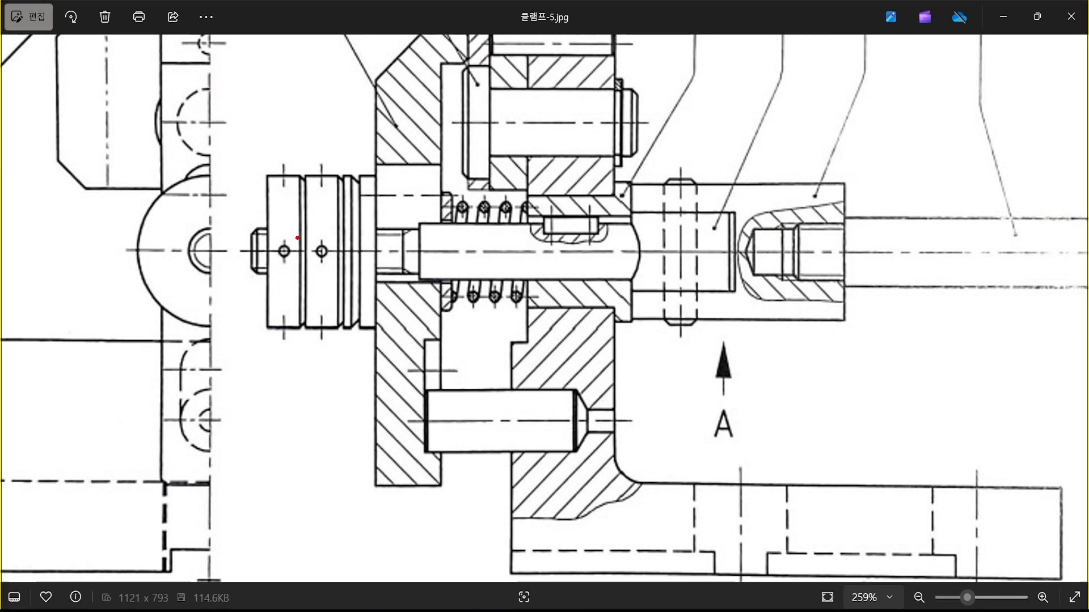
# Mark the shaft's threaded end in the section view with a red circle, a leader arrow and the circled number 25, clearing the markup.
pyautogui.moveTo(254, 242)
pyautogui.mouseDown()
pyautogui.moveTo(243, 214)
pyautogui.moveTo(253, 242)
pyautogui.mouseUp()
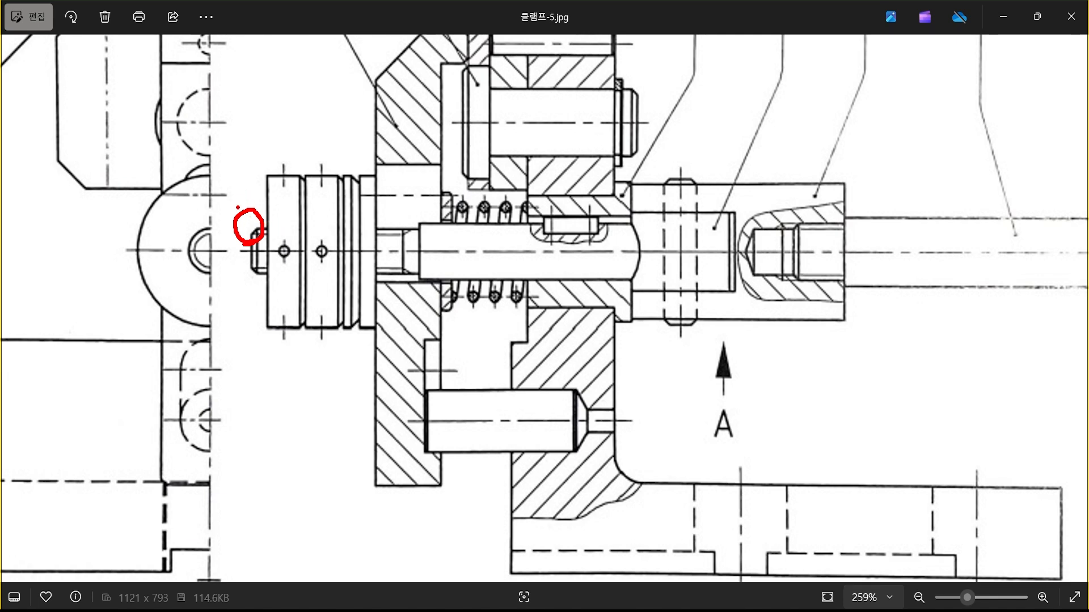
pyautogui.moveTo(239, 212)
pyautogui.mouseDown()
pyautogui.moveTo(261, 147)
pyautogui.moveTo(266, 156)
pyautogui.mouseUp()
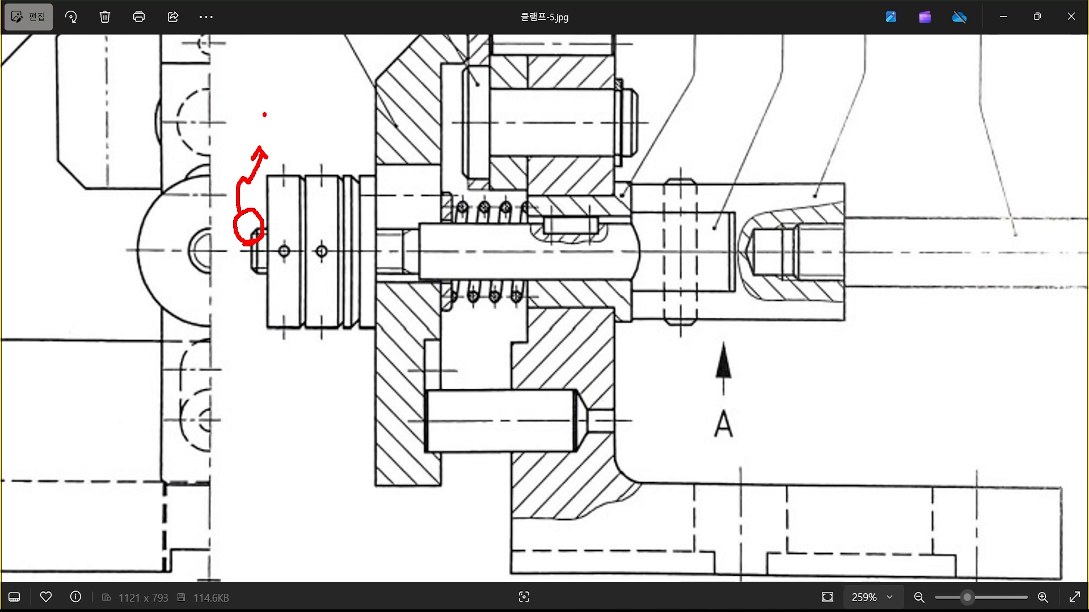
pyautogui.moveTo(281, 114)
pyautogui.mouseDown()
pyautogui.moveTo(296, 120)
pyautogui.moveTo(274, 101)
pyautogui.moveTo(297, 120)
pyautogui.mouseUp()
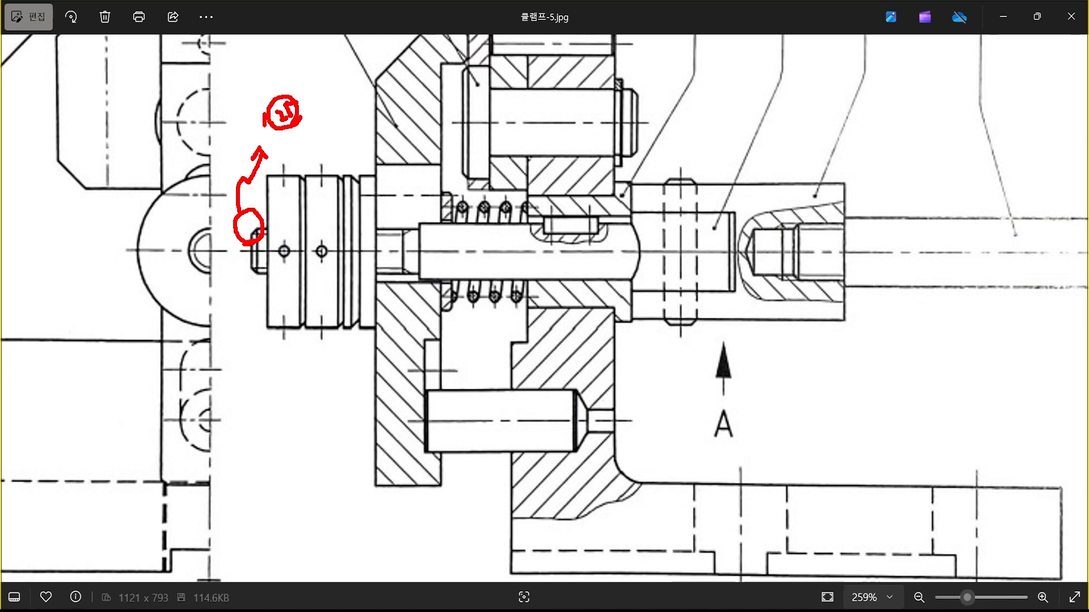
pyautogui.press('Escape')
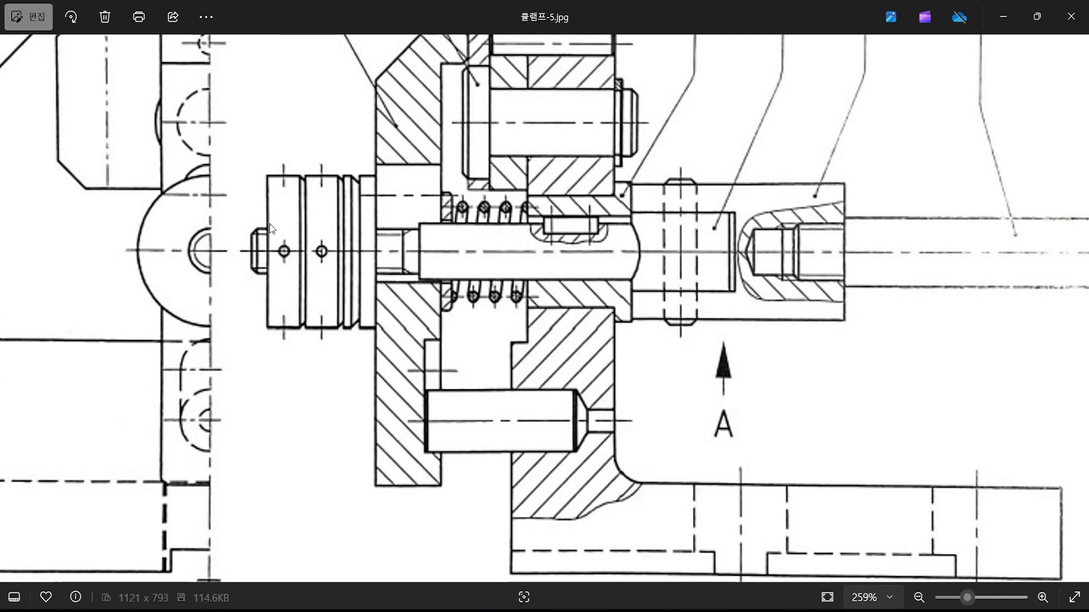
pyautogui.hotkey('ctrl', '2')
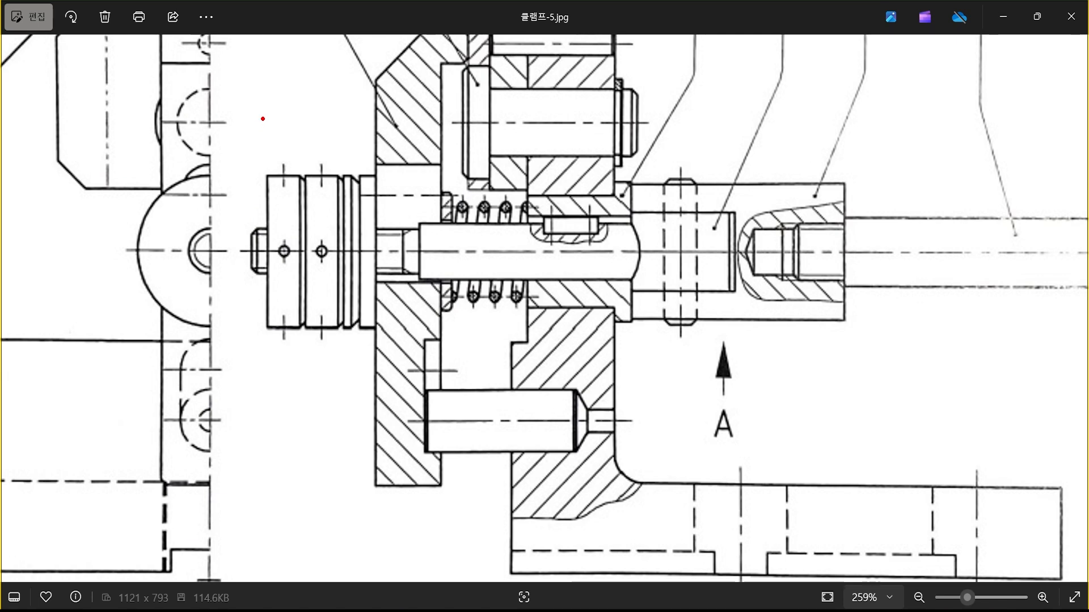
pyautogui.moveTo(262, 118)
pyautogui.mouseDown()
pyautogui.moveTo(272, 141)
pyautogui.moveTo(282, 124)
pyautogui.moveTo(263, 146)
pyautogui.moveTo(286, 108)
pyautogui.moveTo(287, 138)
pyautogui.mouseUp()
pyautogui.press('Escape')
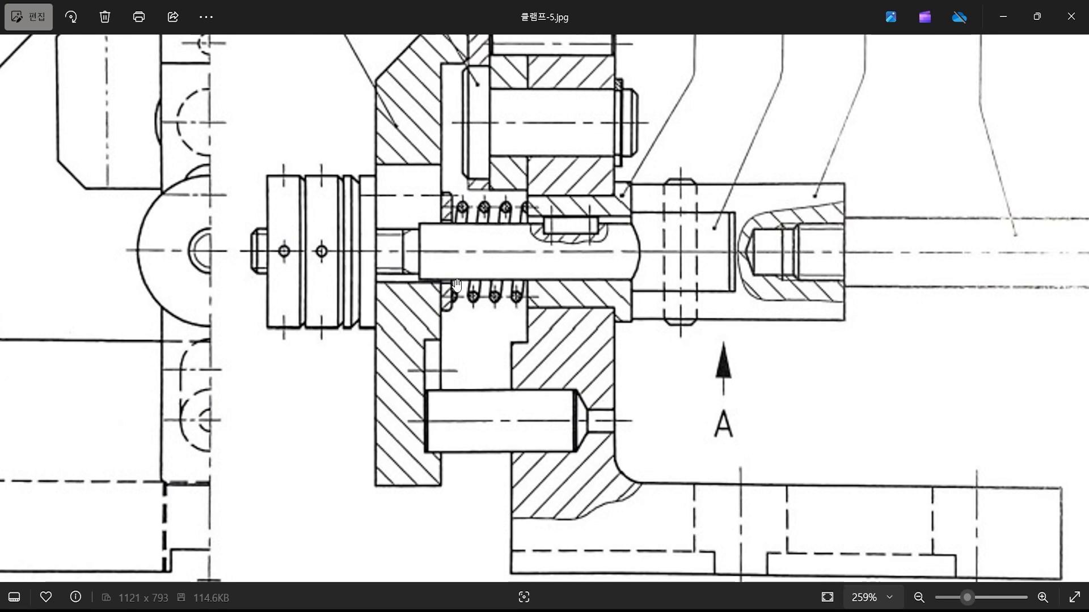
# Circle the key seated on the shaft in the section view, clearing the mark.
pyautogui.hotkey('ctrl', '2')
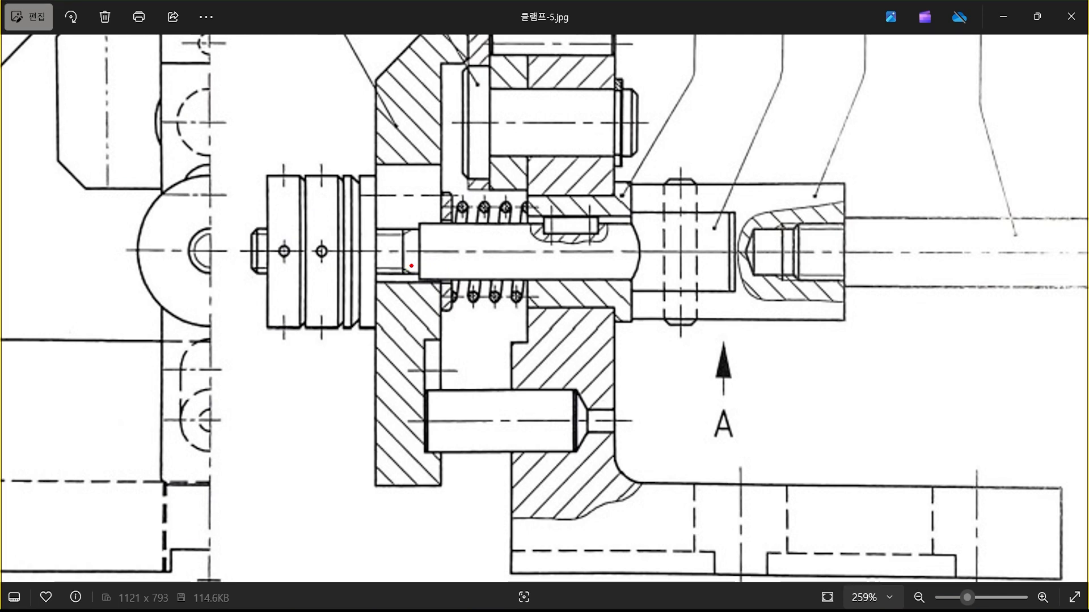
pyautogui.moveTo(591, 244)
pyautogui.mouseDown()
pyautogui.moveTo(573, 255)
pyautogui.moveTo(562, 188)
pyautogui.moveTo(617, 227)
pyautogui.moveTo(562, 250)
pyautogui.mouseUp()
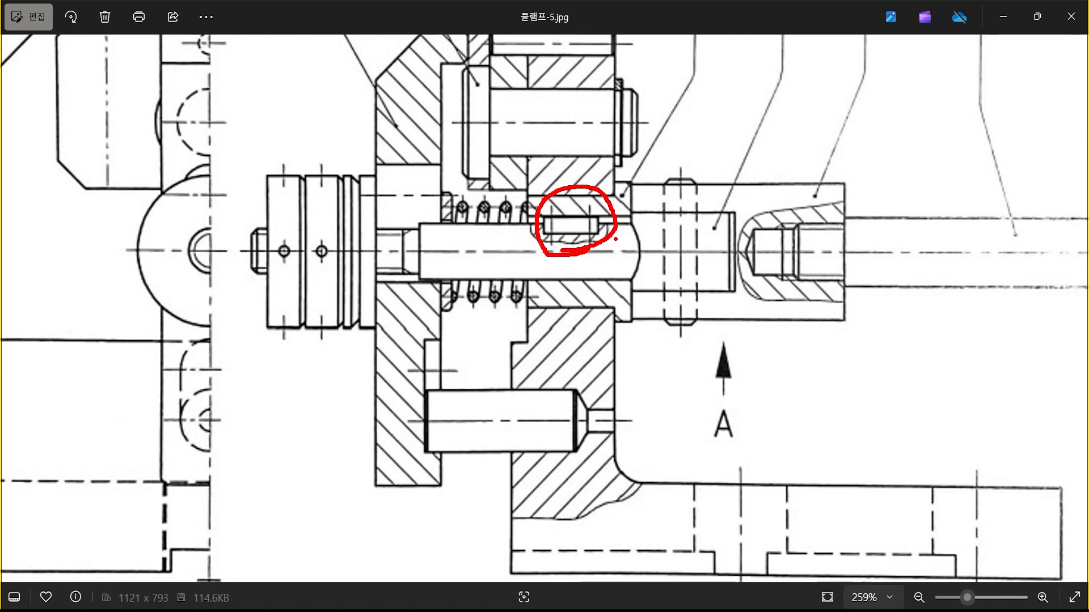
pyautogui.press('Escape')
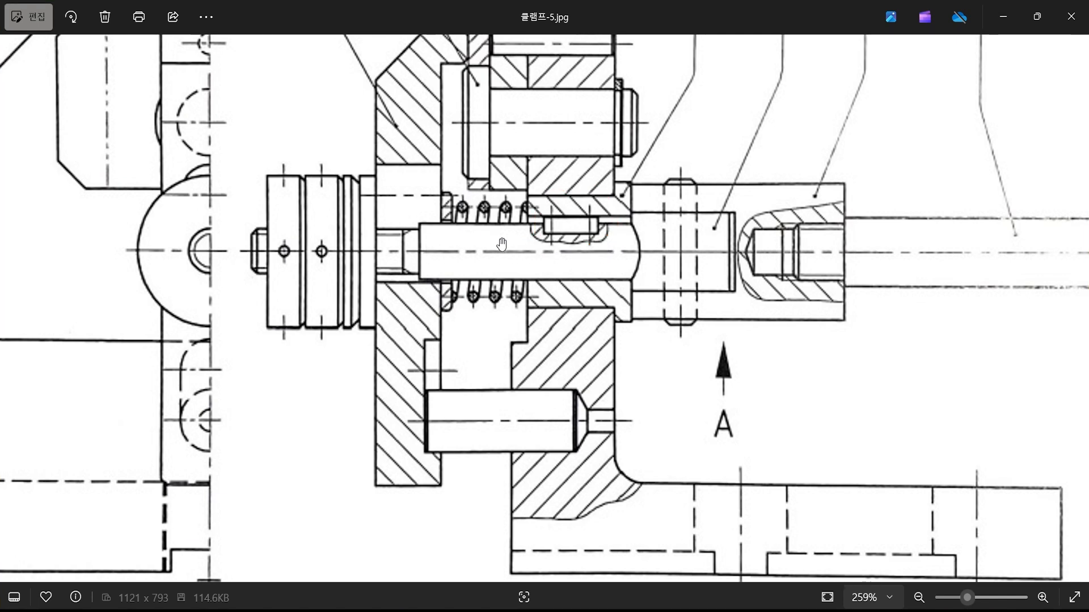
# Circle the cross pin through the shaft, erase it, and trace and box the curved edge where the shaft diameter changes.
pyautogui.hotkey('ctrl', '2')
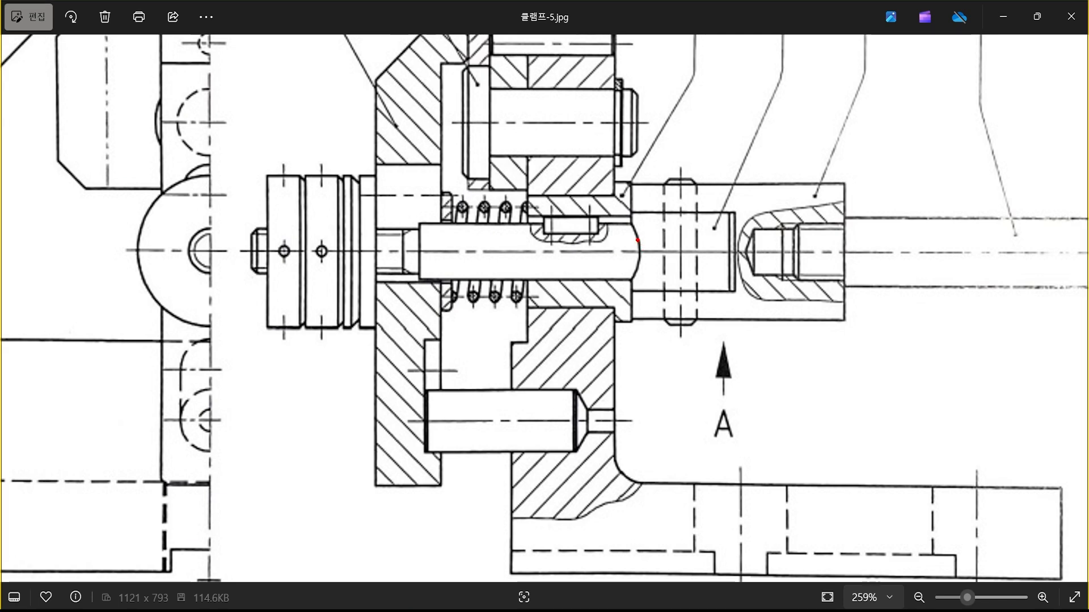
pyautogui.moveTo(689, 228)
pyautogui.mouseDown()
pyautogui.moveTo(657, 215)
pyautogui.moveTo(705, 195)
pyautogui.moveTo(677, 231)
pyautogui.mouseUp()
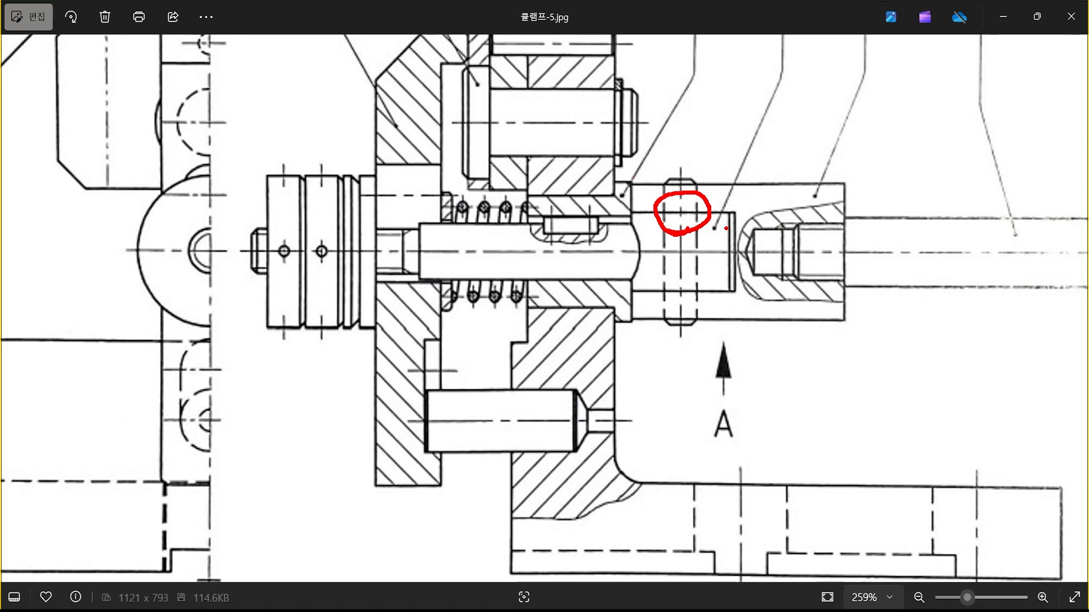
pyautogui.press('e')
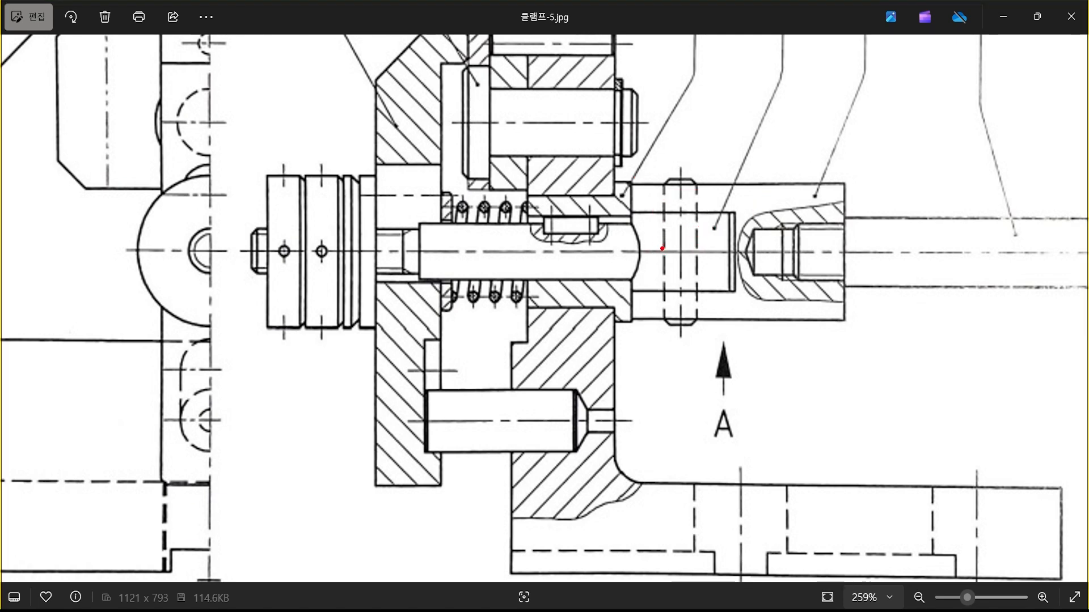
pyautogui.moveTo(639, 214)
pyautogui.mouseDown()
pyautogui.moveTo(616, 265)
pyautogui.moveTo(648, 215)
pyautogui.moveTo(630, 284)
pyautogui.mouseUp()
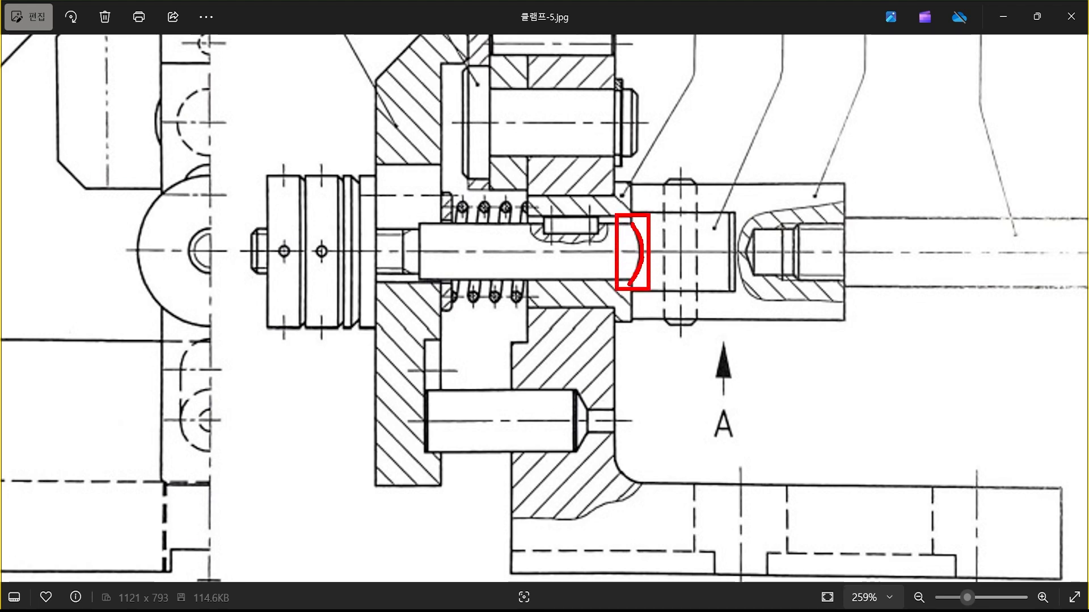
pyautogui.press('Escape')
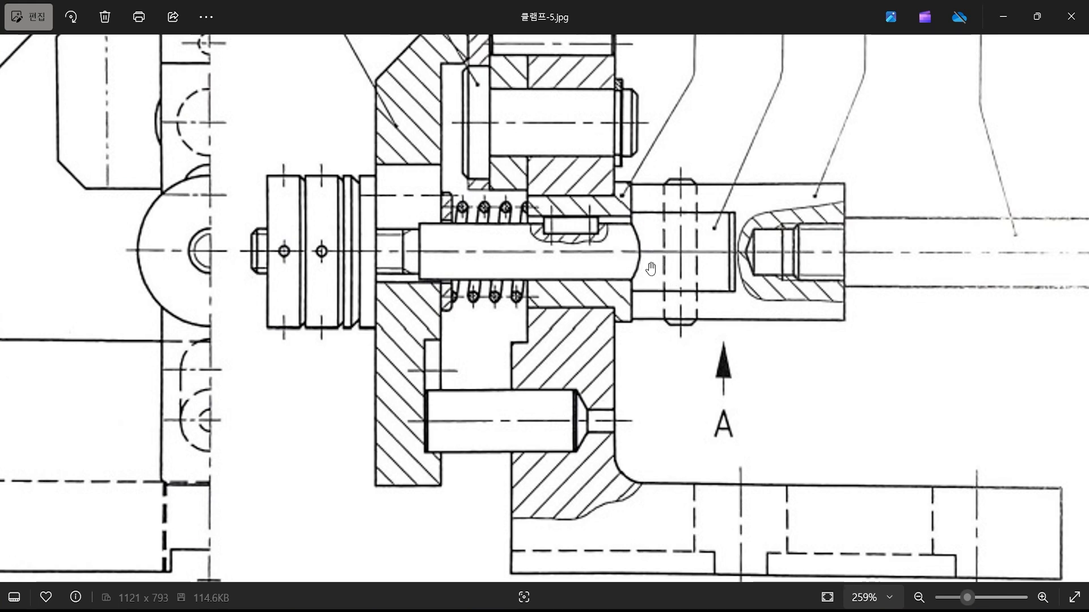
# Mark the shaft's key and cross pin with red circles and check marks, clearing the markup.
pyautogui.hotkey('ctrl', '2')
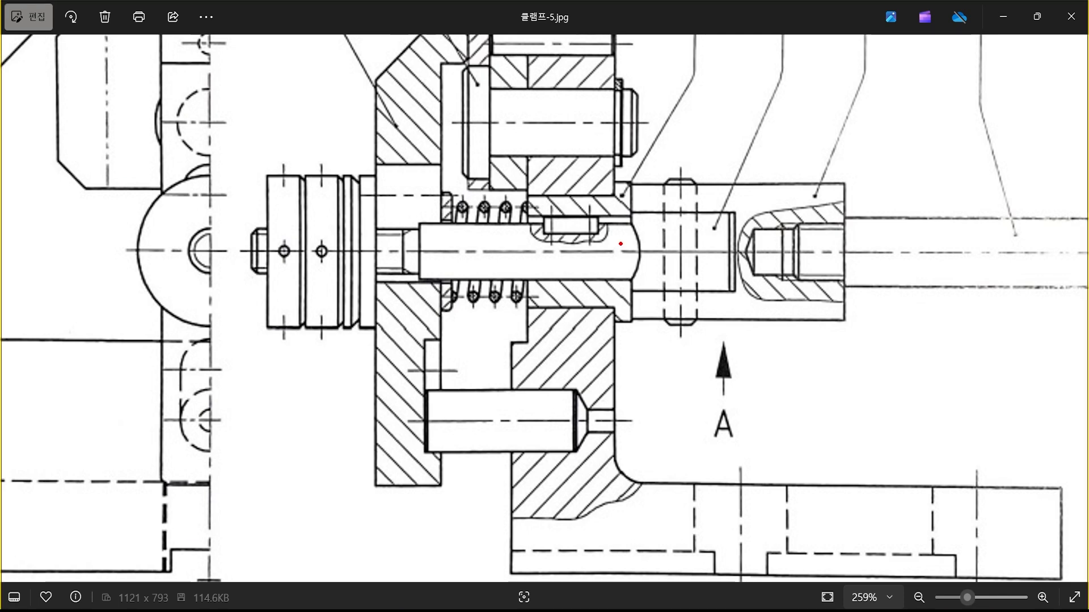
pyautogui.moveTo(550, 199)
pyautogui.mouseDown()
pyautogui.moveTo(568, 211)
pyautogui.moveTo(577, 197)
pyautogui.mouseUp()
pyautogui.moveTo(604, 233)
pyautogui.mouseDown()
pyautogui.moveTo(587, 242)
pyautogui.moveTo(590, 199)
pyautogui.moveTo(599, 237)
pyautogui.mouseUp()
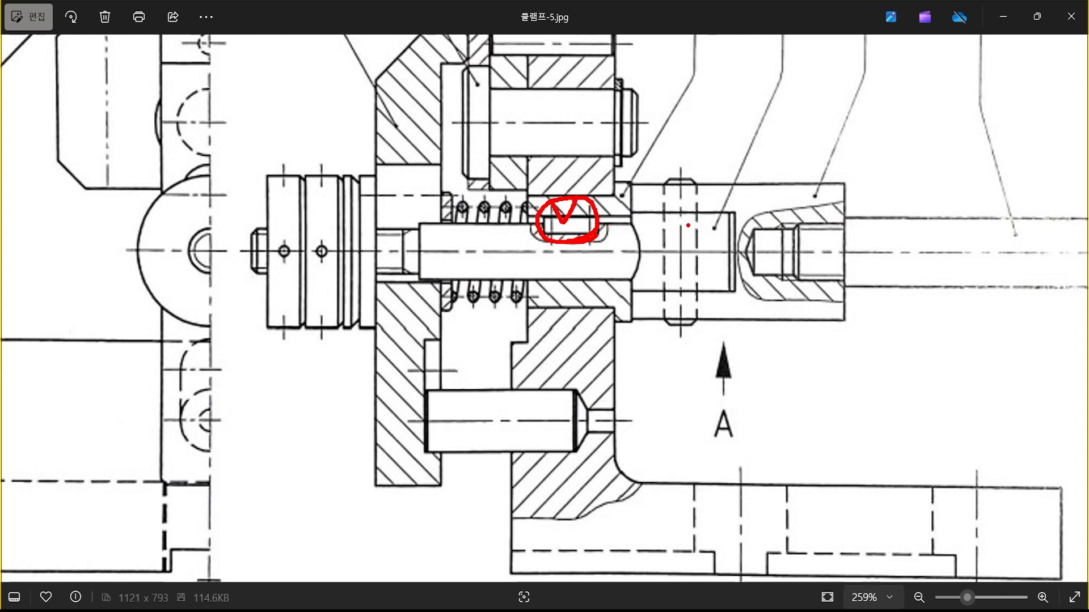
pyautogui.moveTo(688, 226)
pyautogui.mouseDown()
pyautogui.moveTo(667, 221)
pyautogui.moveTo(698, 214)
pyautogui.moveTo(678, 232)
pyautogui.mouseUp()
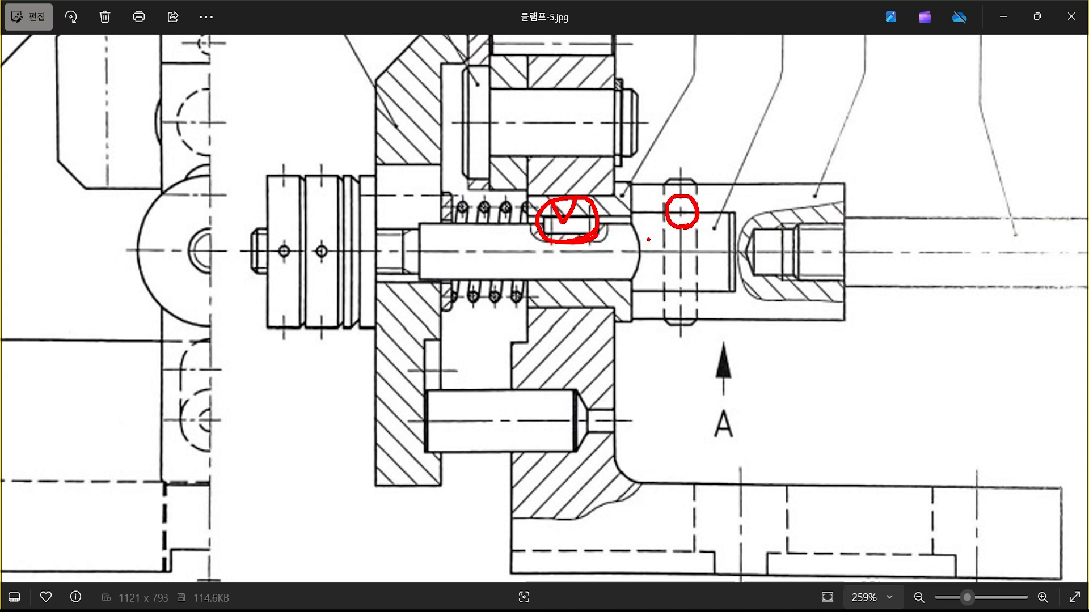
pyautogui.moveTo(571, 212)
pyautogui.mouseDown()
pyautogui.moveTo(578, 225)
pyautogui.moveTo(589, 203)
pyautogui.mouseUp()
pyautogui.moveTo(676, 198); pyautogui.dragTo(688, 199)
pyautogui.press('e')
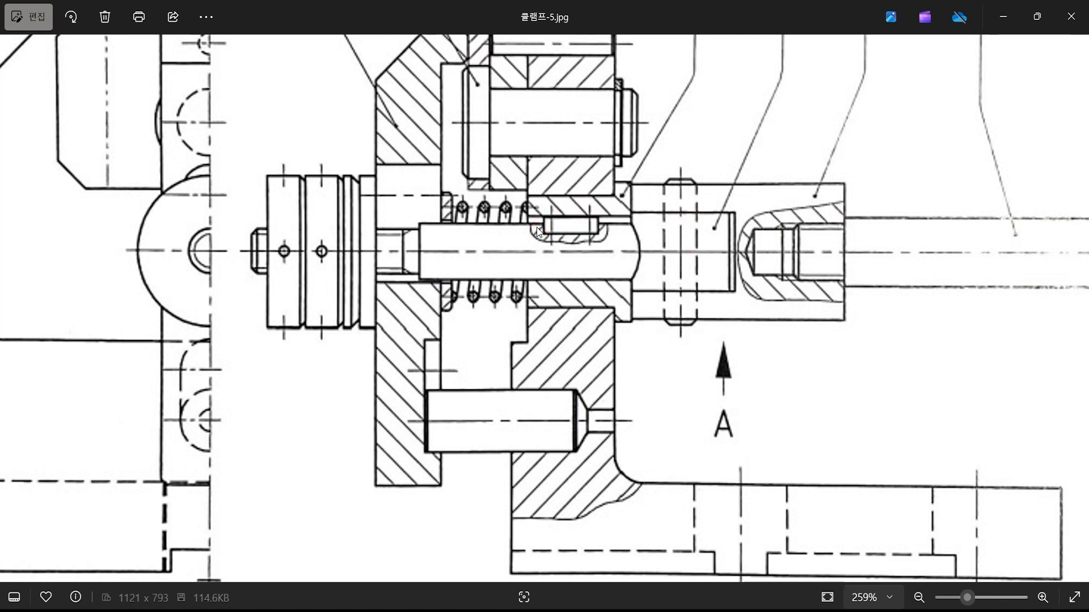
# Circle the broken-out section at the key and the cross pin, and draw wavy break lines across the shaft on both sides of the pin.
pyautogui.moveTo(538, 235); pyautogui.dragTo(550, 252)
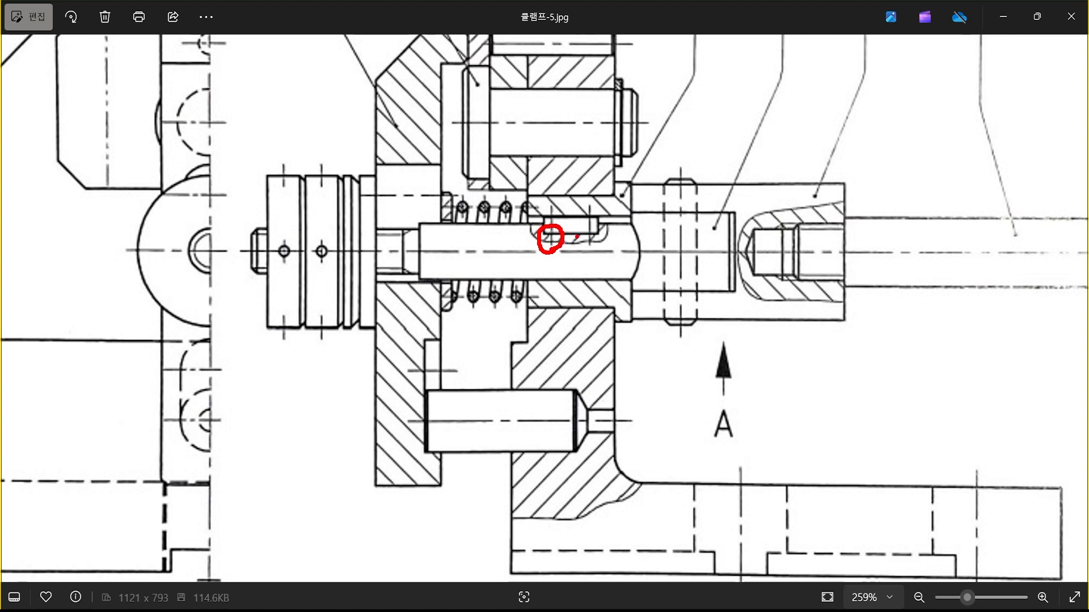
pyautogui.moveTo(695, 241)
pyautogui.mouseDown()
pyautogui.moveTo(657, 266)
pyautogui.moveTo(659, 286)
pyautogui.mouseUp()
pyautogui.moveTo(722, 212); pyautogui.dragTo(719, 293)
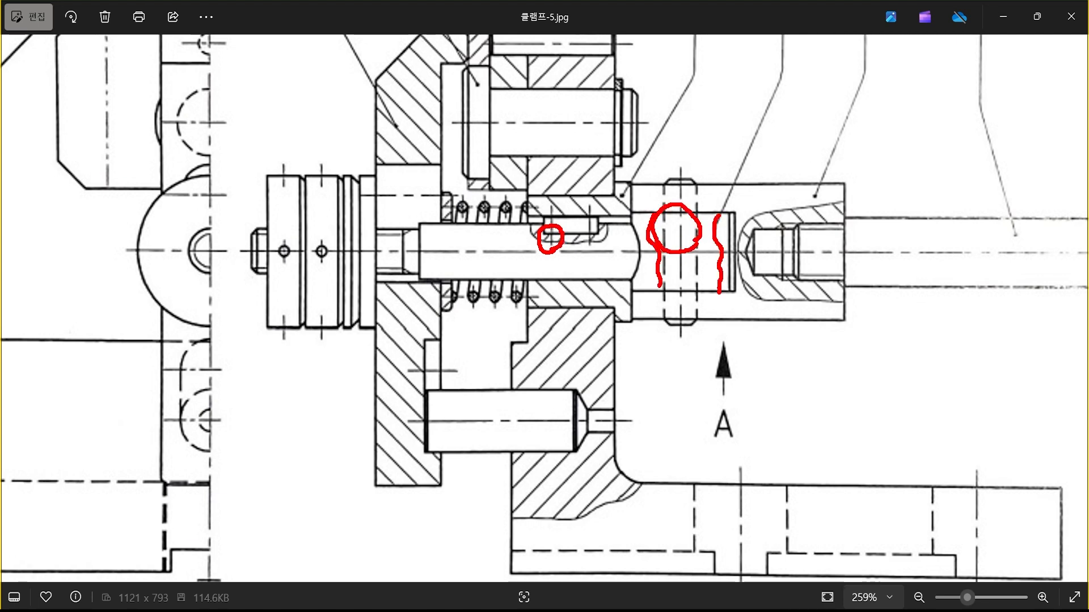
pyautogui.press('Escape')
# Draw a wavy break line across the shaft before the key and another running lengthwise toward the shaft's pinned end.
pyautogui.hotkey('ctrl', '2')
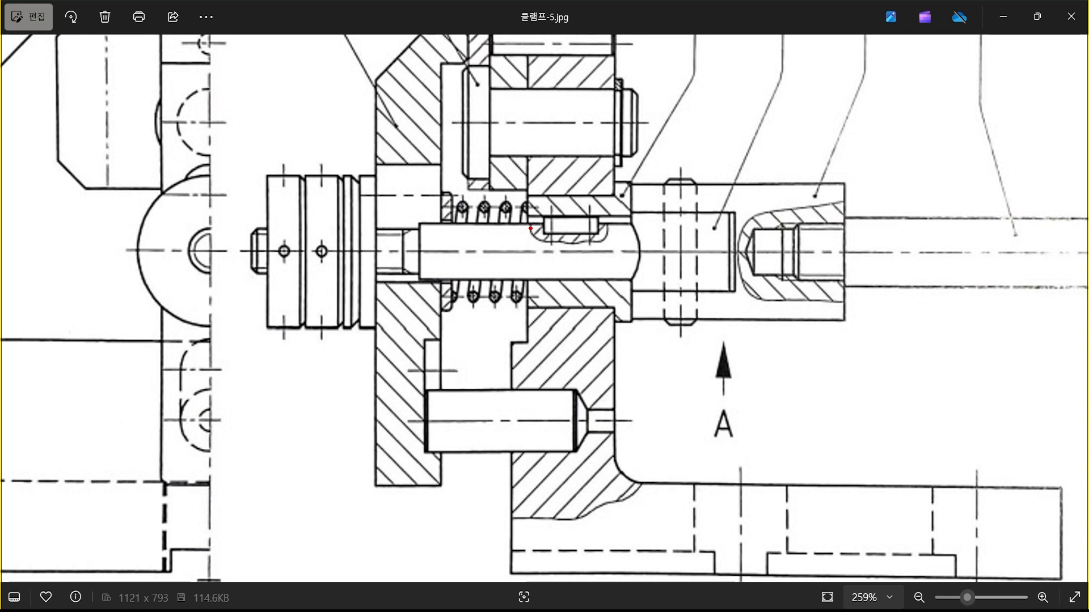
pyautogui.moveTo(531, 227)
pyautogui.mouseDown()
pyautogui.moveTo(540, 280)
pyautogui.moveTo(730, 241)
pyautogui.mouseUp()
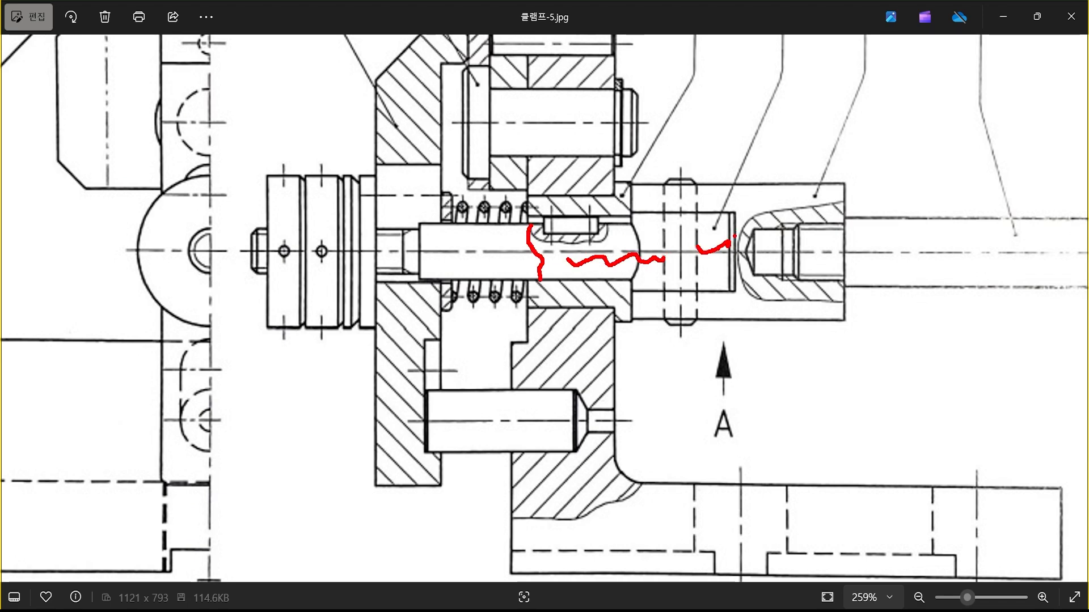
pyautogui.moveTo(641, 229)
pyautogui.mouseDown()
pyautogui.moveTo(631, 249)
pyautogui.moveTo(644, 246)
pyautogui.mouseUp()
pyautogui.press('Escape')
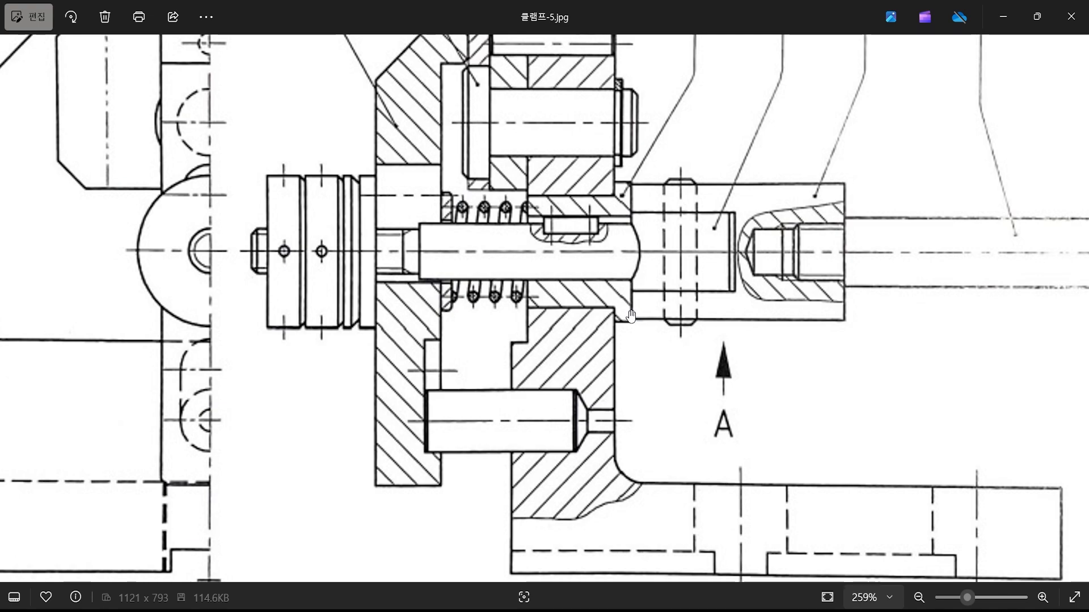
# Circle the off-centre pin hole in View-A of the drawing, clearing the mark.
pyautogui.scroll(-3, 632, 316)
pyautogui.moveTo(579, 351); pyautogui.dragTo(575, 312)
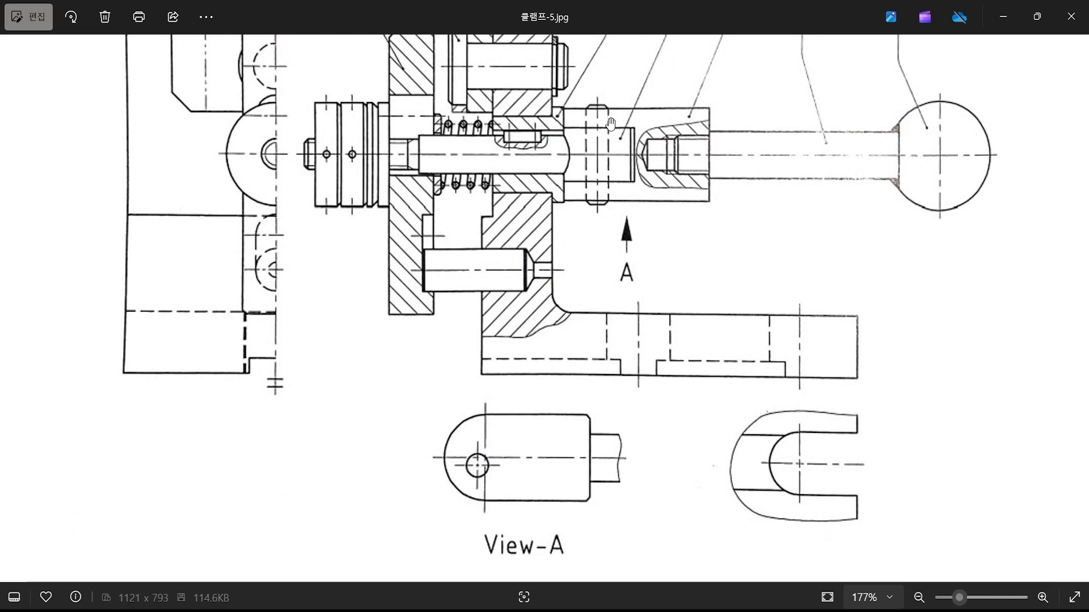
pyautogui.hotkey('ctrl', '2')
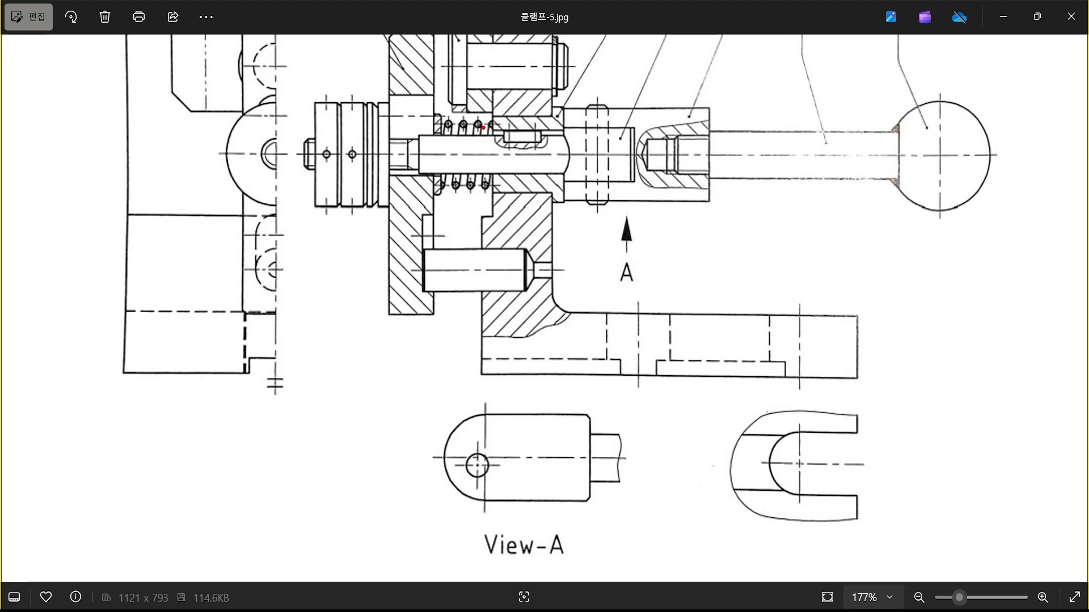
pyautogui.moveTo(486, 481)
pyautogui.mouseDown()
pyautogui.moveTo(467, 488)
pyautogui.moveTo(491, 449)
pyautogui.moveTo(475, 486)
pyautogui.mouseUp()
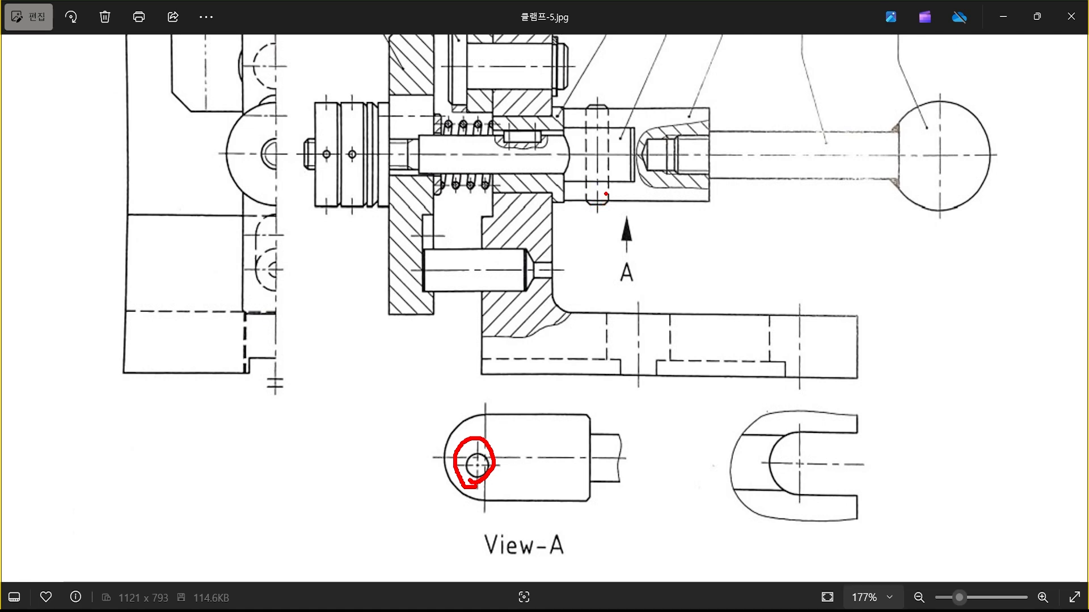
pyautogui.press('Escape')
# Check-mark the shaft's curved edge, circle the View-A pin hole and draw a vertical line along the cross pin's axis.
pyautogui.scroll(3, 601, 192)
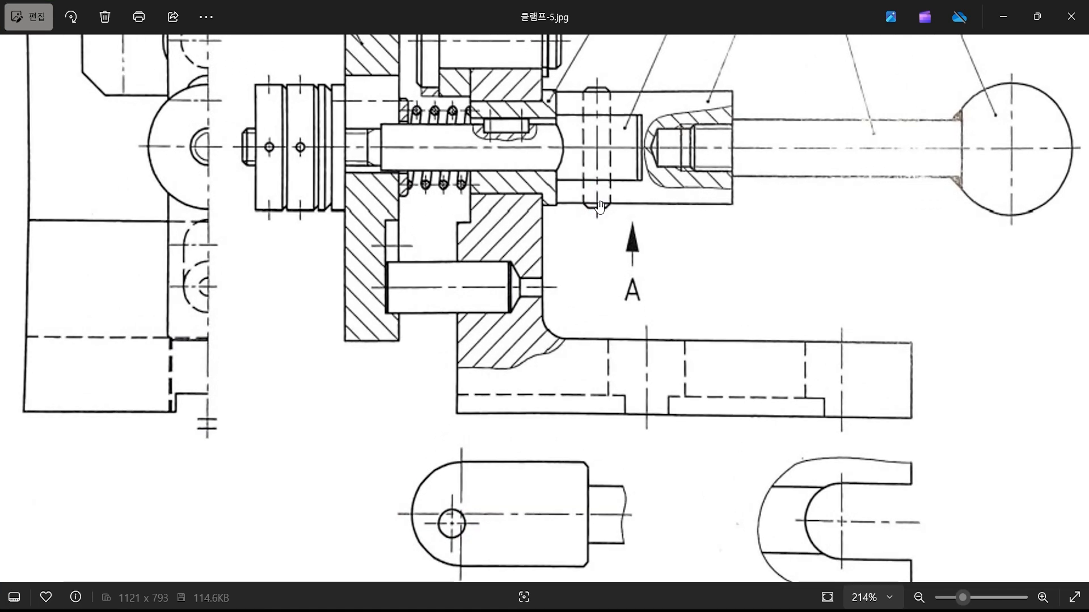
pyautogui.hotkey('ctrl', '2')
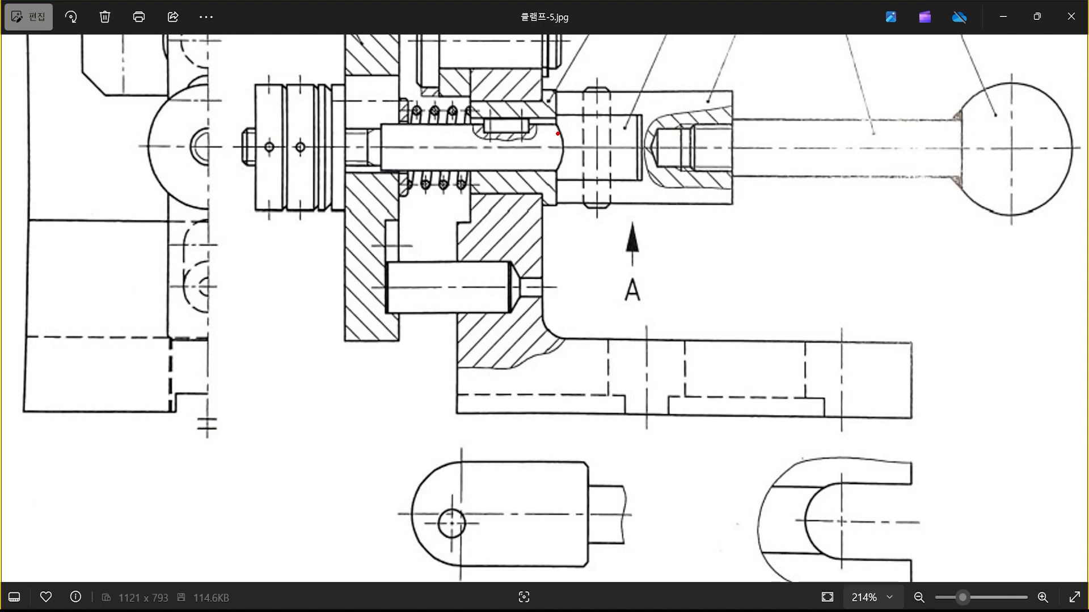
pyautogui.moveTo(558, 133); pyautogui.dragTo(572, 126)
pyautogui.moveTo(459, 545)
pyautogui.mouseDown()
pyautogui.moveTo(446, 551)
pyautogui.moveTo(465, 524)
pyautogui.moveTo(454, 549)
pyautogui.mouseUp()
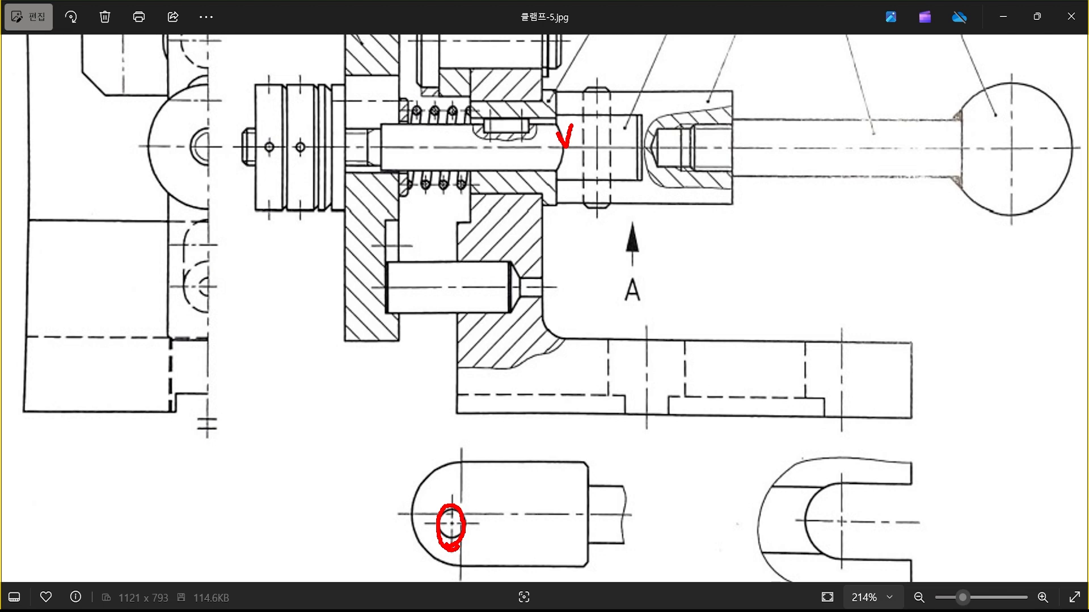
pyautogui.moveTo(592, 75); pyautogui.dragTo(594, 224)
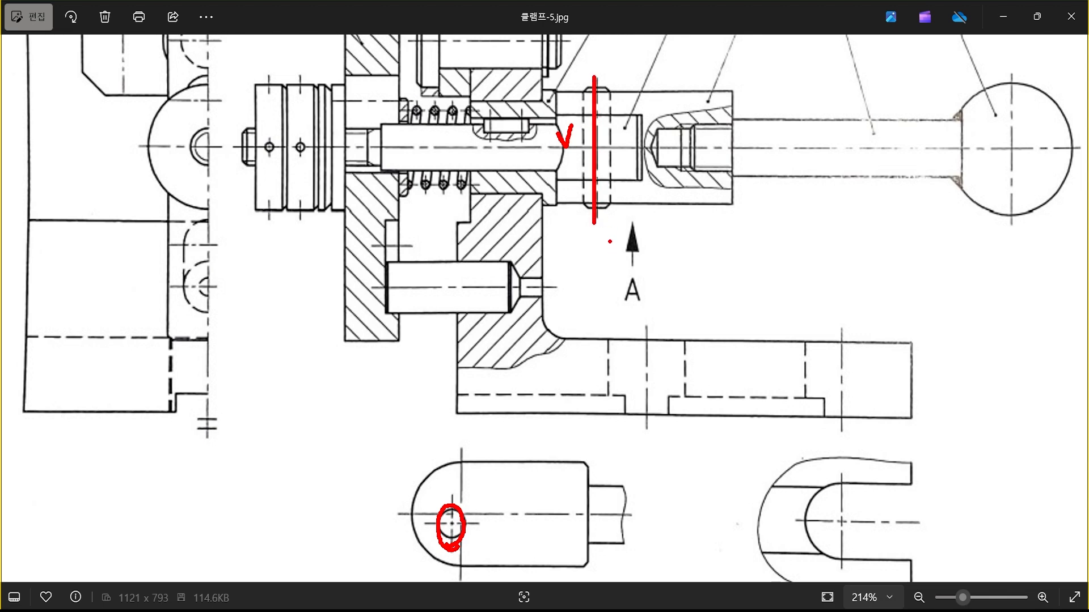
pyautogui.press('Escape')
# Circle the View-A pin hole again and mark the matching cross pin on the shaft in the section view.
pyautogui.hotkey('ctrl', '2')
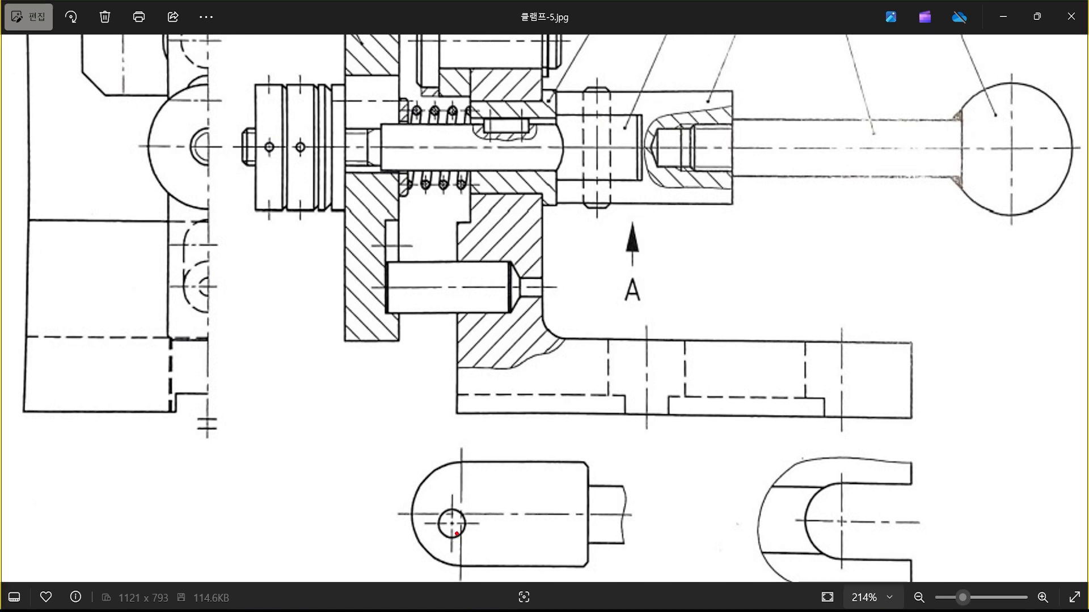
pyautogui.moveTo(457, 541)
pyautogui.mouseDown()
pyautogui.moveTo(444, 540)
pyautogui.moveTo(454, 508)
pyautogui.moveTo(457, 542)
pyautogui.mouseUp()
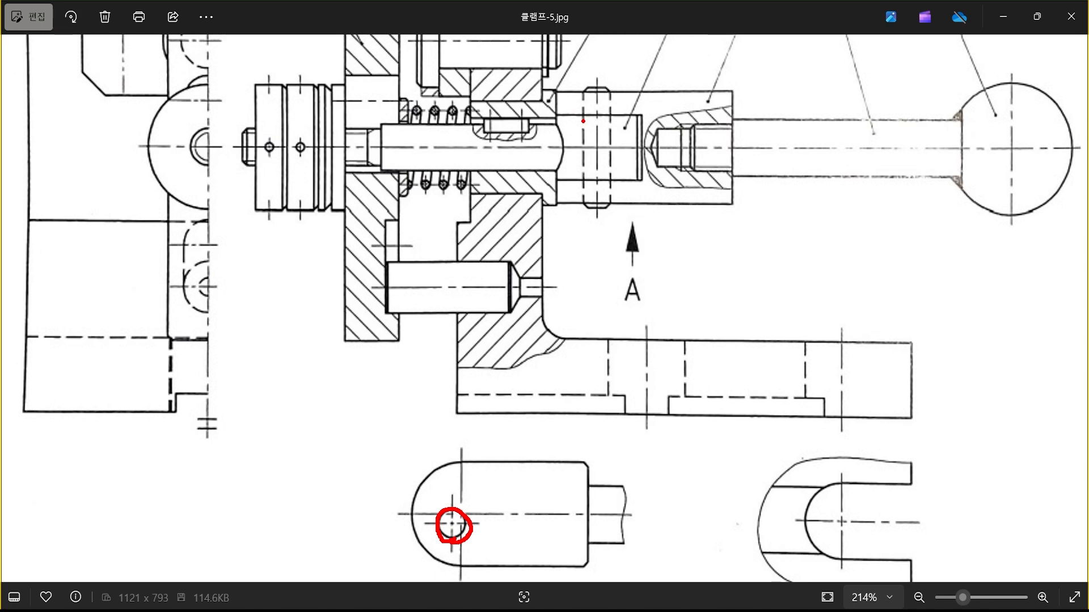
pyautogui.moveTo(585, 123); pyautogui.dragTo(598, 119)
pyautogui.press('Escape')
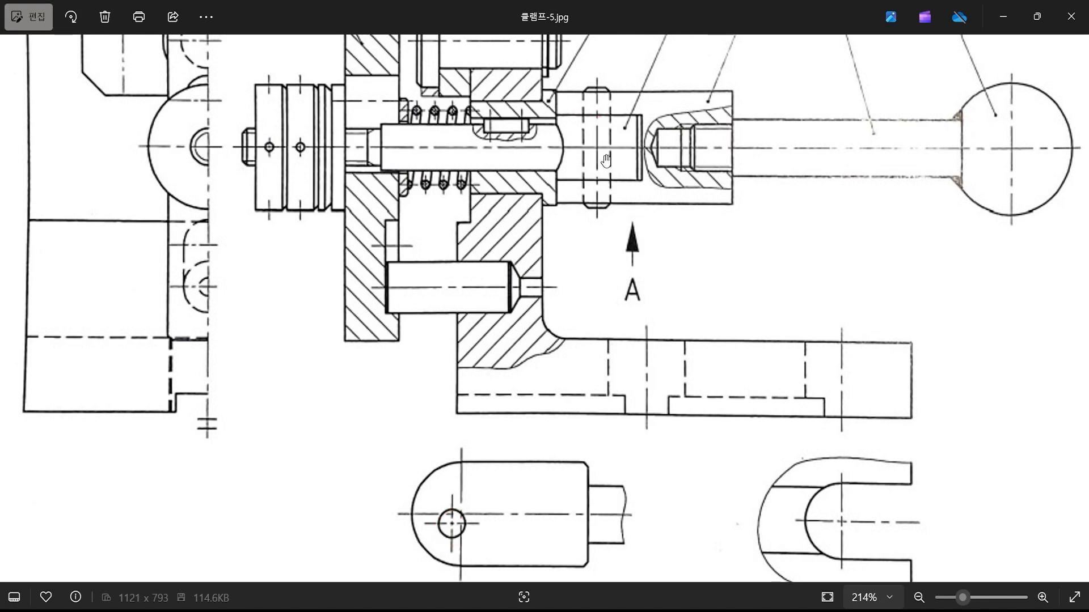
# Mark the shaft's overall length on the section view with a double-headed dimension arrow and write 88 above it, clearing the marks.
pyautogui.scroll(2, 521, 196)
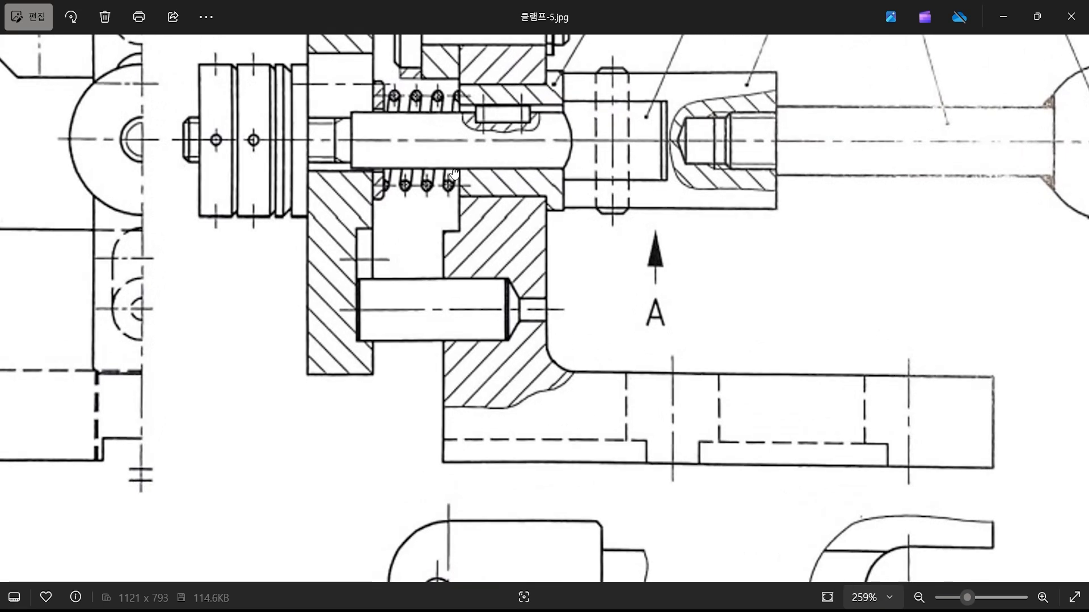
pyautogui.moveTo(519, 199)
pyautogui.mouseDown()
pyautogui.moveTo(586, 264)
pyautogui.moveTo(587, 315)
pyautogui.mouseUp()
pyautogui.hotkey('ctrl', '2')
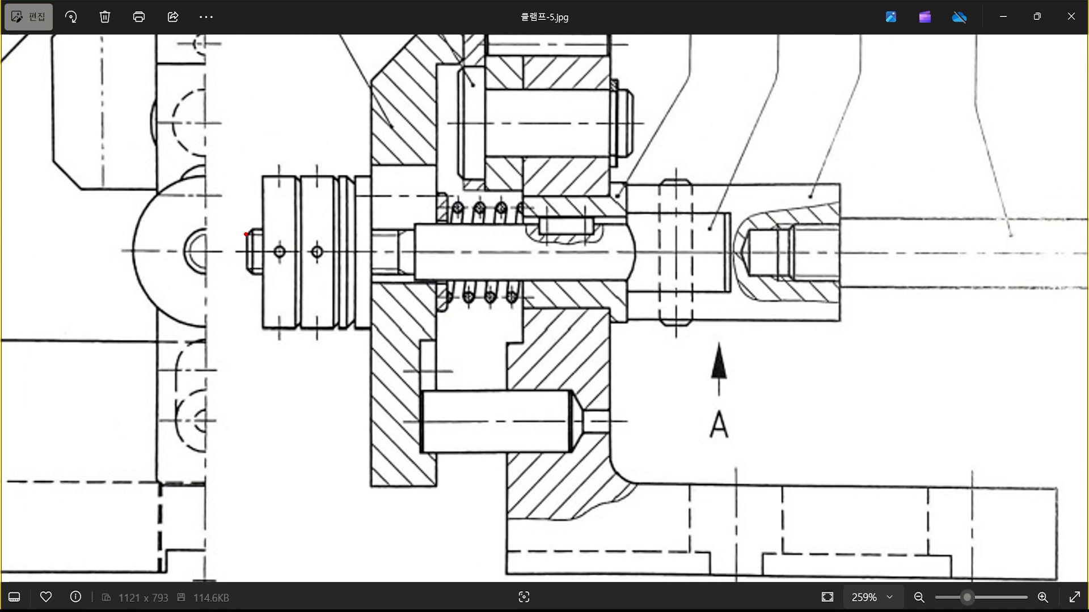
pyautogui.moveTo(245, 232); pyautogui.dragTo(245, 88)
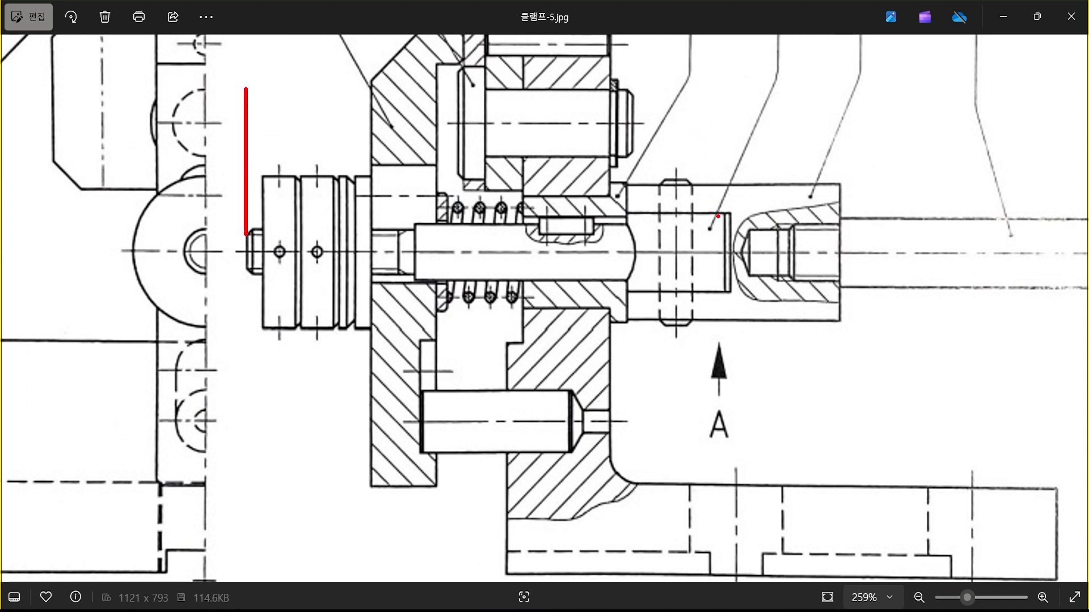
pyautogui.moveTo(723, 213)
pyautogui.mouseDown()
pyautogui.moveTo(714, 164)
pyautogui.moveTo(723, 107)
pyautogui.mouseUp()
pyautogui.moveTo(246, 132)
pyautogui.mouseDown()
pyautogui.moveTo(725, 130)
pyautogui.moveTo(703, 141)
pyautogui.mouseUp()
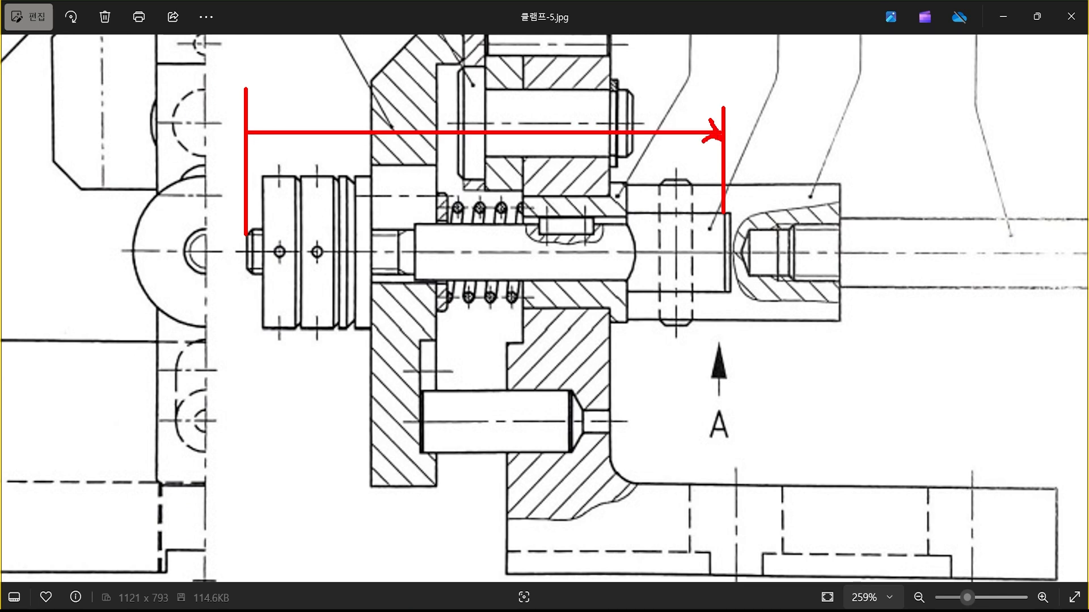
pyautogui.moveTo(257, 119); pyautogui.dragTo(257, 143)
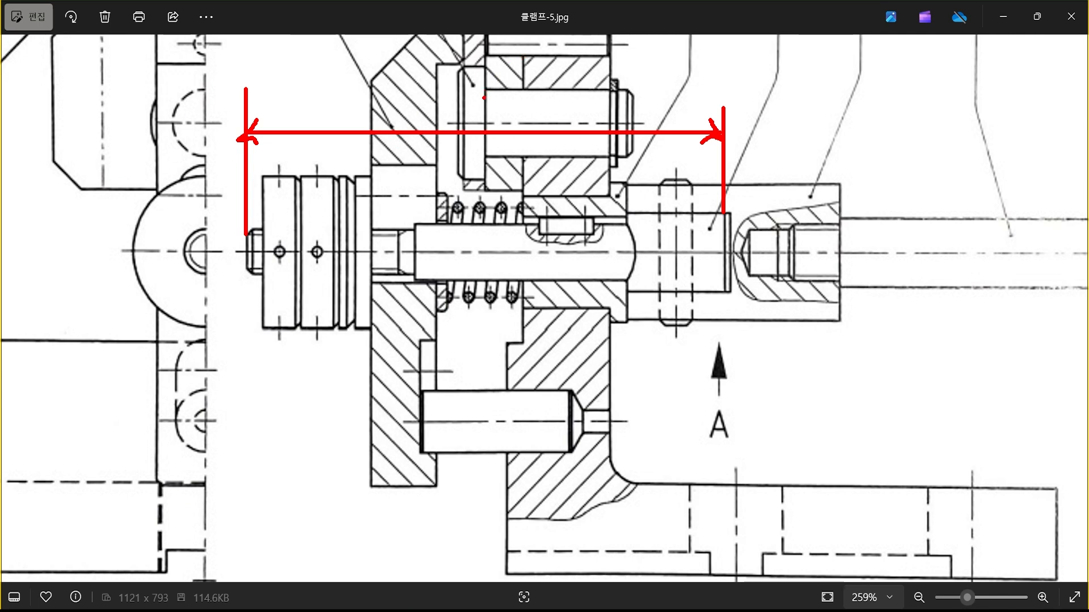
pyautogui.moveTo(471, 90)
pyautogui.mouseDown()
pyautogui.moveTo(462, 111)
pyautogui.moveTo(491, 121)
pyautogui.moveTo(503, 105)
pyautogui.mouseUp()
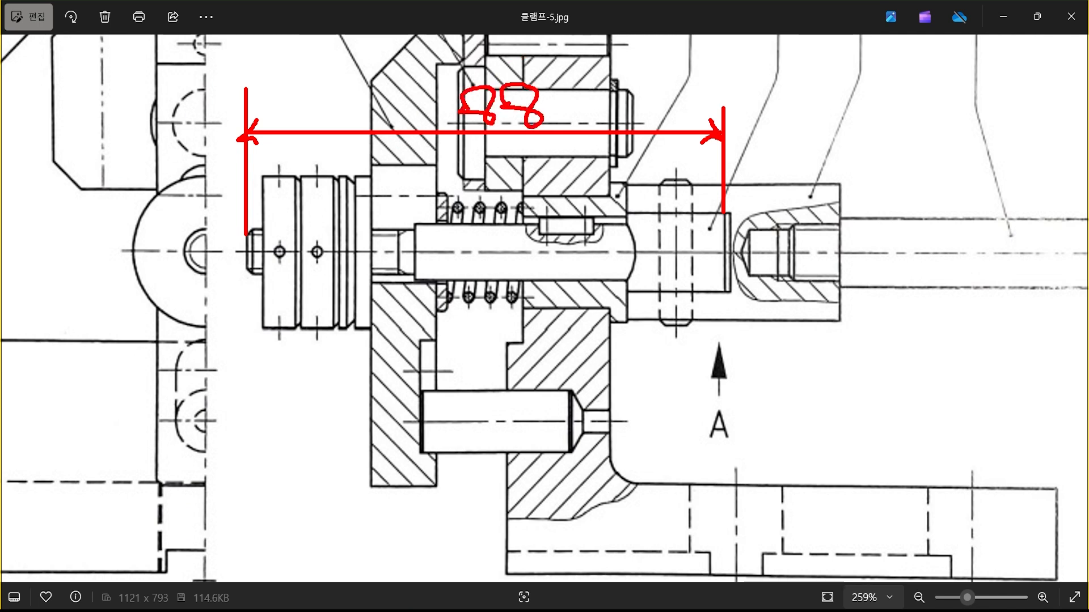
pyautogui.moveTo(561, 57); pyautogui.dragTo(590, 59)
pyautogui.press('Escape')
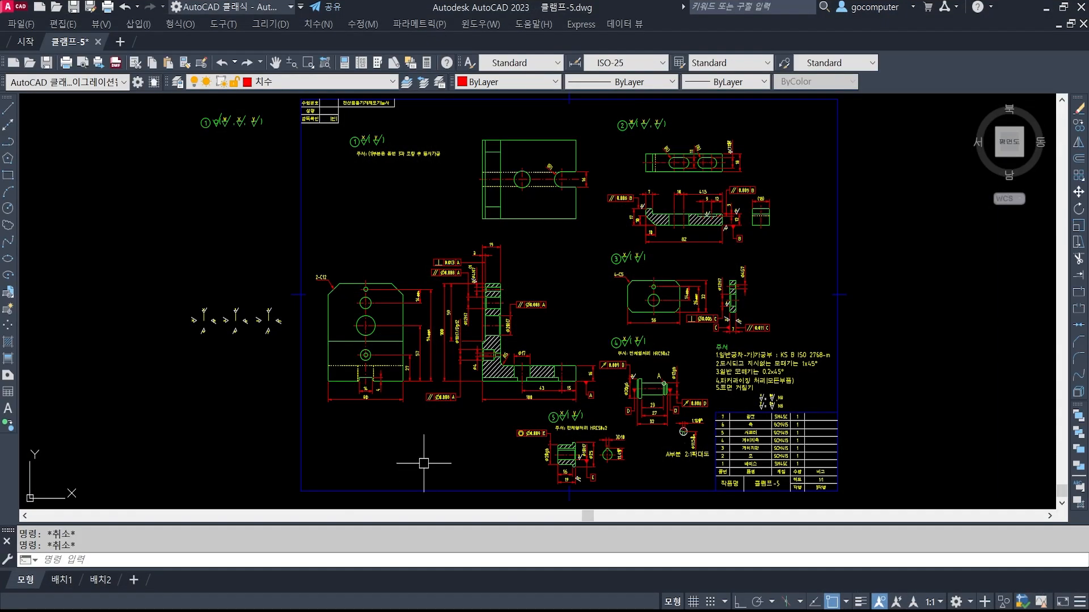
# In AutoCAD, draw a horizontal line 88 long with ortho on, using the 외형선 layer, in the empty area below the base views.
pyautogui.scroll(3, 454, 397)
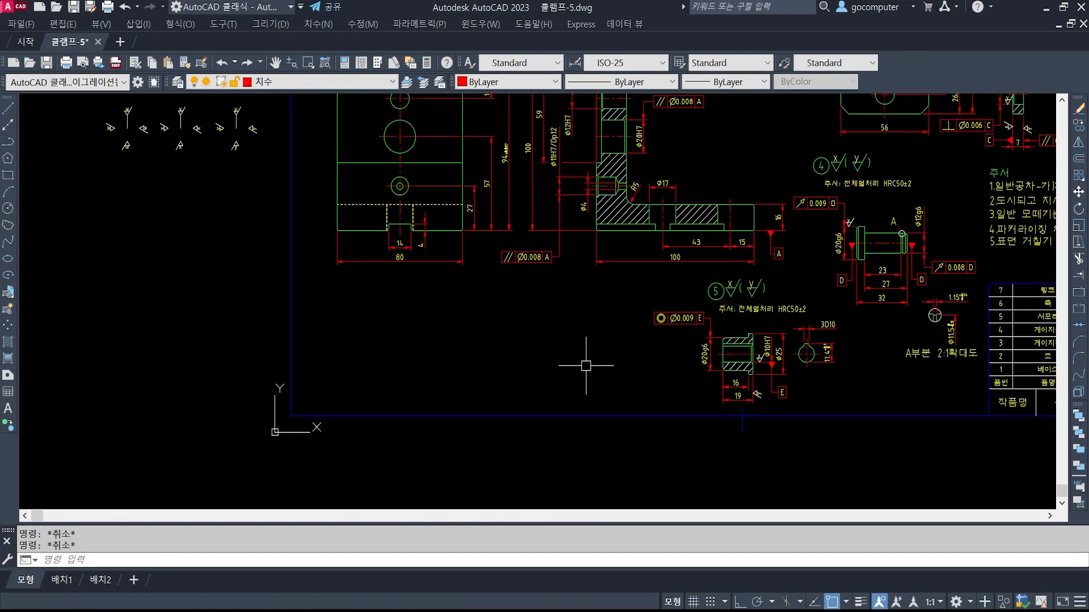
pyautogui.click(359, 79)
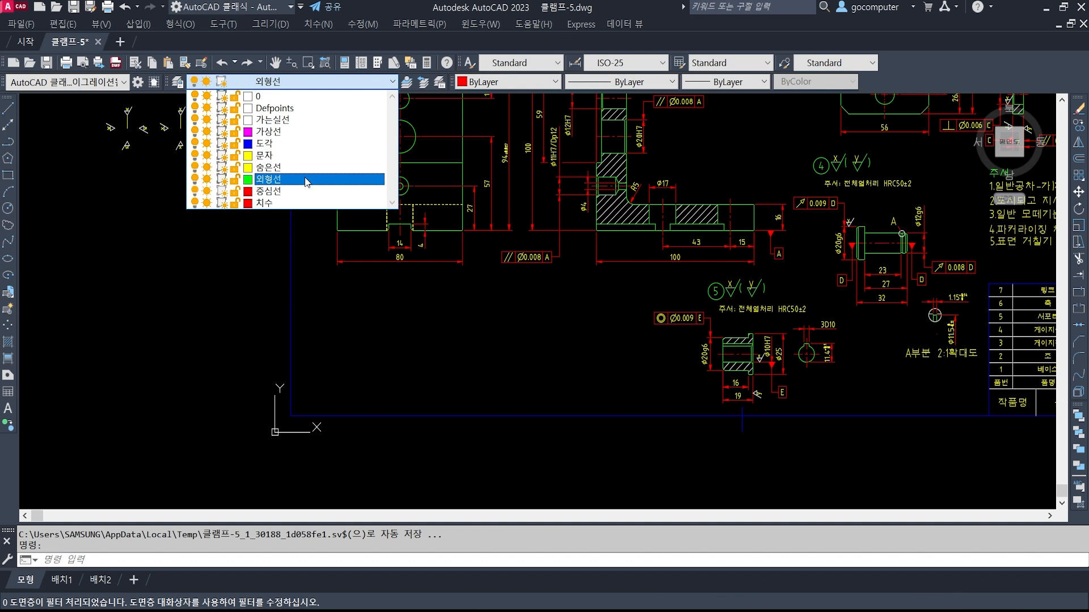
pyautogui.click(304, 178)
pyautogui.write('l')
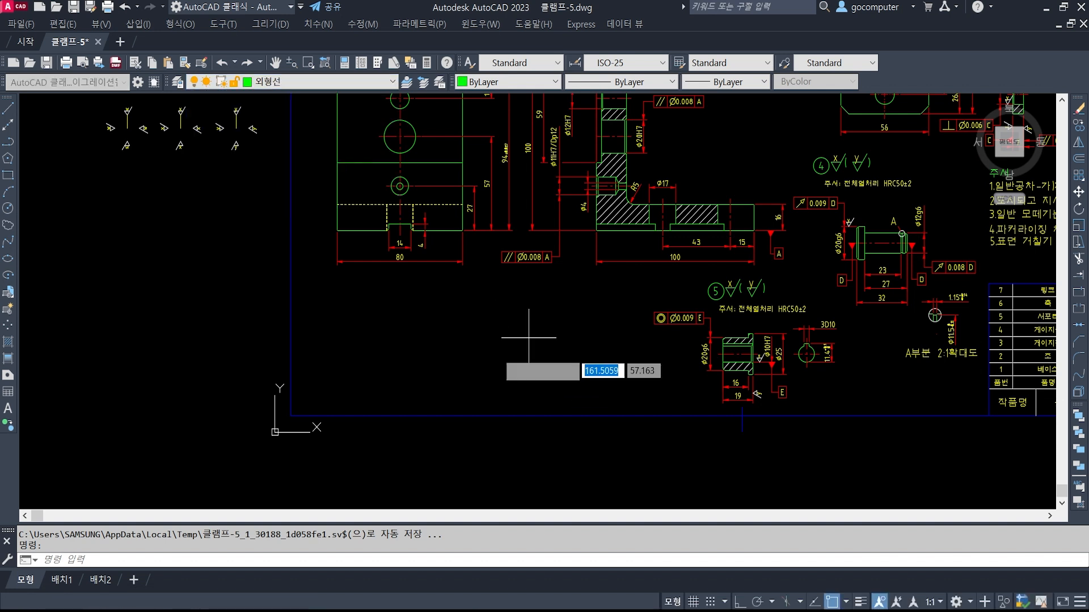
pyautogui.press('Return')
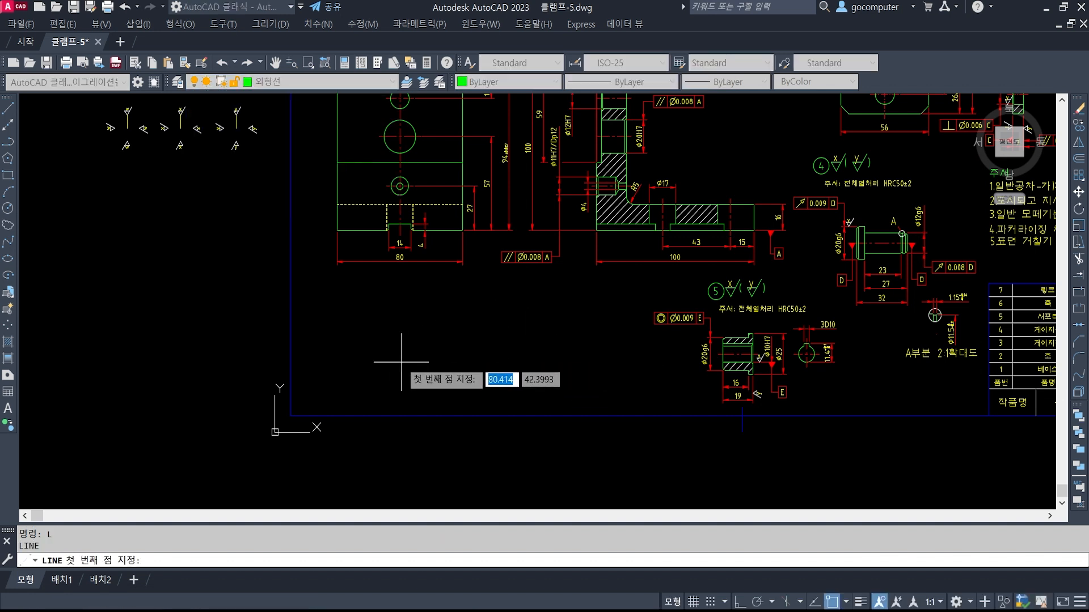
pyautogui.click(401, 359)
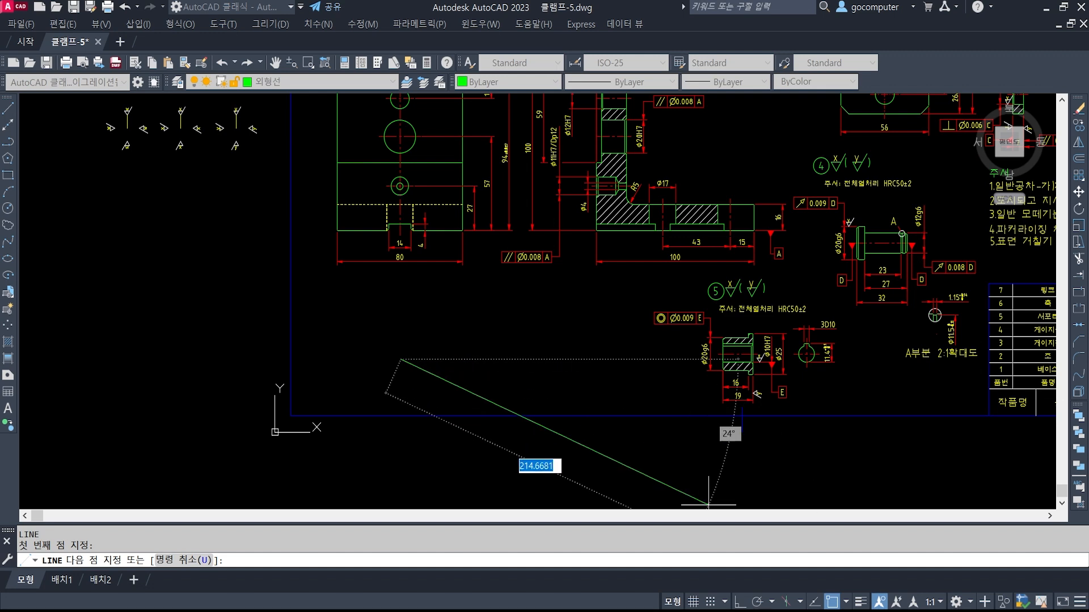
pyautogui.click(741, 601)
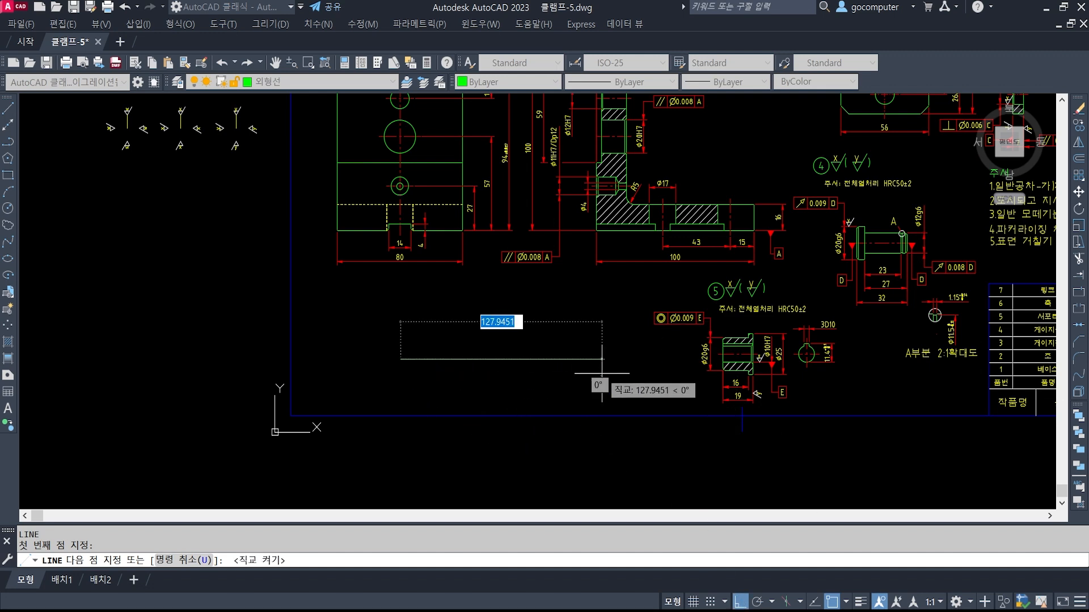
pyautogui.write('88')
pyautogui.press('Return')
pyautogui.press('Return')
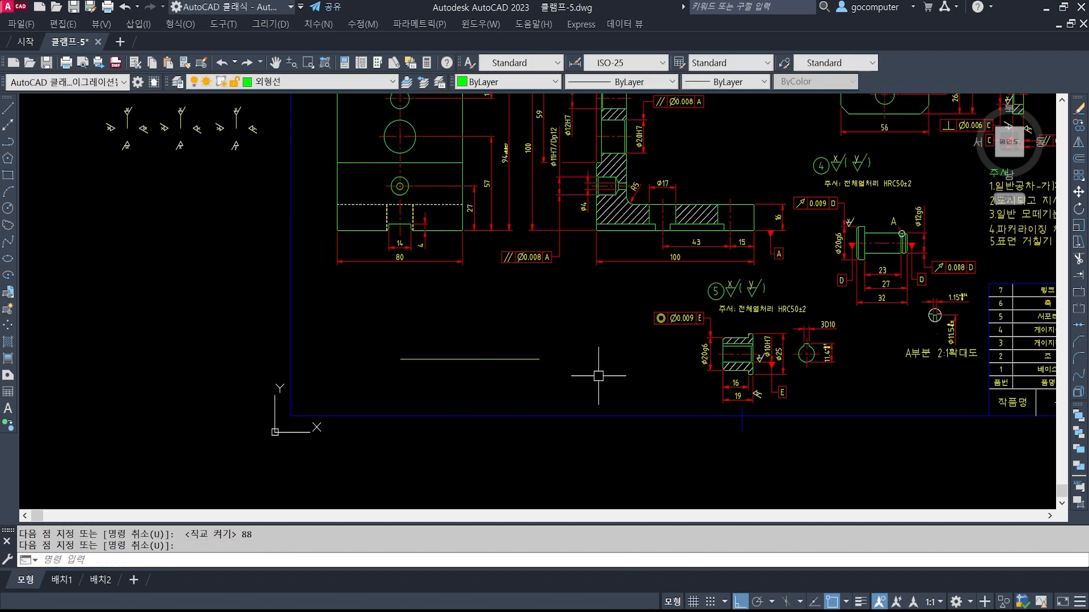
pyautogui.scroll(5, 410, 383)
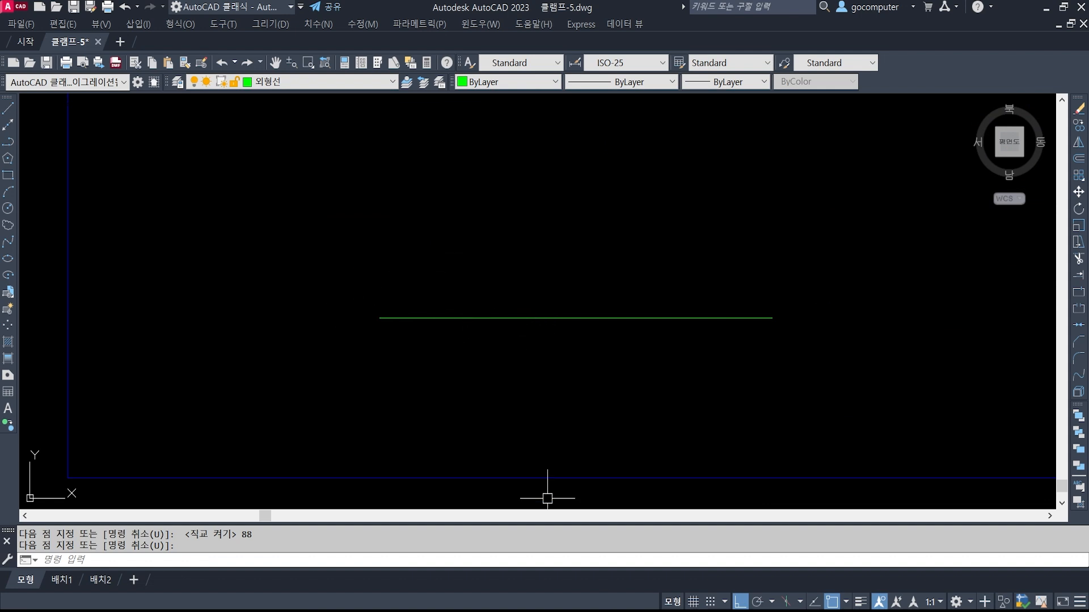
# Switch to the clamp drawing image, draw an arrow from the shaft's pinned end toward the nuts and circle the threaded end, clearing the marks.
pyautogui.hotkey('alt', 'Tab')
pyautogui.hotkey('ctrl', '2')
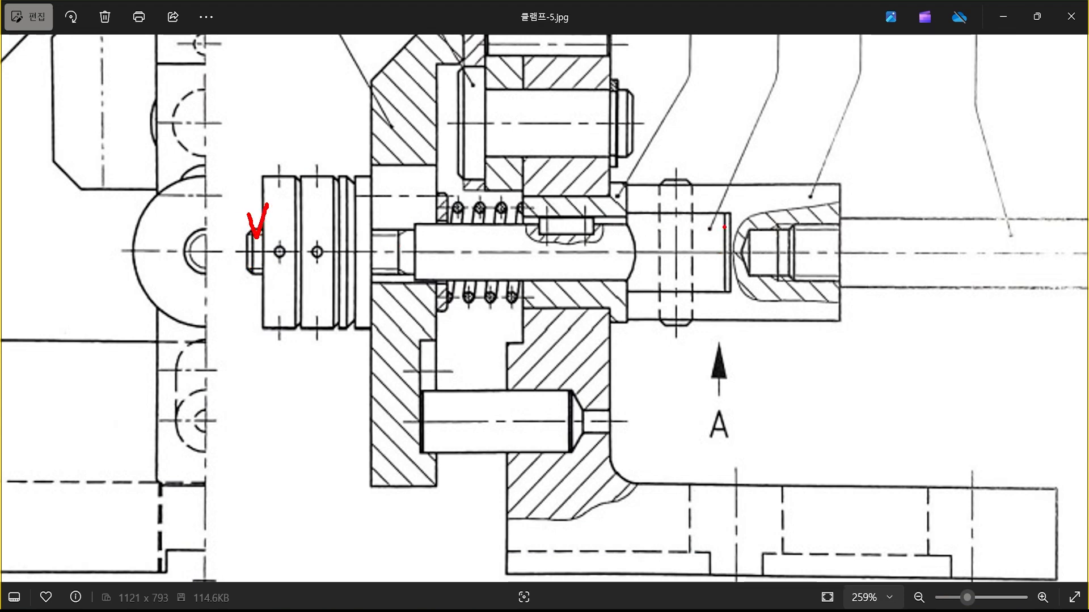
pyautogui.moveTo(716, 233); pyautogui.dragTo(330, 188)
pyautogui.moveTo(316, 150); pyautogui.dragTo(342, 174)
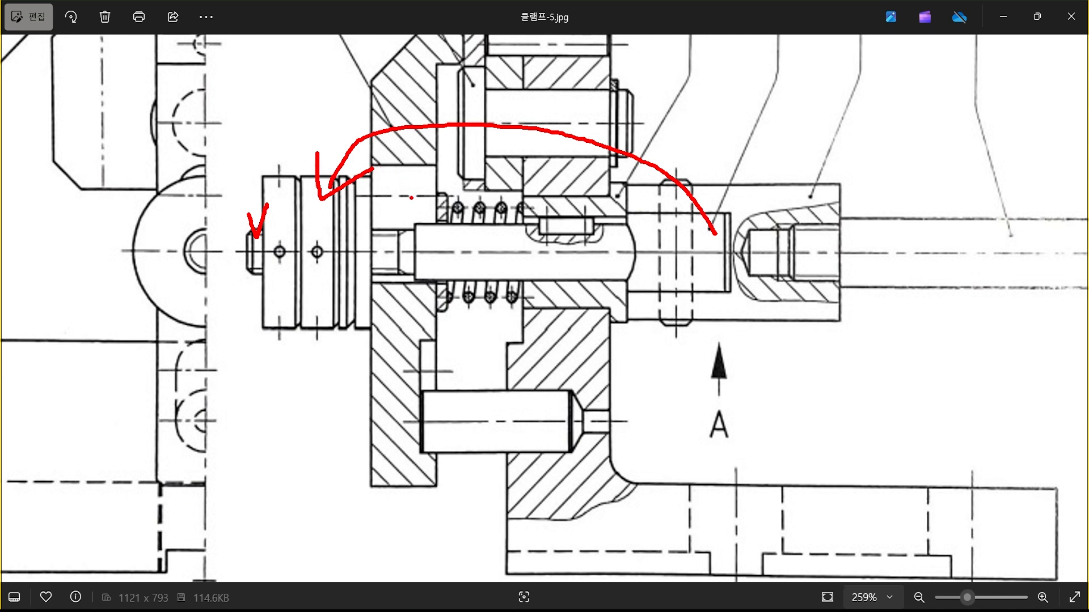
pyautogui.press('Escape')
pyautogui.hotkey('ctrl', '2')
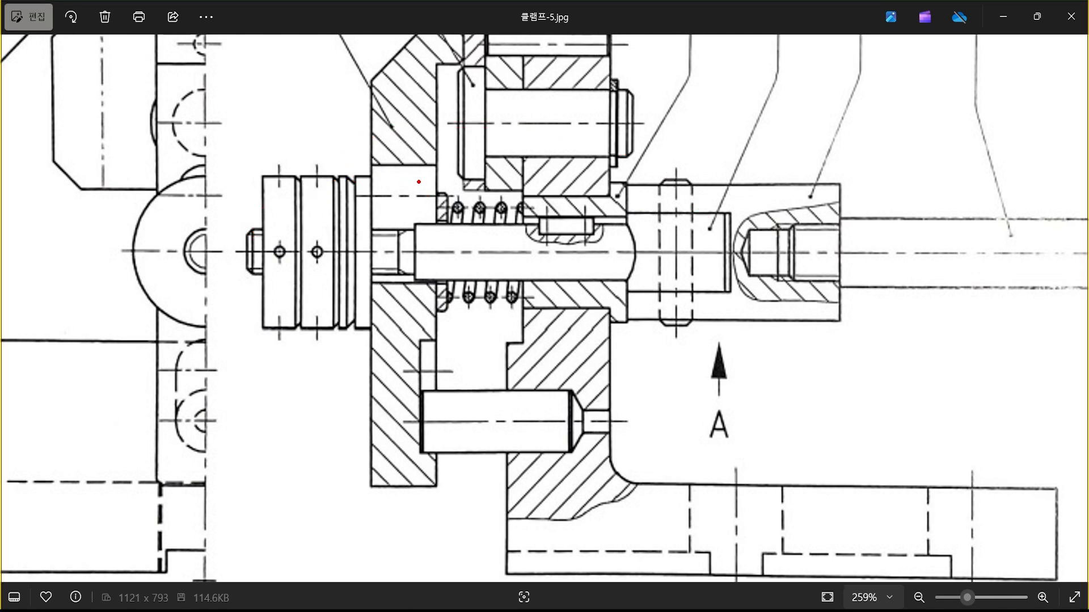
pyautogui.moveTo(254, 236)
pyautogui.mouseDown()
pyautogui.moveTo(261, 226)
pyautogui.moveTo(244, 246)
pyautogui.mouseUp()
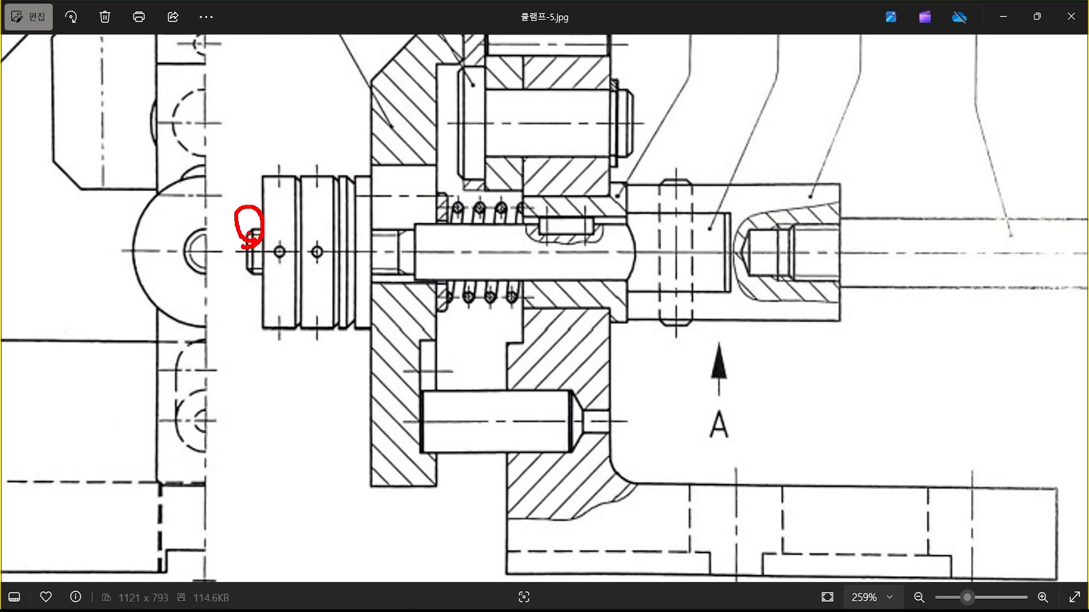
pyautogui.press('Escape')
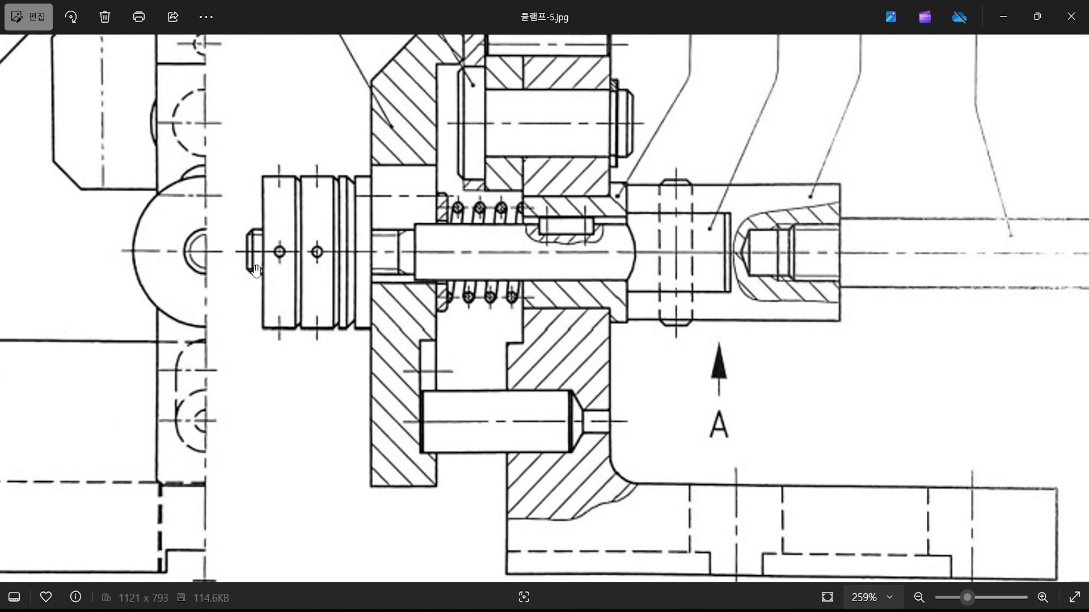
# Mark the diameter of the shaft's threaded end with extension lines and a vertical dimension arrow, write 8 beside it and clear the marks.
pyautogui.hotkey('ctrl', '2')
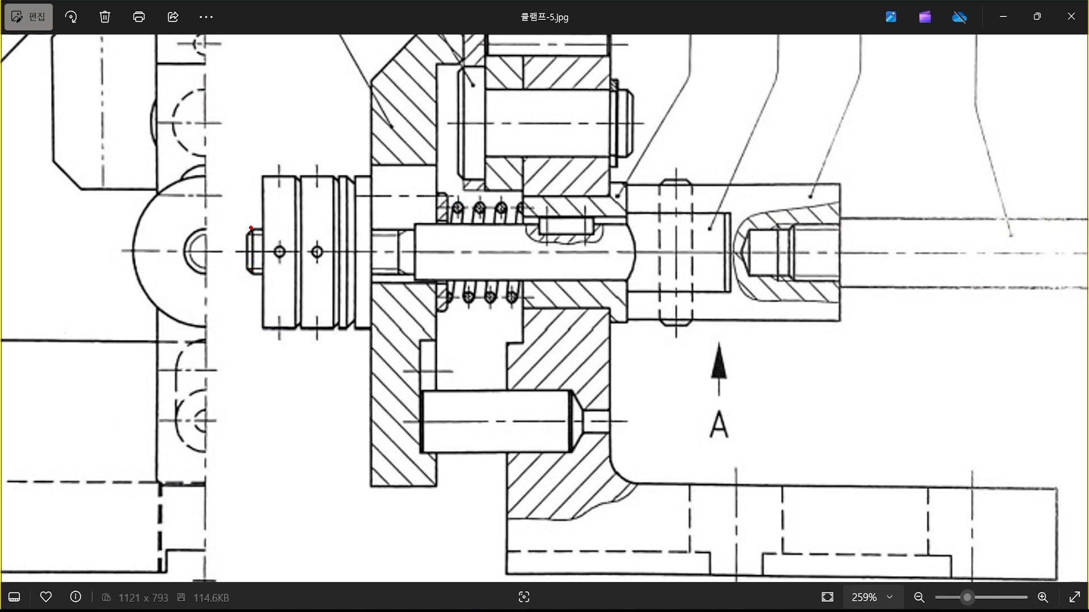
pyautogui.moveTo(252, 227); pyautogui.dragTo(202, 227)
pyautogui.moveTo(203, 274); pyautogui.dragTo(226, 228)
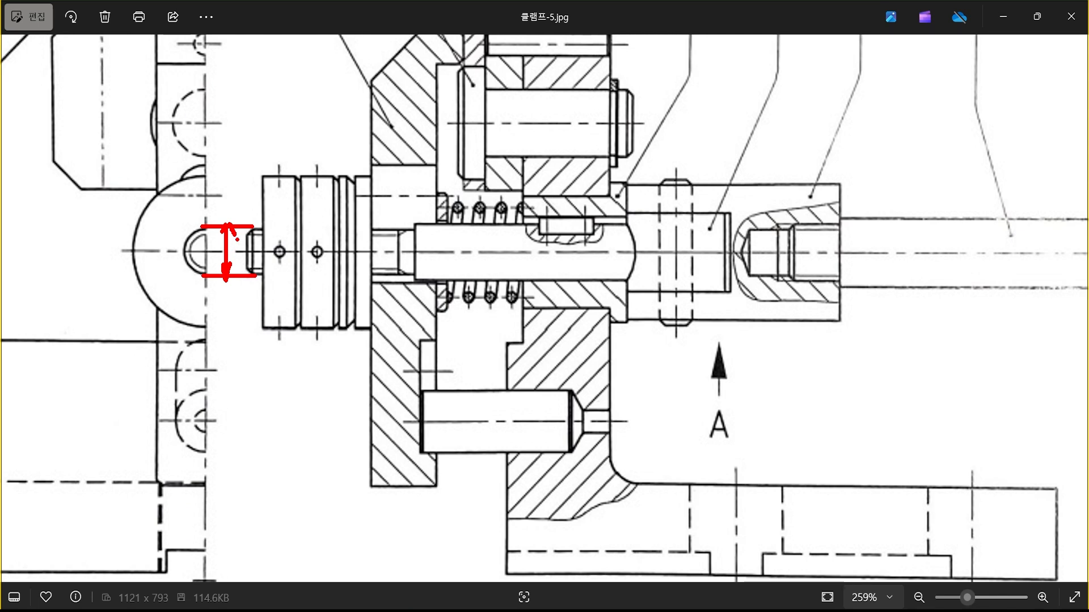
pyautogui.moveTo(200, 245); pyautogui.dragTo(223, 276)
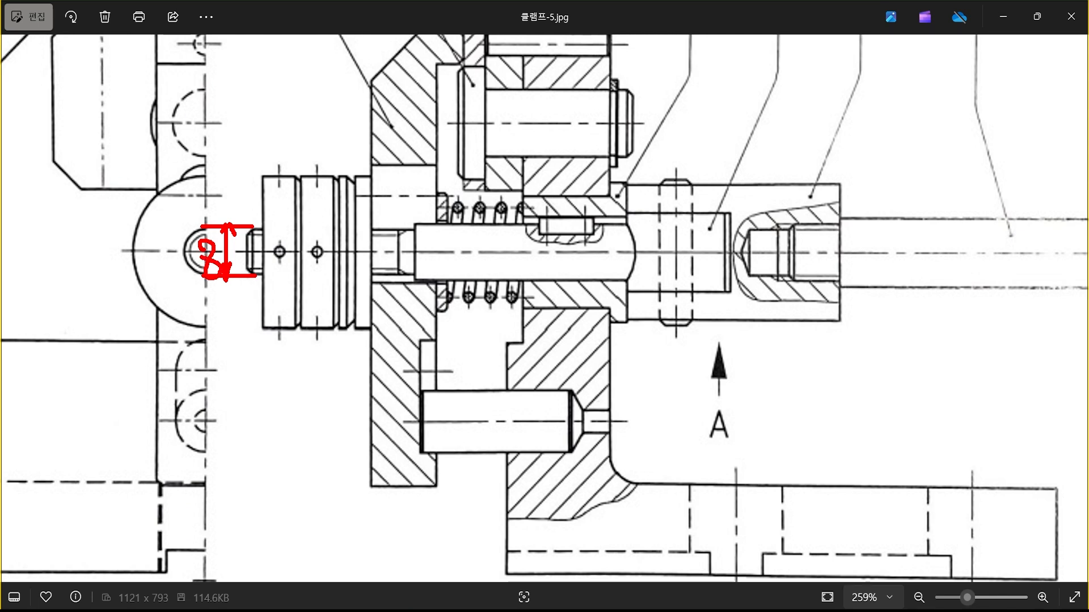
pyautogui.press('Escape')
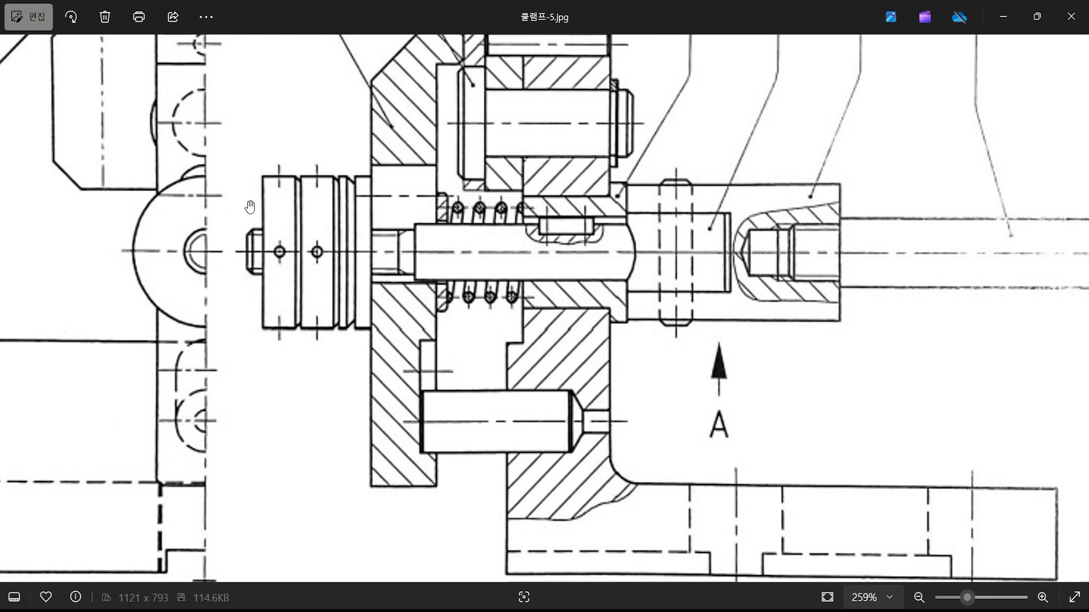
# Mark the thread length from the shaft's end face with a horizontal dimension arrow, write 28 above it and clear the marks.
pyautogui.hotkey('ctrl', '2')
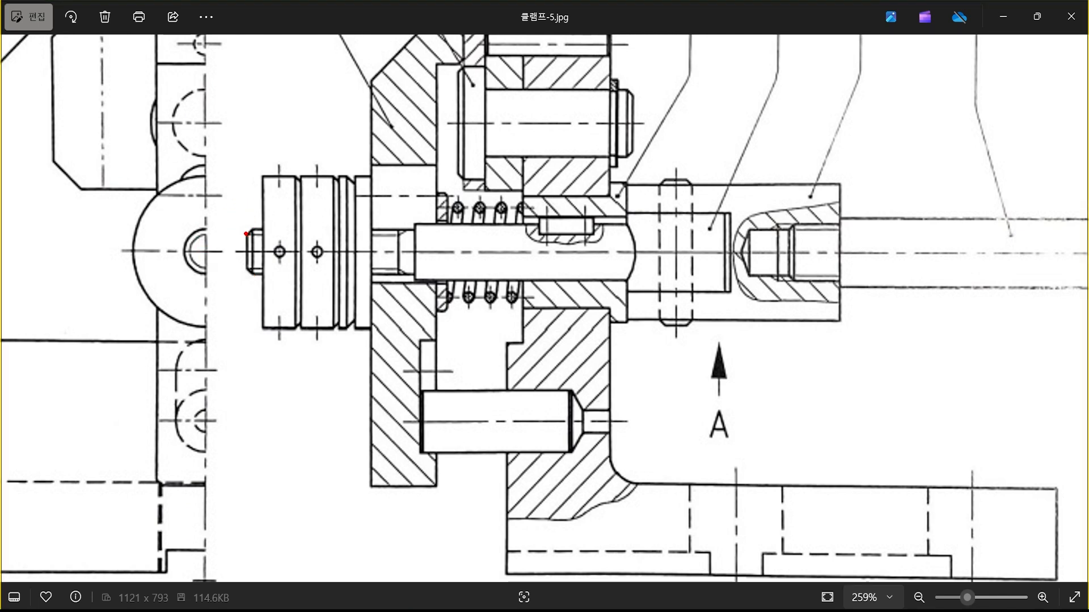
pyautogui.moveTo(245, 233); pyautogui.dragTo(245, 129)
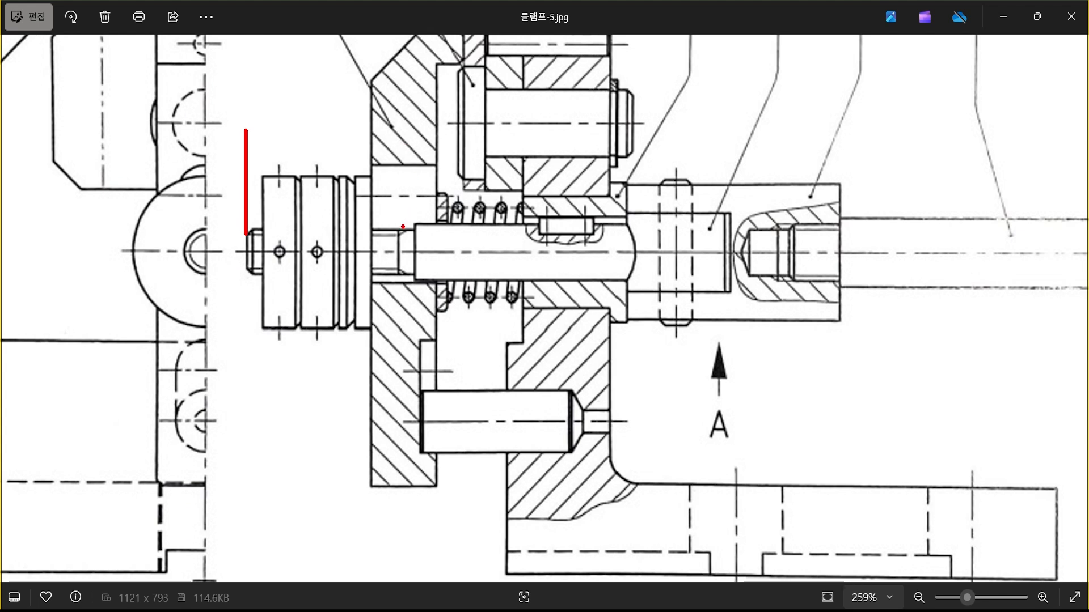
pyautogui.moveTo(399, 228)
pyautogui.mouseDown()
pyautogui.moveTo(399, 128)
pyautogui.moveTo(246, 151)
pyautogui.mouseUp()
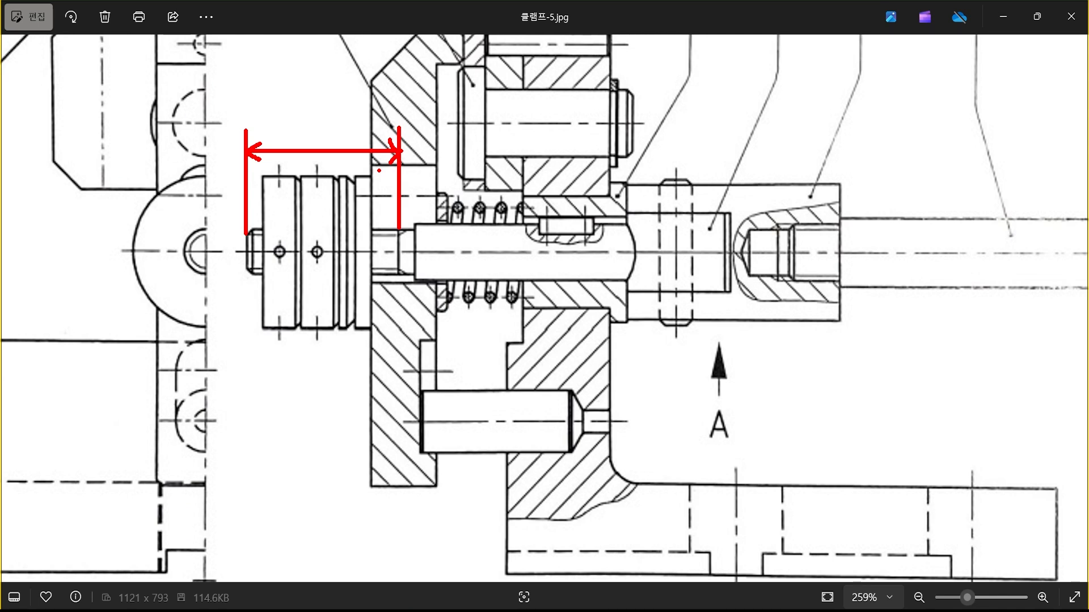
pyautogui.moveTo(292, 117)
pyautogui.mouseDown()
pyautogui.moveTo(297, 134)
pyautogui.moveTo(342, 137)
pyautogui.mouseUp()
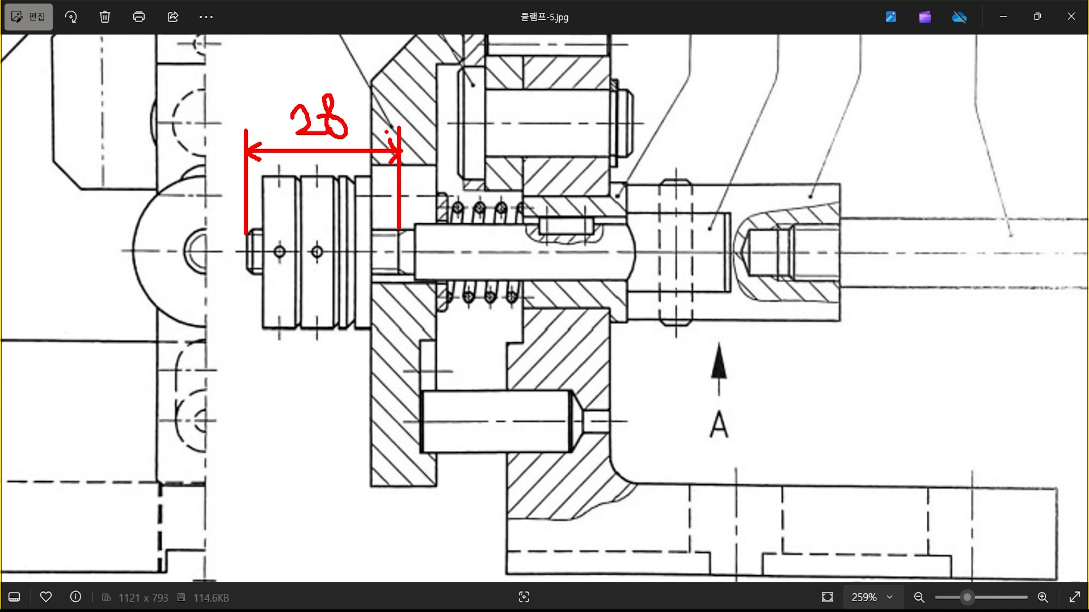
pyautogui.press('Escape')
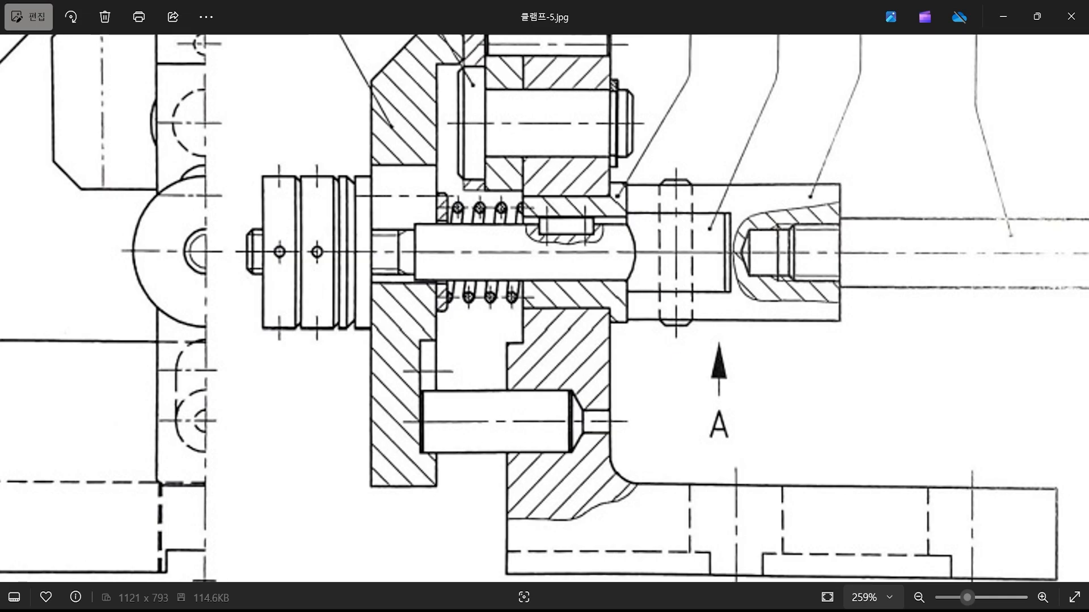
# Switch to AutoCAD and offset the horizontal shaft line by 4 to both sides.
pyautogui.hotkey('alt', 'Tab')
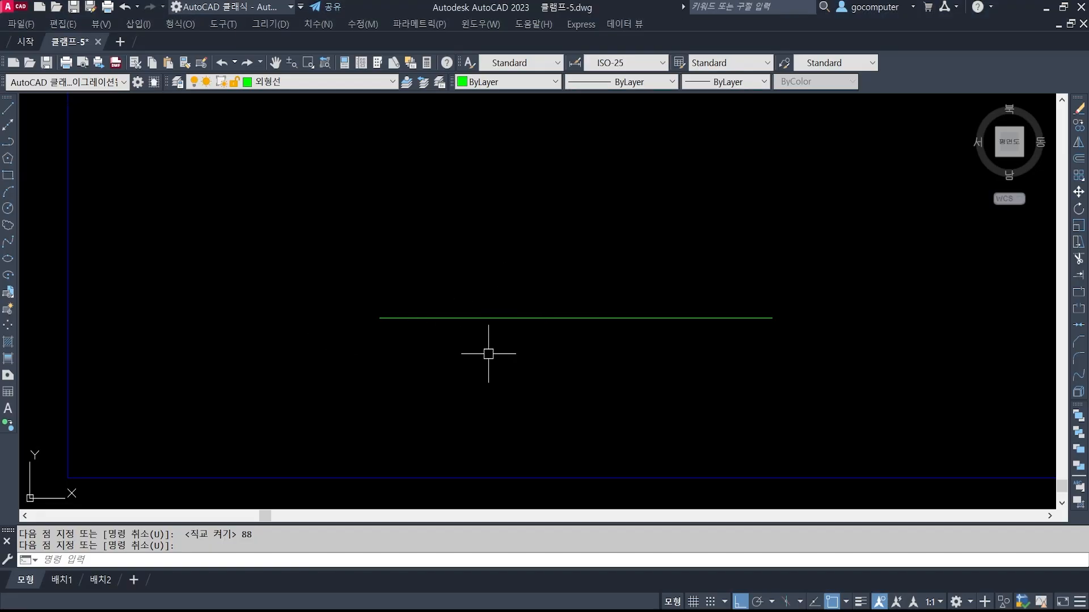
pyautogui.write('6')
pyautogui.press('Return')
pyautogui.click(418, 318)
pyautogui.click(421, 272)
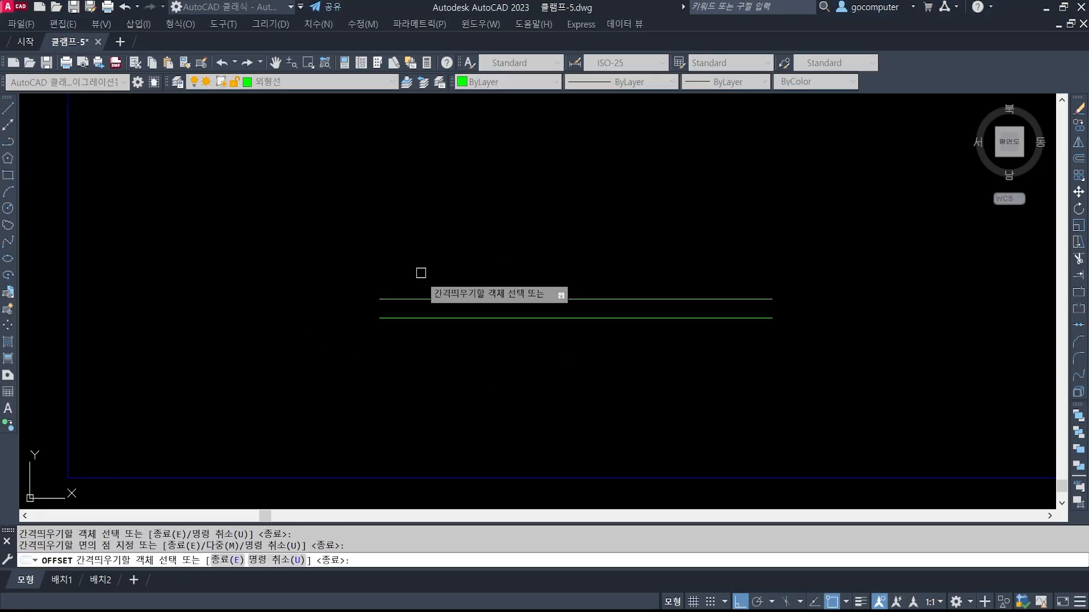
pyautogui.click(418, 317)
pyautogui.click(418, 352)
pyautogui.press('Escape')
# Close the left end of the shaft outline with a vertical line joining the upper and lower offset lines.
pyautogui.scroll(4, 403, 340)
pyautogui.write('l')
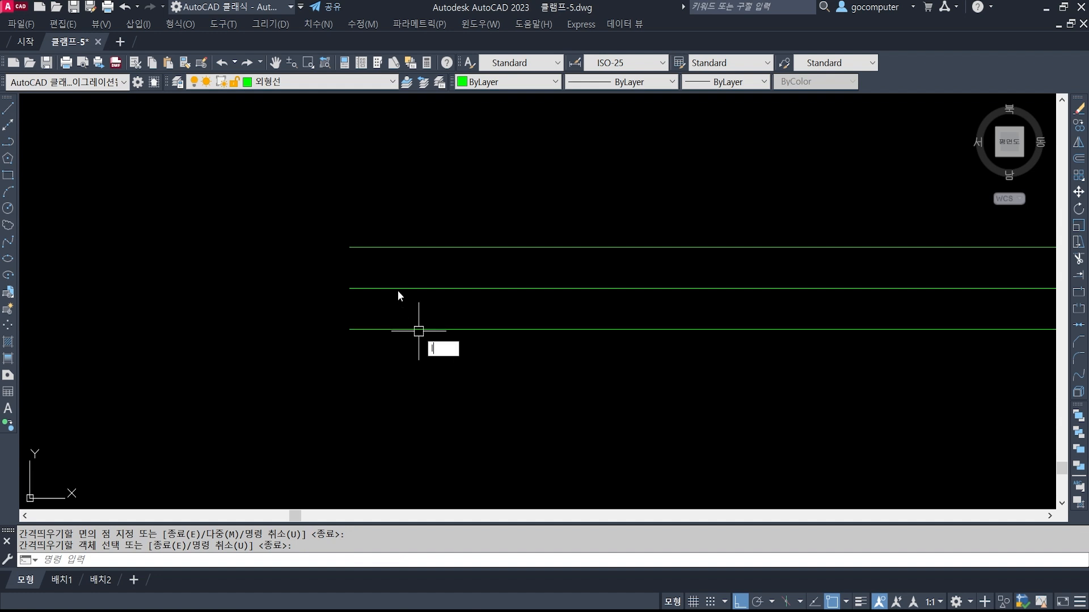
pyautogui.press('Return')
pyautogui.click(363, 245)
pyautogui.click(362, 328)
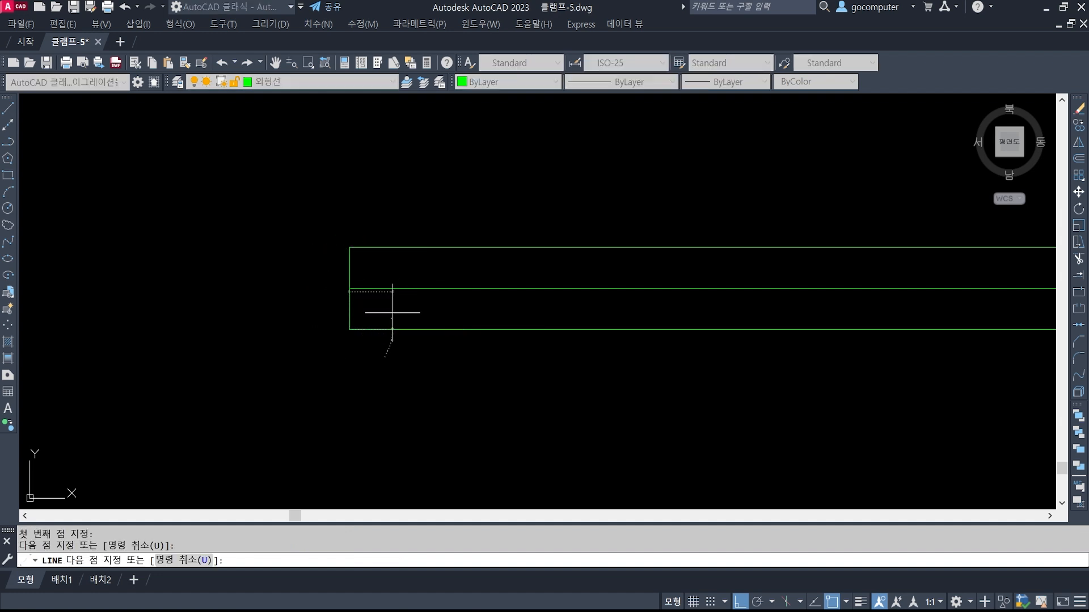
pyautogui.press('Return')
# Offset the vertical end line by 28 to the right to mark the end of the thread.
pyautogui.scroll(1, 378, 343)
pyautogui.scroll(-1, 457, 347)
pyautogui.write('o')
pyautogui.press('Return')
pyautogui.write('28')
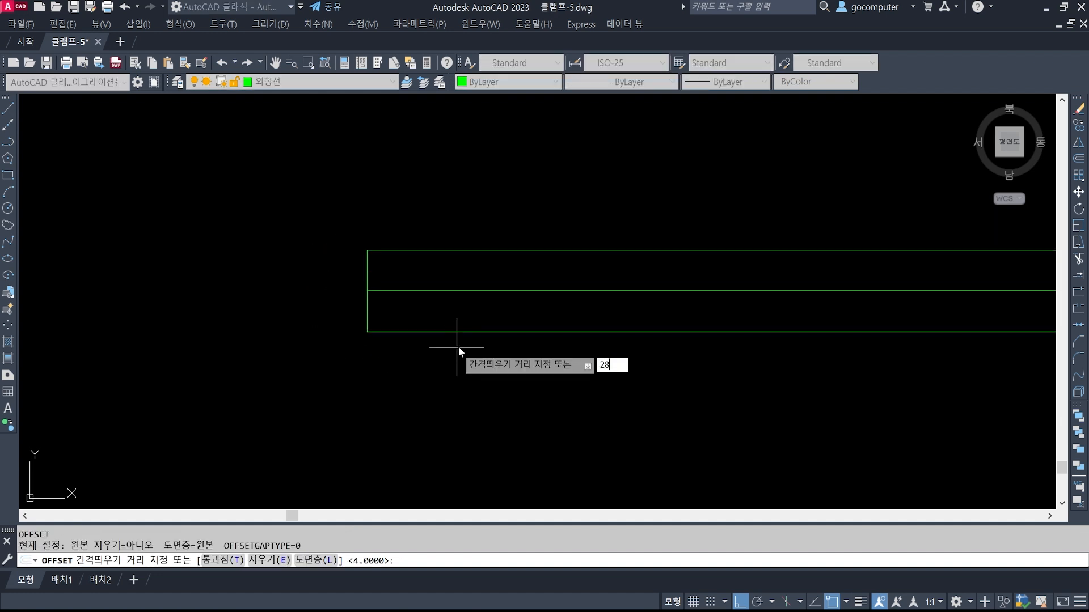
pyautogui.press('Return')
pyautogui.click(367, 311)
pyautogui.click(567, 363)
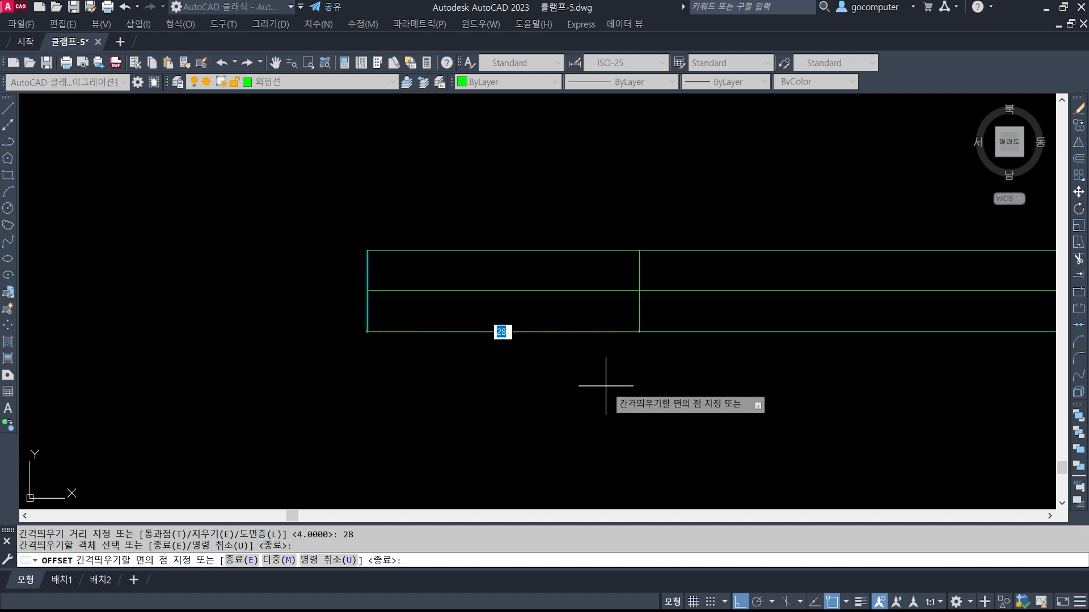
# Switch to the assembly drawing, mark the distance from the shaft's end face to the shoulder with a horizontal dimension arrow, and clear the marks.
pyautogui.press('Return')
pyautogui.moveTo(708, 373); pyautogui.dragTo(594, 377, button='middle')
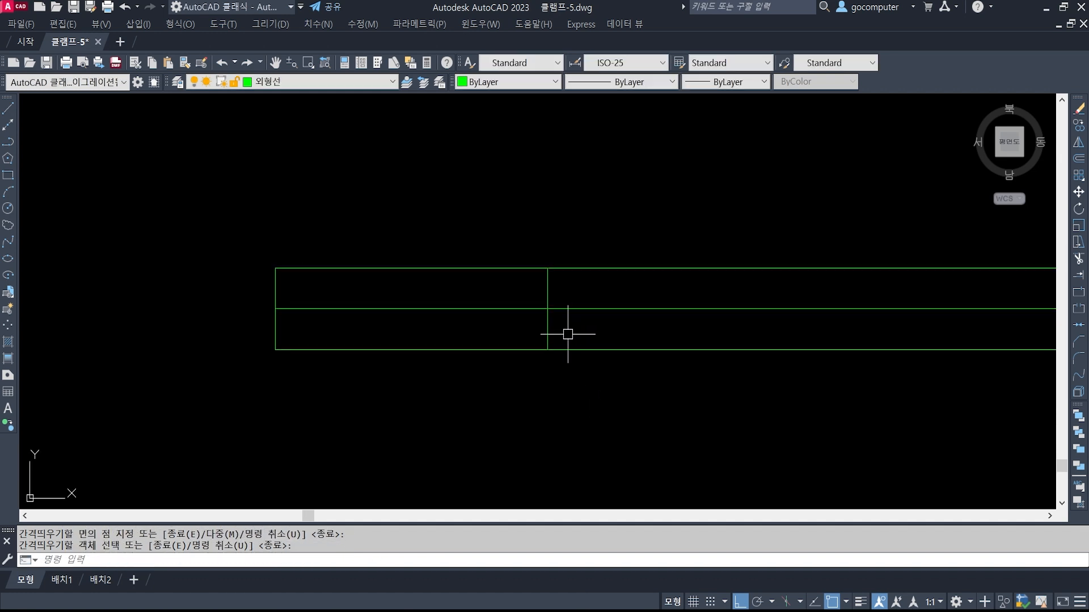
pyautogui.scroll(-1, 545, 355)
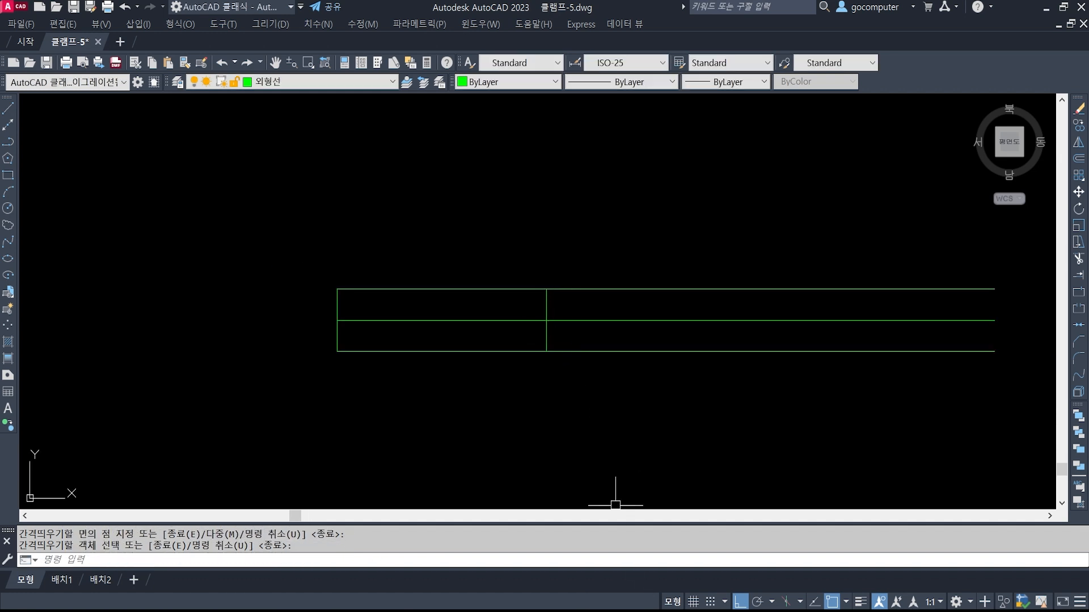
pyautogui.hotkey('alt', 'Tab')
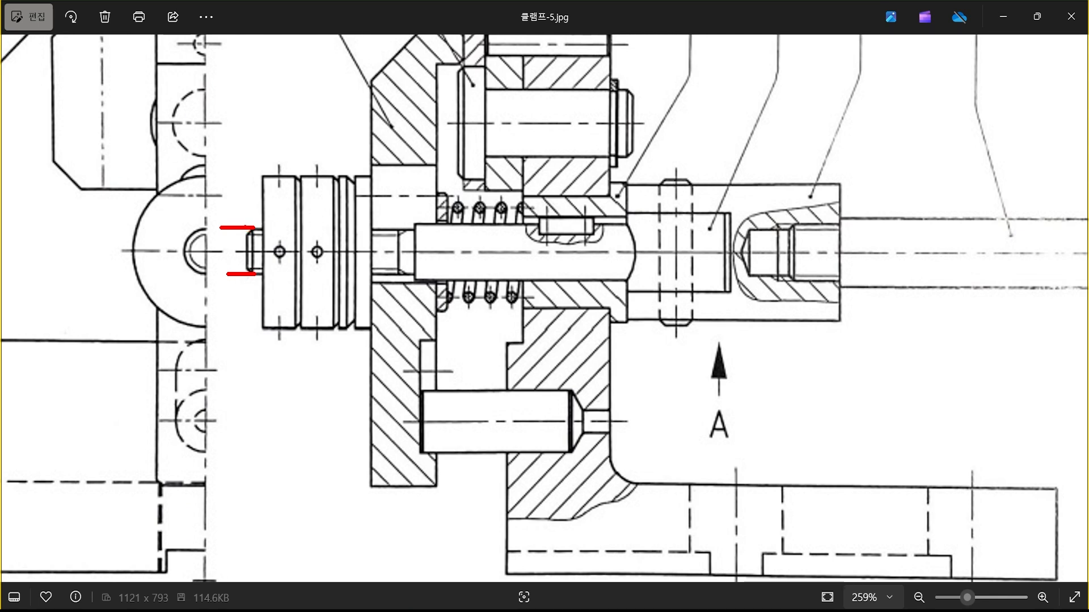
pyautogui.moveTo(248, 232); pyautogui.dragTo(247, 122)
pyautogui.moveTo(414, 190)
pyautogui.mouseDown()
pyautogui.moveTo(415, 130)
pyautogui.moveTo(248, 145)
pyautogui.moveTo(254, 152)
pyautogui.mouseUp()
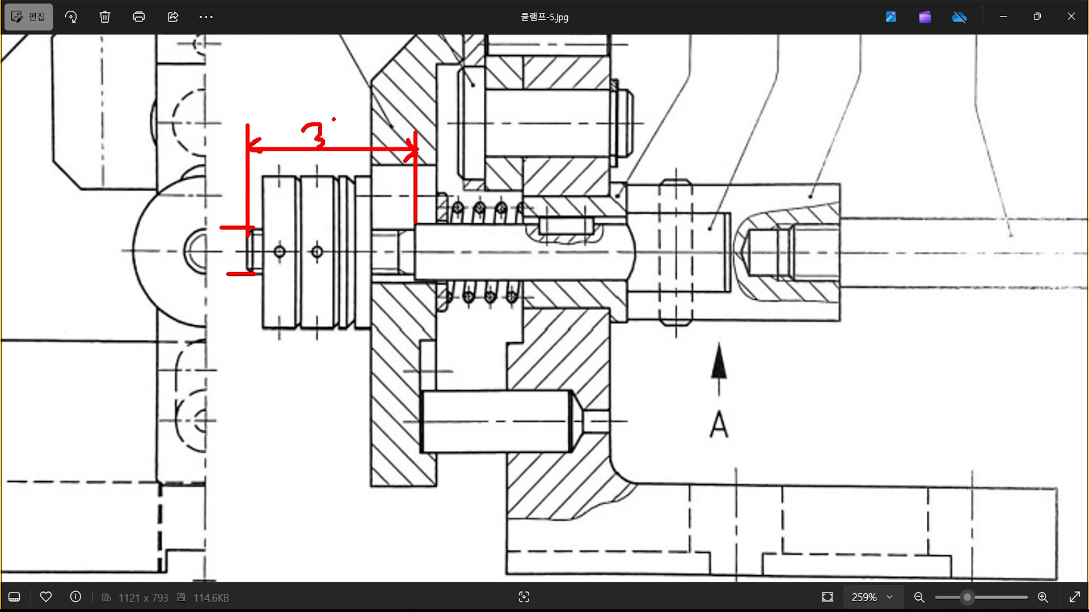
pyautogui.press('Escape')
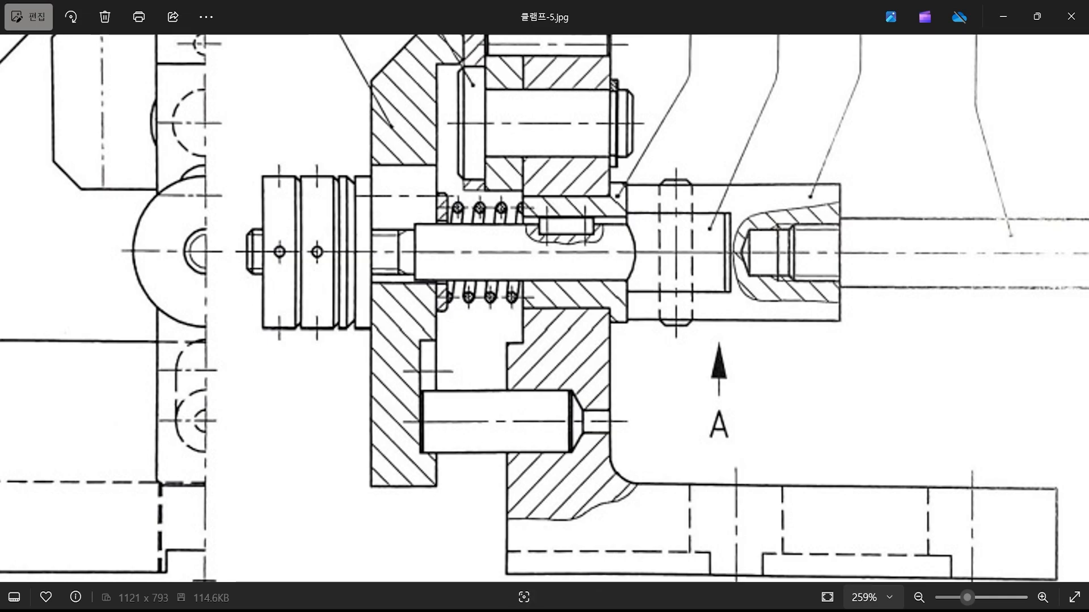
# Switch to AutoCAD and offset the shaft's left end line by 31 to the right to mark the shoulder.
pyautogui.click(528, 602)
pyautogui.write('o')
pyautogui.press('Return')
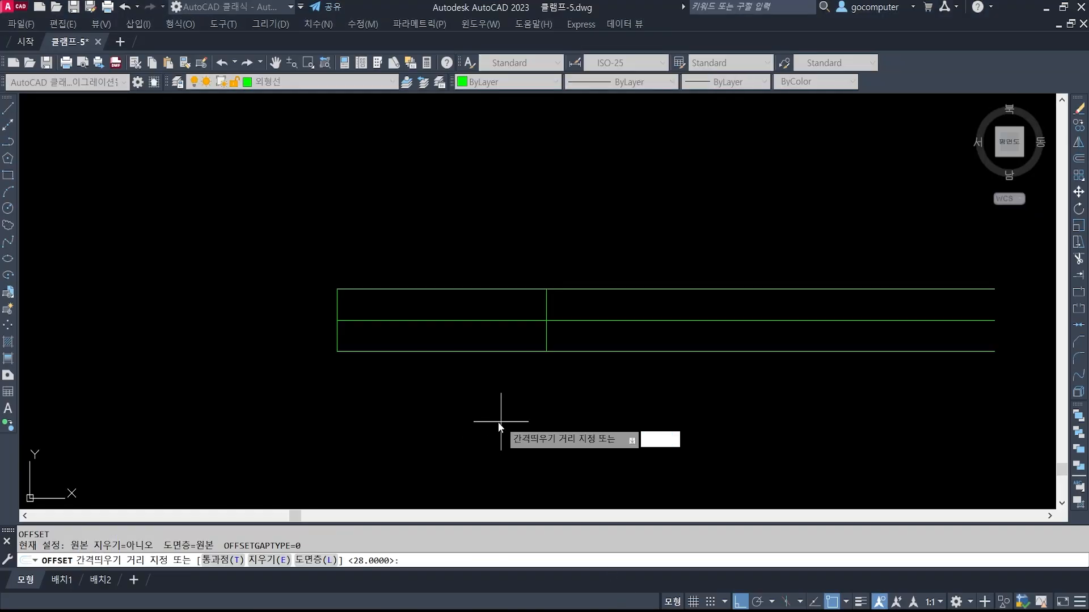
pyautogui.write('31')
pyautogui.press('Return')
pyautogui.click(546, 301)
pyautogui.click(607, 221)
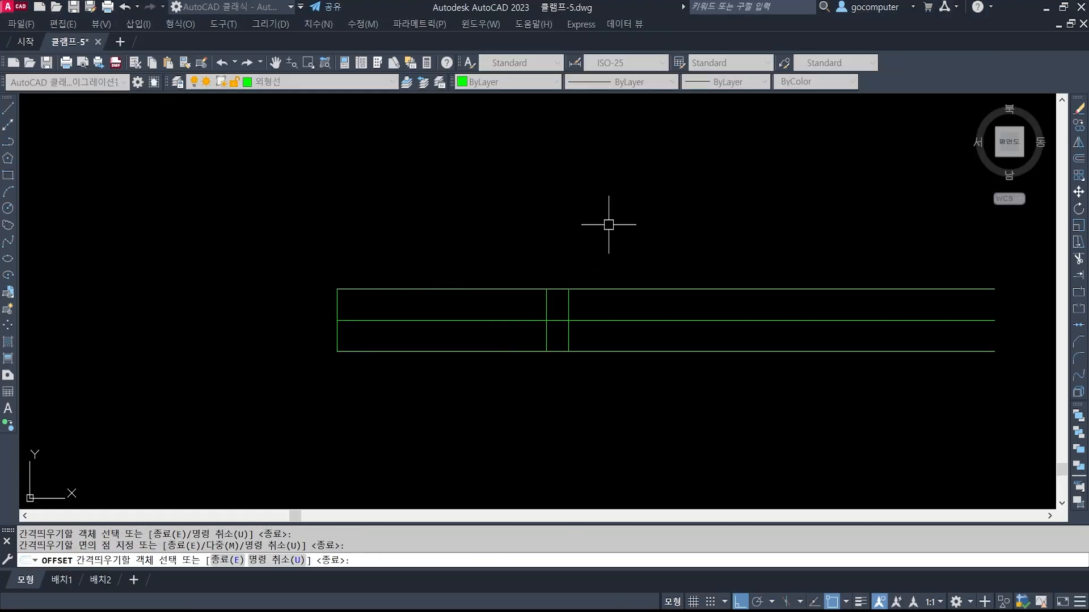
pyautogui.press('Return')
# Trim the upper and lower shaft lines that run past the shoulder line.
pyautogui.write('tr')
pyautogui.press('Return')
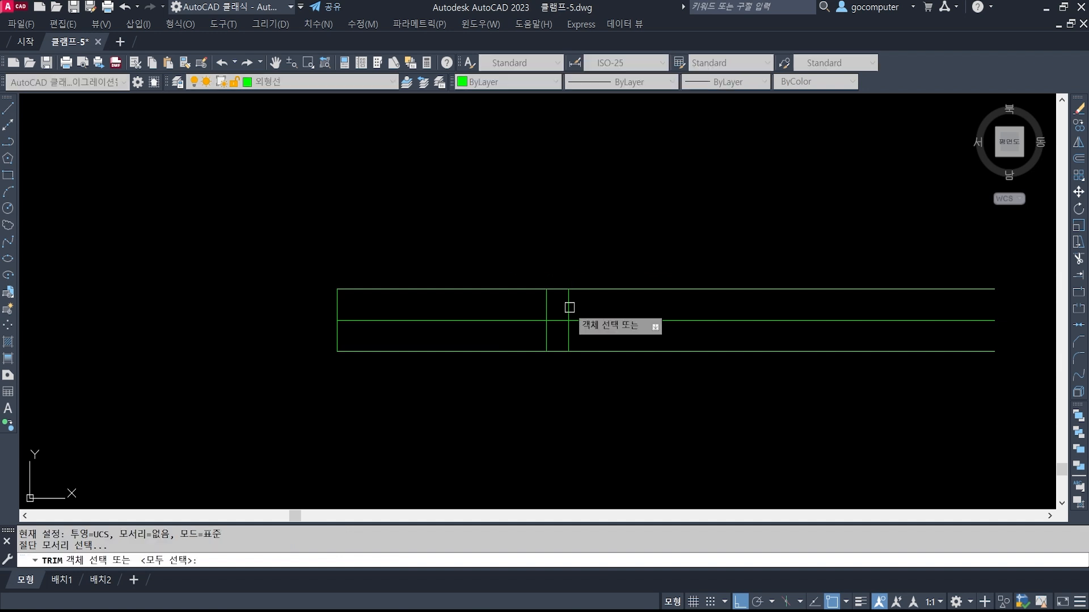
pyautogui.press('Return')
pyautogui.click(591, 290)
pyautogui.click(596, 351)
pyautogui.press('Return')
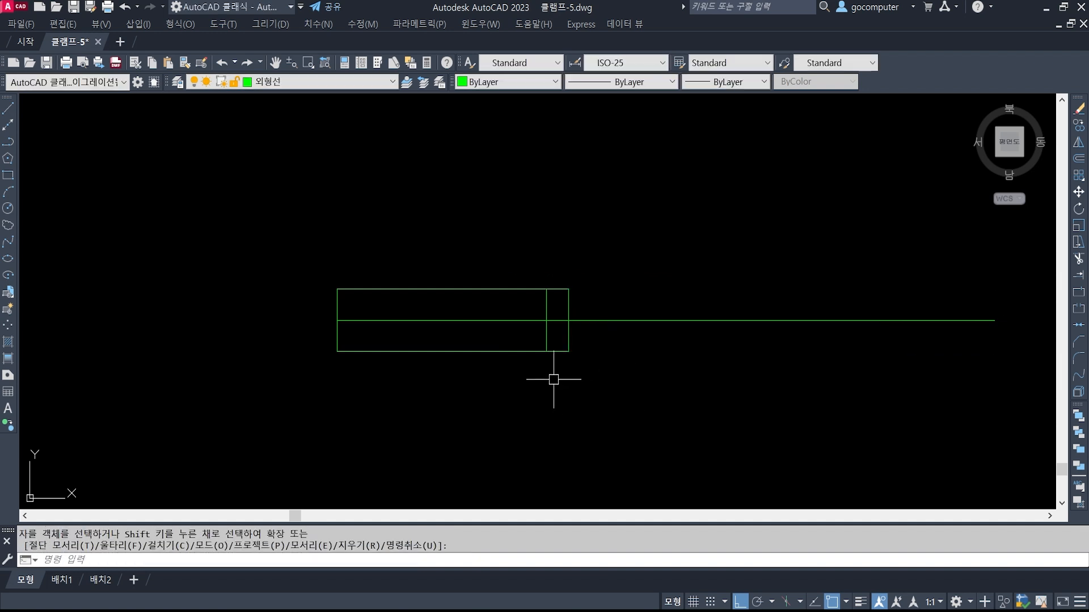
# Try to chamfer the upper left corner of the shaft outline with a distance of 1.
pyautogui.scroll(2, 414, 328)
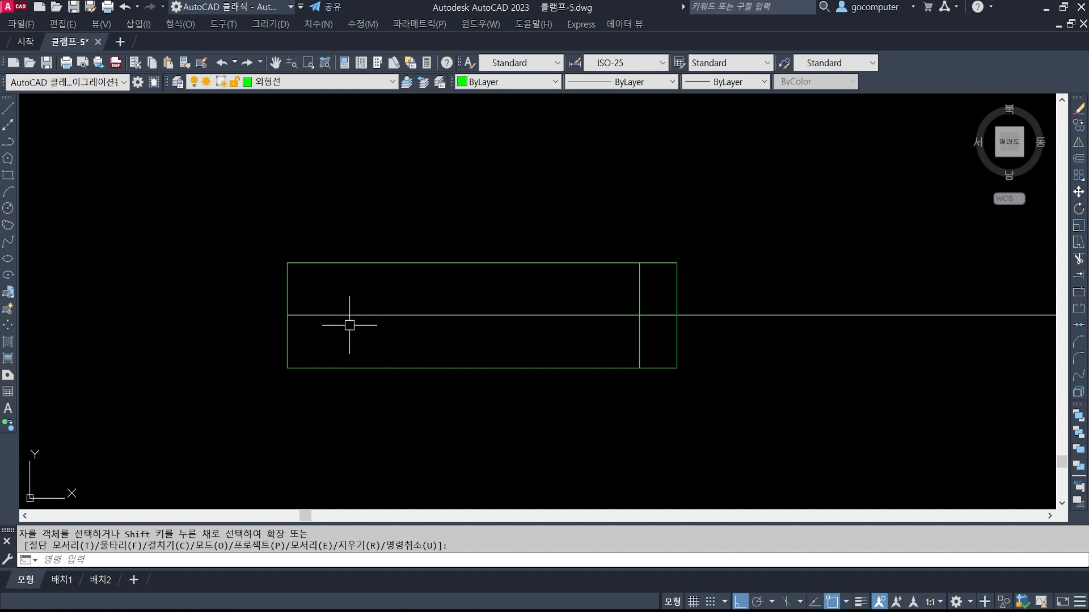
pyautogui.write('cha')
pyautogui.press('Return')
pyautogui.write('d')
pyautogui.press('Return')
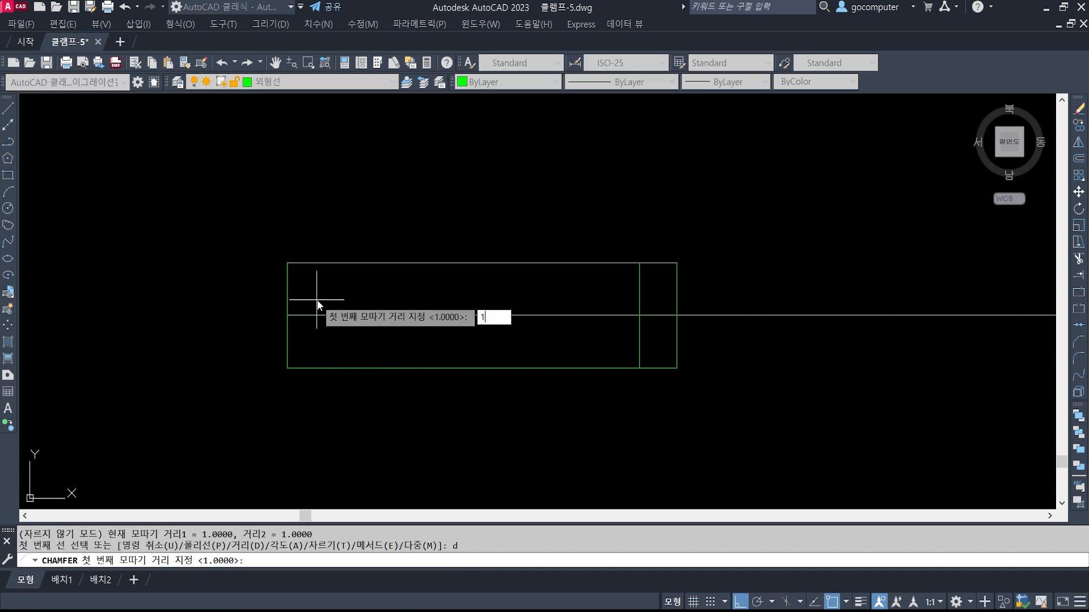
pyautogui.write('1')
pyautogui.press('Return')
pyautogui.press('Return')
pyautogui.click(296, 263)
pyautogui.press('Escape')
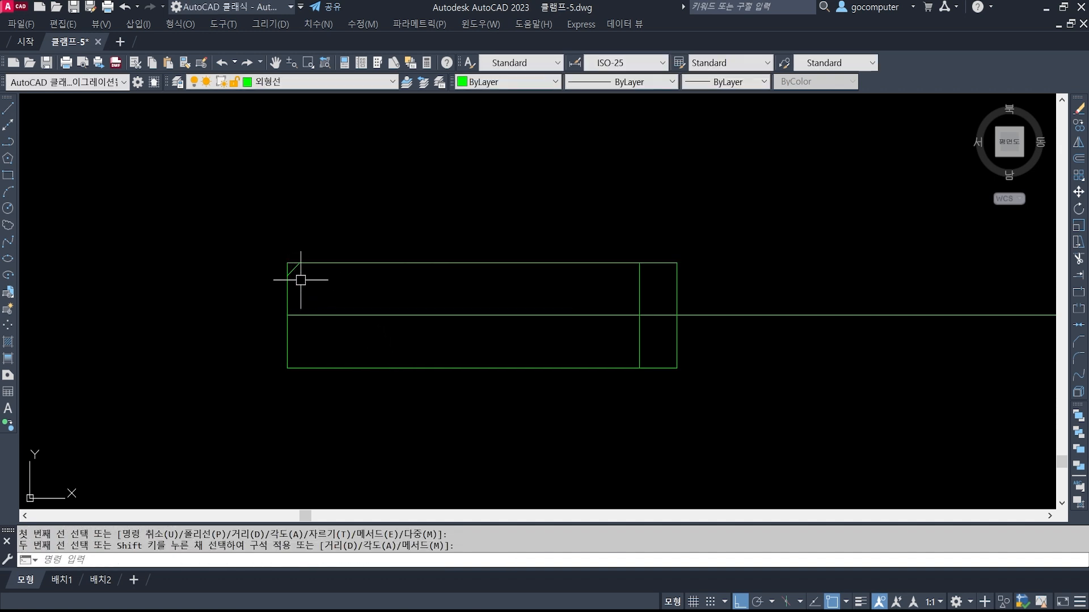
# Erase the chamfer line at the upper left corner.
pyautogui.write('e')
pyautogui.press('Return')
pyautogui.click(327, 301)
pyautogui.press('Return')
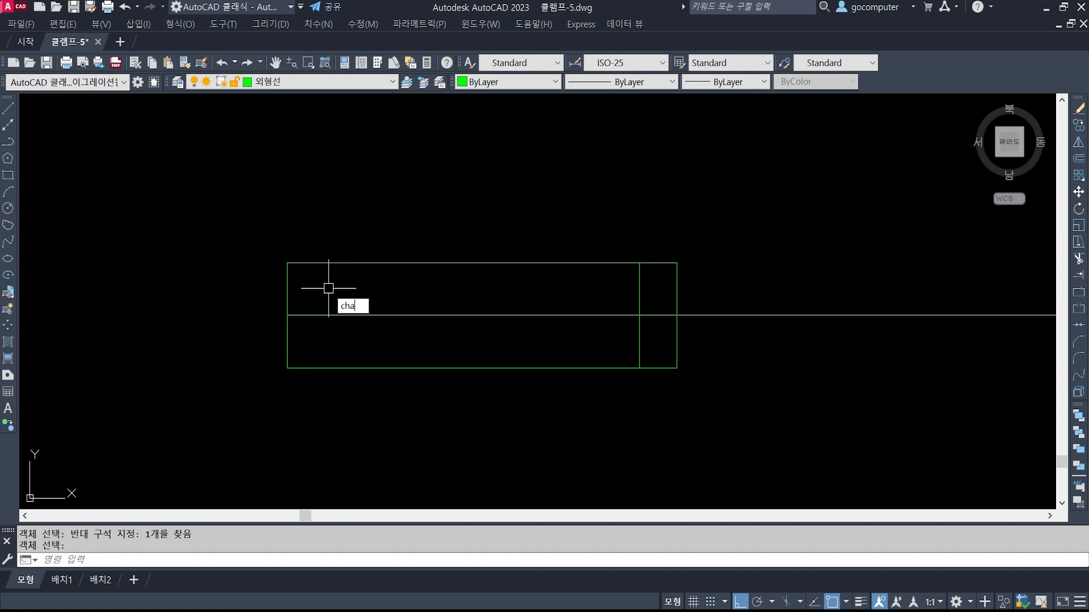
# Chamfer the upper and lower left corners of the shaft by 1, trimming the corner edges away.
pyautogui.write('cha')
pyautogui.press('Return')
pyautogui.click(292, 263)
pyautogui.click(287, 292)
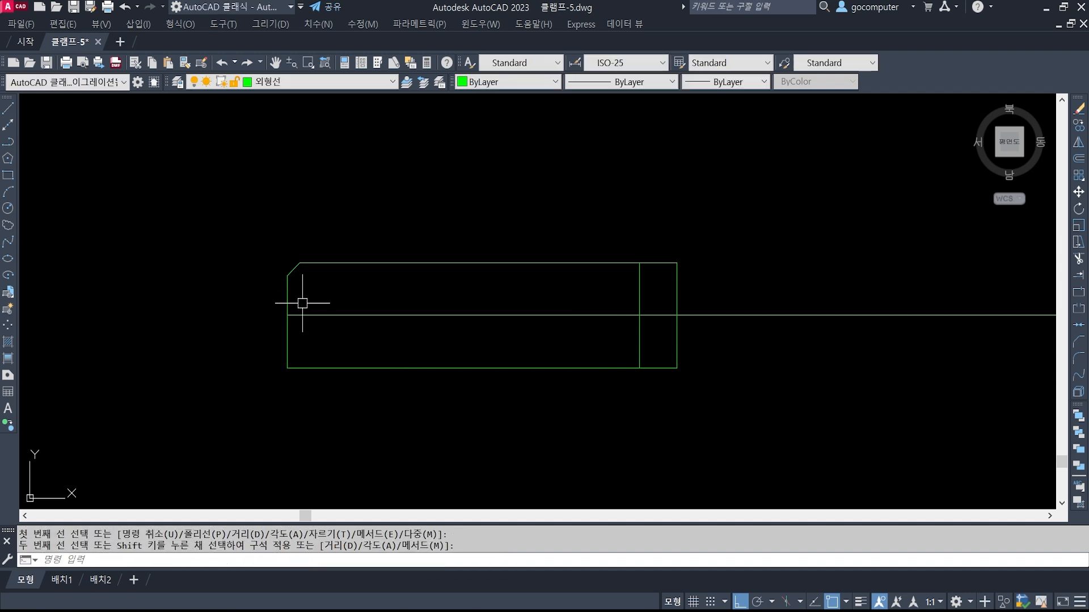
pyautogui.press('Return')
pyautogui.click(287, 342)
pyautogui.click(317, 368)
# Draw a vertical line joining the inner ends of the two chamfers.
pyautogui.write('l')
pyautogui.press('Return')
pyautogui.click(300, 262)
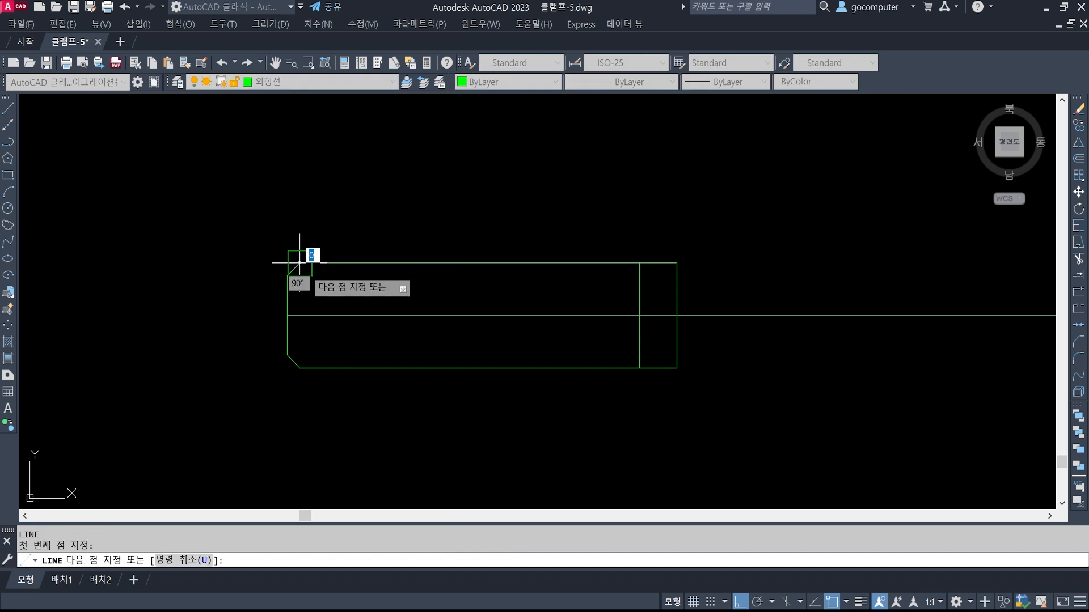
pyautogui.click(299, 369)
pyautogui.press('Return')
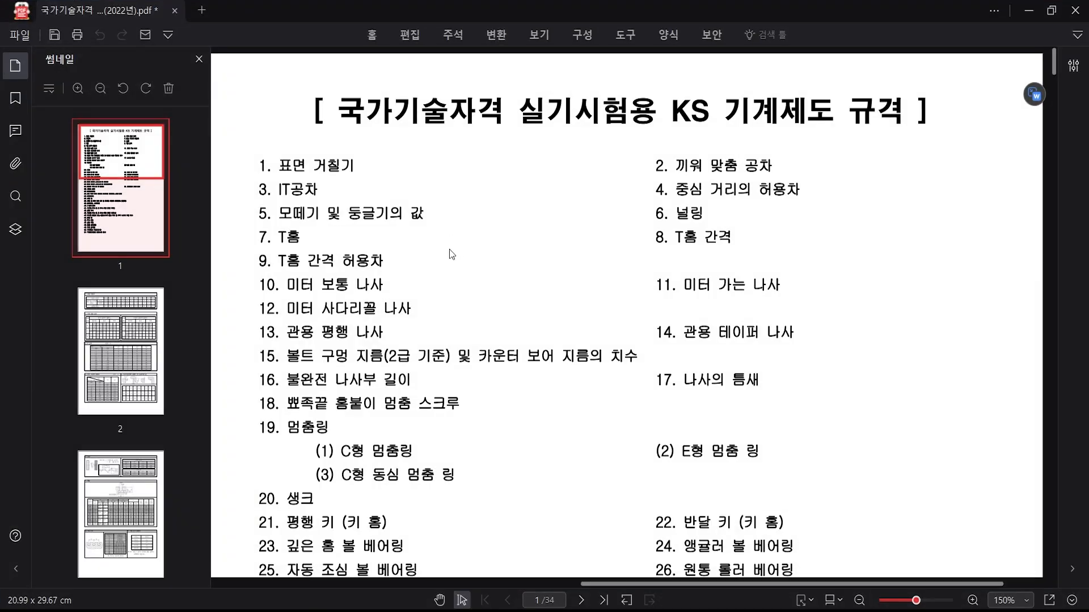
# Look up the M8 pitch in the KS standards' metric coarse thread table, box it and clear the mark.
pyautogui.scroll(-10, 502, 377)
pyautogui.scroll(-15, 498, 374)
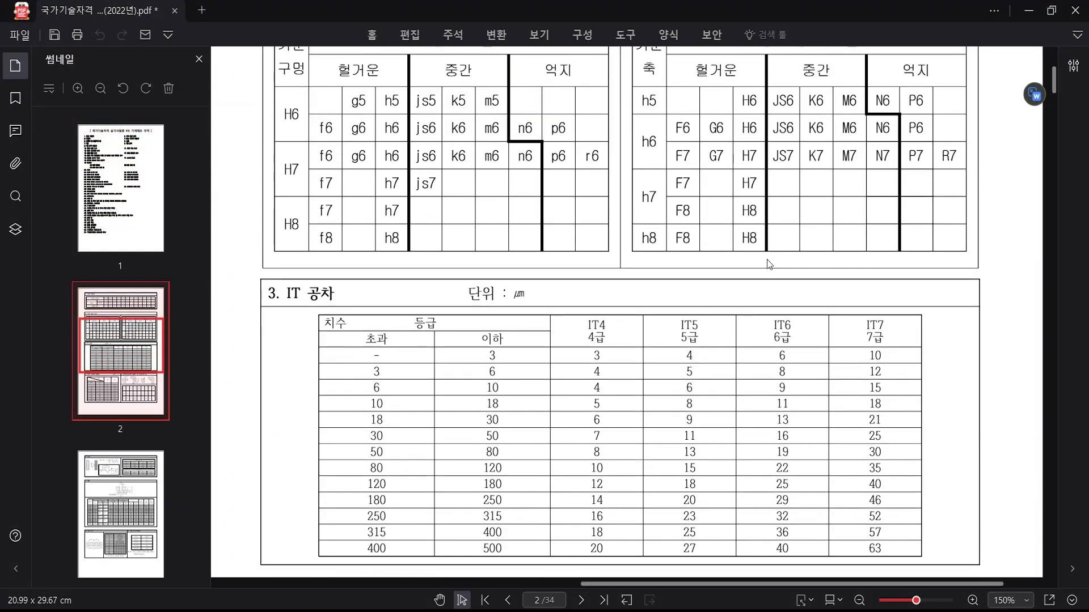
pyautogui.scroll(-15, 557, 368)
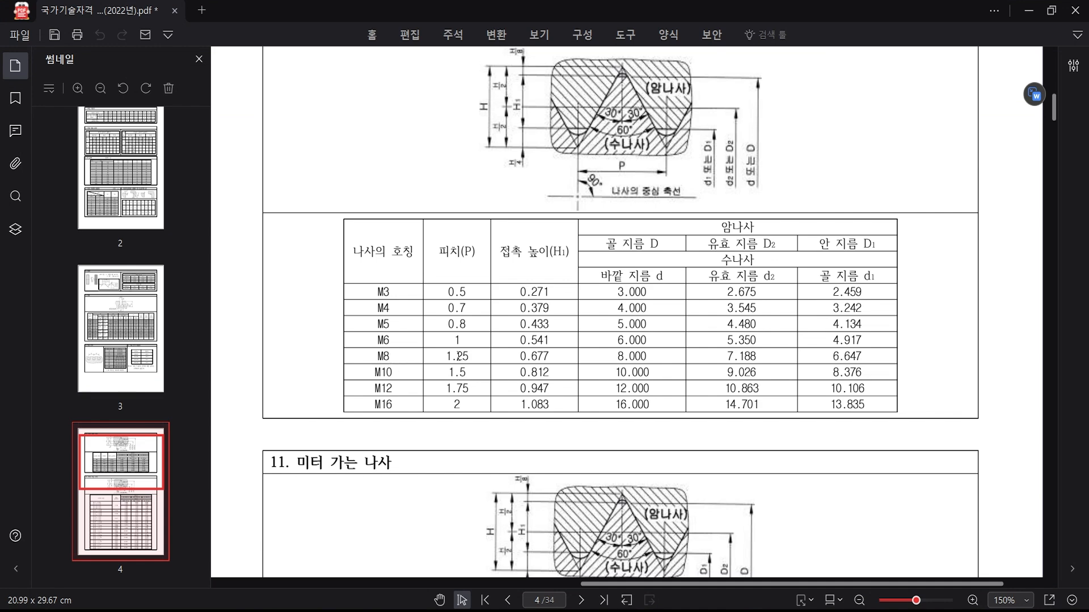
pyautogui.hotkey('ctrl', '2')
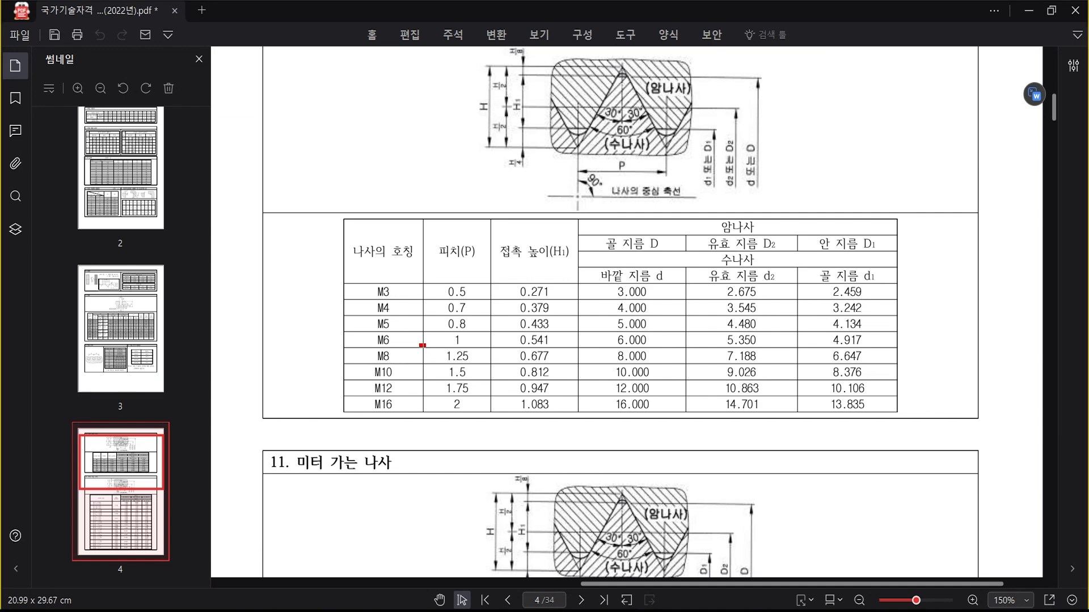
pyautogui.moveTo(421, 345); pyautogui.dragTo(495, 366)
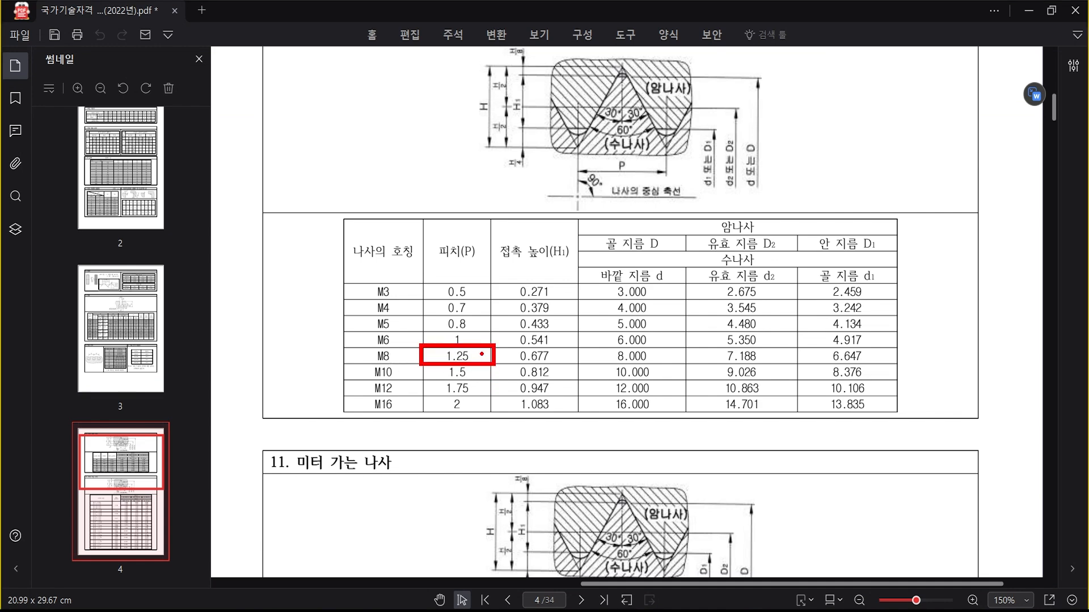
pyautogui.press('Escape')
# Look up M8 in the metric fine thread table, underline the M8 × 1 row, box its pitch and clear the marks.
pyautogui.scroll(-9, 497, 366)
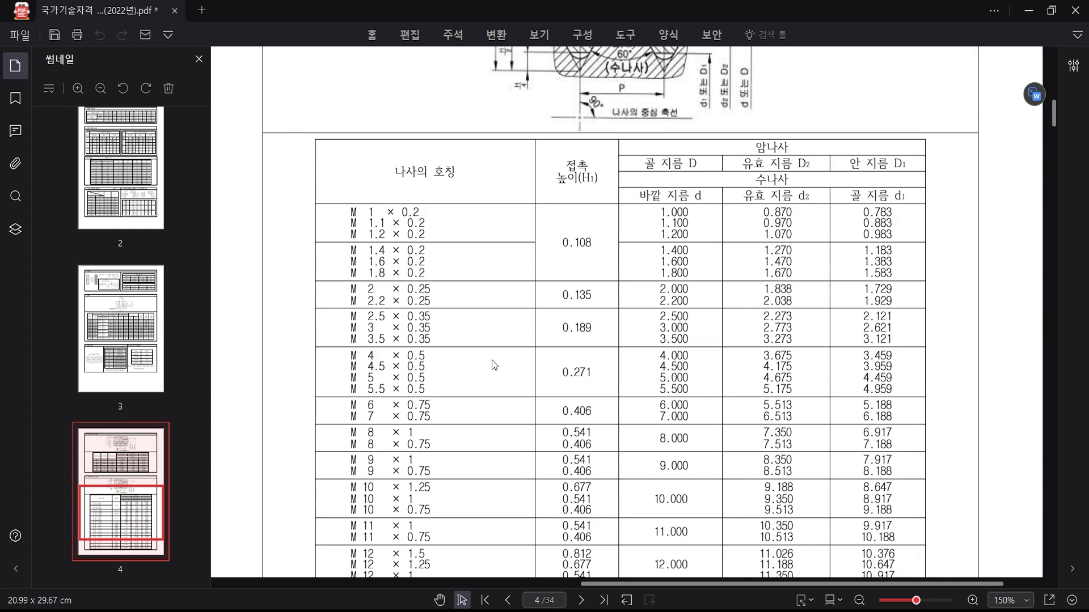
pyautogui.scroll(-4, 493, 365)
pyautogui.scroll(3, 453, 331)
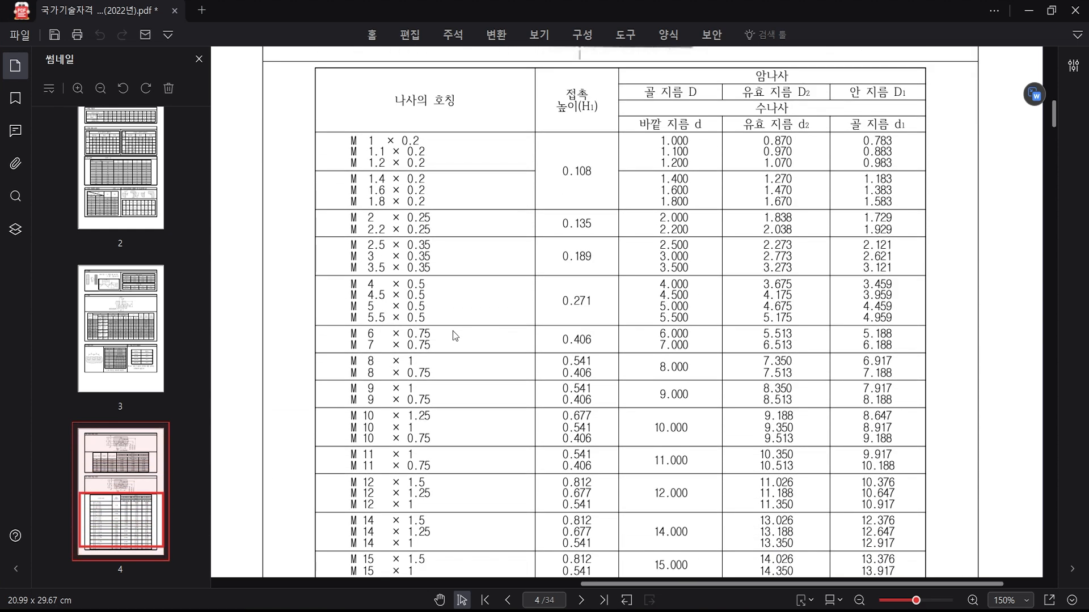
pyautogui.hotkey('ctrl', '2')
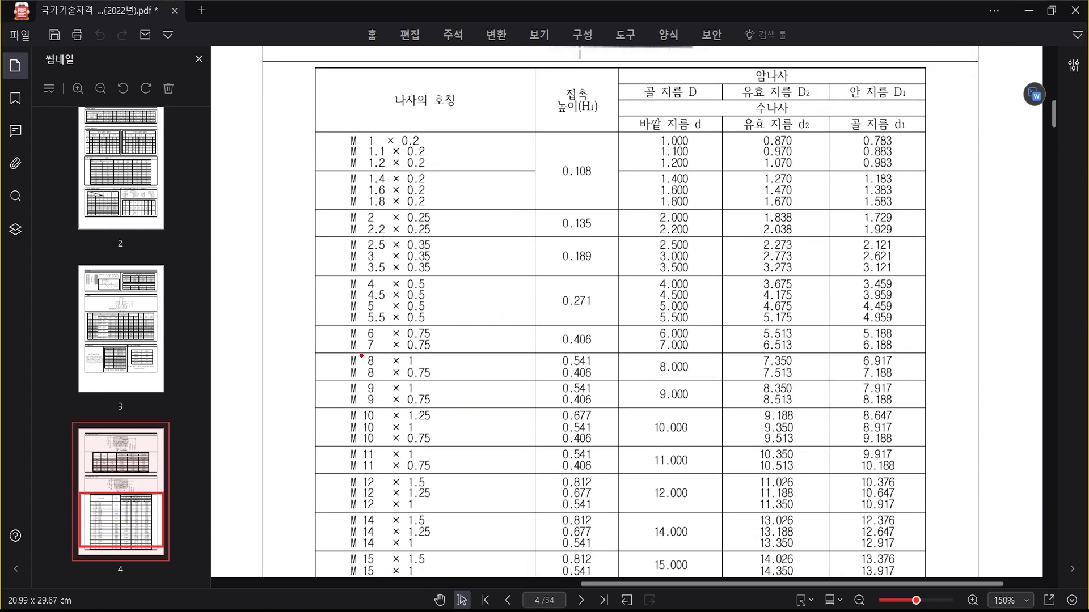
pyautogui.moveTo(344, 369)
pyautogui.mouseDown()
pyautogui.moveTo(437, 371)
pyautogui.moveTo(421, 369)
pyautogui.mouseUp()
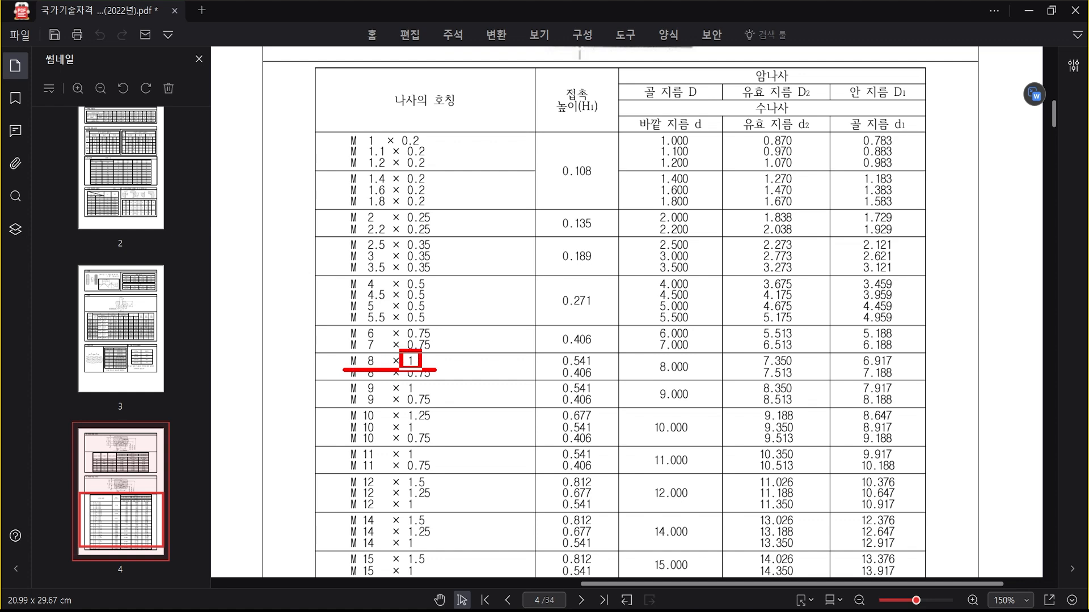
pyautogui.press('Escape')
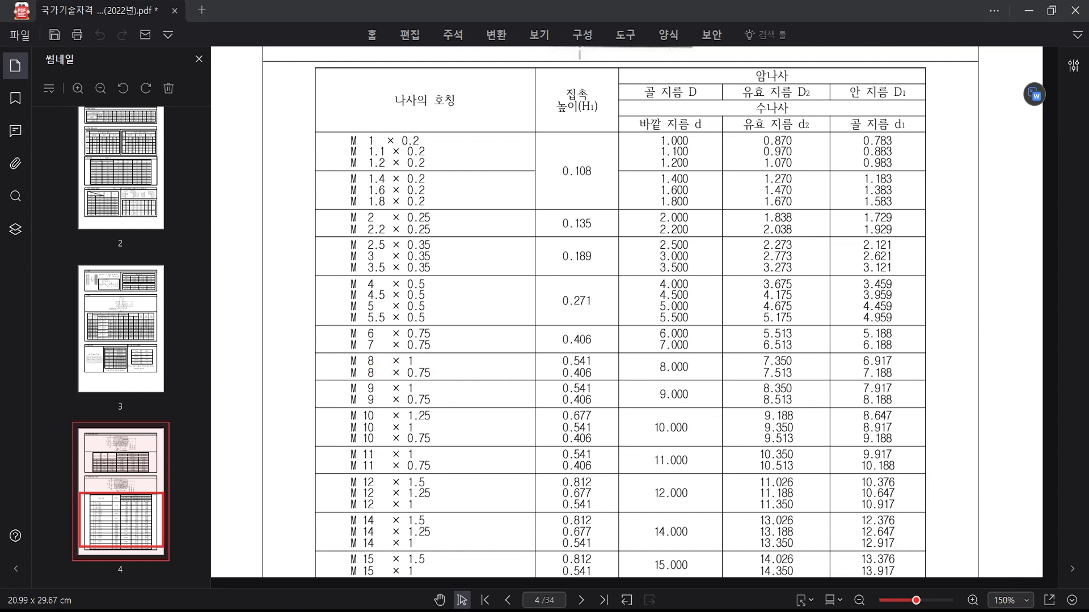
# Return to AutoCAD and offset the upper and lower shaft lines inward by 0.5 as thread root lines.
pyautogui.hotkey('alt', 'Tab')
pyautogui.scroll(2, 358, 262)
pyautogui.write('o')
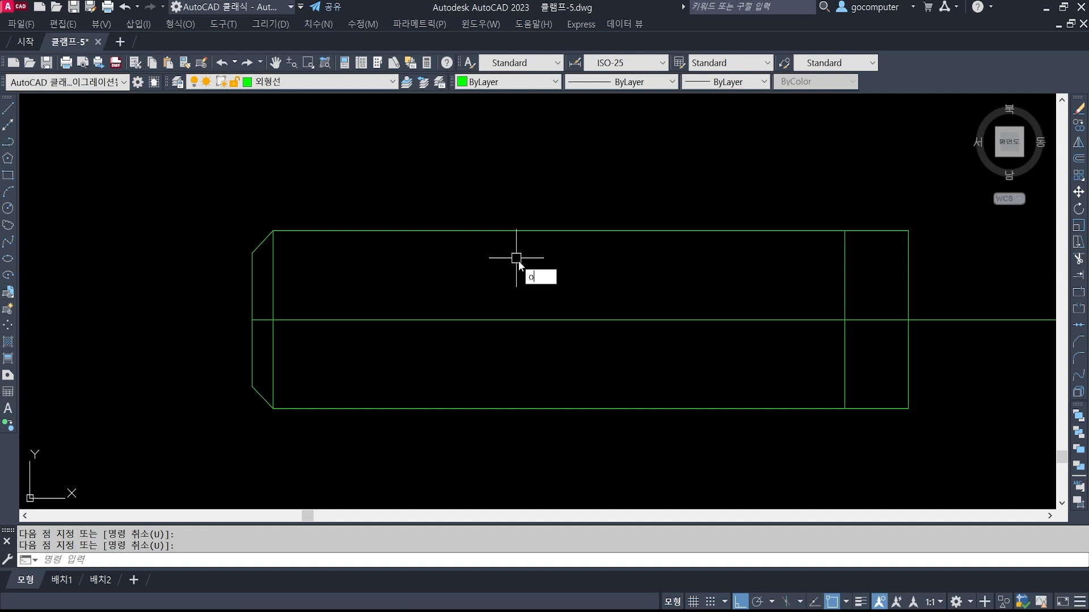
pyautogui.press('Return')
pyautogui.write('0.5')
pyautogui.press('Return')
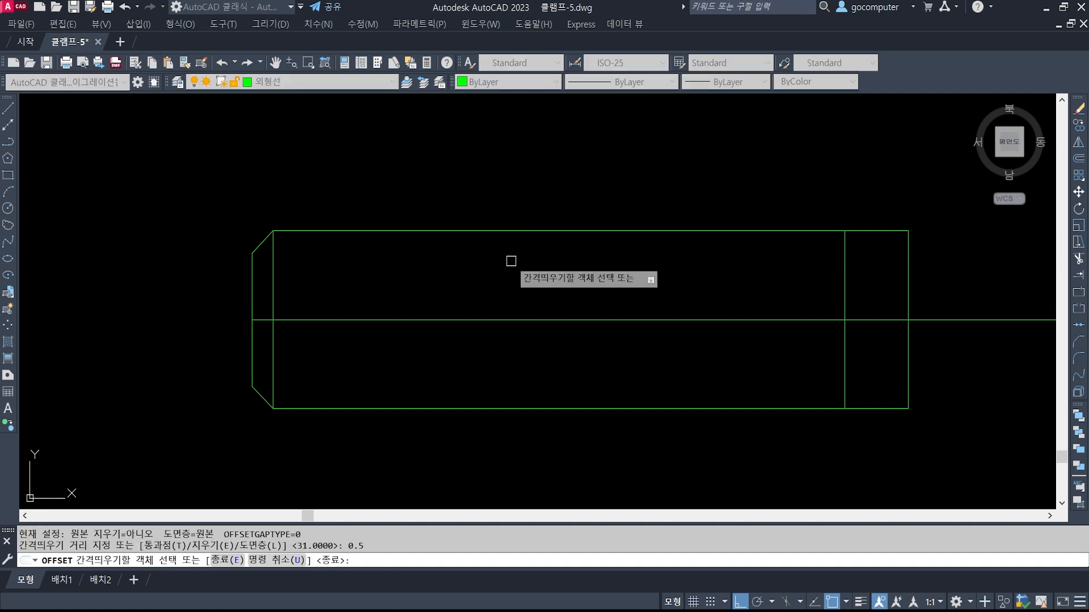
pyautogui.click(485, 231)
pyautogui.click(489, 284)
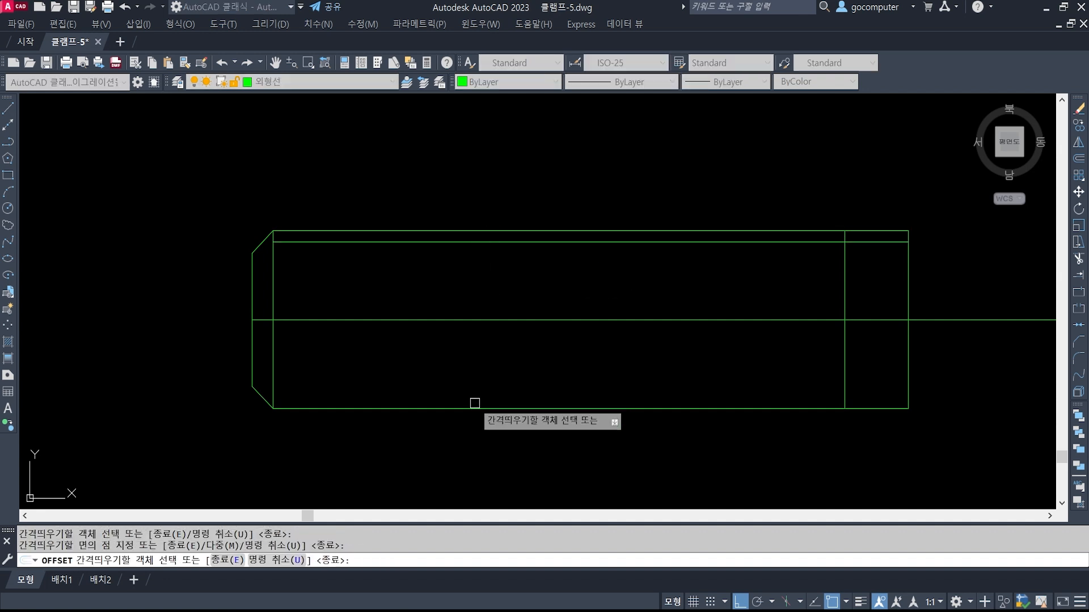
pyautogui.click(473, 406)
pyautogui.click(473, 356)
pyautogui.scroll(2, 246, 408)
pyautogui.press('Return')
# Extend the two thread root lines to the chamfer edges at the left end.
pyautogui.write('ex')
pyautogui.press('Return')
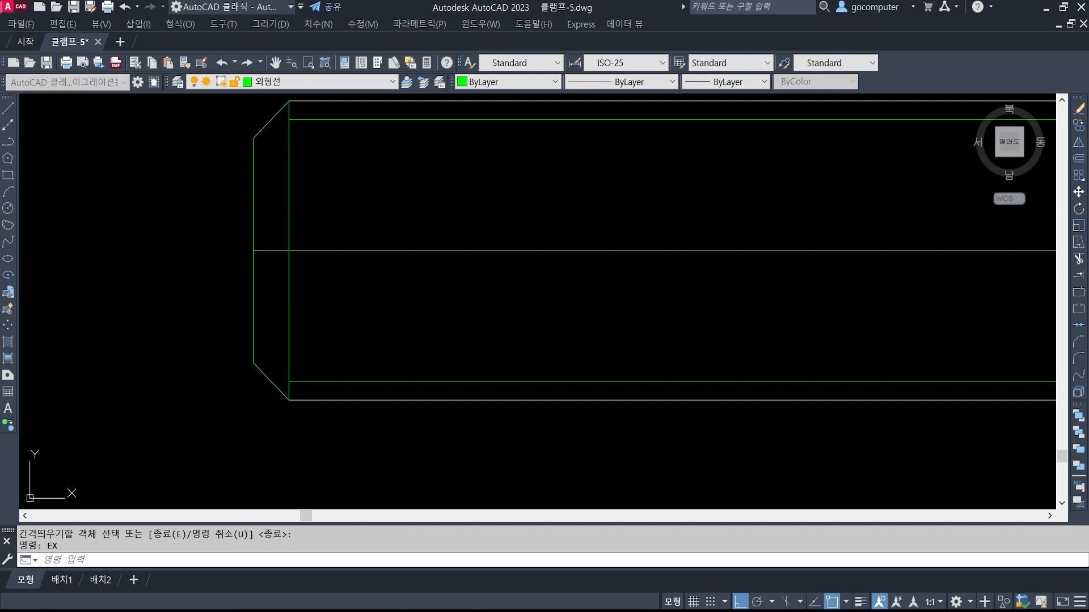
pyautogui.click(265, 118)
pyautogui.press('Return')
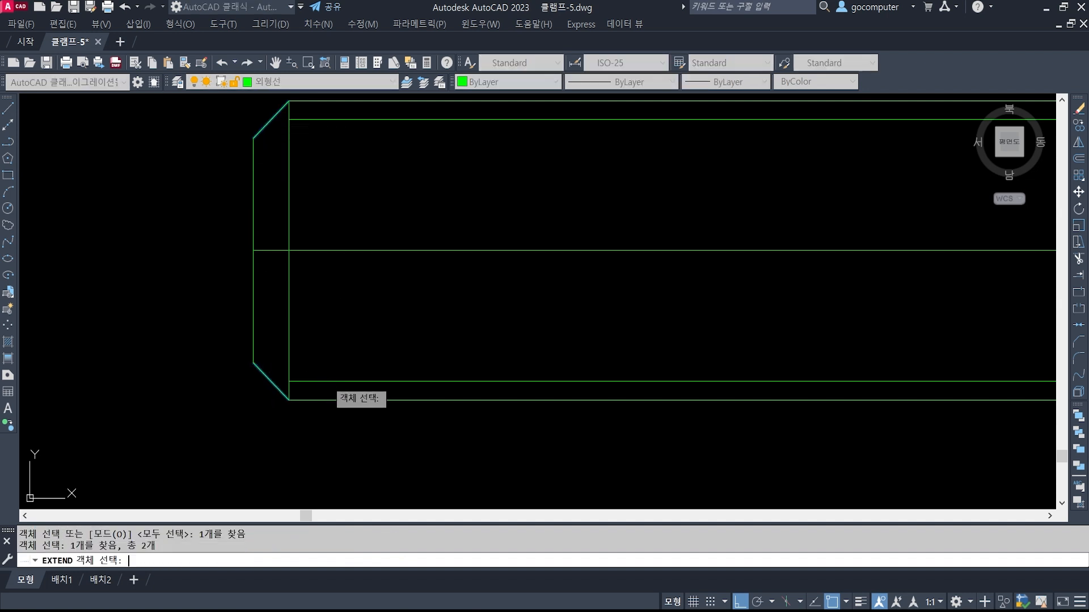
pyautogui.click(335, 120)
pyautogui.press('Return')
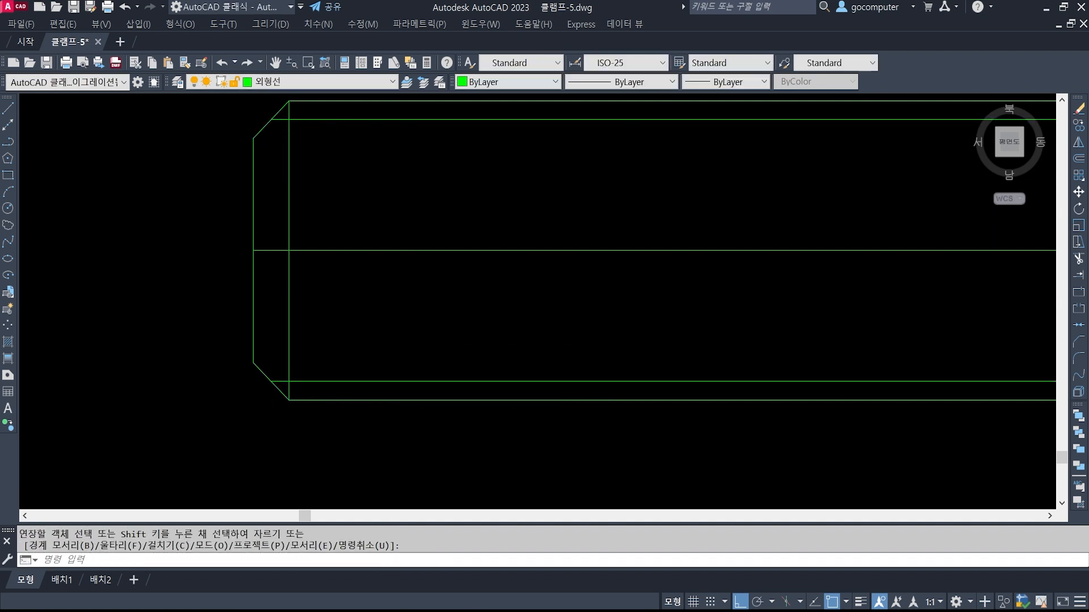
# Trim the upper and lower thread root lines at the vertical thread-end line.
pyautogui.scroll(-2, 335, 119)
pyautogui.moveTo(756, 237)
pyautogui.mouseDown(button='middle')
pyautogui.moveTo(784, 305)
pyautogui.moveTo(461, 319)
pyautogui.mouseUp(button='middle')
pyautogui.write('tr')
pyautogui.press('Return')
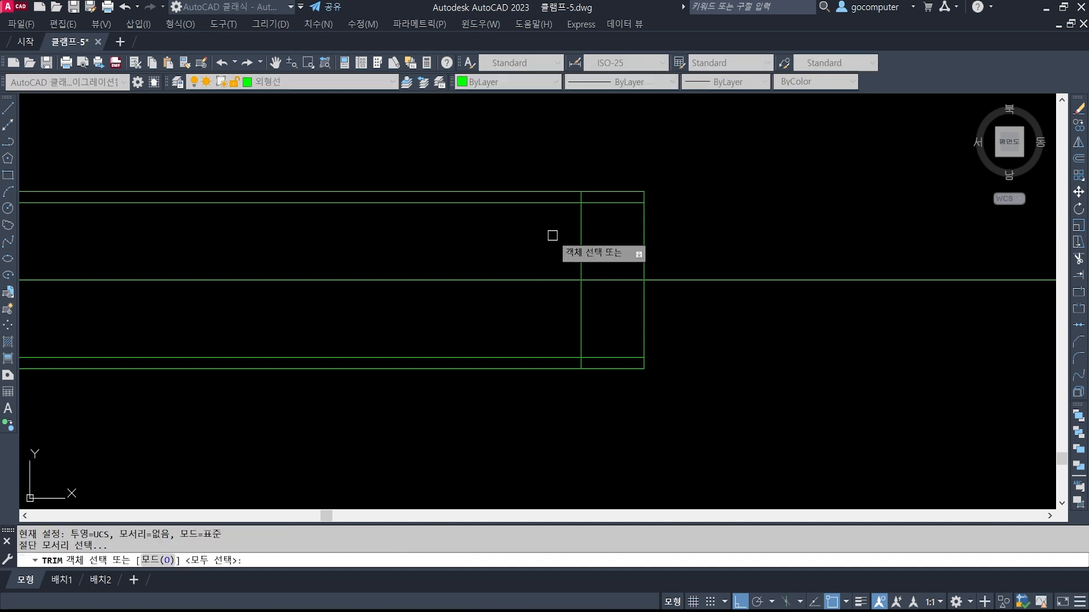
pyautogui.click(582, 234)
pyautogui.press('Return')
pyautogui.click(592, 192)
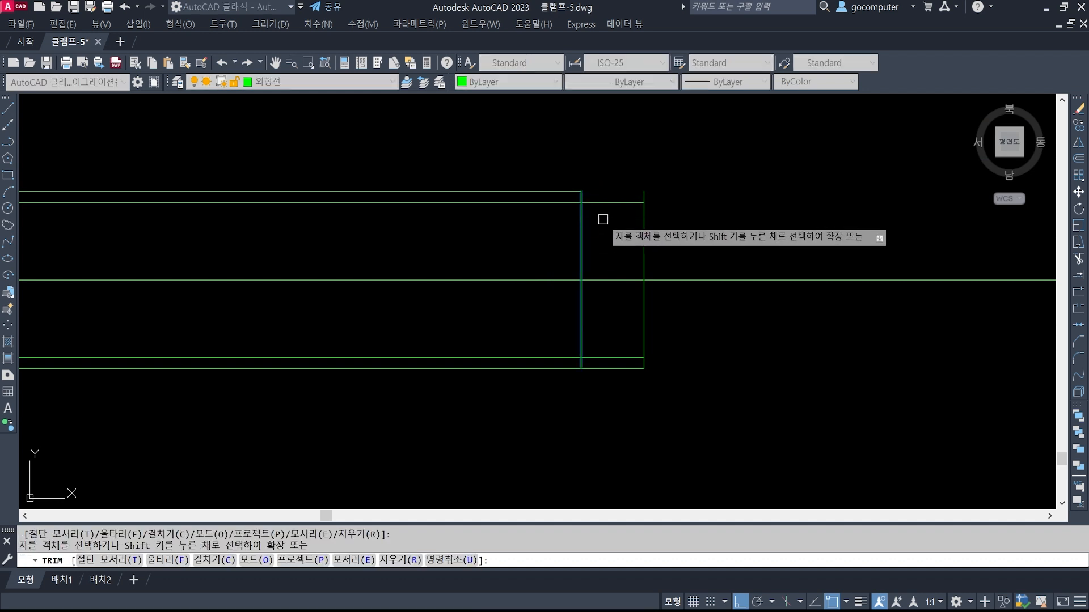
pyautogui.click(591, 202)
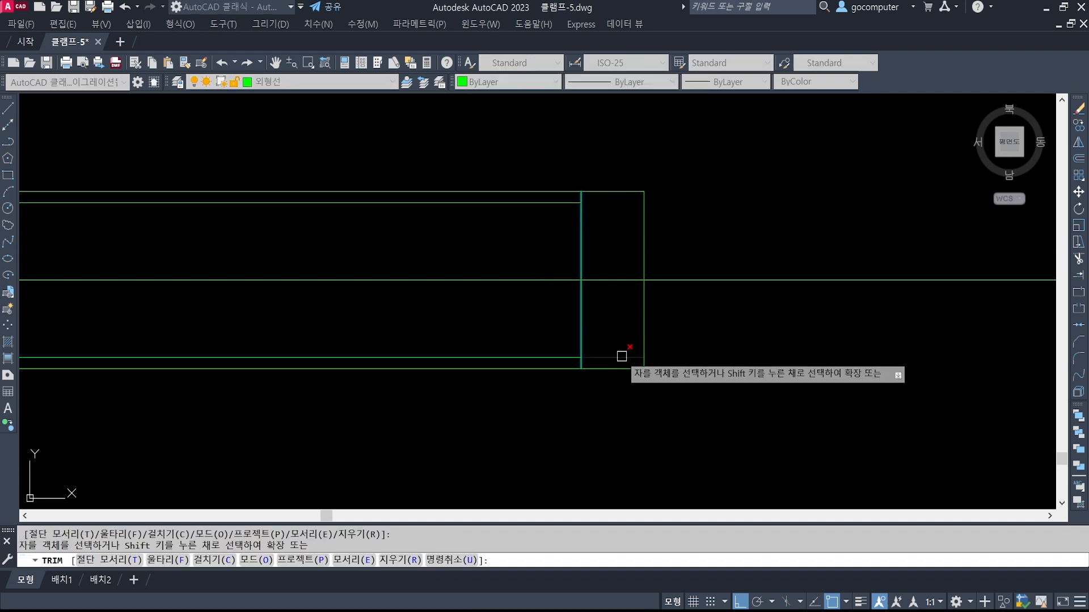
pyautogui.press('Escape')
# Draw a 30° line outward from the right end of the upper thread root line and trim it at the upper shaft line.
pyautogui.write('l')
pyautogui.press('Return')
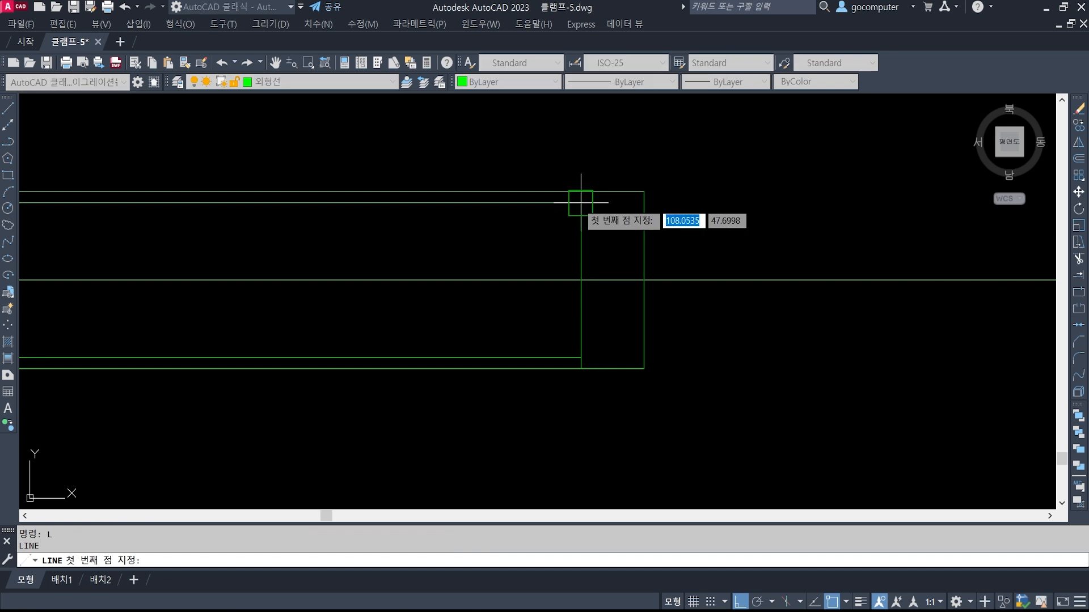
pyautogui.click(581, 202)
pyautogui.write('<30')
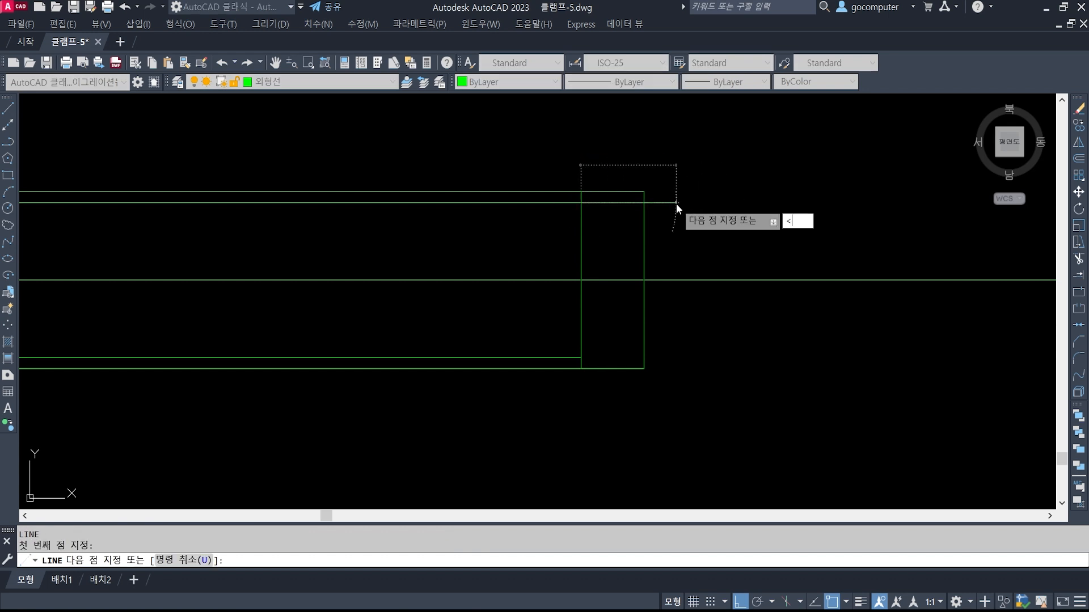
pyautogui.press('Return')
pyautogui.press('space')
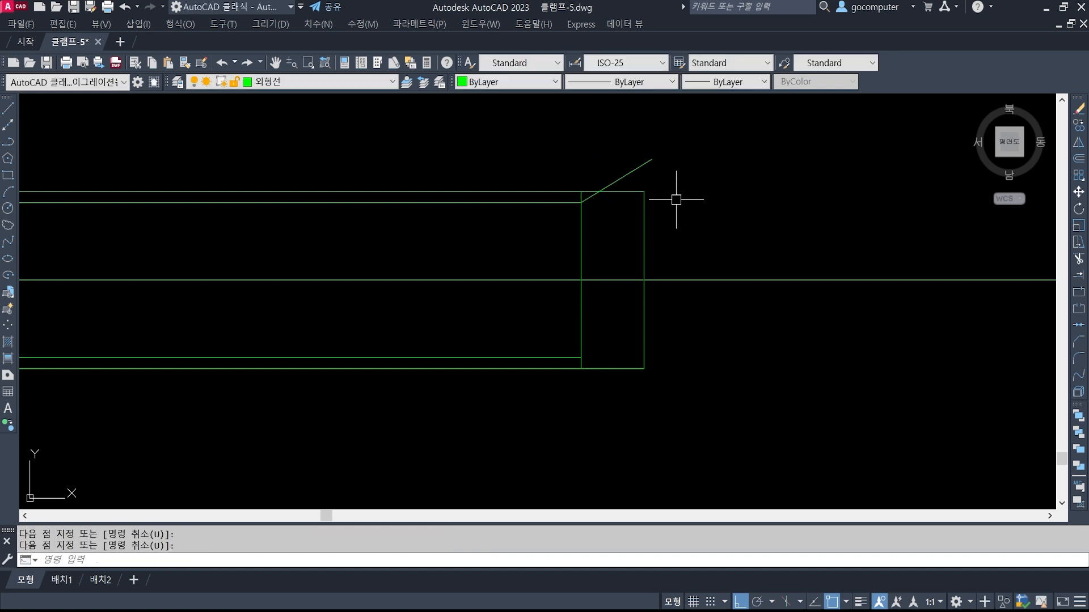
pyautogui.write('tr')
pyautogui.press('space')
pyautogui.click(633, 168)
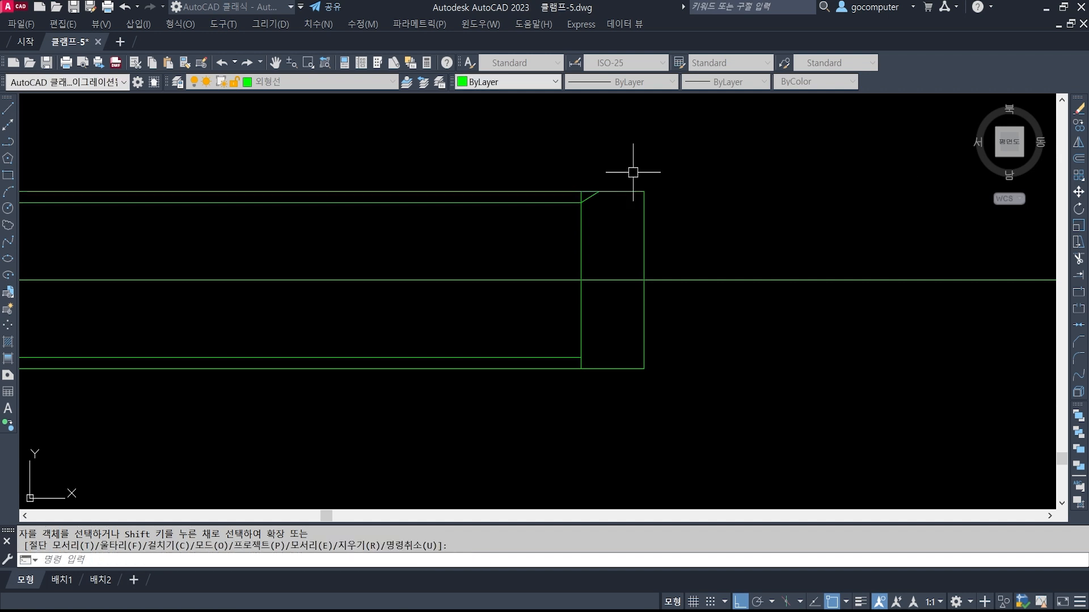
pyautogui.press('space')
# Mirror the short 30° runout line about the shaft's centre line, keeping the original.
pyautogui.write('mi')
pyautogui.press('space')
pyautogui.click(596, 199)
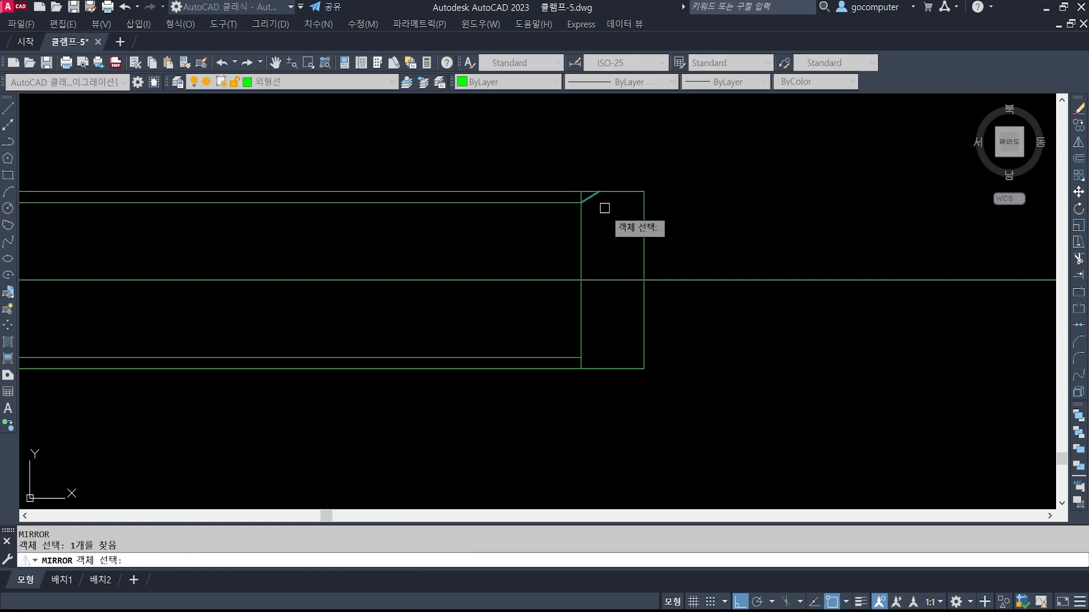
pyautogui.press('space')
pyautogui.click(581, 280)
pyautogui.click(736, 250)
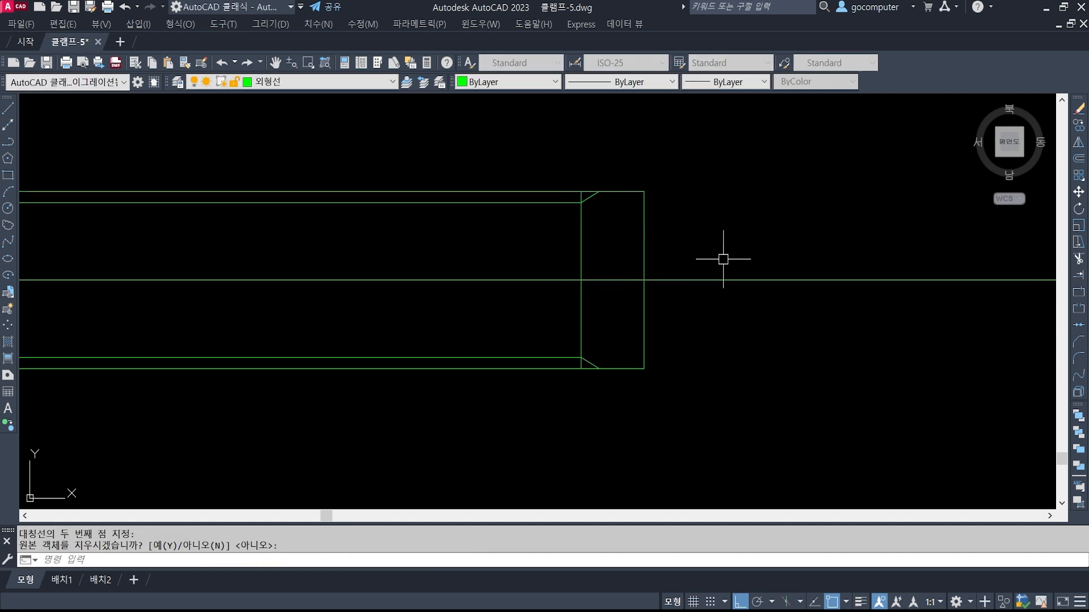
pyautogui.moveTo(722, 255); pyautogui.dragTo(688, 299, button='middle')
pyautogui.press('Return')
# Move the two thread root lines and both 30° runout lines to the 가는실선 layer.
pyautogui.click(716, 179)
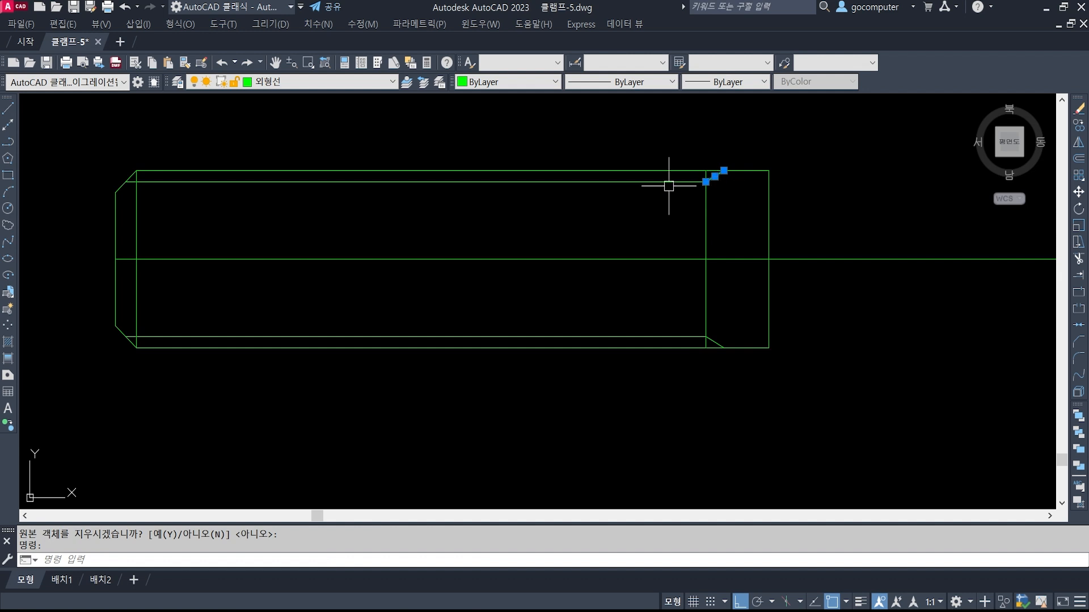
pyautogui.click(669, 182)
pyautogui.click(652, 338)
pyautogui.click(726, 340)
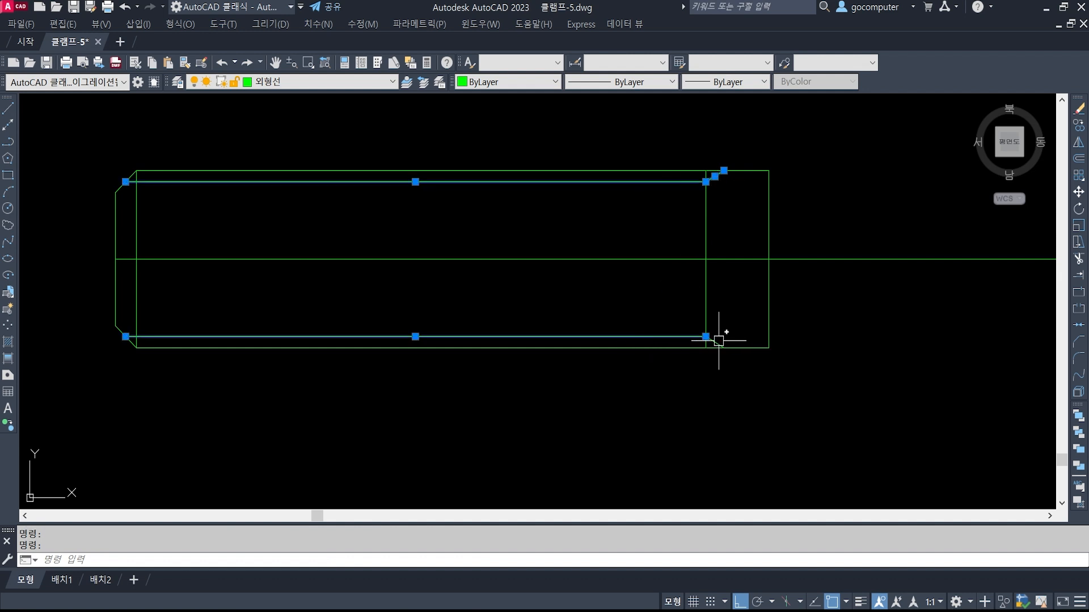
pyautogui.click(368, 84)
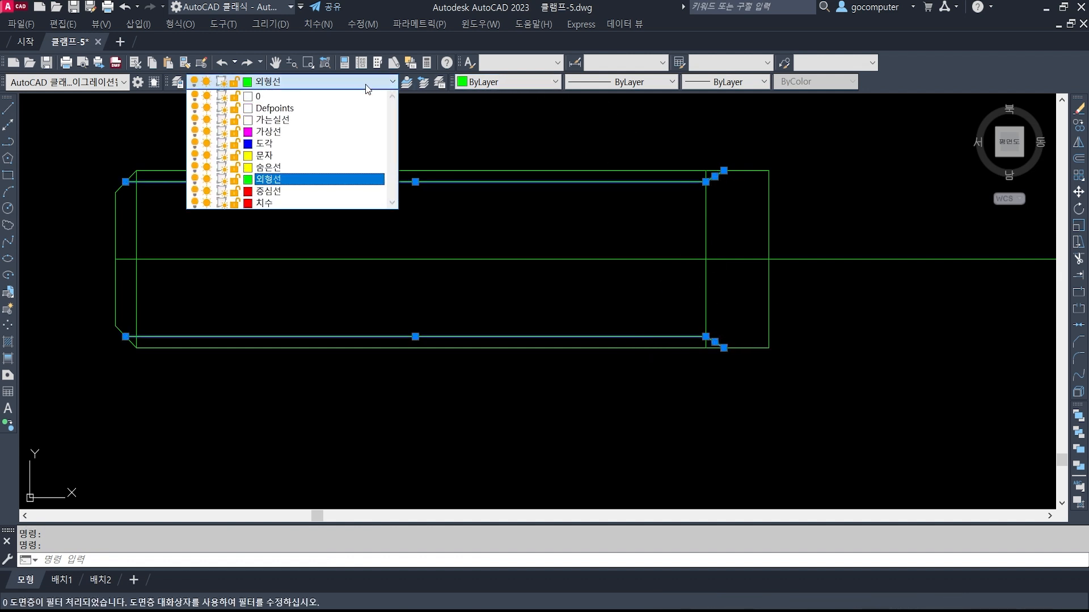
pyautogui.click(325, 120)
pyautogui.press('Escape')
pyautogui.press('Escape')
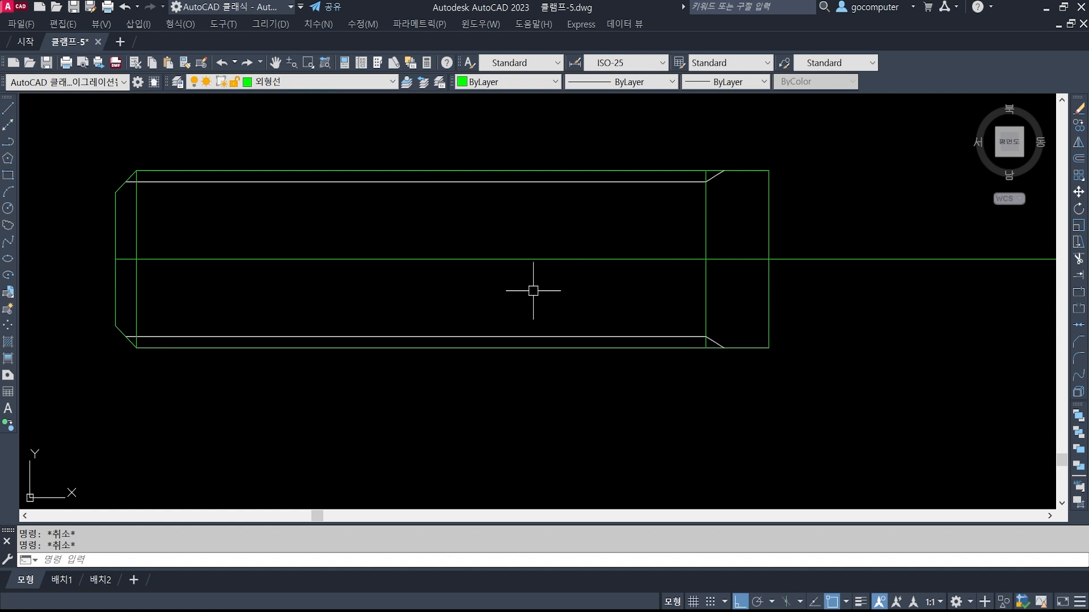
# Switch to the 클램프-5.jpg assembly drawing, mark the shaft's left shoulder and its diameter beneath the spring, and clear the marks.
pyautogui.scroll(-2, 462, 295)
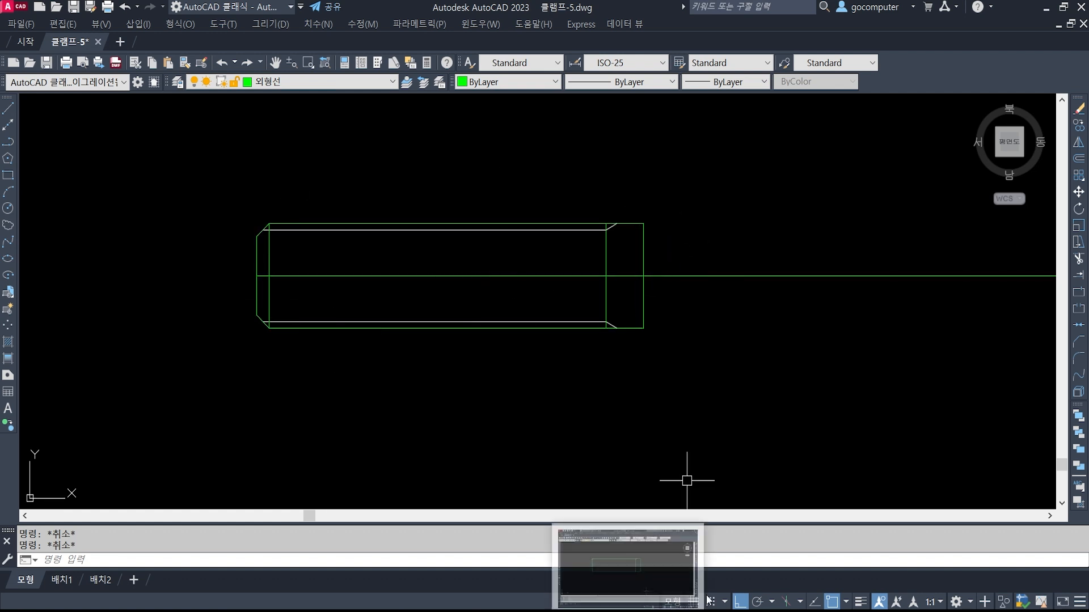
pyautogui.moveTo(681, 611)
pyautogui.click(680, 570)
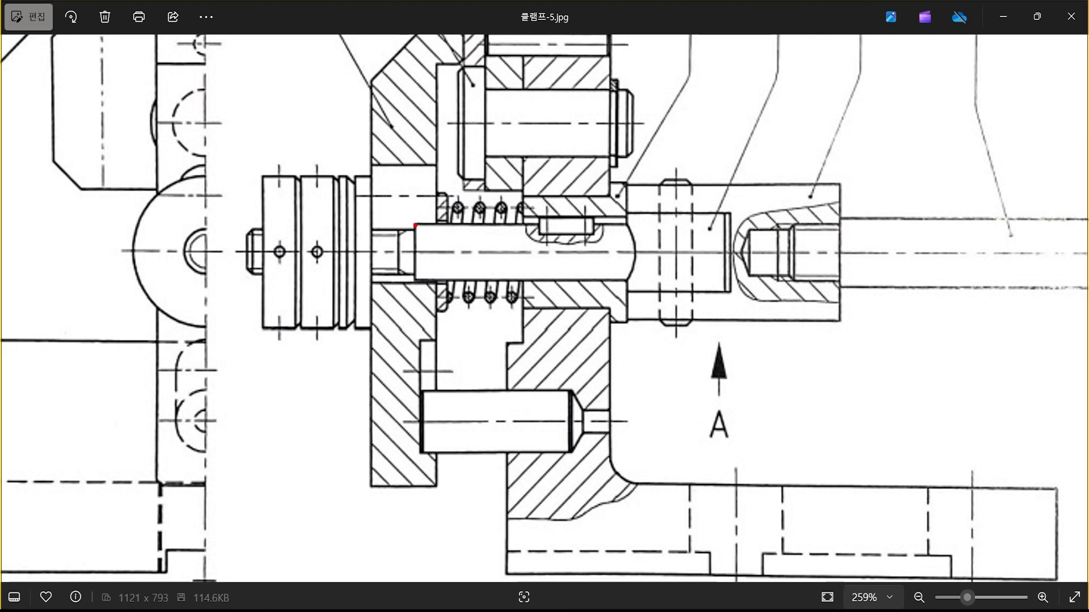
pyautogui.moveTo(420, 212); pyautogui.dragTo(415, 155)
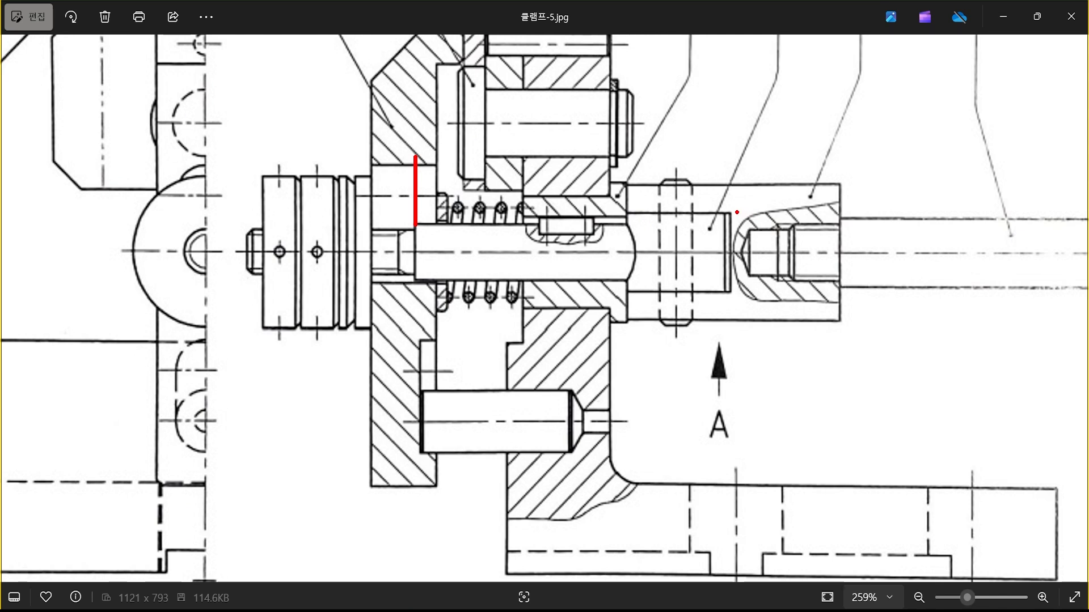
pyautogui.hotkey('ctrl', 'z')
pyautogui.moveTo(449, 276); pyautogui.dragTo(449, 279)
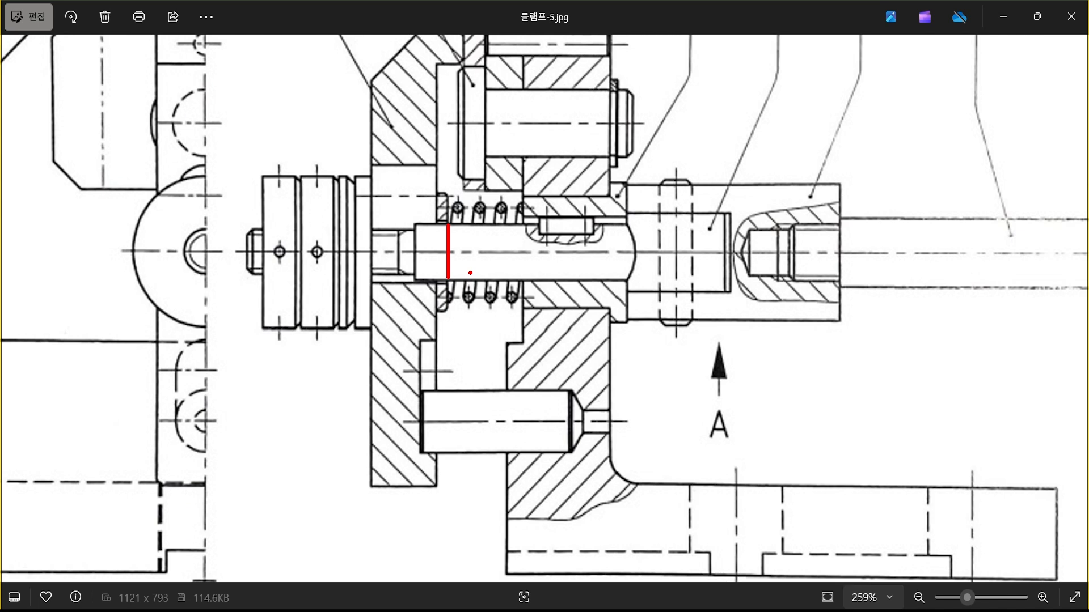
pyautogui.moveTo(461, 238)
pyautogui.mouseDown()
pyautogui.moveTo(461, 254)
pyautogui.moveTo(495, 244)
pyautogui.moveTo(464, 233)
pyautogui.mouseUp()
pyautogui.press('Escape')
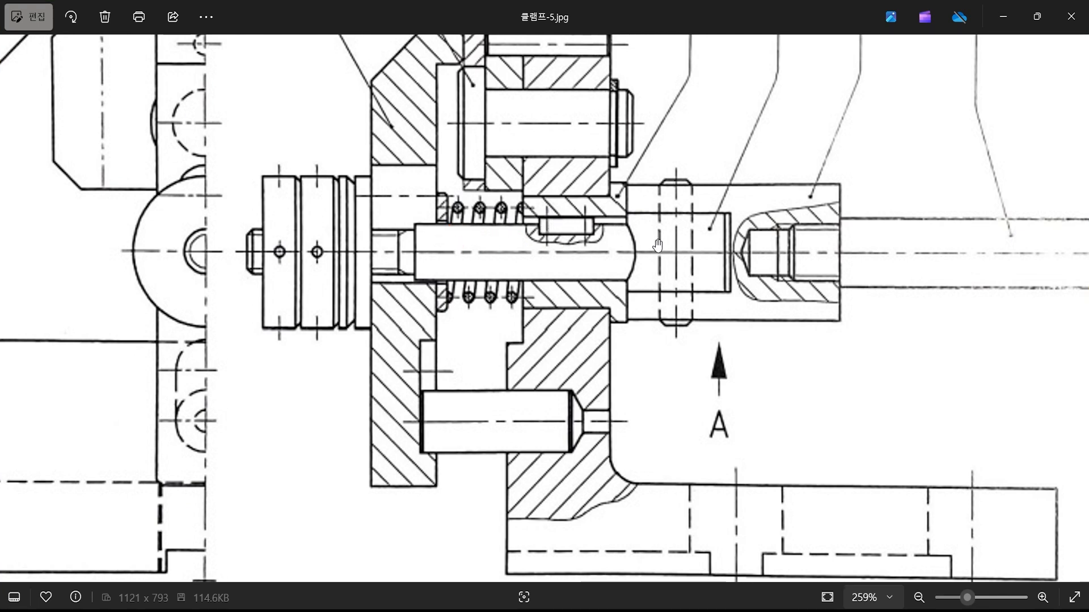
# Mark the shaft's left shoulder and the support's right face with vertical lines, and clear both marks.
pyautogui.hotkey('ctrl', '2')
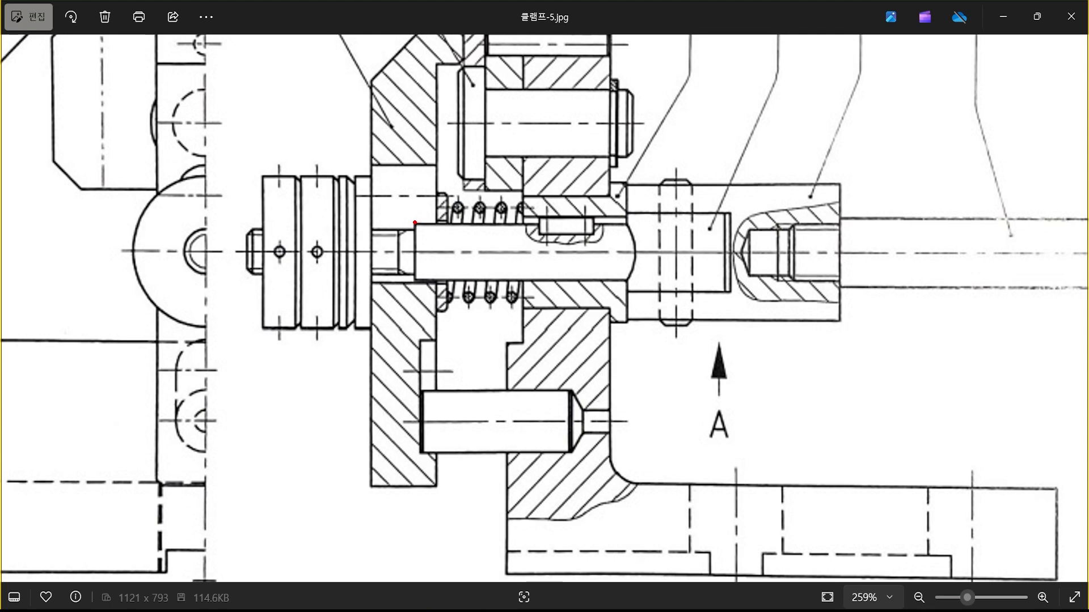
pyautogui.keyDown('shift'); pyautogui.moveTo(419, 191); pyautogui.dragTo(415, 165); pyautogui.keyUp('shift')
pyautogui.keyDown('shift'); pyautogui.moveTo(628, 213); pyautogui.dragTo(626, 144); pyautogui.keyUp('shift')
pyautogui.press('Escape')
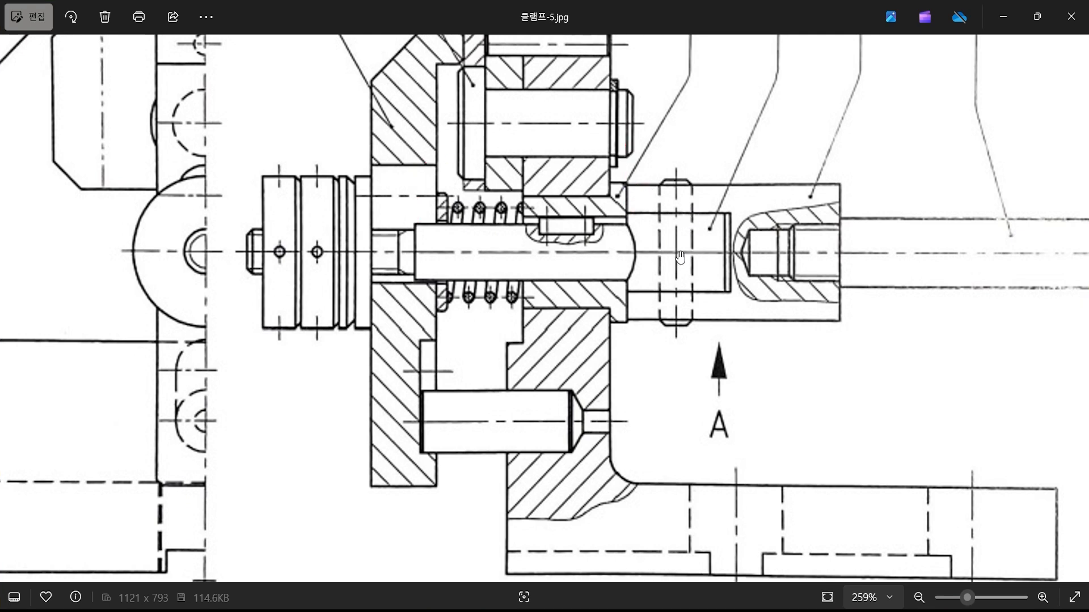
# Mark both ends of the shaft's section inside the link, write a circled 18 between them, sketch over the spring section and clear all marks.
pyautogui.scroll(-5, 620, 254)
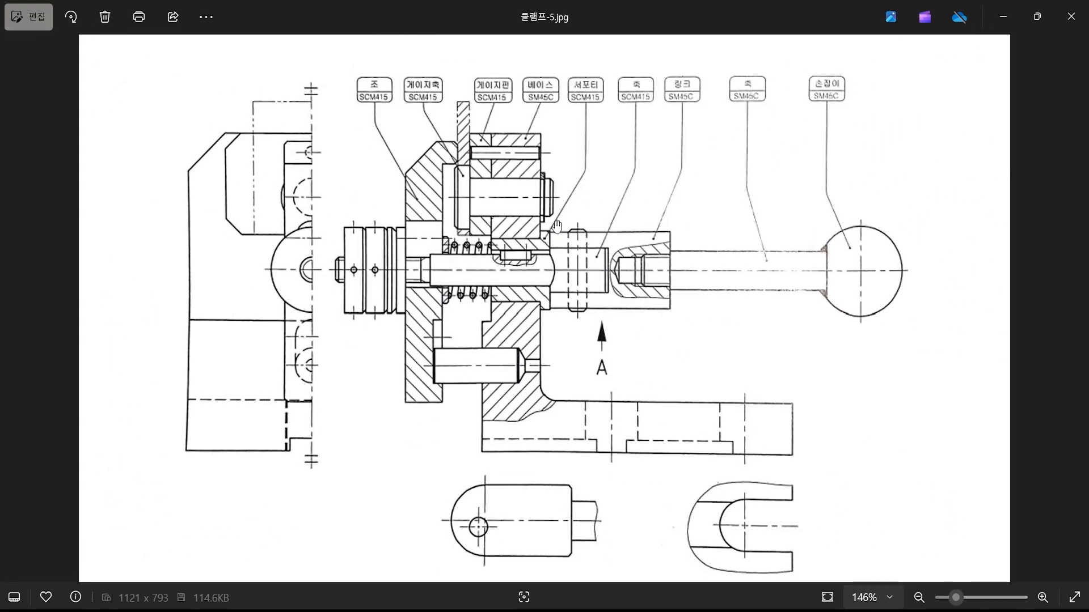
pyautogui.scroll(2, 545, 244)
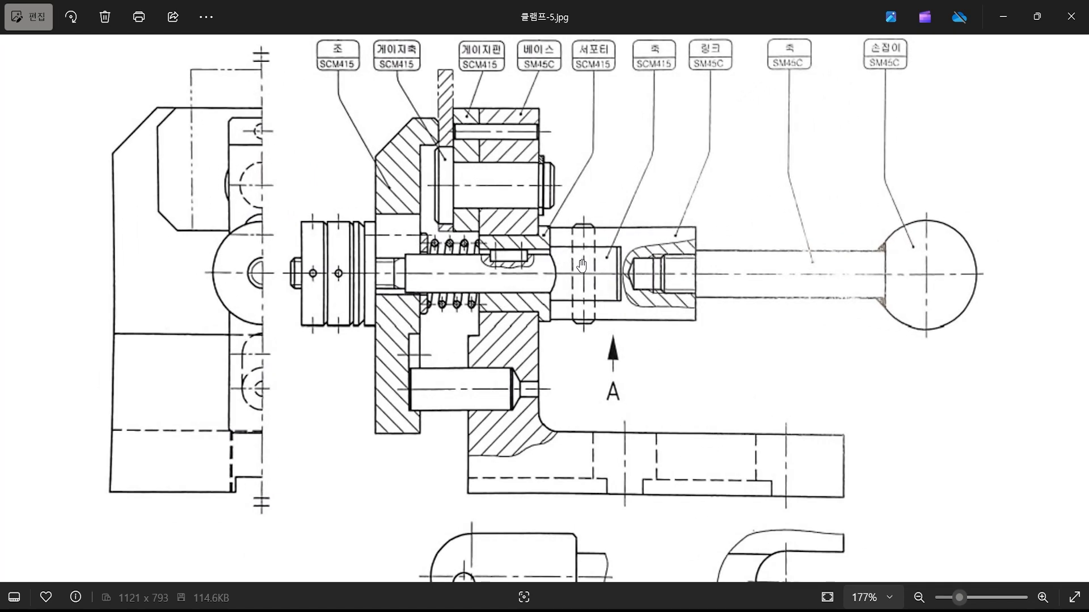
pyautogui.scroll(1, 587, 266)
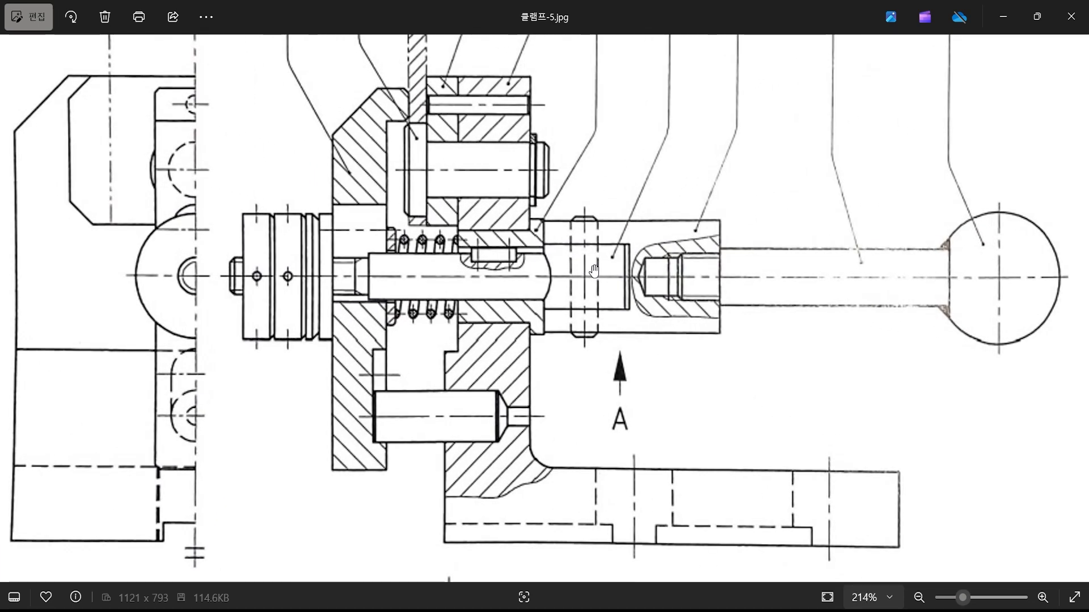
pyautogui.hotkey('ctrl', '2')
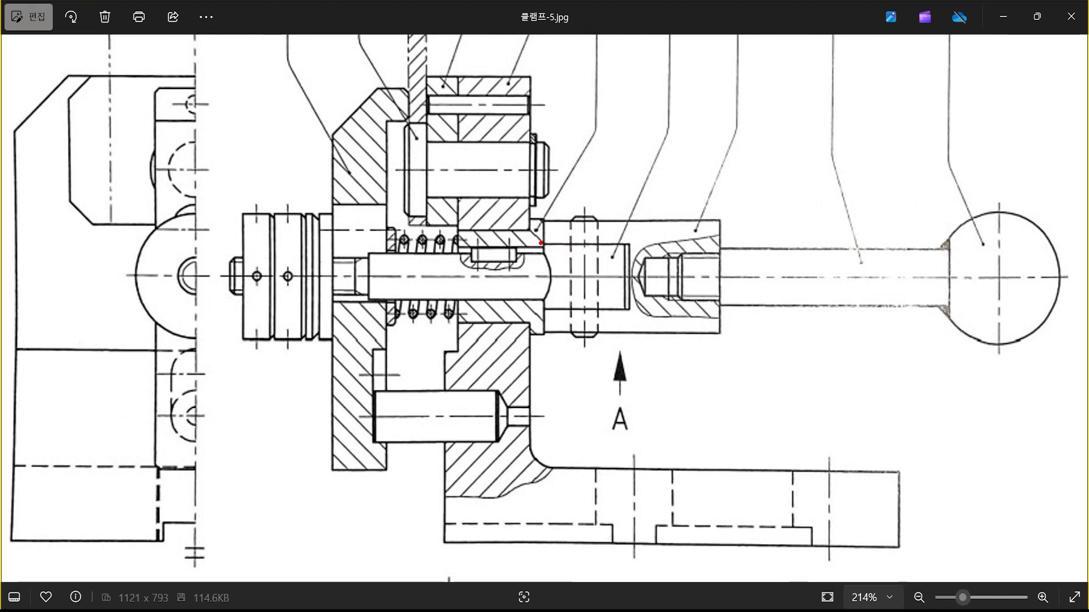
pyautogui.moveTo(545, 218); pyautogui.dragTo(543, 174)
pyautogui.moveTo(626, 245); pyautogui.dragTo(624, 162)
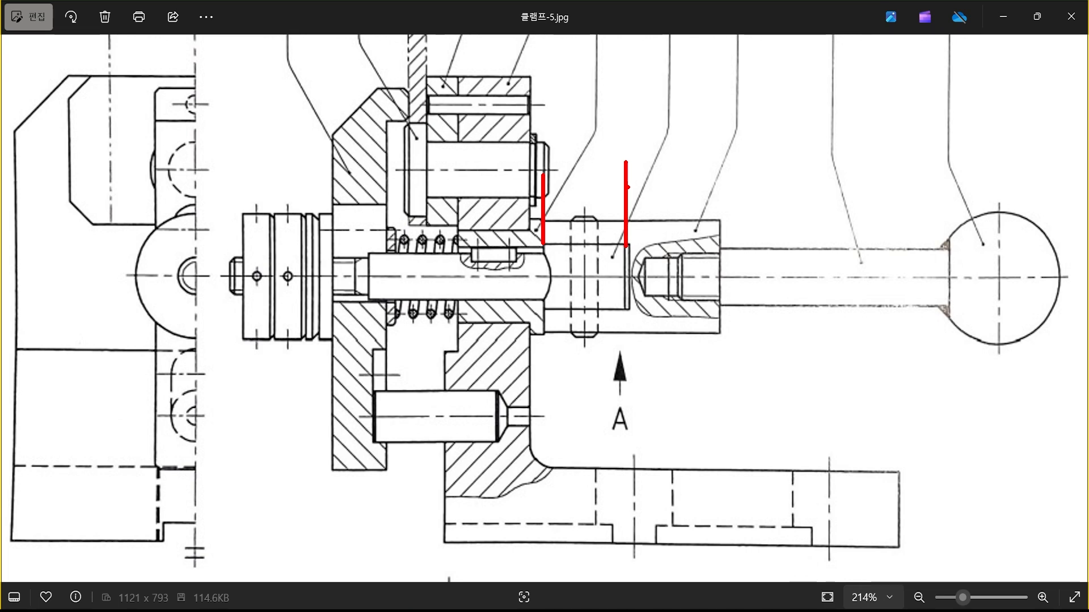
pyautogui.moveTo(567, 158)
pyautogui.mouseDown()
pyautogui.moveTo(568, 182)
pyautogui.moveTo(609, 152)
pyautogui.moveTo(590, 192)
pyautogui.mouseUp()
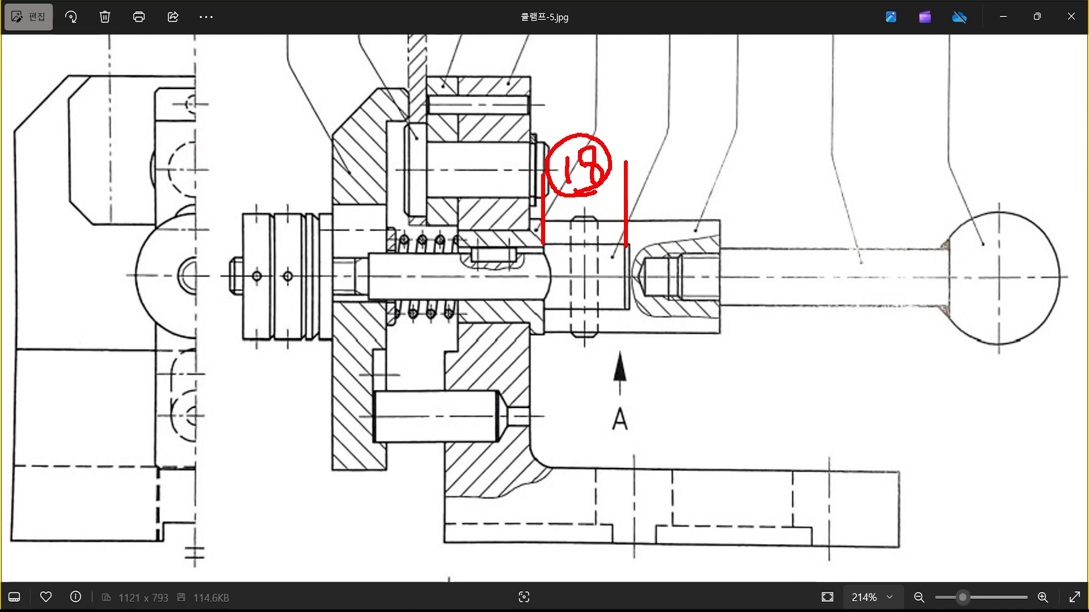
pyautogui.moveTo(402, 262); pyautogui.dragTo(418, 281)
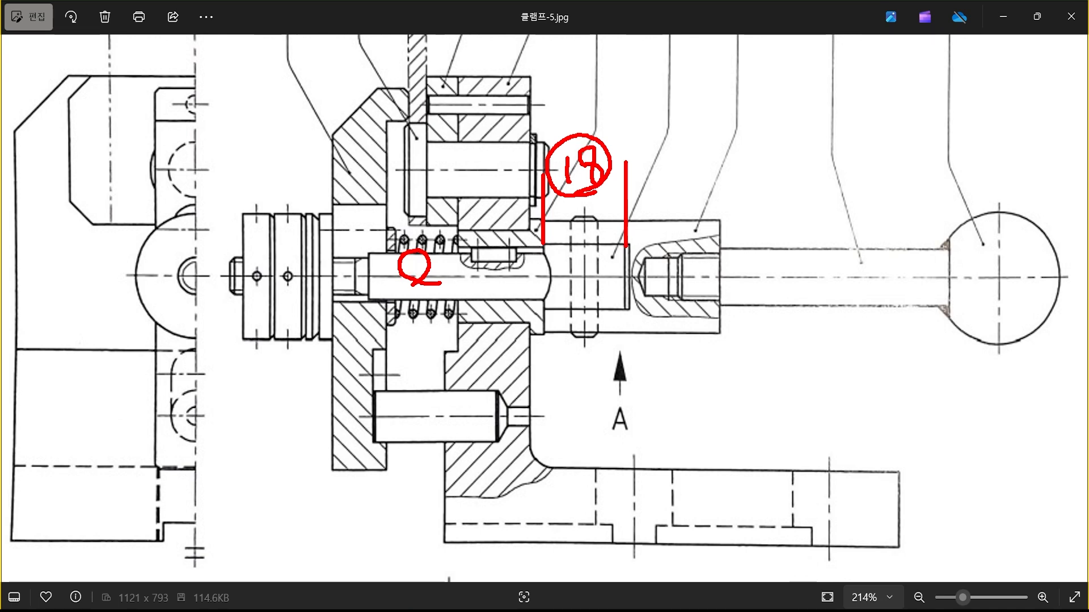
pyautogui.press('Escape')
# Circle the shaft's step at the support's right face, mark both ends of the section inside the link and clear the marks.
pyautogui.hotkey('ctrl', '2')
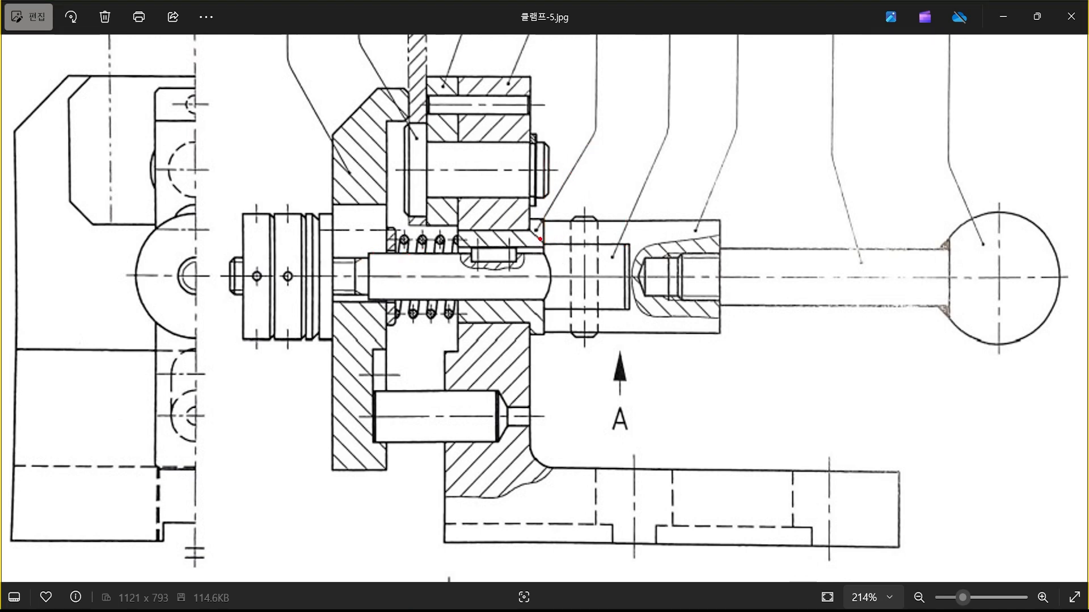
pyautogui.moveTo(536, 238); pyautogui.dragTo(546, 263)
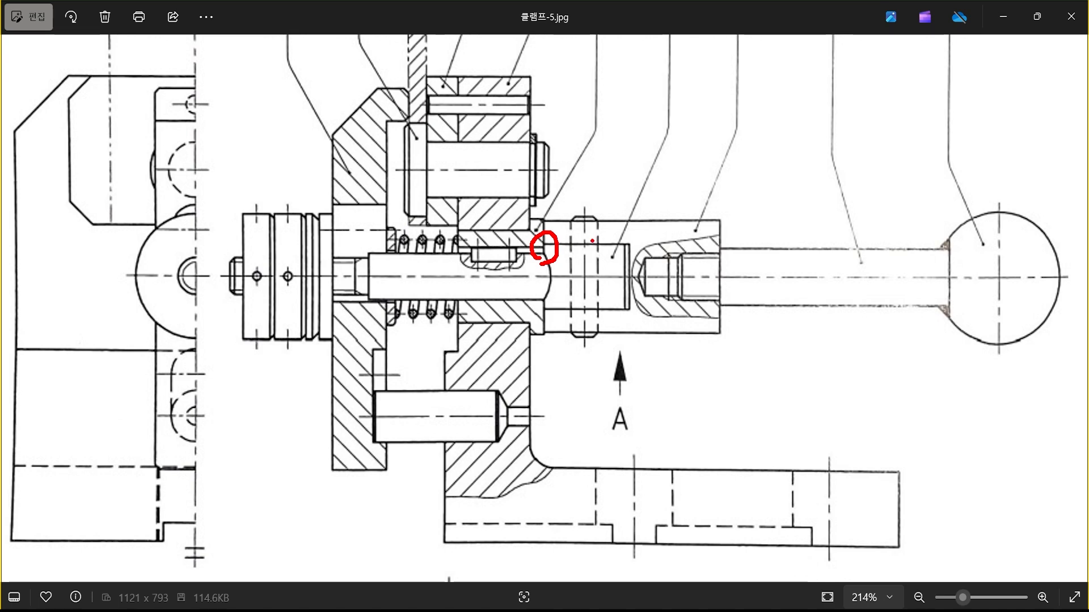
pyautogui.press('Escape')
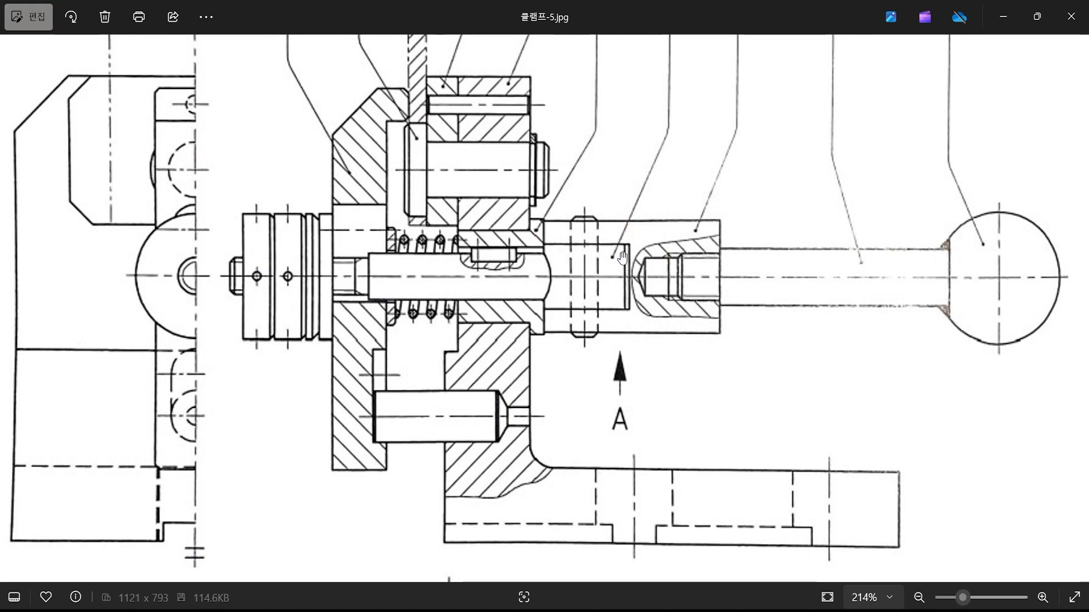
pyautogui.hotkey('ctrl', '2')
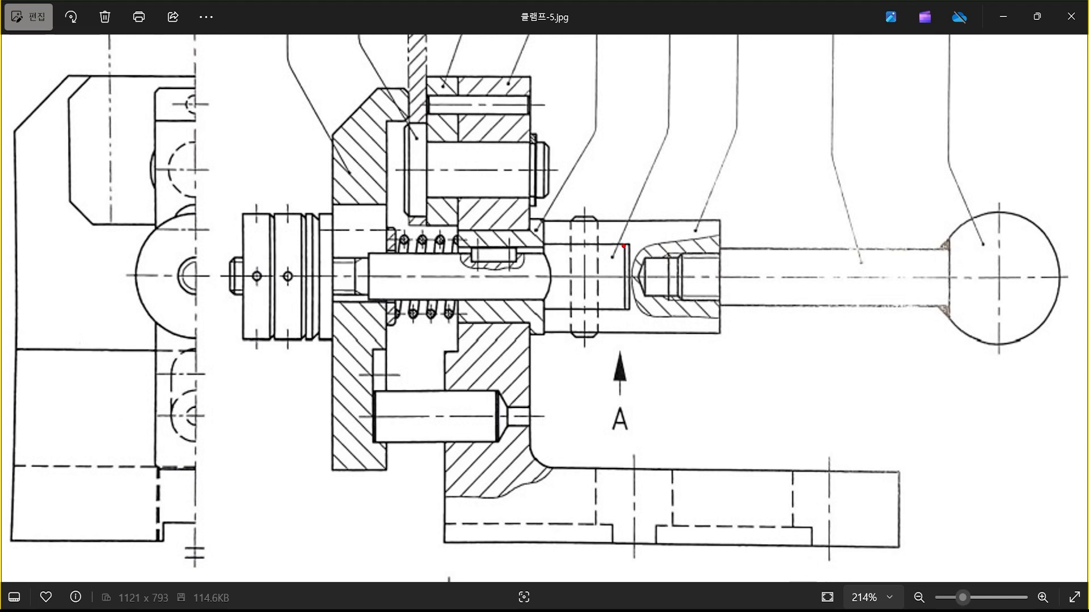
pyautogui.moveTo(623, 245); pyautogui.dragTo(617, 164)
pyautogui.keyDown('shift'); pyautogui.moveTo(543, 251); pyautogui.dragTo(544, 161); pyautogui.keyUp('shift')
pyautogui.press('Escape')
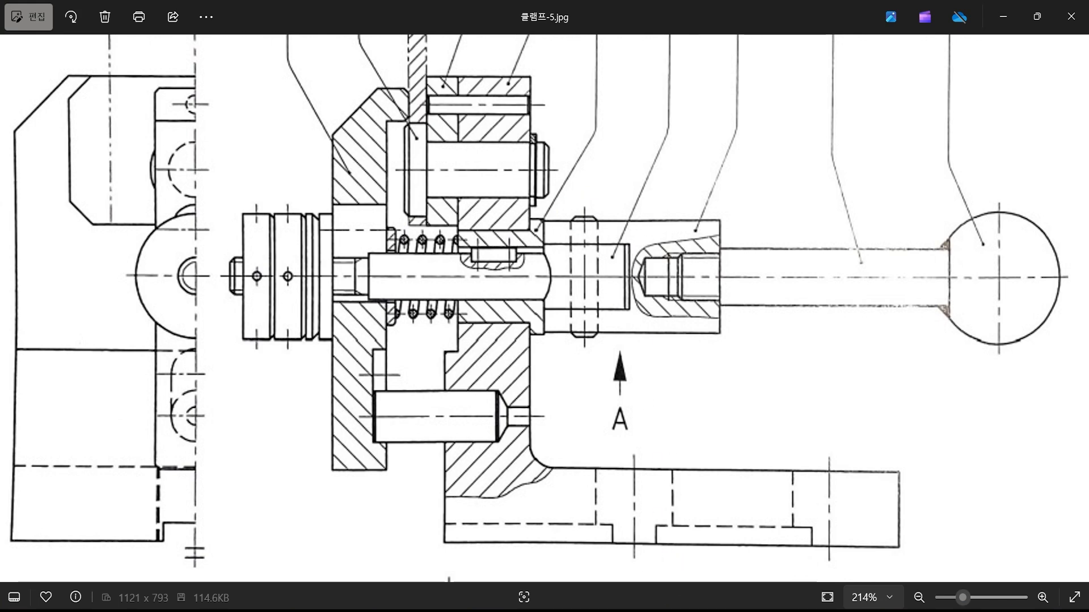
# Return to AutoCAD and draw a vertical line upward from the right end of the shaft's centre line.
pyautogui.hotkey('alt', 'Tab')
pyautogui.scroll(-3, 533, 295)
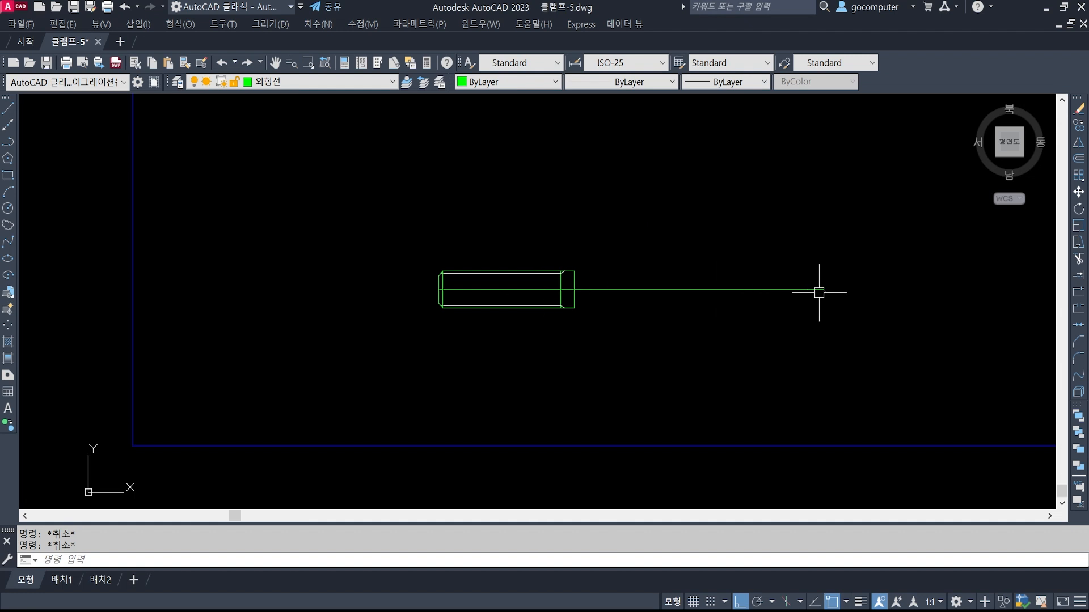
pyautogui.scroll(2, 819, 292)
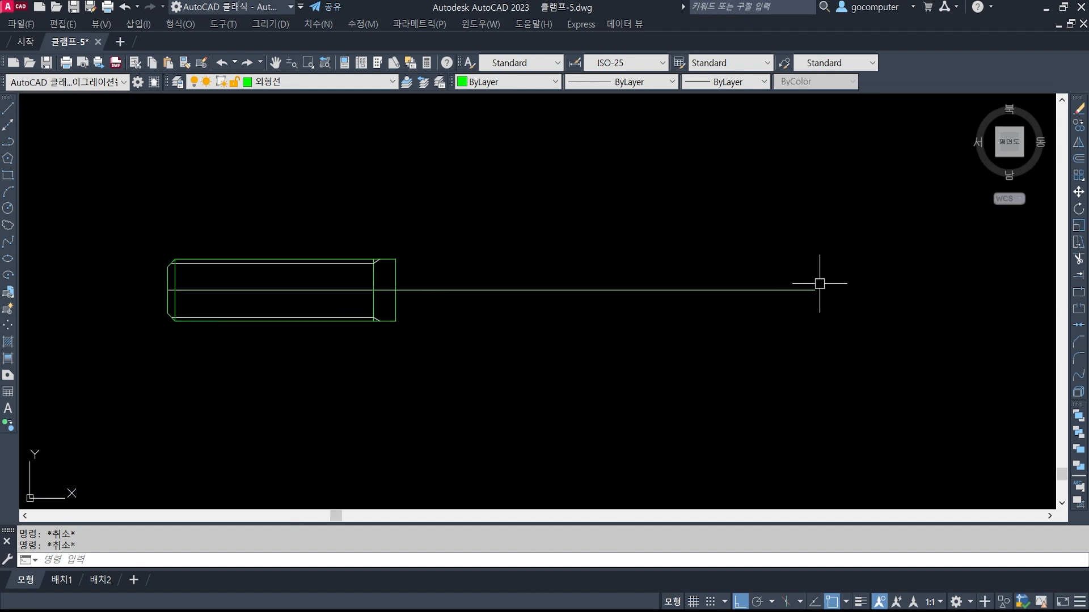
pyautogui.write('l')
pyautogui.press('Return')
pyautogui.click(819, 287)
pyautogui.click(816, 152)
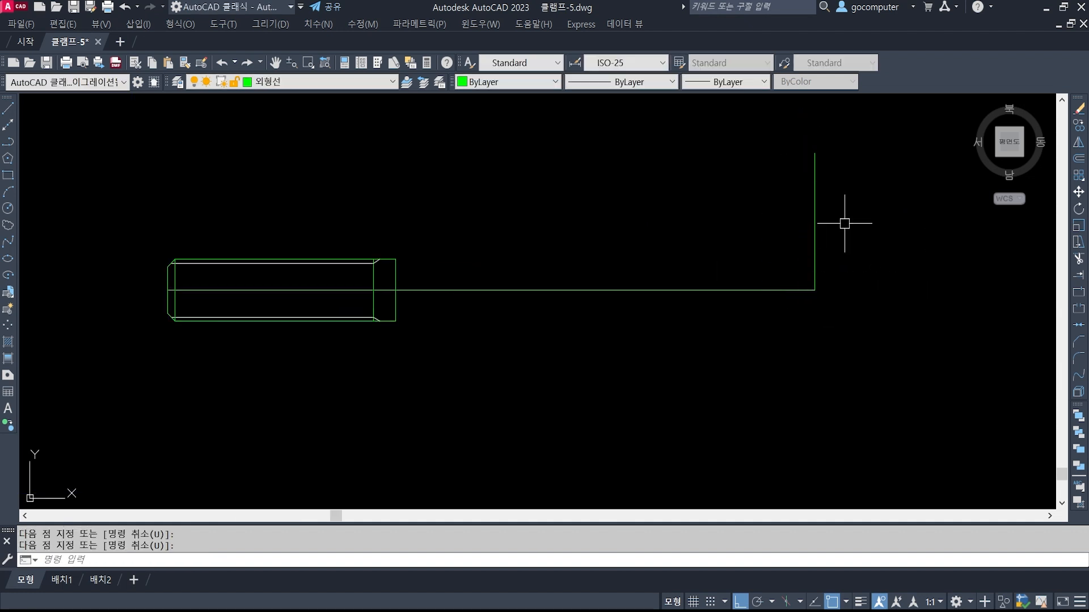
pyautogui.press('Return')
# Offset the shaft's centre line by 5 both upward and downward.
pyautogui.write('o')
pyautogui.press('Return')
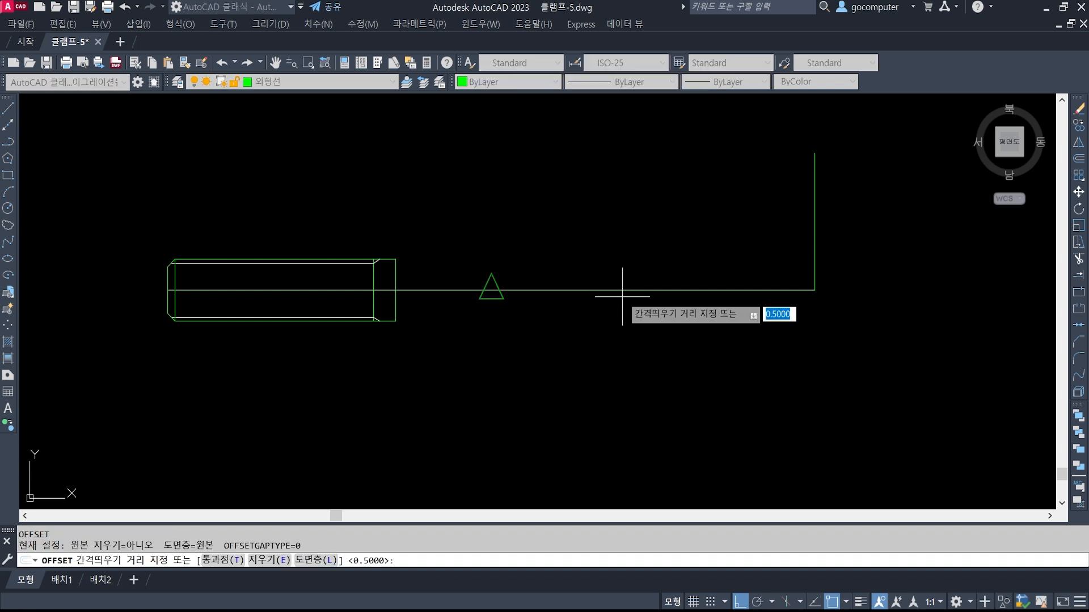
pyautogui.write('5')
pyautogui.press('Return')
pyautogui.click(606, 289)
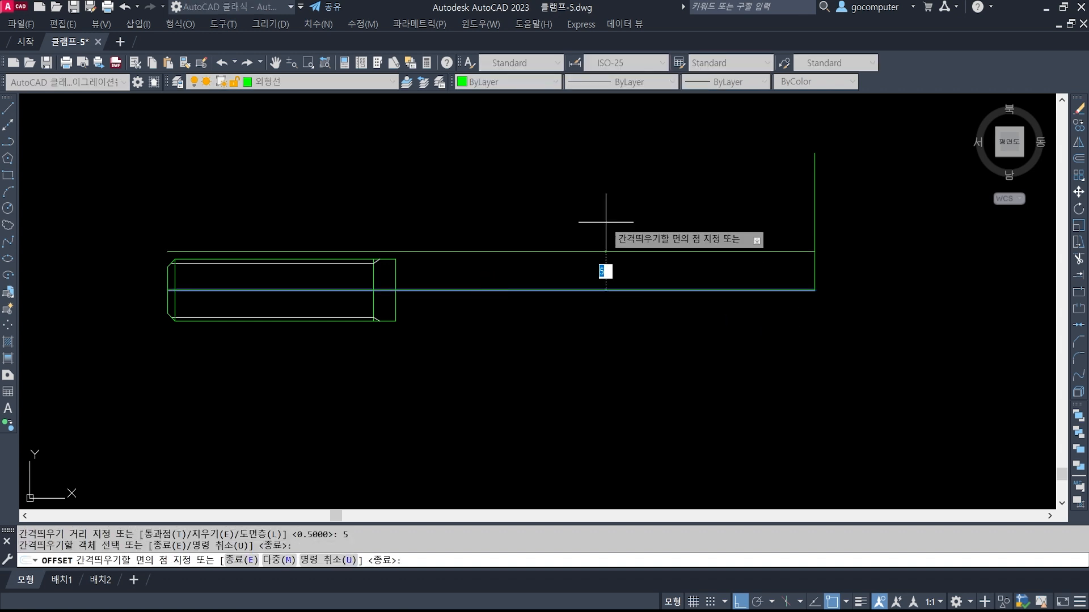
pyautogui.click(605, 222)
pyautogui.click(591, 289)
pyautogui.click(587, 346)
pyautogui.press('Return')
# Extend the shoulder line at the threaded end's right side to the upper and lower offset lines.
pyautogui.write('ex')
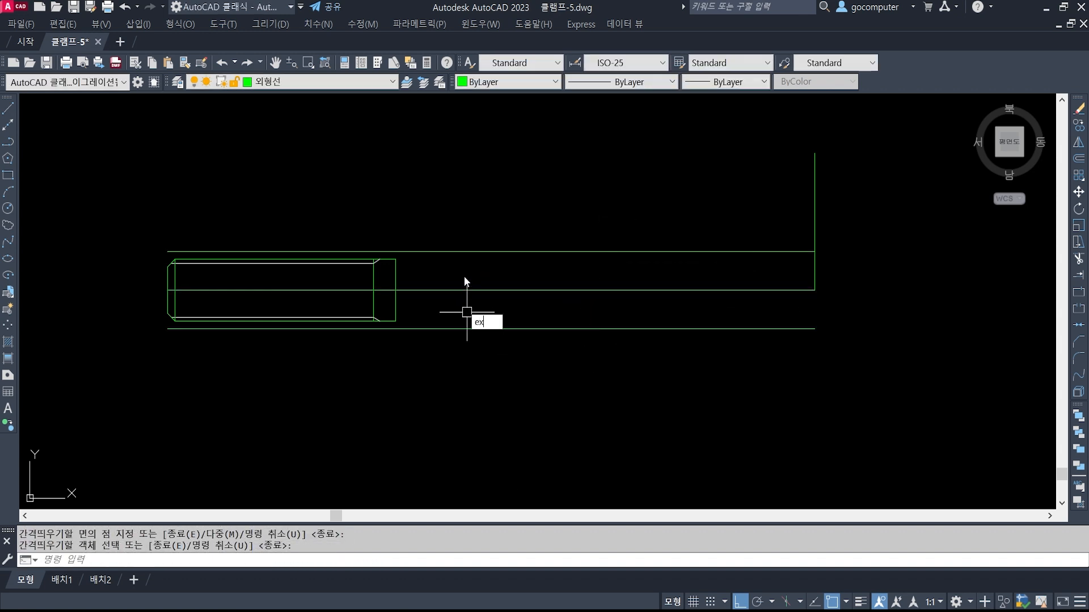
pyautogui.press('Return')
pyautogui.click(420, 251)
pyautogui.press('Return')
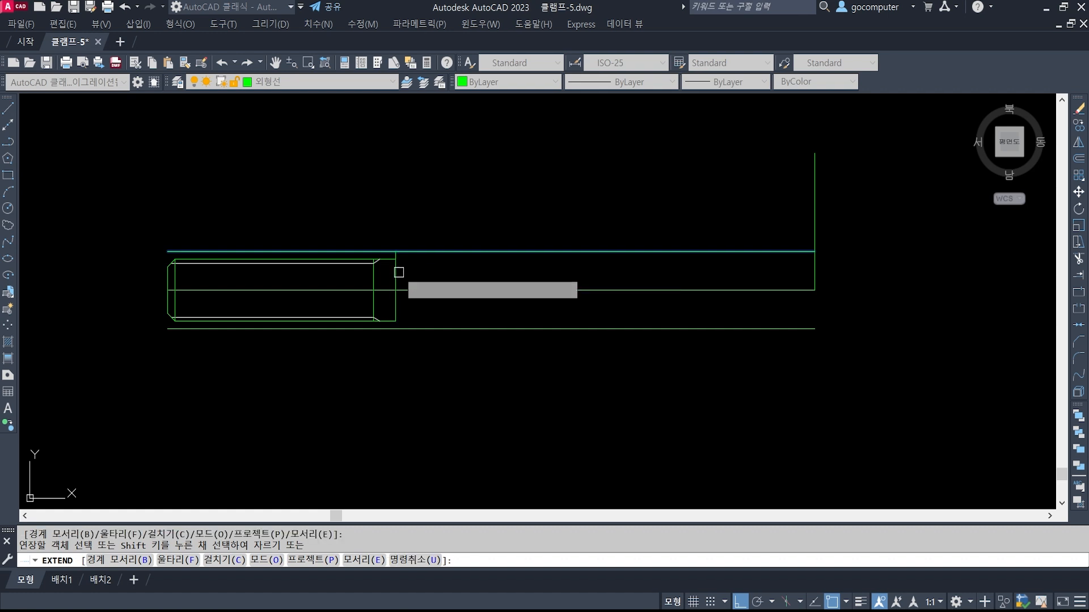
pyautogui.press('Return')
pyautogui.press('Return')
pyautogui.press('Return')
pyautogui.press('Return')
# Trim both offset lines away over the threaded end, left of the extended shoulder line.
pyautogui.write('t')
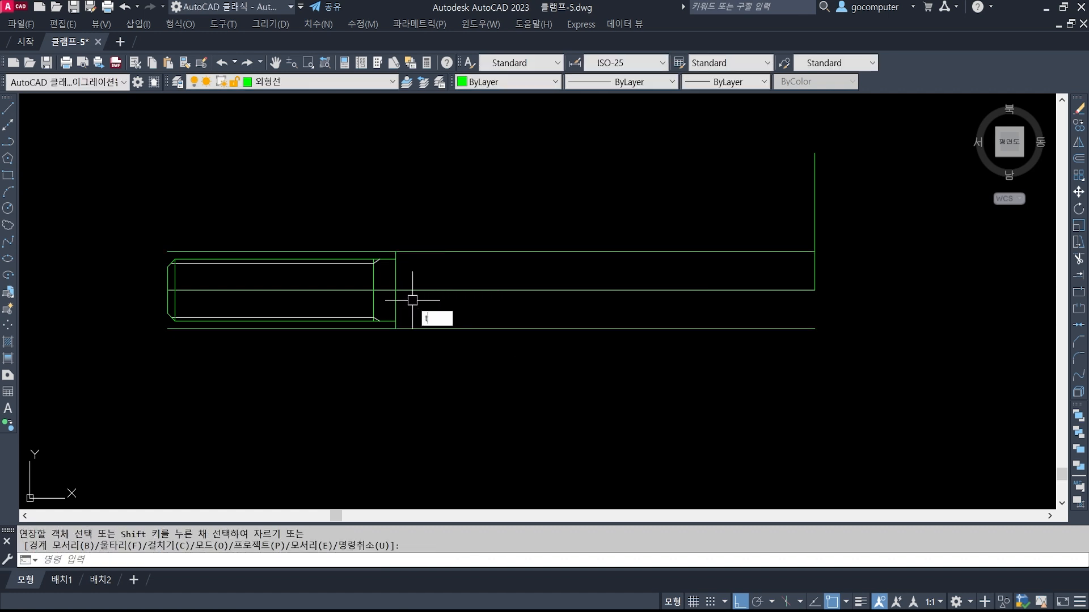
pyautogui.write('r')
pyautogui.press('Return')
pyautogui.press('Return')
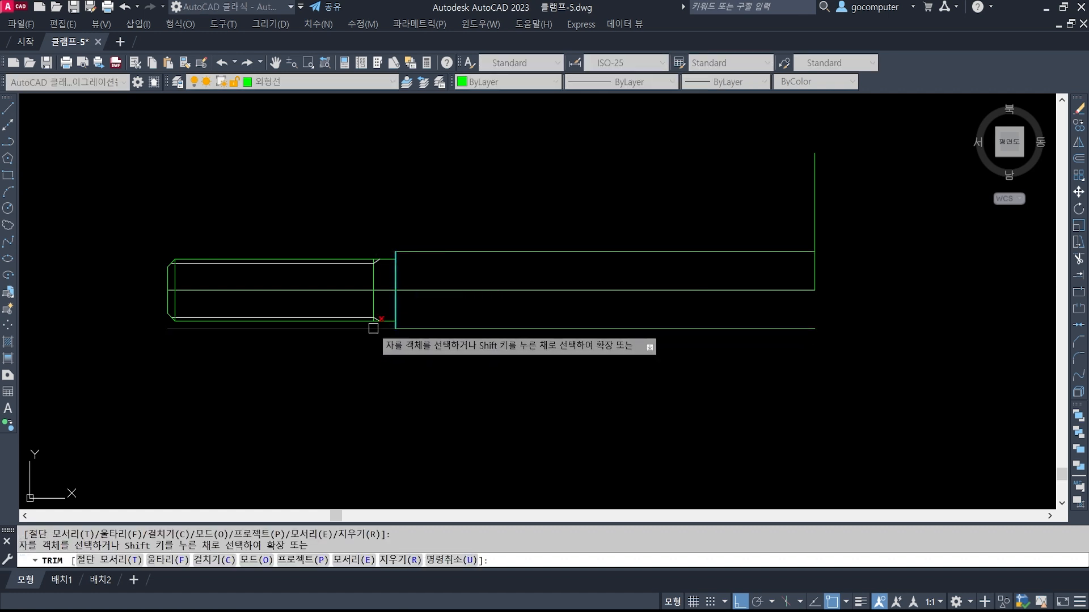
pyautogui.click(373, 328)
pyautogui.press('Return')
# Extend the shaft's right end line down to the lower outline and trim its part above the upper outline.
pyautogui.write('e')
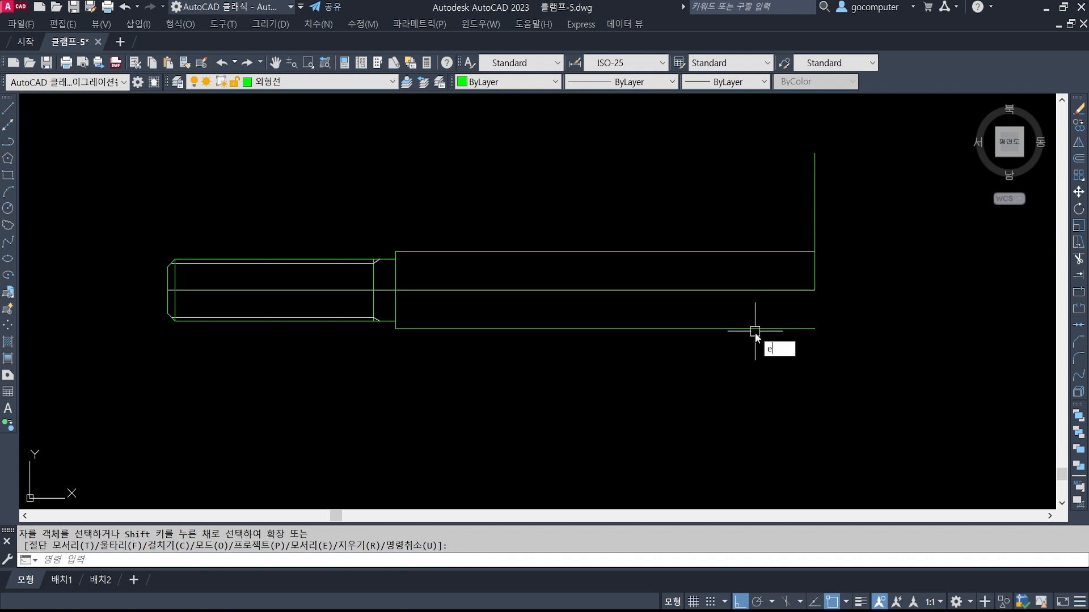
pyautogui.write('x')
pyautogui.press('Return')
pyautogui.press('Return')
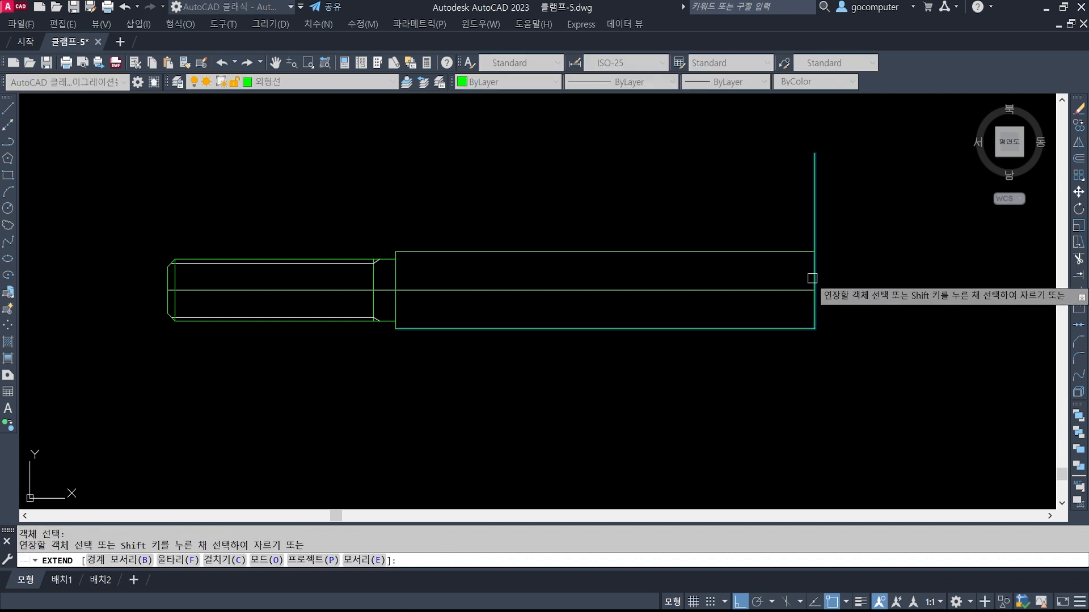
pyautogui.press('Return')
pyautogui.write('tr')
pyautogui.press('Return')
pyautogui.press('Return')
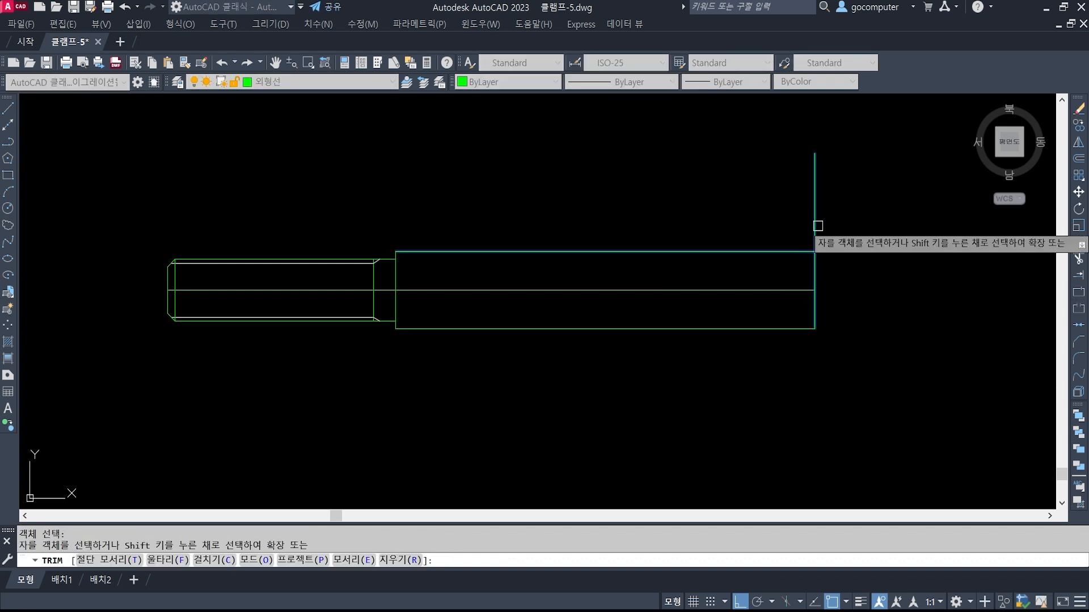
pyautogui.press('Return')
# Offset the shaft's right end line by 18 to the left.
pyautogui.write('o')
pyautogui.press('Return')
pyautogui.write('18')
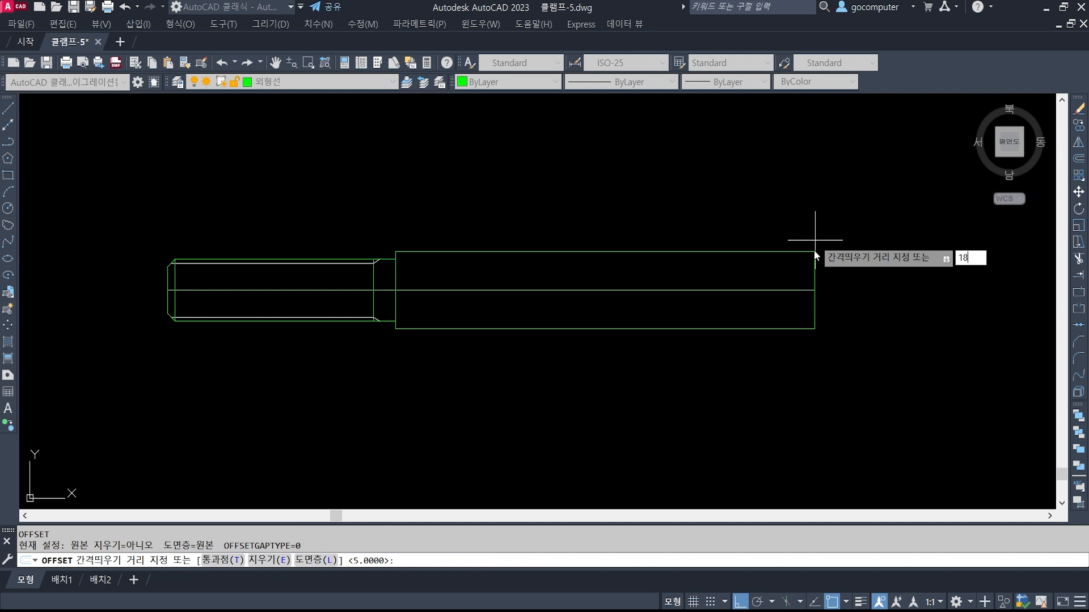
pyautogui.press('Return')
pyautogui.click(815, 262)
pyautogui.click(743, 255)
pyautogui.press('Return')
# Trim the upper and lower outlines between the new vertical line and the shaft's right end line.
pyautogui.write('tr')
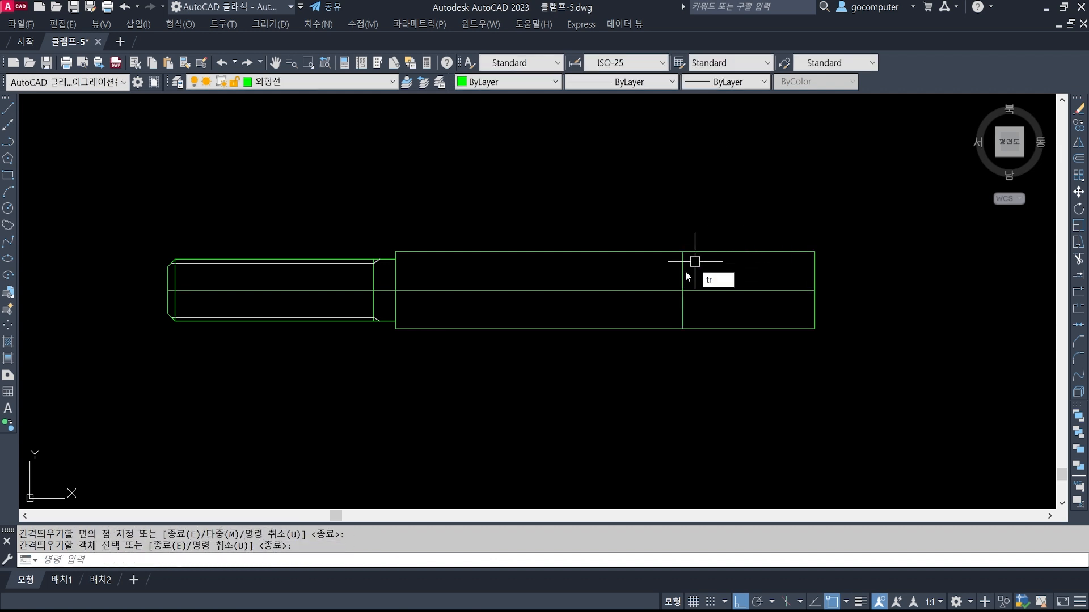
pyautogui.press('Return')
pyautogui.press('Return')
pyautogui.click(709, 251)
pyautogui.click(709, 327)
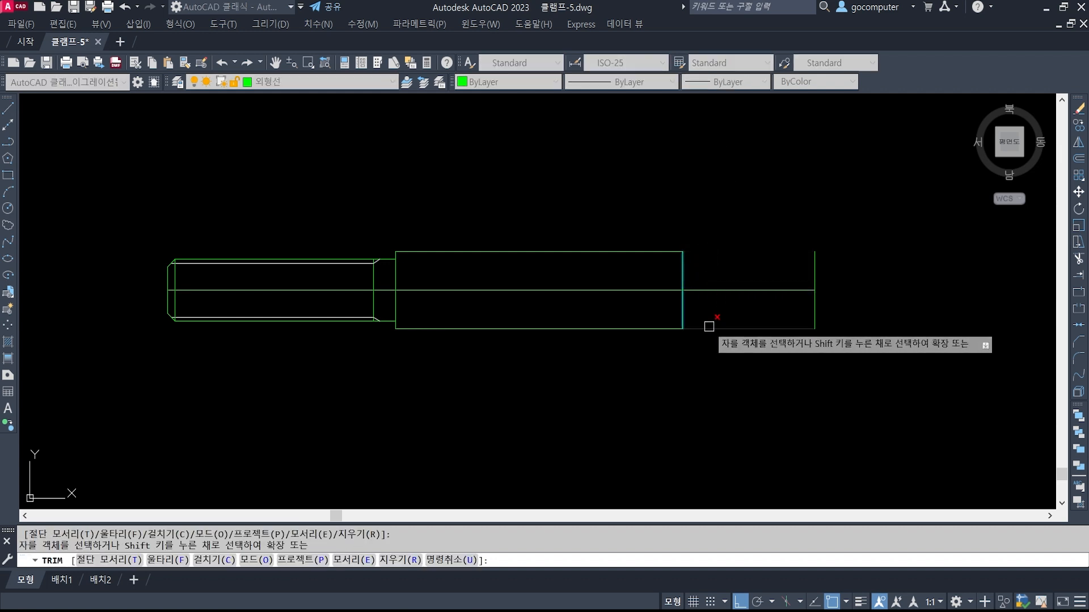
pyautogui.press('Return')
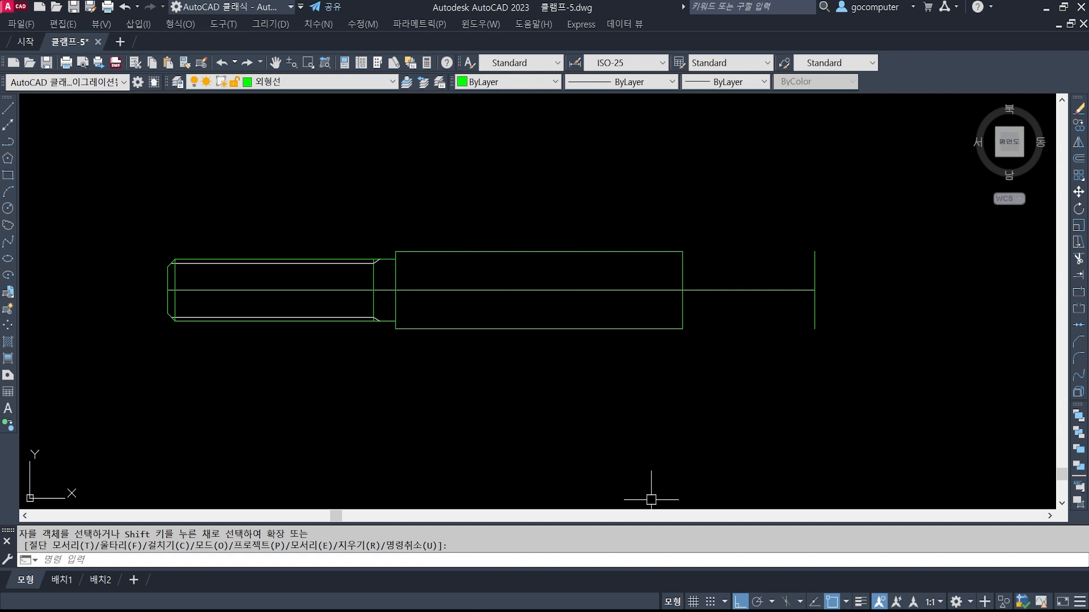
# Switch to the assembly drawing image, mark the diameter of the shaft's larger right section with 14 and clear the marks.
pyautogui.hotkey('alt', 'Tab')
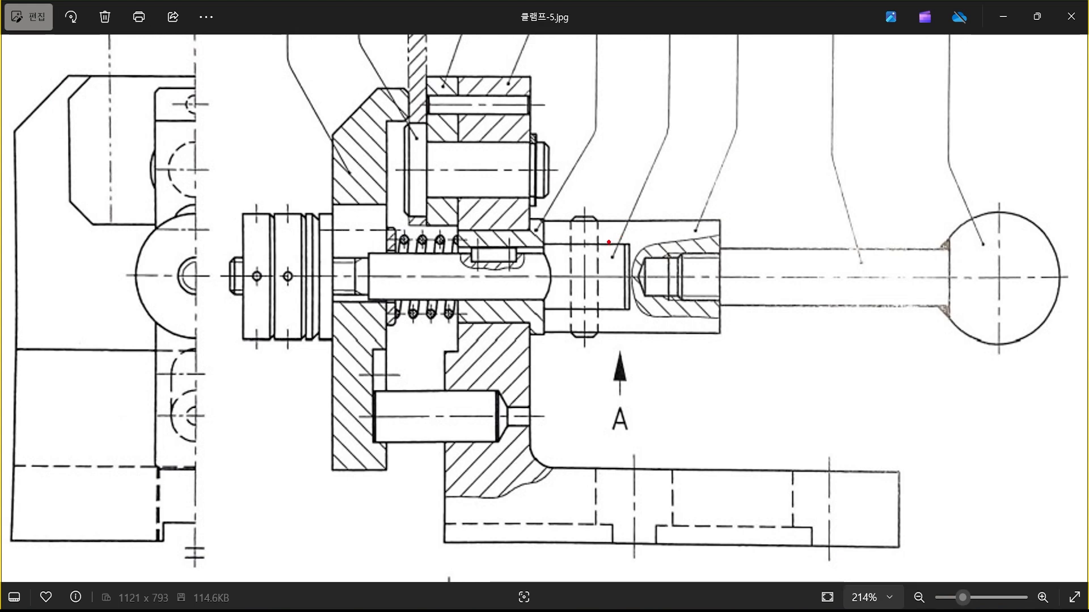
pyautogui.moveTo(611, 265); pyautogui.dragTo(609, 304)
pyautogui.moveTo(609, 245); pyautogui.dragTo(609, 310)
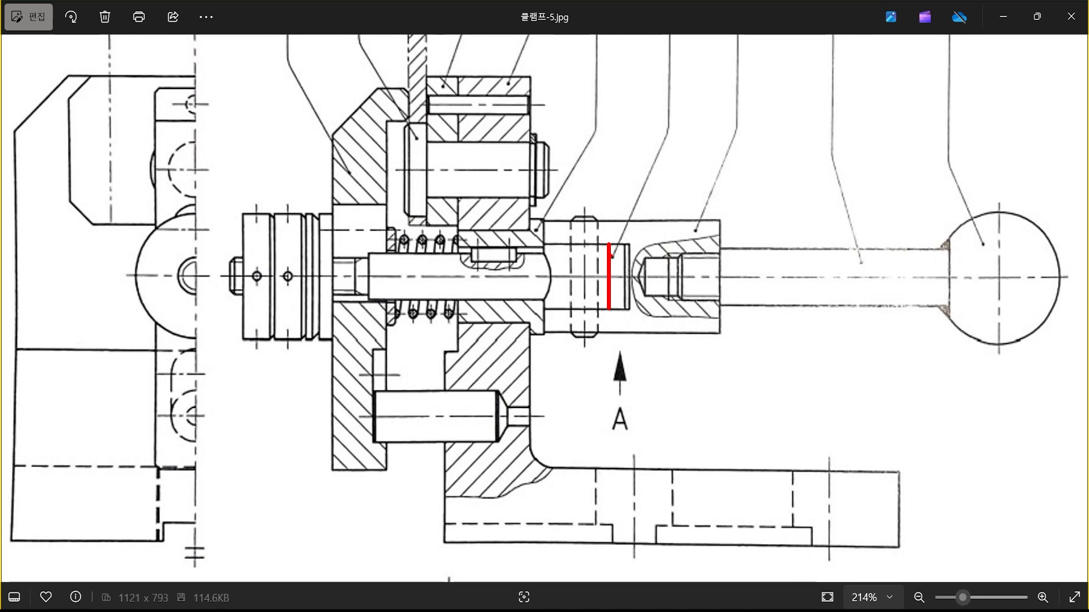
pyautogui.moveTo(577, 259)
pyautogui.mouseDown()
pyautogui.moveTo(578, 279)
pyautogui.moveTo(605, 279)
pyautogui.mouseUp()
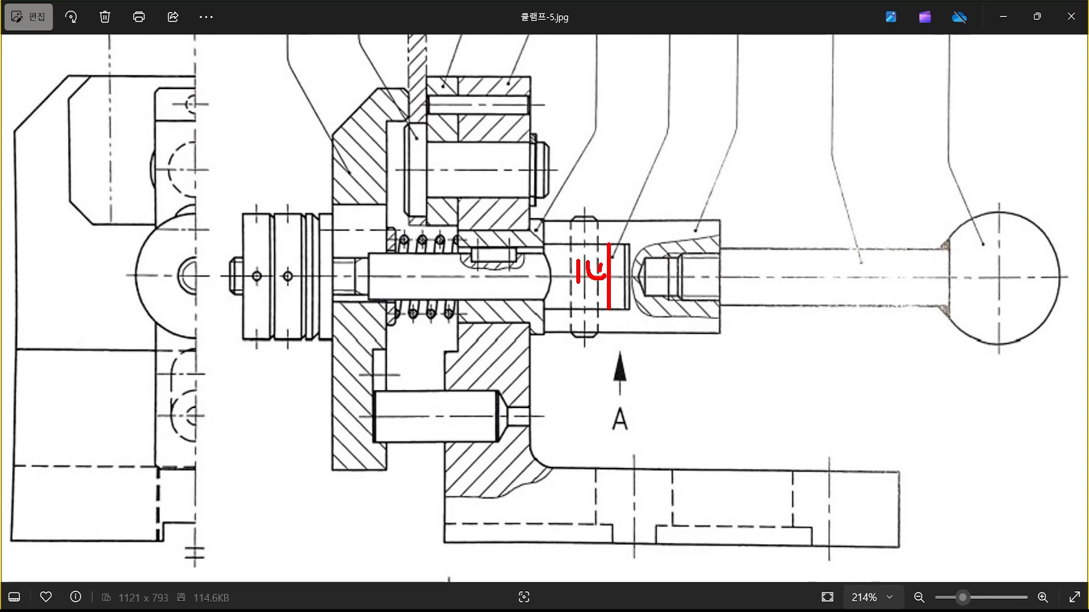
pyautogui.press('Escape')
# Return to AutoCAD and offset the shaft's centre line by 7 both upward and downward.
pyautogui.hotkey('alt', 'Tab')
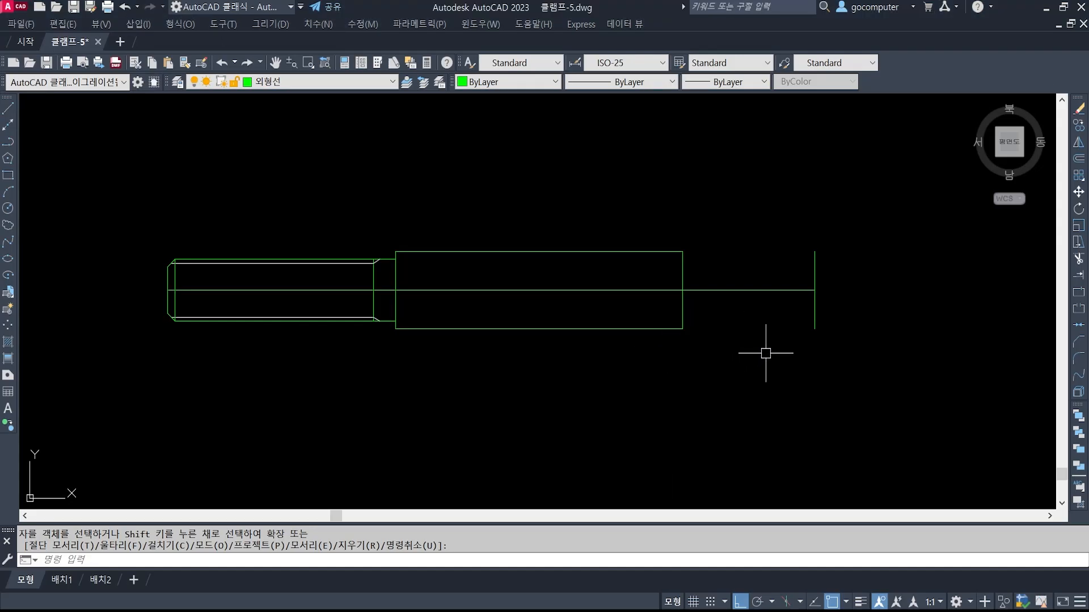
pyautogui.press('Return')
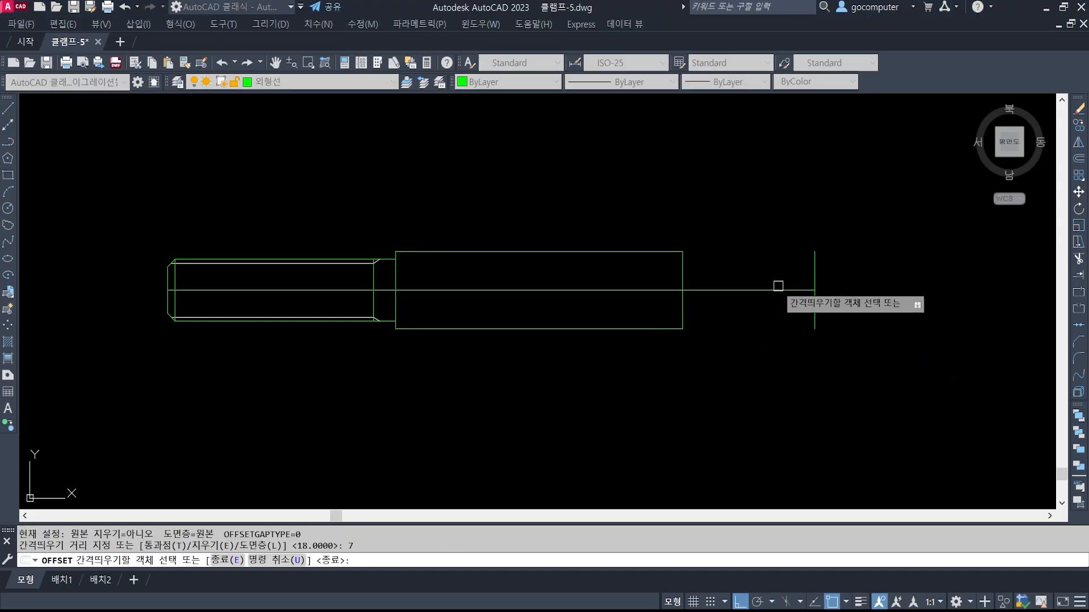
pyautogui.click(772, 290)
pyautogui.click(766, 266)
pyautogui.click(767, 290)
pyautogui.click(766, 317)
pyautogui.press('Return')
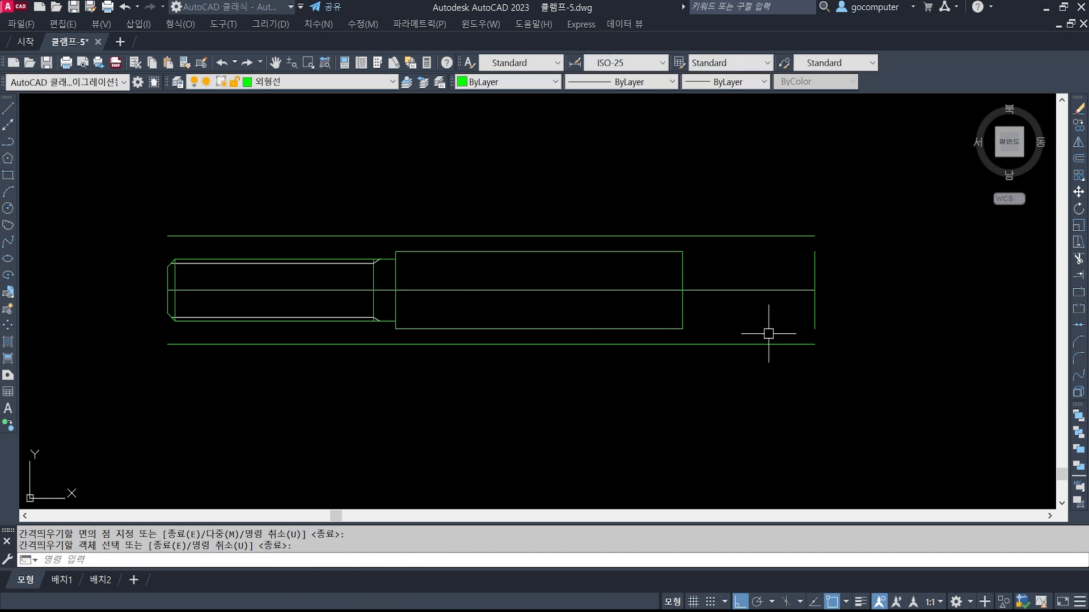
# Extend both vertical lines of the shaft's right section up and down to the new offset lines.
pyautogui.write('ex')
pyautogui.press('Return')
pyautogui.click(780, 360)
pyautogui.click(755, 233)
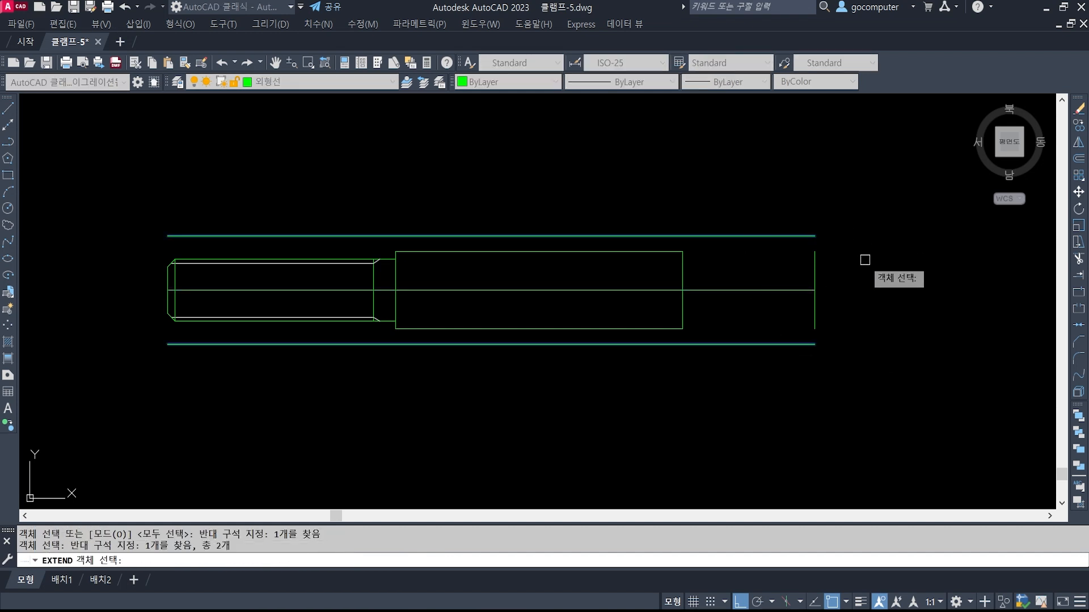
pyautogui.press('Return')
pyautogui.click(862, 255)
pyautogui.click(673, 250)
pyautogui.click(890, 311)
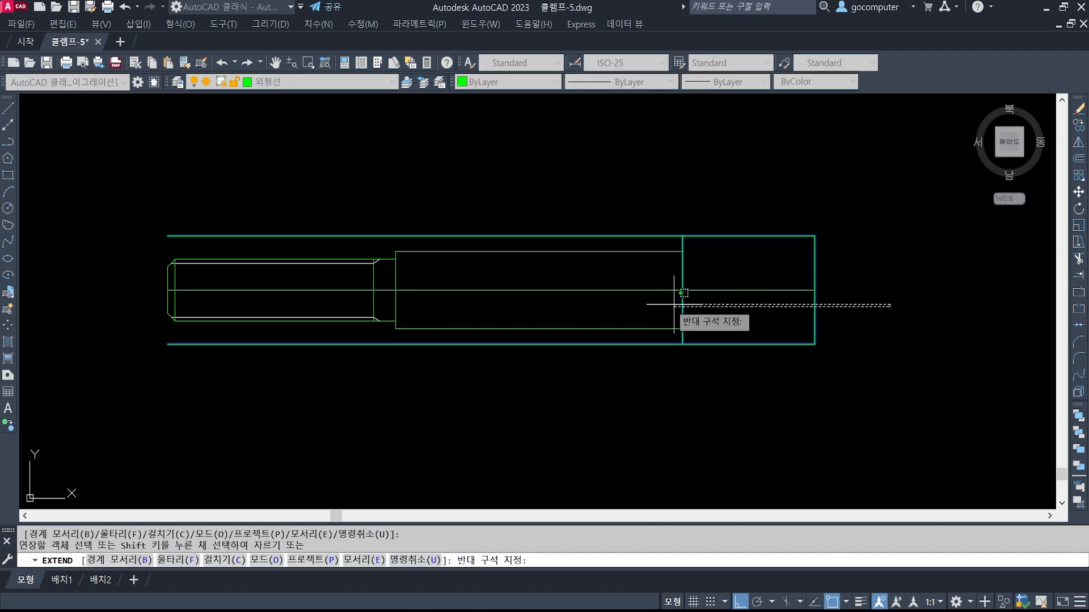
pyautogui.click(650, 296)
pyautogui.press('Return')
# Trim both outer offset lines left of the shaft's larger right section.
pyautogui.write('tr')
pyautogui.press('Return')
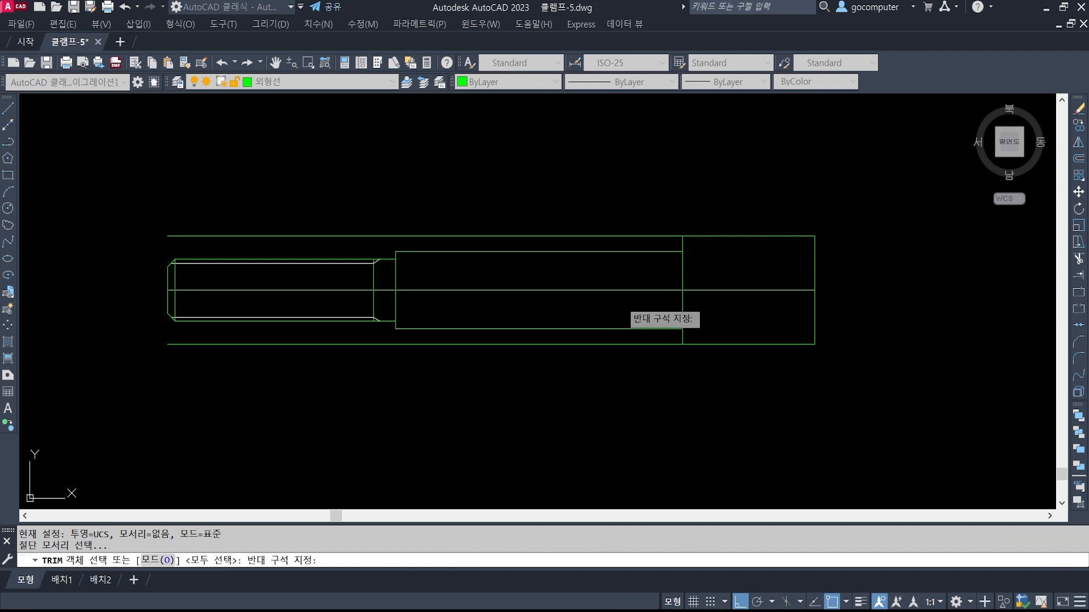
pyautogui.click(639, 237)
pyautogui.click(618, 344)
pyautogui.press('Return')
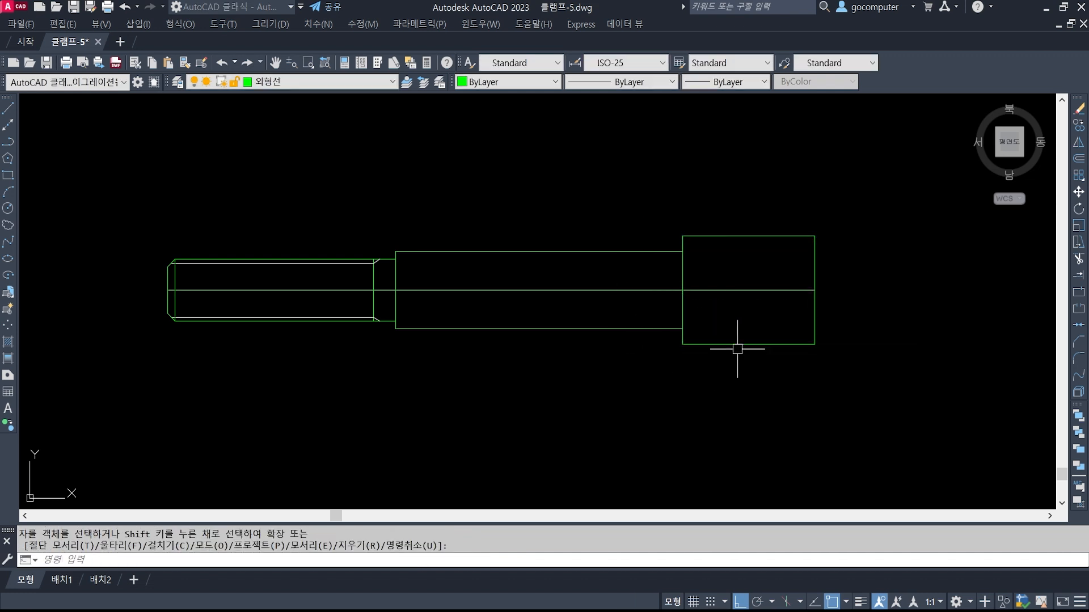
pyautogui.scroll(-2, 734, 347)
pyautogui.scroll(1, 651, 311)
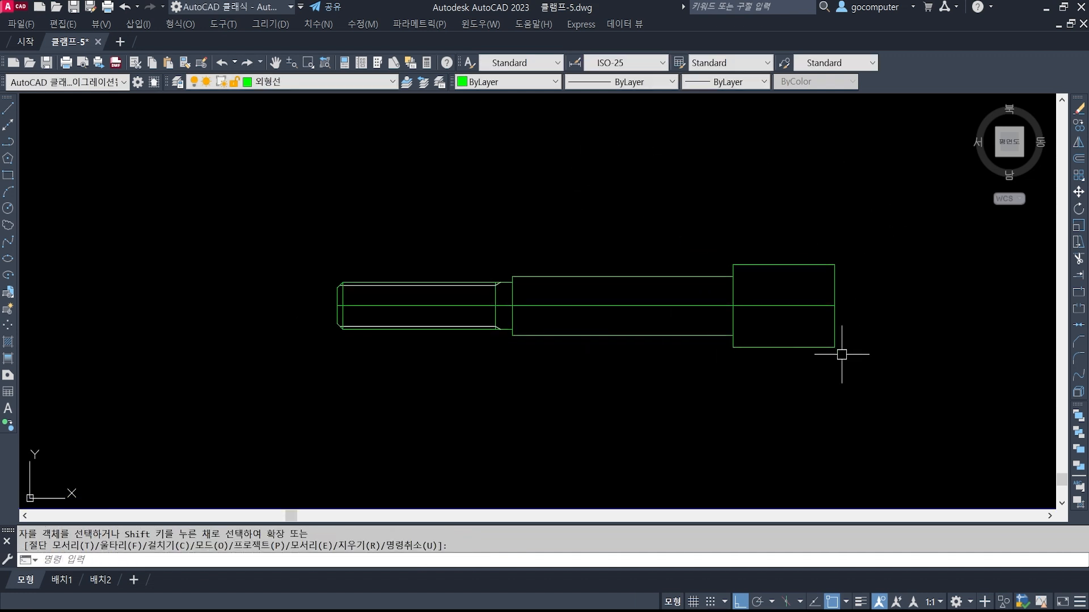
# Switch to the assembly drawing image, mark the distance from the key's right end to the shaft's larger section and clear the marks.
pyautogui.hotkey('alt', 'Tab')
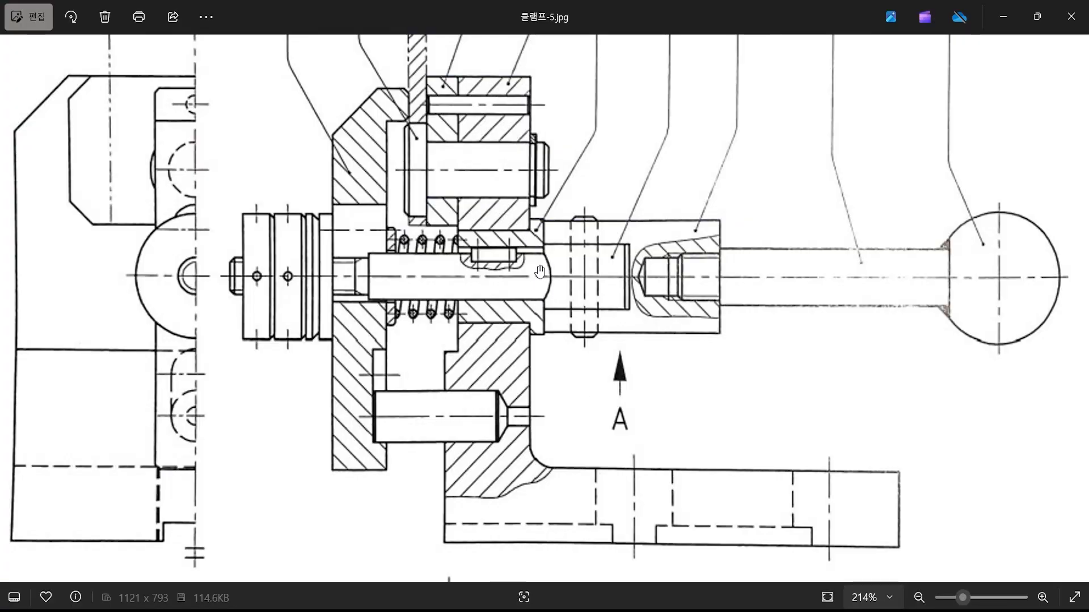
pyautogui.hotkey('ctrl', '2')
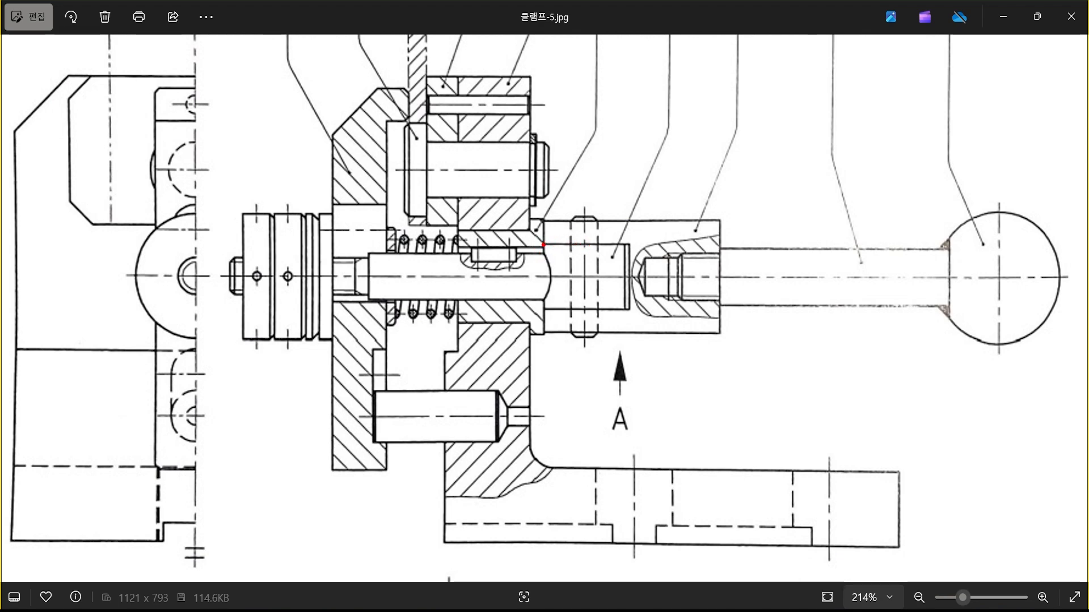
pyautogui.moveTo(543, 244); pyautogui.dragTo(543, 164)
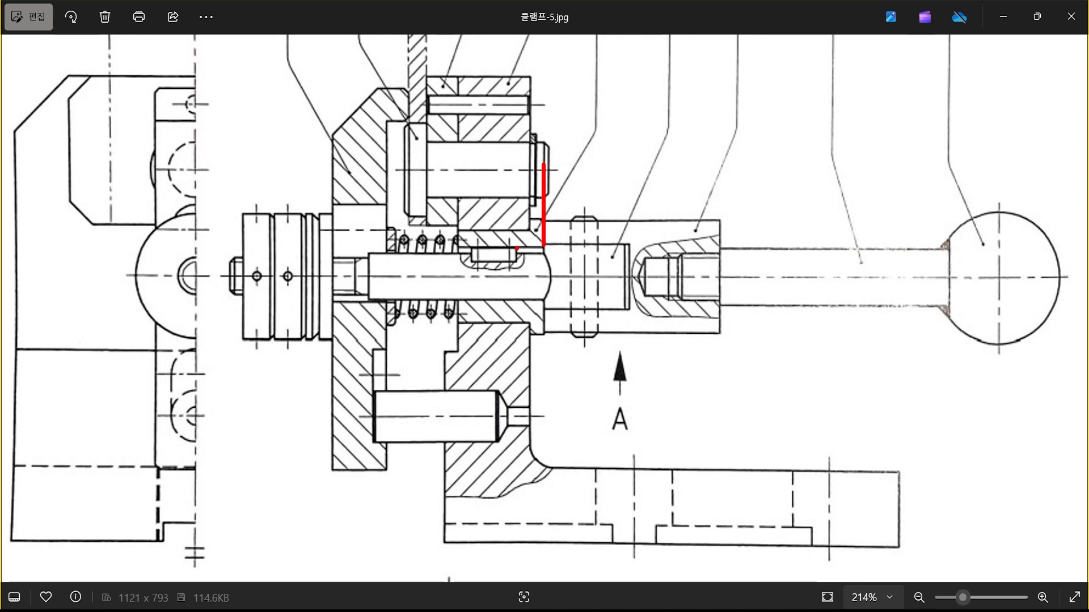
pyautogui.moveTo(516, 248)
pyautogui.mouseDown()
pyautogui.moveTo(516, 155)
pyautogui.moveTo(543, 187)
pyautogui.mouseUp()
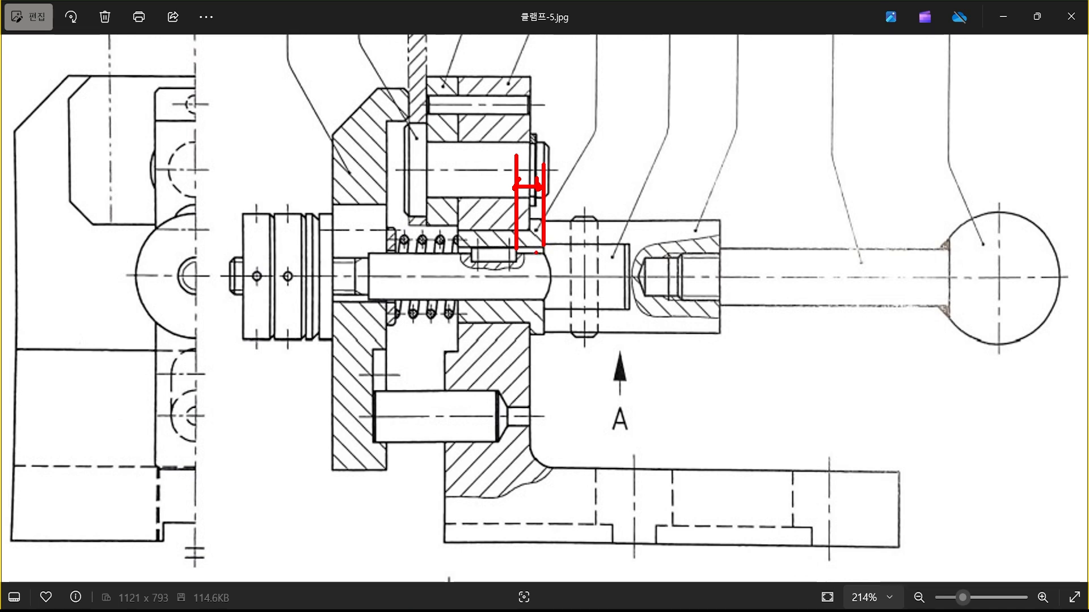
pyautogui.moveTo(520, 260)
pyautogui.mouseDown()
pyautogui.moveTo(512, 280)
pyautogui.moveTo(521, 265)
pyautogui.moveTo(573, 278)
pyautogui.mouseUp()
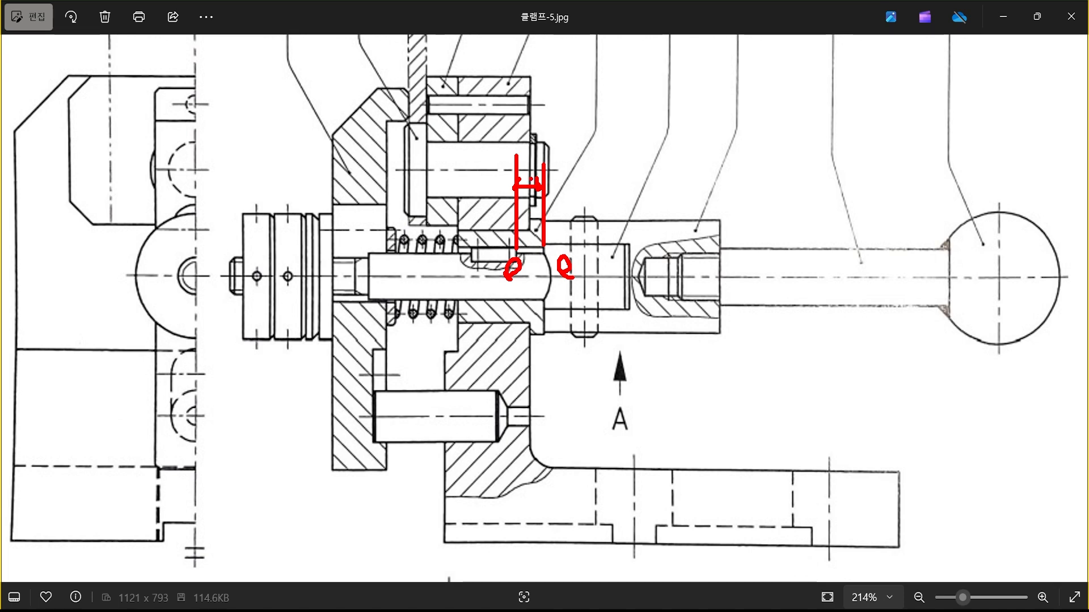
pyautogui.moveTo(531, 183)
pyautogui.mouseDown()
pyautogui.moveTo(580, 126)
pyautogui.moveTo(576, 150)
pyautogui.mouseUp()
pyautogui.press('Escape')
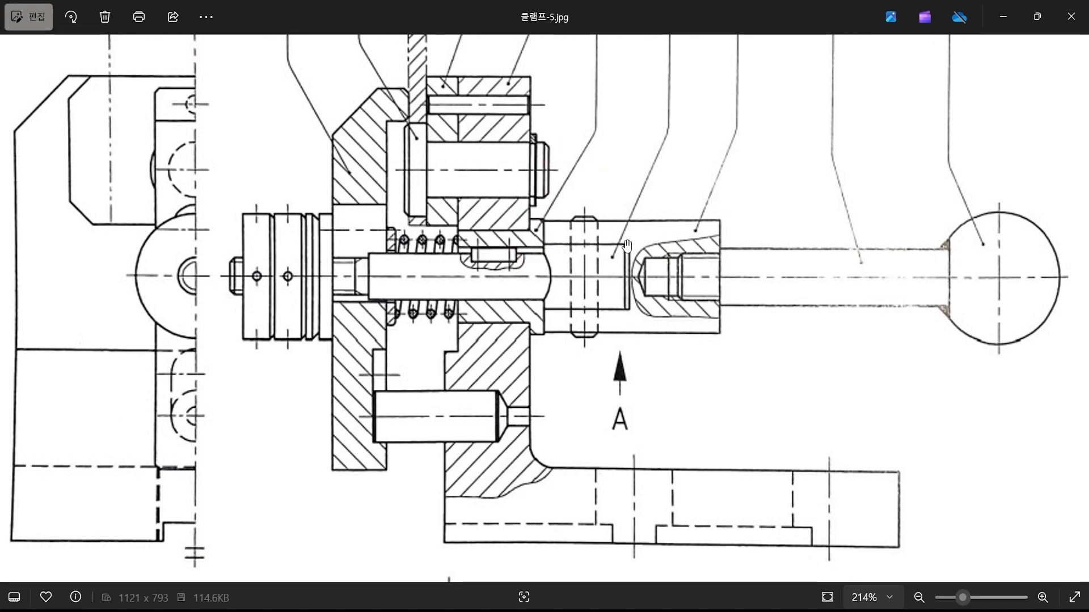
# Draw a vertical arrow across the larger shaft section beside the pin on the assembly drawing and clear it.
pyautogui.hotkey('ctrl', '2')
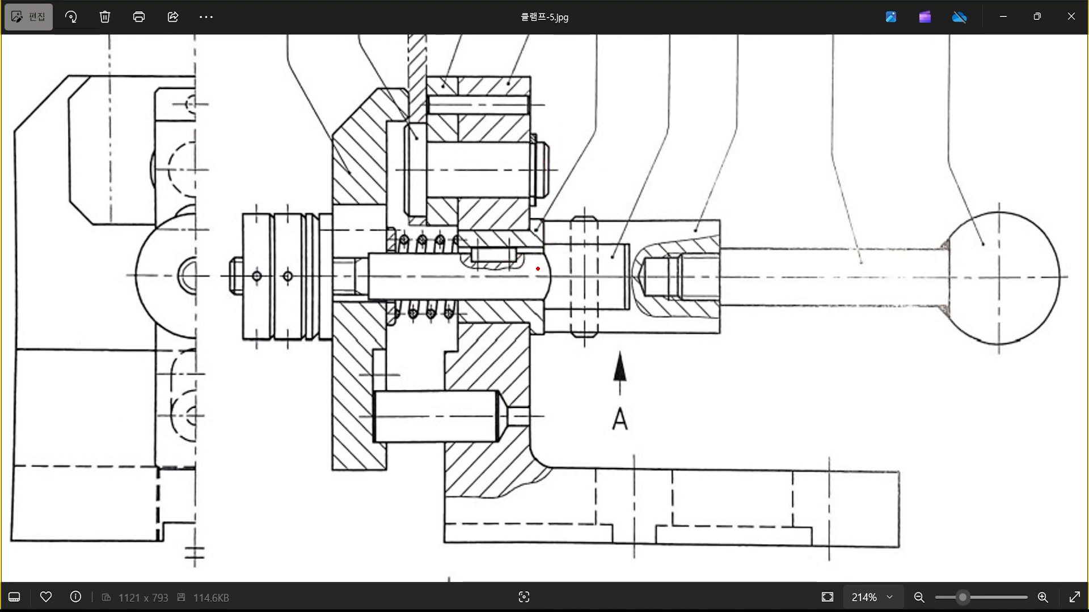
pyautogui.moveTo(561, 310)
pyautogui.mouseDown()
pyautogui.moveTo(559, 248)
pyautogui.moveTo(573, 260)
pyautogui.mouseUp()
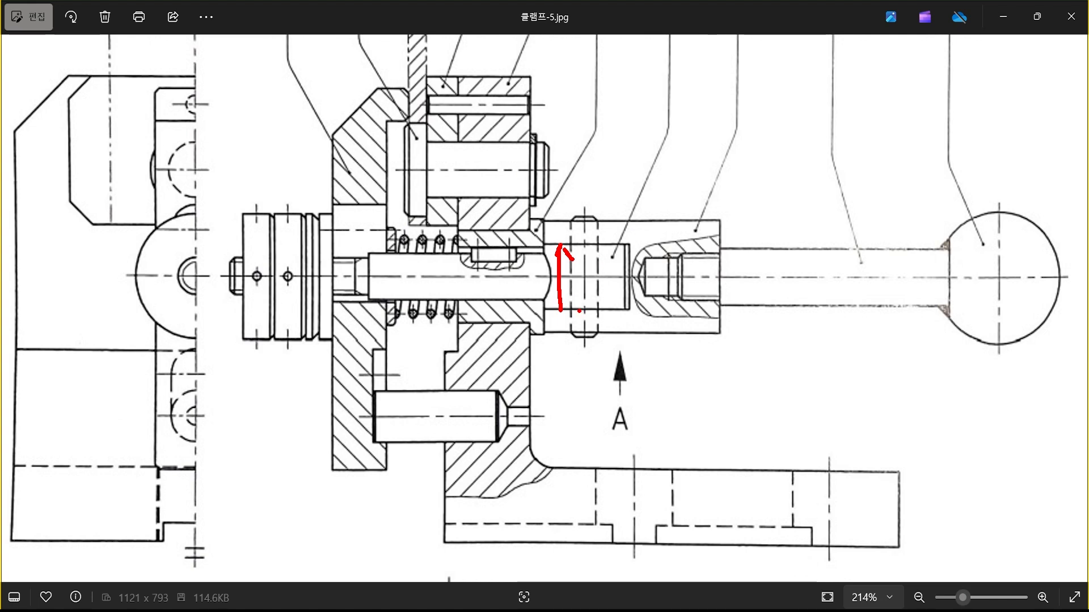
pyautogui.press('Escape')
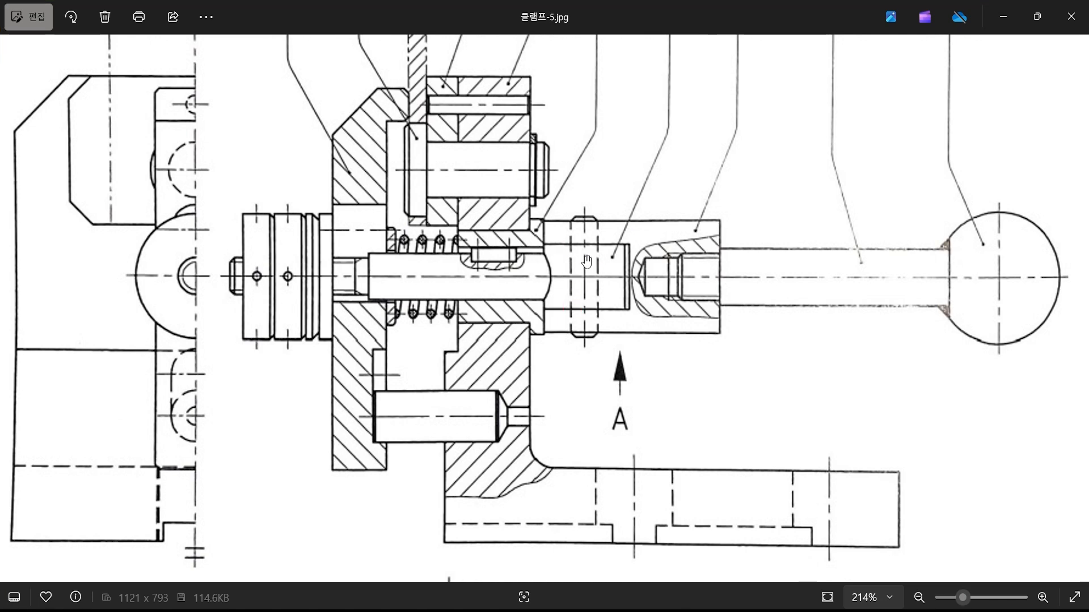
# Mark the distance from the pin's centre to the key's right end and the key's length, then clear all marks.
pyautogui.hotkey('ctrl', '2')
pyautogui.moveTo(584, 239); pyautogui.dragTo(518, 240)
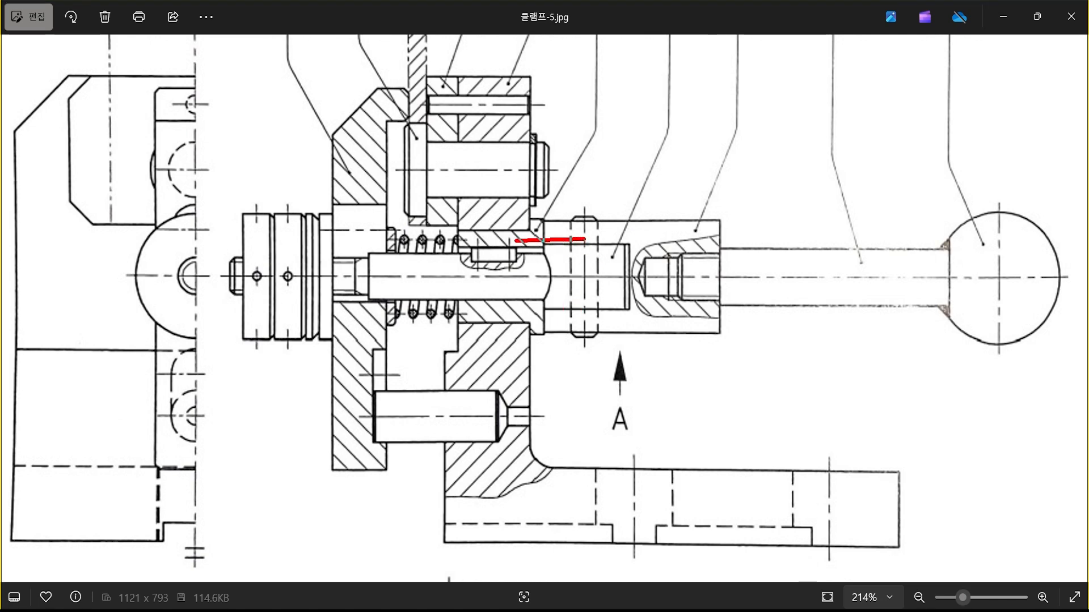
pyautogui.moveTo(518, 193); pyautogui.dragTo(519, 252)
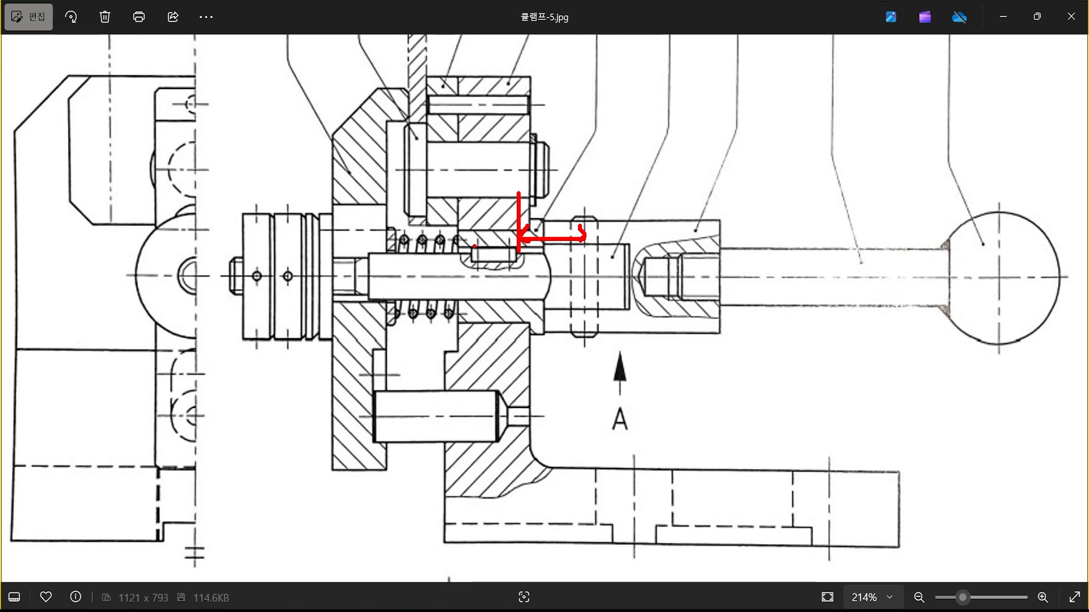
pyautogui.moveTo(474, 246)
pyautogui.mouseDown()
pyautogui.moveTo(474, 182)
pyautogui.moveTo(519, 214)
pyautogui.moveTo(475, 212)
pyautogui.mouseUp()
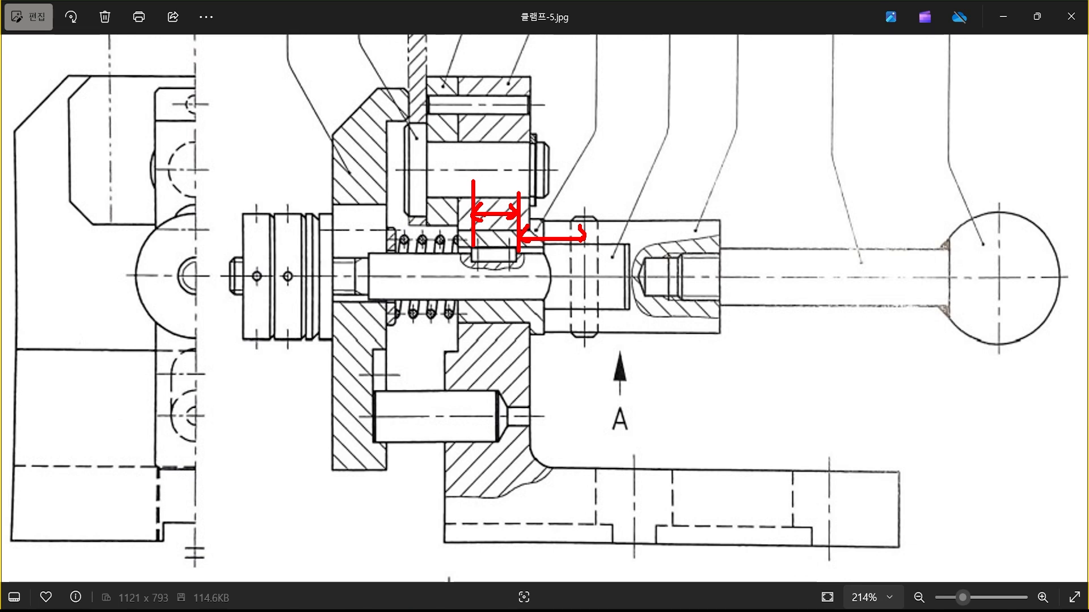
pyautogui.moveTo(509, 181)
pyautogui.mouseDown()
pyautogui.moveTo(538, 219)
pyautogui.moveTo(559, 198)
pyautogui.moveTo(539, 224)
pyautogui.moveTo(483, 175)
pyautogui.moveTo(513, 197)
pyautogui.mouseUp()
pyautogui.click(536, 197)
pyautogui.press('Escape')
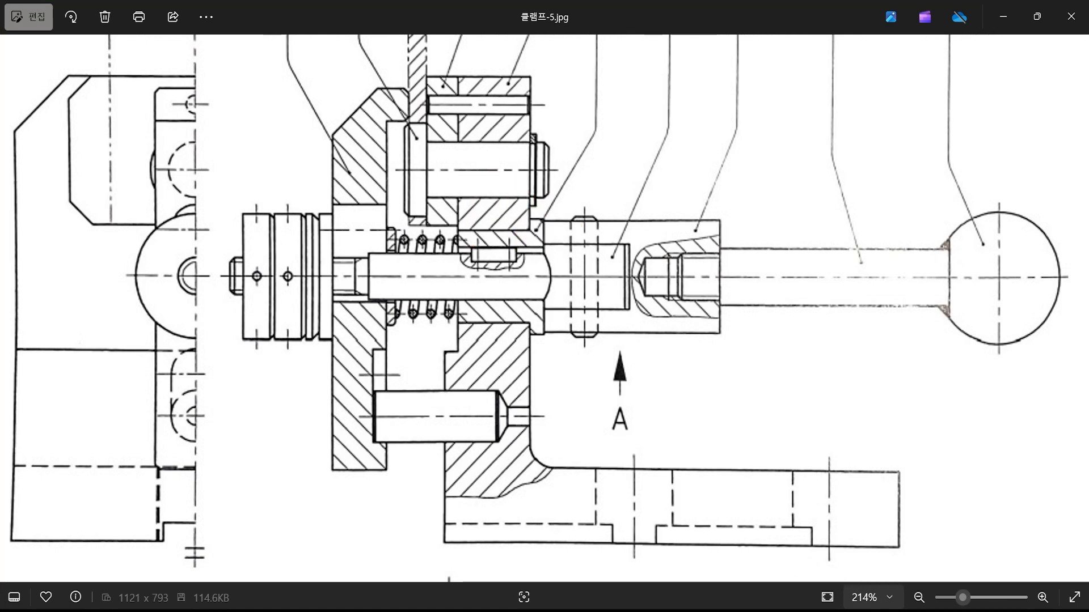
# Switch to AutoCAD and draw a vertical line between the midpoints of the larger right section's upper and lower edges.
pyautogui.hotkey('alt', 'Tab')
pyautogui.write('O')
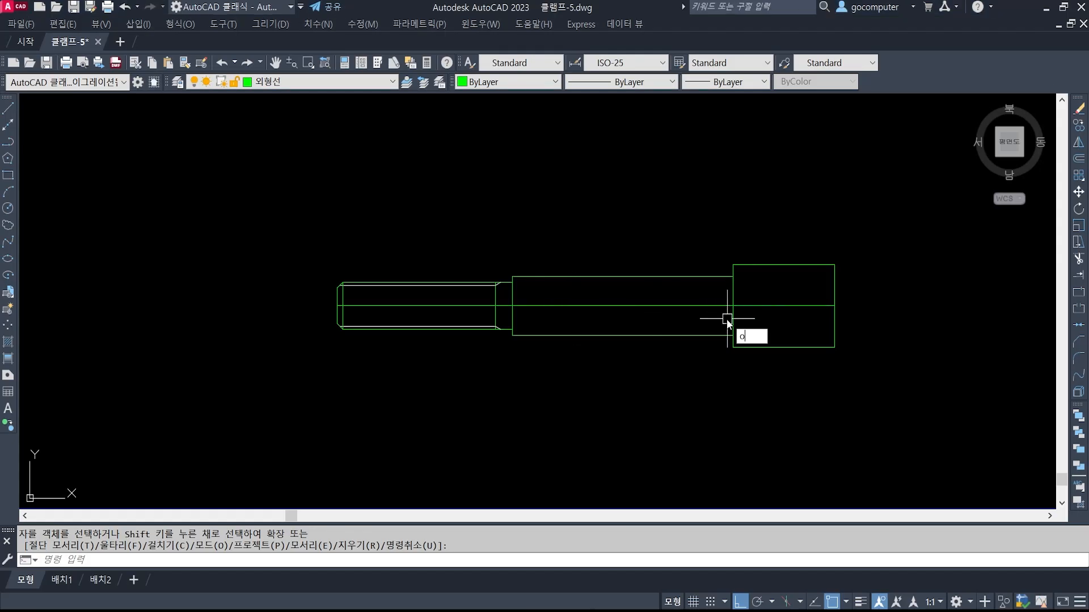
pyautogui.press('Escape')
pyautogui.write('L')
pyautogui.press('Return')
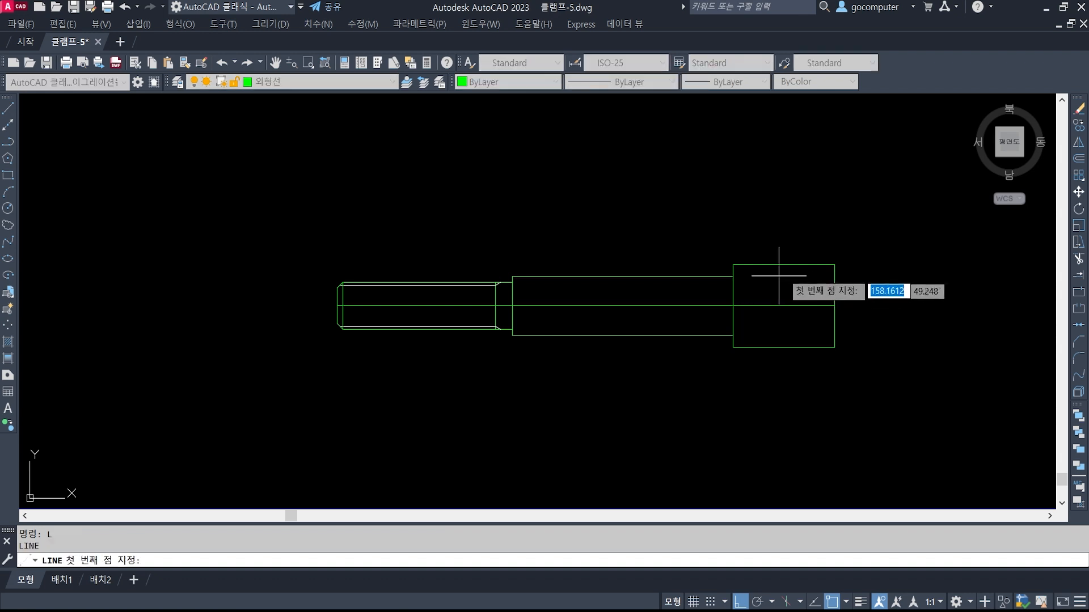
pyautogui.click(783, 265)
pyautogui.click(783, 347)
pyautogui.press('Return')
# Offset the larger section's vertical middle line 15 to the left for the keyway's right end.
pyautogui.scroll(2, 798, 312)
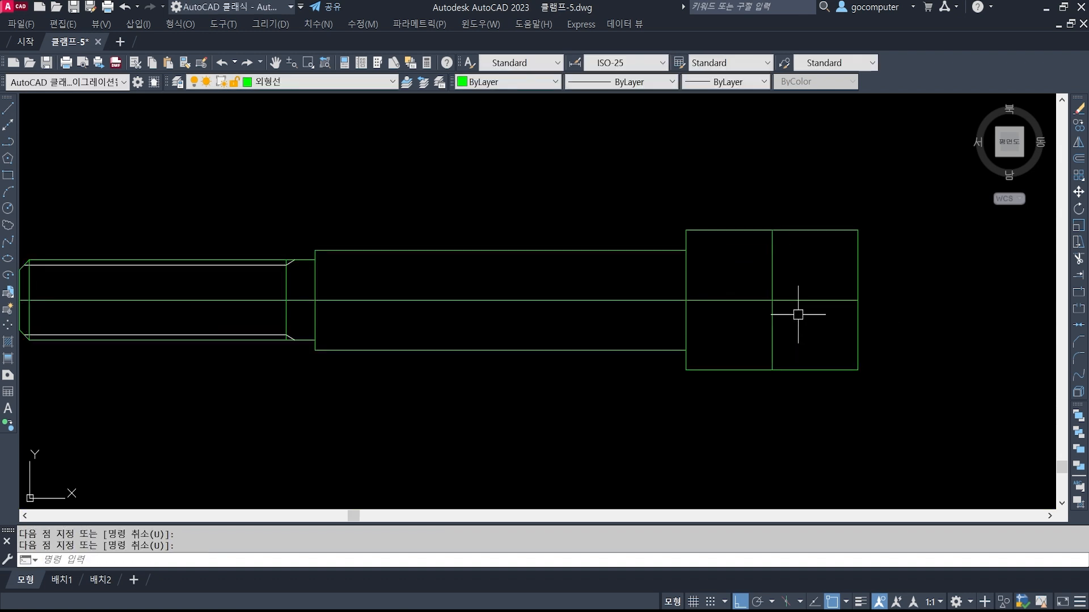
pyautogui.write('o')
pyautogui.press('Return')
pyautogui.write('15')
pyautogui.press('Return')
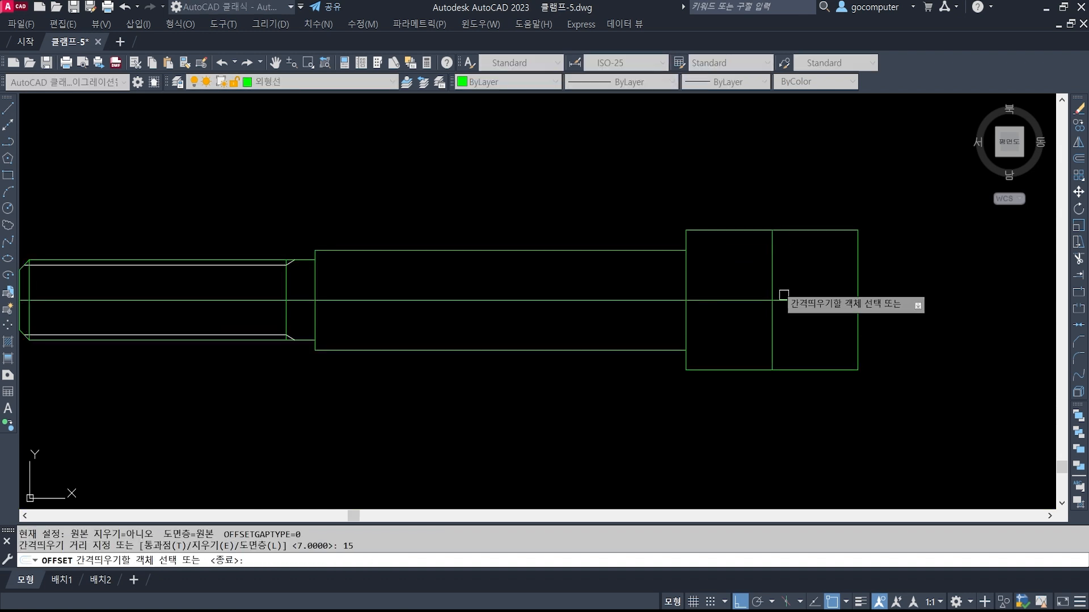
pyautogui.click(772, 292)
pyautogui.click(671, 277)
pyautogui.press('Return')
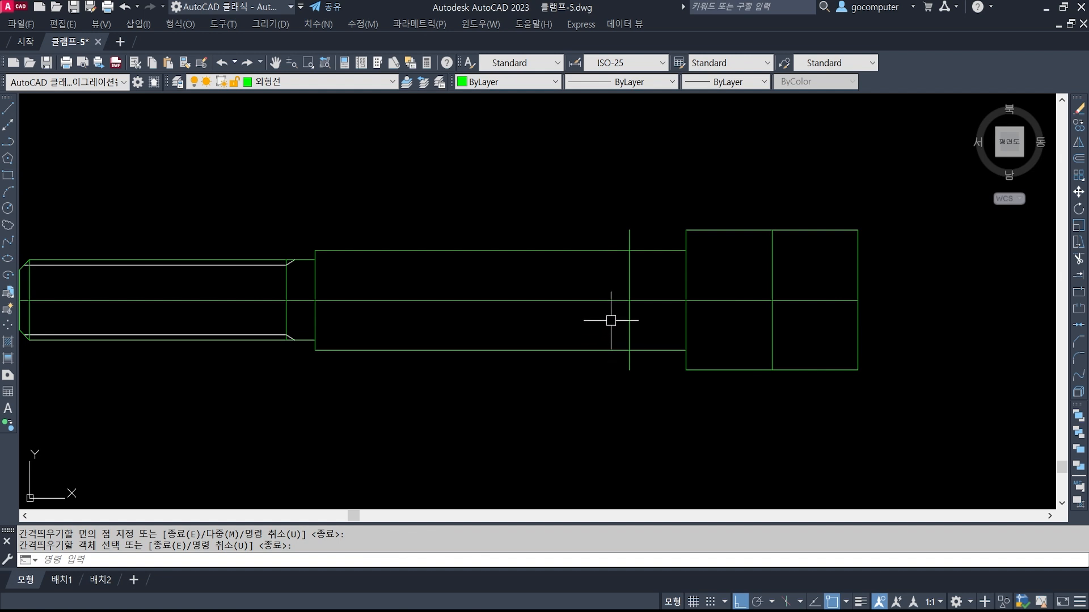
# Offset the keyway's right-end line 10 to the left to set the keyway's length.
pyautogui.write('o')
pyautogui.press('Return')
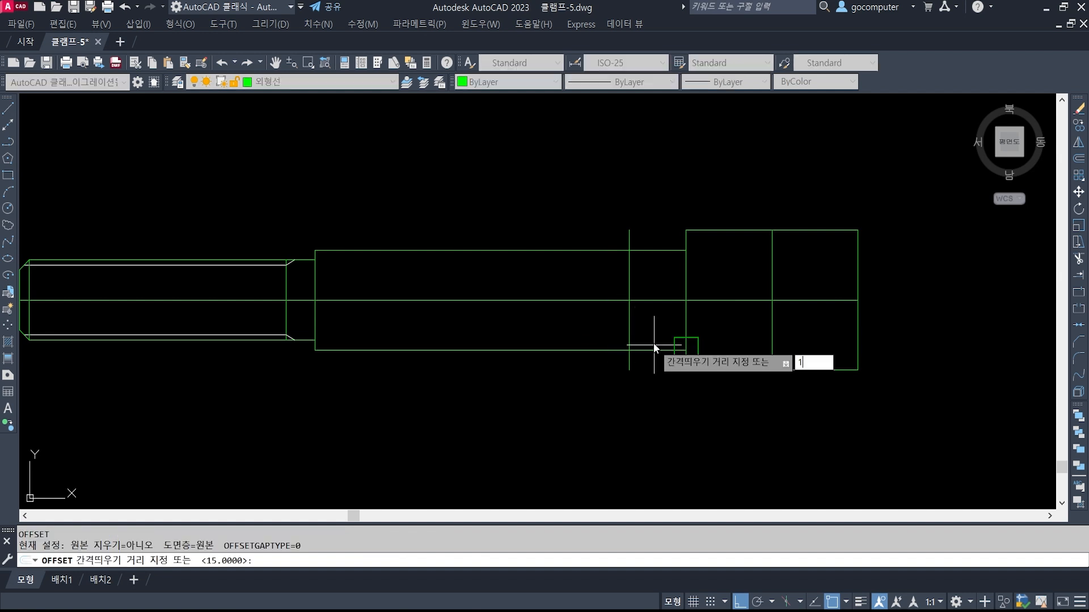
pyautogui.write('10')
pyautogui.press('Return')
pyautogui.click(629, 283)
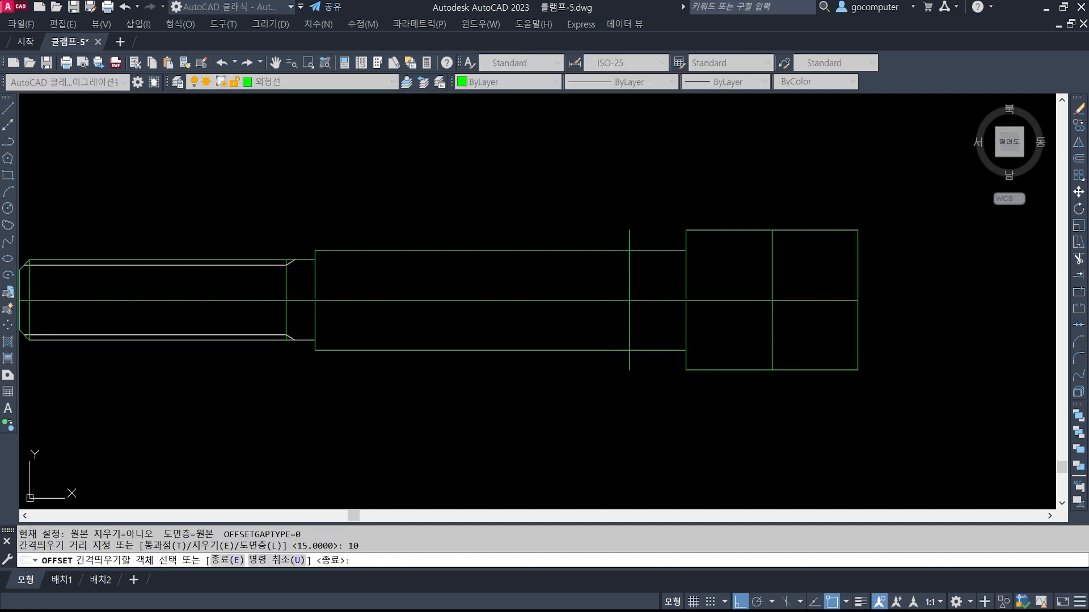
pyautogui.click(567, 278)
pyautogui.press('Return')
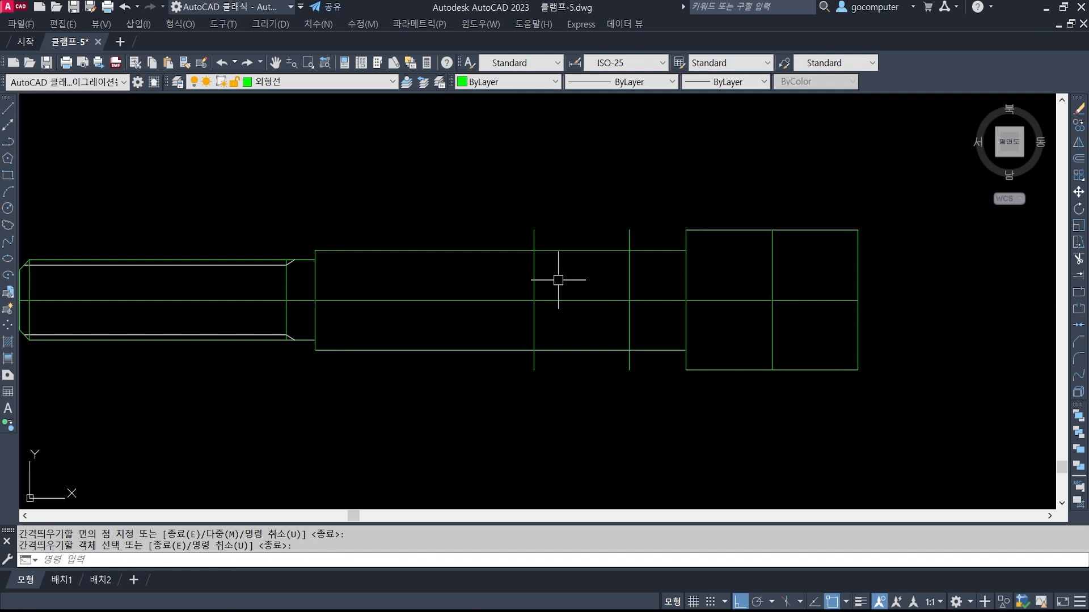
pyautogui.click(581, 250)
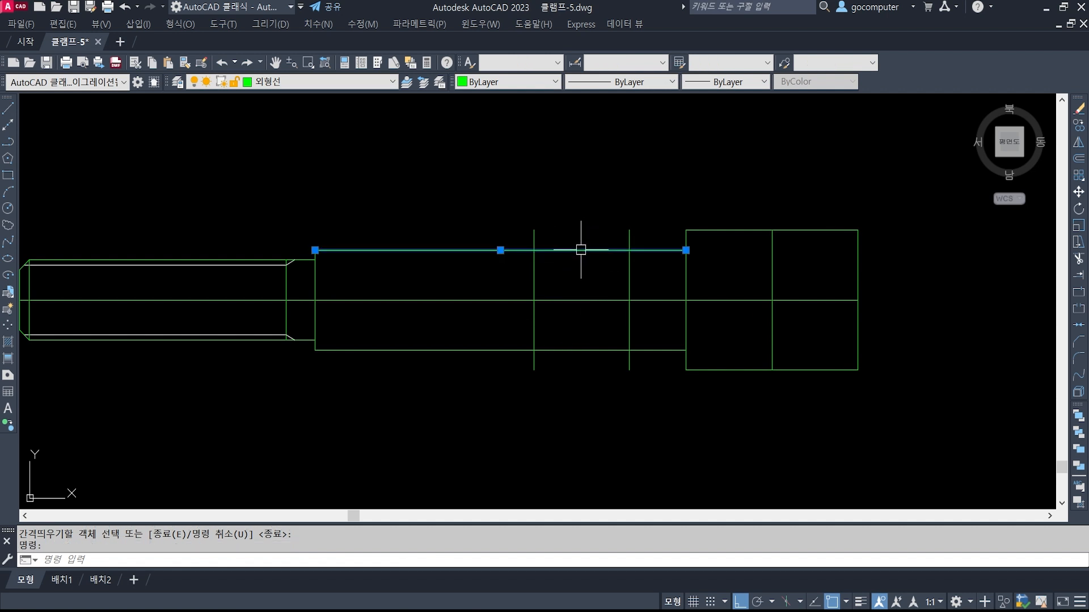
pyautogui.click(579, 351)
pyautogui.press('Escape')
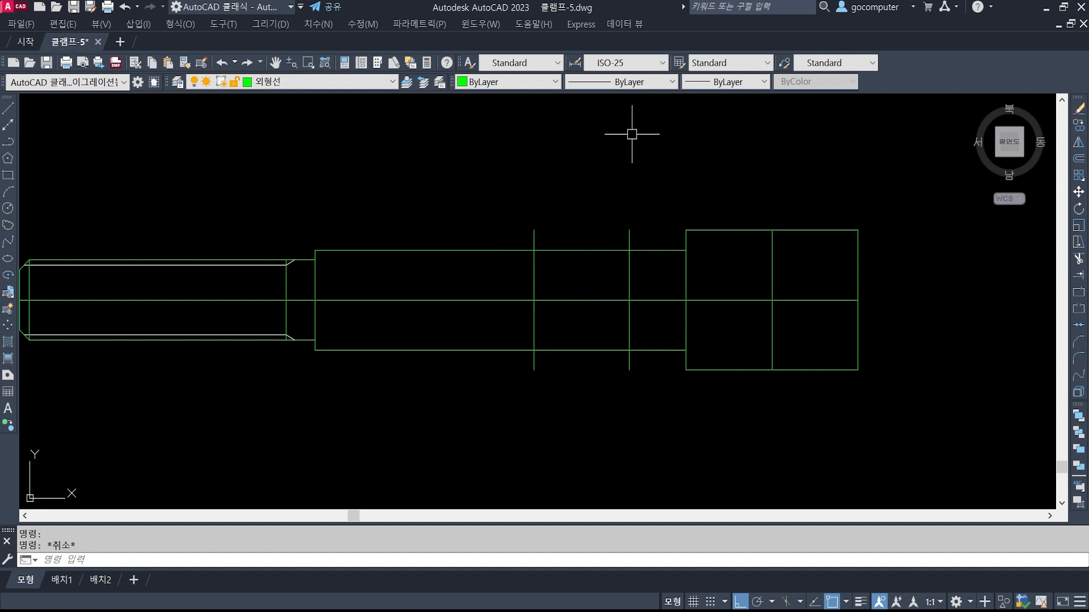
pyautogui.press('Escape')
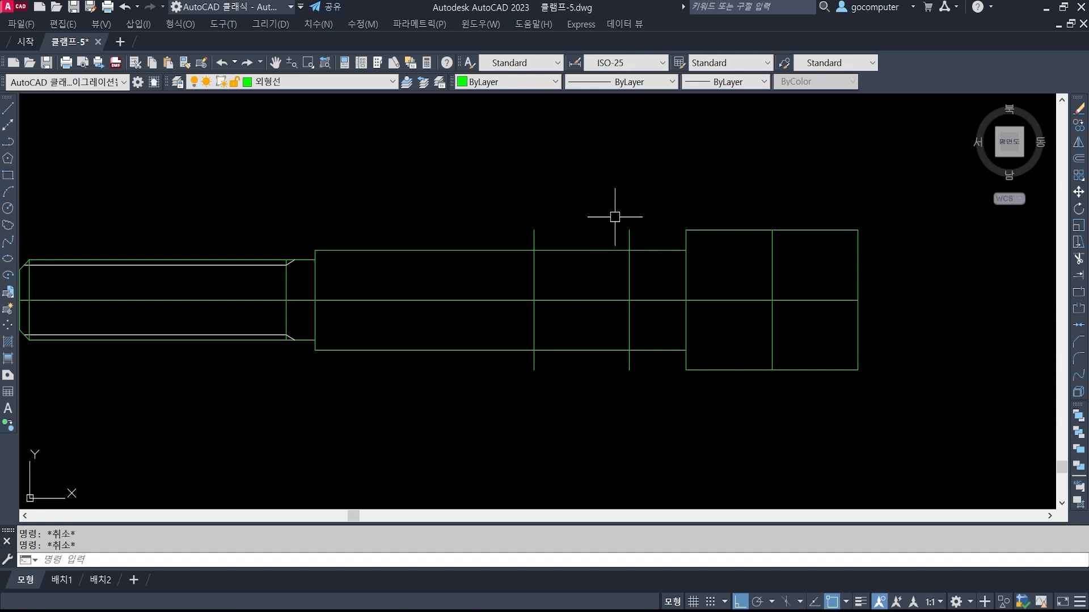
pyautogui.scroll(-1, 538, 341)
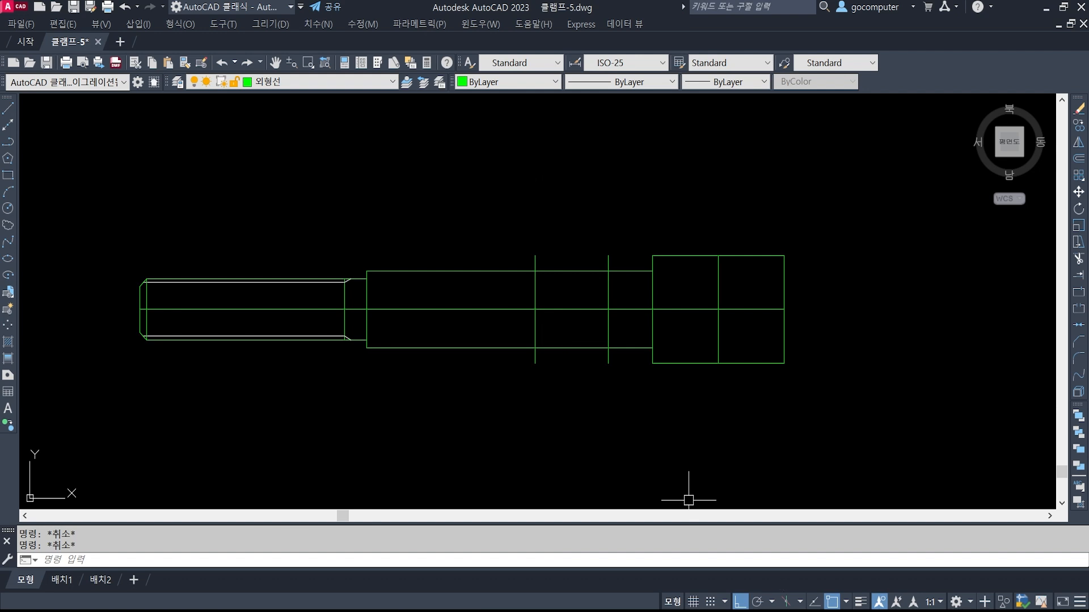
# Switch to the standards PDF and bring up the parallel key groove table, section 21 on page 10.
pyautogui.hotkey('alt', 'Tab')
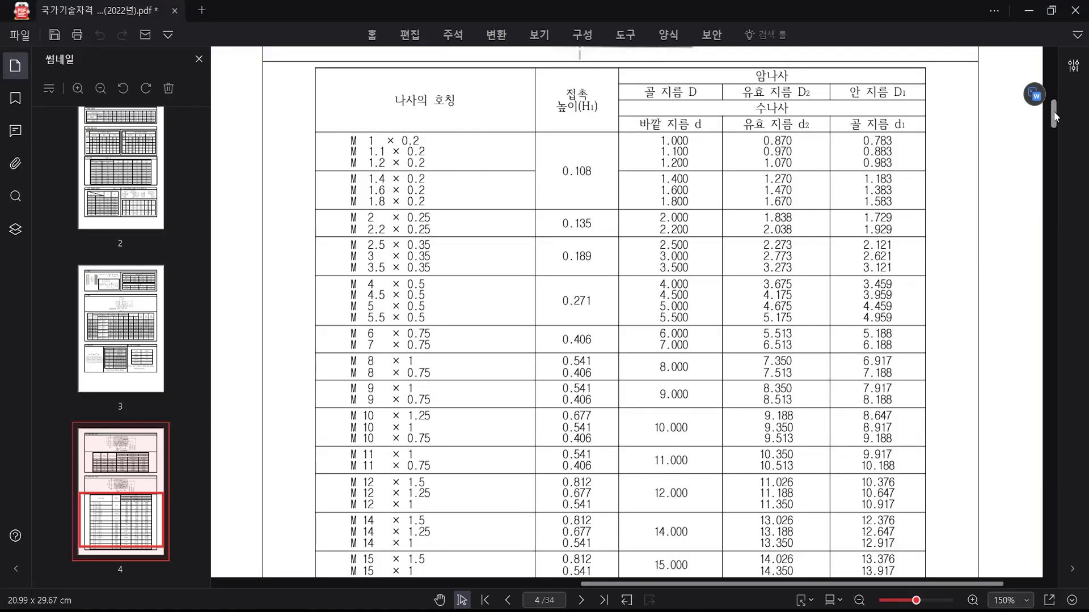
pyautogui.moveTo(1053, 111); pyautogui.dragTo(1075, 205)
pyautogui.scroll(-3, 770, 404)
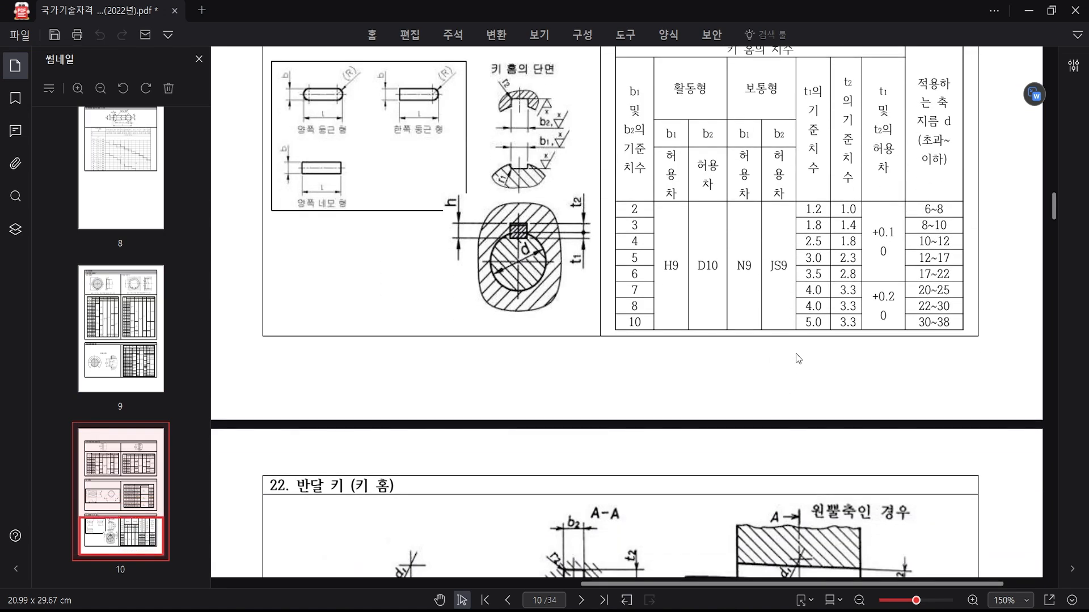
pyautogui.scroll(1, 798, 358)
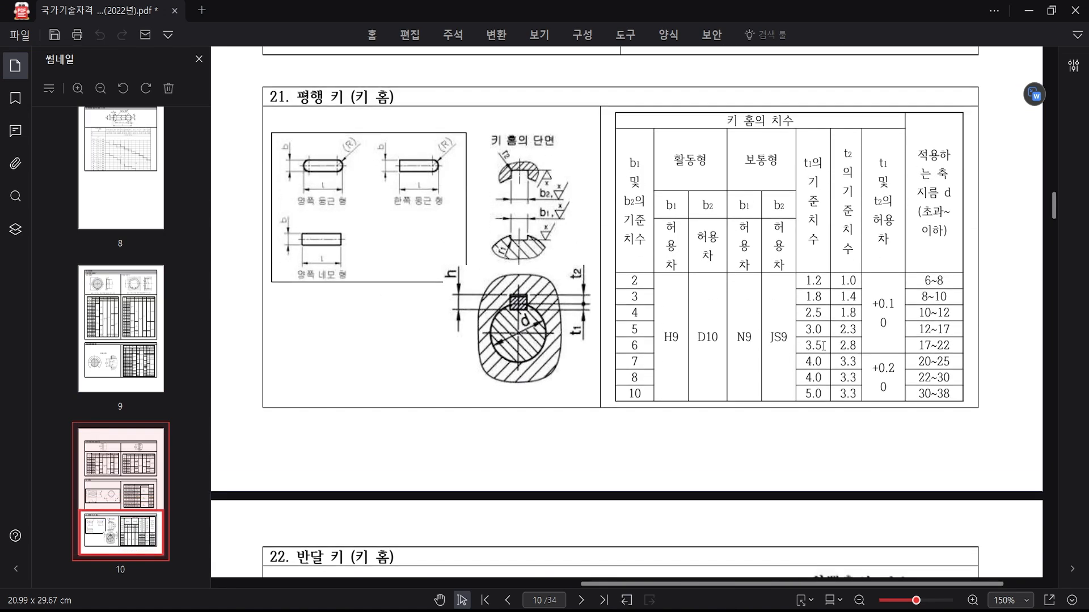
pyautogui.keyDown('ctrl'); pyautogui.scroll(2, 818, 344); pyautogui.keyUp('ctrl')
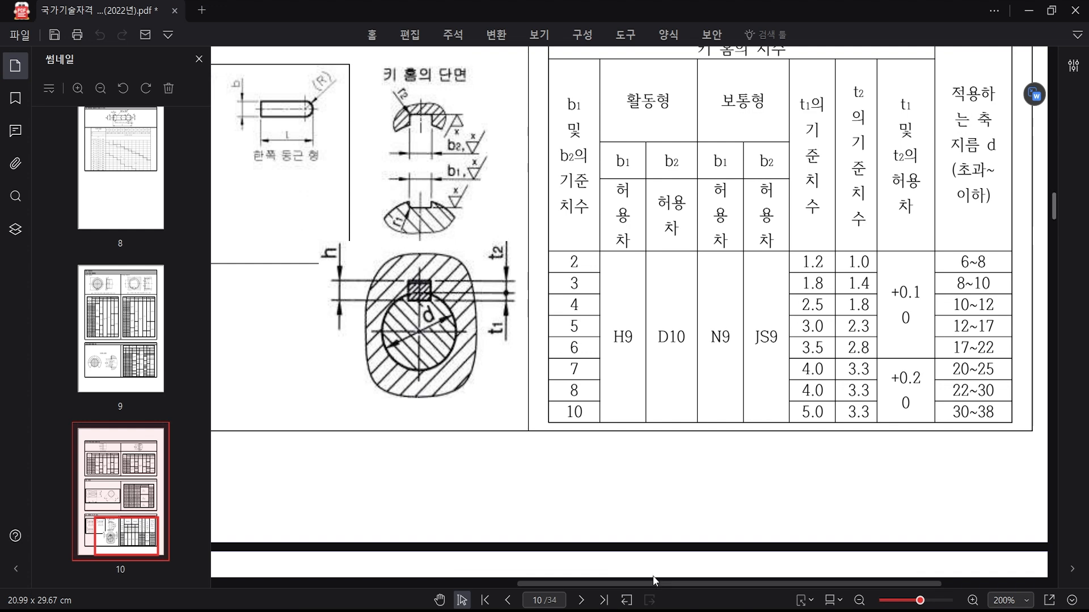
pyautogui.moveTo(658, 583); pyautogui.dragTo(756, 583)
# Mark shaft diameter 10 in the 8~10 row of the key table, with its t1 value 1.8 and b1 value 3.
pyautogui.hotkey('ctrl', '2')
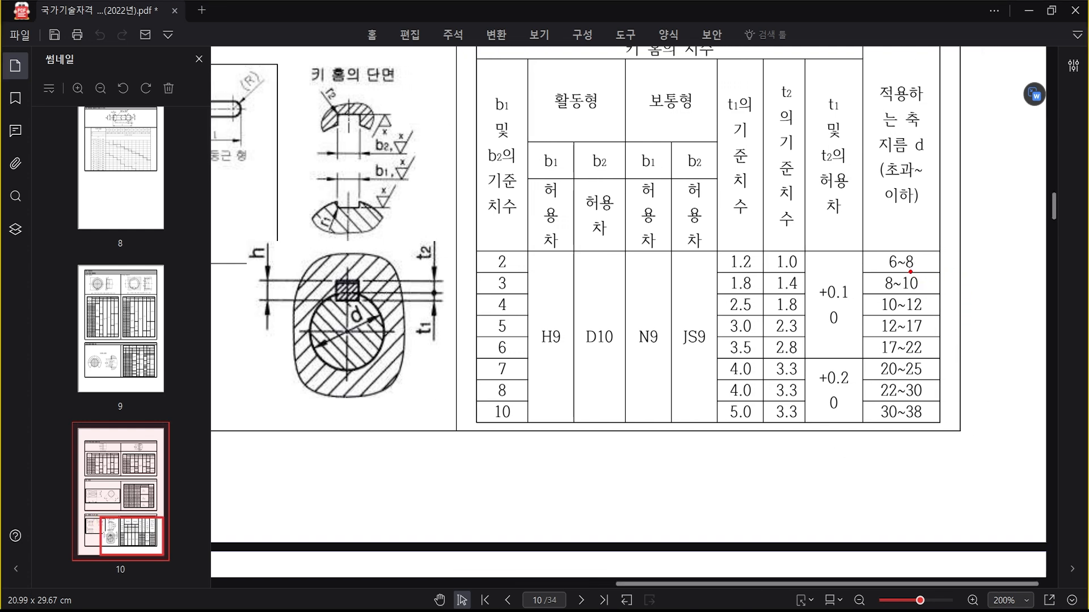
pyautogui.moveTo(899, 268)
pyautogui.keyDown('ctrl'); pyautogui.mouseDown()
pyautogui.moveTo(926, 295)
pyautogui.moveTo(941, 271)
pyautogui.mouseUp(); pyautogui.keyUp('ctrl')
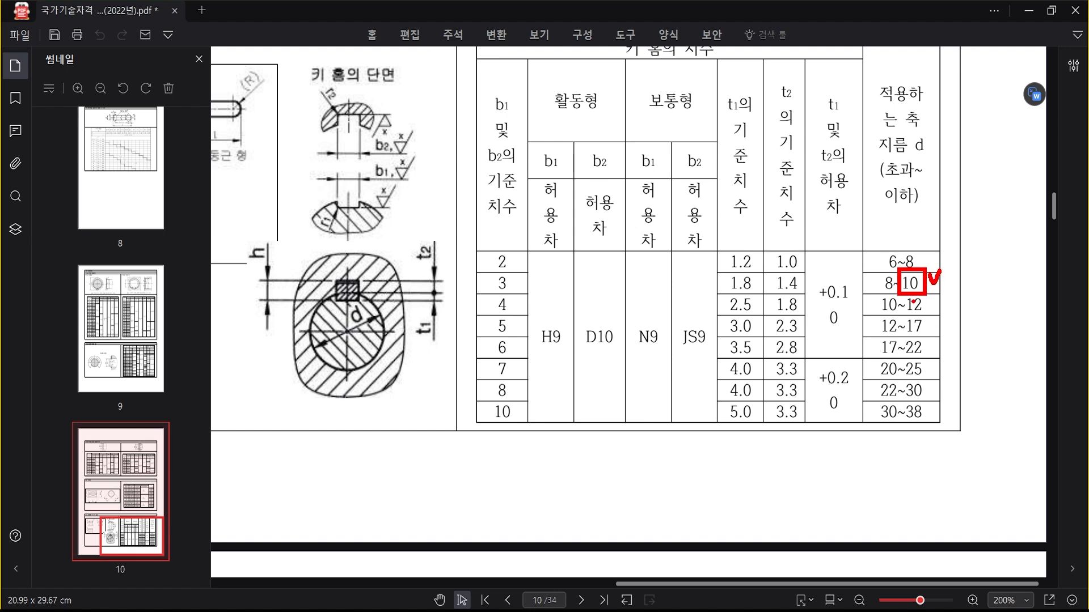
pyautogui.moveTo(883, 297); pyautogui.dragTo(877, 312)
pyautogui.moveTo(898, 283); pyautogui.dragTo(807, 280)
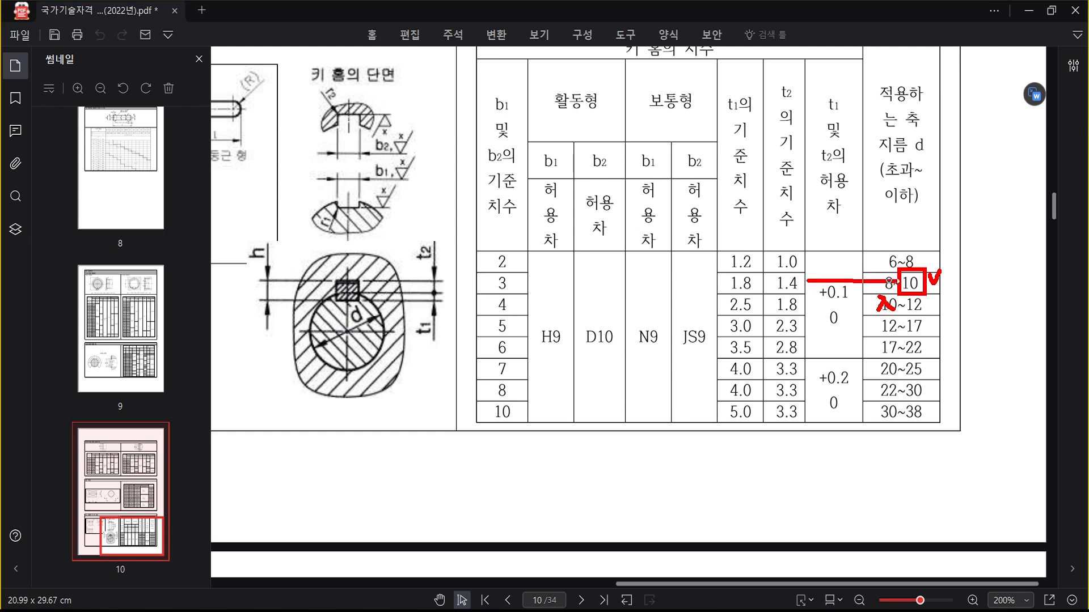
pyautogui.moveTo(830, 280); pyautogui.dragTo(785, 280)
pyautogui.click(773, 277)
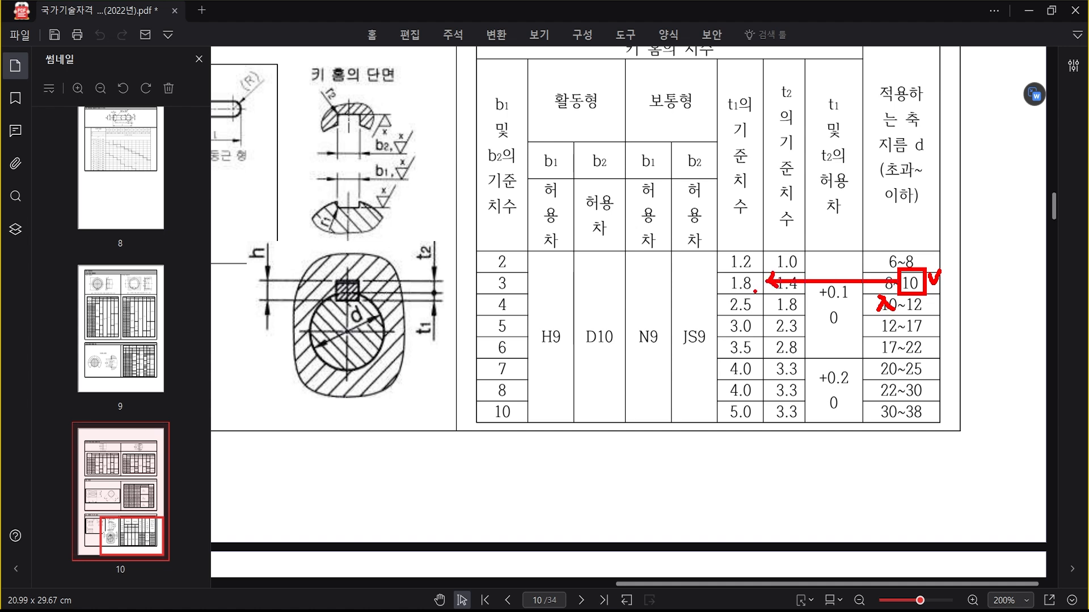
pyautogui.moveTo(717, 266); pyautogui.dragTo(763, 296)
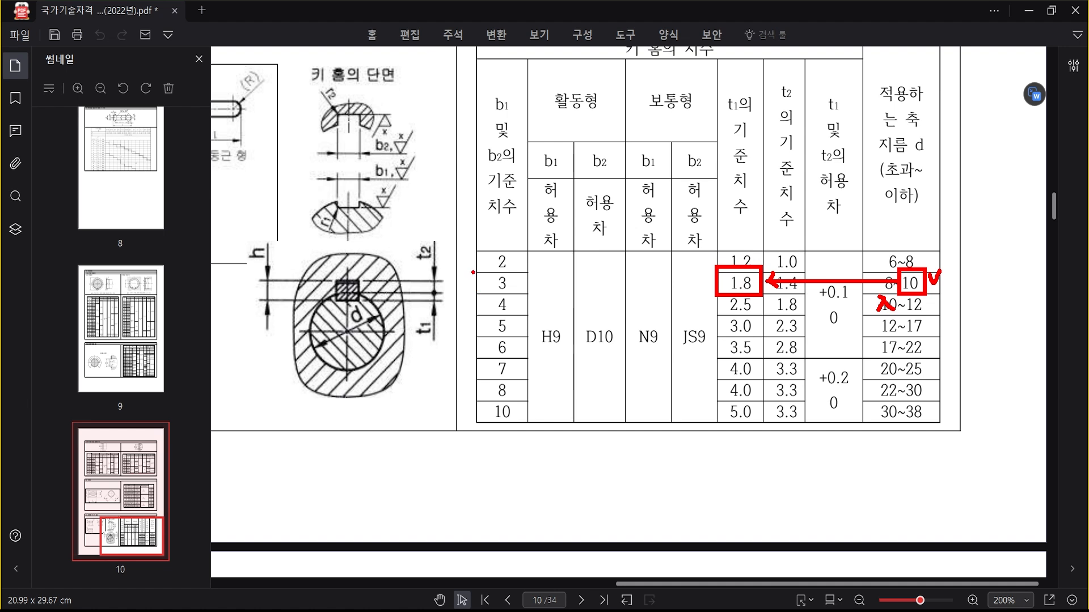
pyautogui.moveTo(475, 271); pyautogui.dragTo(529, 296)
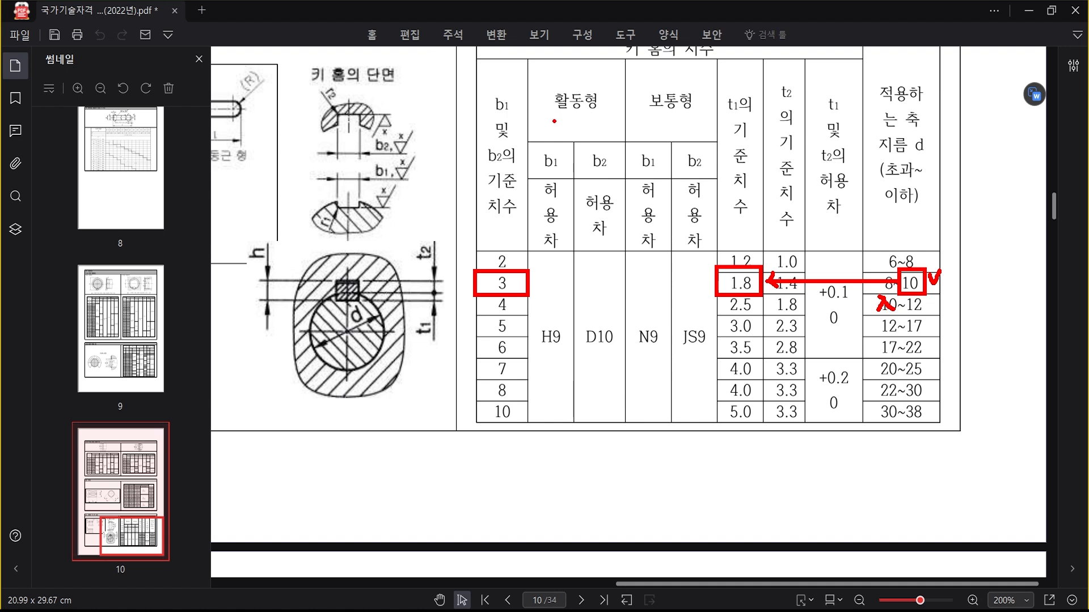
# Draw a round-ended keyway over the table with end centre lines and begin its width marking.
pyautogui.moveTo(554, 117)
pyautogui.mouseDown()
pyautogui.moveTo(614, 116)
pyautogui.moveTo(638, 132)
pyautogui.moveTo(594, 146)
pyautogui.moveTo(546, 140)
pyautogui.moveTo(559, 109)
pyautogui.mouseUp()
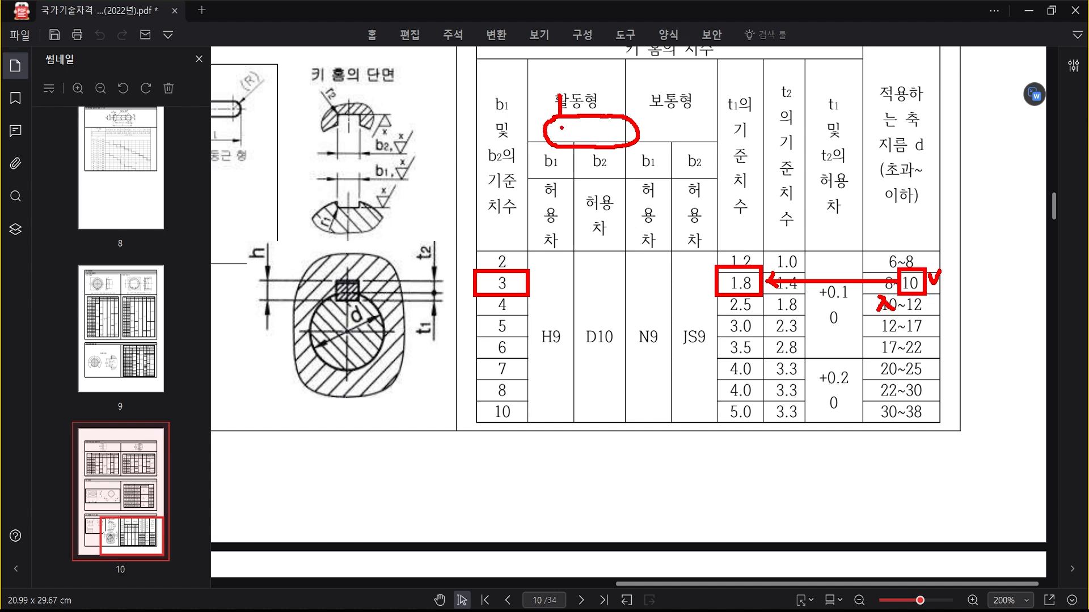
pyautogui.moveTo(564, 148); pyautogui.dragTo(563, 182)
pyautogui.moveTo(623, 157); pyautogui.dragTo(625, 184)
pyautogui.moveTo(630, 118); pyautogui.dragTo(687, 117)
pyautogui.click(681, 123)
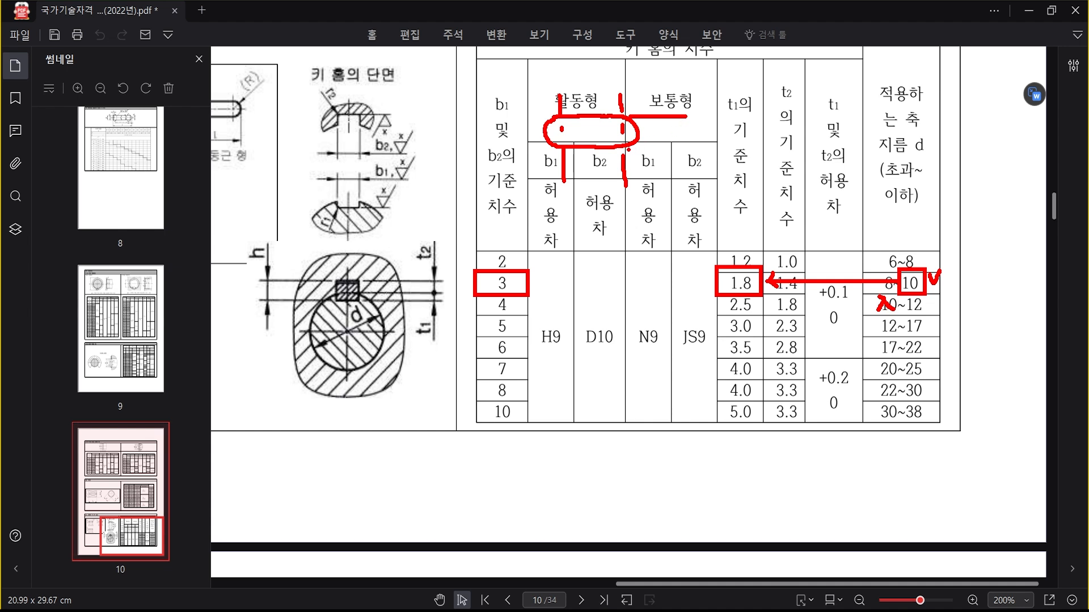
# Mark the drawn keyway's width as 3 and its end-centre distance as 1.5, circling both centre lines.
pyautogui.moveTo(628, 149)
pyautogui.mouseDown()
pyautogui.moveTo(690, 144)
pyautogui.moveTo(641, 193)
pyautogui.moveTo(640, 246)
pyautogui.mouseUp()
pyautogui.click(677, 137)
pyautogui.click(635, 211)
pyautogui.moveTo(626, 192)
pyautogui.mouseDown()
pyautogui.moveTo(626, 247)
pyautogui.moveTo(675, 215)
pyautogui.mouseUp()
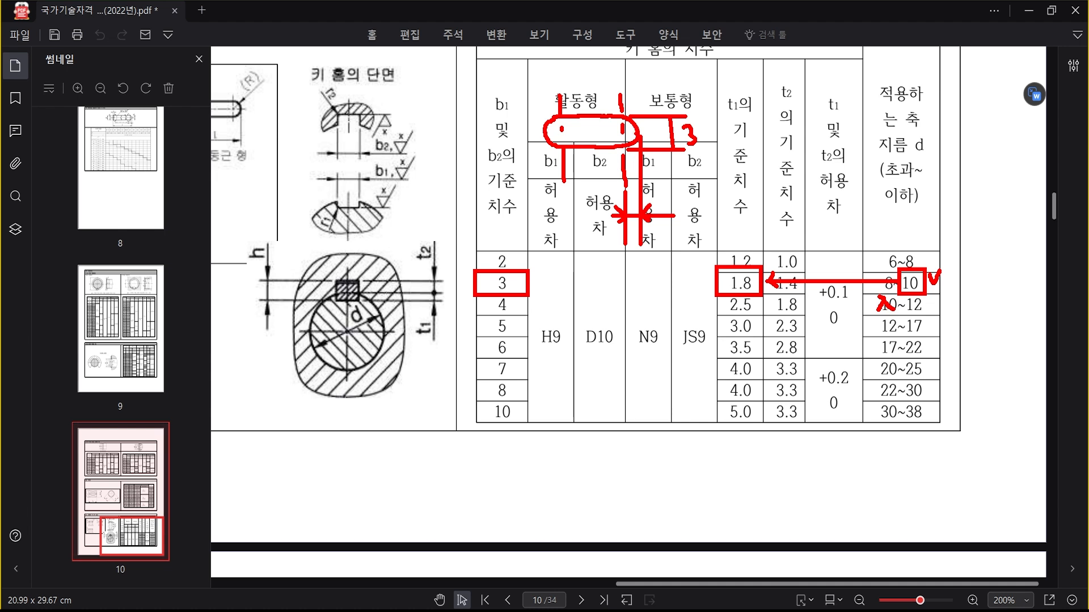
pyautogui.moveTo(661, 192)
pyautogui.mouseDown()
pyautogui.moveTo(664, 205)
pyautogui.moveTo(685, 204)
pyautogui.moveTo(675, 216)
pyautogui.moveTo(695, 198)
pyautogui.moveTo(691, 220)
pyautogui.mouseUp()
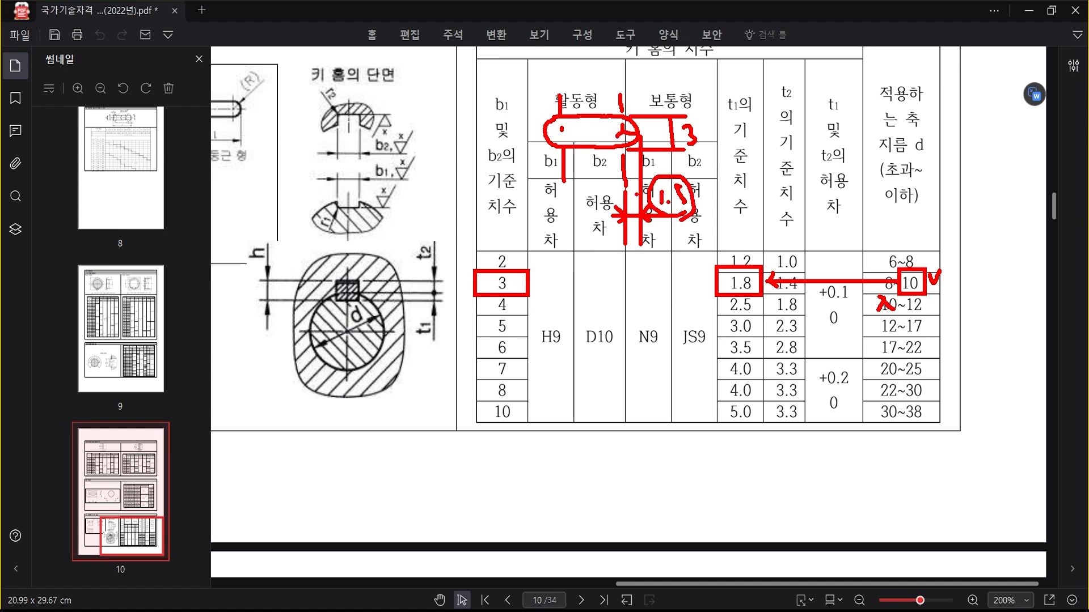
pyautogui.moveTo(622, 159); pyautogui.dragTo(627, 177)
pyautogui.moveTo(562, 164); pyautogui.dragTo(570, 178)
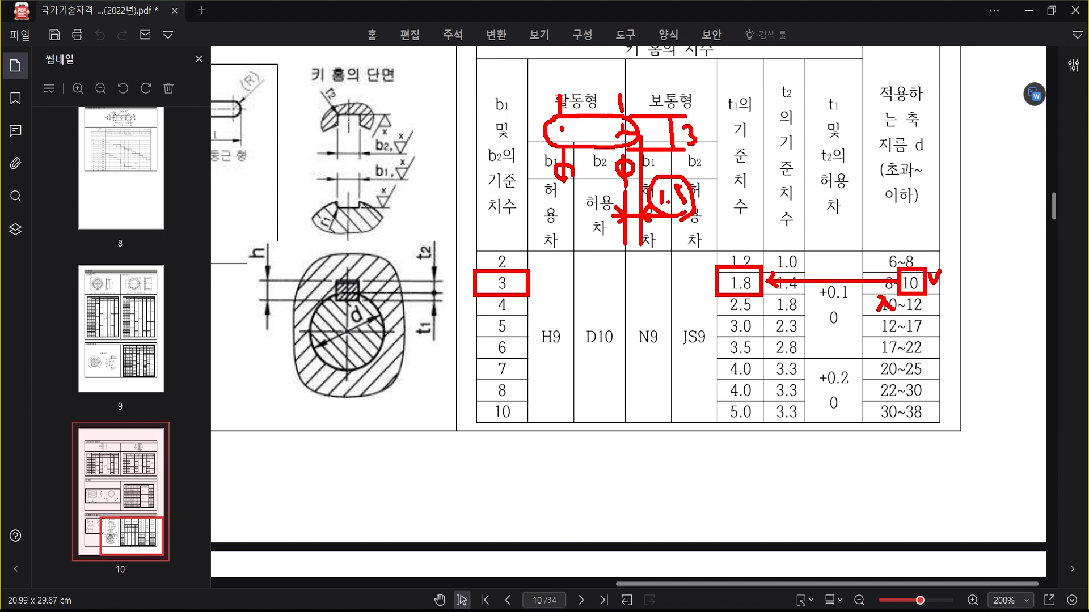
# Clear the drawn marks and highlight the t1 value 1.8 and the b1 value 3 in the 8~10 row.
pyautogui.moveTo(512, 262)
pyautogui.mouseDown()
pyautogui.moveTo(521, 279)
pyautogui.moveTo(537, 251)
pyautogui.mouseUp()
pyautogui.press('Escape')
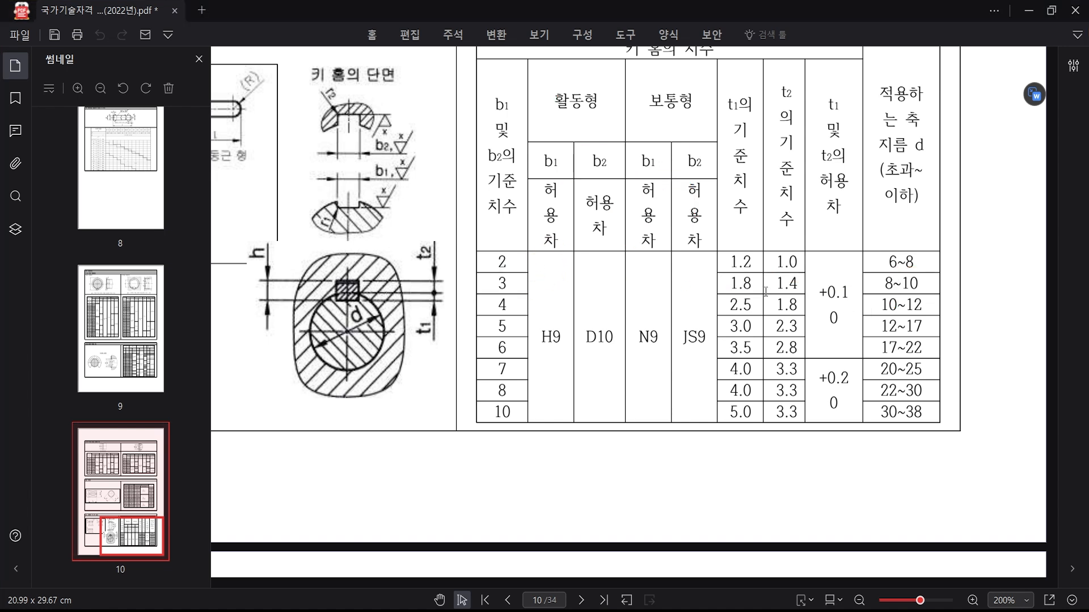
pyautogui.doubleClick(748, 284)
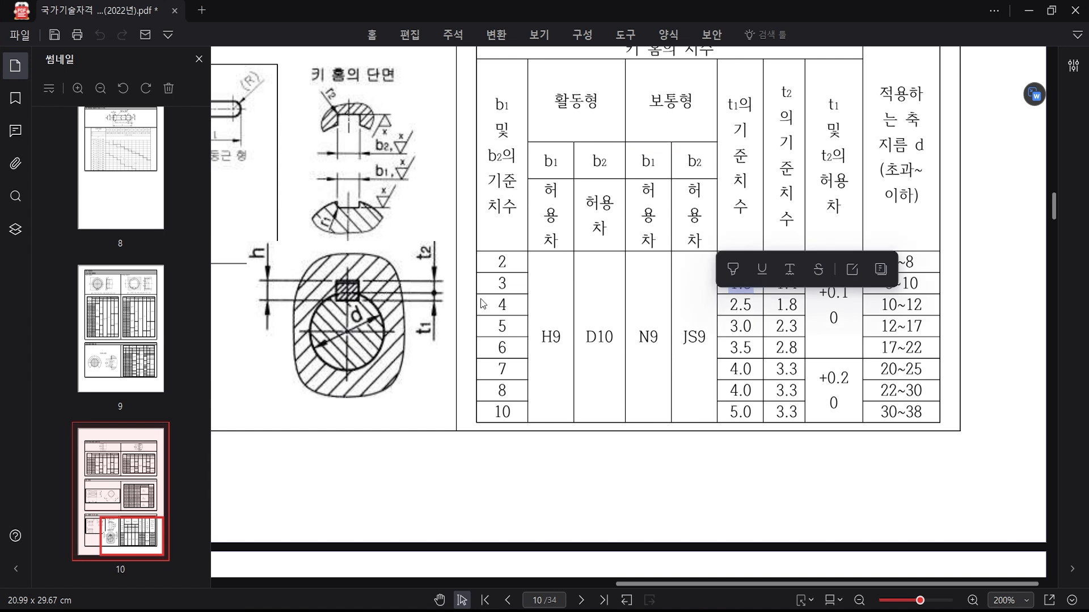
pyautogui.doubleClick(503, 284)
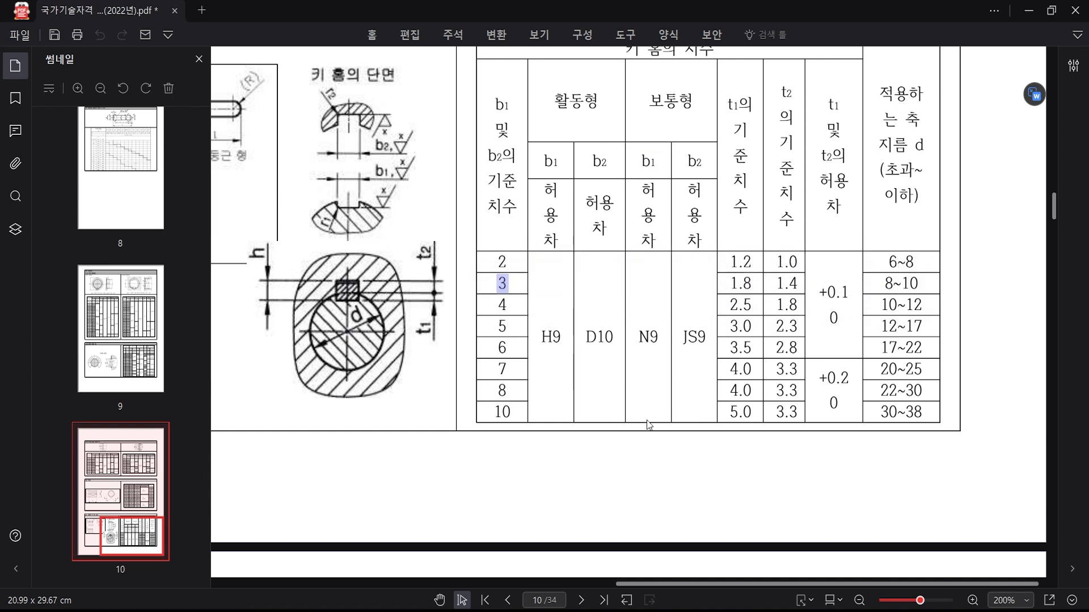
# Switch to AutoCAD and offset the middle shaft section's upper edge 1.8 downward for the keyway depth.
pyautogui.hotkey('alt', 'Tab')
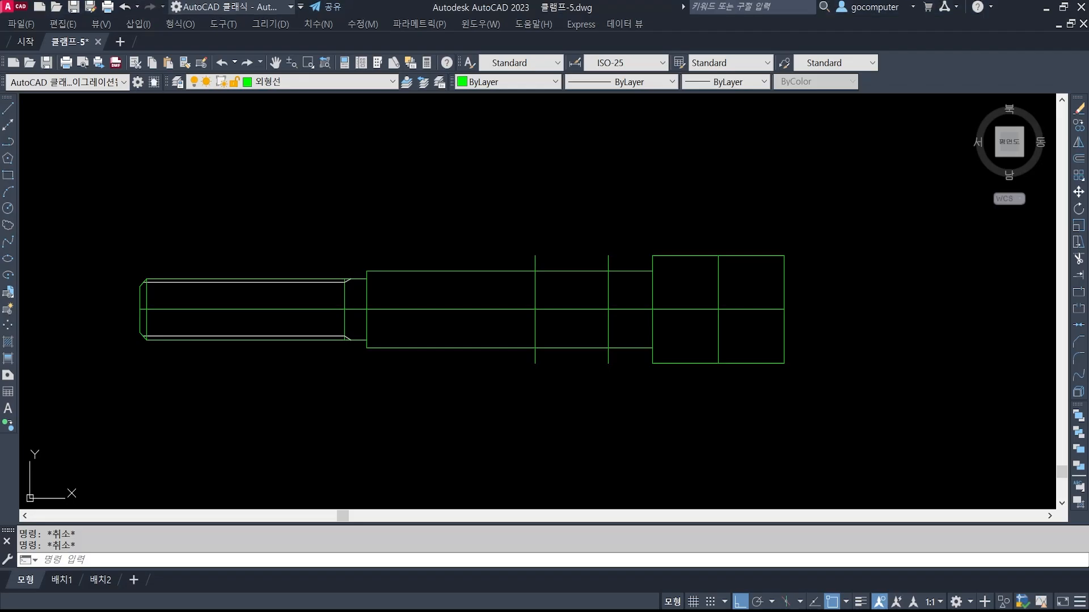
pyautogui.scroll(4, 564, 264)
pyautogui.write('o')
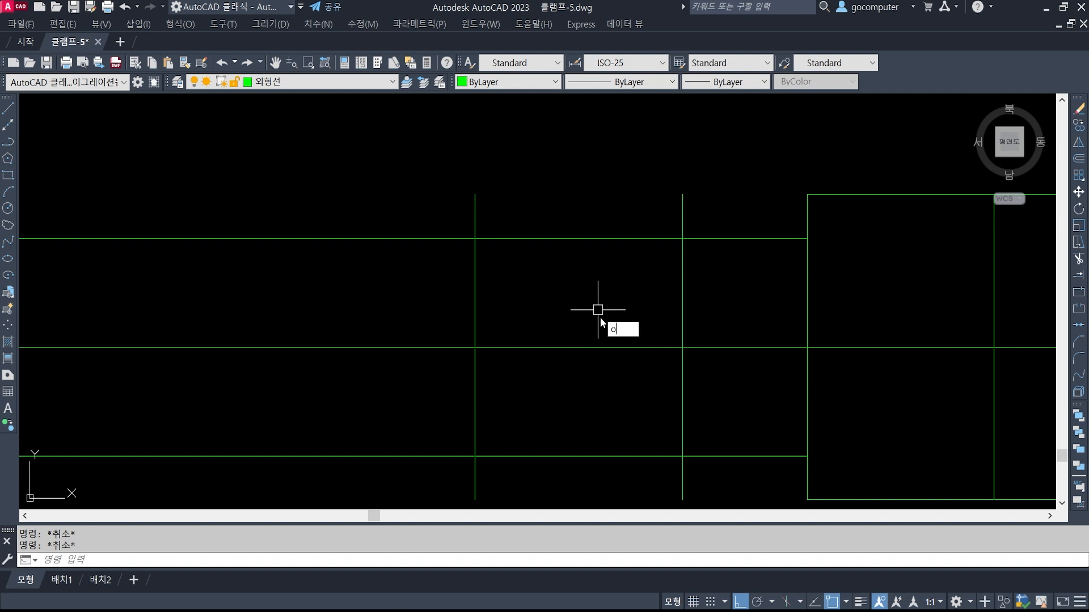
pyautogui.press('Return')
pyautogui.write('1.')
pyautogui.press('Return')
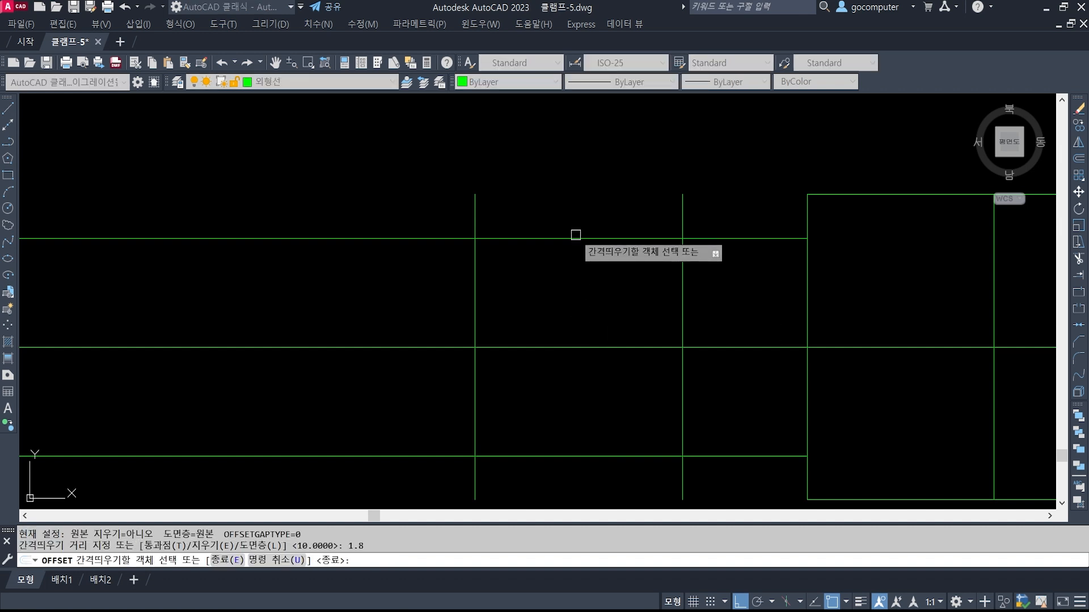
pyautogui.click(575, 238)
pyautogui.click(757, 265)
pyautogui.press('Return')
# Trim the vertical lines and the offset depth line to leave only the rectangular keyway outline below the shaft's upper edge.
pyautogui.write('tr')
pyautogui.press('Return')
pyautogui.click(724, 296)
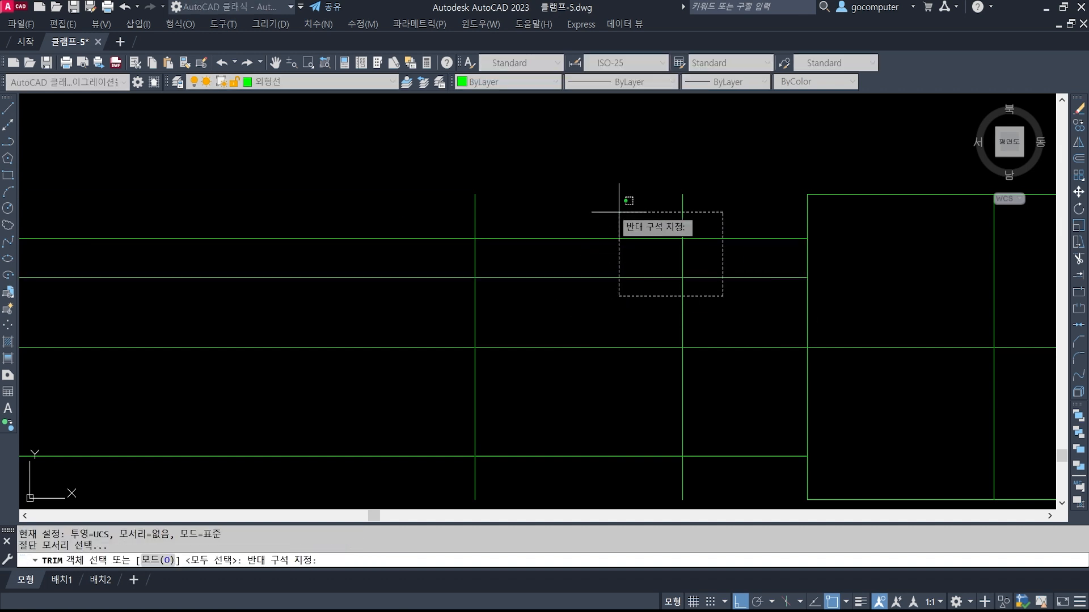
pyautogui.click(623, 199)
pyautogui.click(565, 290)
pyautogui.click(429, 223)
pyautogui.press('Return')
pyautogui.click(475, 218)
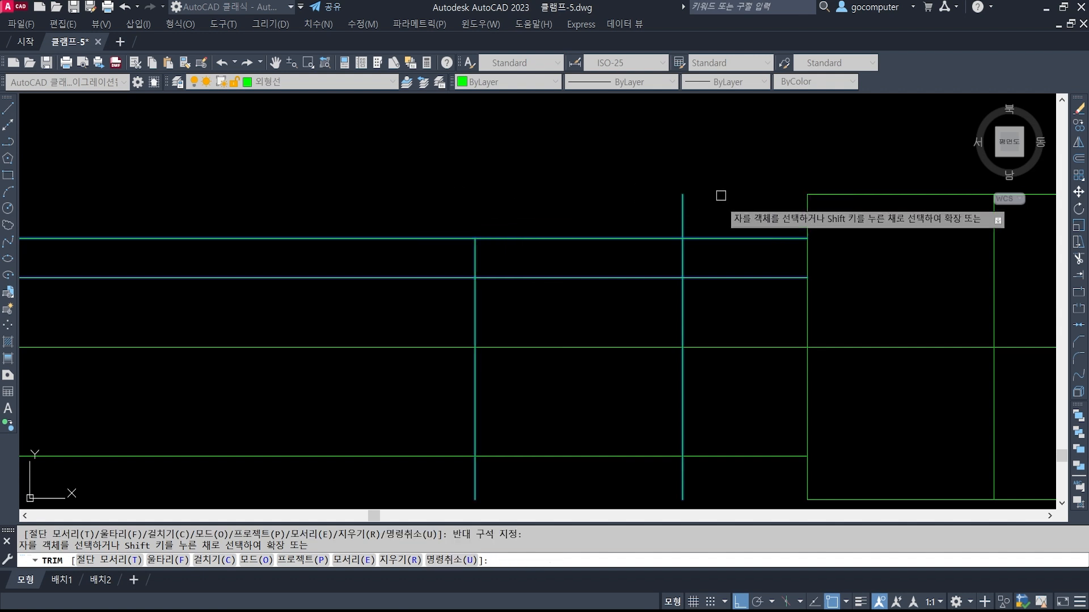
pyautogui.click(682, 209)
pyautogui.click(742, 277)
pyautogui.moveTo(713, 309); pyautogui.dragTo(448, 283)
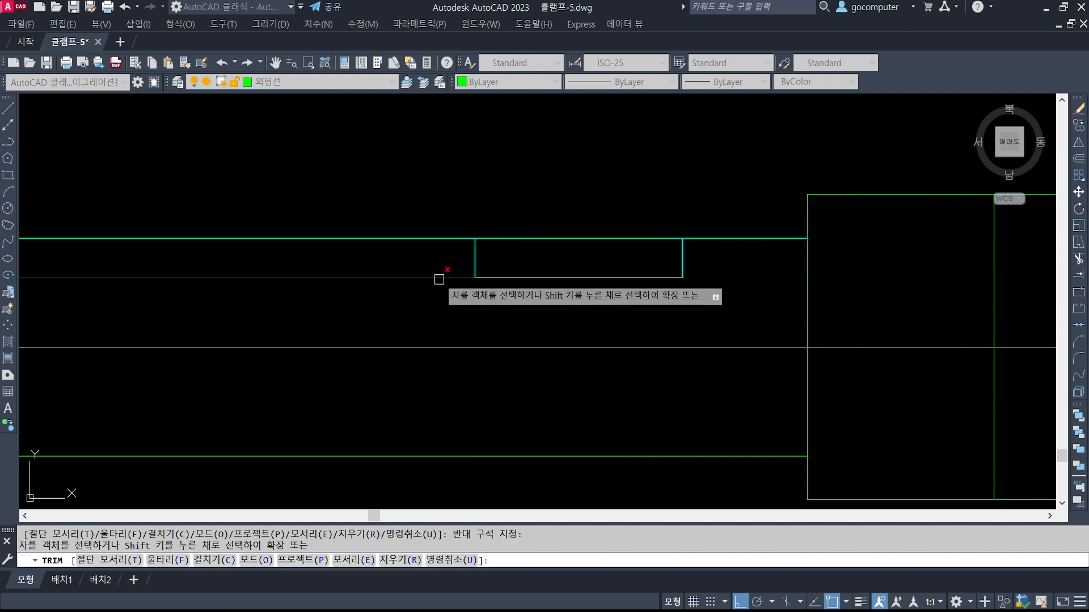
pyautogui.click(453, 277)
pyautogui.press('Return')
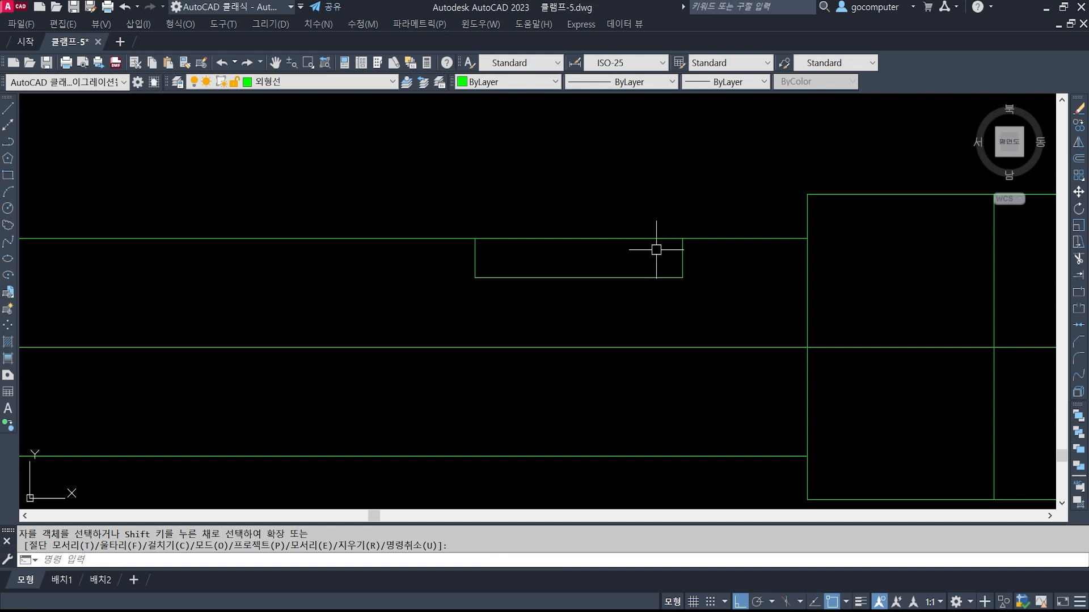
# Offset both end lines of the keyway 1.5 inward to locate the centres of its rounded ends.
pyautogui.write('o')
pyautogui.press('Return')
pyautogui.write('1')
pyautogui.write('5')
pyautogui.press('Return')
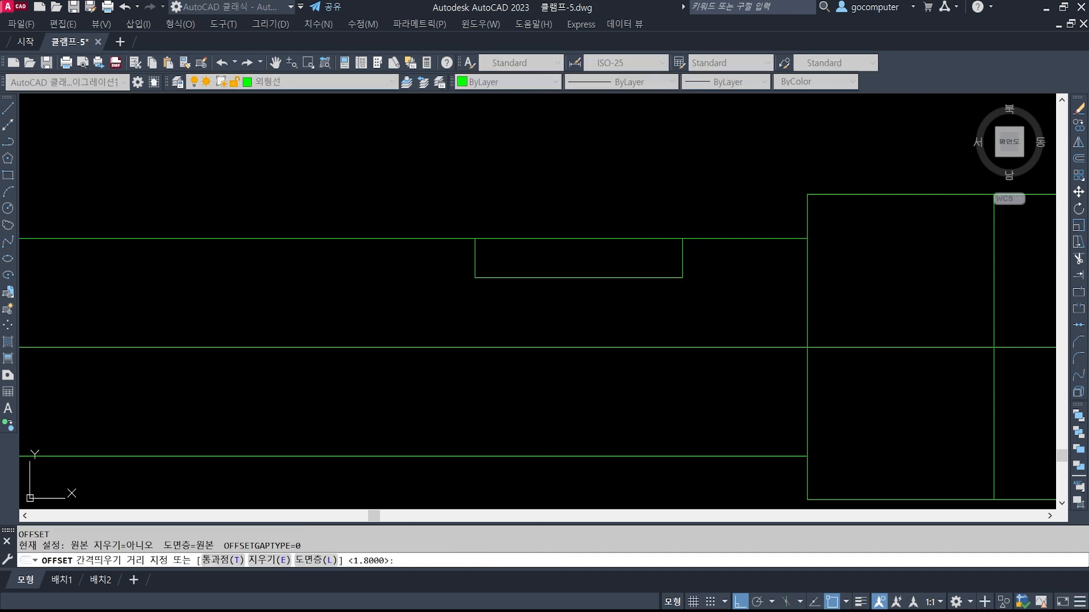
pyautogui.click(682, 255)
pyautogui.click(630, 192)
pyautogui.click(475, 258)
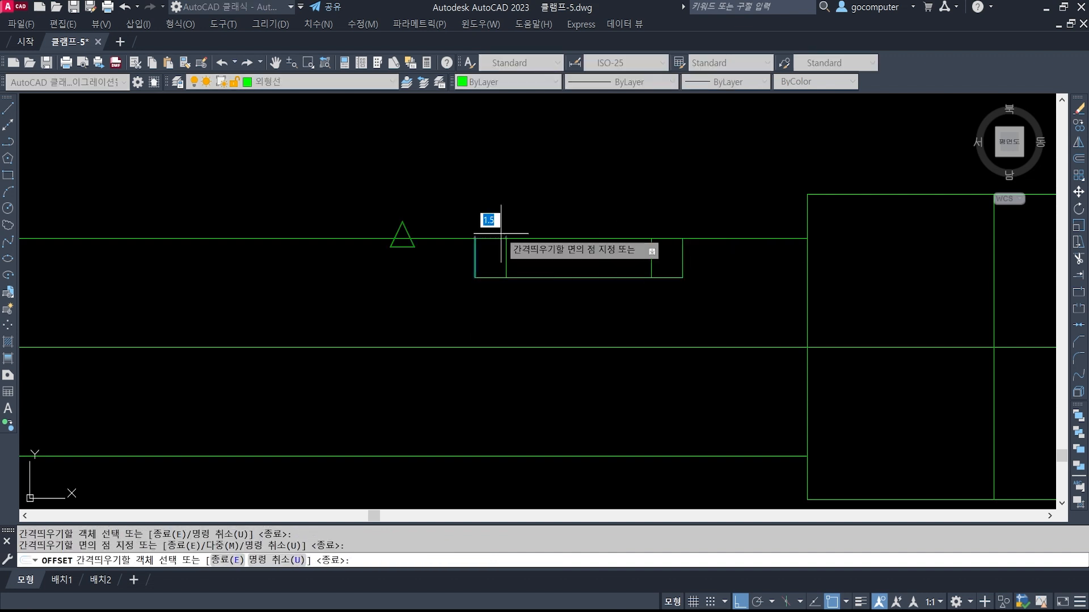
pyautogui.click(539, 209)
pyautogui.press('Return')
# Lengthen the two inner keyway lines by 3 at both their upper and lower ends.
pyautogui.click(651, 249)
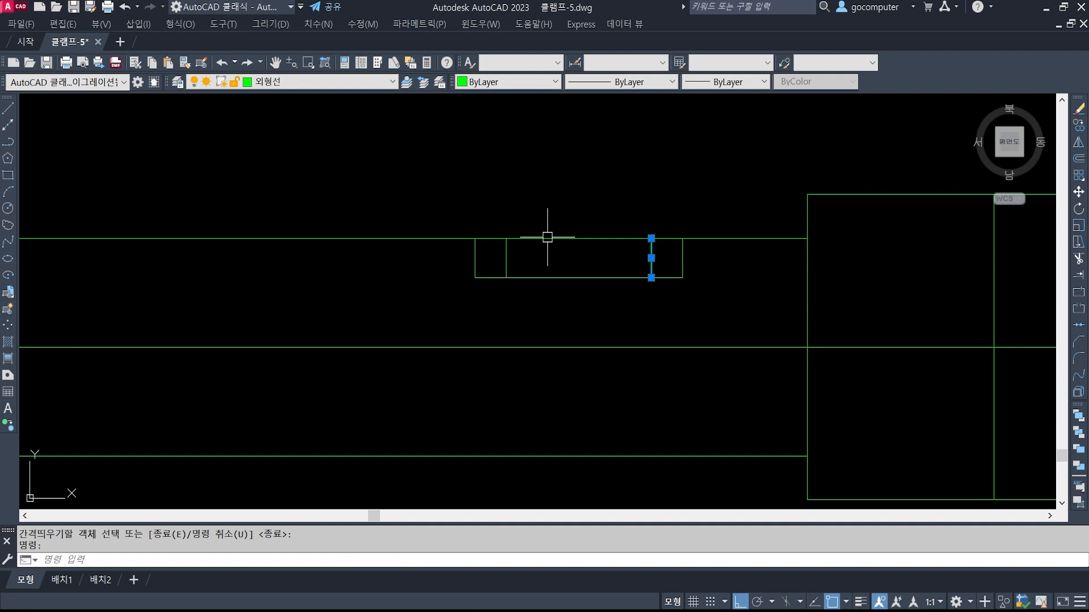
pyautogui.click(504, 258)
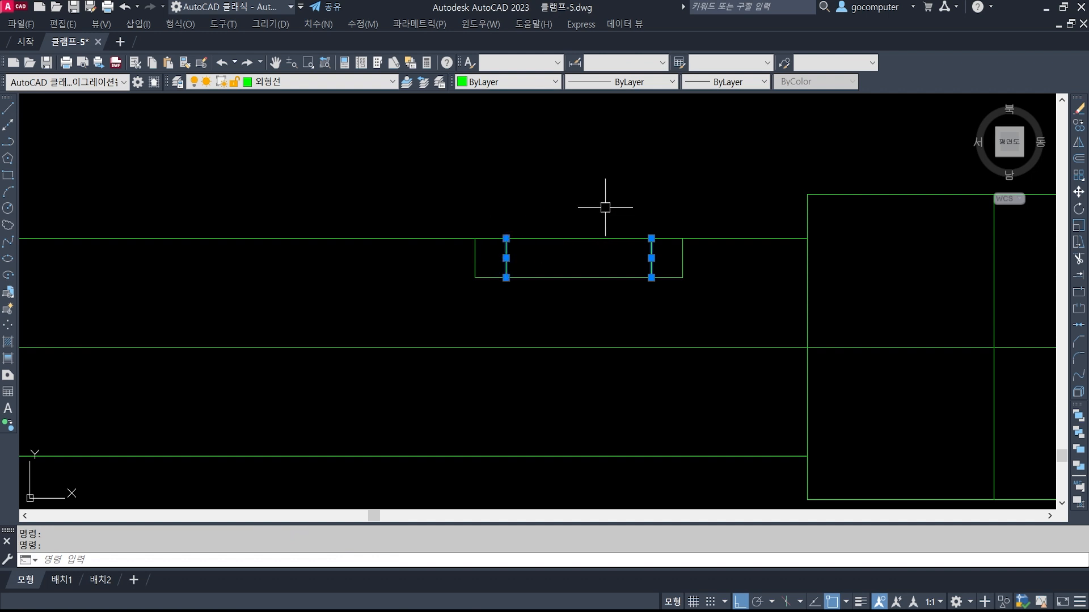
pyautogui.press('Escape')
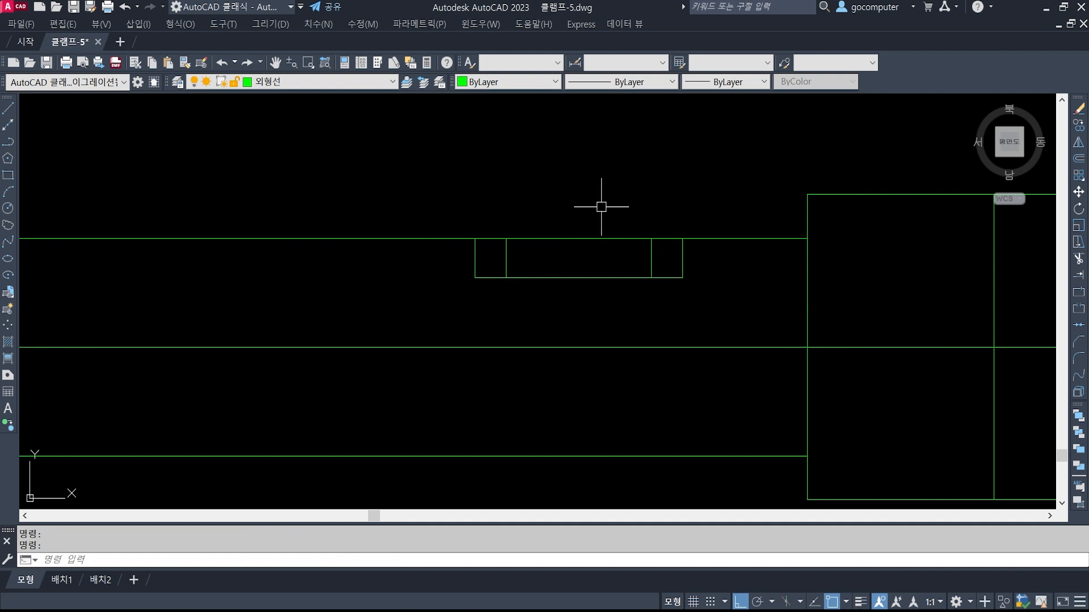
pyautogui.write('len')
pyautogui.press('Return')
pyautogui.write('de')
pyautogui.press('Return')
pyautogui.write('3')
pyautogui.press('Return')
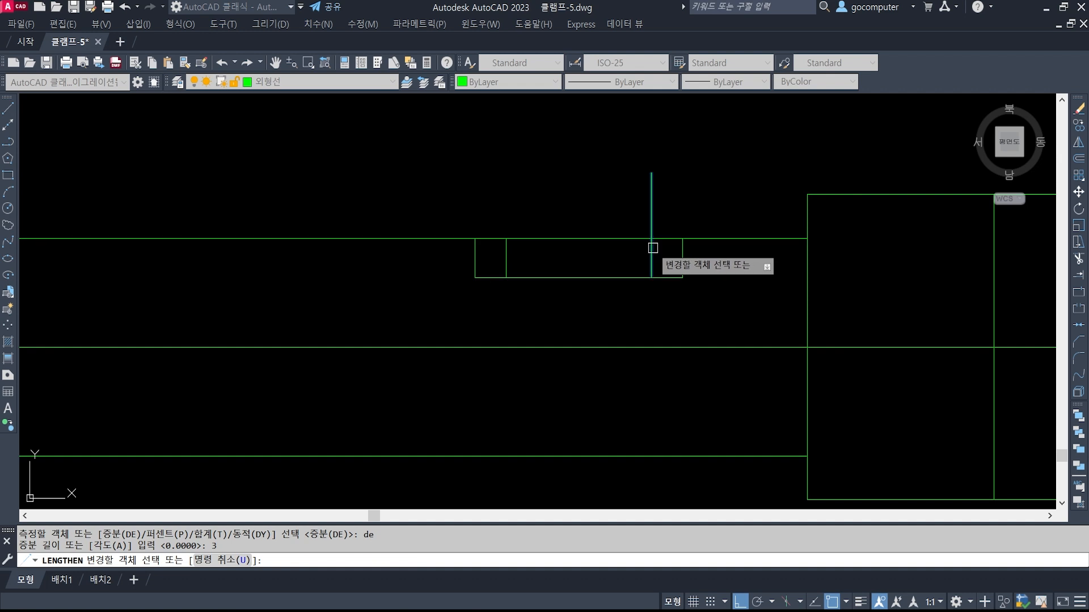
pyautogui.click(652, 248)
pyautogui.click(651, 258)
pyautogui.click(503, 246)
pyautogui.click(509, 267)
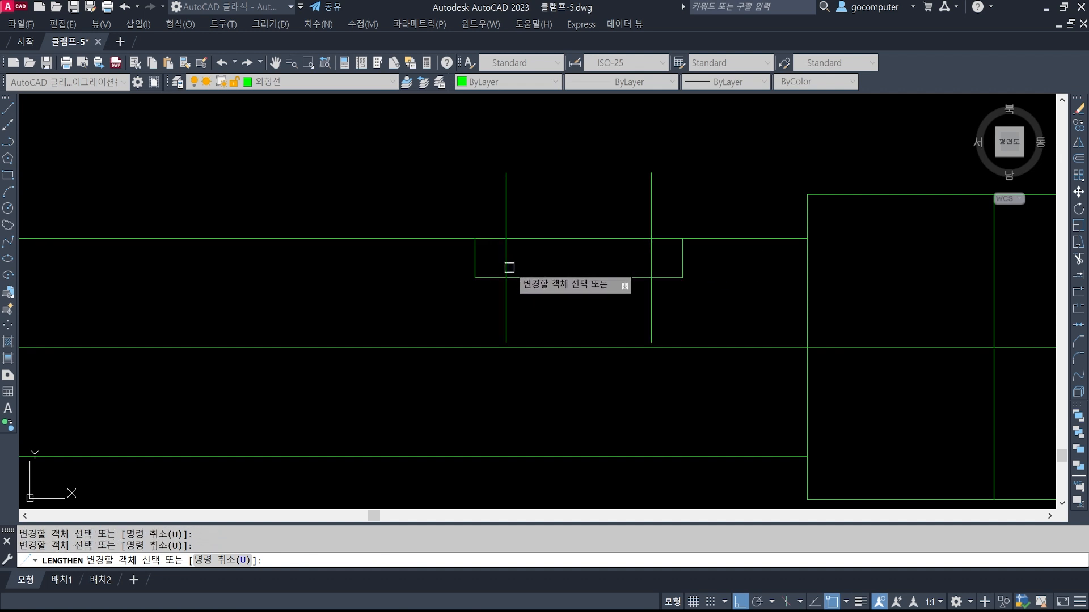
pyautogui.press('Return')
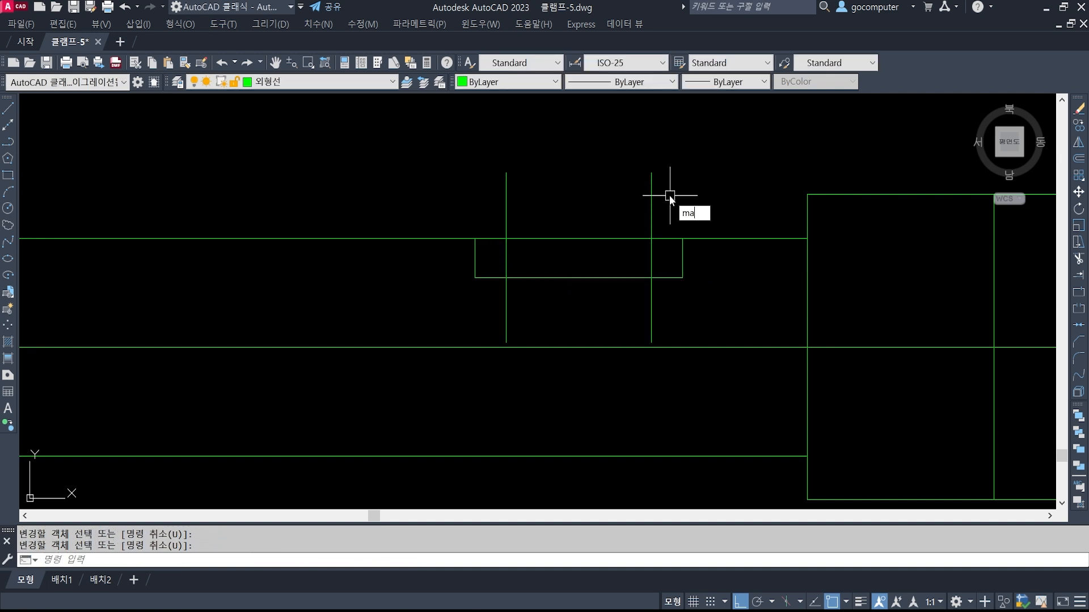
# Match the two lengthened keyway lines to the properties of an existing red centre line in the bushing views.
pyautogui.write('ma')
pyautogui.press('Return')
pyautogui.scroll(-8, 717, 281)
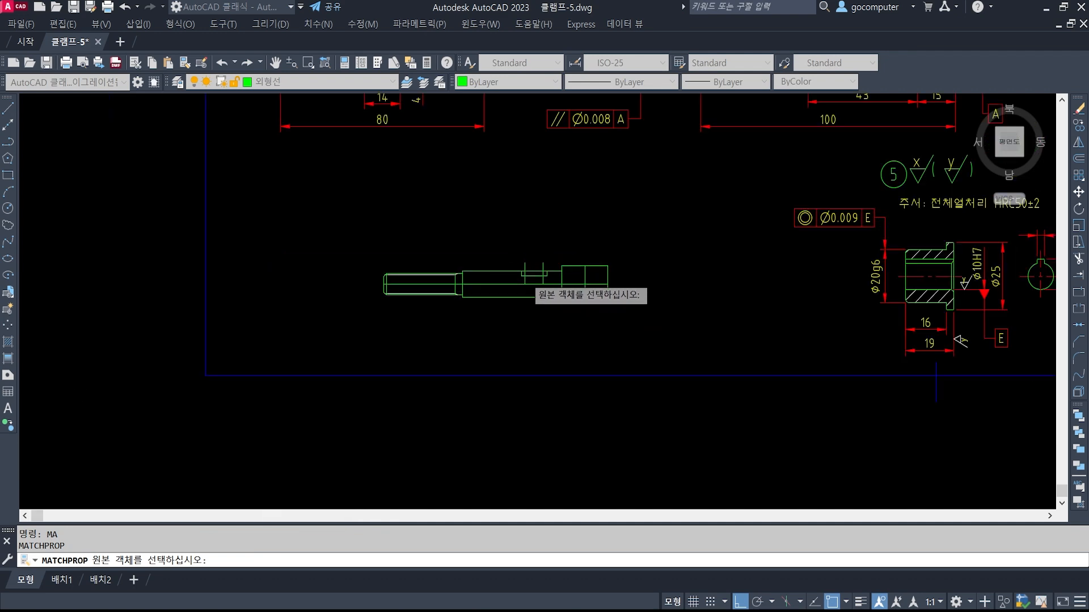
pyautogui.scroll(4, 816, 281)
pyautogui.click(858, 271)
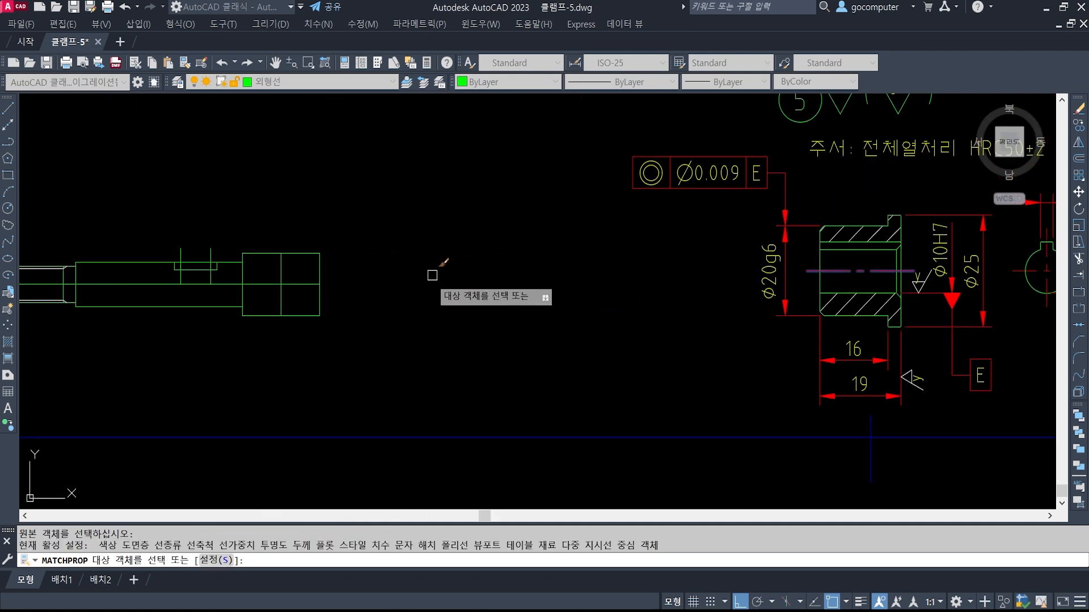
pyautogui.moveTo(703, 280); pyautogui.dragTo(488, 279, button='middle')
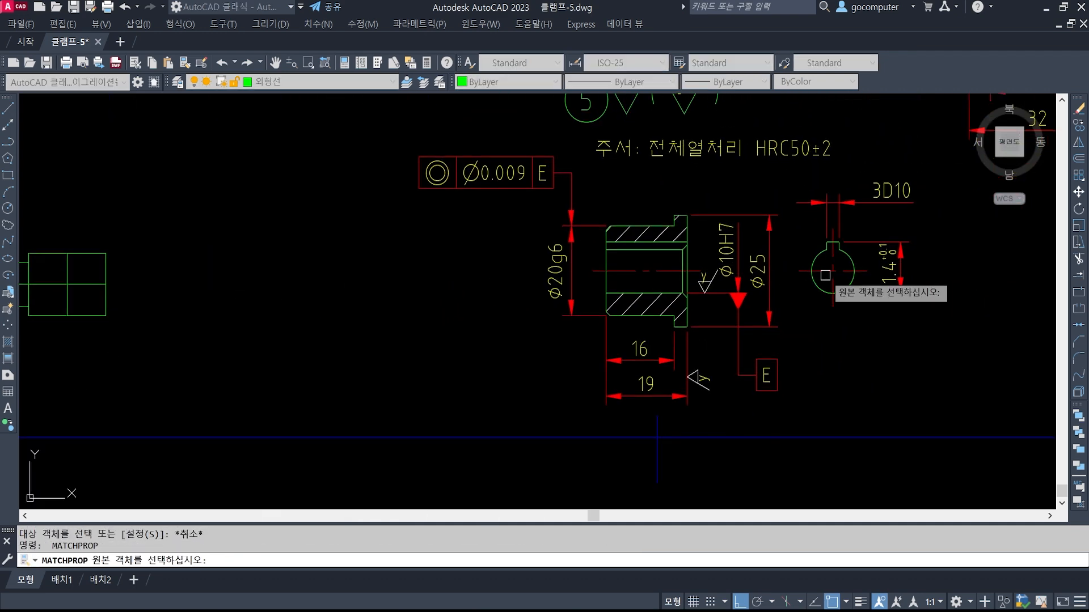
pyautogui.scroll(6, 754, 296)
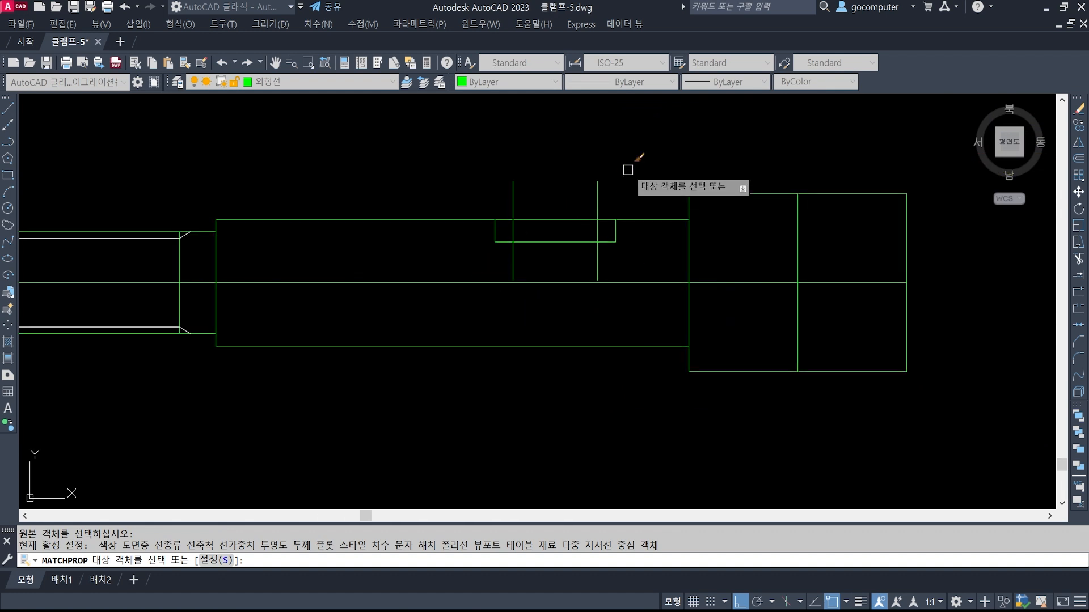
pyautogui.click(634, 190)
pyautogui.click(502, 164)
pyautogui.press('Return')
pyautogui.scroll(4, 539, 219)
pyautogui.scroll(-3, 596, 260)
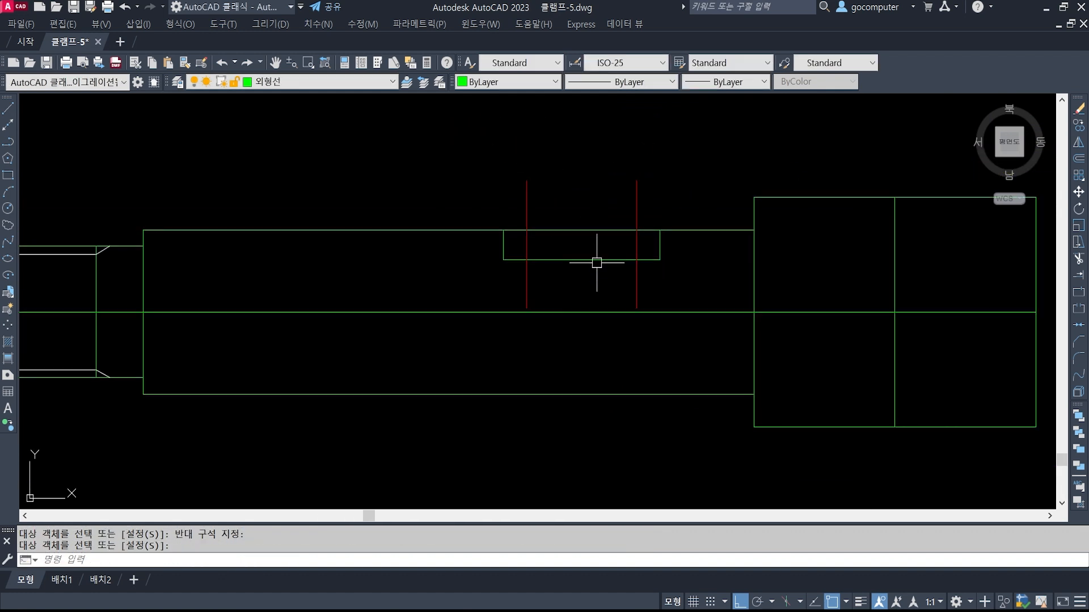
# Set the linetype scale of both keyway centre lines to 0.5.
pyautogui.scroll(1, 624, 267)
pyautogui.scroll(1, 634, 272)
pyautogui.click(695, 250)
pyautogui.click(463, 168)
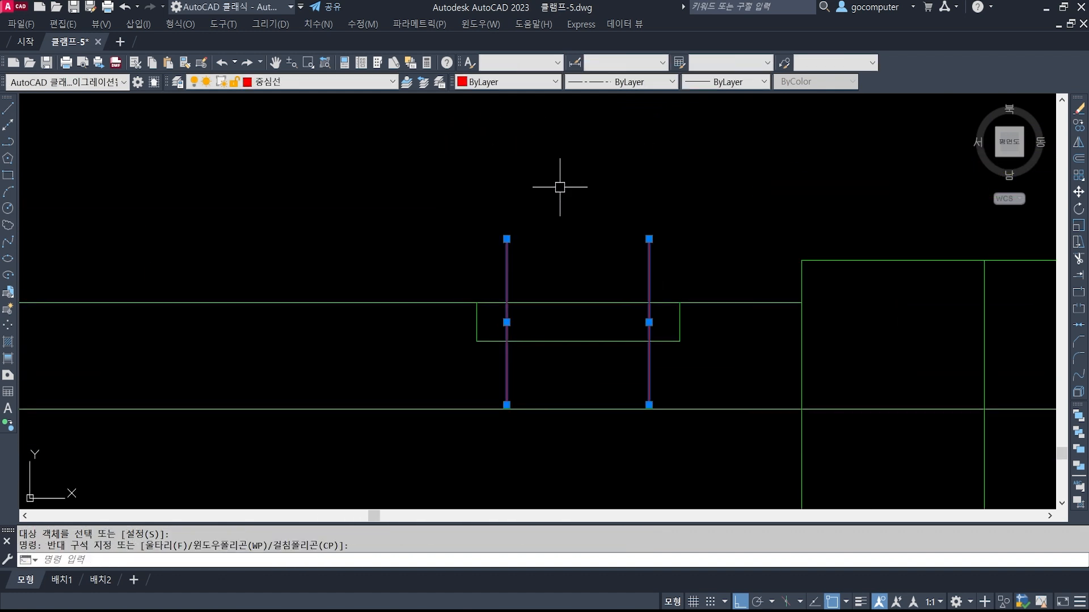
pyautogui.write('ch')
pyautogui.press('Return')
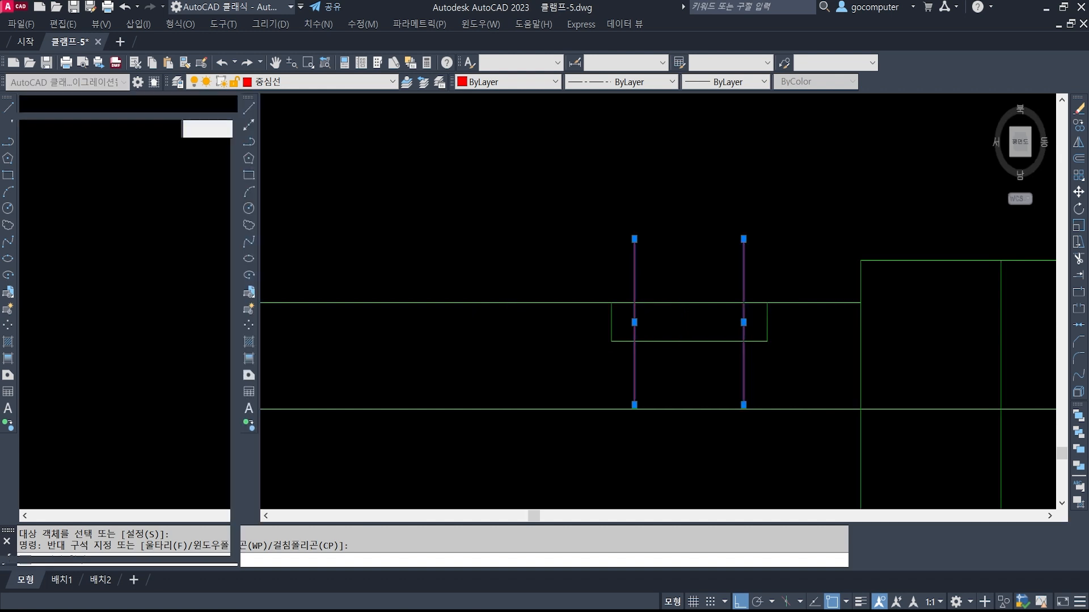
pyautogui.click(142, 211)
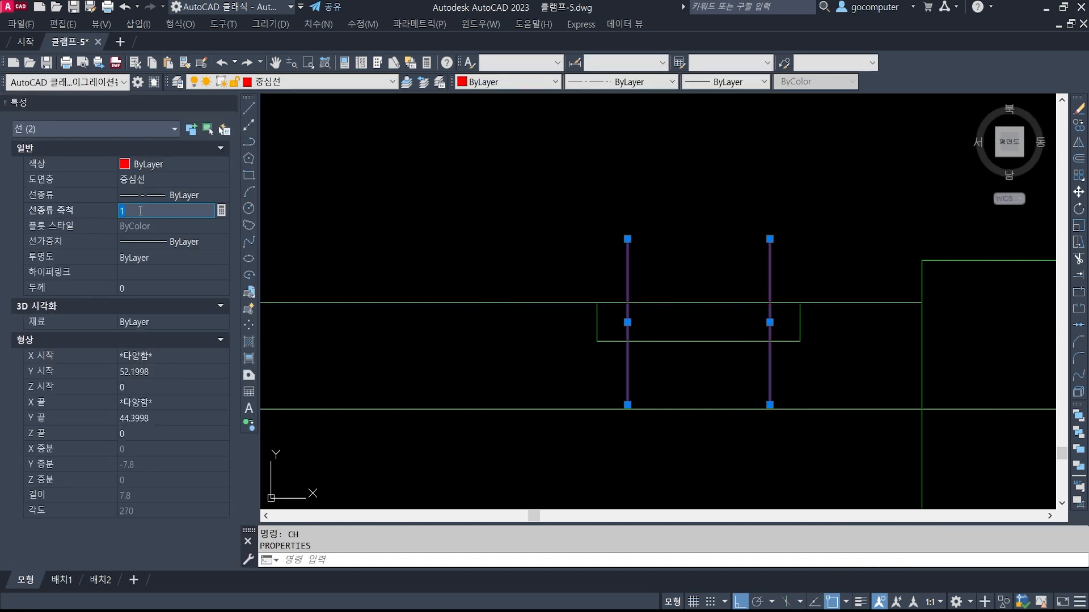
pyautogui.write('0.5')
pyautogui.press('Return')
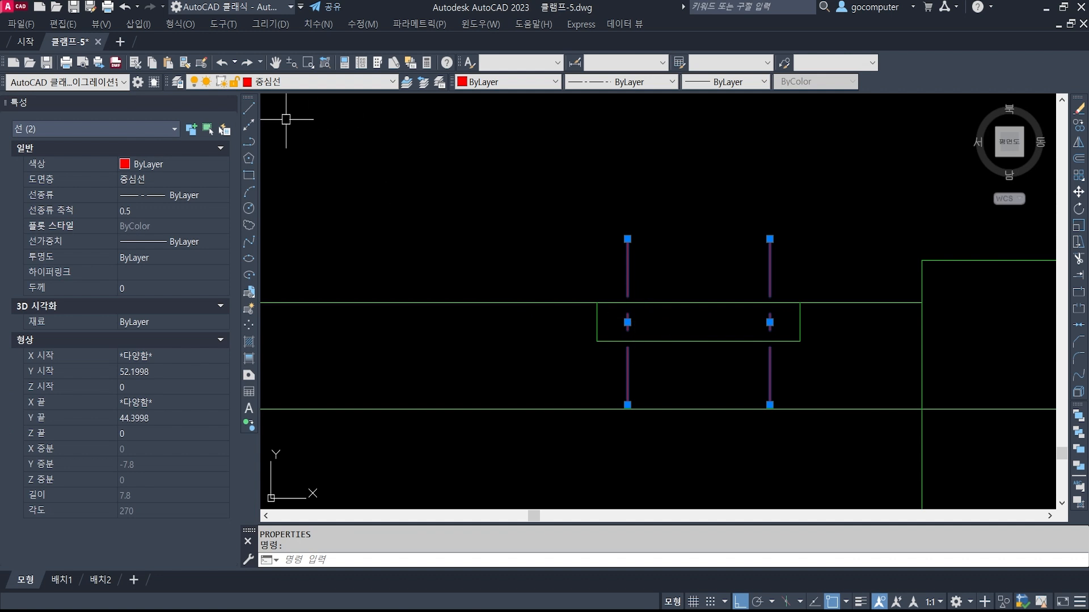
pyautogui.press('Escape')
pyautogui.press('Escape')
pyautogui.click(228, 104)
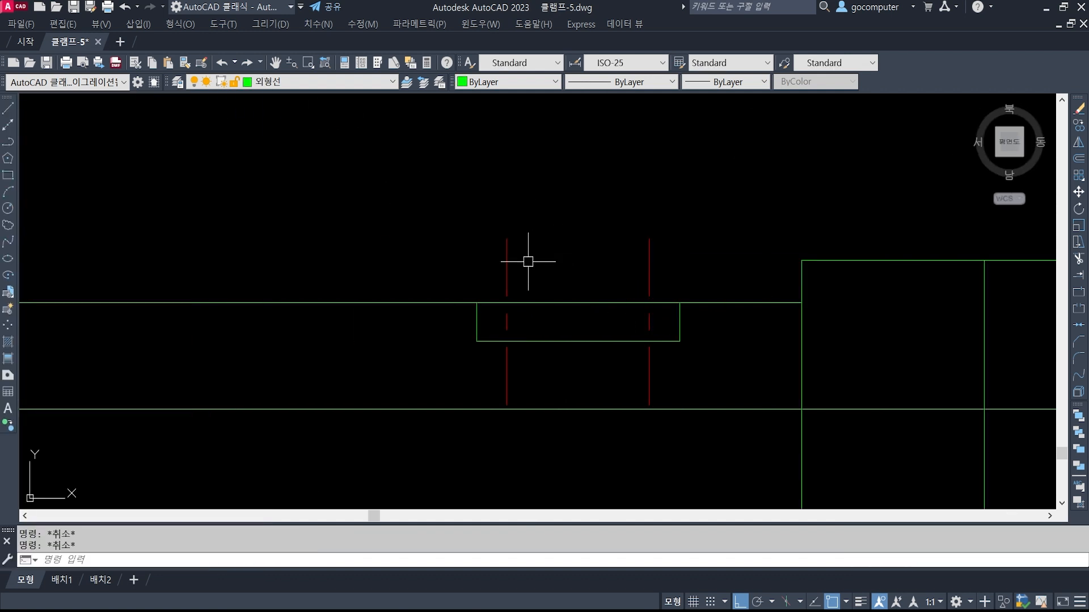
# Switch to the clamp assembly image 클램프-5.jpg and mark the width of the pin hole through the shaft's head.
pyautogui.scroll(-3, 528, 262)
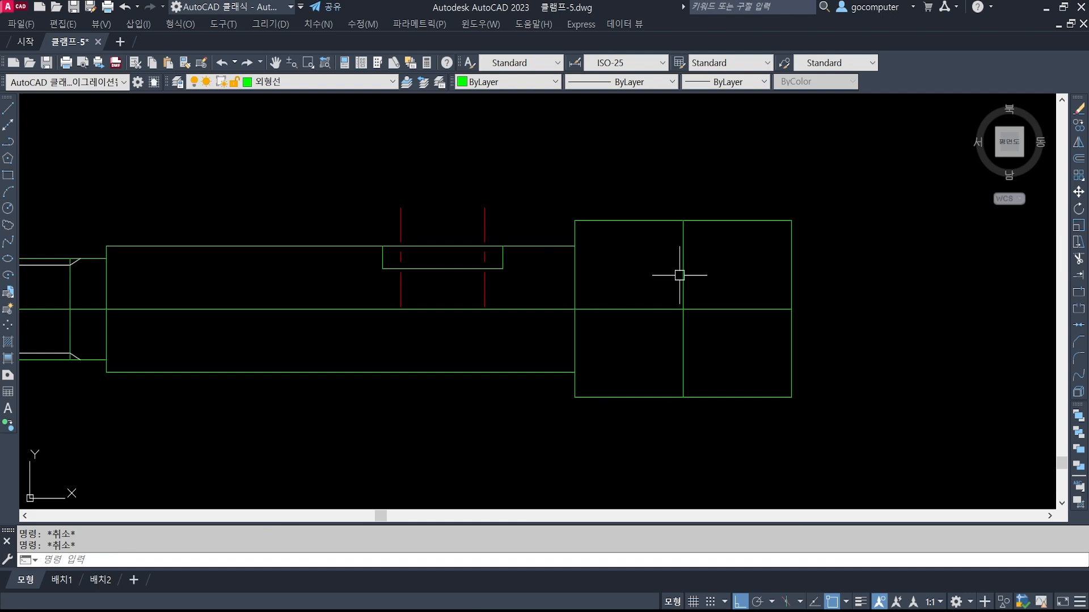
pyautogui.hotkey('alt', 'Tab')
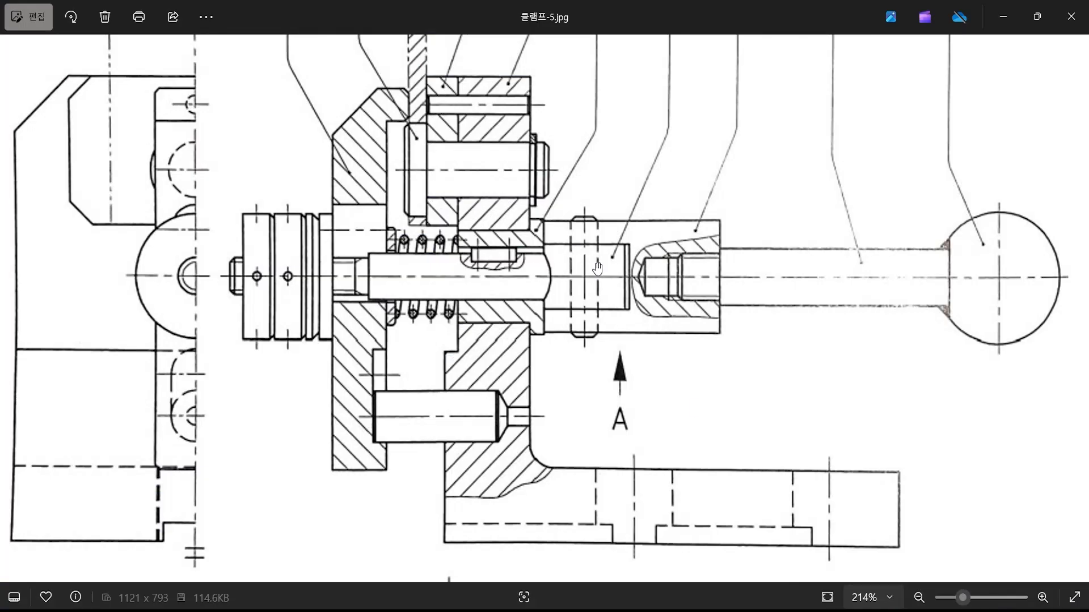
pyautogui.hotkey('ctrl', '2')
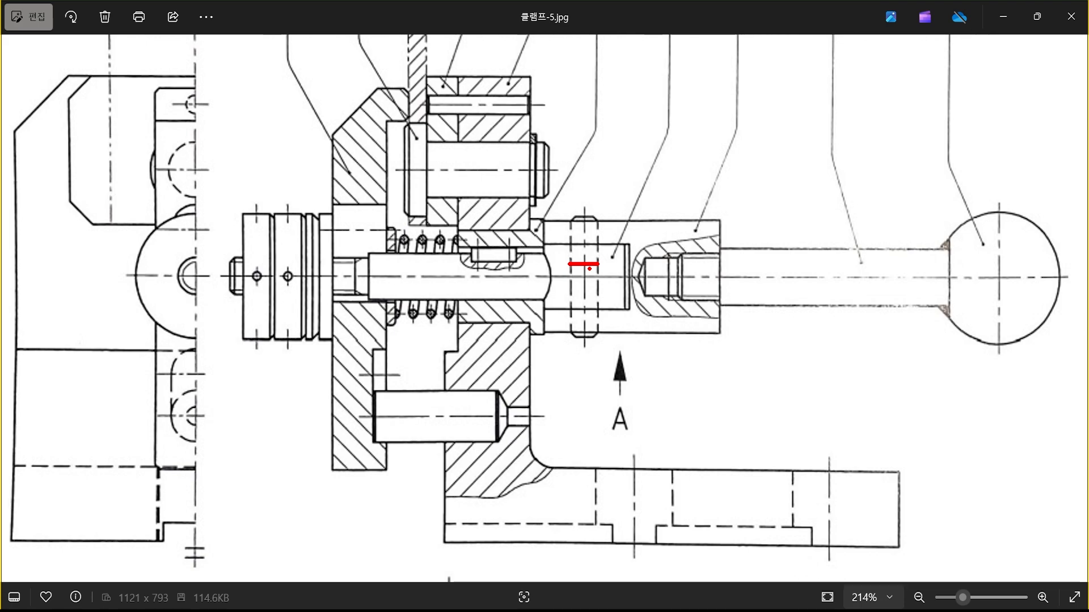
pyautogui.press('Escape')
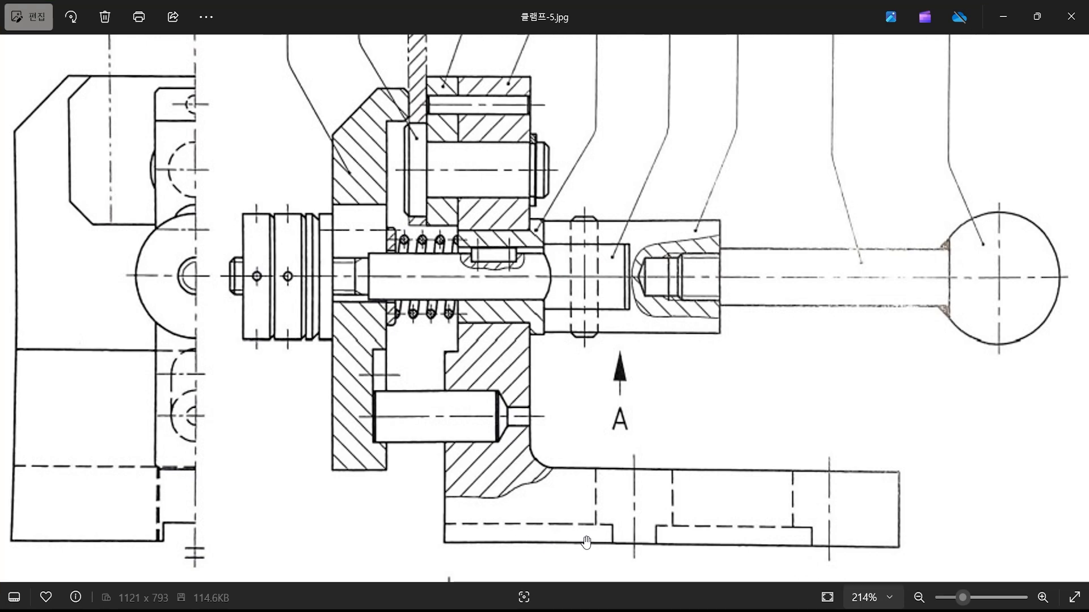
# Switch to AutoCAD and offset the middle vertical line of the shaft's head to both sides for the pin hole edges.
pyautogui.hotkey('alt', 'Tab')
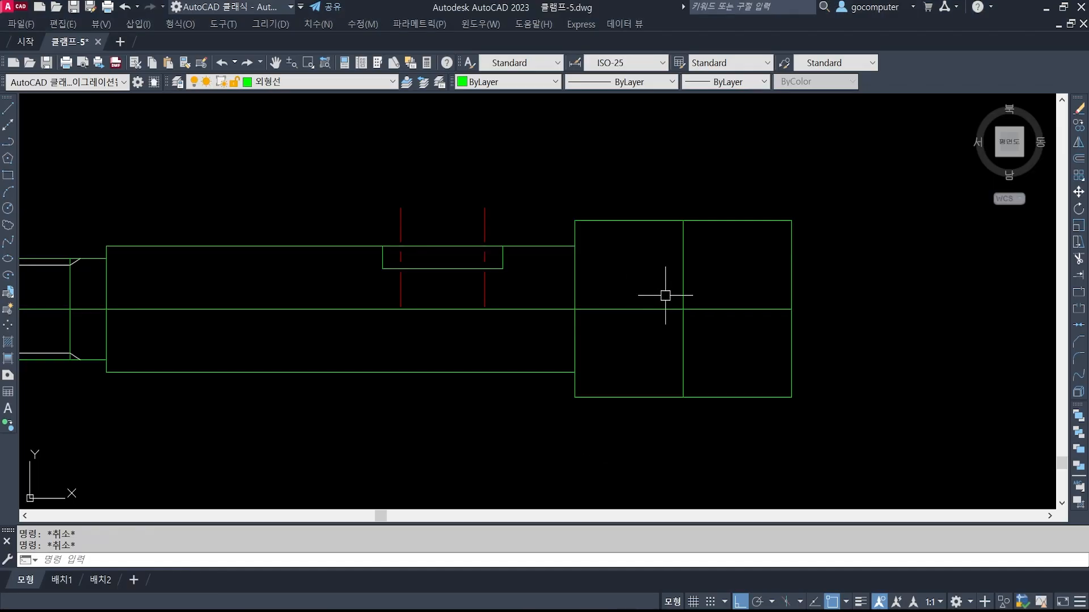
pyautogui.click(682, 262)
pyautogui.click(679, 261)
pyautogui.click(683, 272)
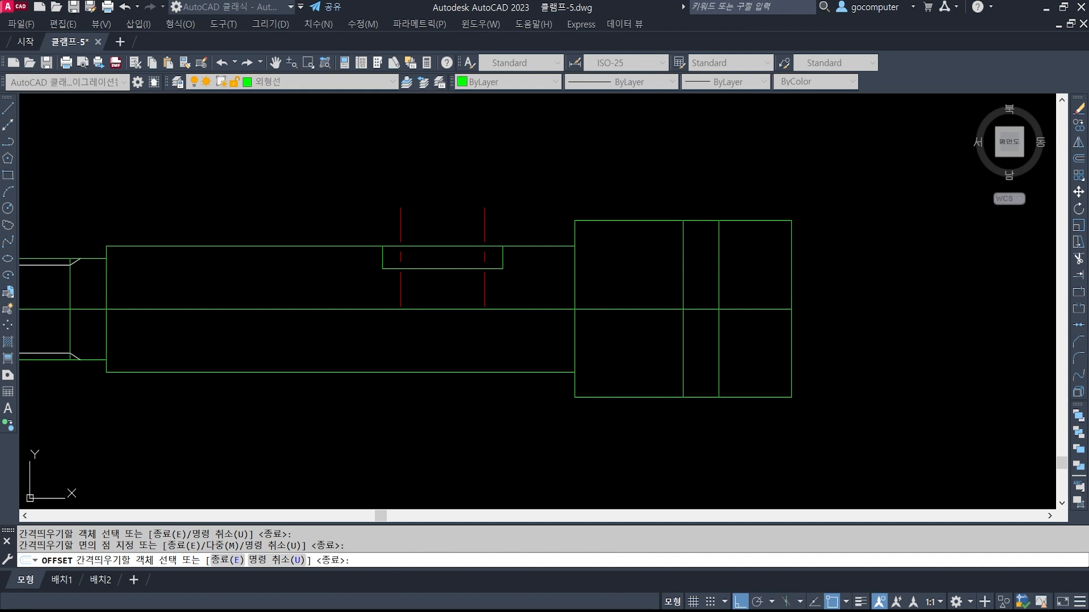
pyautogui.click(697, 296)
pyautogui.press('Return')
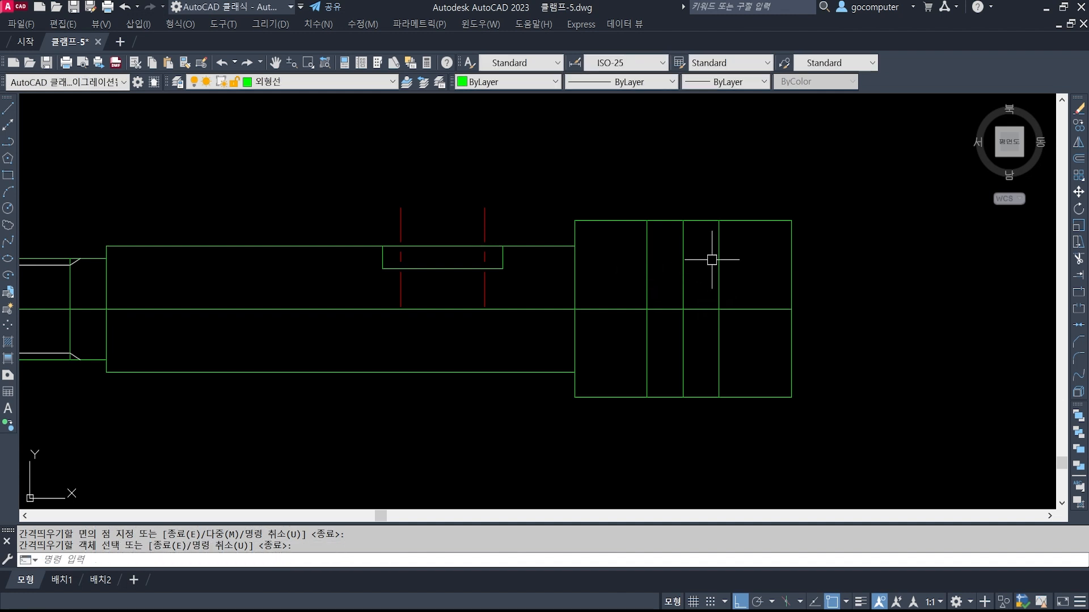
pyautogui.click(685, 268)
pyautogui.press('Escape')
pyautogui.press('Escape')
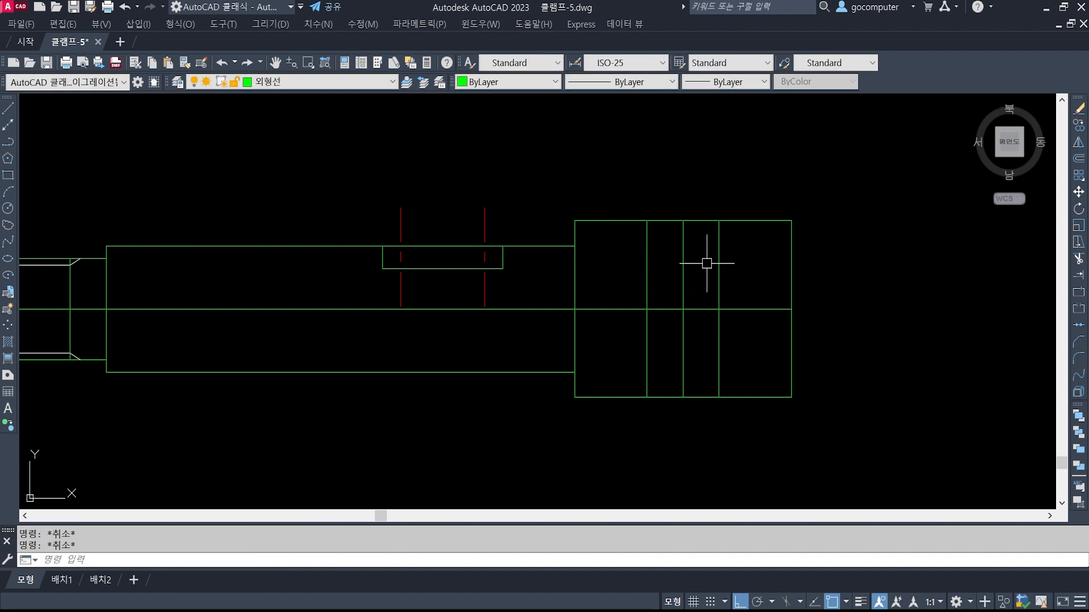
# Lengthen the pin hole's middle line by 3 beyond the head's upper and lower edges.
pyautogui.write('len')
pyautogui.press('Return')
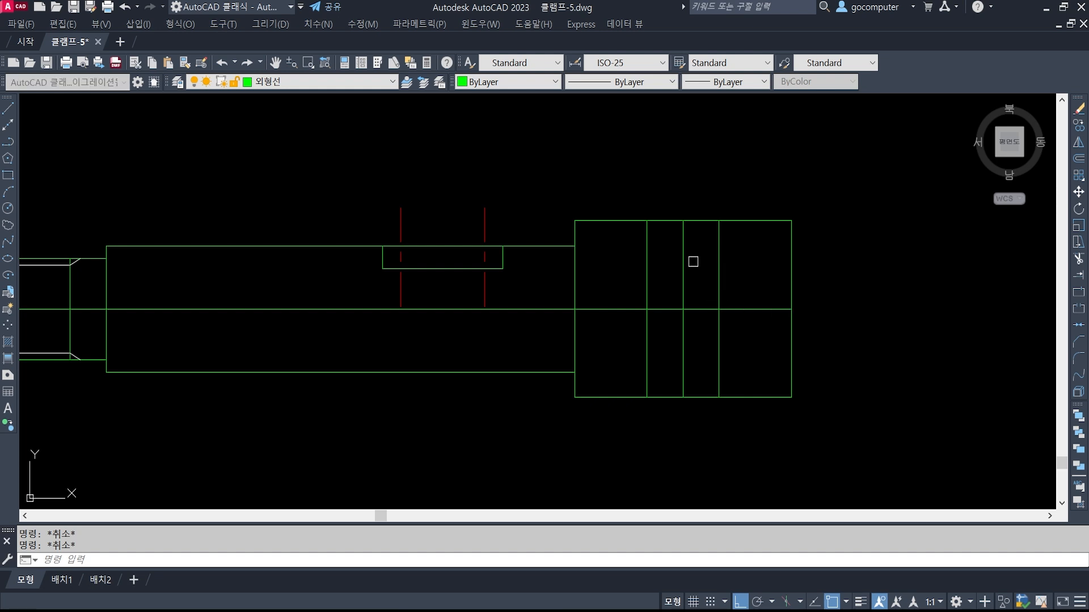
pyautogui.press('Return')
pyautogui.click(689, 251)
pyautogui.click(688, 340)
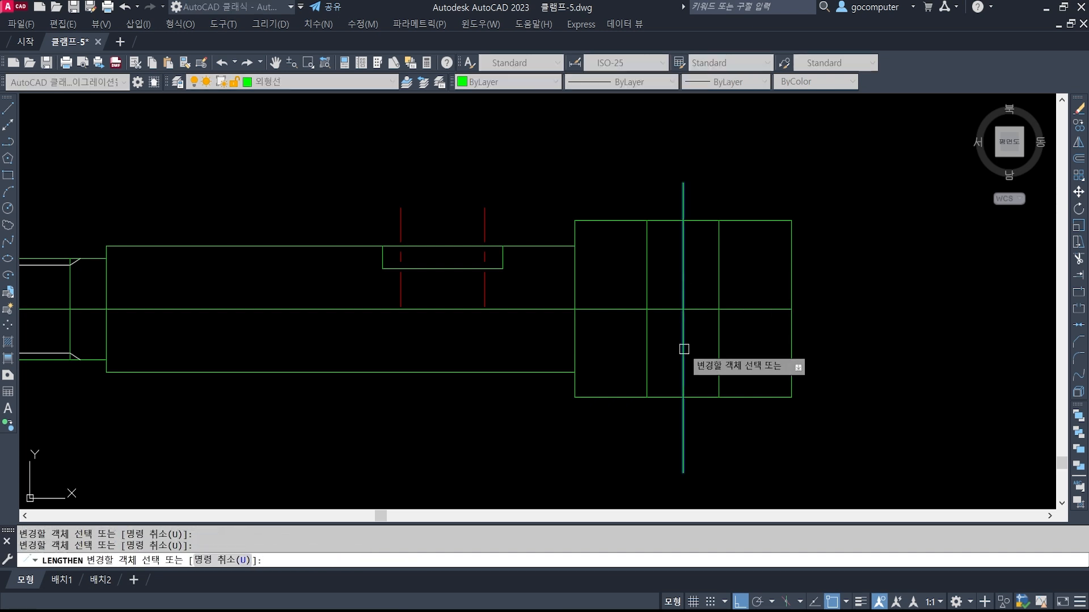
pyautogui.press('Return')
# Match the pin hole's middle line to the properties of the keyway centre line.
pyautogui.write('ma')
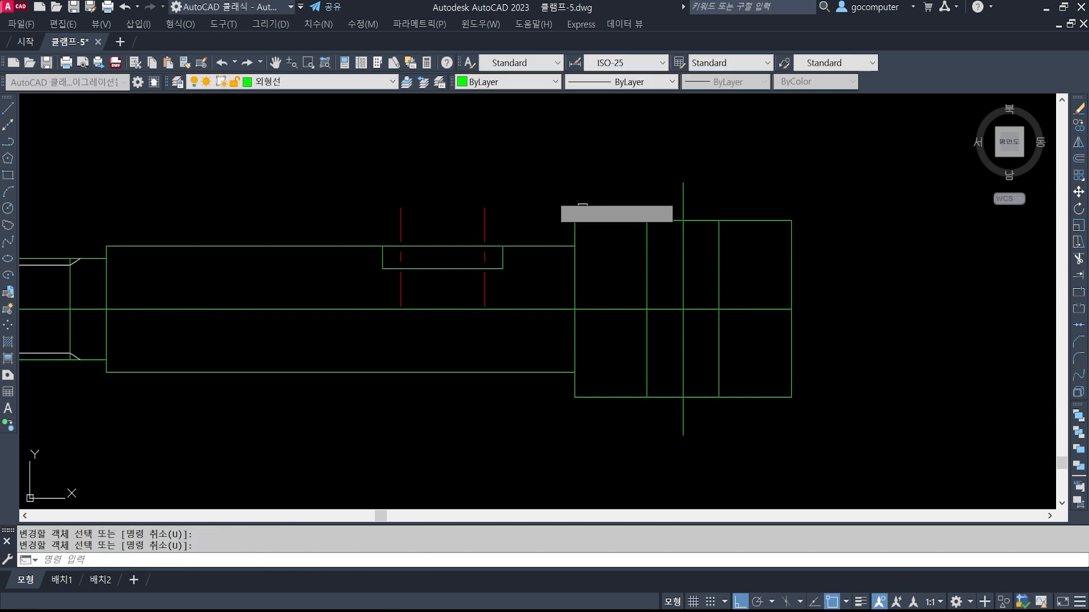
pyautogui.press('Return')
pyautogui.click(484, 219)
pyautogui.click(682, 197)
pyautogui.press('Return')
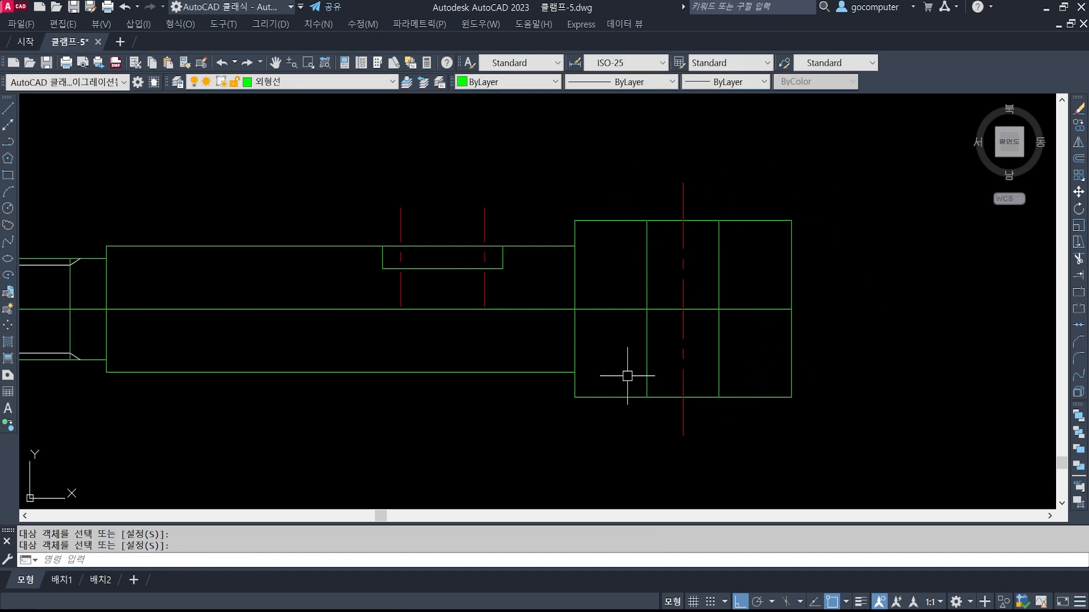
# Switch to the clamp assembly image 클램프-5.jpg and mark the pin's two insertion directions and the hole's ends on the shaft.
pyautogui.hotkey('alt', 'Tab')
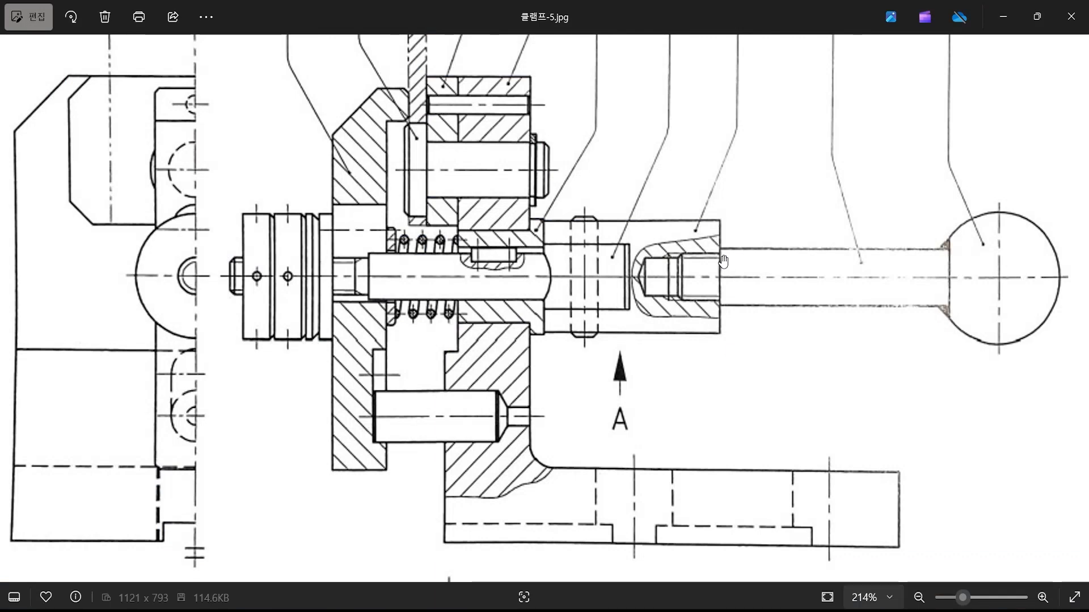
pyautogui.hotkey('ctrl', '2')
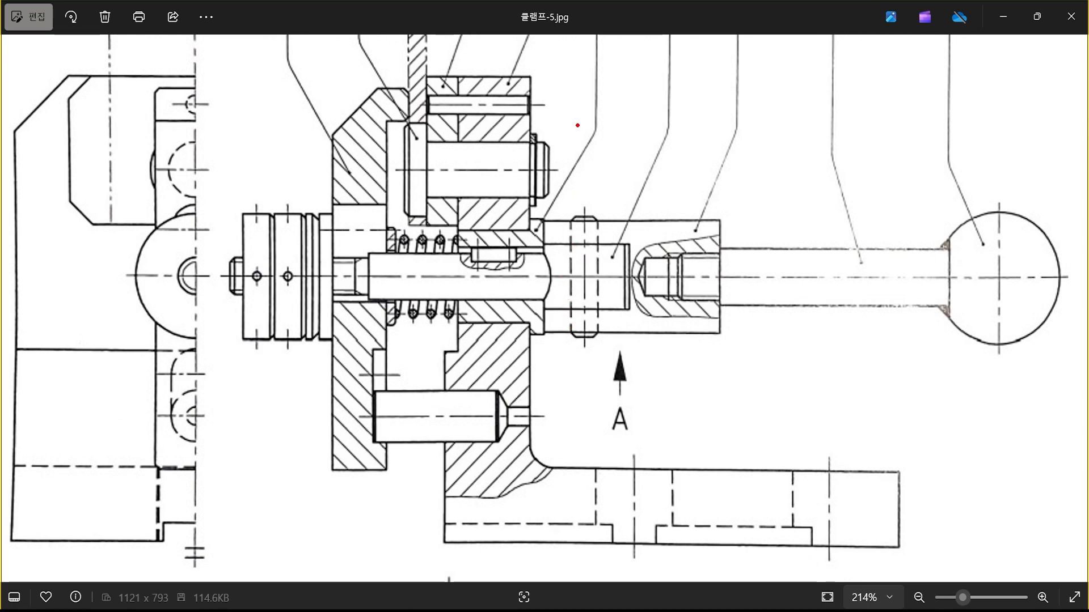
pyautogui.moveTo(586, 87); pyautogui.dragTo(586, 200)
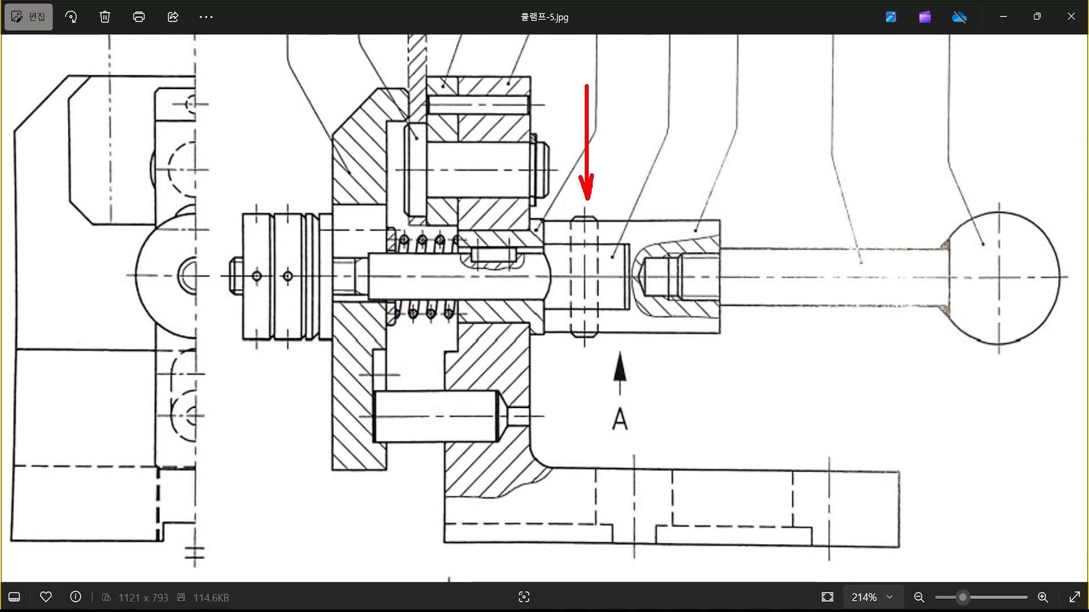
pyautogui.moveTo(599, 368); pyautogui.dragTo(592, 353)
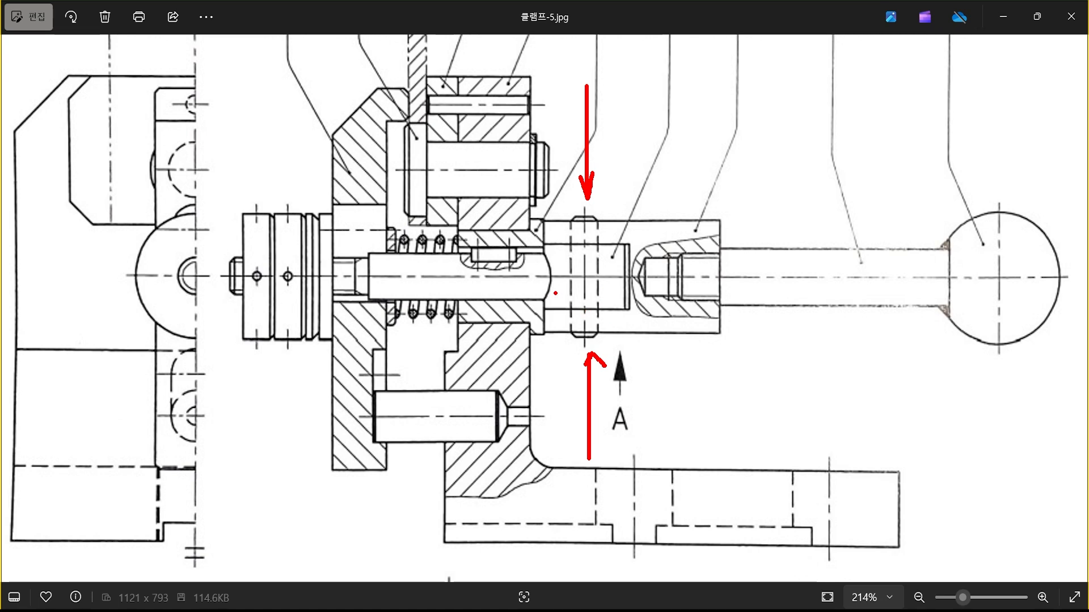
pyautogui.moveTo(557, 293); pyautogui.dragTo(598, 315)
pyautogui.moveTo(555, 233); pyautogui.dragTo(604, 258)
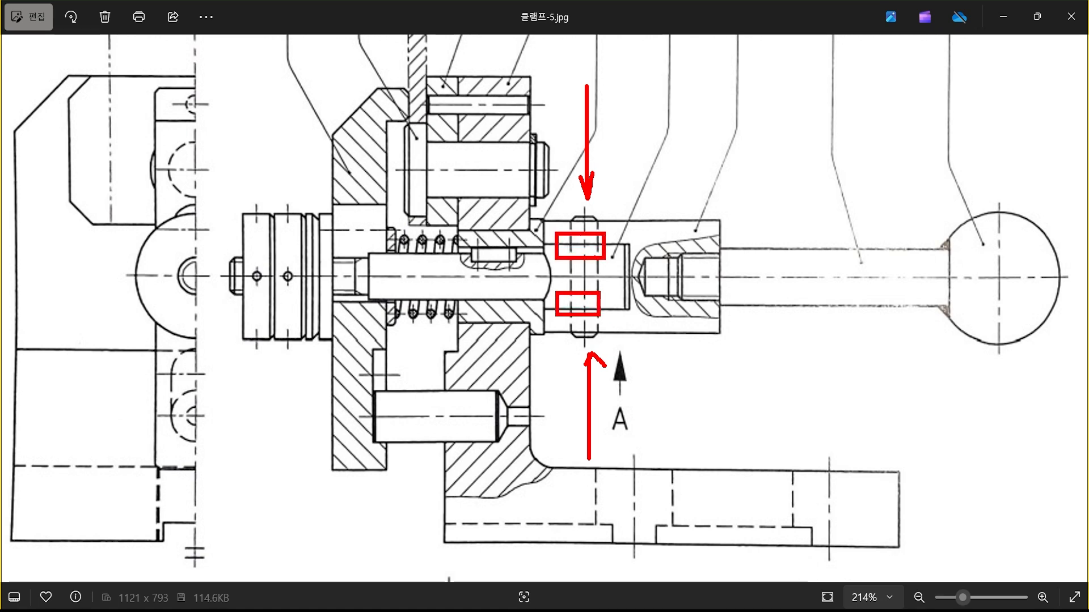
pyautogui.press('Escape')
# Switch to AutoCAD and chamfer both upper corners of the head's pin hole with distances of 1, without trimming the lines.
pyautogui.hotkey('alt', 'Tab')
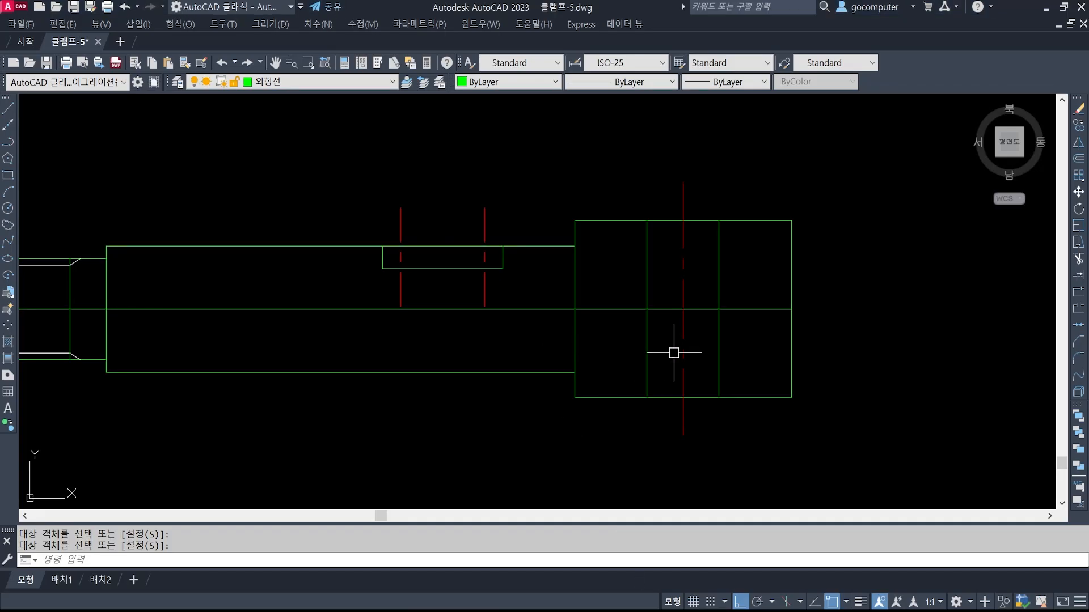
pyautogui.write('cha')
pyautogui.press('Return')
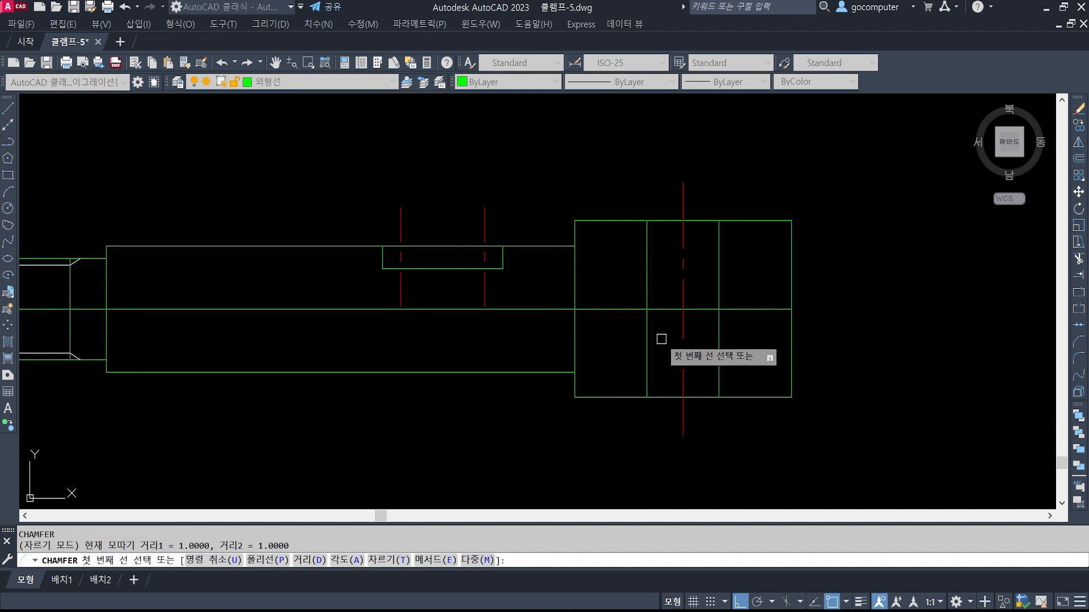
pyautogui.write('d')
pyautogui.press('Return')
pyautogui.write('1')
pyautogui.press('Return')
pyautogui.press('Return')
pyautogui.write('t')
pyautogui.press('Return')
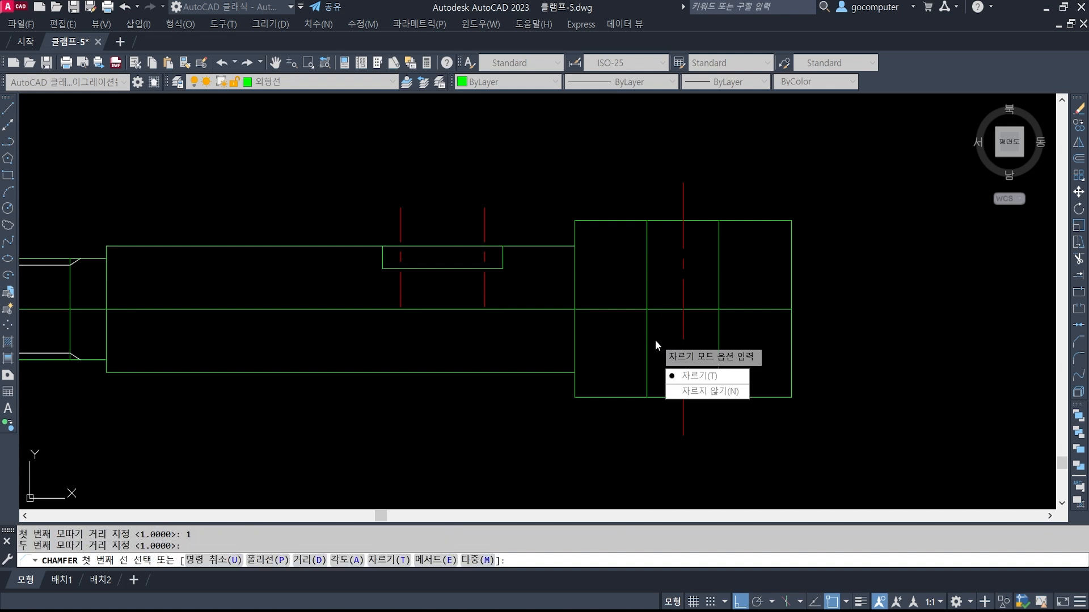
pyautogui.write('n')
pyautogui.press('Return')
pyautogui.scroll(2, 700, 237)
pyautogui.click(731, 225)
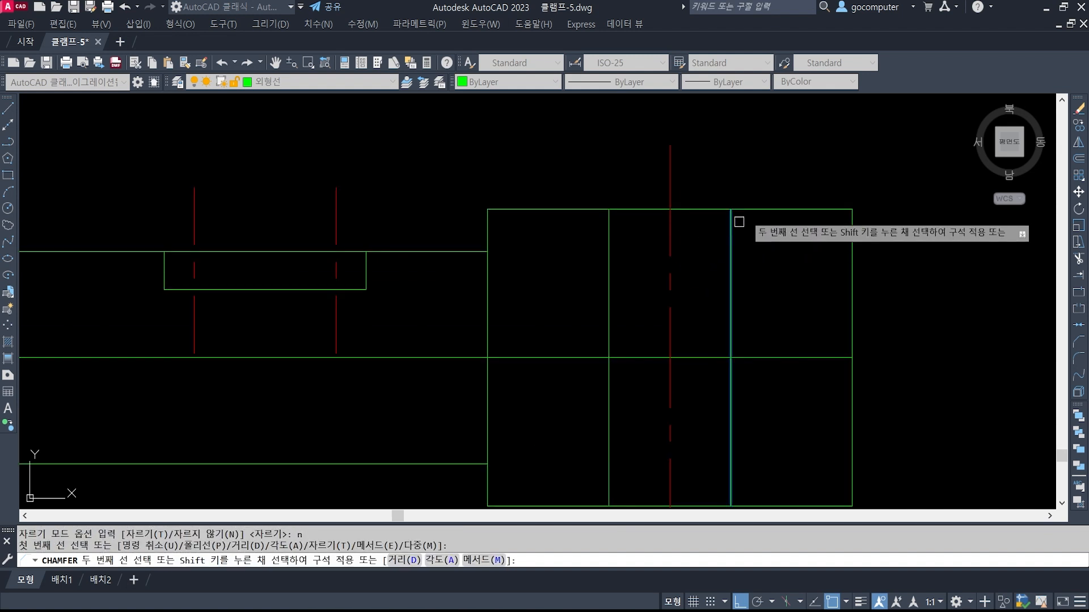
pyautogui.click(740, 210)
pyautogui.press('Return')
pyautogui.click(608, 225)
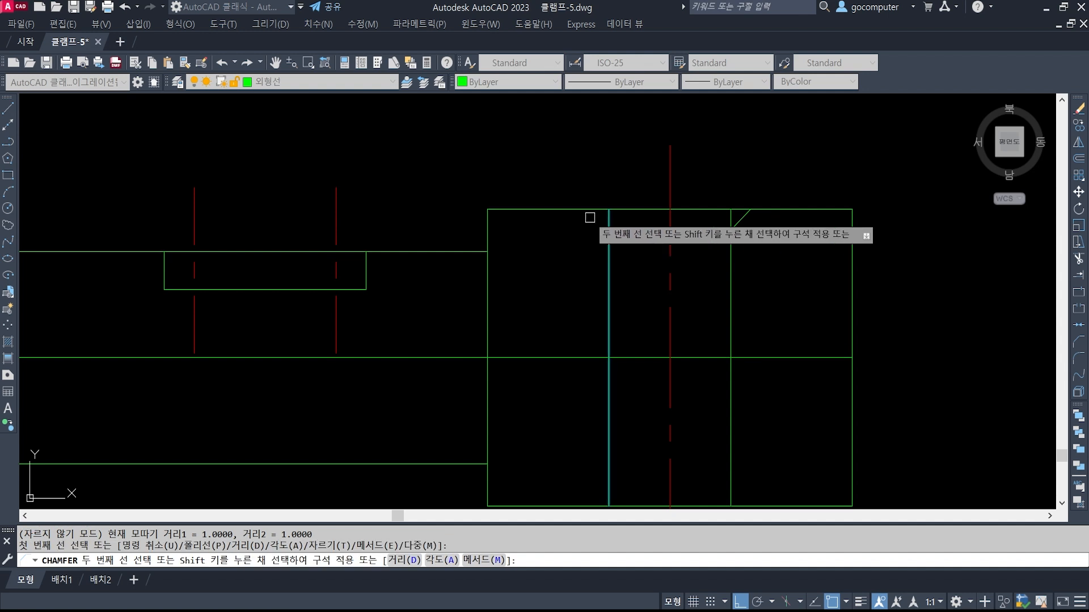
pyautogui.click(587, 210)
pyautogui.scroll(-2, 686, 340)
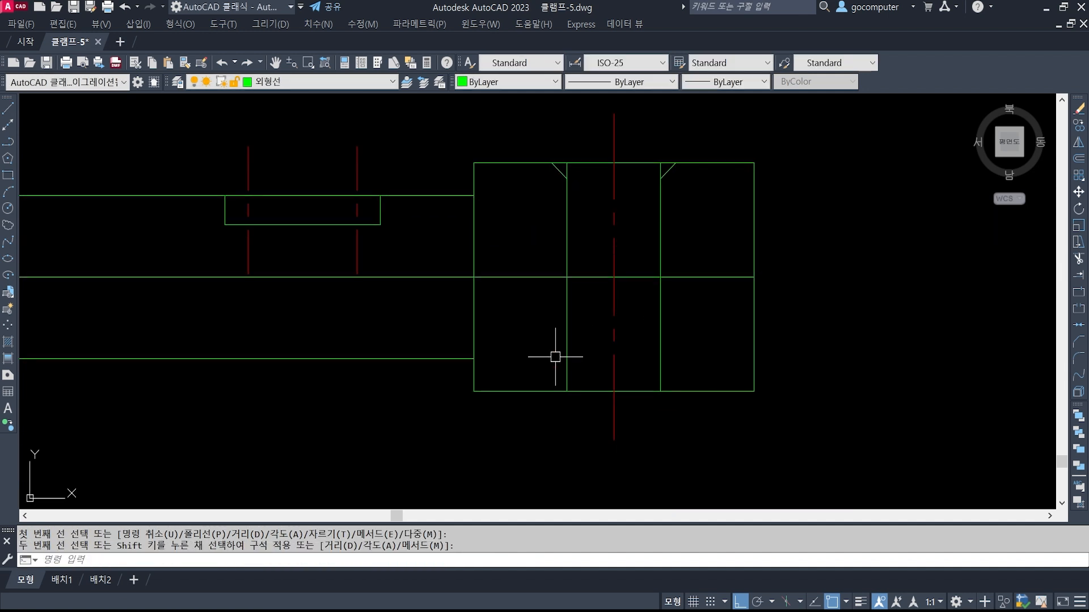
# Chamfer both lower corners of the pin hole outward with the same untrimmed distances.
pyautogui.scroll(1, 555, 357)
pyautogui.press('Return')
pyautogui.click(571, 395)
pyautogui.click(539, 401)
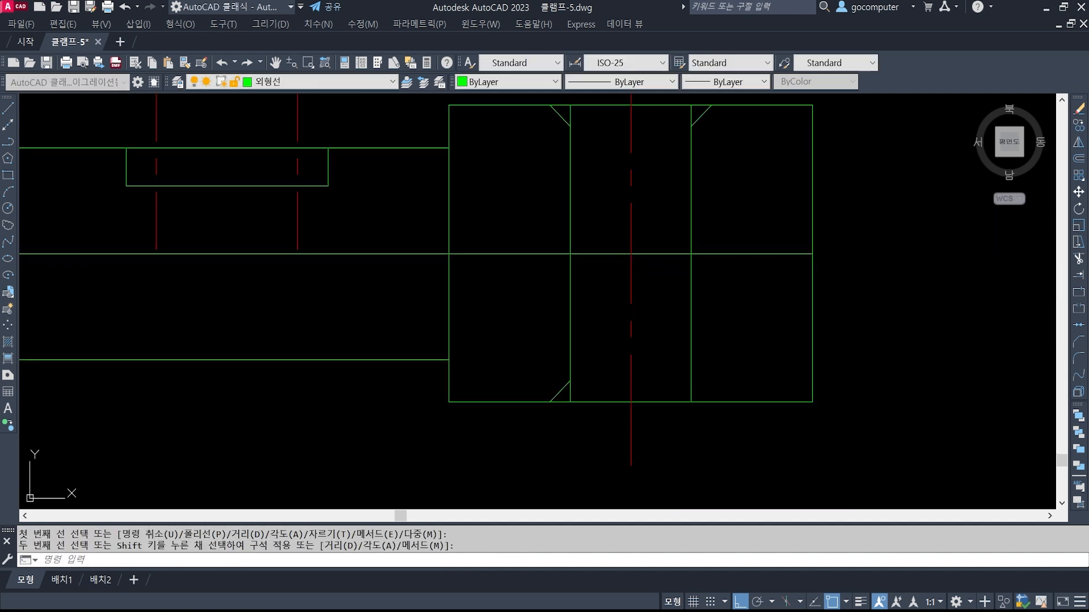
pyautogui.press('Return')
pyautogui.click(693, 389)
pyautogui.click(719, 401)
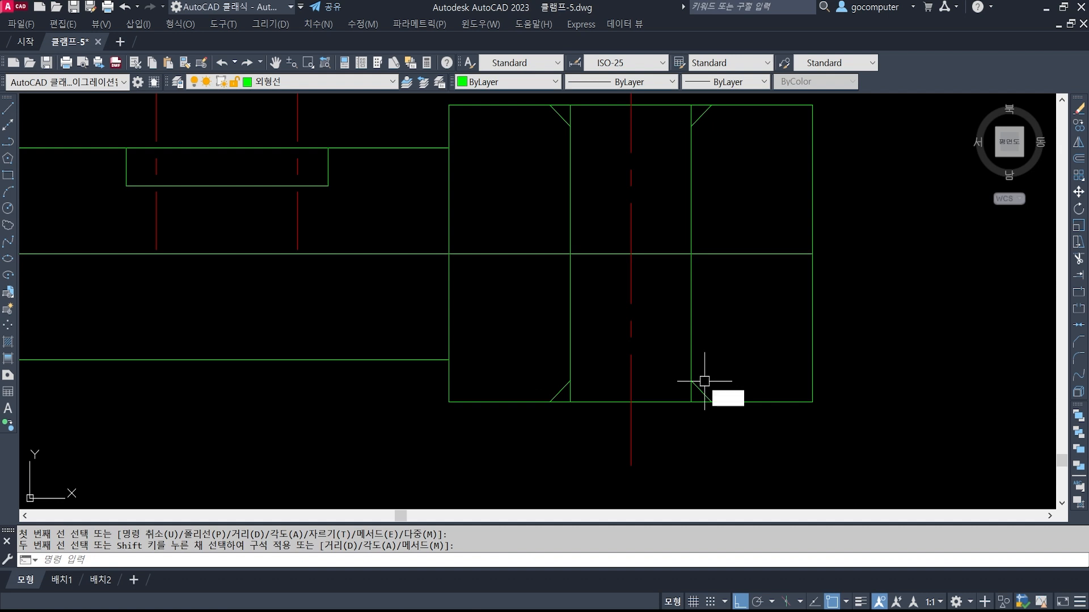
# Draw horizontal lines across the pin hole joining the inner ends of the lower chamfers and of the upper chamfers.
pyautogui.press('l')
pyautogui.press('Return')
pyautogui.click(570, 381)
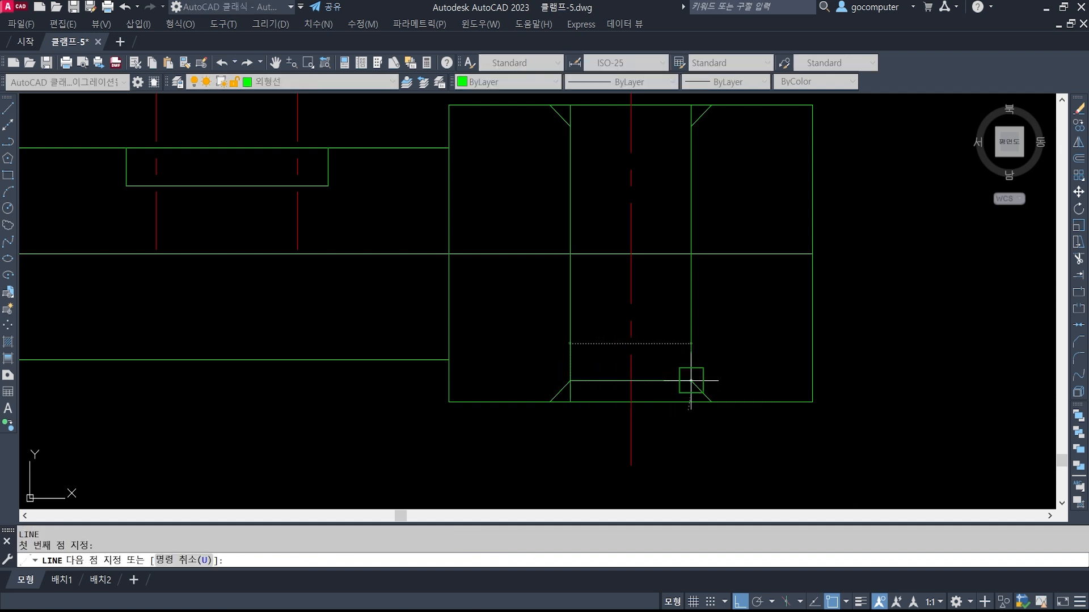
pyautogui.click(691, 381)
pyautogui.press('Return')
pyautogui.press('Return')
pyautogui.click(570, 126)
pyautogui.click(690, 126)
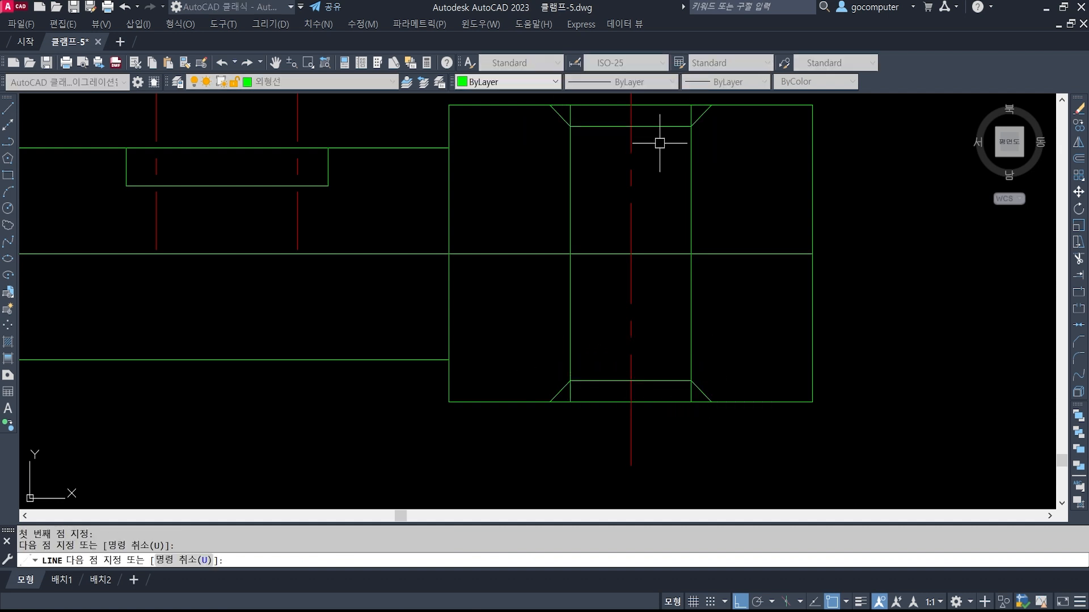
pyautogui.press('Return')
# Trim the pin hole's two edges above the upper chamfer line.
pyautogui.moveTo(639, 156); pyautogui.dragTo(659, 277, button='middle')
pyautogui.write('tr')
pyautogui.press('Return')
pyautogui.click(667, 245)
pyautogui.scroll(2, 708, 244)
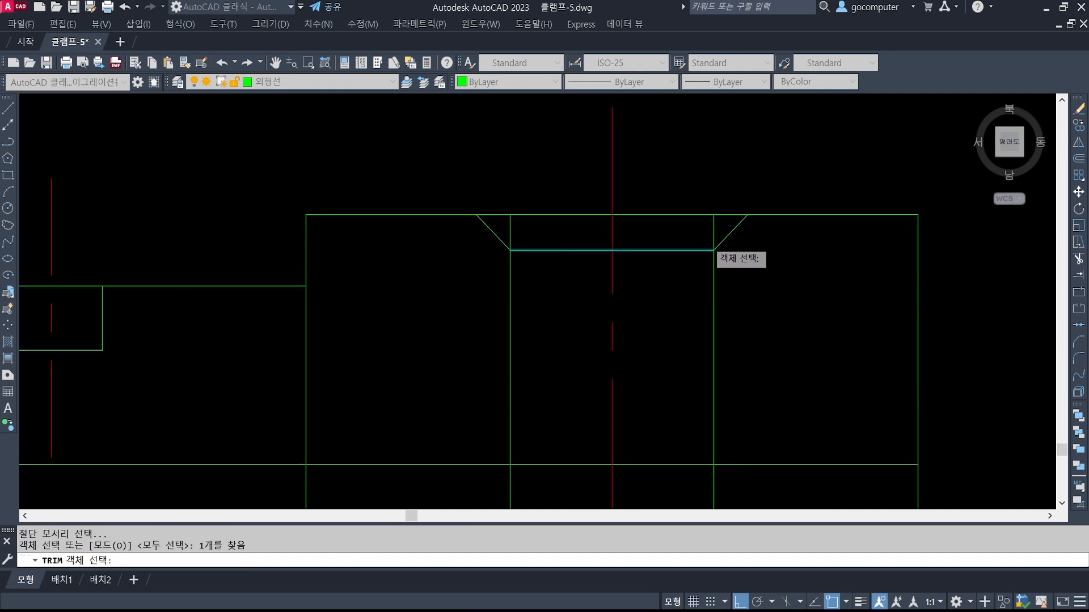
pyautogui.scroll(1, 709, 244)
pyautogui.press('Return')
pyautogui.click(713, 233)
pyautogui.click(450, 235)
pyautogui.press('Return')
pyautogui.scroll(-3, 602, 160)
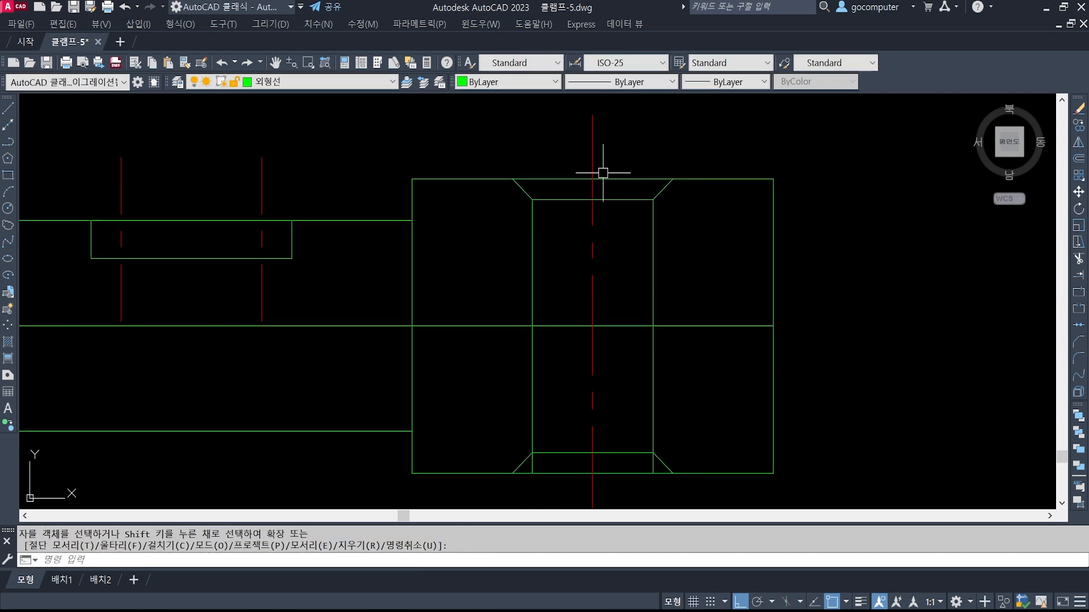
# Trim the pin hole's two edges below the lower chamfer line.
pyautogui.moveTo(596, 361); pyautogui.dragTo(595, 225, button='middle')
pyautogui.scroll(3, 542, 332)
pyautogui.write('tr')
pyautogui.press('Return')
pyautogui.click(566, 299)
pyautogui.press('Return')
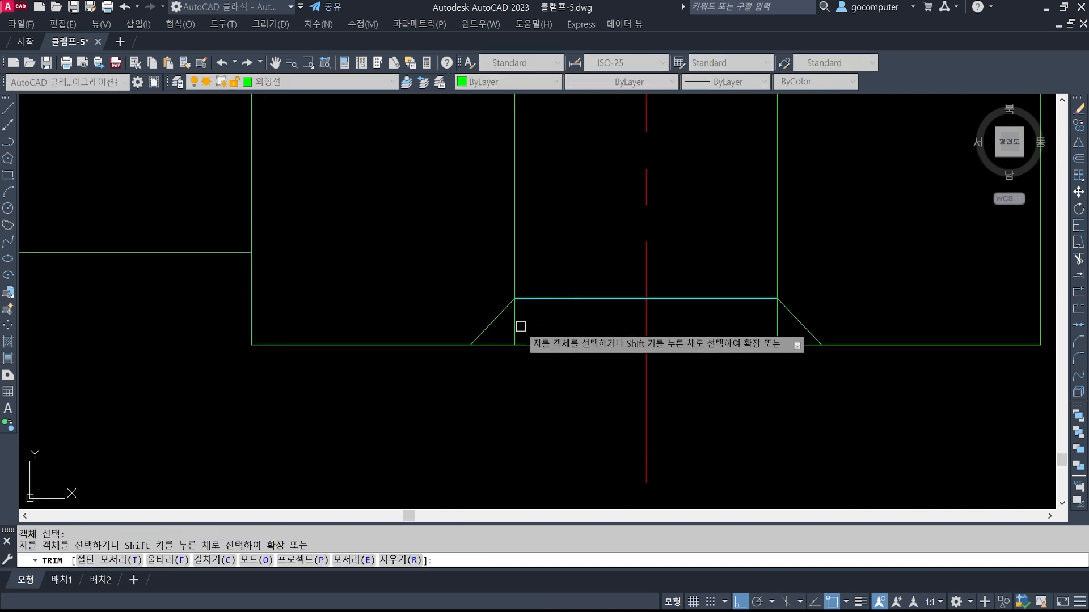
pyautogui.click(521, 327)
pyautogui.click(776, 324)
pyautogui.press('Return')
pyautogui.scroll(-5, 677, 312)
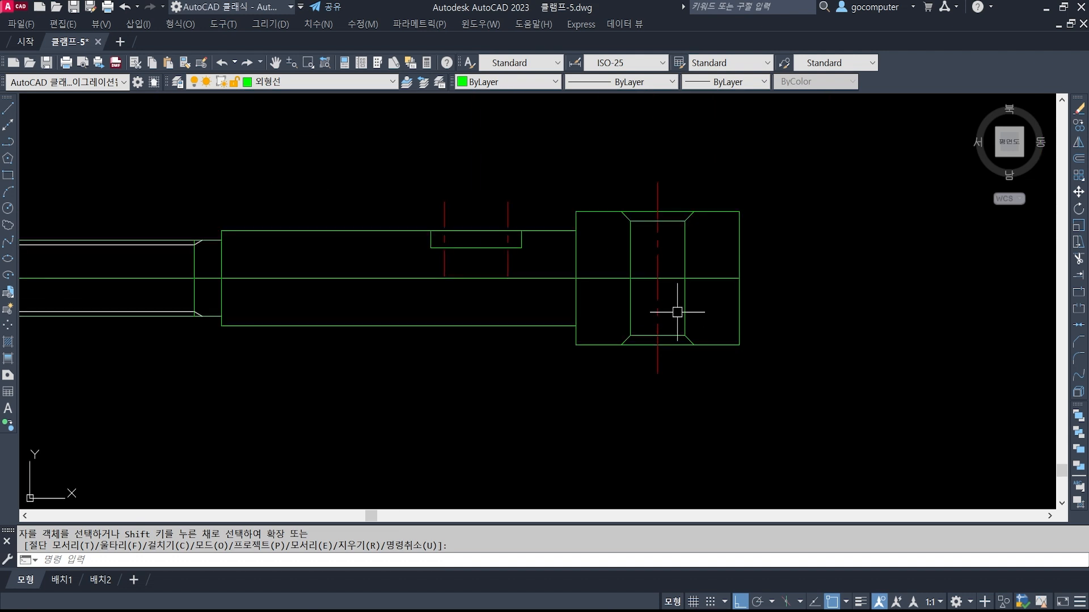
pyautogui.moveTo(677, 312); pyautogui.dragTo(698, 279, button='middle')
pyautogui.scroll(1, 775, 370)
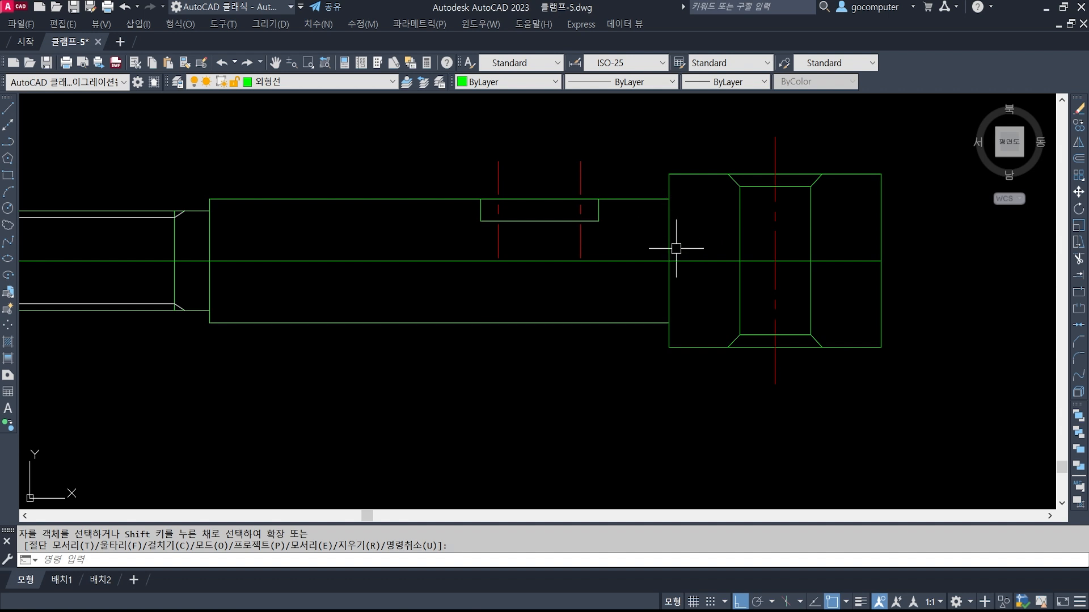
pyautogui.write('tr')
pyautogui.press('Return')
pyautogui.press('Escape')
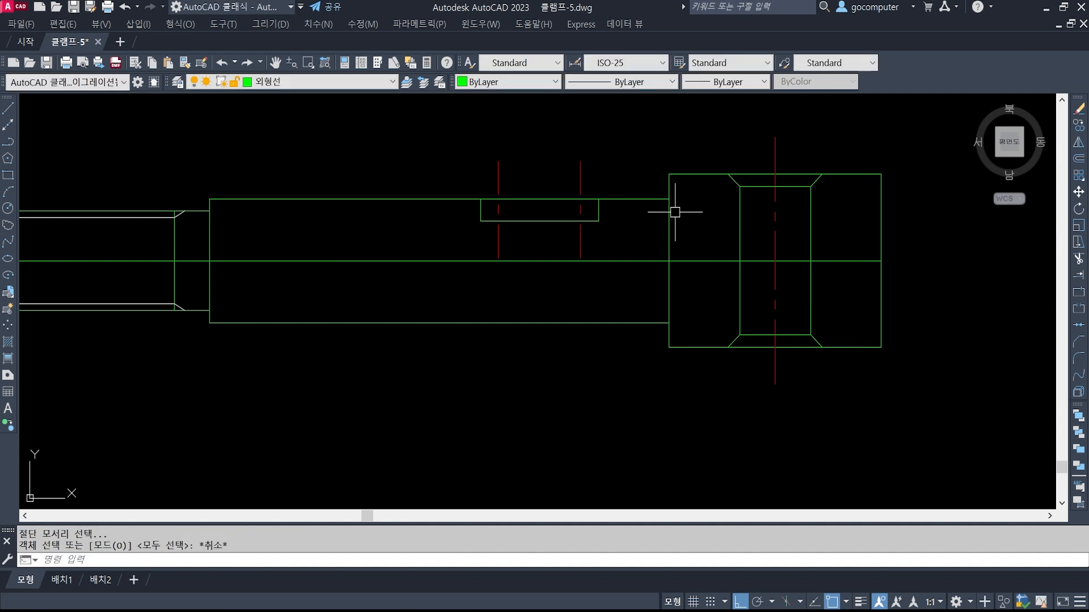
# Draw a three-point arc bulging into the head between the shoulder's junctions with the shaft's upper and lower edges.
pyautogui.write('a')
pyautogui.press('Return')
pyautogui.click(669, 199)
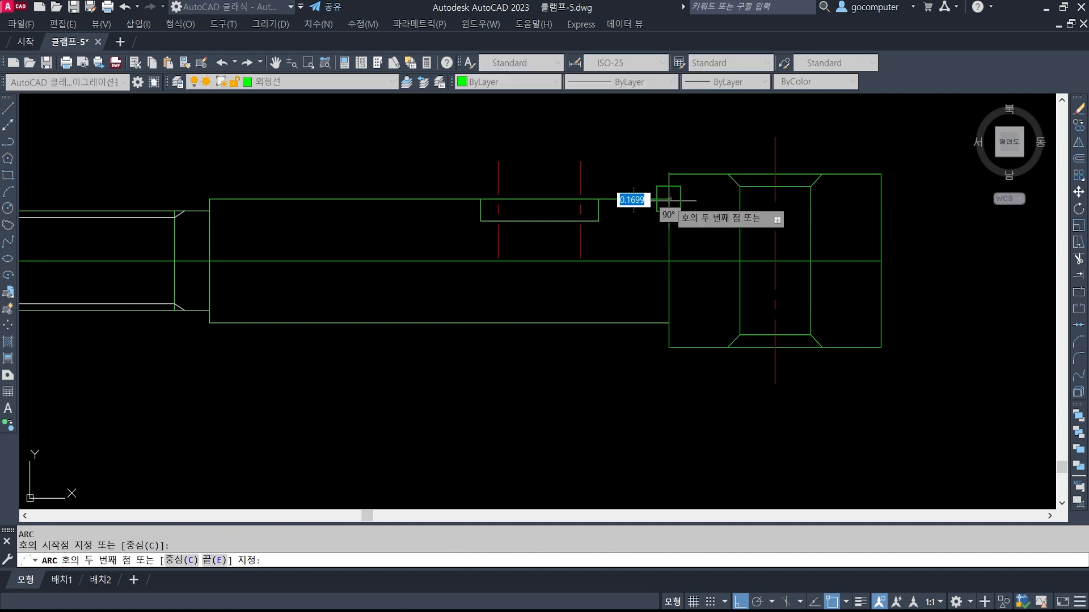
pyautogui.keyDown('shift'); pyautogui.rightClick(697, 258); pyautogui.keyUp('shift')
pyautogui.press('r')
pyautogui.click(691, 261)
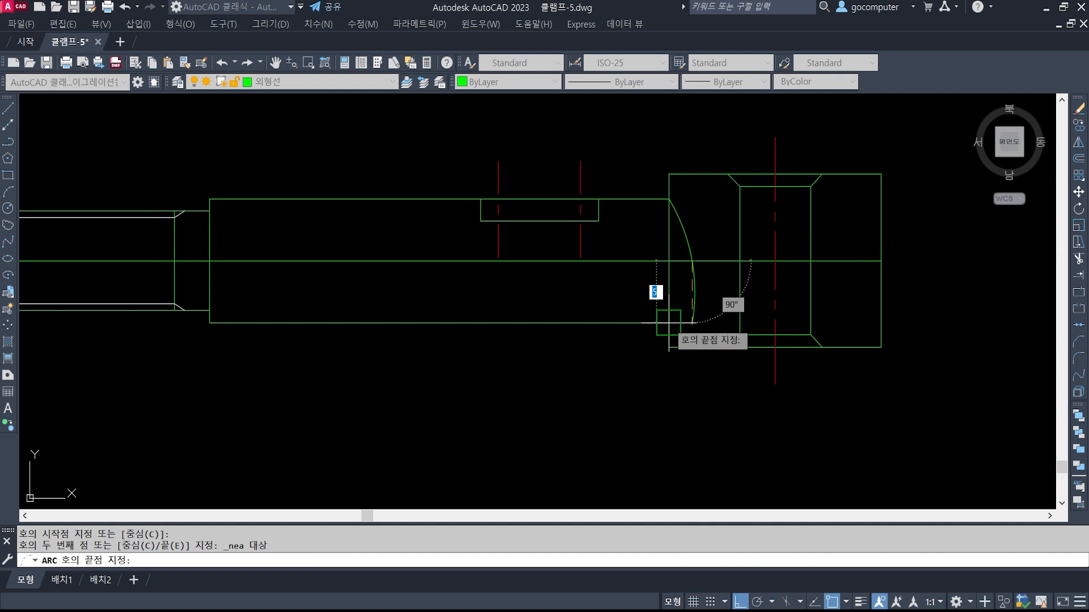
pyautogui.click(670, 323)
# Erase the arc at the junction of the shaft and the head.
pyautogui.write('e')
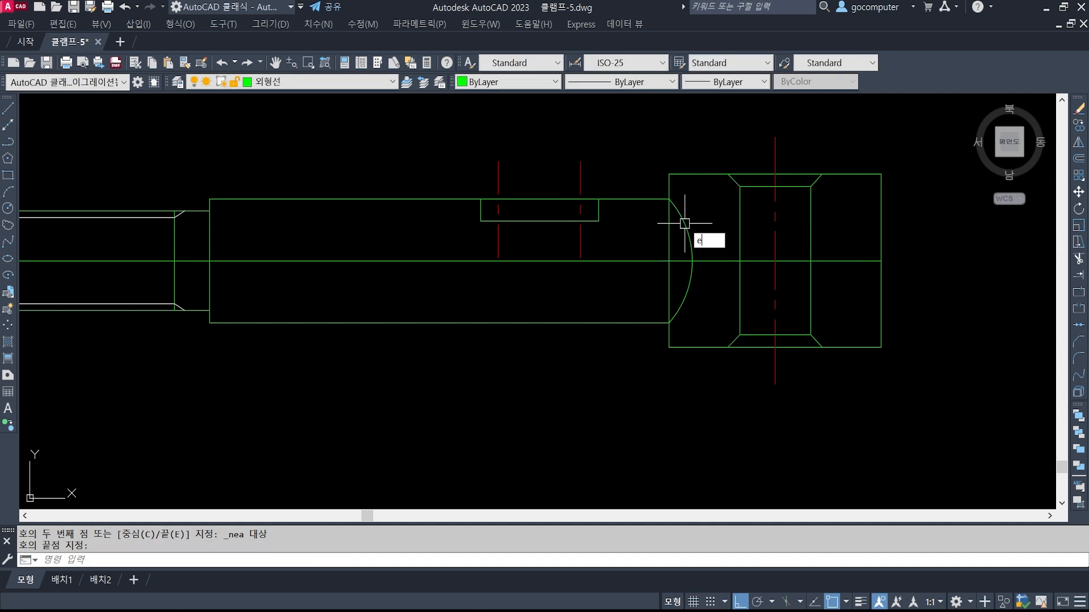
pyautogui.press('Return')
pyautogui.click(689, 241)
pyautogui.press('Return')
pyautogui.press('Escape')
pyautogui.press('Escape')
# Trim the head's shoulder line between the shaft's upper and lower edges.
pyautogui.write('tr')
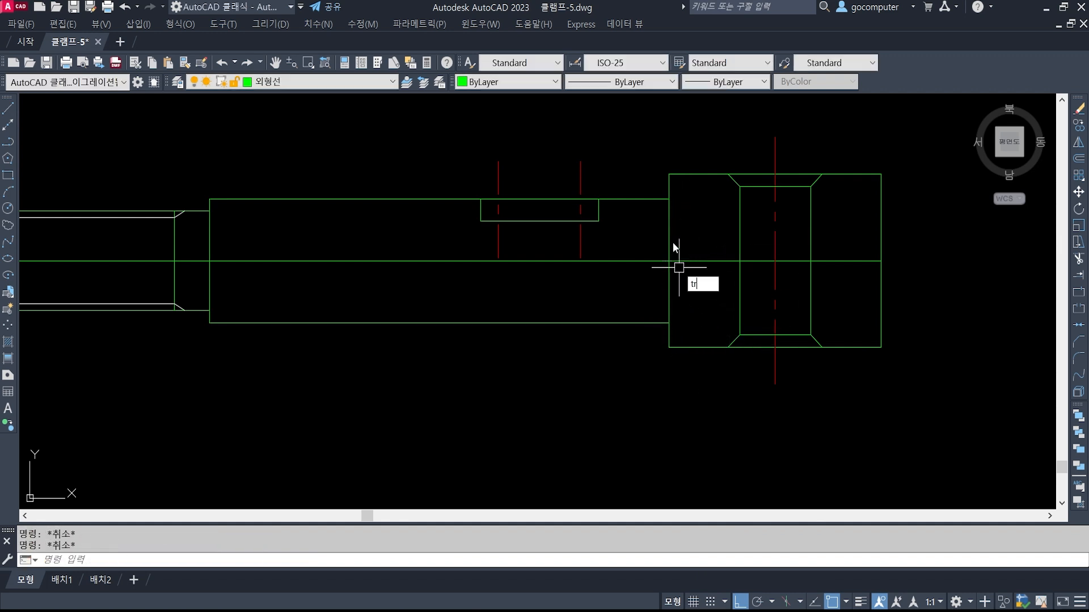
pyautogui.press('Return')
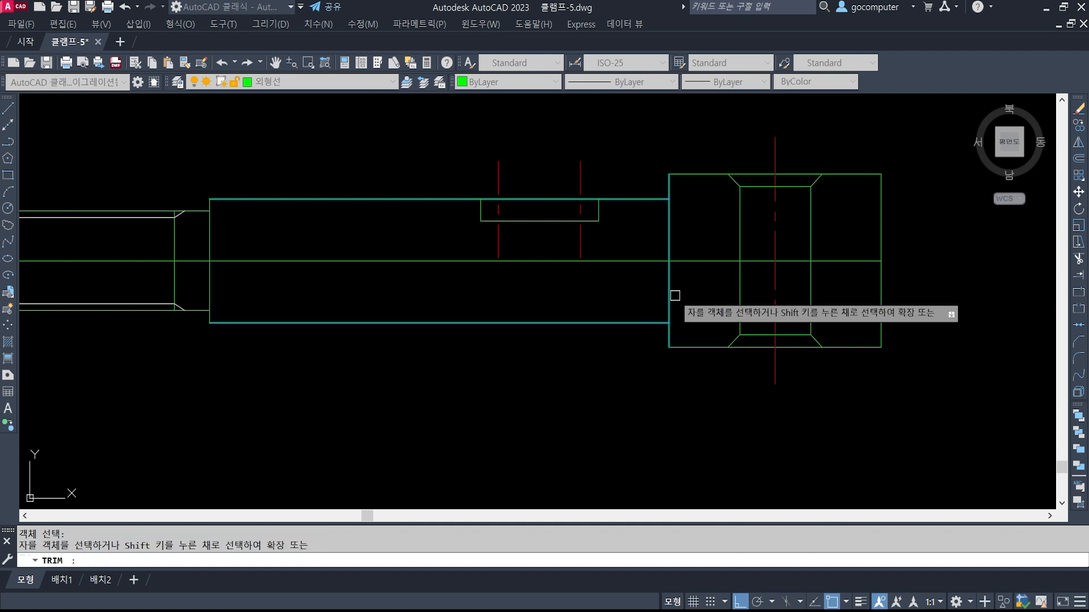
pyautogui.click(672, 295)
pyautogui.press('Return')
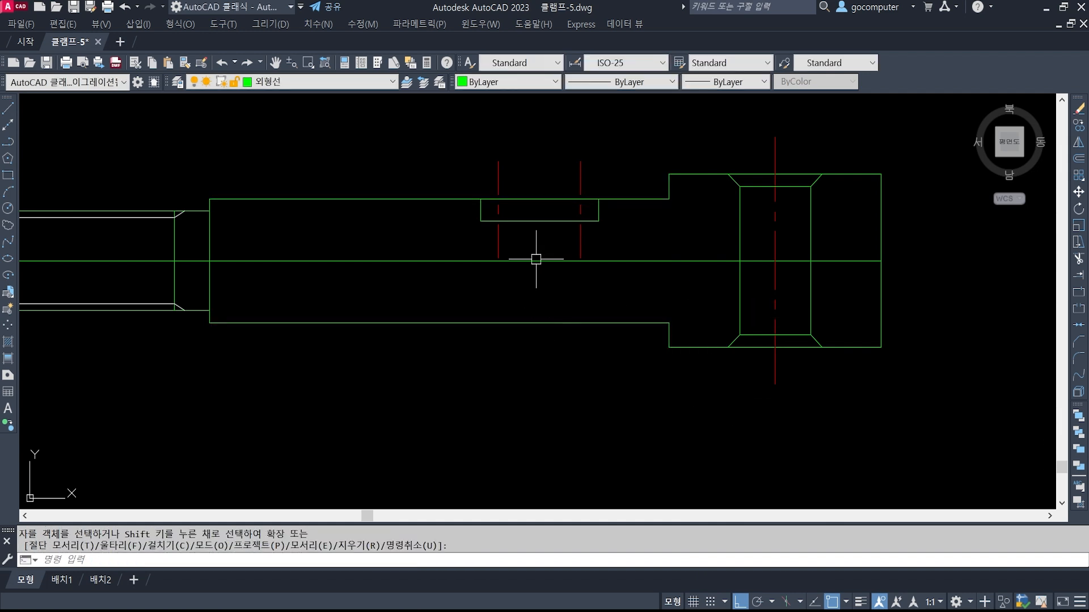
# On the layer 가는실선, draw a wavy spline break line beside the keyway's threaded-end side, from the shaft's upper edge to its lower edge, with ortho off.
pyautogui.click(340, 81)
pyautogui.click(330, 116)
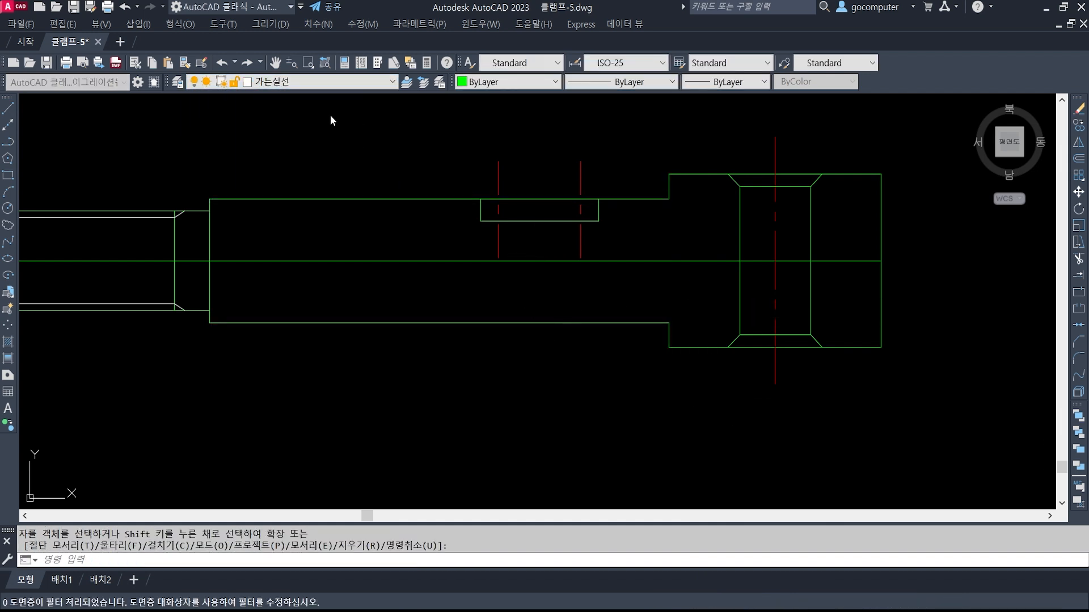
pyautogui.write('spl')
pyautogui.press('Return')
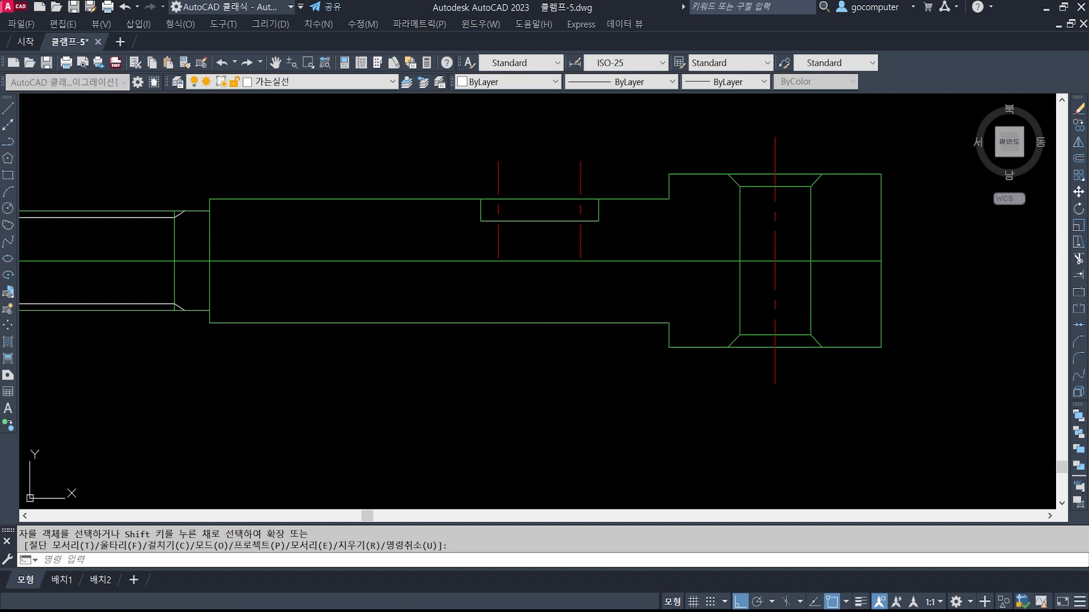
pyautogui.keyDown('shift'); pyautogui.rightClick(500, 309); pyautogui.keyUp('shift')
pyautogui.press('r')
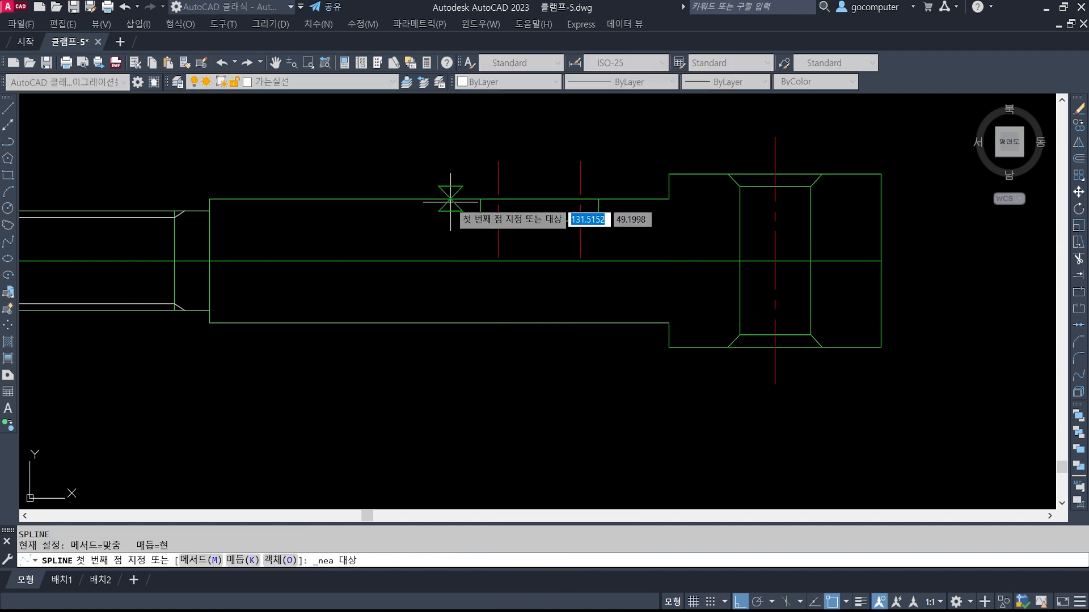
pyautogui.click(455, 199)
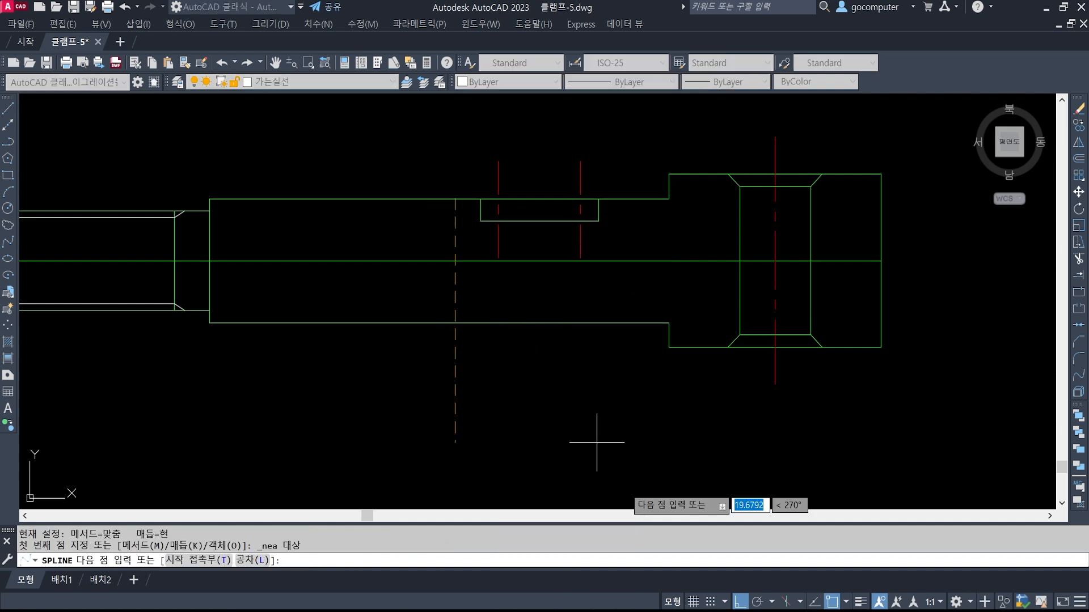
pyautogui.click(741, 602)
pyautogui.click(464, 238)
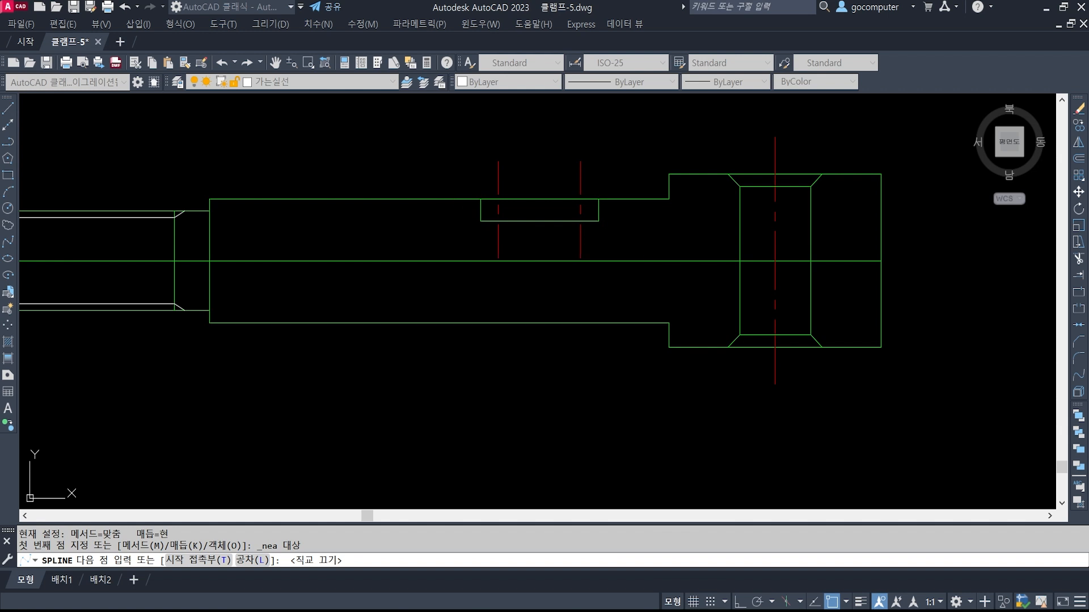
pyautogui.click(462, 288)
pyautogui.click(472, 302)
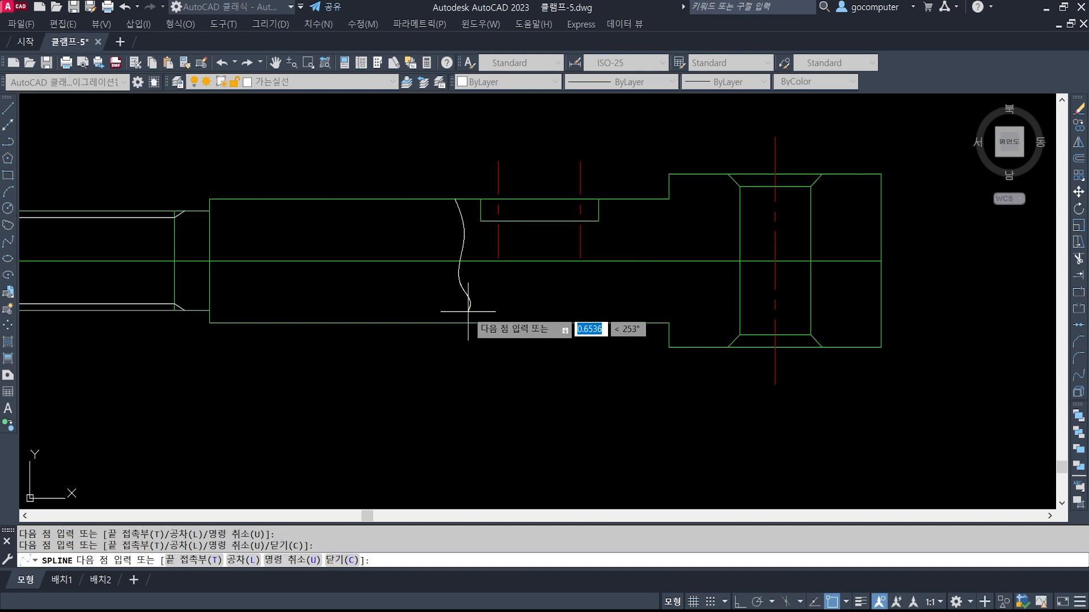
pyautogui.keyDown('shift'); pyautogui.rightClick(469, 311); pyautogui.keyUp('shift')
pyautogui.click(499, 567)
pyautogui.click(467, 322)
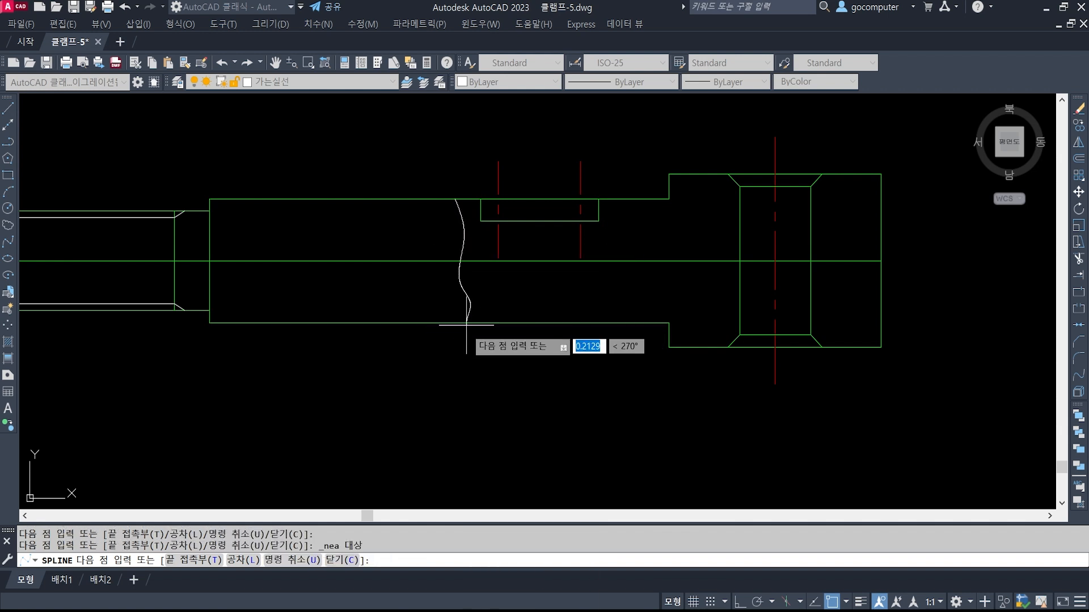
pyautogui.press('Return')
pyautogui.moveTo(732, 268); pyautogui.dragTo(684, 316, button='middle')
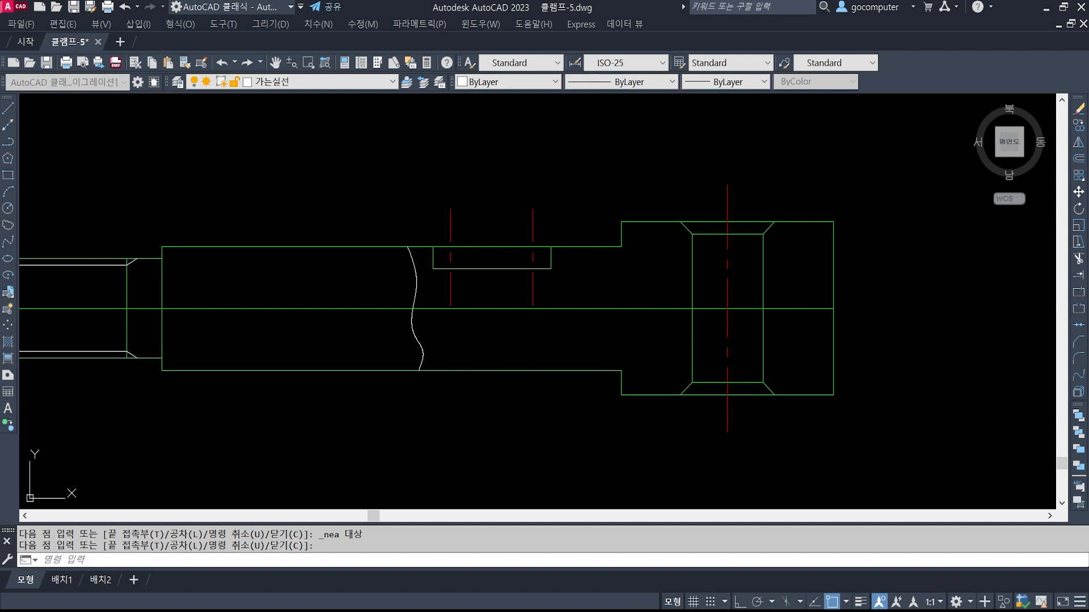
# Hatch the shaft's four section regions between the break line and the head's end with ANSI31, leaving out the keyway and pin hole.
pyautogui.press('Return')
pyautogui.write('H')
pyautogui.press('Return')
pyautogui.click(607, 187)
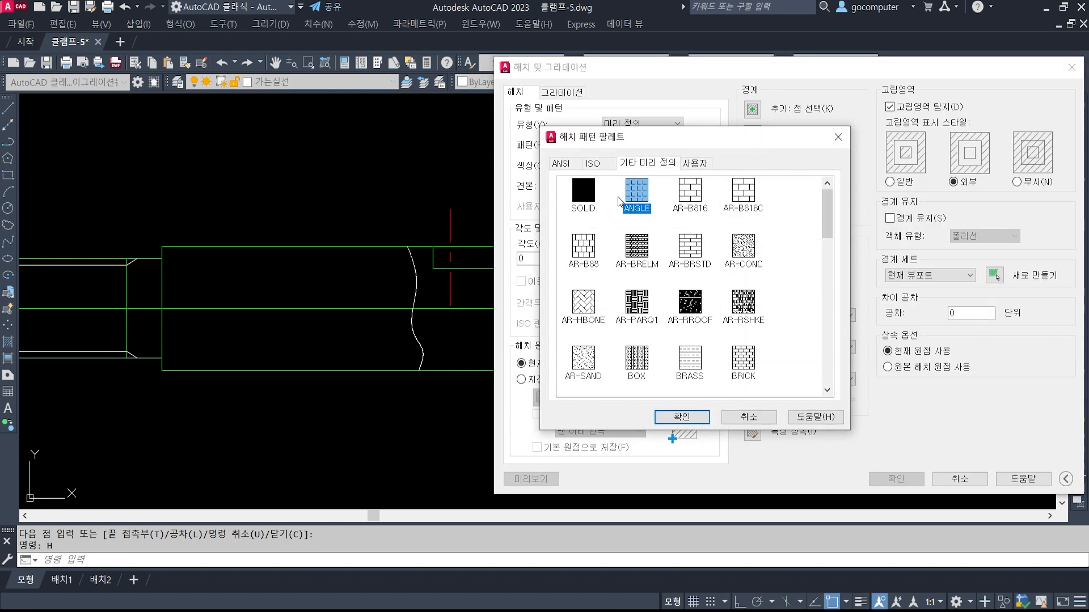
pyautogui.click(560, 164)
pyautogui.click(584, 193)
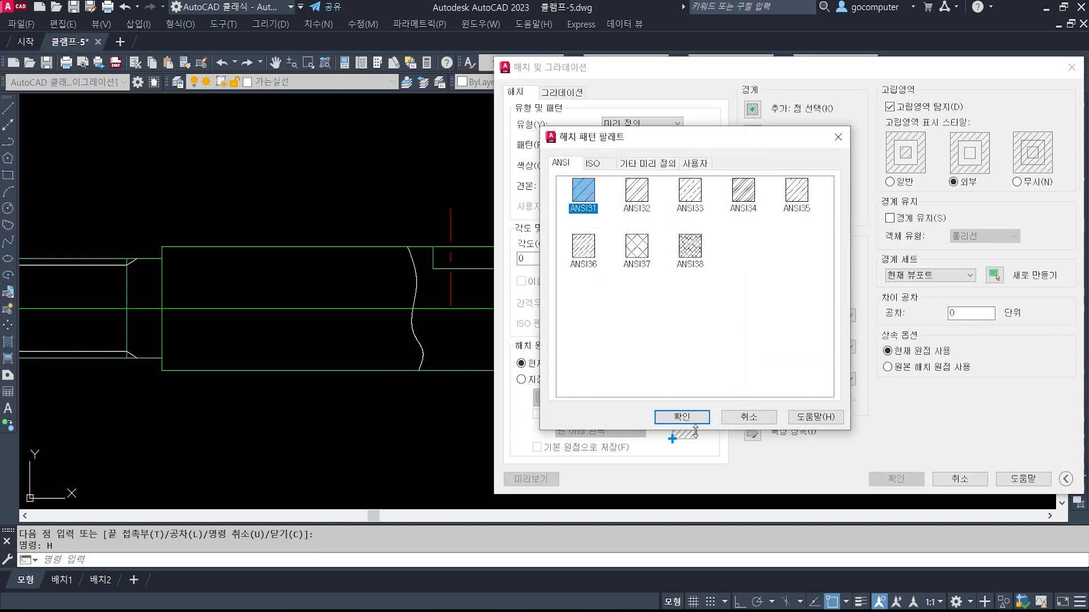
pyautogui.click(681, 417)
pyautogui.click(752, 109)
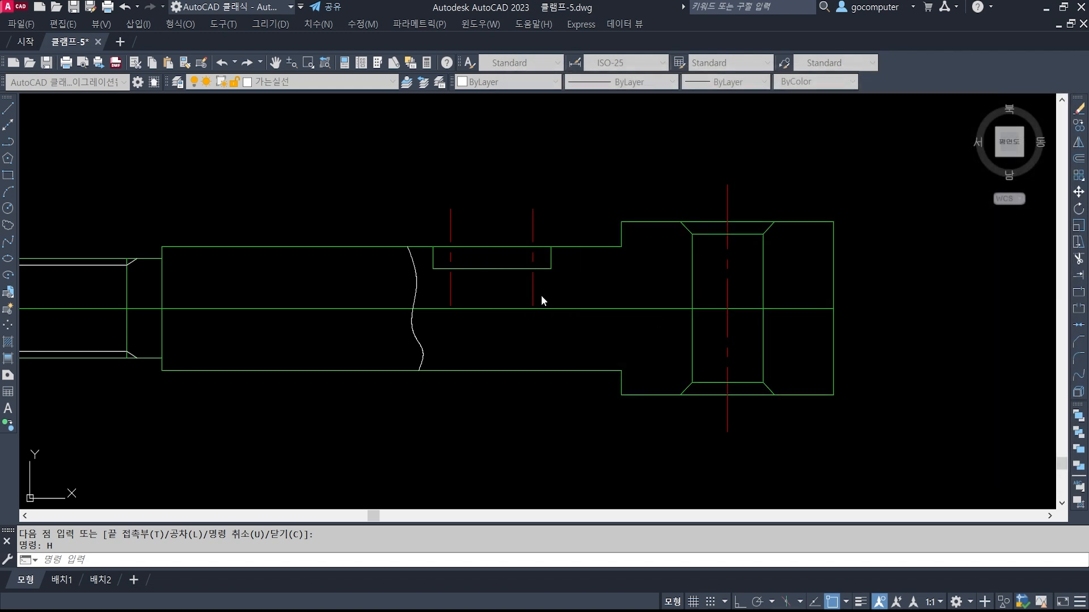
pyautogui.click(610, 291)
pyautogui.click(611, 353)
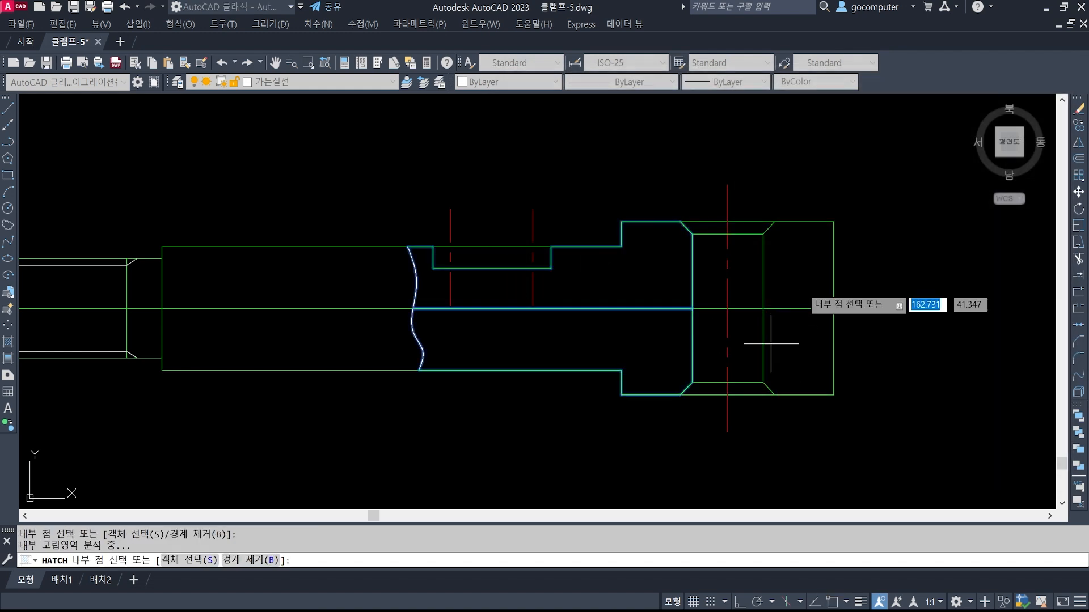
pyautogui.click(794, 260)
pyautogui.click(790, 345)
pyautogui.press('Return')
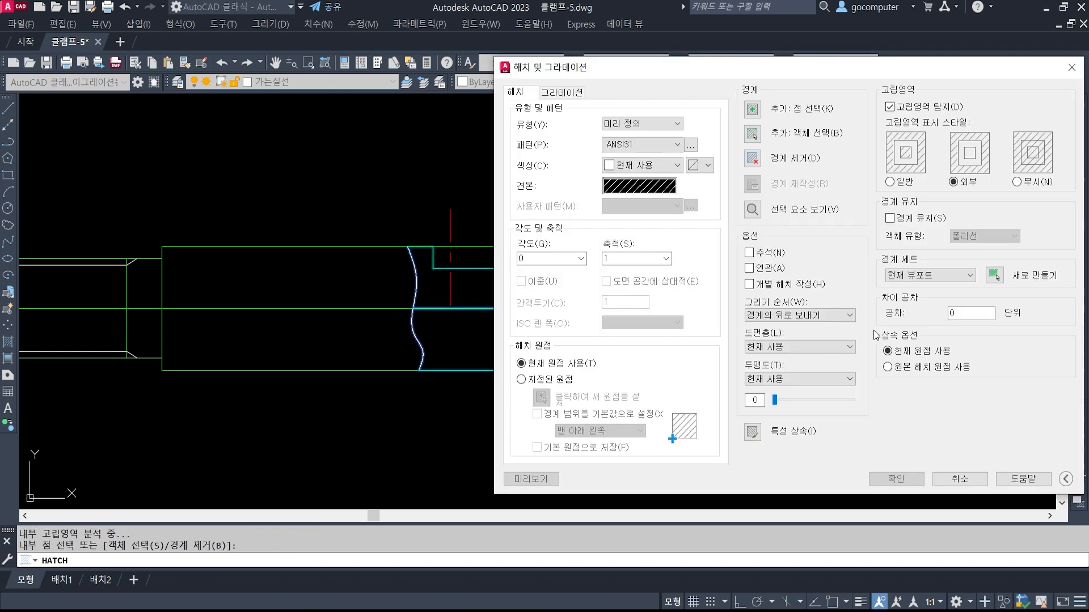
pyautogui.click(896, 479)
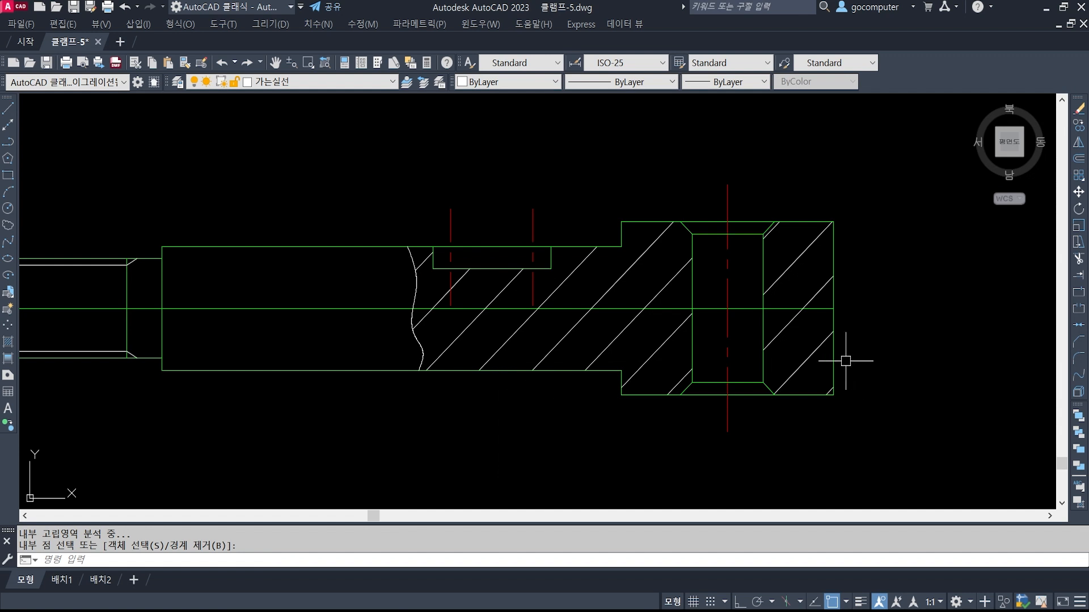
pyautogui.scroll(-2, 801, 383)
pyautogui.moveTo(637, 395); pyautogui.dragTo(640, 359, button='middle')
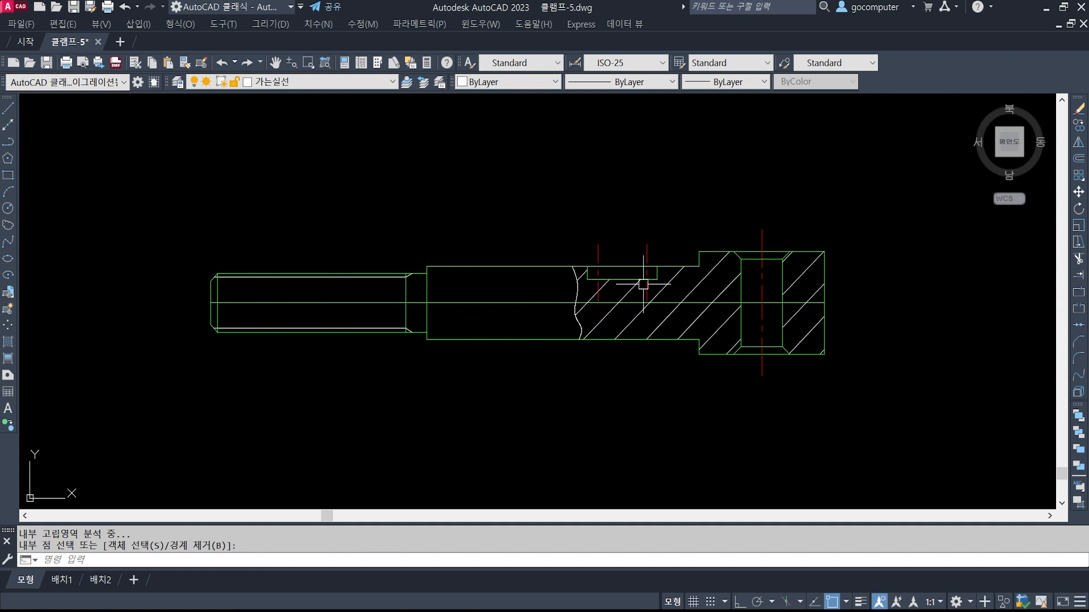
pyautogui.moveTo(665, 272)
pyautogui.mouseDown(button='middle')
pyautogui.moveTo(637, 269)
pyautogui.moveTo(618, 297)
pyautogui.mouseUp(button='middle')
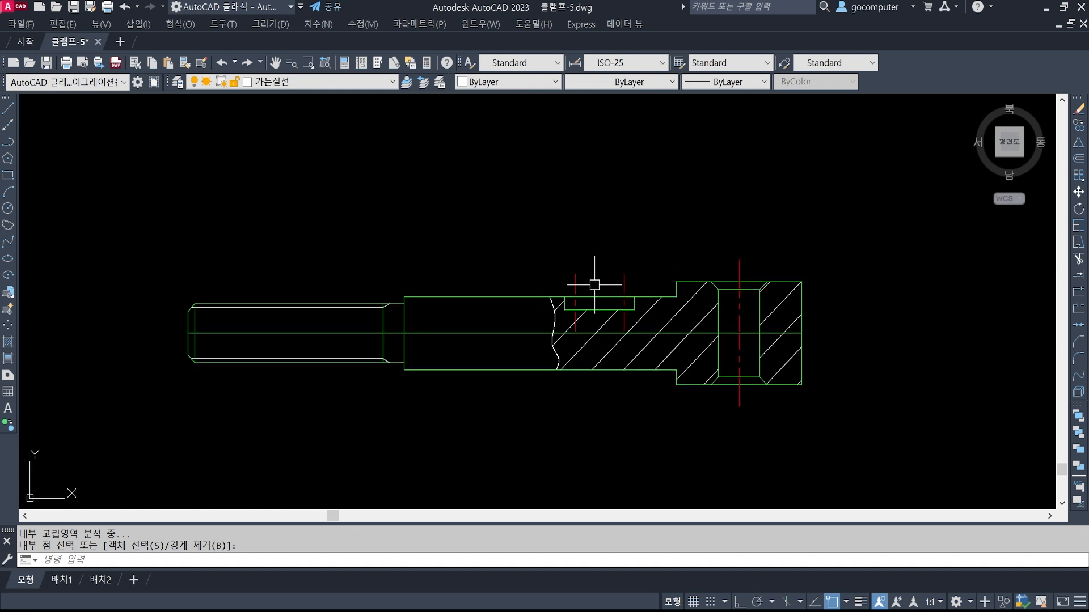
pyautogui.moveTo(725, 290); pyautogui.dragTo(716, 300, button='middle')
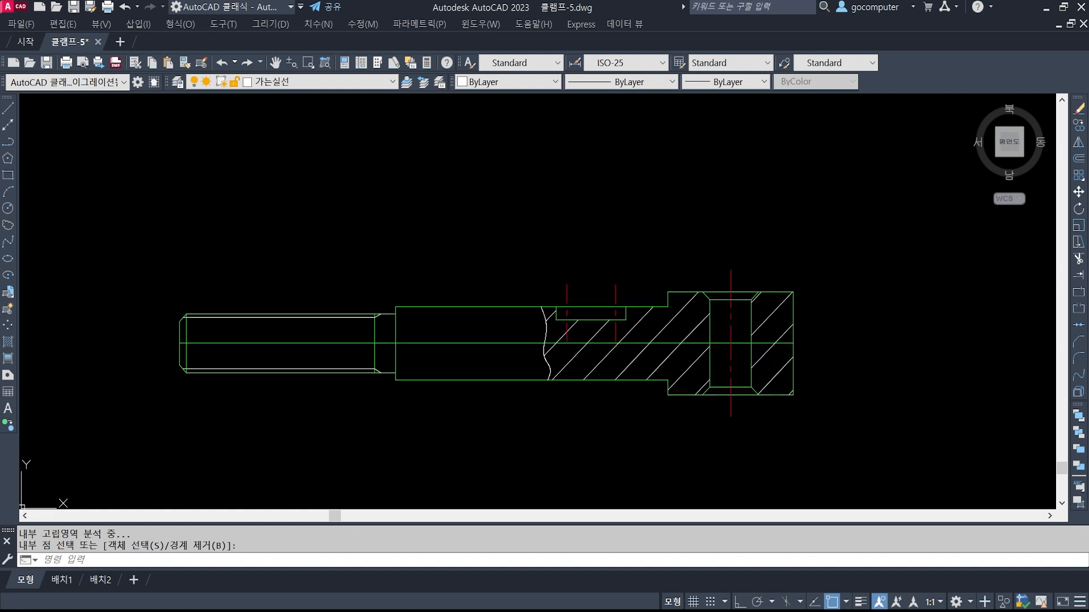
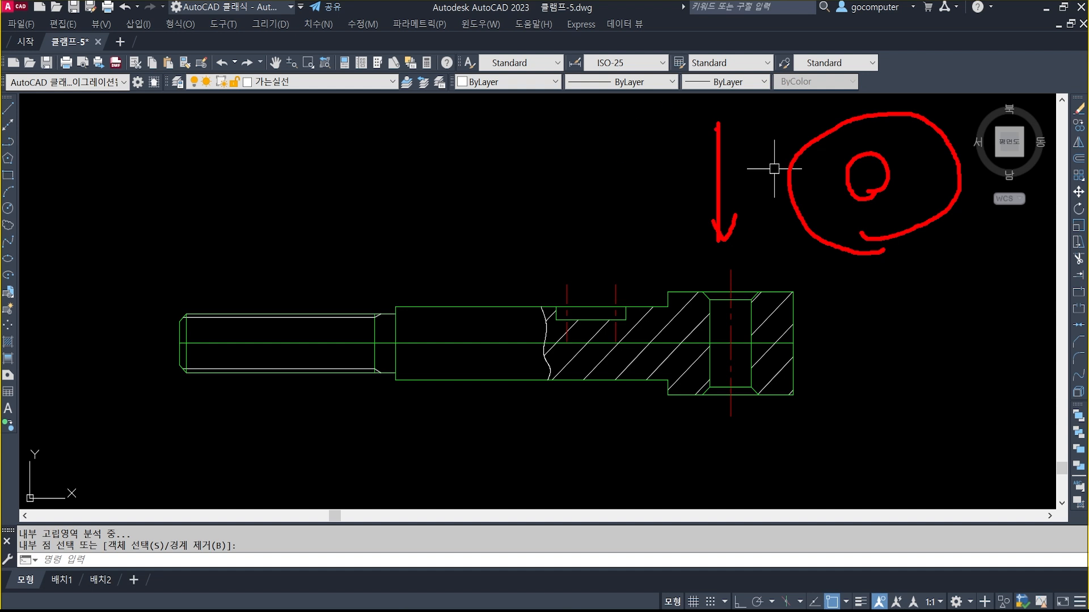
pyautogui.press('Escape')
# Copy the shaft's upper and lower edges, the break line and the head's end line about 34 units straight up, with ortho on.
pyautogui.moveTo(627, 250); pyautogui.dragTo(630, 278, button='middle')
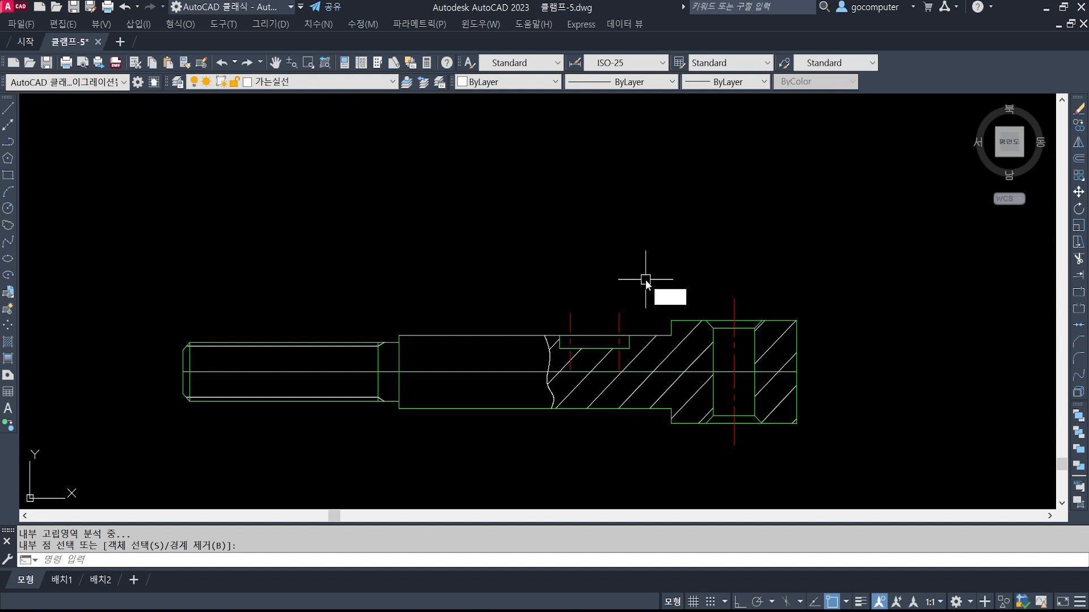
pyautogui.press('Escape')
pyautogui.write('co')
pyautogui.press('Return')
pyautogui.click(606, 409)
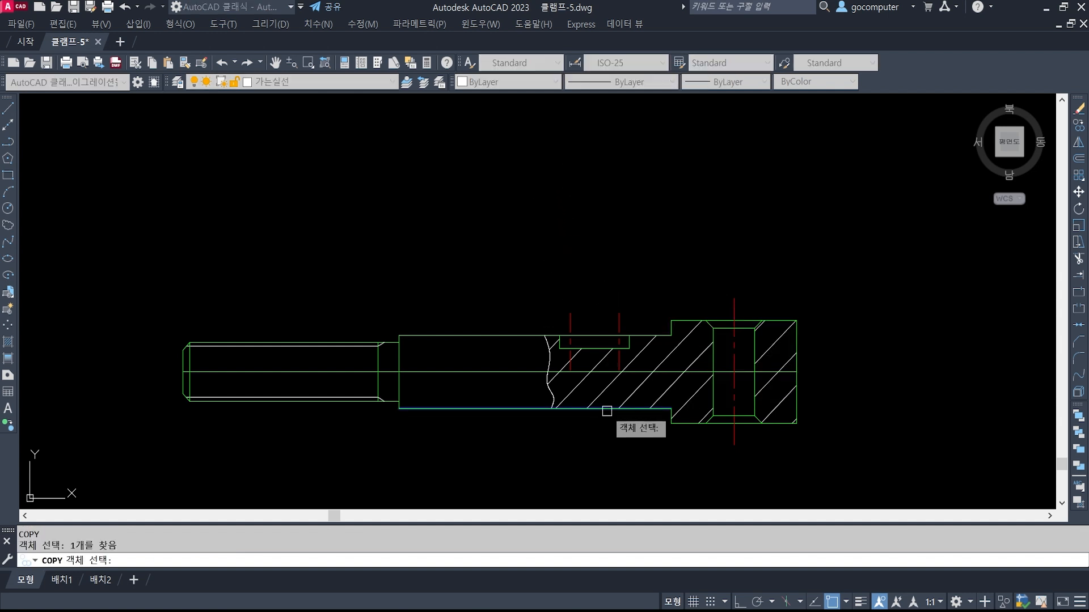
pyautogui.click(551, 397)
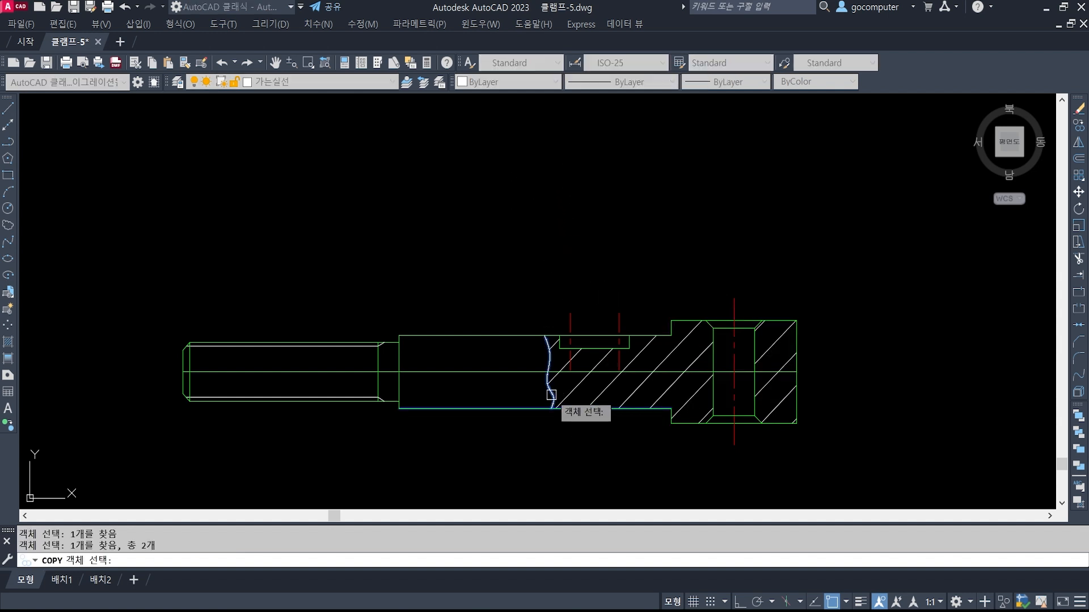
pyautogui.click(517, 335)
pyautogui.scroll(2, 650, 349)
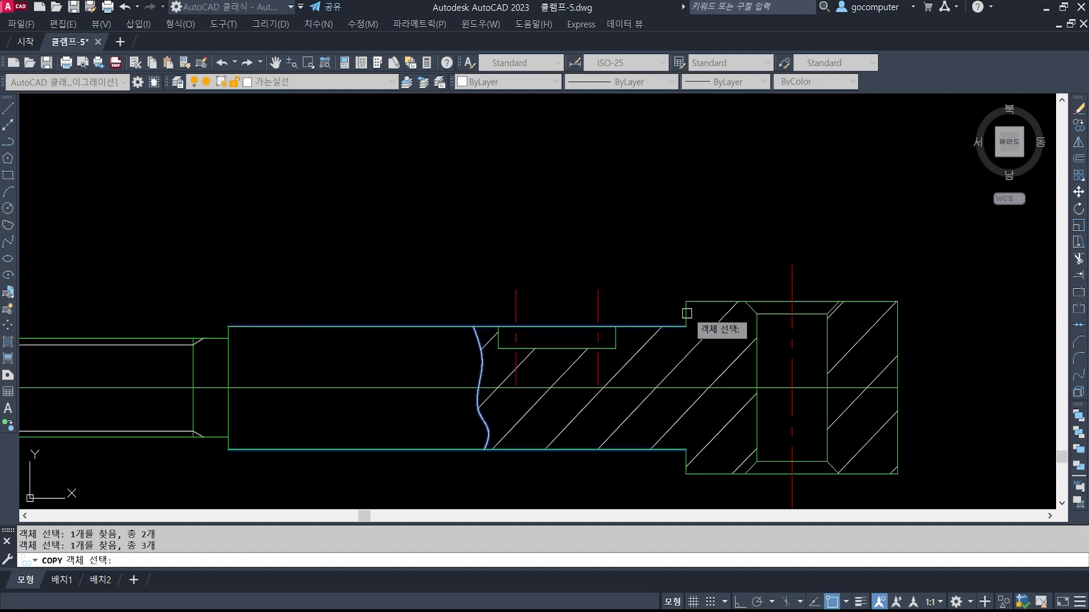
pyautogui.scroll(-2, 690, 363)
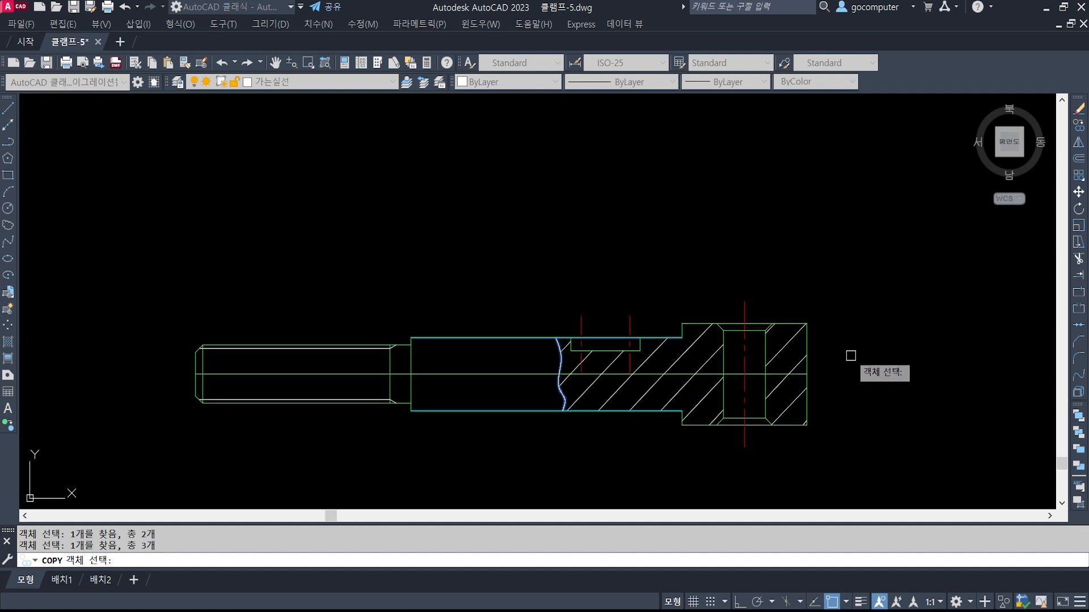
pyautogui.click(806, 345)
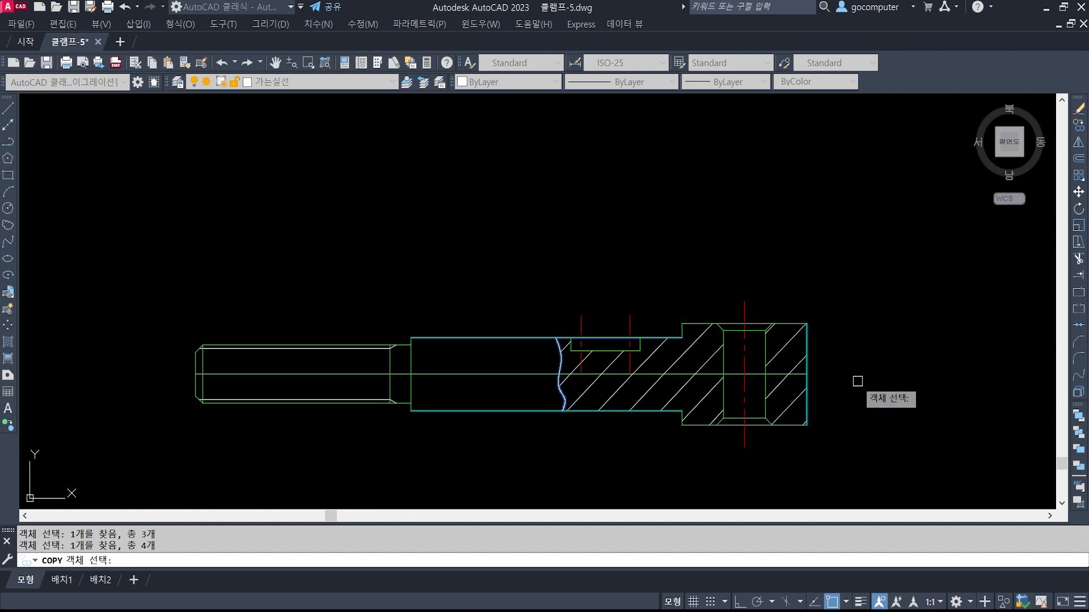
pyautogui.press('Return')
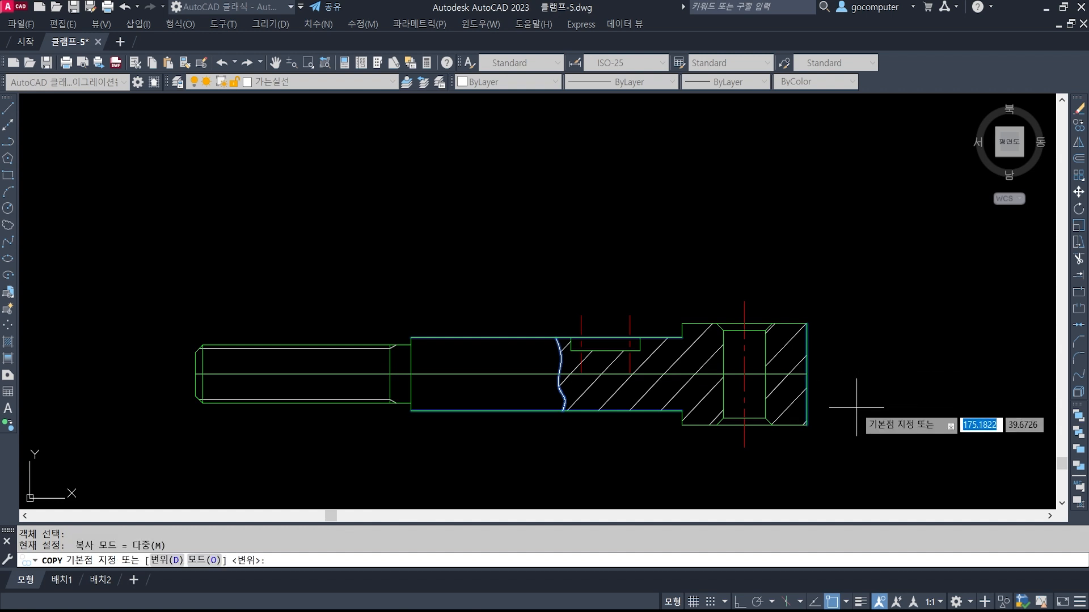
pyautogui.click(857, 407)
pyautogui.click(740, 602)
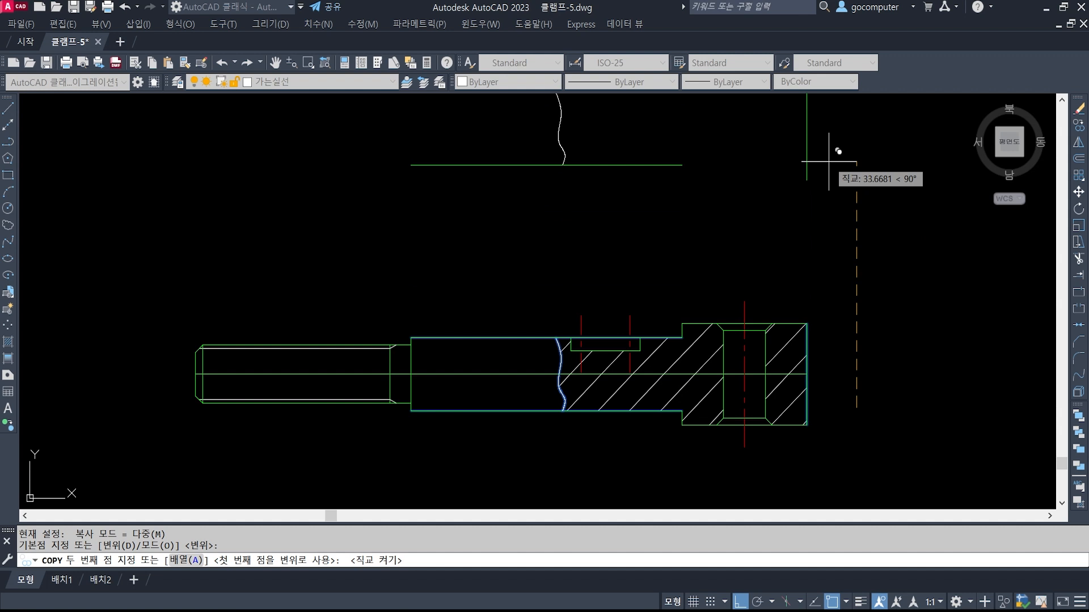
pyautogui.click(828, 161)
pyautogui.press('Return')
# Draw a vertical projection line from the upper end of the pin hole's centre line up past the copied shaft edges.
pyautogui.moveTo(737, 228)
pyautogui.mouseDown(button='middle')
pyautogui.moveTo(735, 340)
pyautogui.moveTo(748, 272)
pyautogui.mouseUp(button='middle')
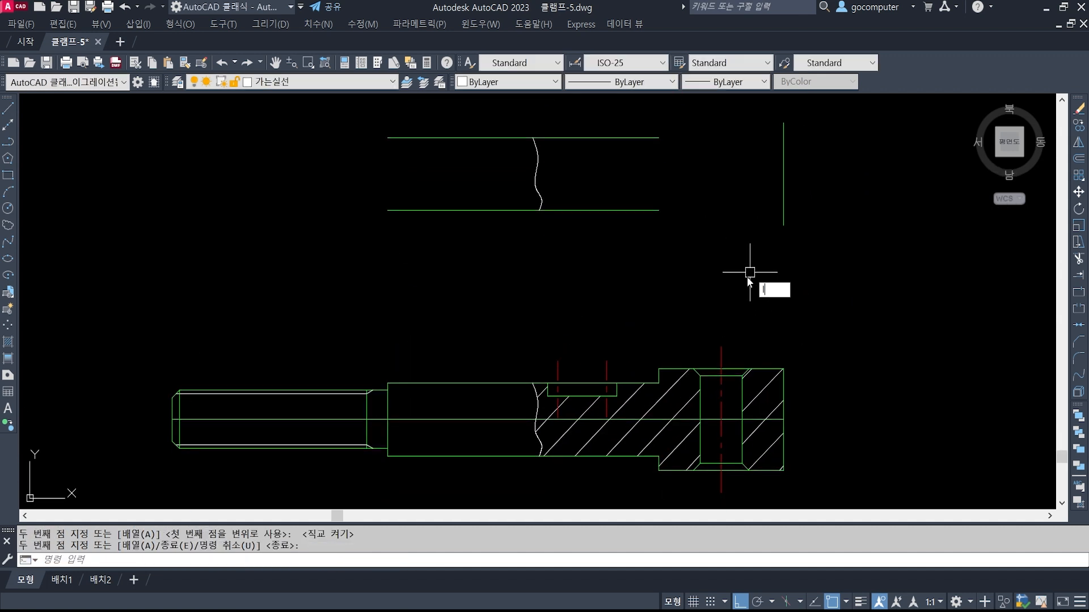
pyautogui.write('l')
pyautogui.press('Return')
pyautogui.click(721, 346)
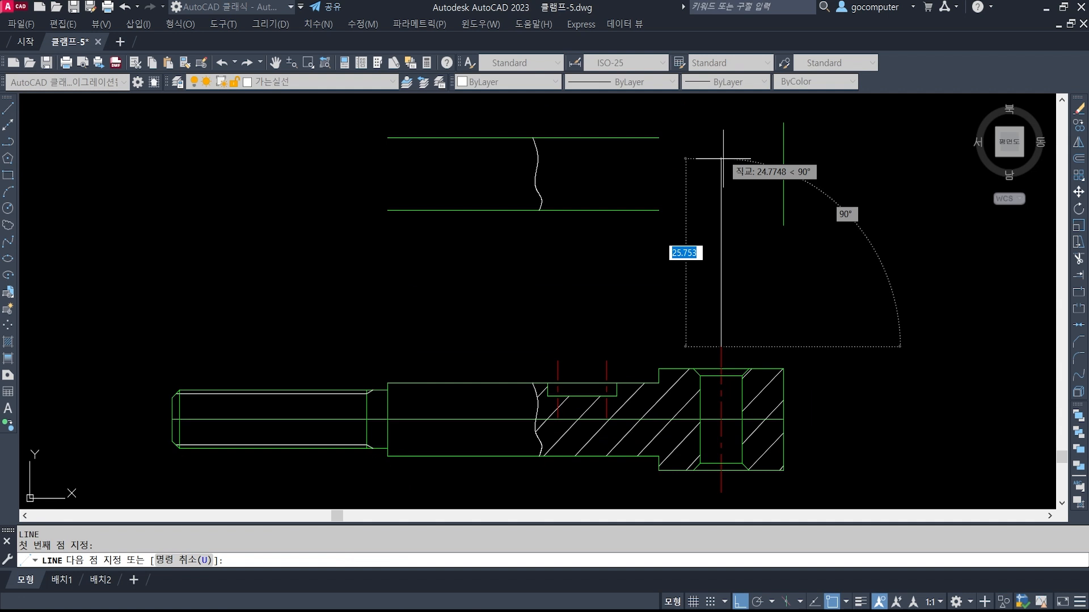
pyautogui.click(718, 109)
pyautogui.press('Return')
# Draw a horizontal line from the midpoint of the copied head end line across the vertical projection line towards the shaft.
pyautogui.moveTo(752, 216); pyautogui.dragTo(764, 273, button='middle')
pyautogui.press('Return')
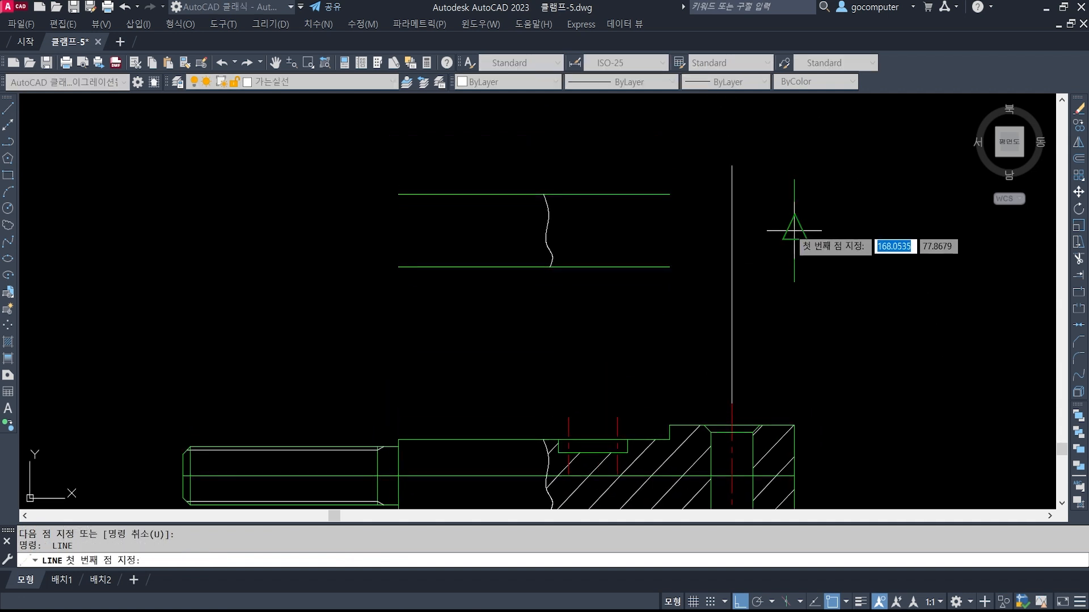
pyautogui.click(794, 230)
pyautogui.click(666, 231)
pyautogui.press('Return')
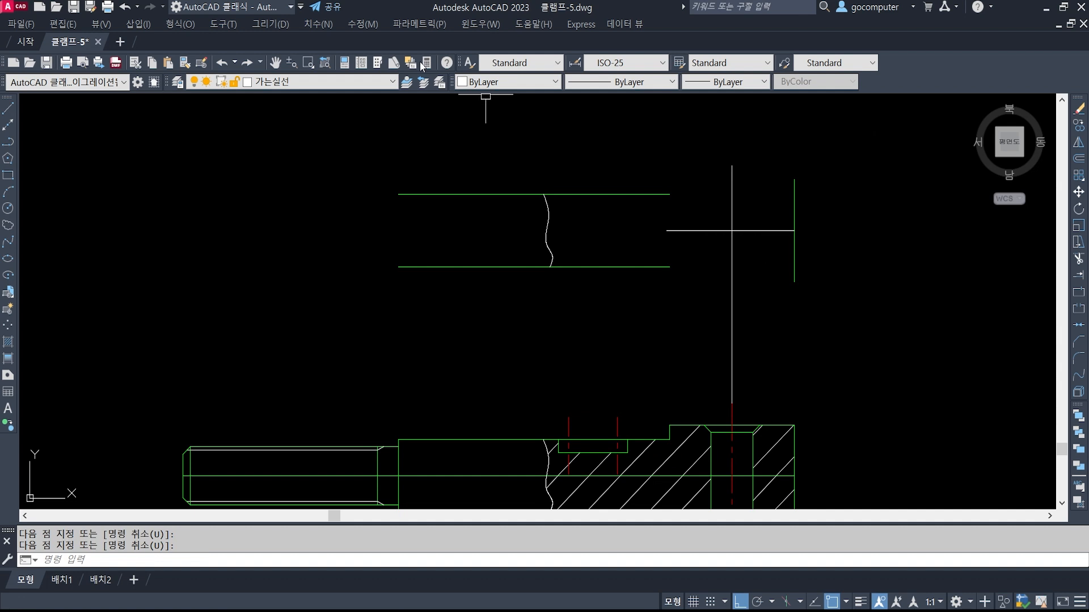
# On the layer 외형선, draw the head's circle centred on the projection lines' intersection, with its radius reaching the head end line.
pyautogui.click(360, 82)
pyautogui.click(311, 177)
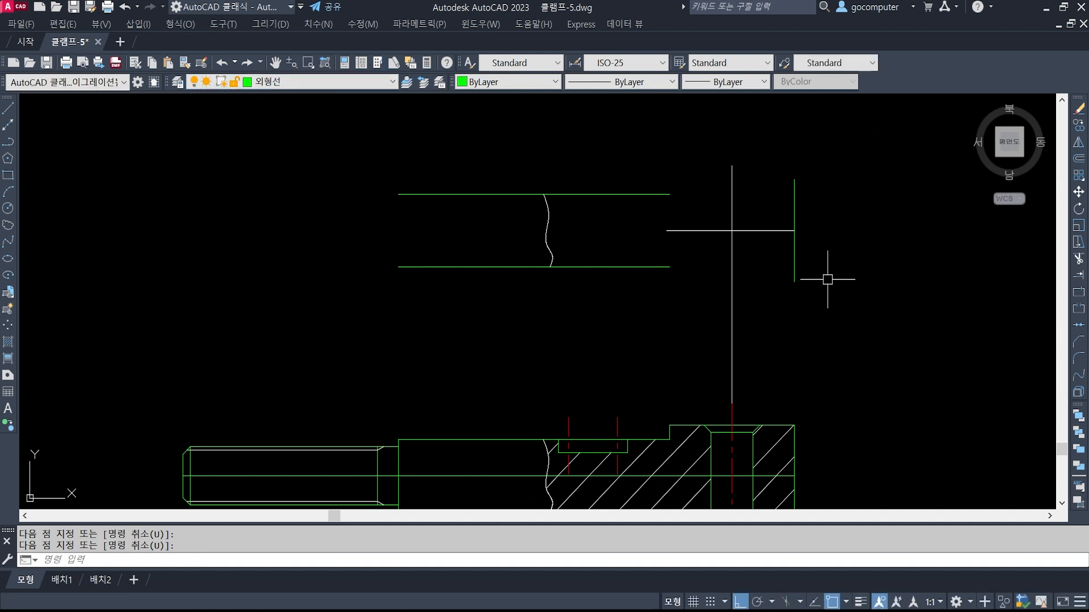
pyautogui.write('c')
pyautogui.press('Return')
pyautogui.keyDown('shift'); pyautogui.rightClick(738, 234); pyautogui.keyUp('shift')
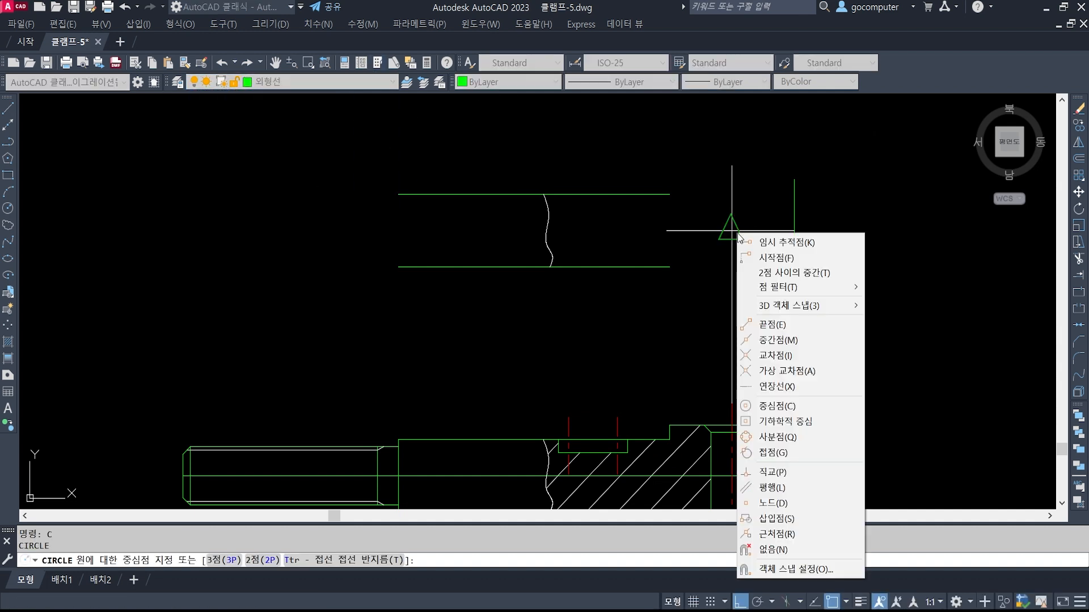
pyautogui.press('i')
pyautogui.click(732, 231)
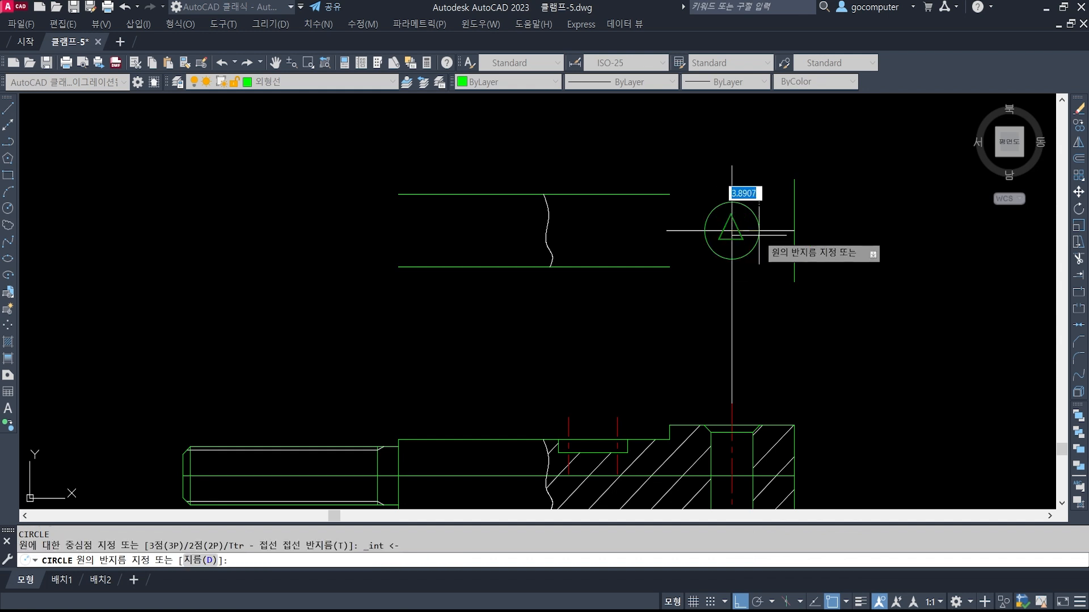
pyautogui.click(794, 230)
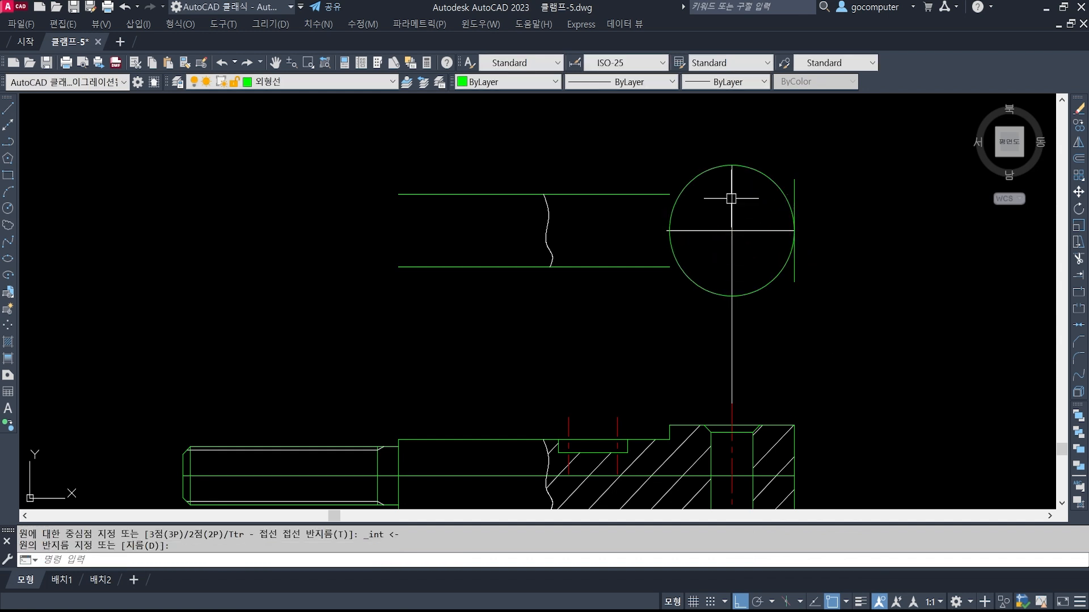
# Extend the copied upper and lower shaft edges to the head's circle.
pyautogui.write('ex')
pyautogui.press('Return')
pyautogui.click(693, 182)
pyautogui.press('Return')
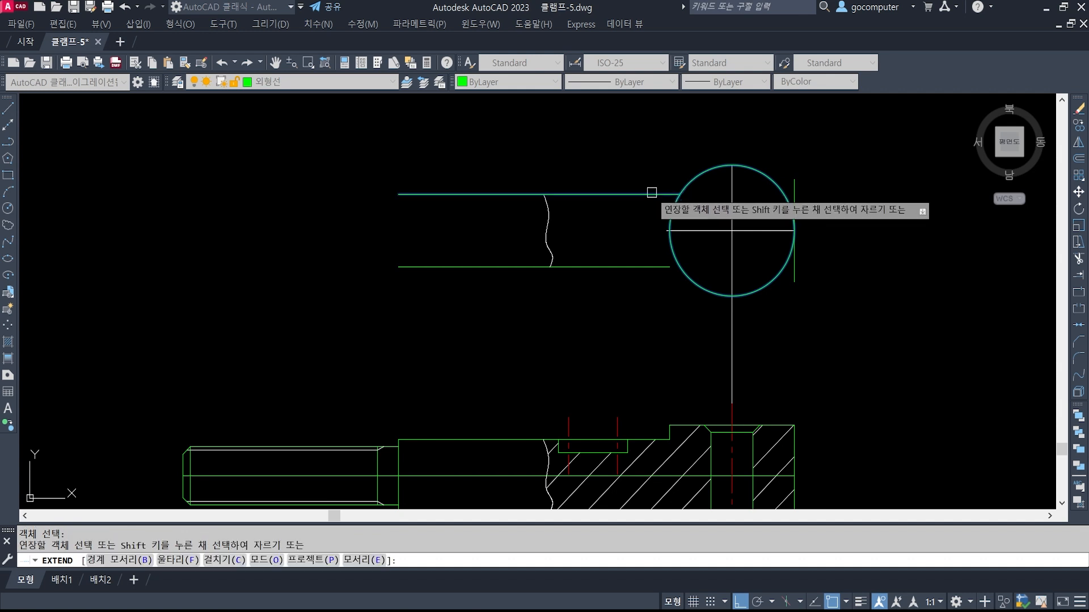
pyautogui.click(662, 266)
pyautogui.press('Return')
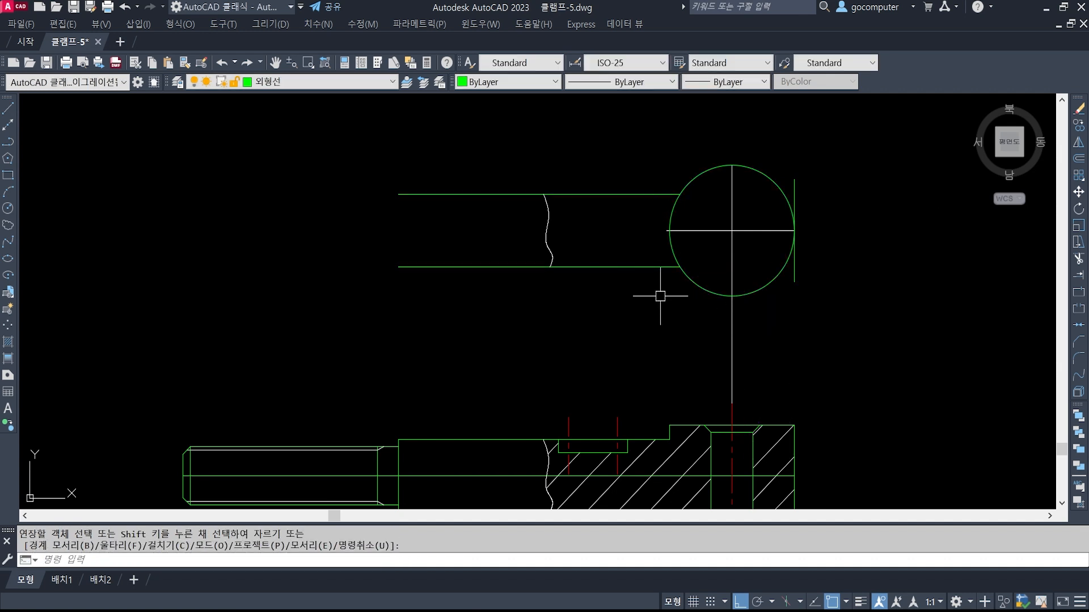
# Trim the copied upper and lower shaft edges on the threaded-end side of the break line.
pyautogui.write('tr')
pyautogui.press('Return')
pyautogui.click(520, 194)
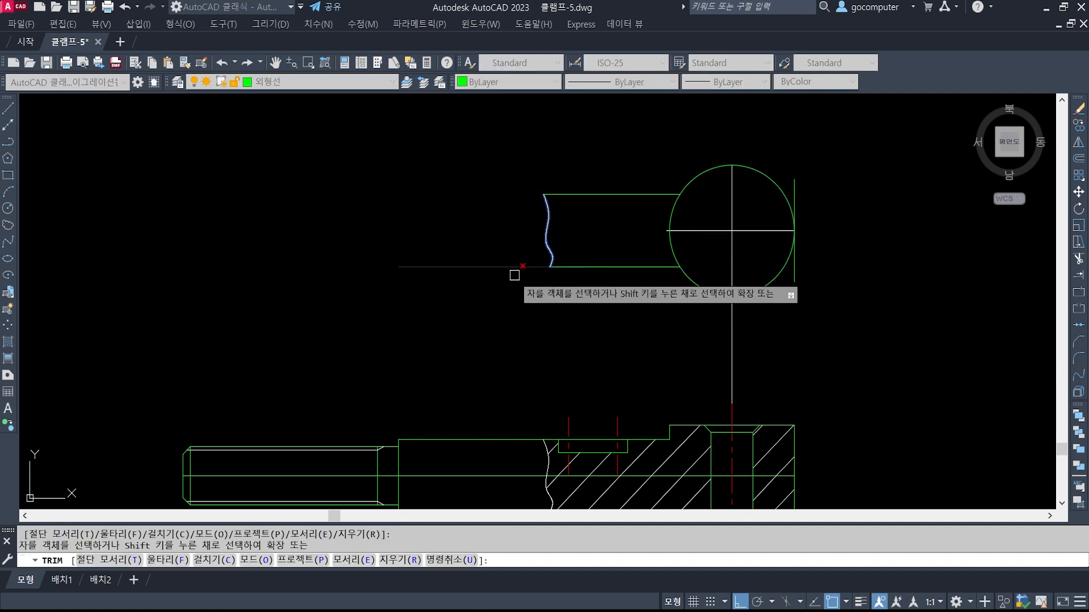
pyautogui.click(526, 255)
pyautogui.click(516, 268)
pyautogui.press('Return')
# Erase the copied vertical end line touching the head's circle.
pyautogui.moveTo(820, 273); pyautogui.dragTo(767, 297, button='middle')
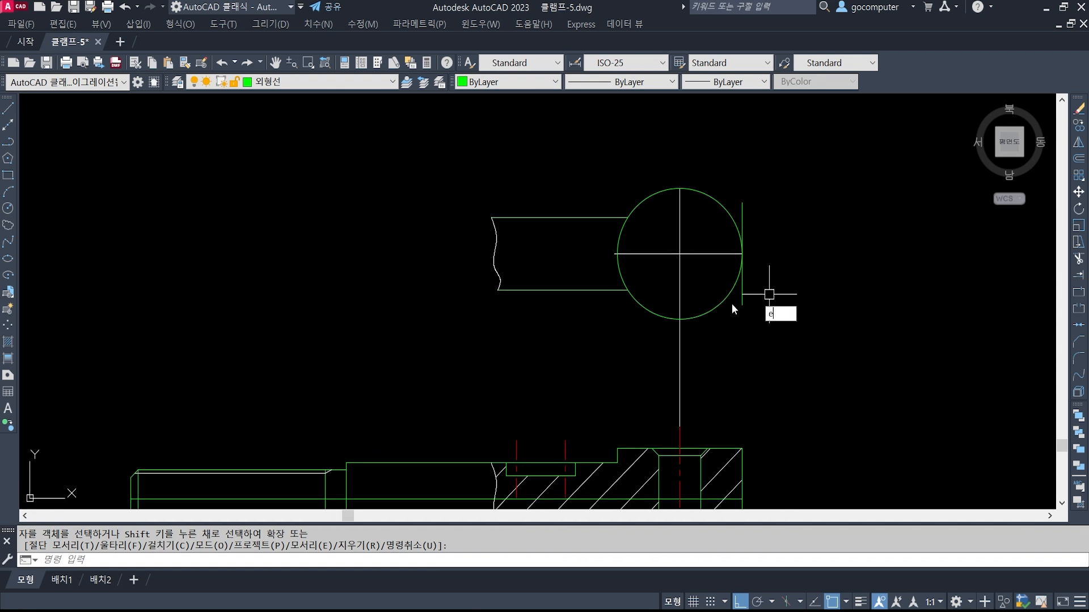
pyautogui.write('e')
pyautogui.press('Return')
pyautogui.click(747, 301)
pyautogui.click(734, 305)
pyautogui.press('Return')
pyautogui.moveTo(621, 382); pyautogui.dragTo(688, 384, button='middle')
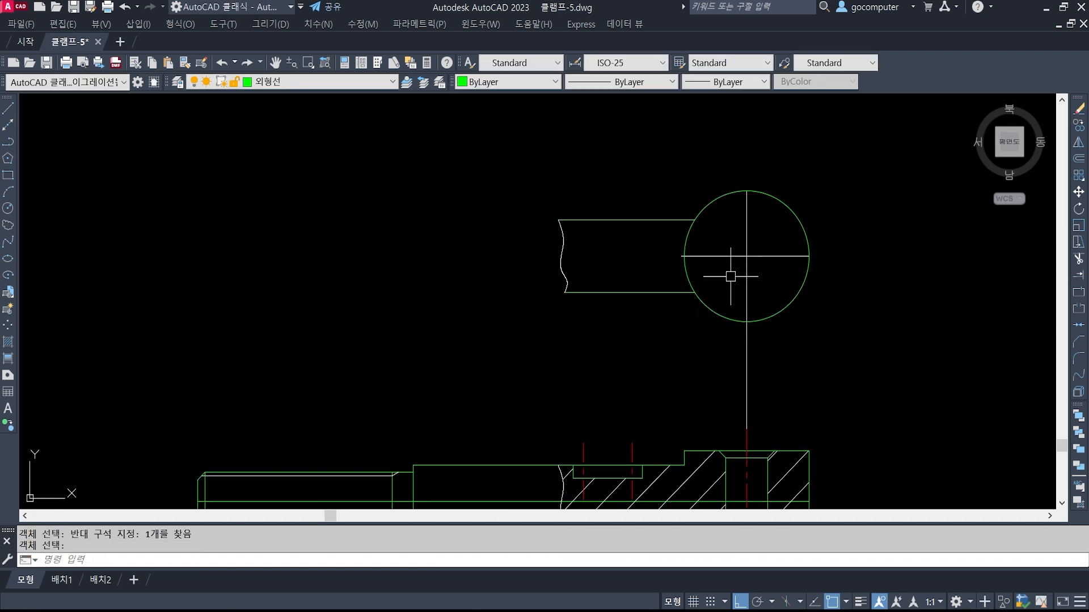
pyautogui.moveTo(731, 276); pyautogui.dragTo(713, 218, button='middle')
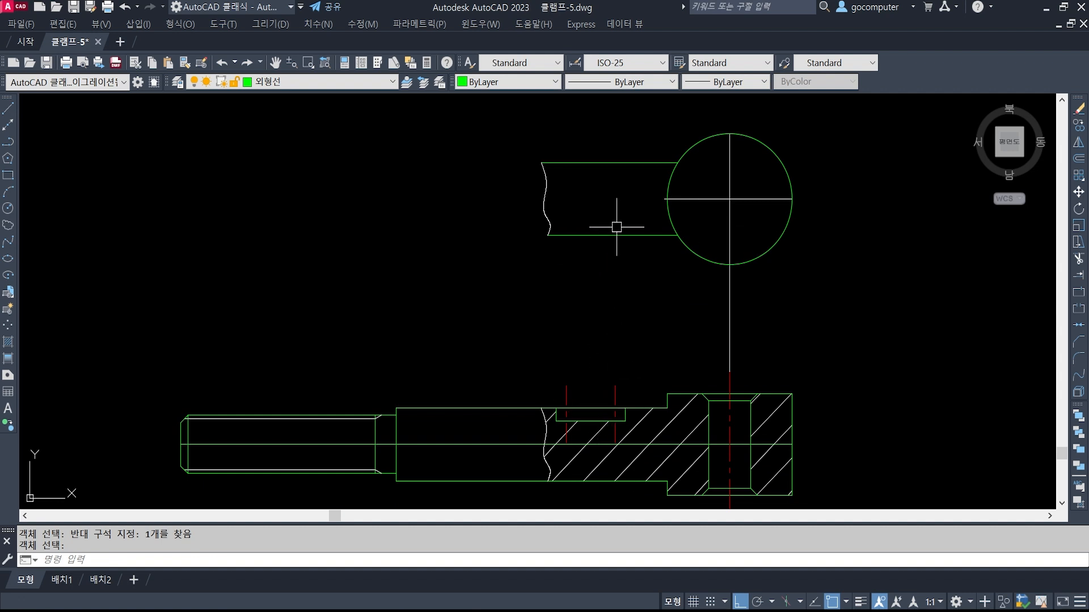
pyautogui.moveTo(616, 227); pyautogui.dragTo(632, 275, button='middle')
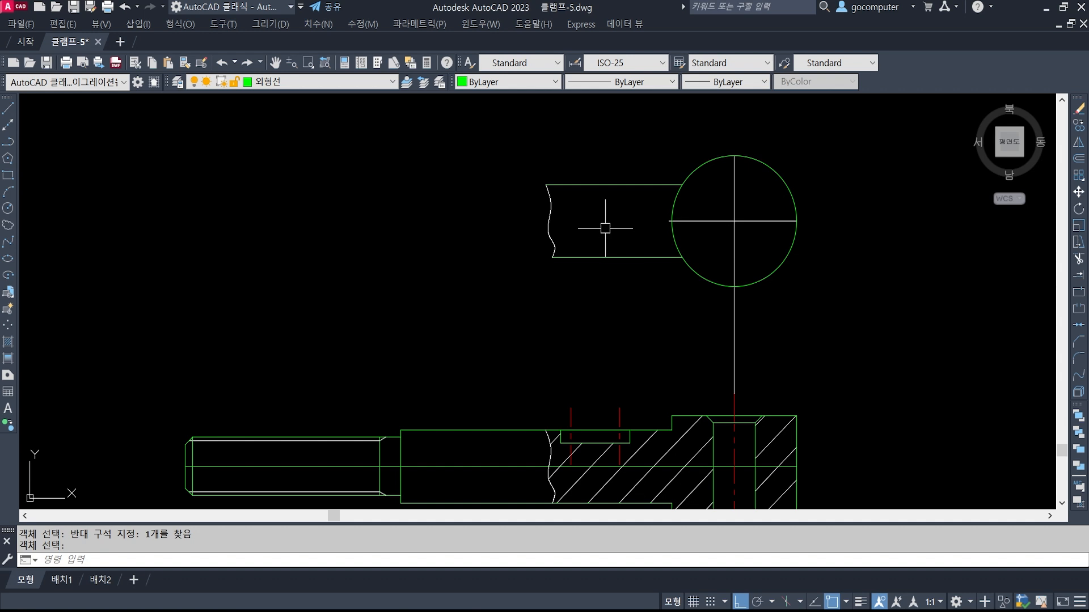
pyautogui.moveTo(570, 224); pyautogui.dragTo(603, 210, button='middle')
pyautogui.write('l')
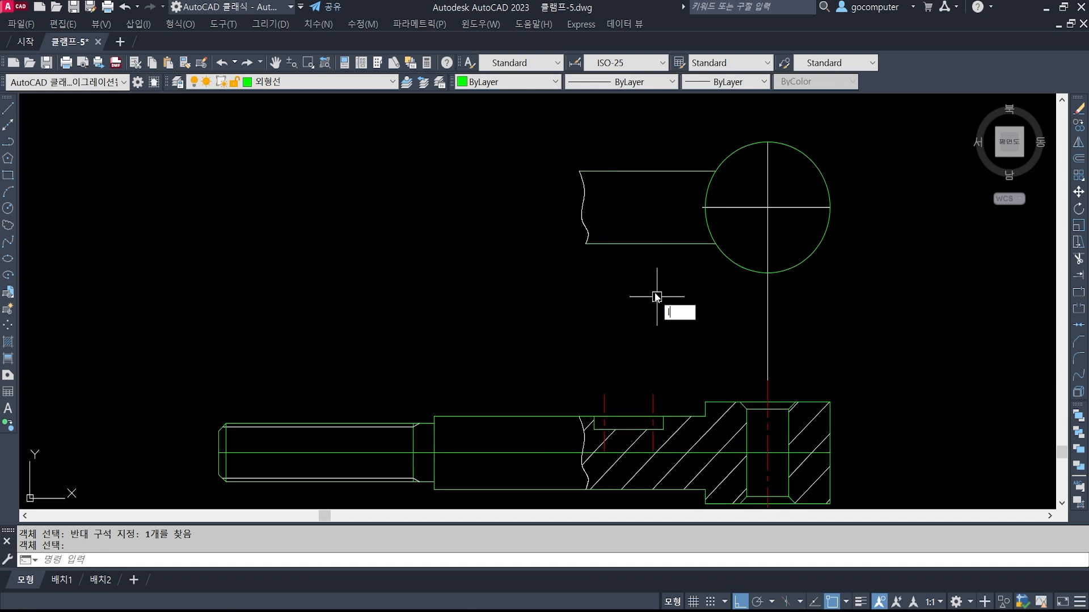
pyautogui.press('Return')
pyautogui.click(662, 417)
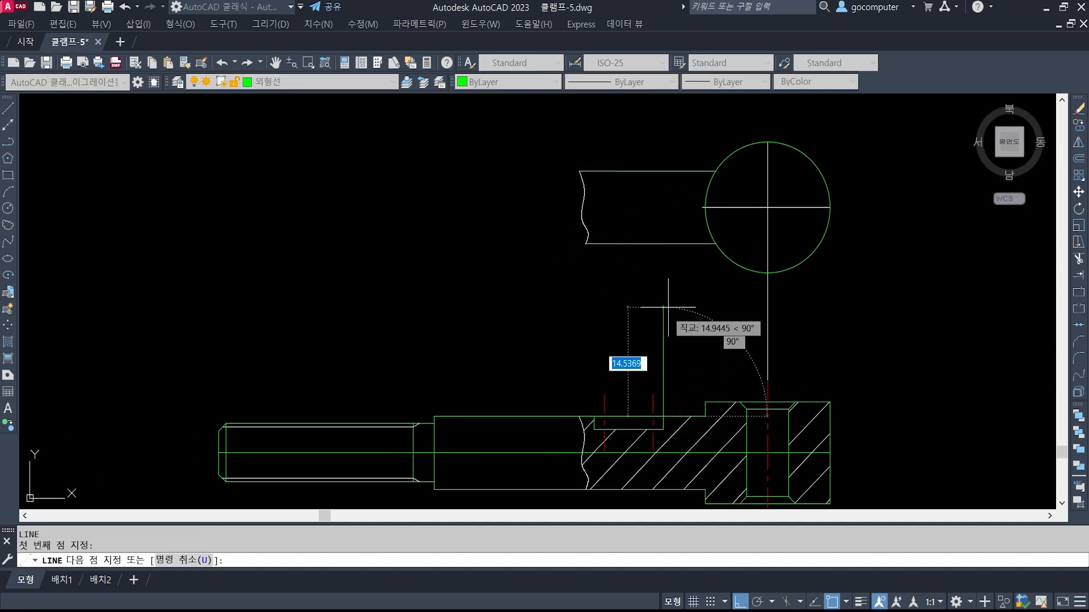
pyautogui.press('Escape')
pyautogui.press('Escape')
# Extend the top view's horizontal axis line to the shaft's break line.
pyautogui.write('ex')
pyautogui.press('Return')
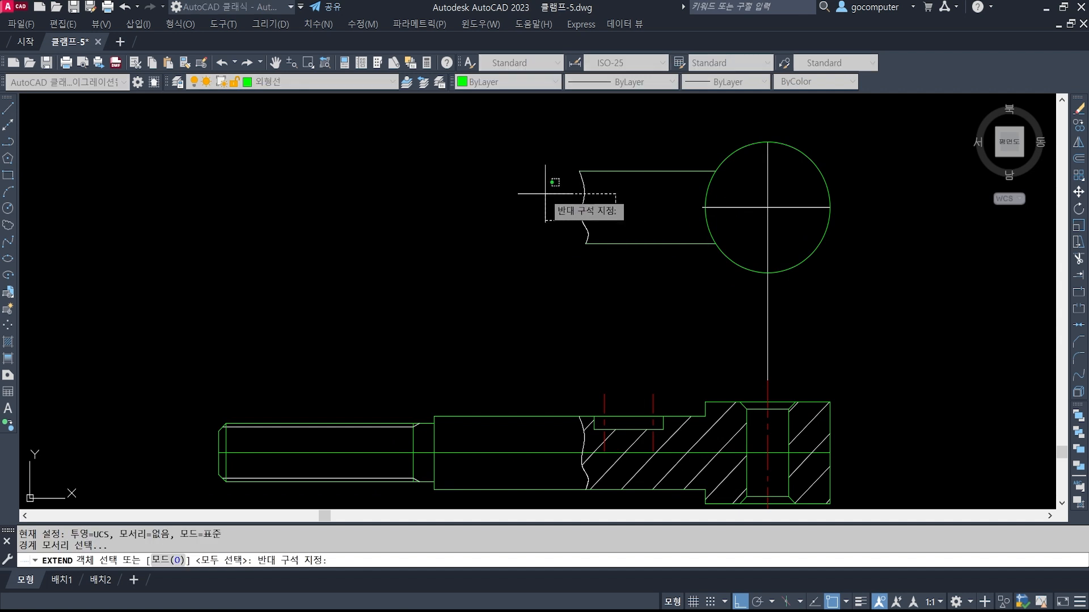
pyautogui.click(731, 207)
pyautogui.press('Escape')
# Trim the vertical projection line below the head's circle.
pyautogui.write('tr')
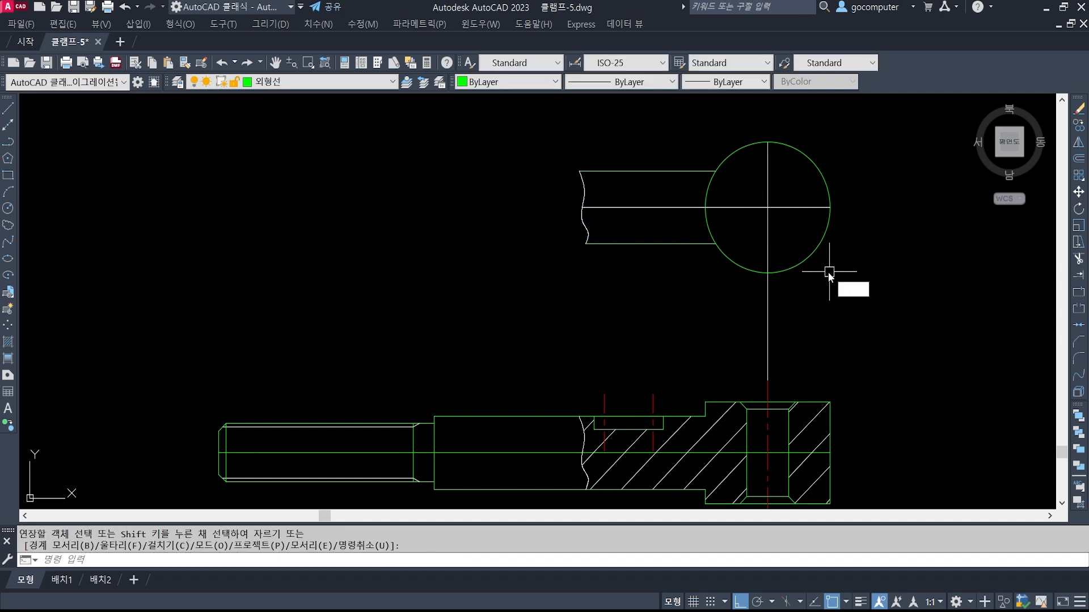
pyautogui.press('Return')
pyautogui.click(768, 293)
pyautogui.press('Return')
# Lengthen the top view's horizontal and vertical axis lines by 3 at both ends.
pyautogui.moveTo(841, 273); pyautogui.dragTo(807, 285, button='middle')
pyautogui.write('len')
pyautogui.press('Return')
pyautogui.press('Return')
pyautogui.write('3')
pyautogui.press('Return')
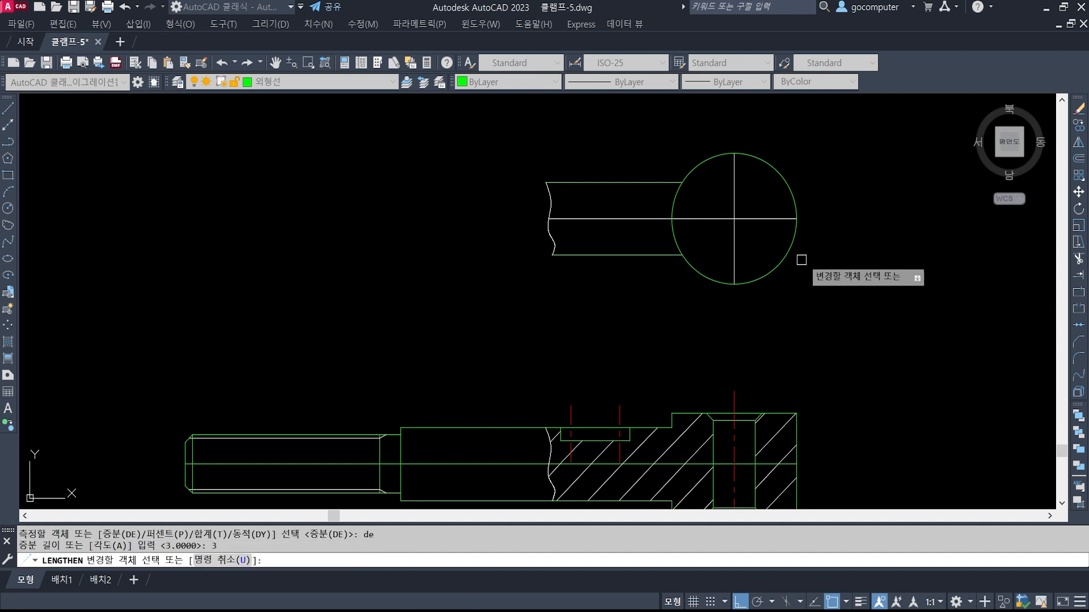
pyautogui.click(794, 218)
pyautogui.click(734, 184)
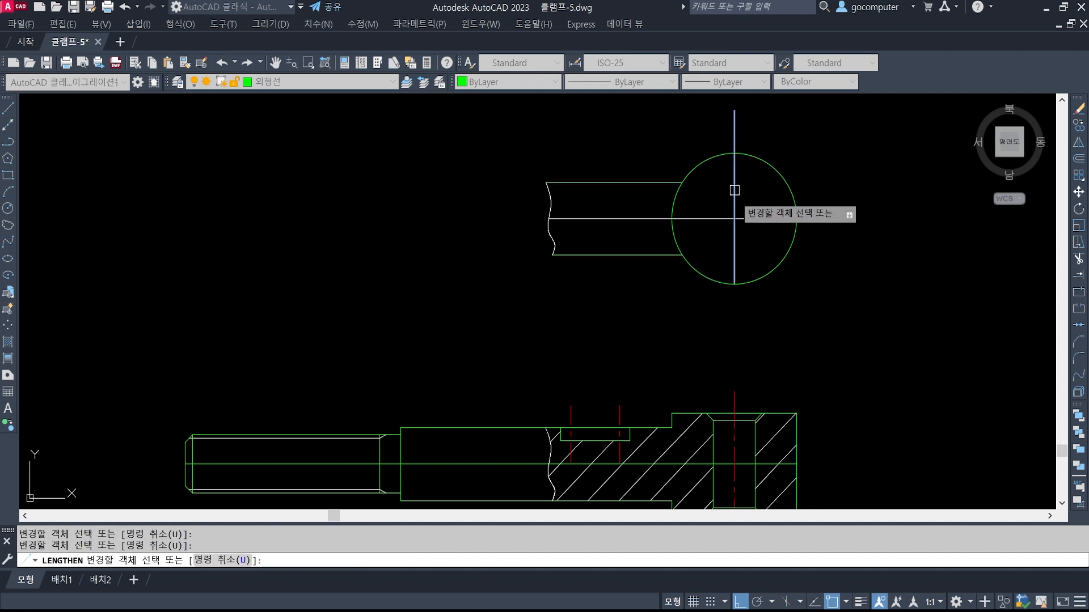
pyautogui.click(733, 249)
pyautogui.click(604, 220)
pyautogui.press('Return')
# Match the top view's two axis lines to the properties of the head hole's red centre line in the section.
pyautogui.write('ma')
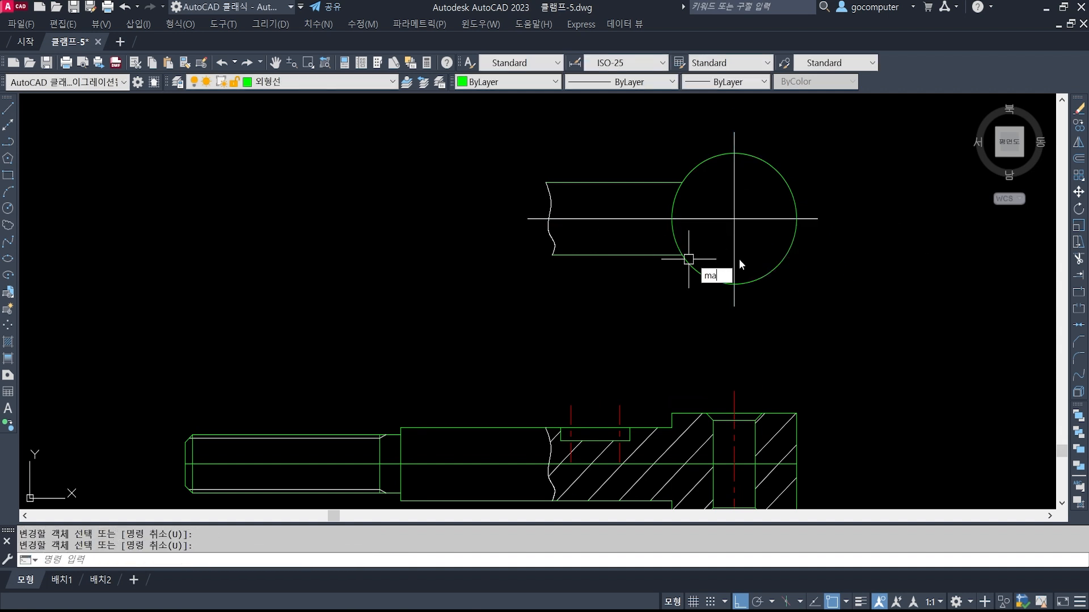
pyautogui.press('Return')
pyautogui.click(733, 403)
pyautogui.click(757, 262)
pyautogui.click(721, 213)
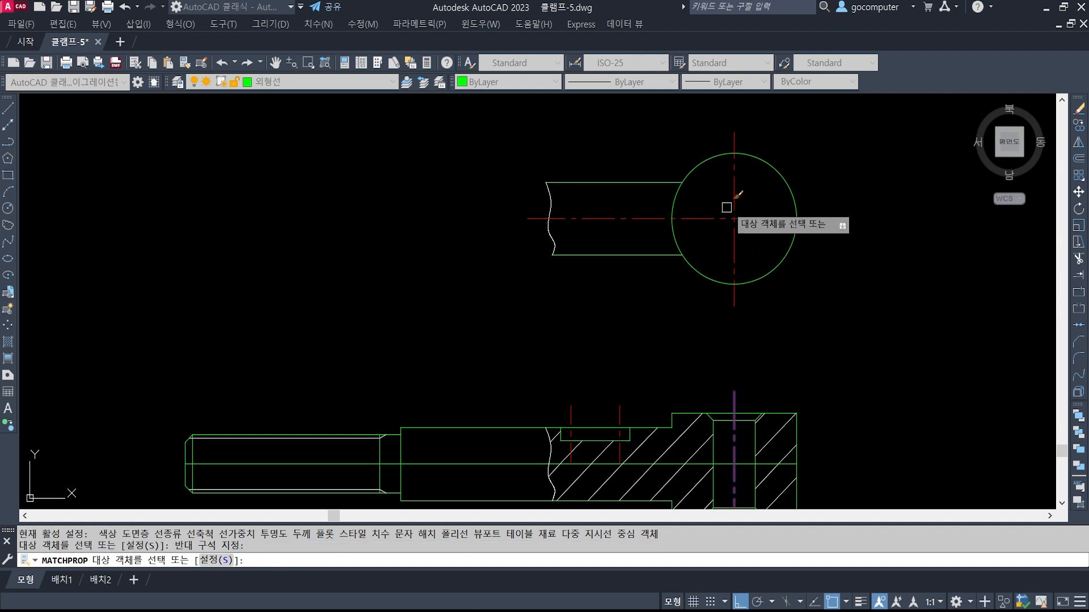
pyautogui.press('Return')
# Draw a vertical projection line from the keyway's head-side end in the section, perpendicular to the top view's horizontal centre line.
pyautogui.write('l')
pyautogui.press('Return')
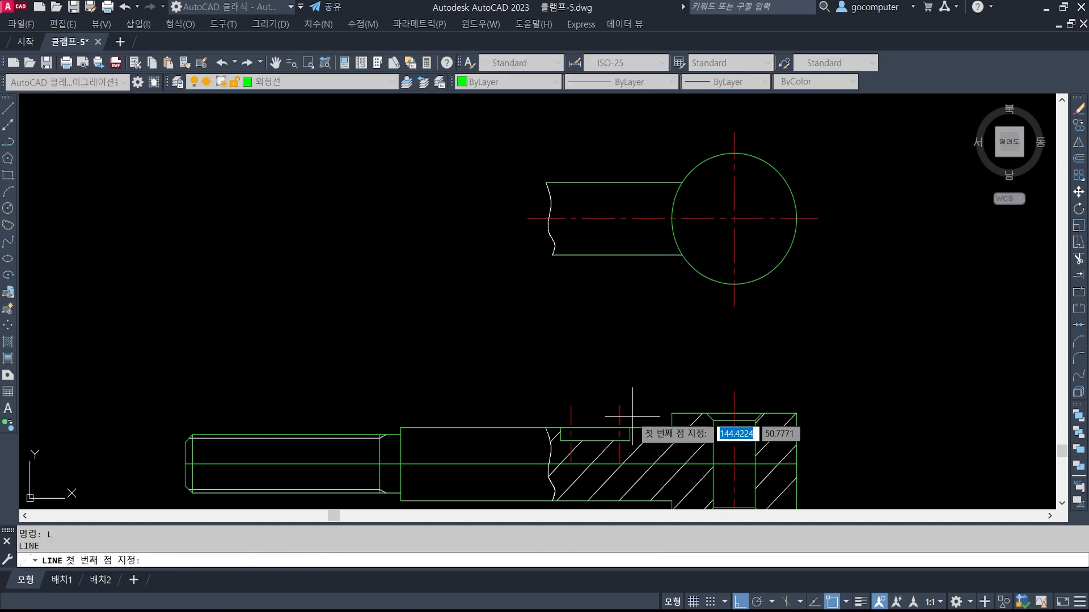
pyautogui.click(630, 440)
pyautogui.keyDown('shift'); pyautogui.rightClick(631, 219); pyautogui.keyUp('shift')
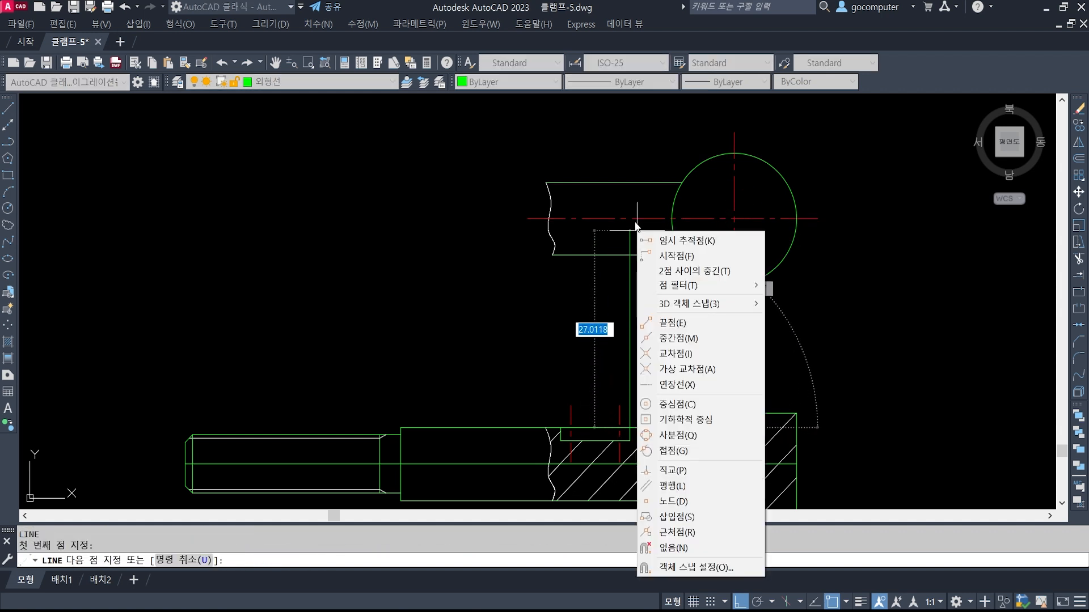
pyautogui.click(669, 460)
pyautogui.click(630, 219)
pyautogui.press('Return')
# Draw a vertical projection line from the keyway's threaded-side end, perpendicular to the top view's horizontal centre line.
pyautogui.press('Return')
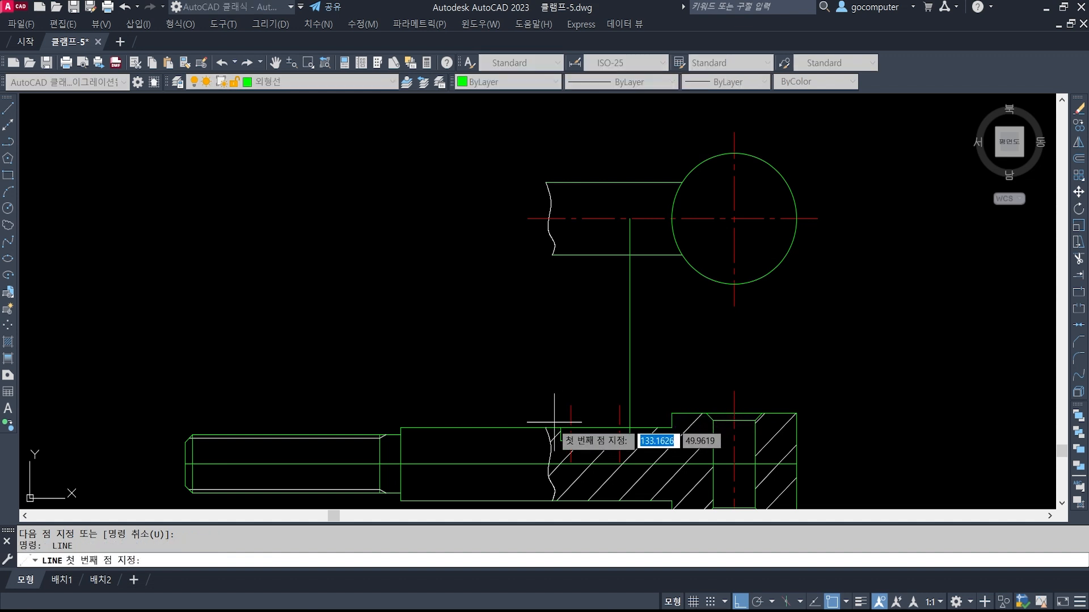
pyautogui.click(560, 440)
pyautogui.keyDown('shift'); pyautogui.rightClick(576, 230); pyautogui.keyUp('shift')
pyautogui.click(615, 470)
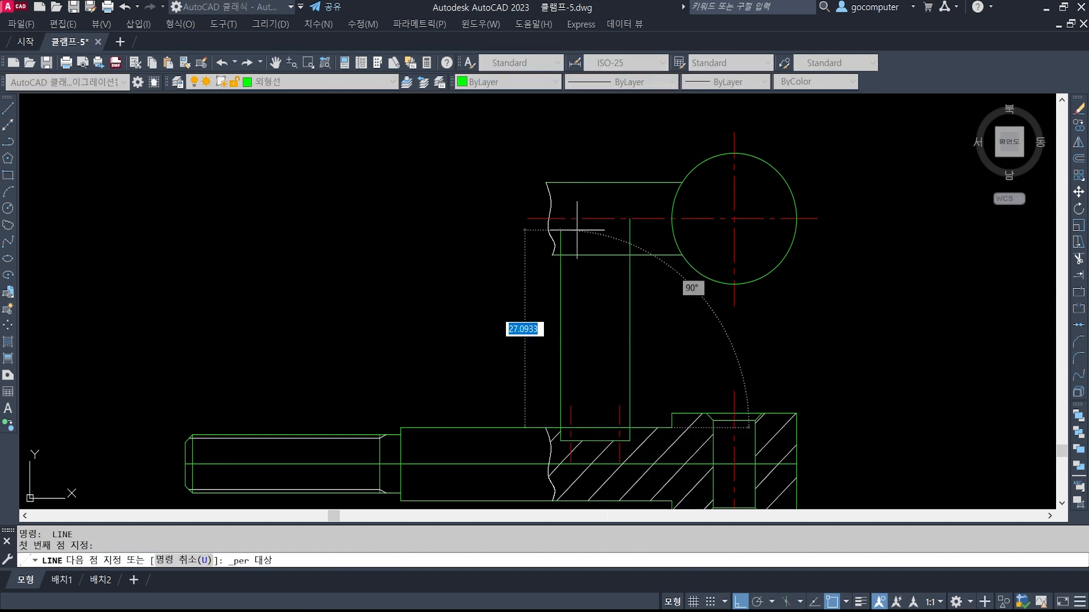
pyautogui.click(564, 220)
pyautogui.press('Return')
# Project the keyway's head-side centre line upward with a line perpendicular to the top view's horizontal centre line.
pyautogui.scroll(2, 617, 257)
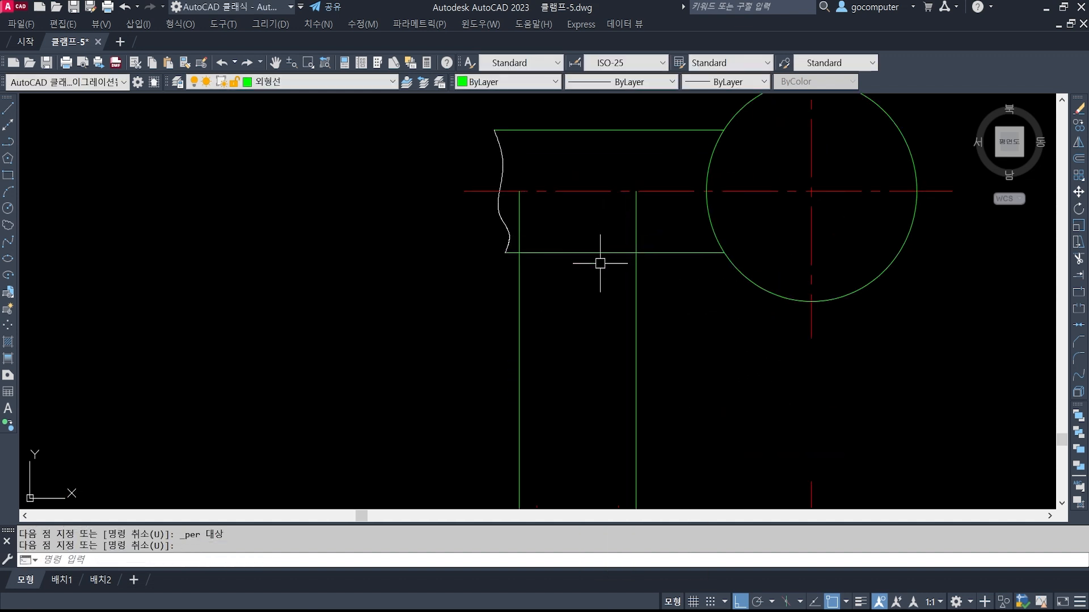
pyautogui.scroll(-2, 600, 264)
pyautogui.write('L')
pyautogui.press('Return')
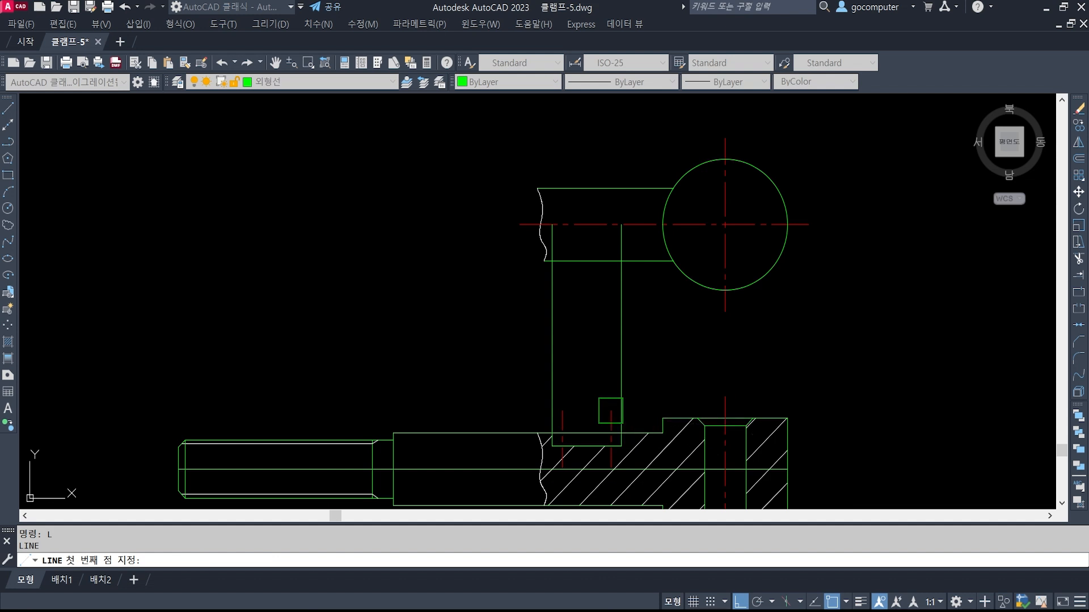
pyautogui.click(611, 410)
pyautogui.keyDown('shift'); pyautogui.rightClick(612, 219); pyautogui.keyUp('shift')
pyautogui.click(649, 458)
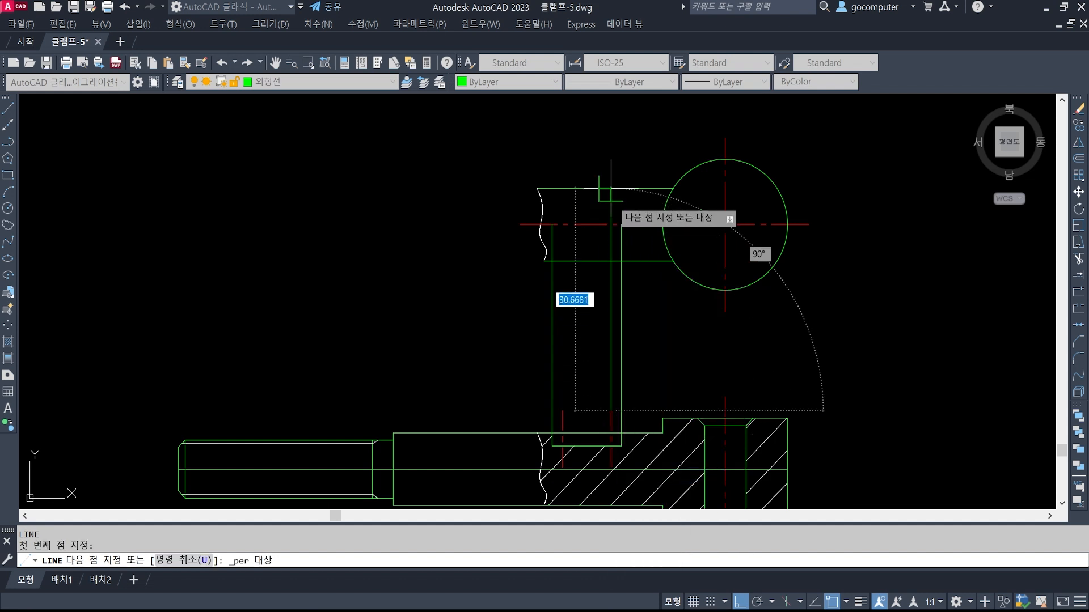
pyautogui.click(611, 224)
# Draw a circle centred where the head-side centre projection meets the horizontal centre line, with its radius reaching the keyway's end projection line.
pyautogui.scroll(4, 612, 227)
pyautogui.press('Return')
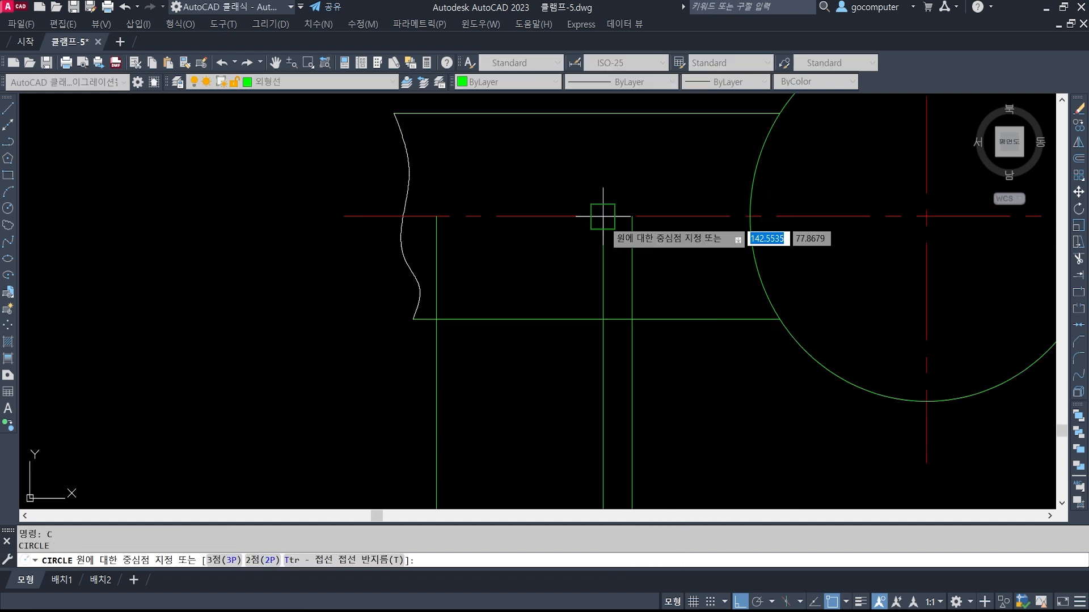
pyautogui.click(603, 216)
pyautogui.click(632, 219)
# Project the keyway's threaded-side centre line upward with a line perpendicular to the top view's horizontal centre line.
pyautogui.scroll(-1, 709, 258)
pyautogui.moveTo(605, 416); pyautogui.dragTo(637, 261, button='middle')
pyautogui.write('l')
pyautogui.press('Return')
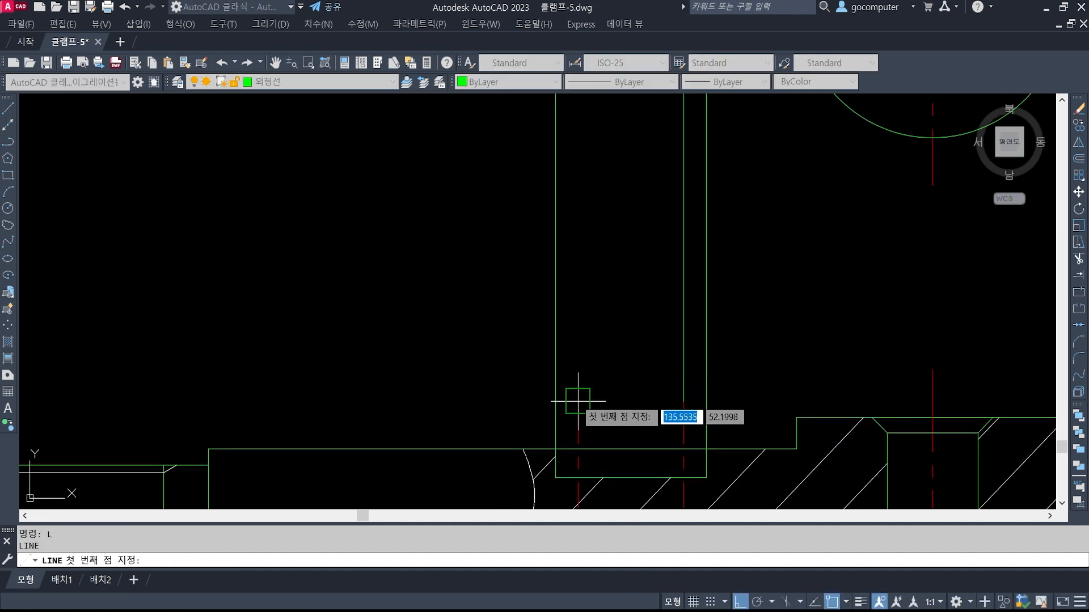
pyautogui.click(577, 397)
pyautogui.moveTo(601, 175); pyautogui.dragTo(596, 247, button='middle')
pyautogui.keyDown('shift'); pyautogui.rightClick(596, 248); pyautogui.keyUp('shift')
pyautogui.click(624, 423)
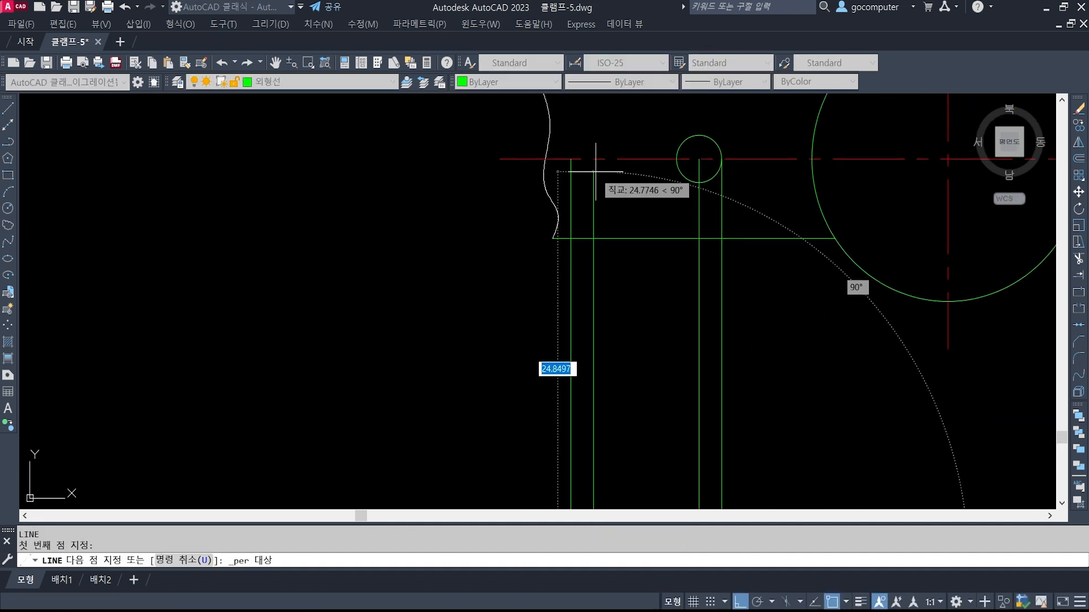
pyautogui.click(593, 159)
pyautogui.press('Return')
# Draw a circle of radius 1.5 centred where the threaded-side centre projection meets the horizontal centre line.
pyautogui.moveTo(600, 176); pyautogui.dragTo(618, 245, button='middle')
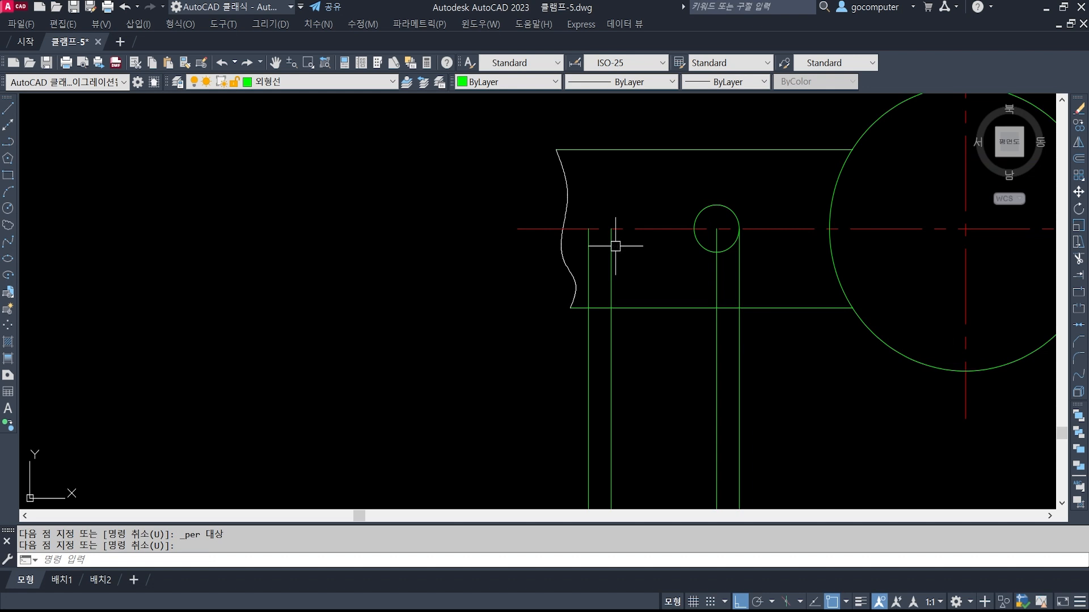
pyautogui.write('c')
pyautogui.press('Return')
pyautogui.click(610, 229)
pyautogui.press('Return')
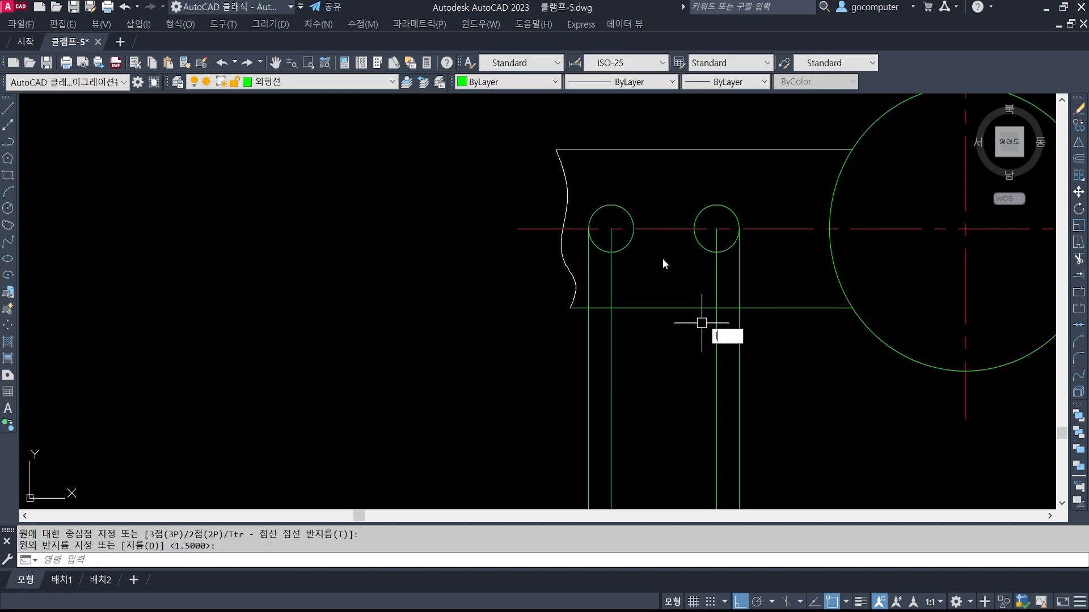
# Connect the two keyway circles with horizontal lines between their upper and lower quadrants.
pyautogui.write('l')
pyautogui.press('Return')
pyautogui.click(615, 208)
pyautogui.click(713, 205)
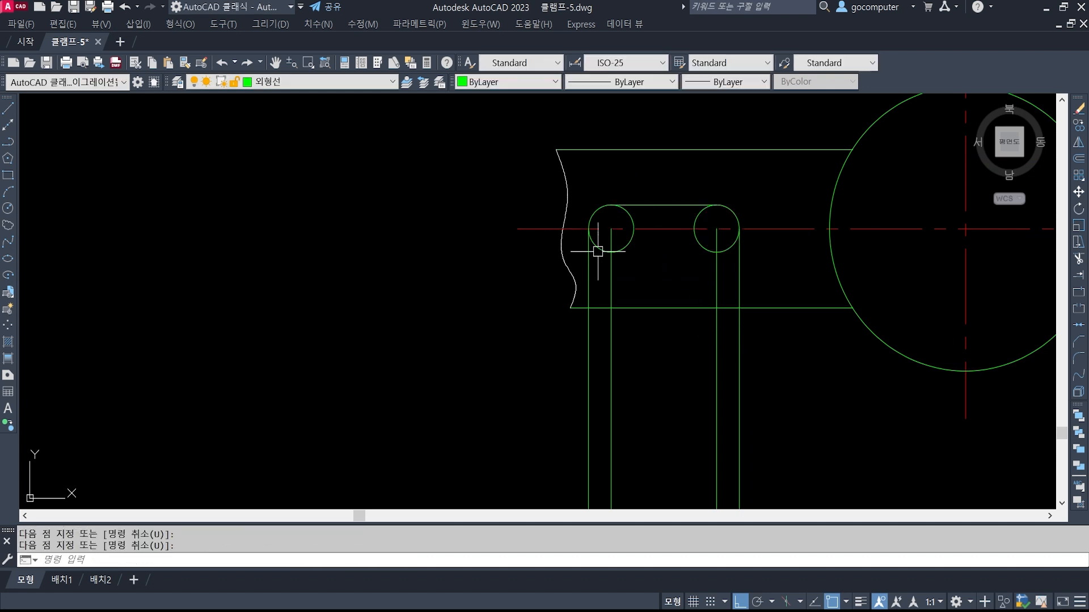
pyautogui.write('l')
pyautogui.press('Return')
pyautogui.click(611, 251)
pyautogui.click(716, 252)
pyautogui.press('Return')
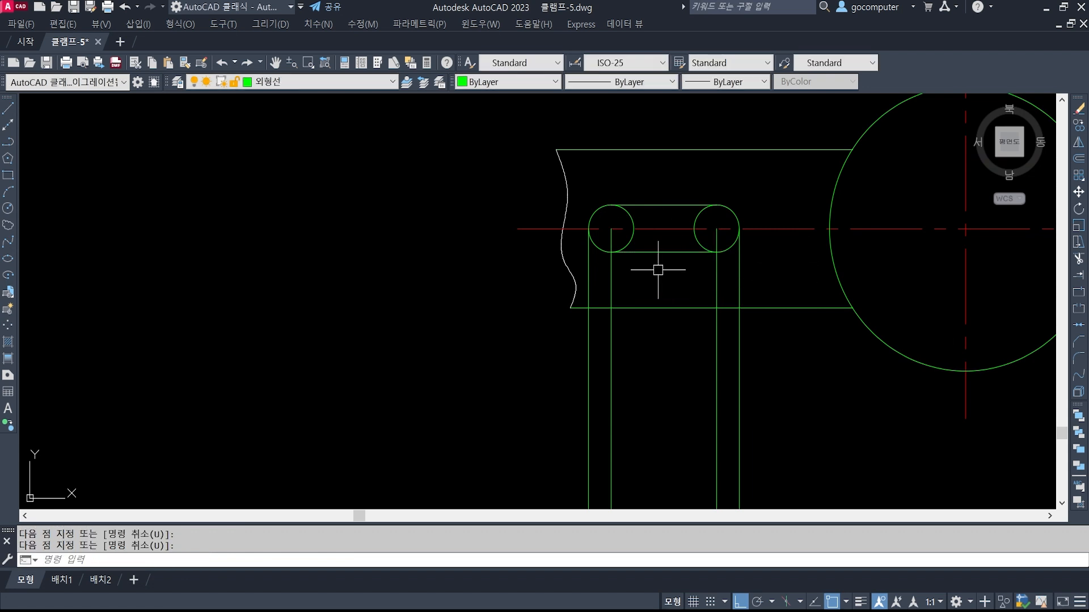
# Trim the inner halves of both keyway circles between the two connecting lines to form the slot outline.
pyautogui.moveTo(658, 270); pyautogui.dragTo(649, 300, button='middle')
pyautogui.write('tr')
pyautogui.press('Return')
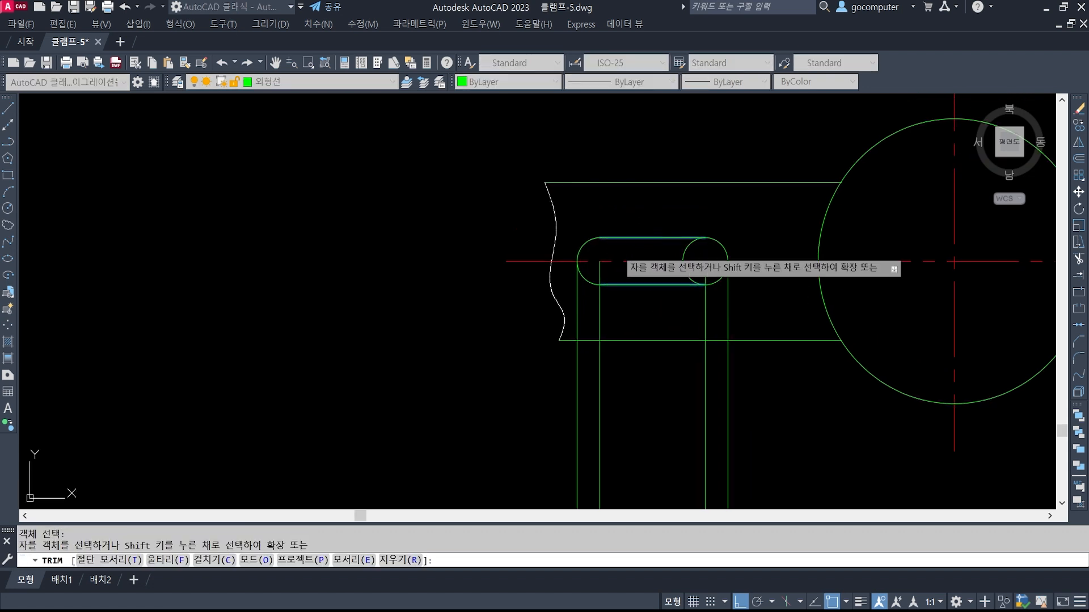
pyautogui.click(685, 250)
pyautogui.press('Return')
# Extend the two keyway centre projection lines up to the slot's upper edge.
pyautogui.scroll(2, 707, 260)
pyautogui.write('ex')
pyautogui.press('Return')
pyautogui.click(611, 186)
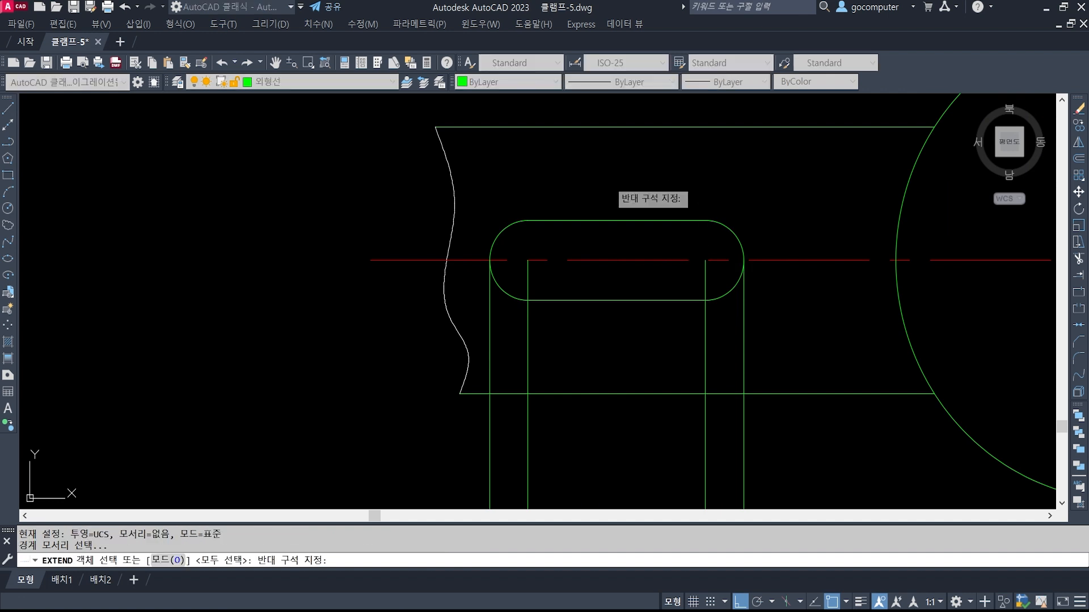
pyautogui.click(695, 272)
pyautogui.click(706, 279)
pyautogui.click(526, 287)
pyautogui.press('Return')
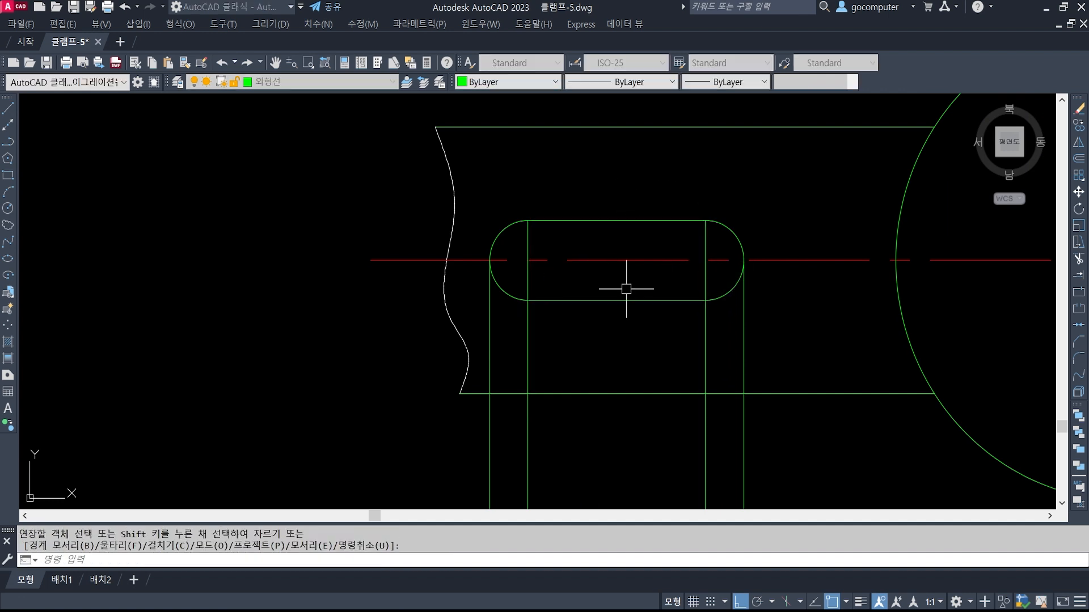
# Trim the two keyway centre projection lines below the slot's lower edge.
pyautogui.write('tr')
pyautogui.press('Return')
pyautogui.press('Return')
pyautogui.click(725, 320)
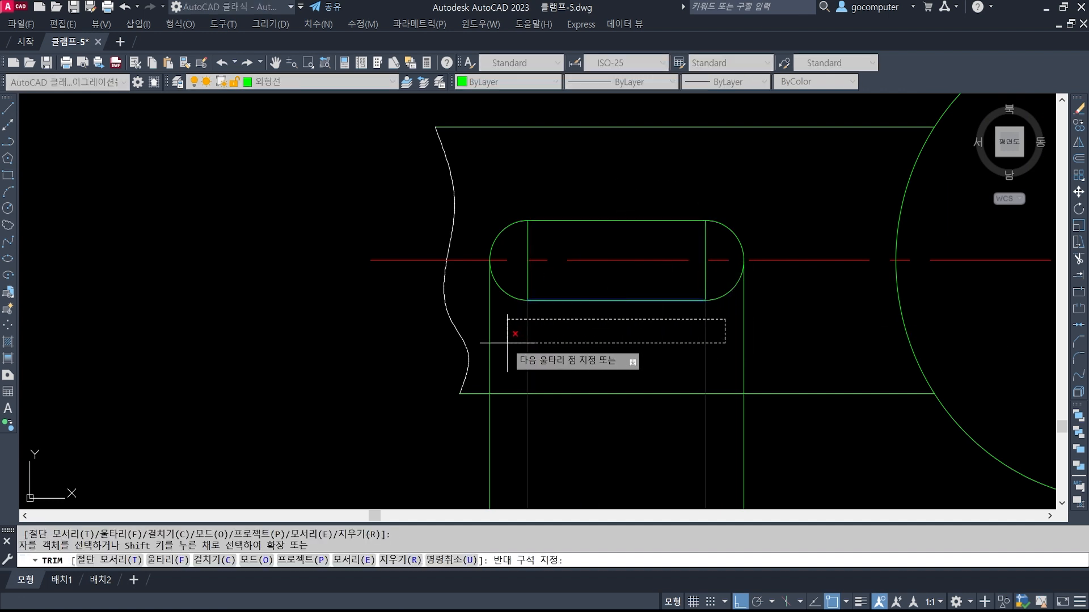
pyautogui.click(507, 343)
pyautogui.press('Return')
# Erase the two projection lines running from the slot's ends to the section view.
pyautogui.write('e')
pyautogui.press('Return')
pyautogui.click(779, 327)
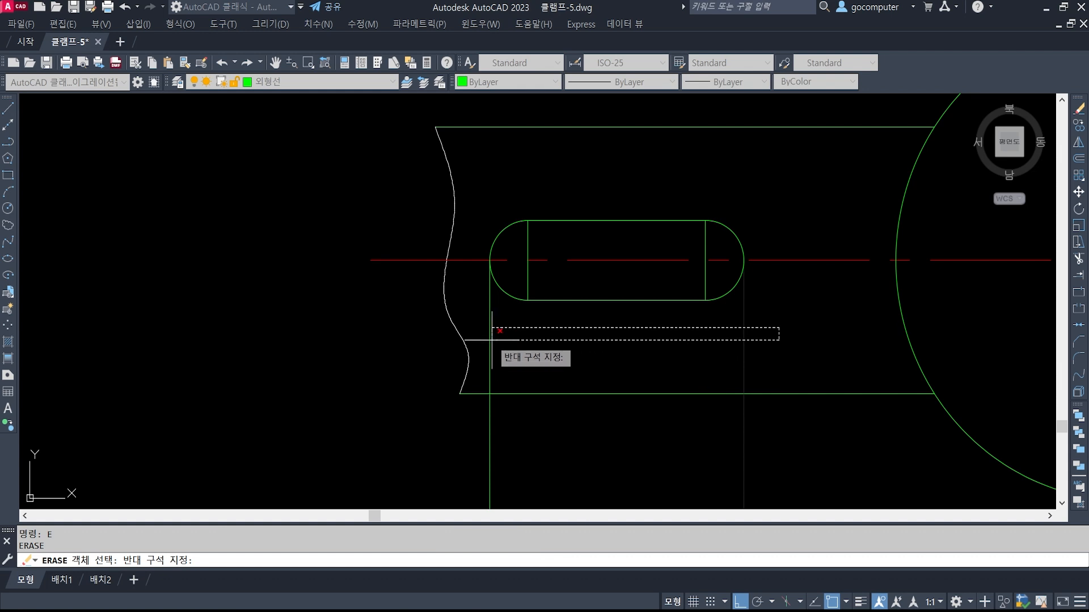
pyautogui.click(492, 341)
pyautogui.press('Return')
# Lengthen both vertical lines inside the slot by 3 at their upper and lower ends.
pyautogui.write('le')
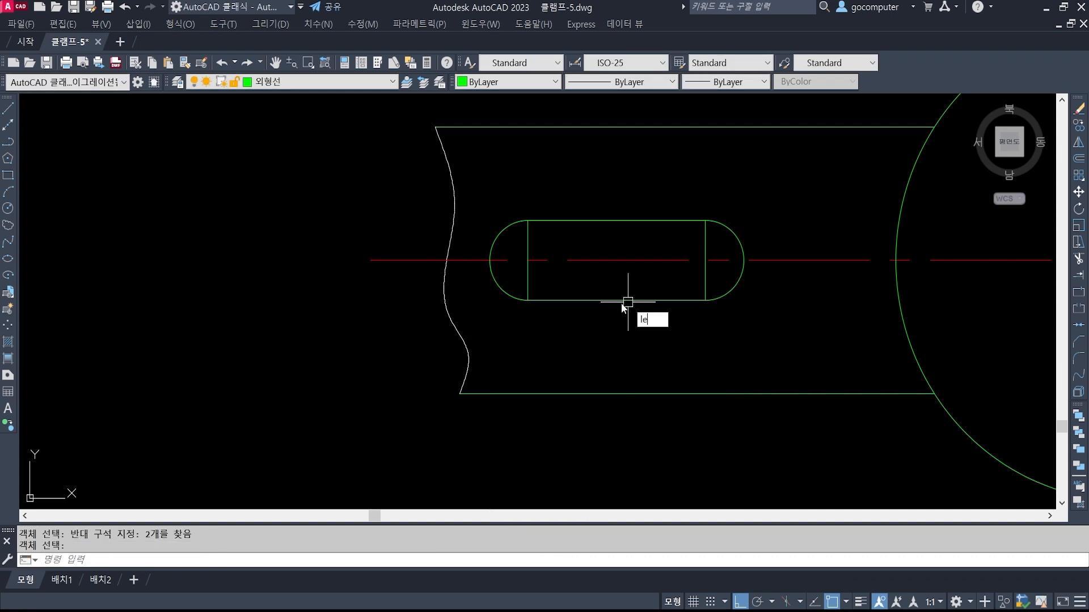
pyautogui.write('n')
pyautogui.press('Return')
pyautogui.write('de')
pyautogui.press('Return')
pyautogui.write('3')
pyautogui.press('Return')
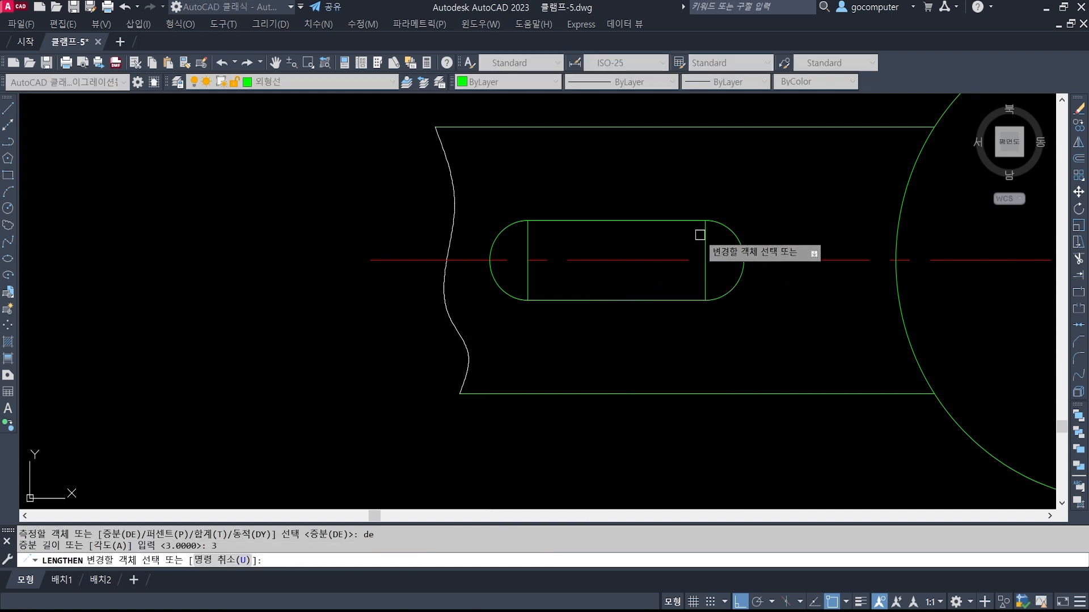
pyautogui.click(701, 236)
pyautogui.click(705, 287)
pyautogui.click(527, 240)
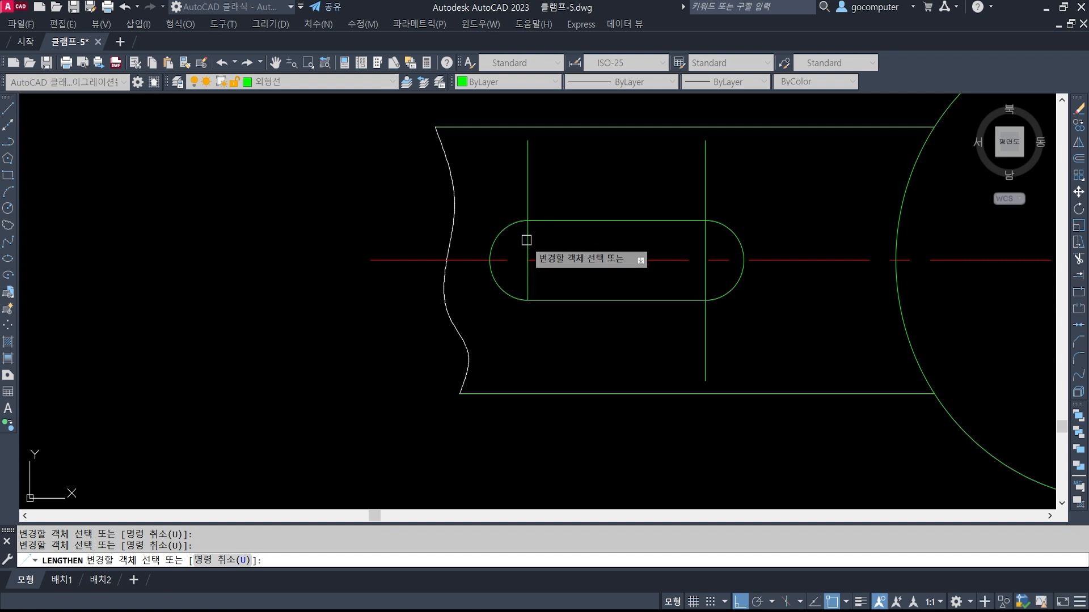
pyautogui.click(527, 286)
pyautogui.press('Escape')
# Match the slot's two vertical lines to the properties of the top view's horizontal centre line.
pyautogui.write('ma')
pyautogui.press('Return')
pyautogui.click(634, 261)
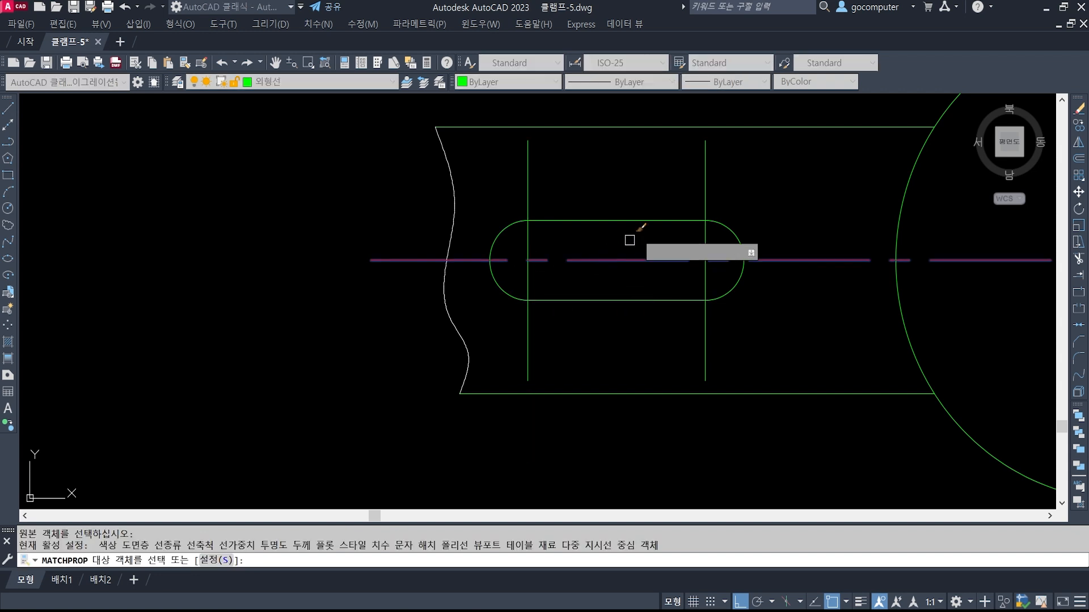
pyautogui.click(738, 190)
pyautogui.click(494, 151)
pyautogui.press('Return')
pyautogui.scroll(-5, 564, 288)
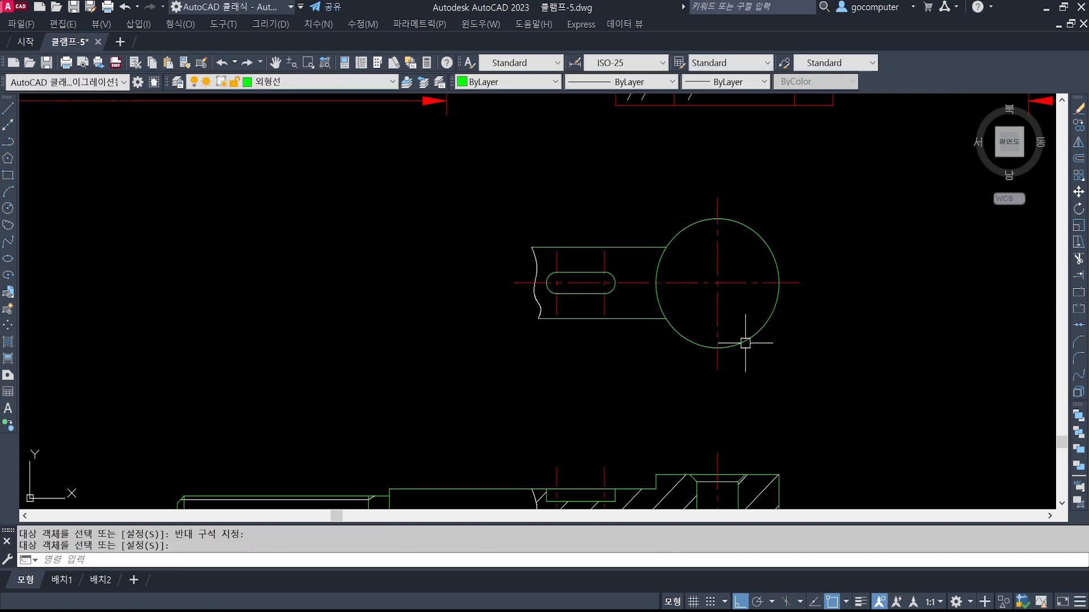
# Draw a vertical projection line from the head hole's edge in the section up to the top view's horizontal centre line.
pyautogui.scroll(-1, 709, 317)
pyautogui.moveTo(666, 272)
pyautogui.mouseDown(button='middle')
pyautogui.moveTo(554, 292)
pyautogui.moveTo(550, 247)
pyautogui.mouseUp(button='middle')
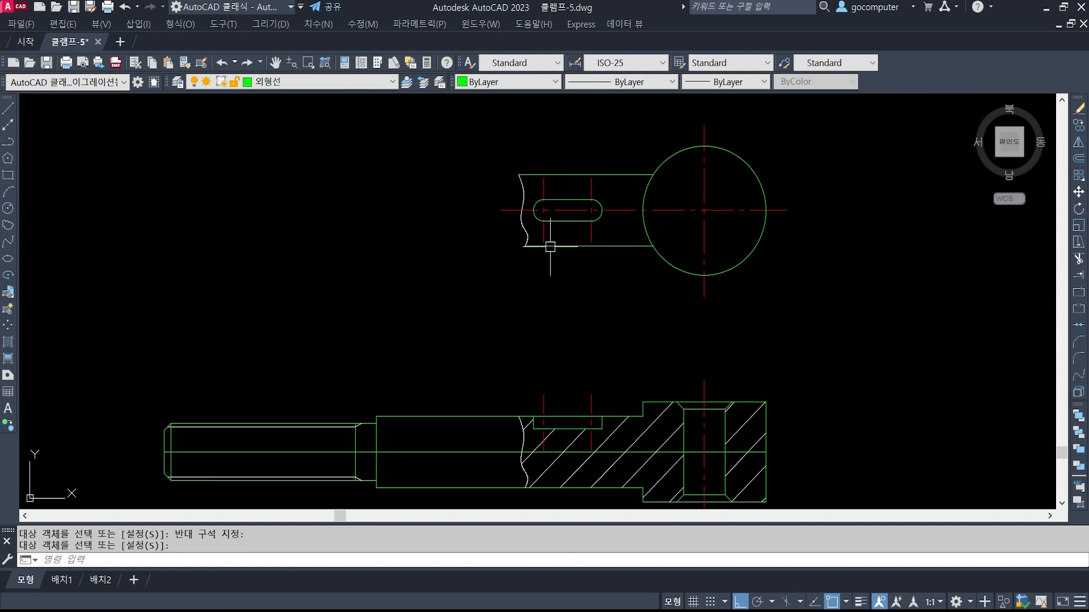
pyautogui.moveTo(751, 332); pyautogui.dragTo(717, 304, button='middle')
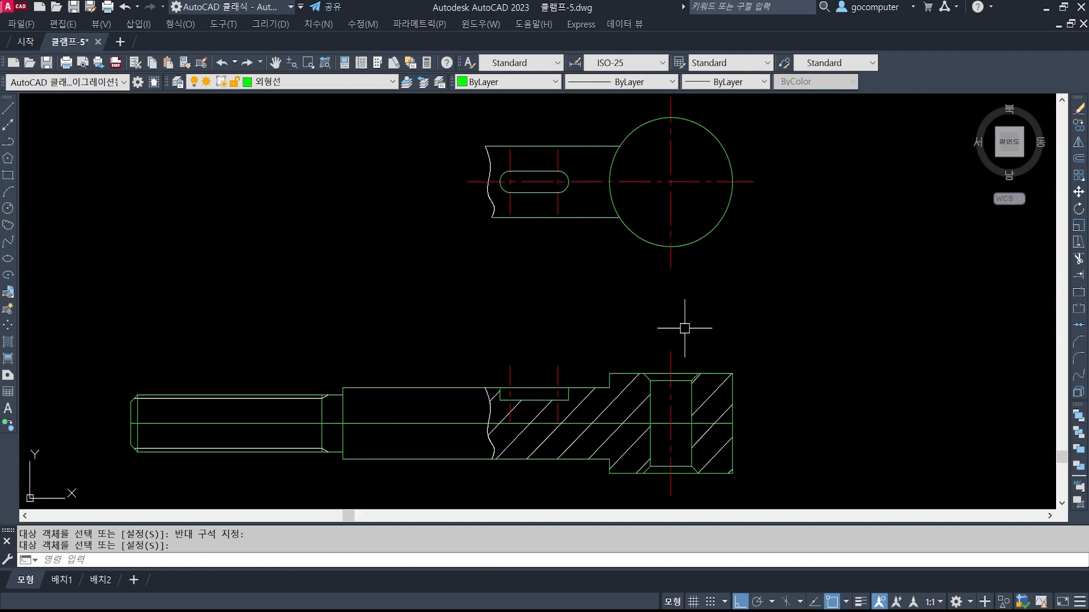
pyautogui.write('l')
pyautogui.press('space')
pyautogui.click(656, 379)
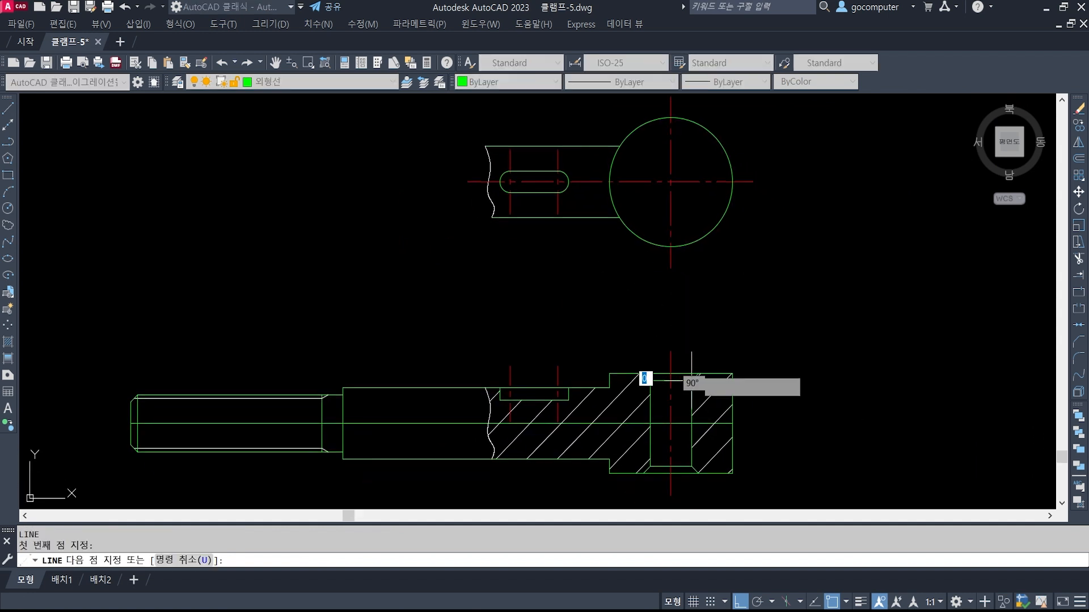
pyautogui.keyDown('shift'); pyautogui.rightClick(694, 182); pyautogui.keyUp('shift')
pyautogui.click(737, 191)
pyautogui.click(692, 182)
pyautogui.press('space')
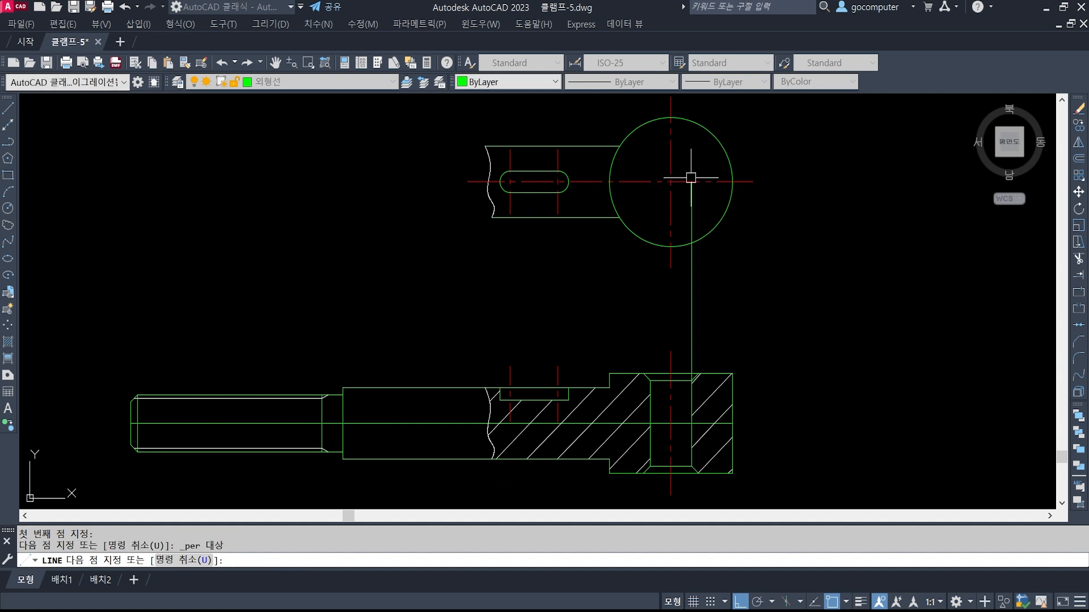
# Draw the hole circle in the top view, centred on the head and reaching the projection line.
pyautogui.write('c')
pyautogui.press('space')
pyautogui.click(670, 182)
pyautogui.click(692, 185)
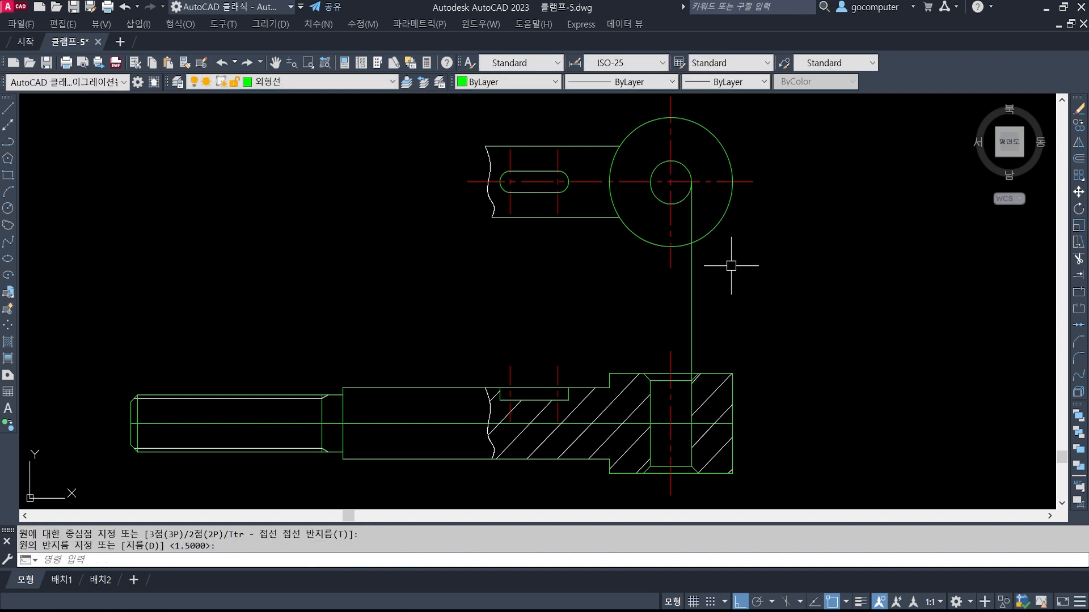
# Erase the vertical projection line between the section's hole and the top view.
pyautogui.write('e')
pyautogui.press('space')
pyautogui.click(766, 326)
pyautogui.click(688, 275)
pyautogui.press('space')
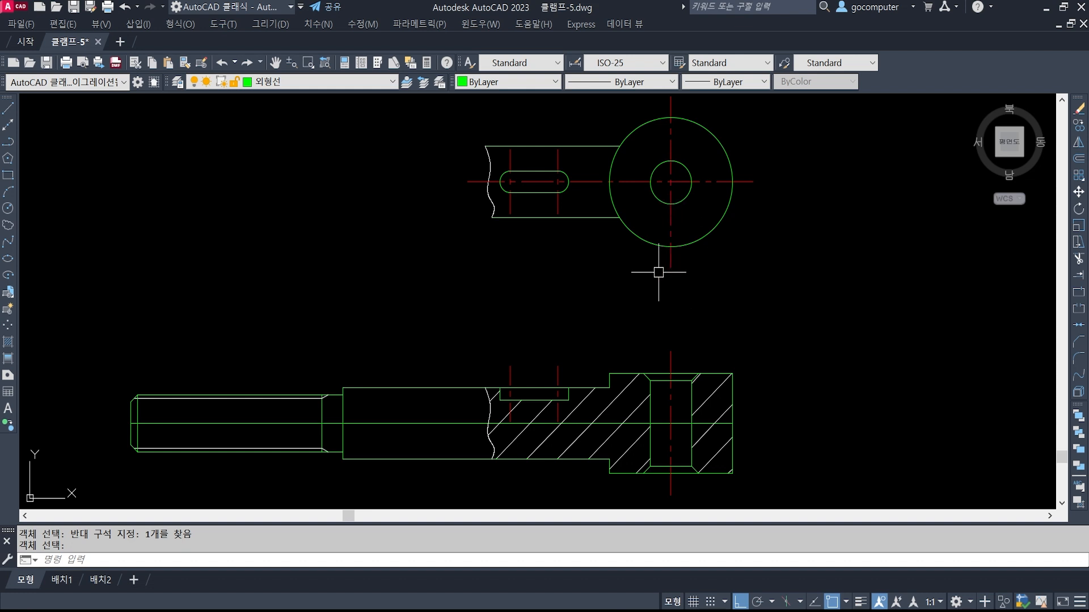
pyautogui.scroll(-1, 658, 272)
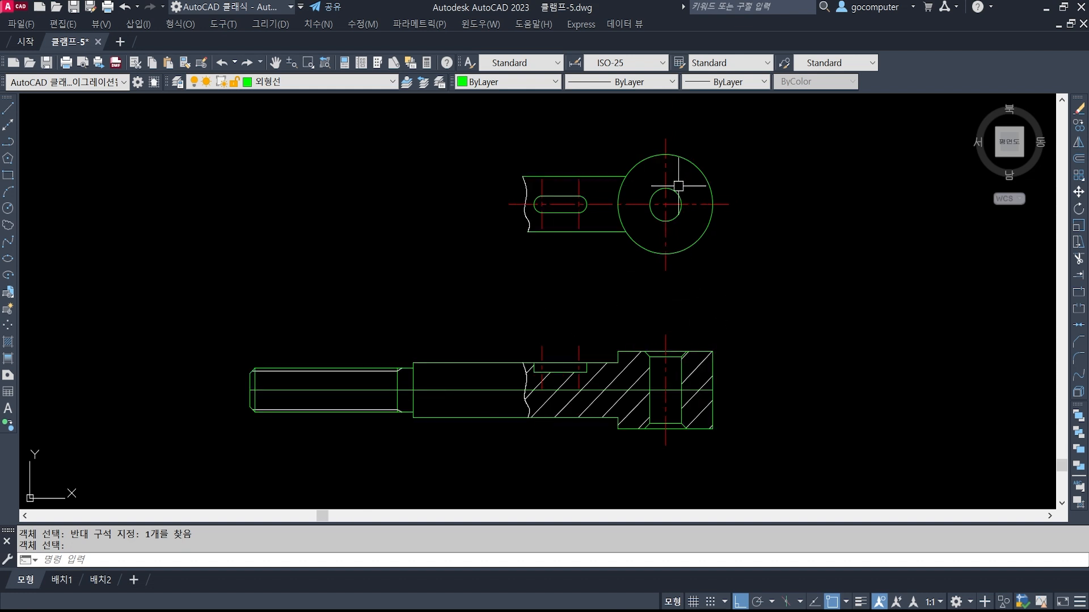
pyautogui.press('Escape')
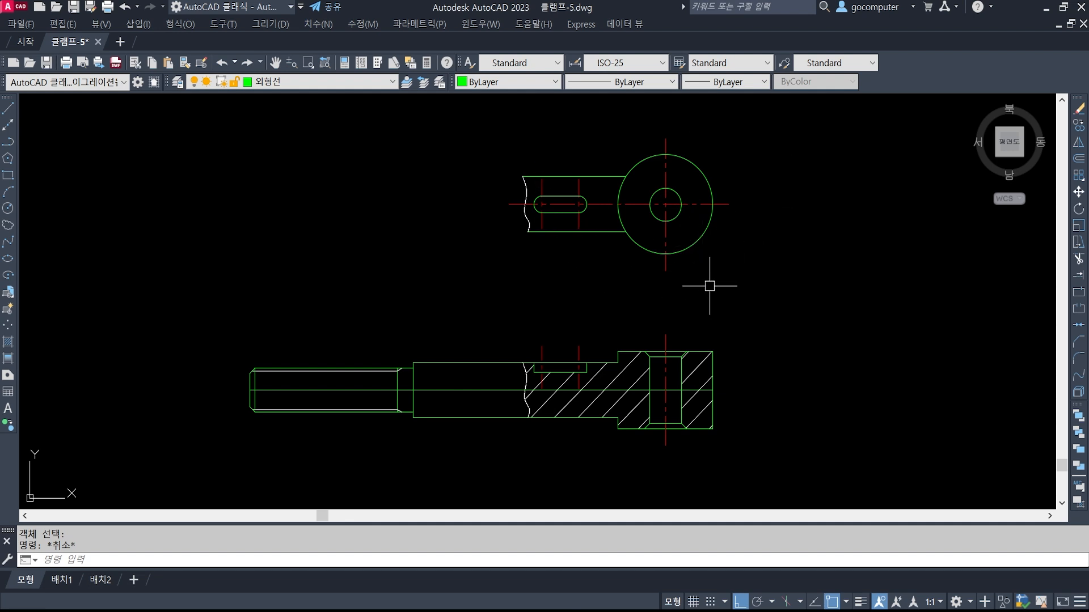
# Move the shaft's top view and section view together slightly straight down within the sheet.
pyautogui.scroll(-2, 692, 309)
pyautogui.write('m')
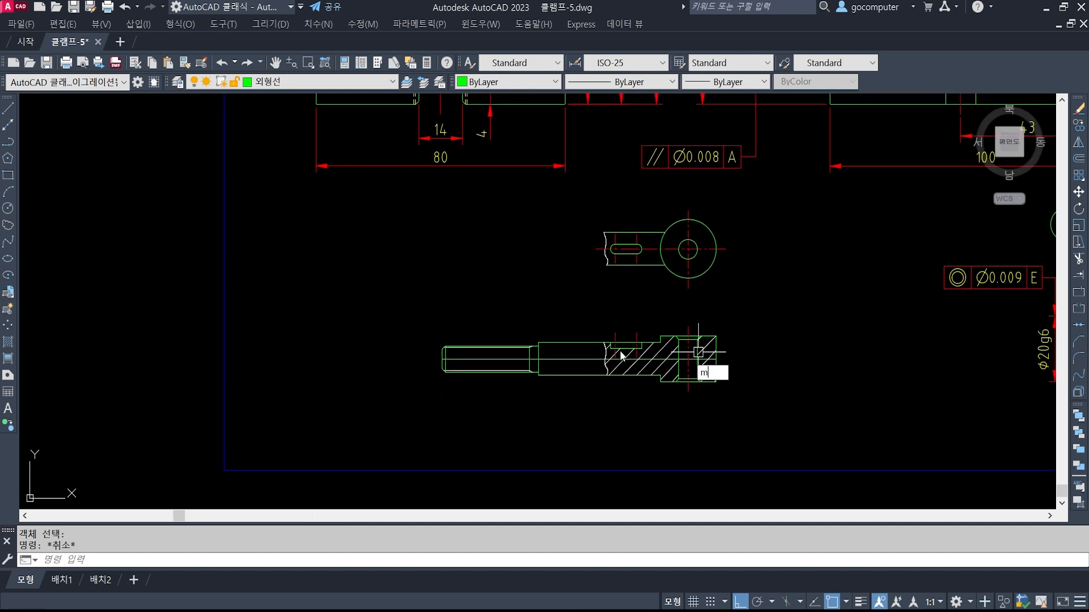
pyautogui.press('Return')
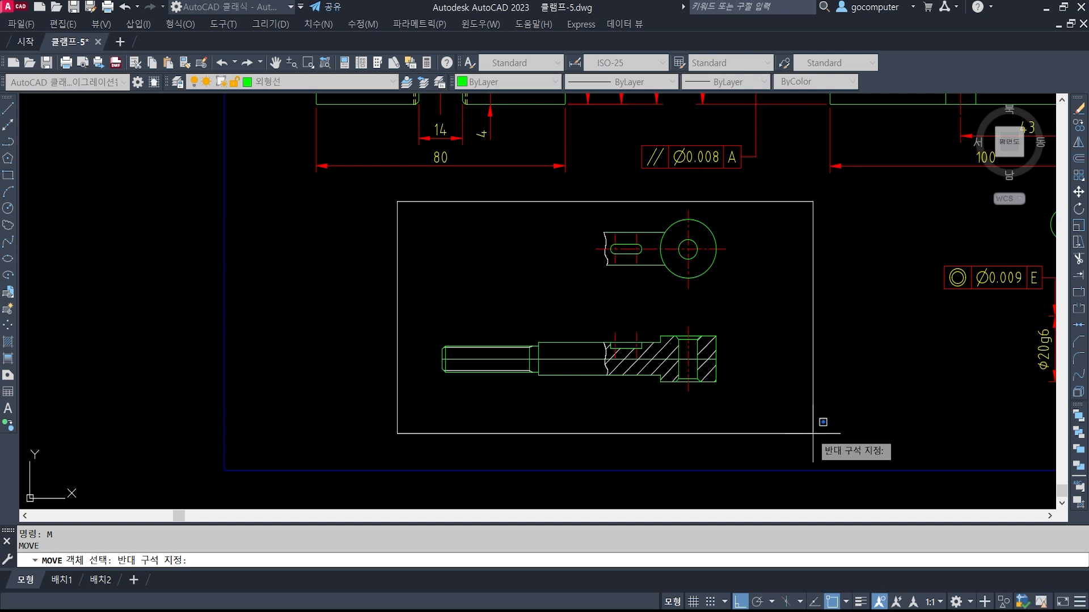
pyautogui.click(826, 420)
pyautogui.click(832, 305)
pyautogui.click(834, 321)
pyautogui.press('Escape')
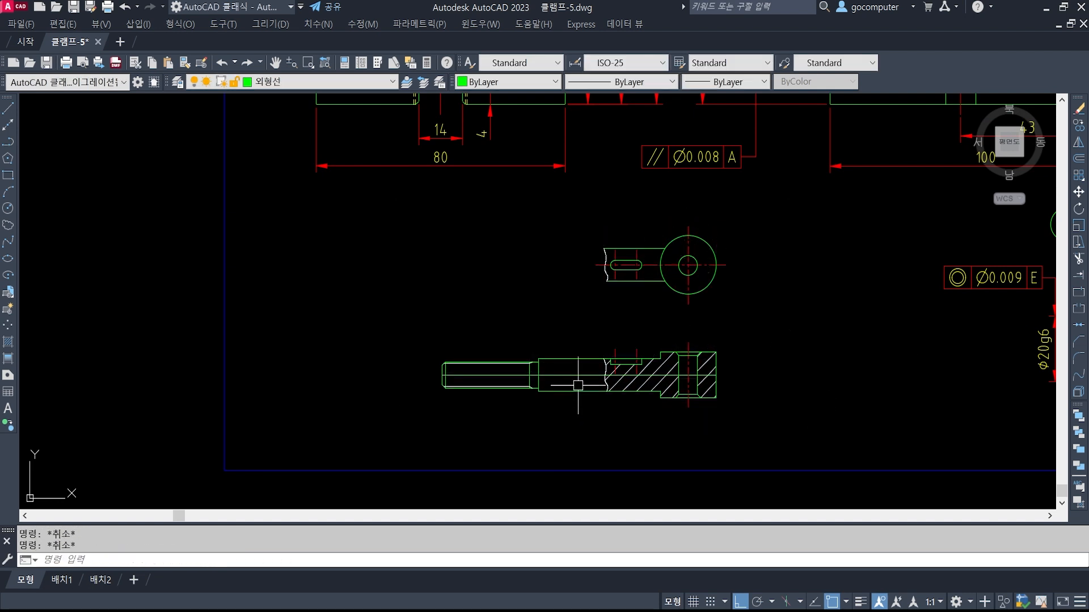
# Lengthen the section view's horizontal axis line by 3 at both ends.
pyautogui.write('LEN')
pyautogui.press('Return')
pyautogui.press('Return')
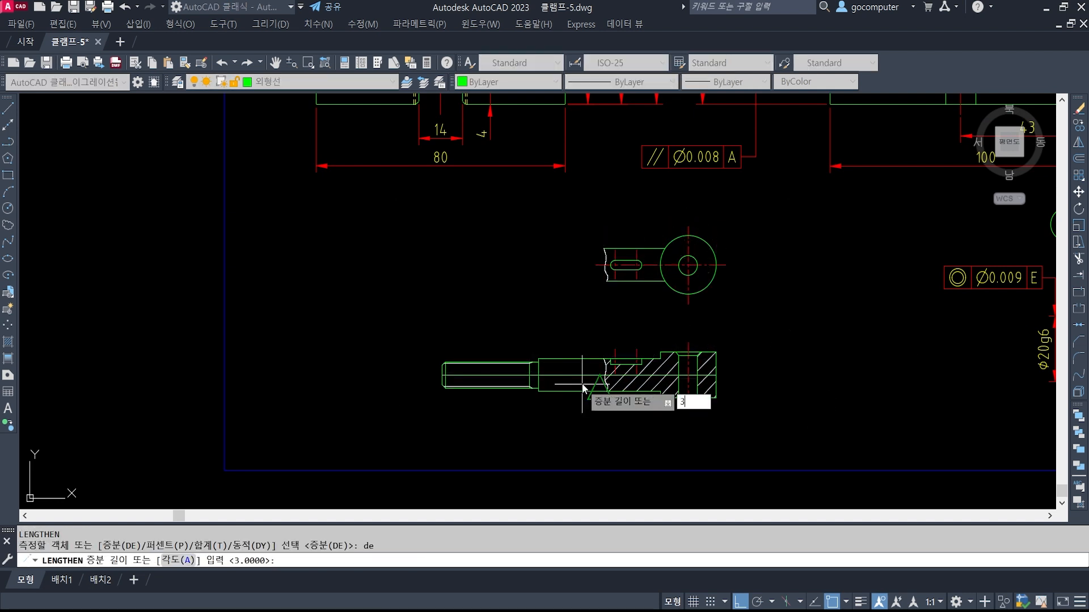
pyautogui.write('3')
pyautogui.press('Return')
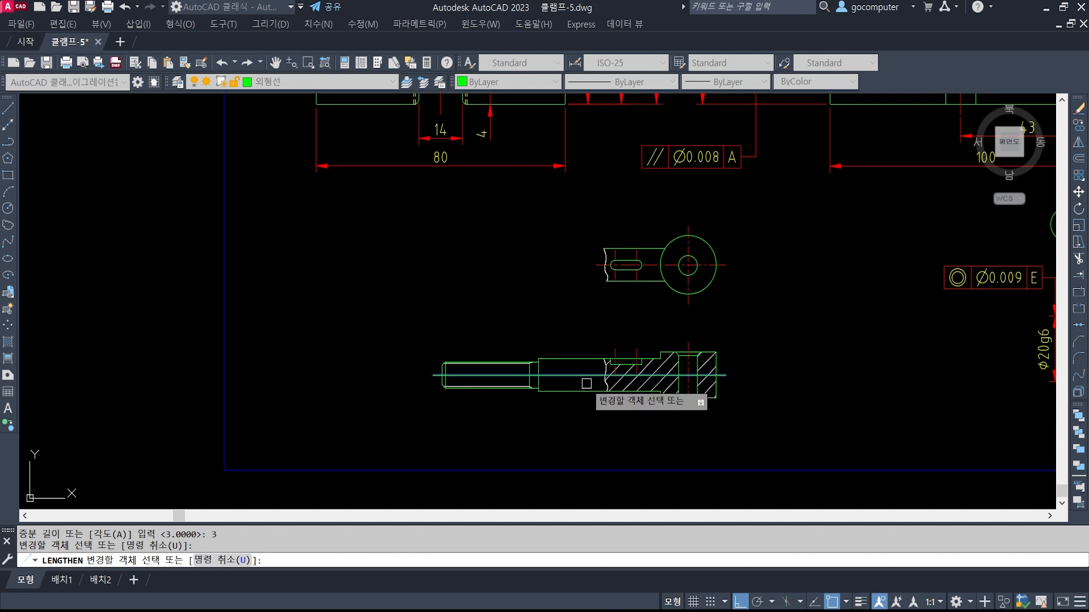
pyautogui.scroll(2, 661, 397)
pyautogui.click(713, 360)
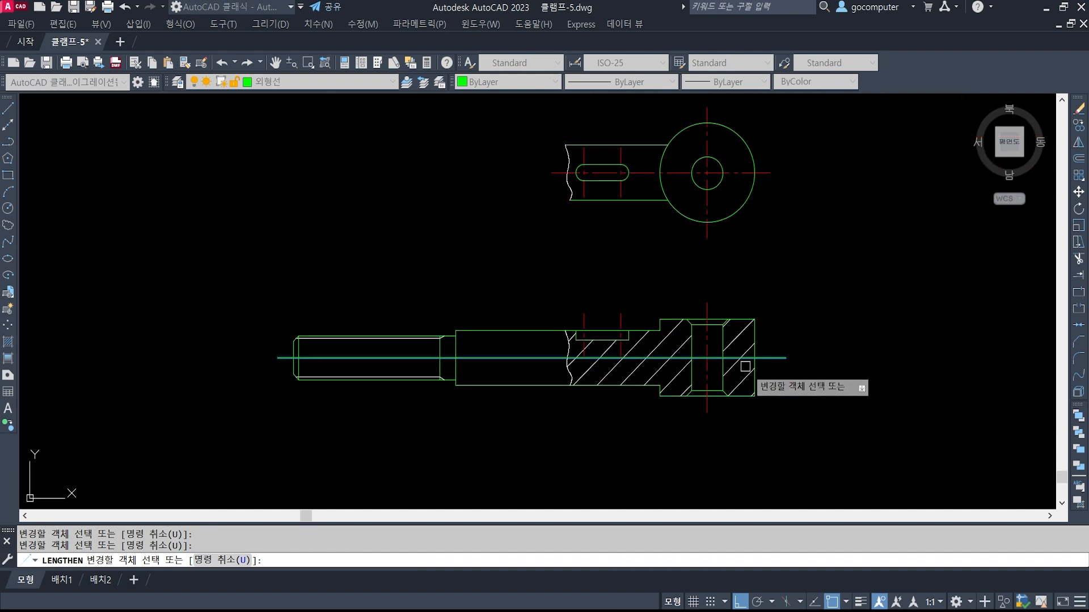
pyautogui.press('Escape')
# Match the section's horizontal axis line to the properties of the hole's vertical centre line.
pyautogui.write('ma')
pyautogui.press('Return')
pyautogui.click(707, 301)
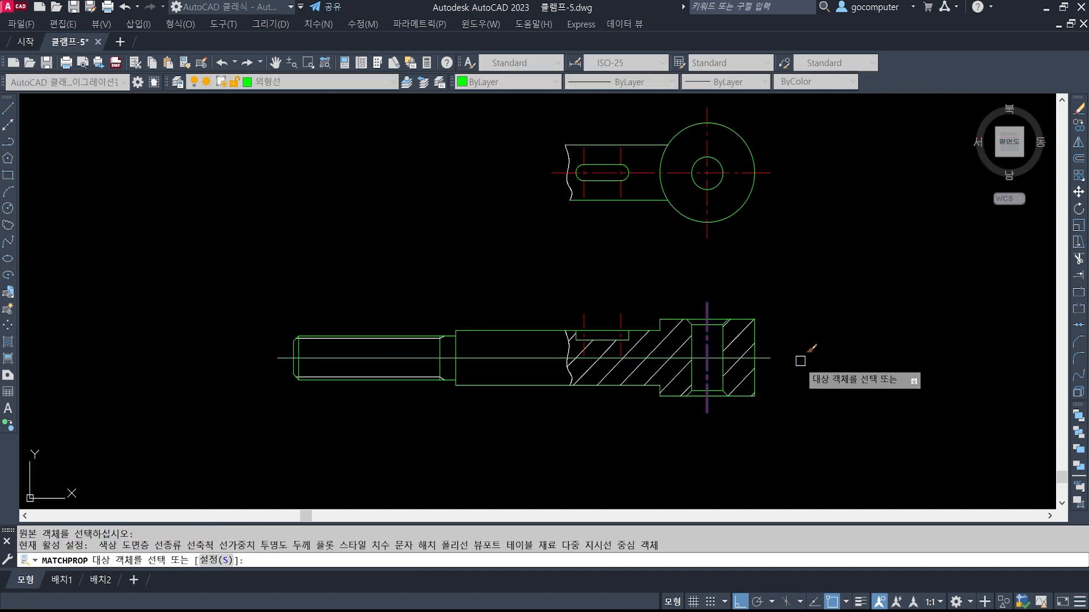
pyautogui.click(765, 358)
pyautogui.press('Return')
pyautogui.moveTo(748, 431); pyautogui.dragTo(768, 381, button='middle')
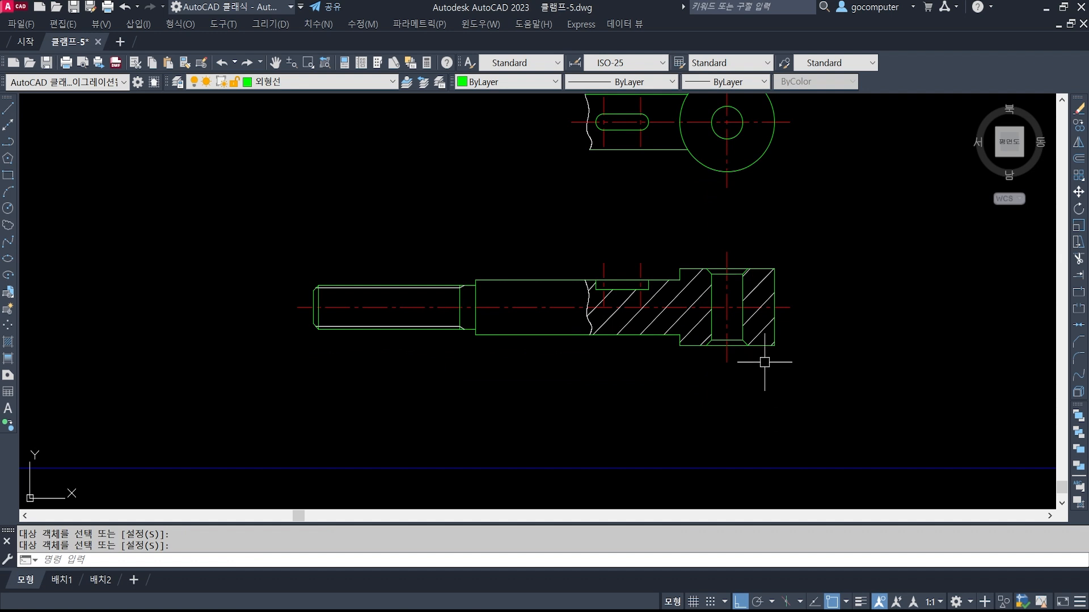
# Examine the shaft's threaded end, keyway and pin hole in the assembly drawing image, marking each one, and return to AutoCAD.
pyautogui.moveTo(805, 241); pyautogui.dragTo(788, 330, button='middle')
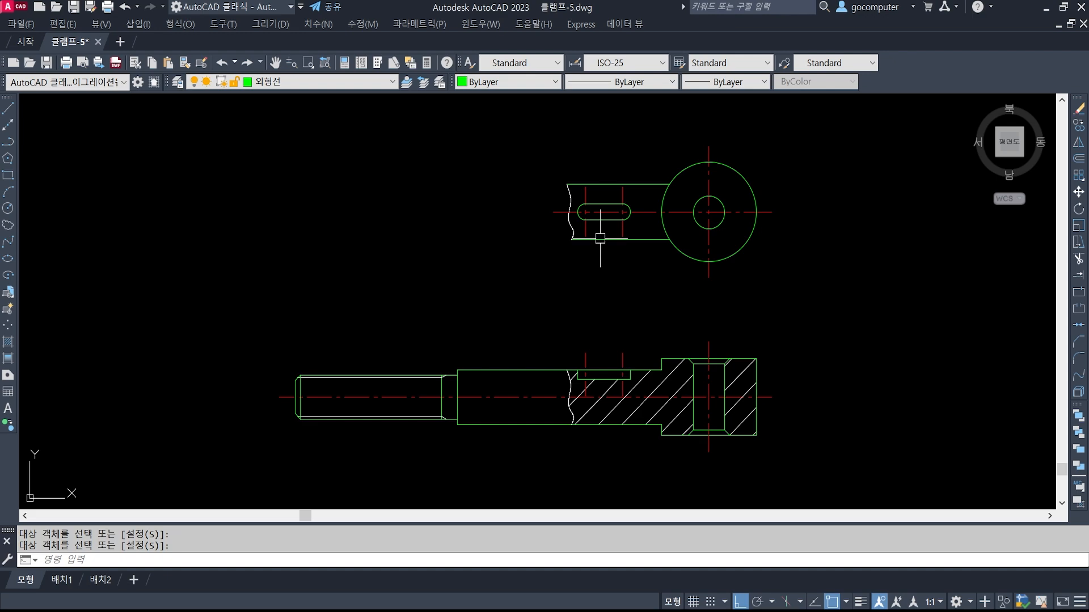
pyautogui.hotkey('alt', 'Tab')
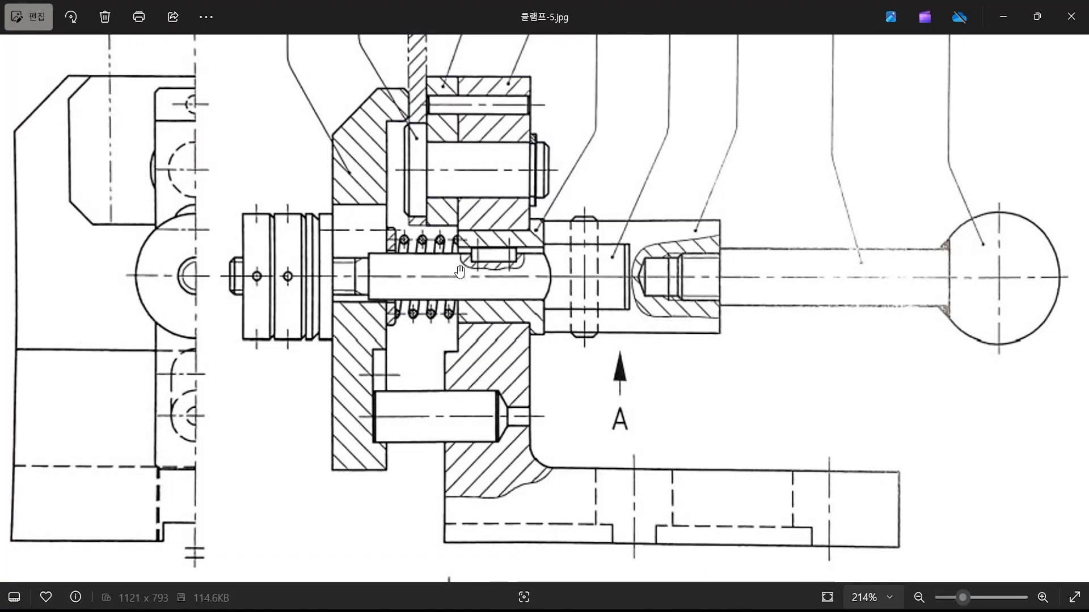
pyautogui.hotkey('ctrl', '2')
pyautogui.moveTo(232, 248); pyautogui.dragTo(242, 240)
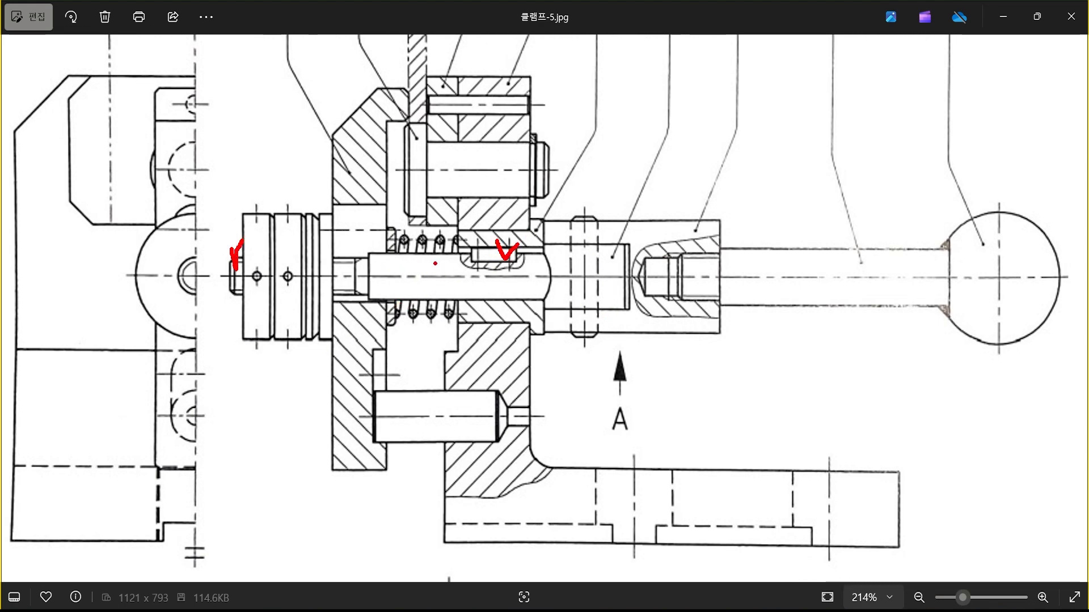
pyautogui.moveTo(575, 228); pyautogui.dragTo(596, 216)
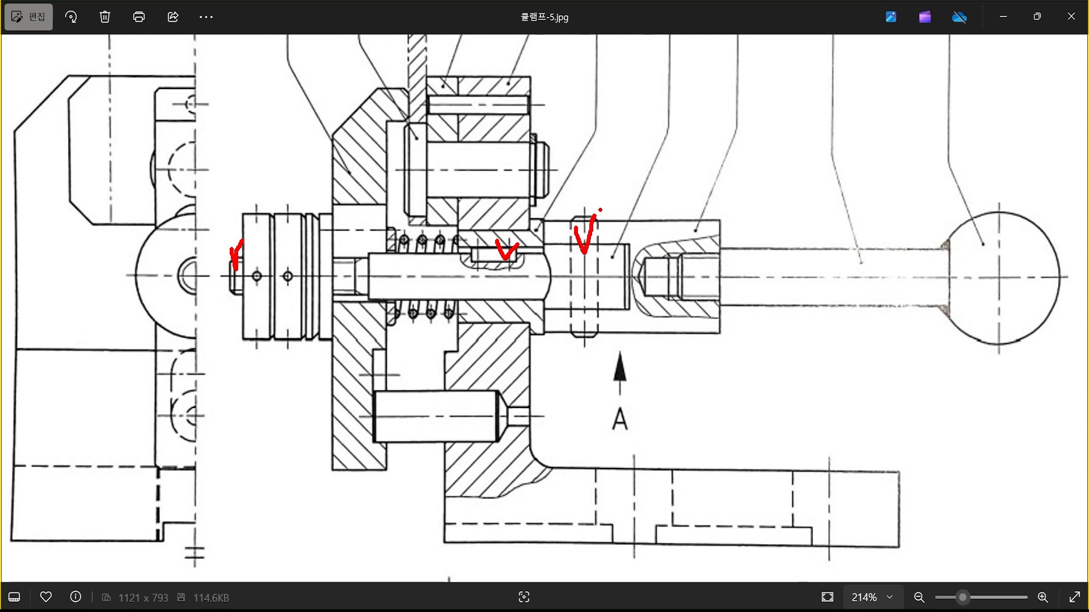
pyautogui.press('Escape')
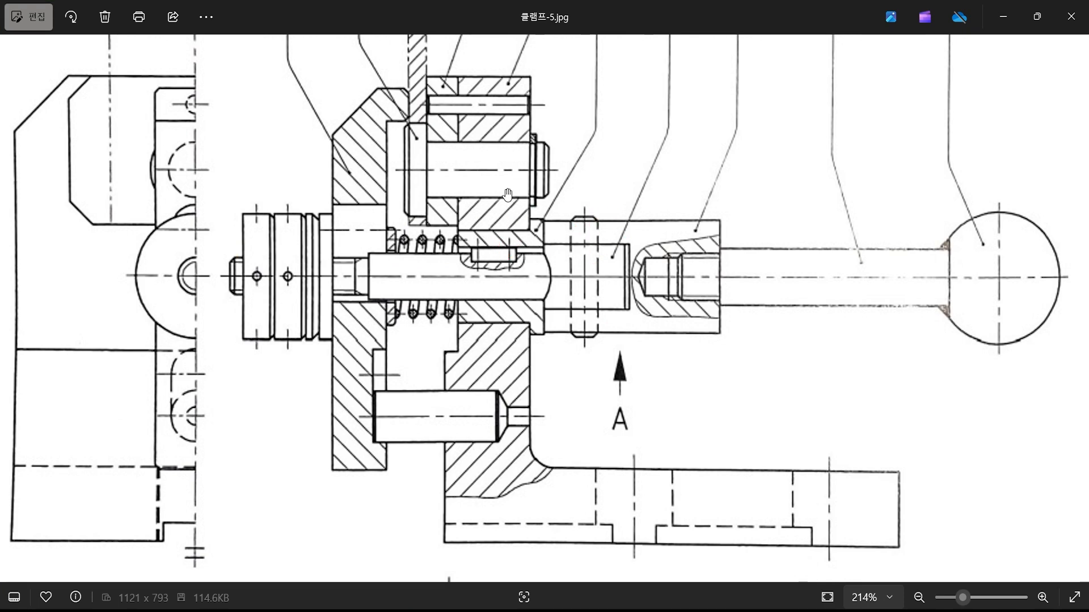
pyautogui.hotkey('alt', 'Tab')
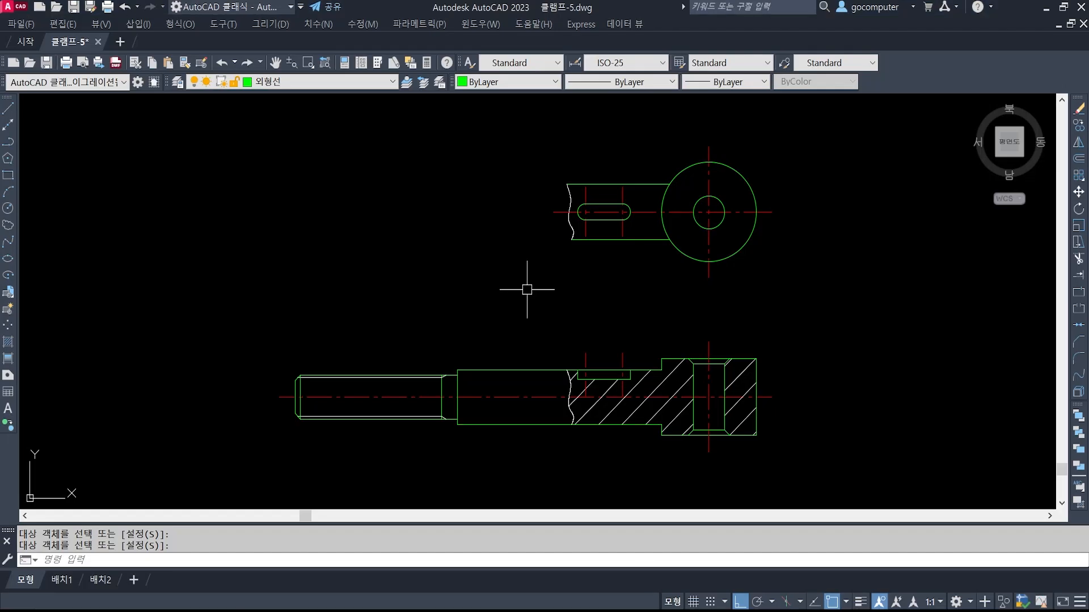
# Make 치수 the current layer and add a vertical linear dimension across the threaded end's outer diameter, placed beyond the shaft end.
pyautogui.moveTo(530, 292); pyautogui.dragTo(530, 212, button='middle')
pyautogui.click(349, 83)
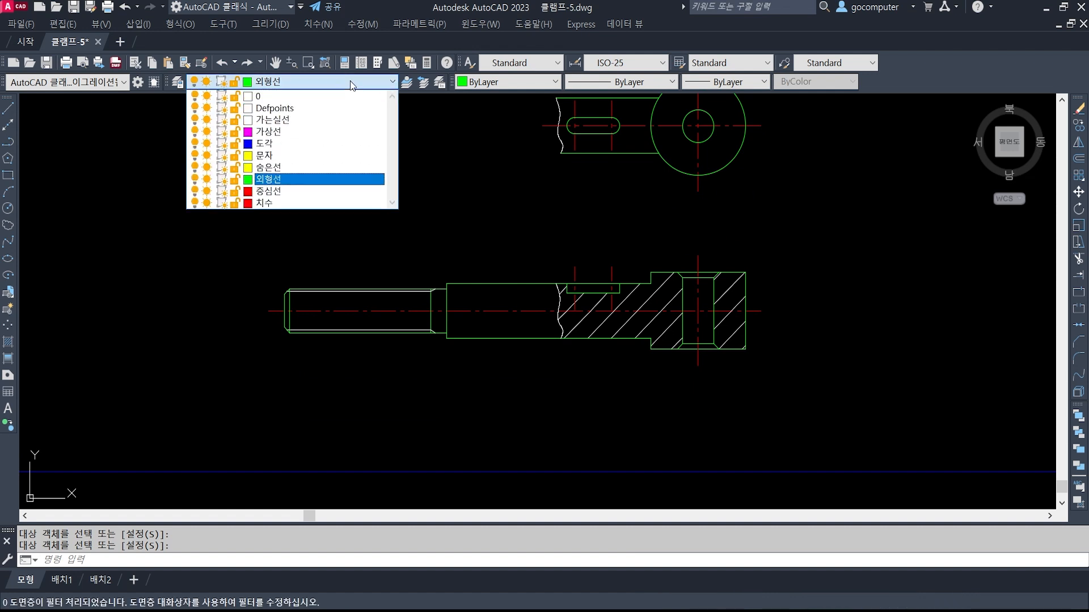
pyautogui.click(298, 202)
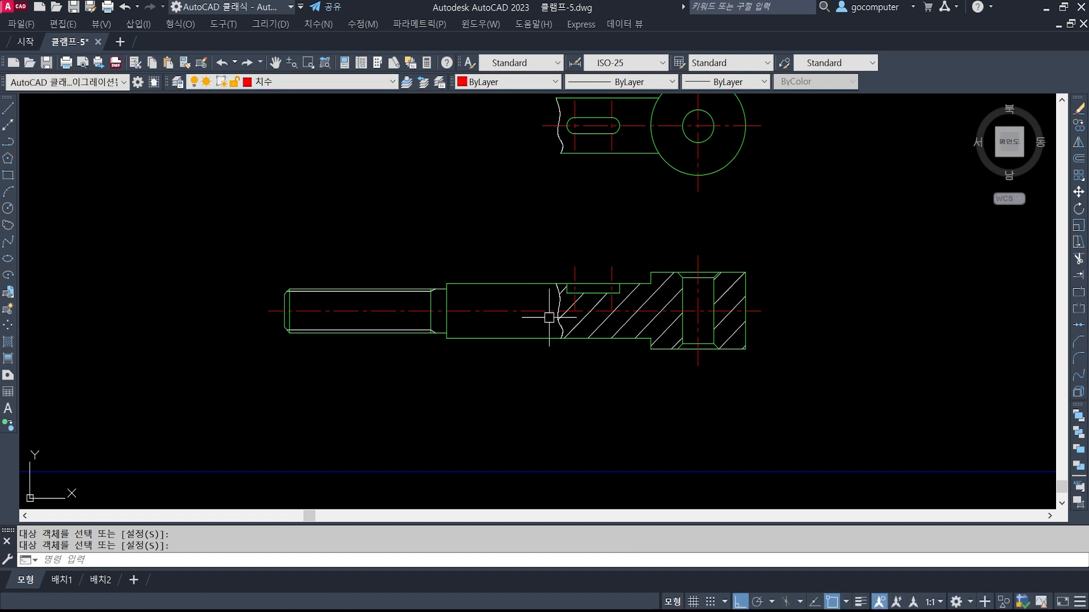
pyautogui.write('DLI')
pyautogui.press('Return')
pyautogui.moveTo(229, 318); pyautogui.dragTo(412, 299, button='middle')
pyautogui.scroll(3, 482, 295)
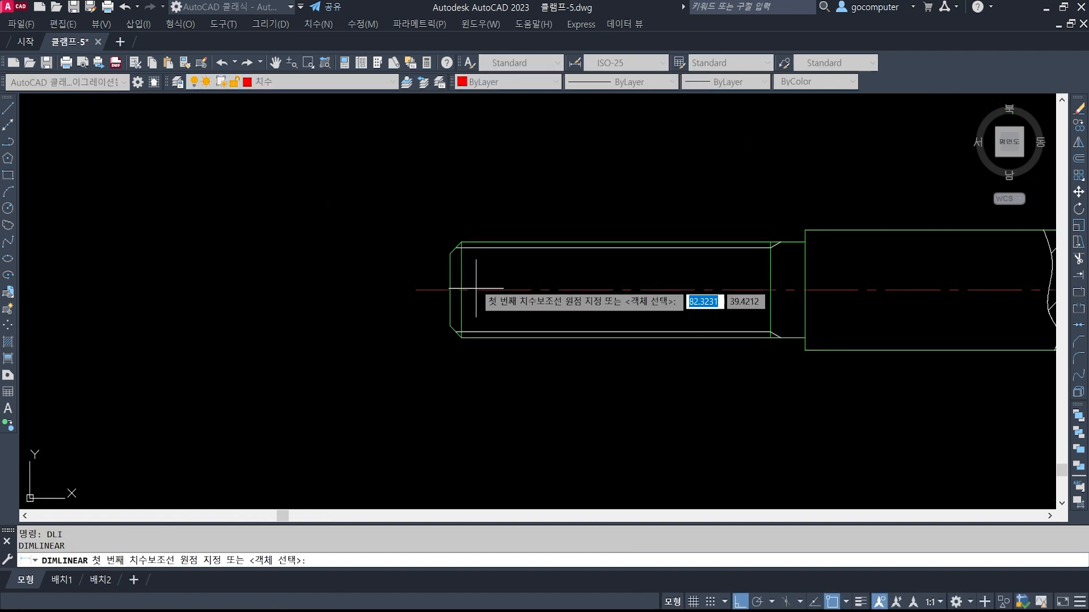
pyautogui.click(461, 242)
pyautogui.click(461, 337)
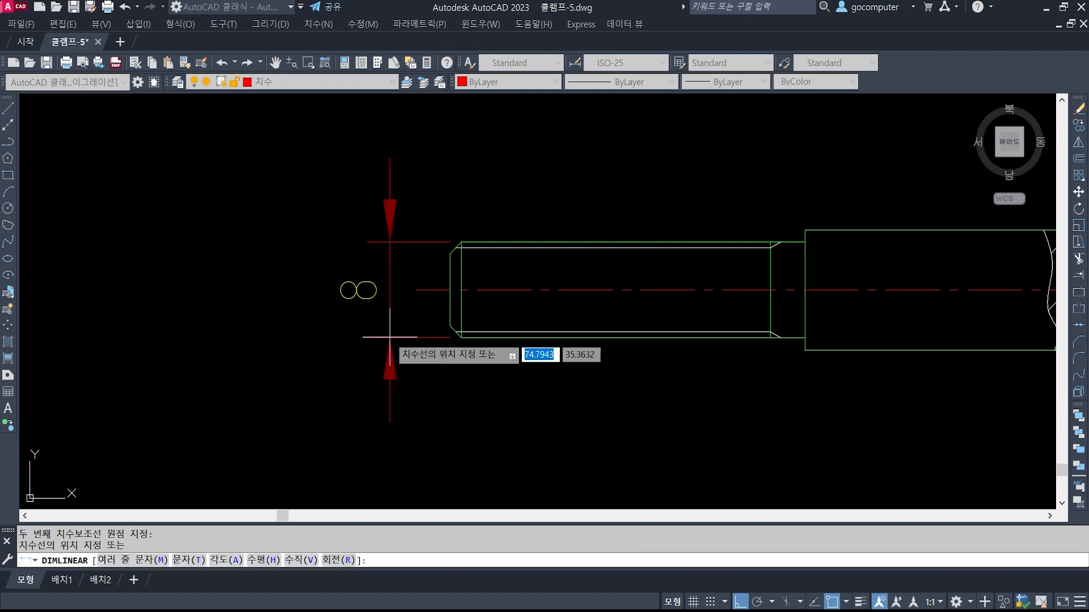
pyautogui.click(362, 334)
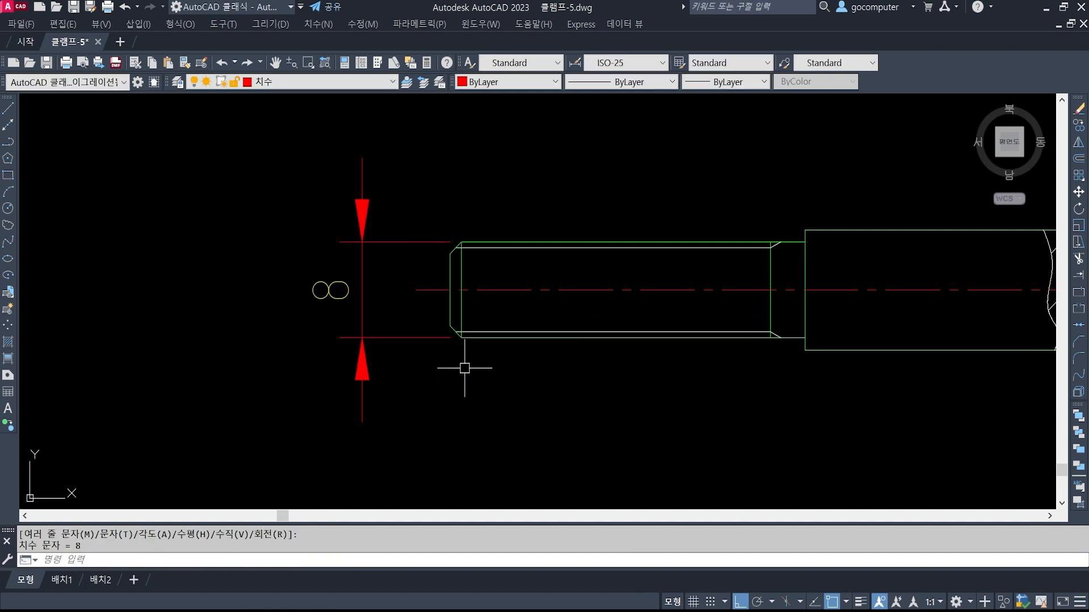
pyautogui.scroll(-3, 462, 370)
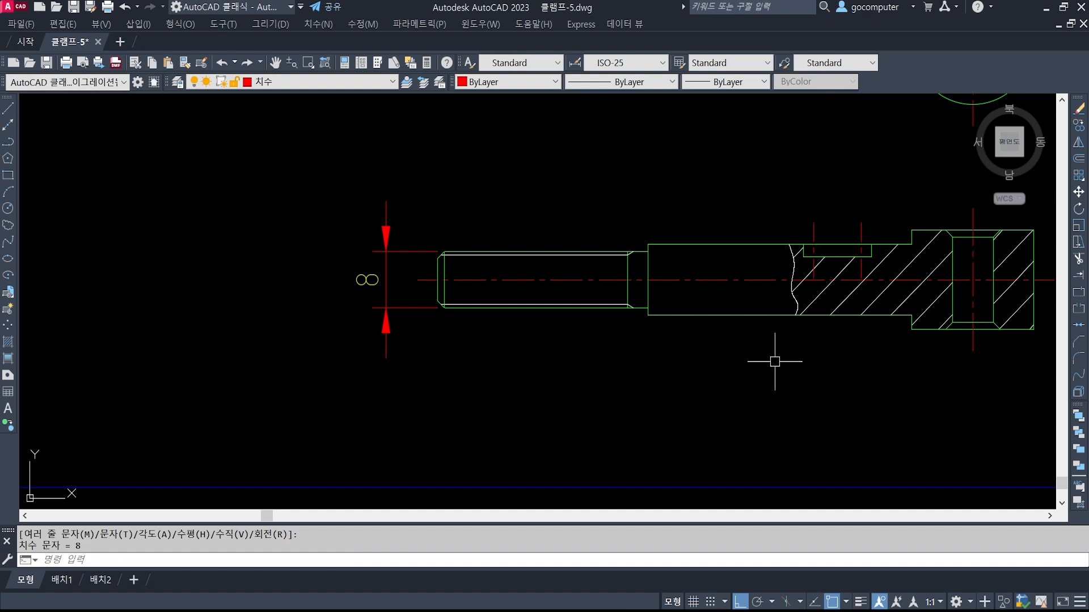
pyautogui.moveTo(776, 361); pyautogui.dragTo(537, 352, button='middle')
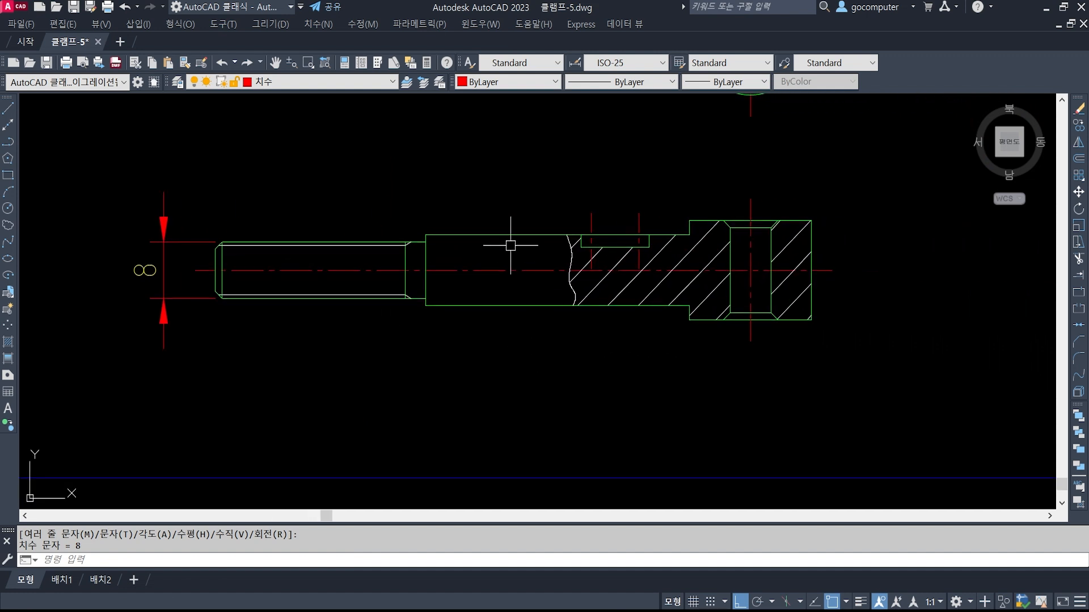
pyautogui.press('Return')
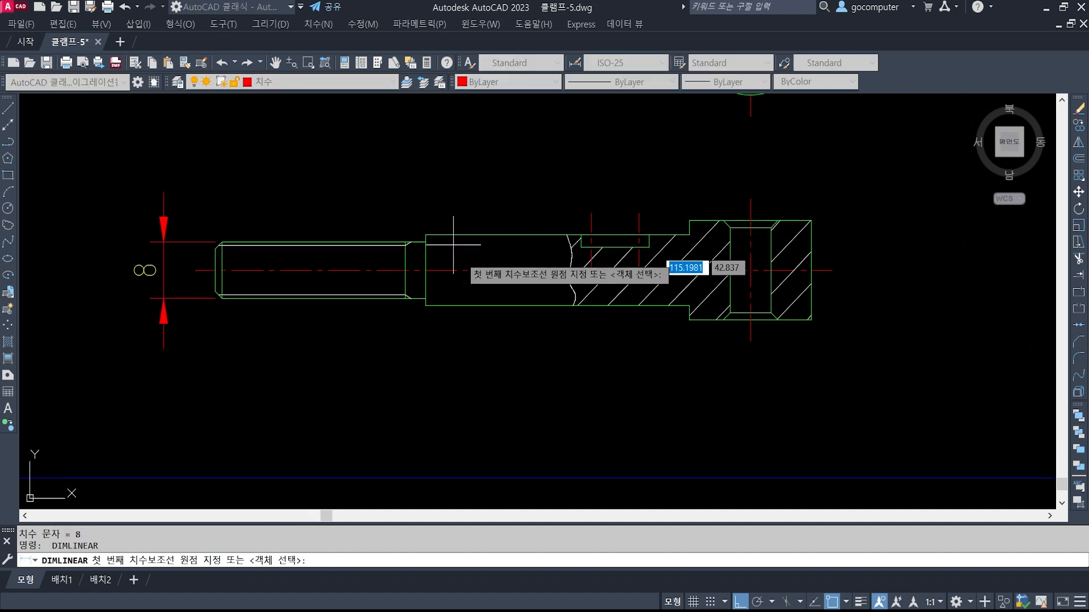
pyautogui.scroll(2, 435, 274)
pyautogui.click(418, 208)
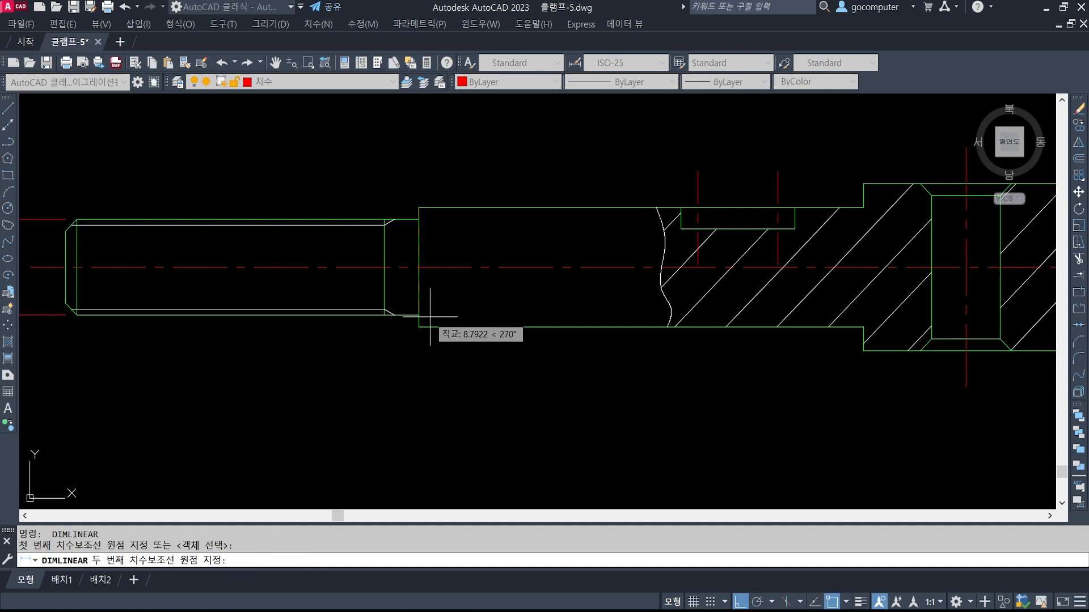
pyautogui.click(419, 327)
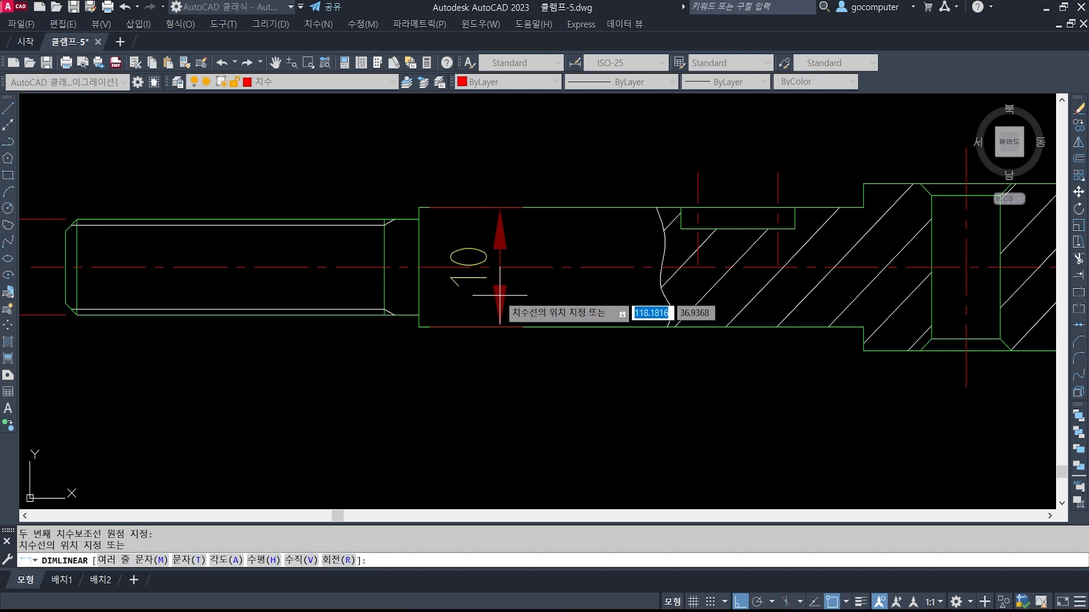
pyautogui.press('Escape')
# Add a vertical linear dimension for the shaft body's diameter at its shoulder, with the dimension line inside the body.
pyautogui.press('Return')
pyautogui.click(419, 327)
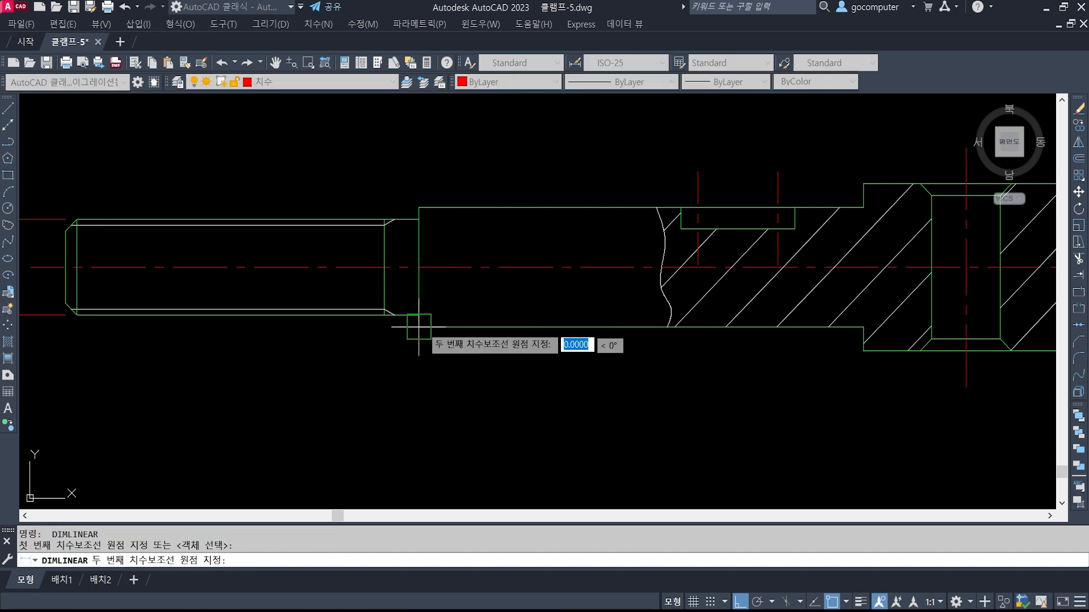
pyautogui.click(419, 208)
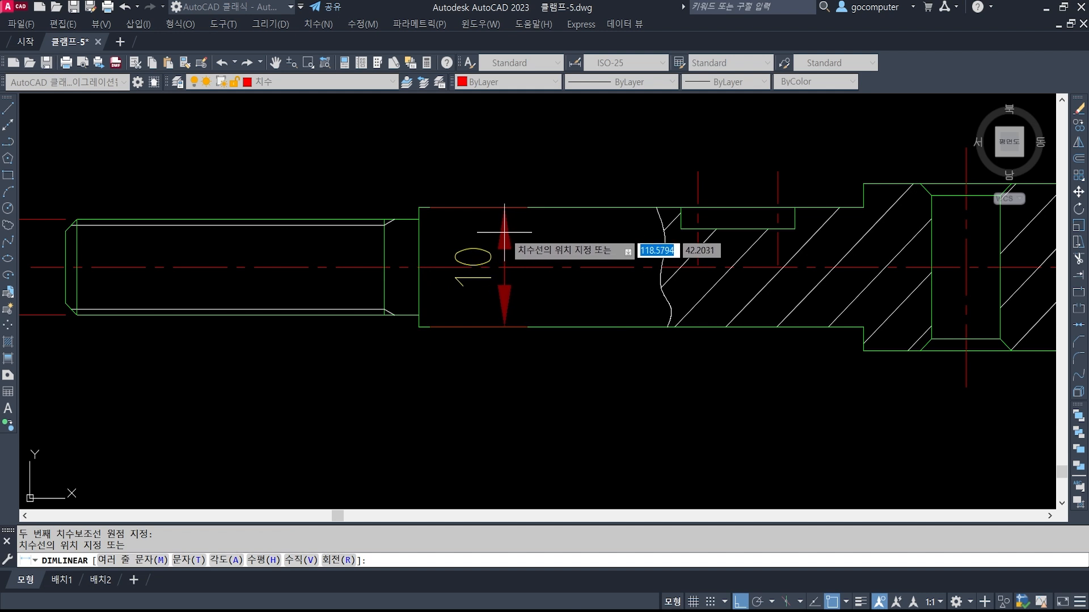
pyautogui.click(507, 234)
# Edit the shaft body's diameter dimension text to read Ø10g6.
pyautogui.scroll(-2, 518, 306)
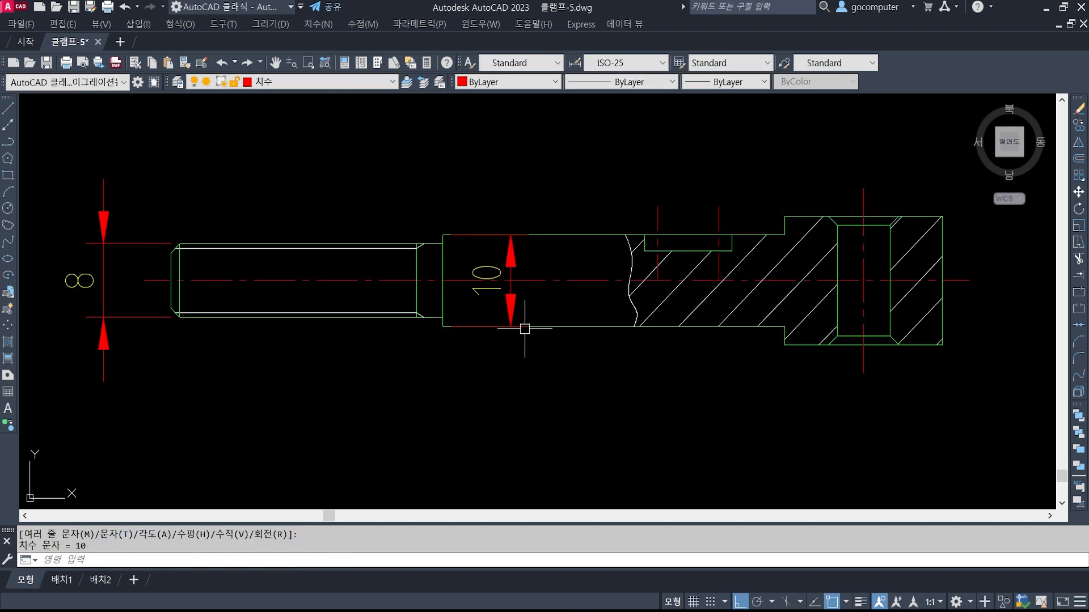
pyautogui.write('ed')
pyautogui.press('Return')
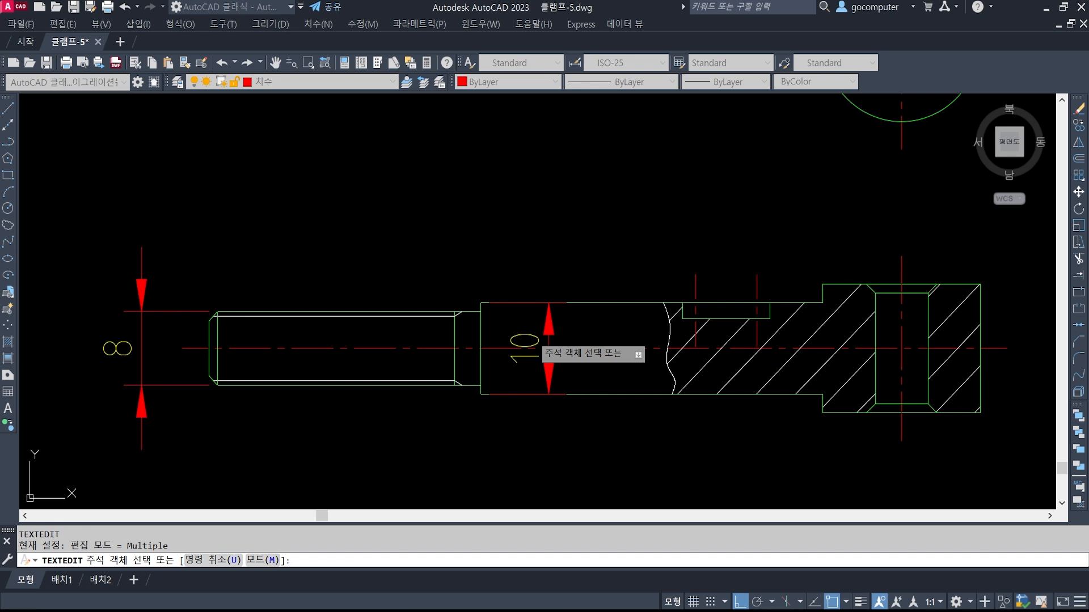
pyautogui.click(525, 346)
pyautogui.write('%%c')
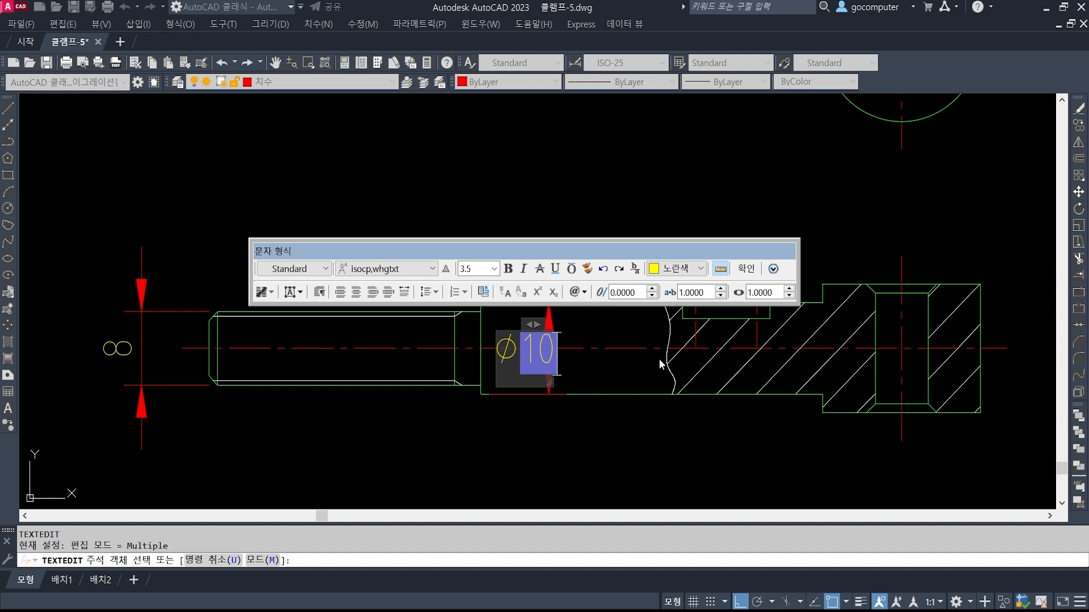
pyautogui.write('g6')
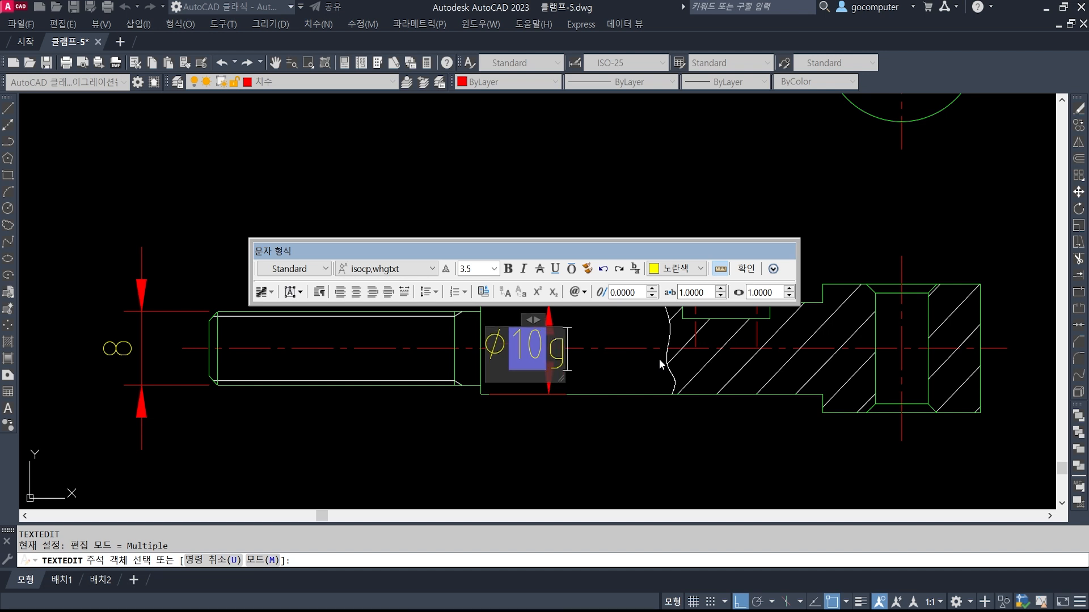
# Finish the shaft's diameter dimension text as ø10g6 and end text editing.
pyautogui.click(610, 409)
pyautogui.press('Escape')
pyautogui.press('Escape')
pyautogui.press('Escape')
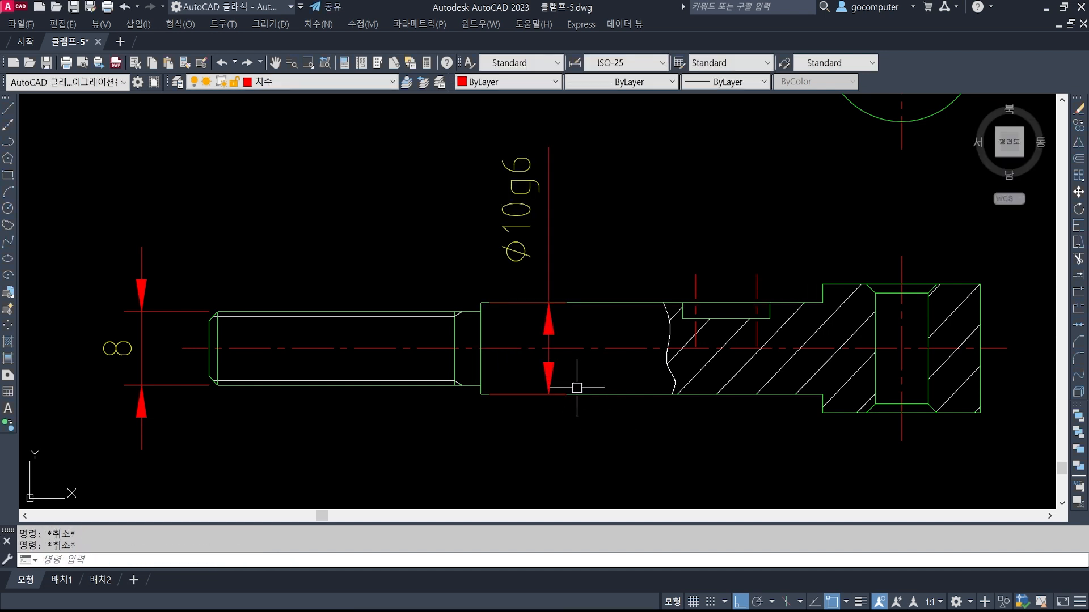
# Turn off extension lines 1 and 2 of the ø10g6 dimension in its properties.
pyautogui.scroll(2, 530, 314)
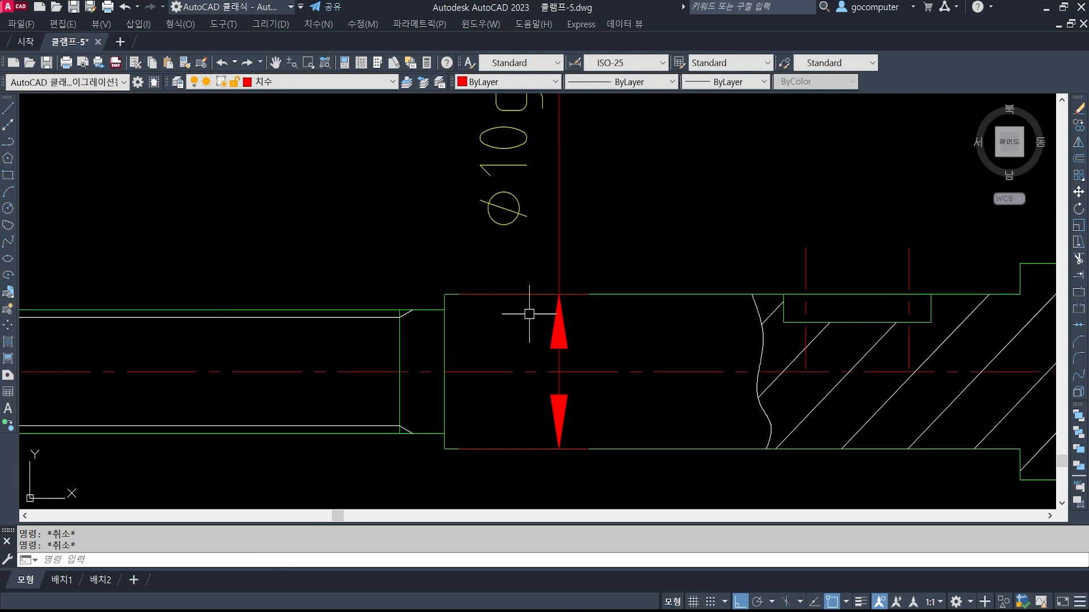
pyautogui.click(560, 326)
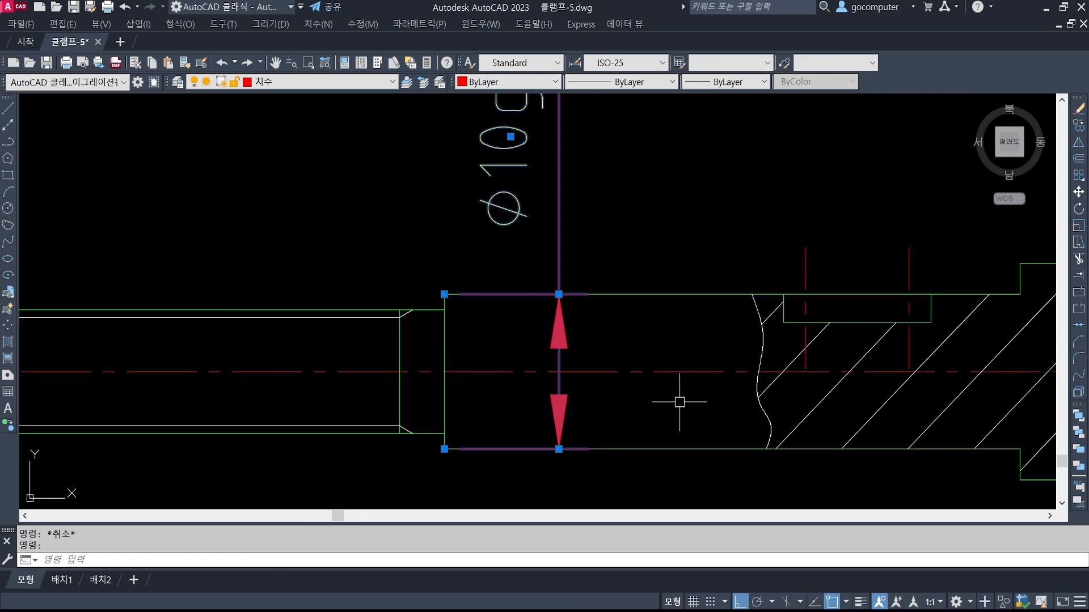
pyautogui.write('pr')
pyautogui.press('Return')
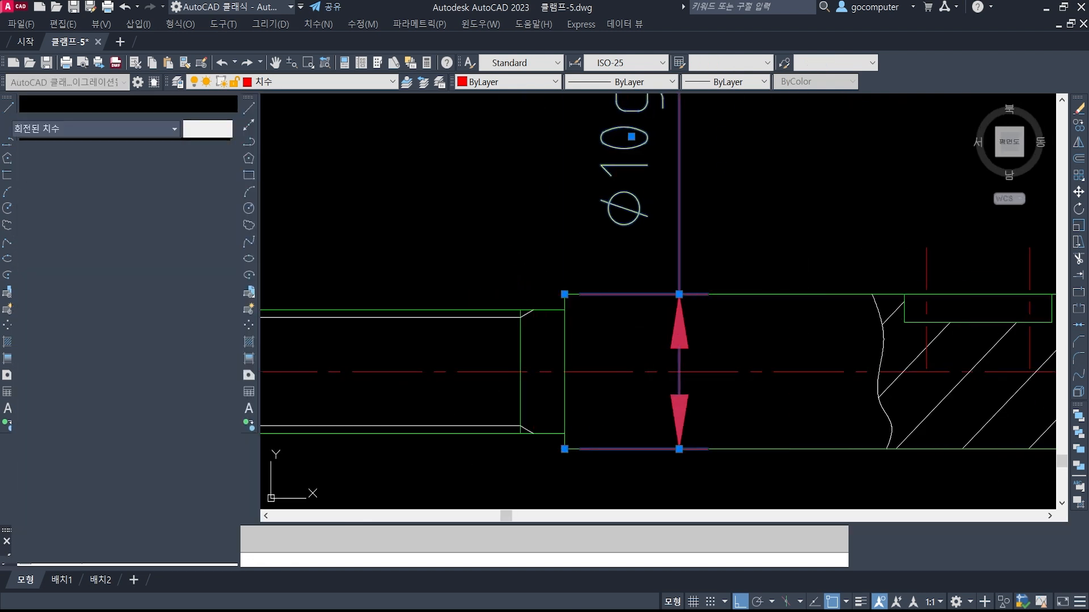
pyautogui.scroll(-3, 165, 454)
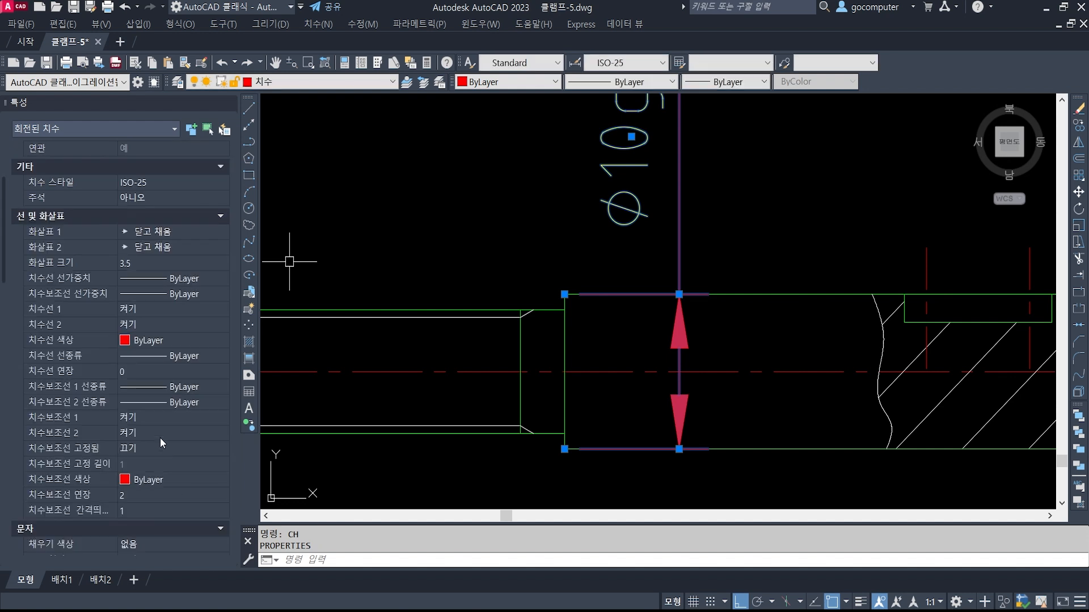
pyautogui.click(154, 420)
pyautogui.click(151, 433)
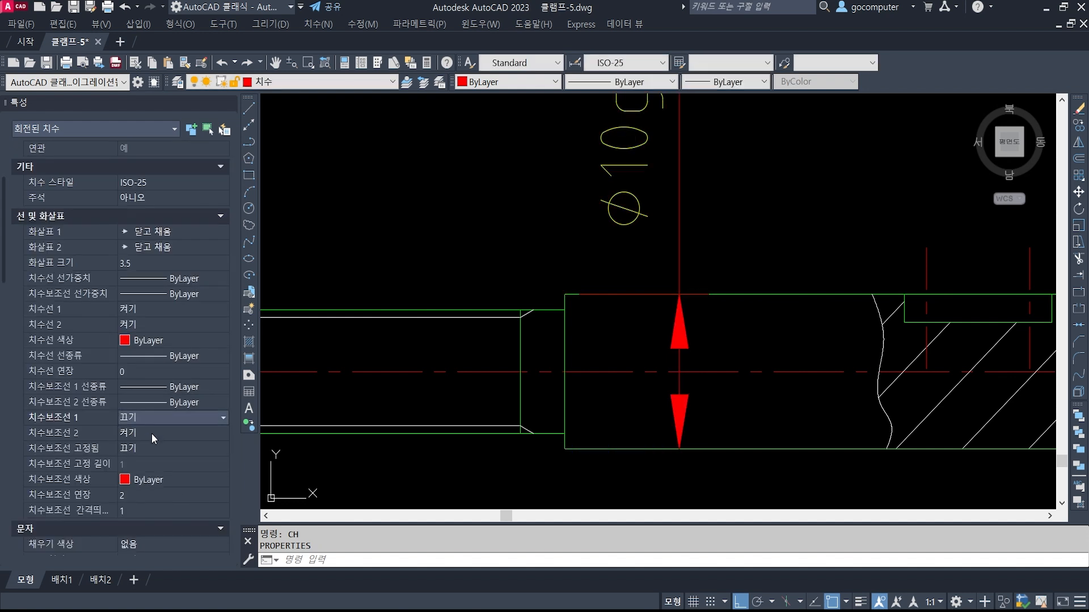
pyautogui.click(162, 431)
pyautogui.click(152, 448)
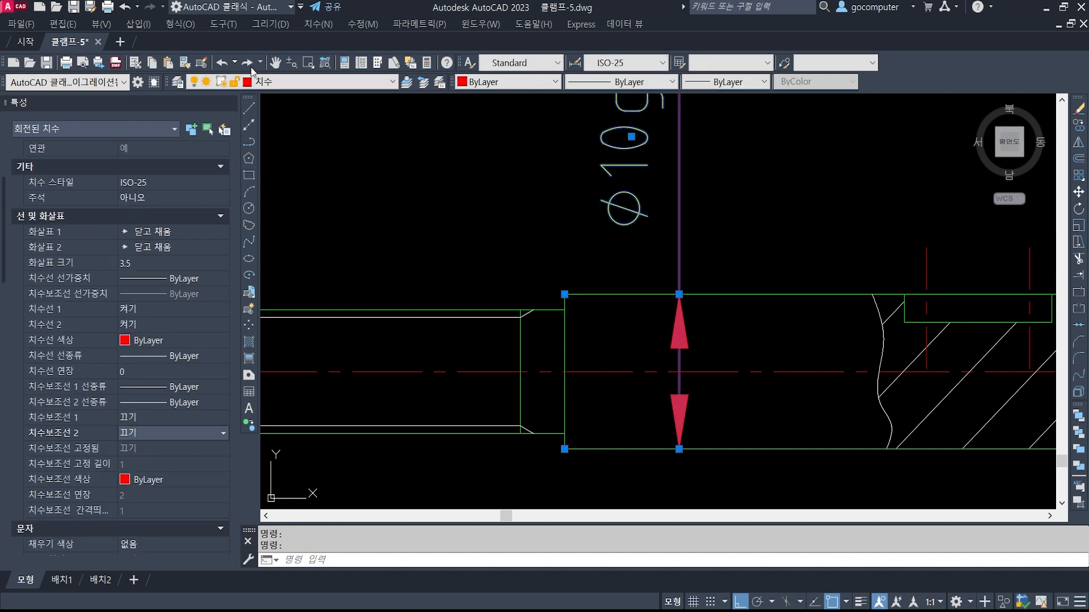
pyautogui.press('Escape')
pyautogui.press('Escape')
pyautogui.scroll(-3, 686, 342)
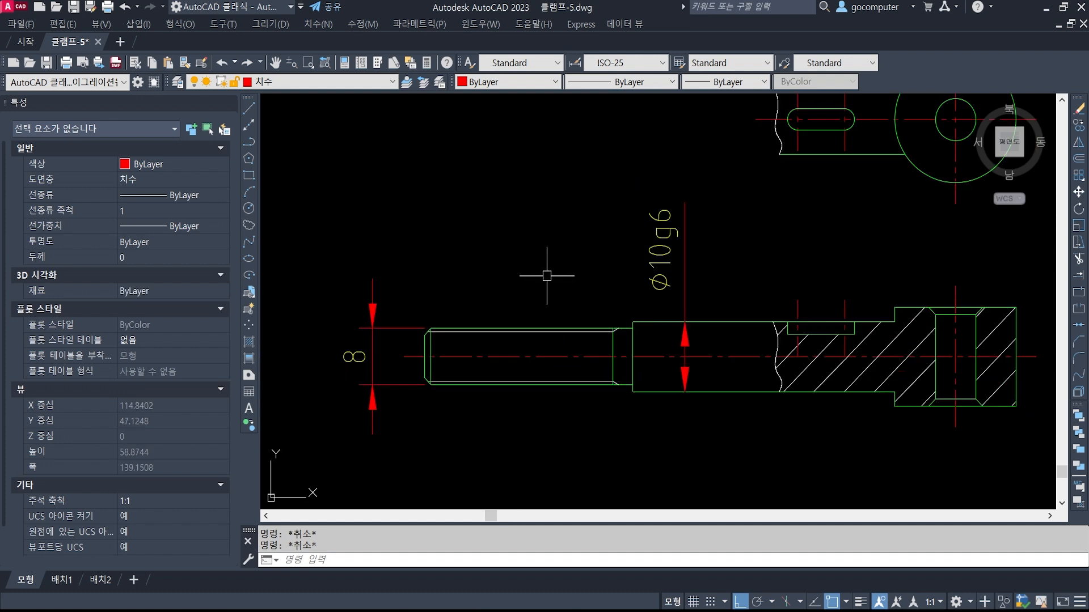
pyautogui.click(229, 103)
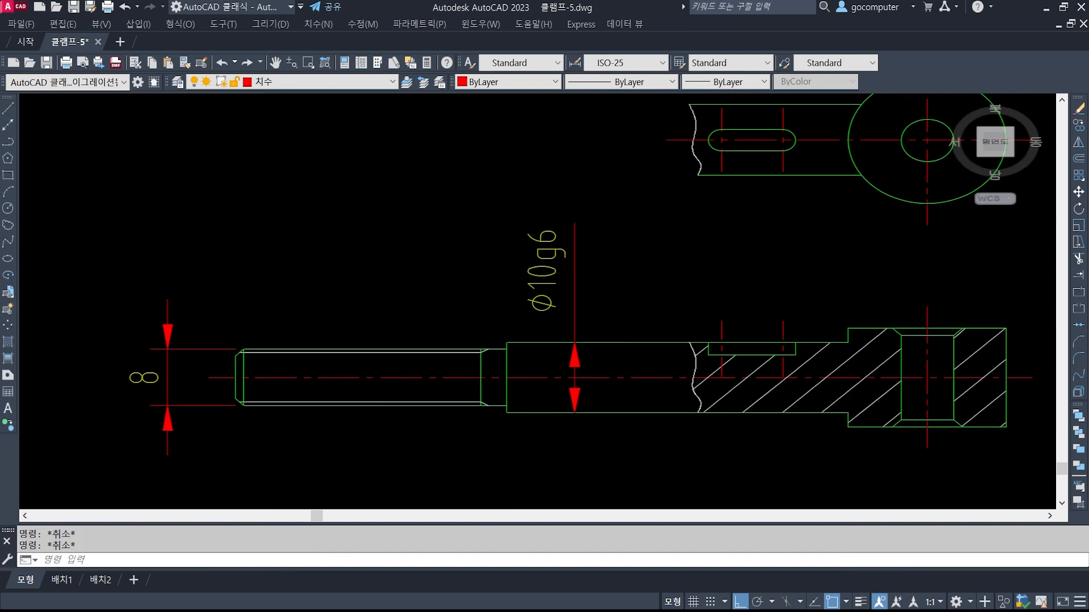
# Edit the thread's diameter dimension at the shaft's left end to read M8x1.
pyautogui.scroll(3, 496, 287)
pyautogui.scroll(2, 413, 334)
pyautogui.doubleClick(395, 333)
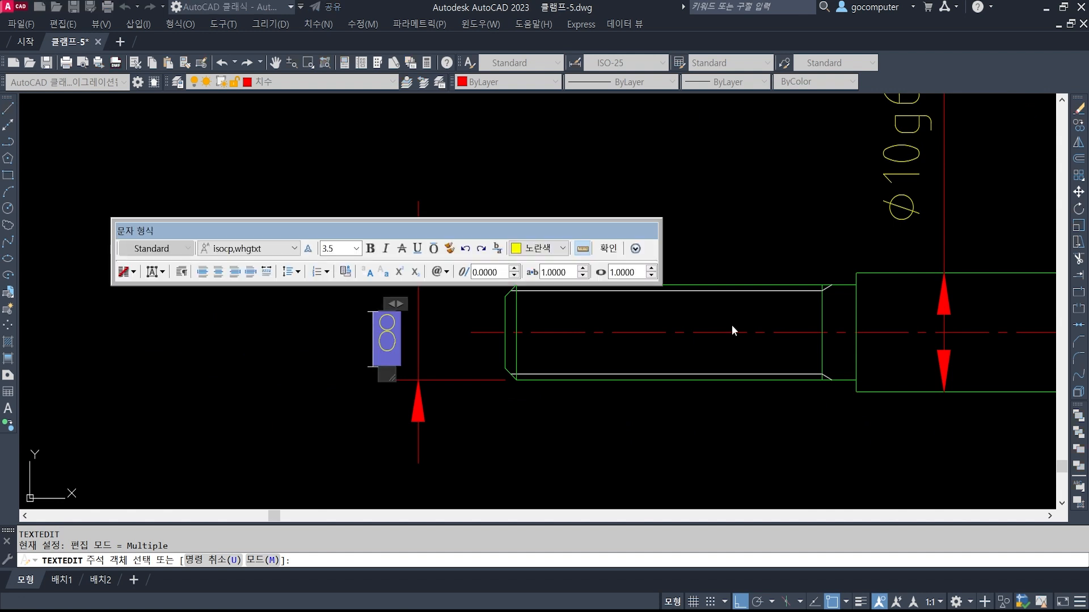
pyautogui.write('M')
pyautogui.press('Right')
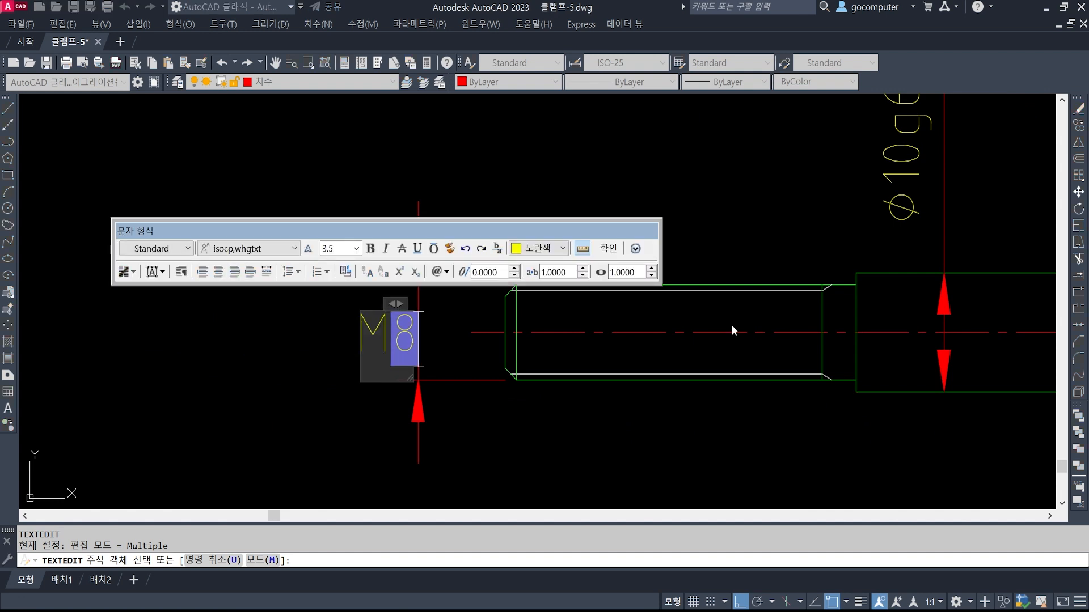
pyautogui.write('x1')
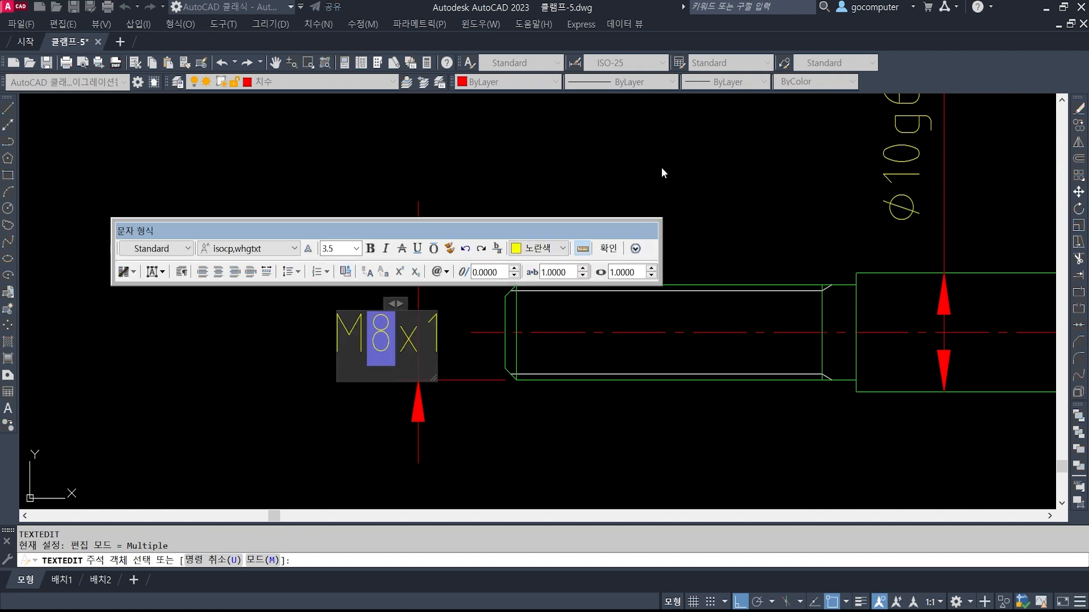
pyautogui.click(662, 169)
pyautogui.press('Escape')
pyautogui.scroll(-2, 499, 260)
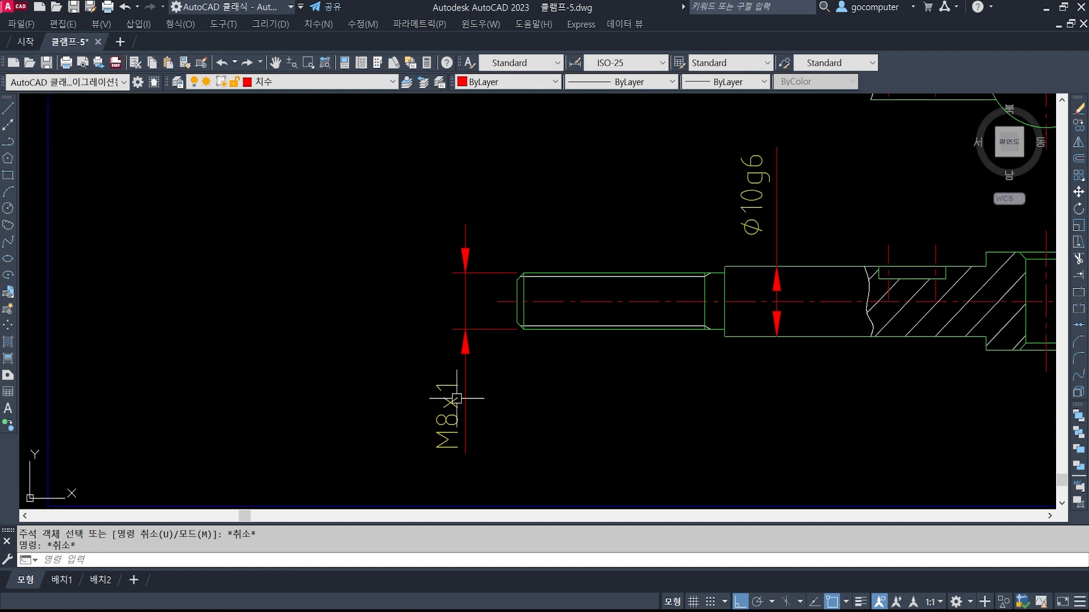
# Move the M8x1 dimension text above the threaded end, shifting its dimension line slightly away from the shaft.
pyautogui.click(457, 398)
pyautogui.click(448, 416)
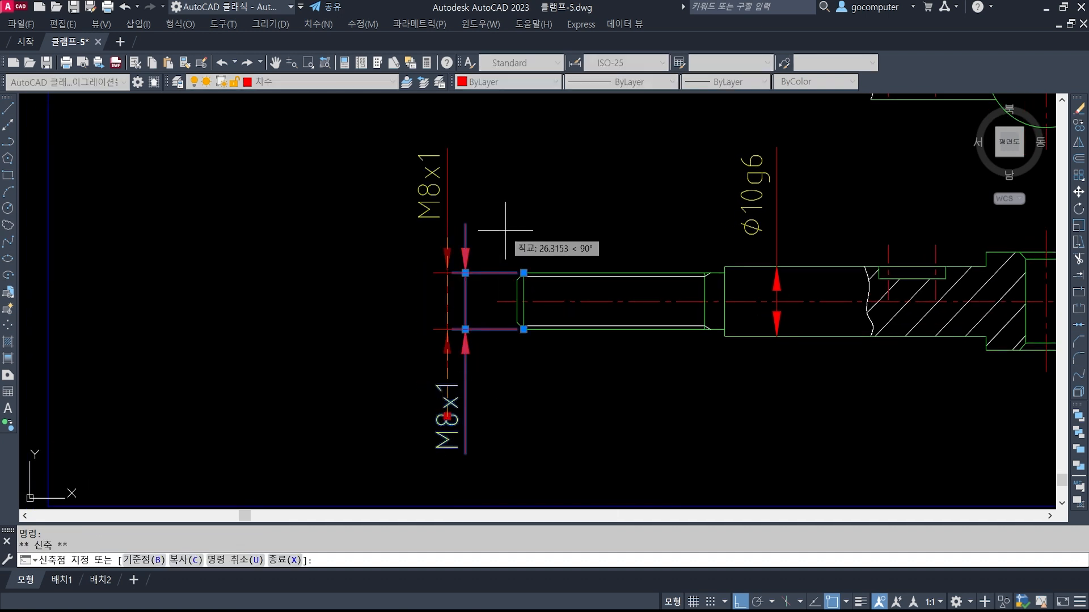
pyautogui.press('Escape')
pyautogui.press('Escape')
# Add a vertical linear dimension for the height of the shaft's right-hand head, placed outside its end face.
pyautogui.moveTo(606, 323); pyautogui.dragTo(413, 328, button='middle')
pyautogui.moveTo(664, 381); pyautogui.dragTo(553, 380, button='middle')
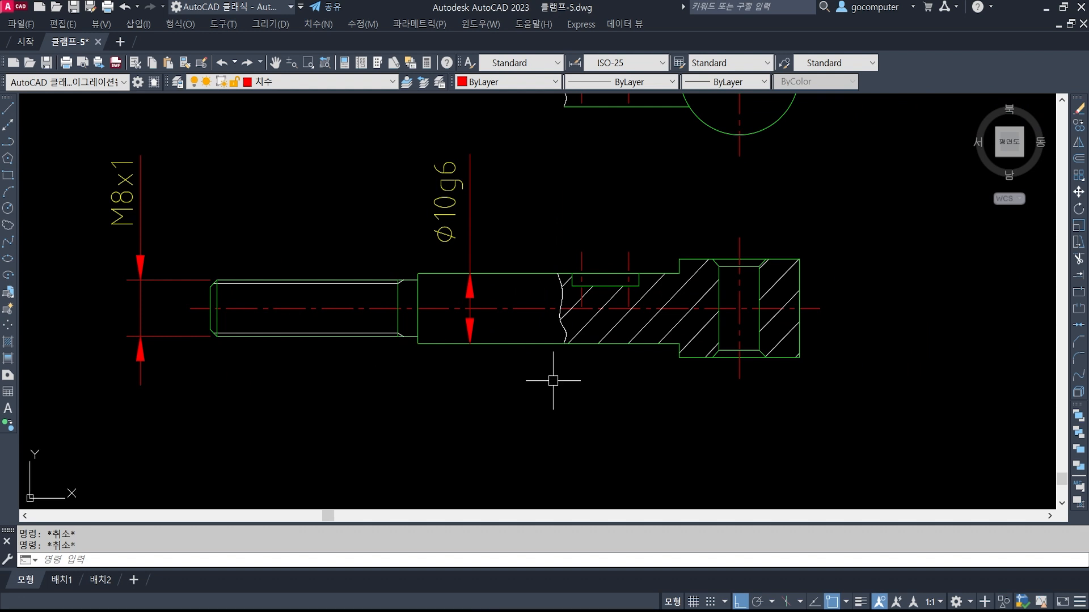
pyautogui.moveTo(762, 306); pyautogui.dragTo(709, 306, button='middle')
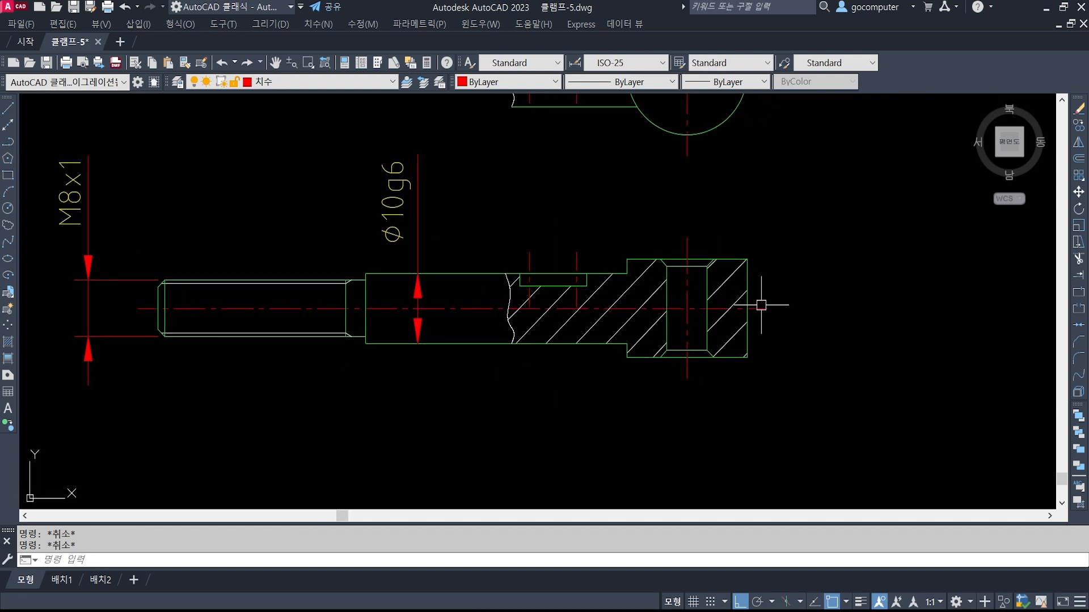
pyautogui.write('d')
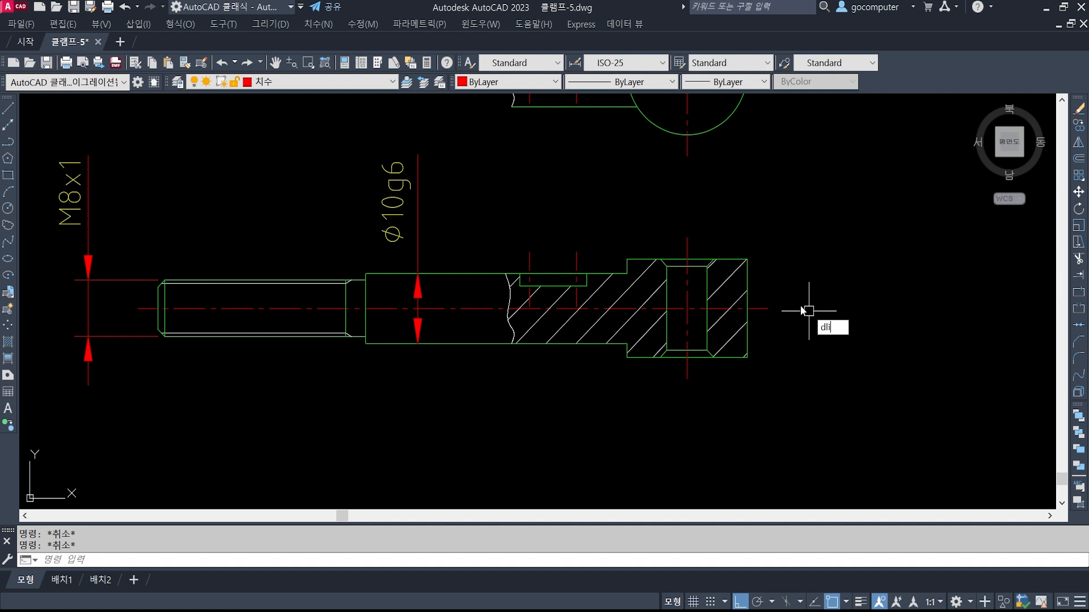
pyautogui.write('li')
pyautogui.press('Return')
pyautogui.click(747, 259)
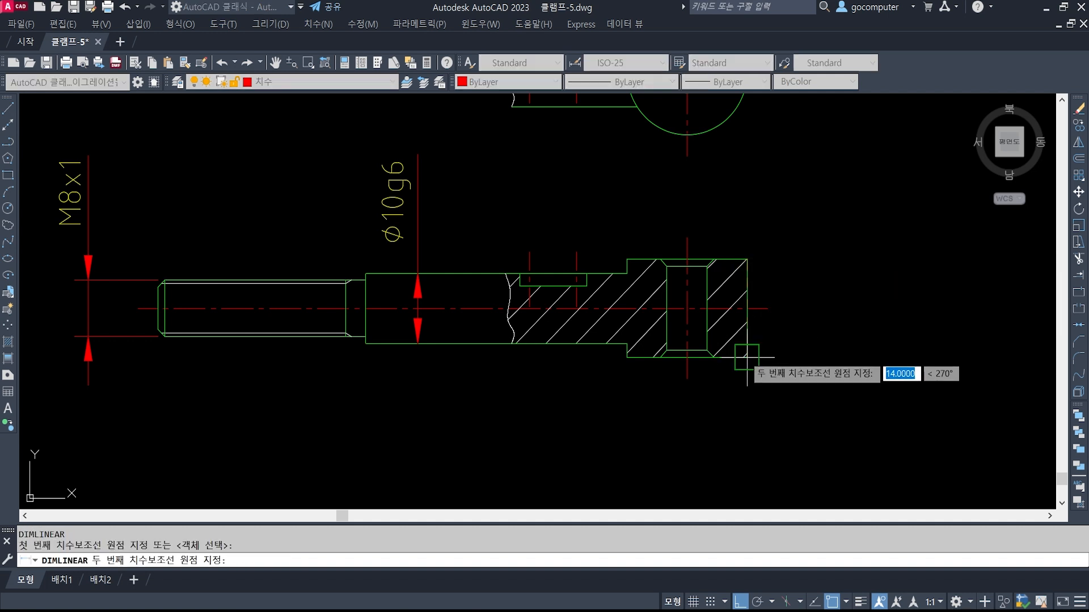
pyautogui.click(747, 358)
pyautogui.click(828, 331)
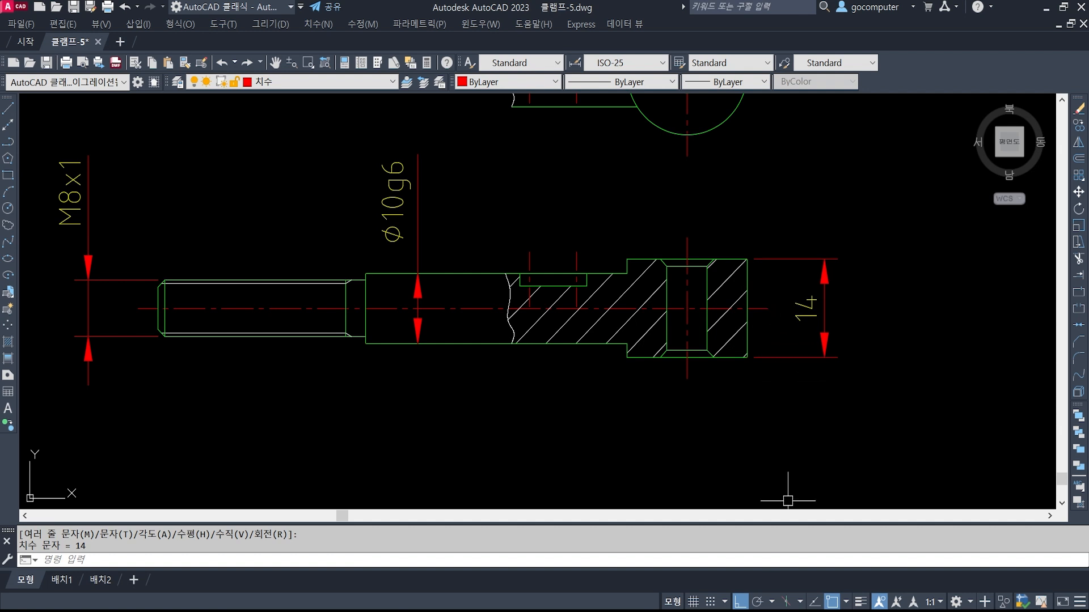
# Switch to the reference image 클램프-5.jpg and examine how the shaft's head fits into the handle part.
pyautogui.hotkey('alt', 'Tab')
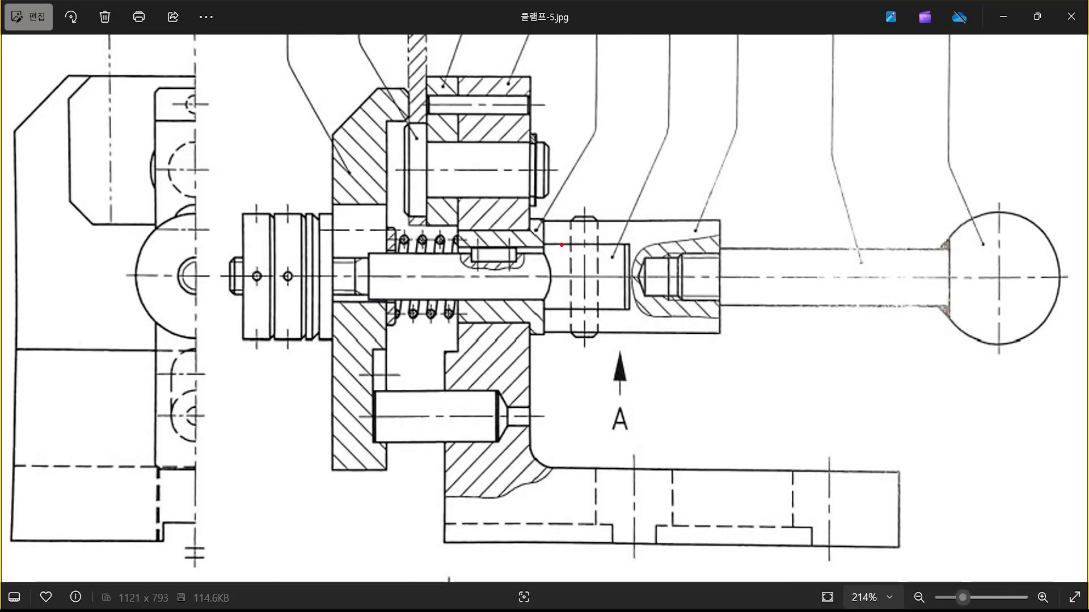
pyautogui.moveTo(544, 245); pyautogui.dragTo(629, 245)
pyautogui.moveTo(547, 312); pyautogui.dragTo(639, 311)
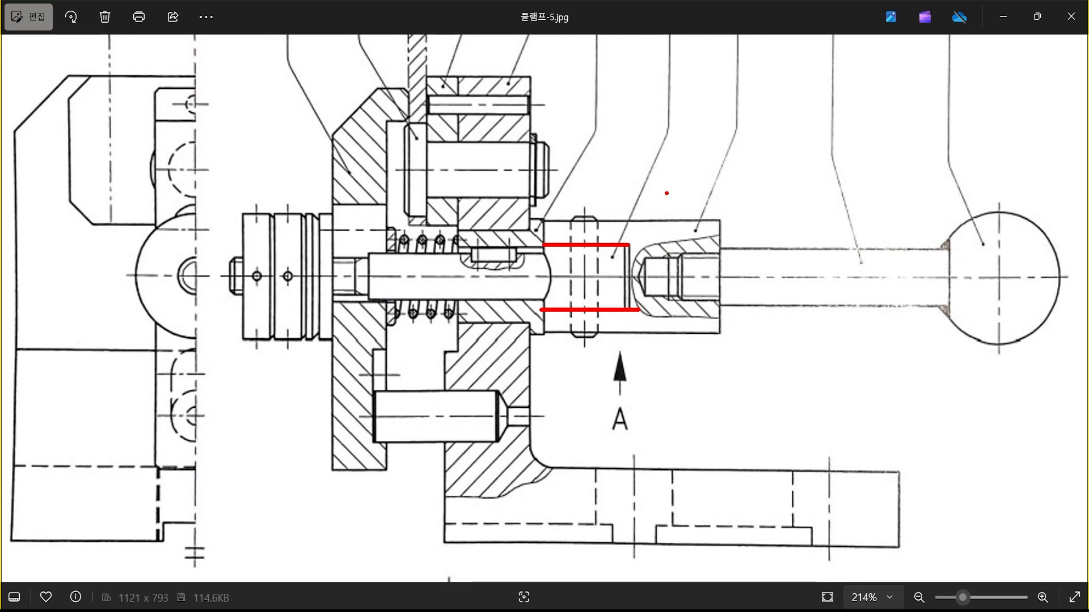
pyautogui.moveTo(697, 178)
pyautogui.mouseDown()
pyautogui.moveTo(647, 191)
pyautogui.moveTo(632, 177)
pyautogui.moveTo(696, 174)
pyautogui.moveTo(650, 131)
pyautogui.mouseUp()
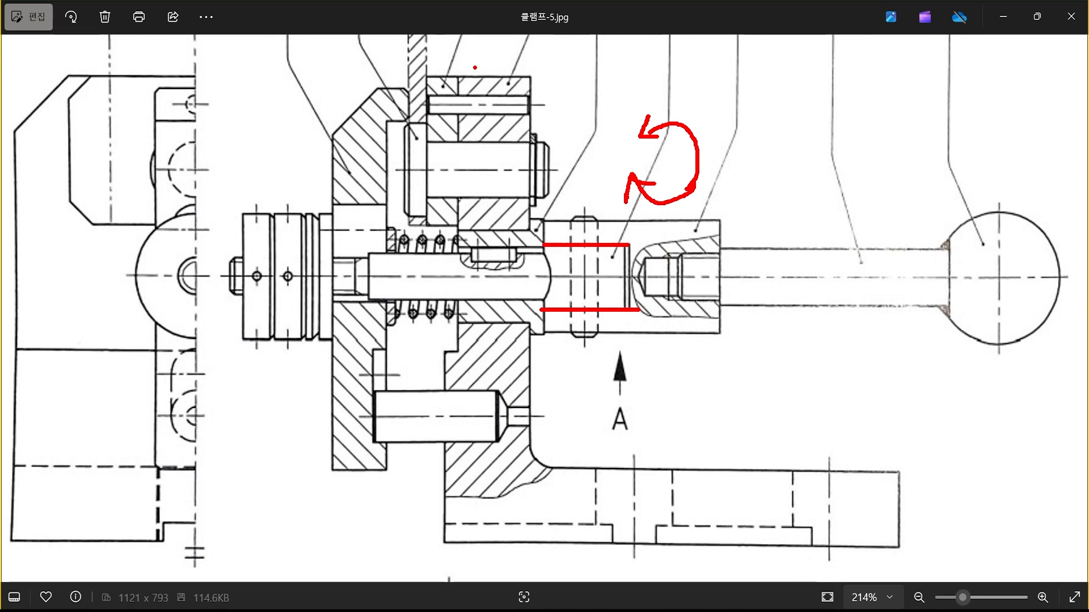
pyautogui.press('Escape')
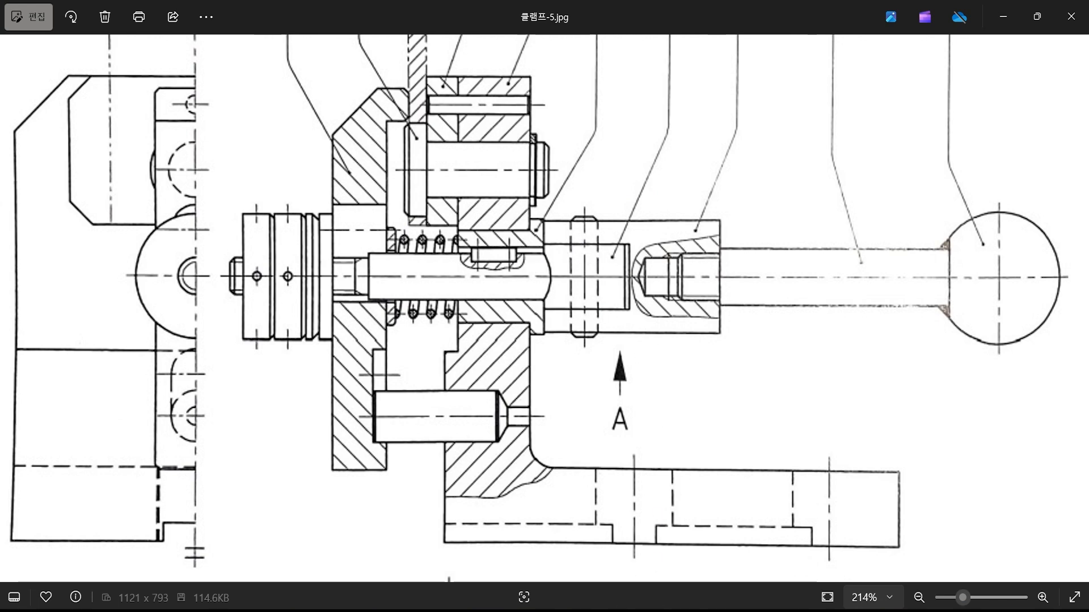
# Switch back to AutoCAD and add the tolerance g6 after the value of the shaft head's height dimension.
pyautogui.hotkey('alt', 'Tab')
pyautogui.write('ed')
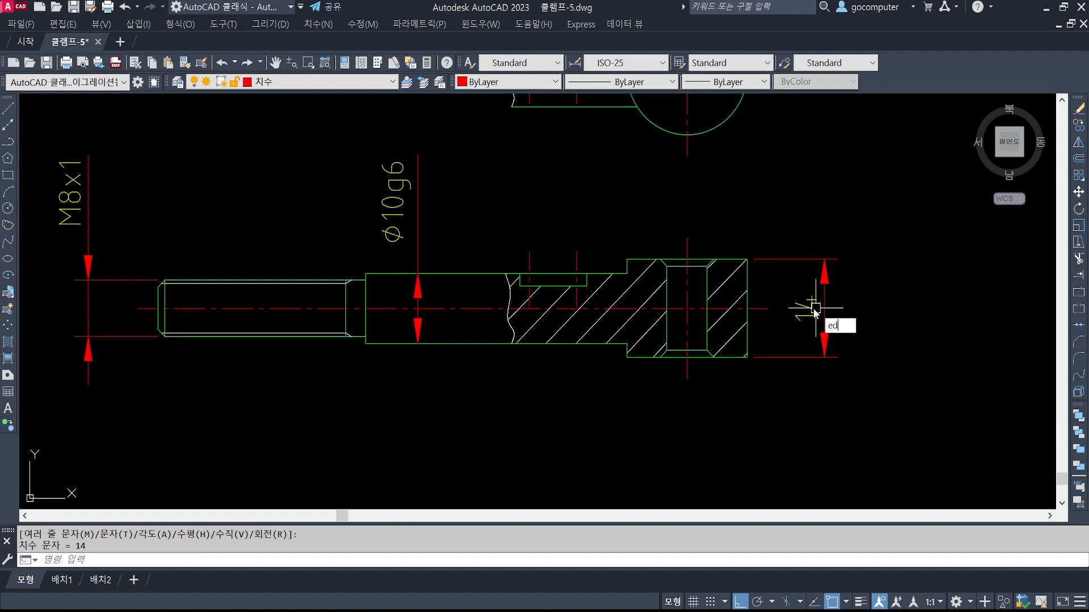
pyautogui.press('Return')
pyautogui.click(805, 308)
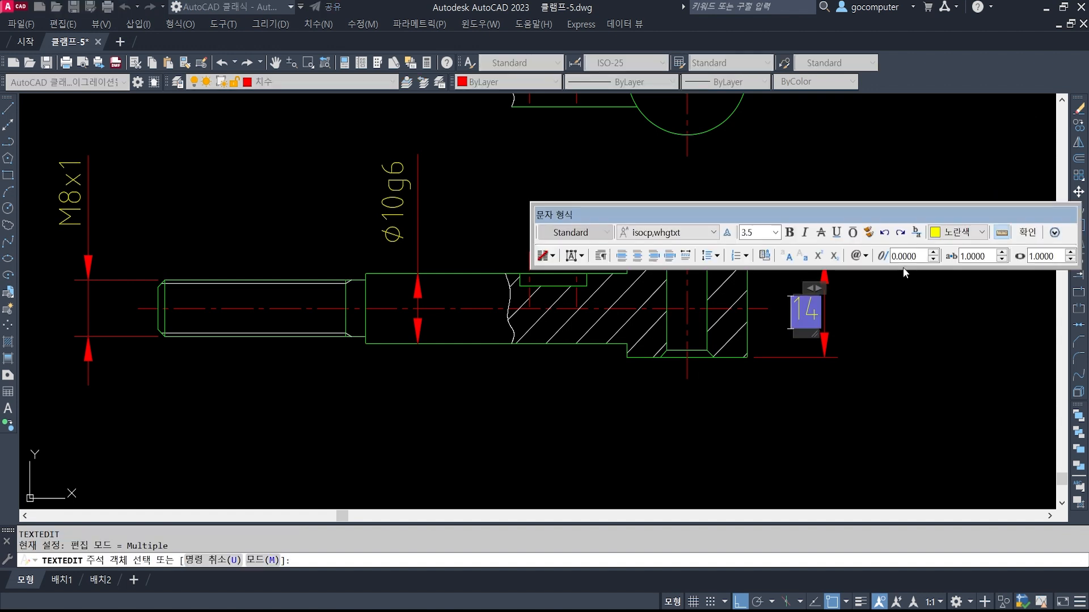
pyautogui.write('g6')
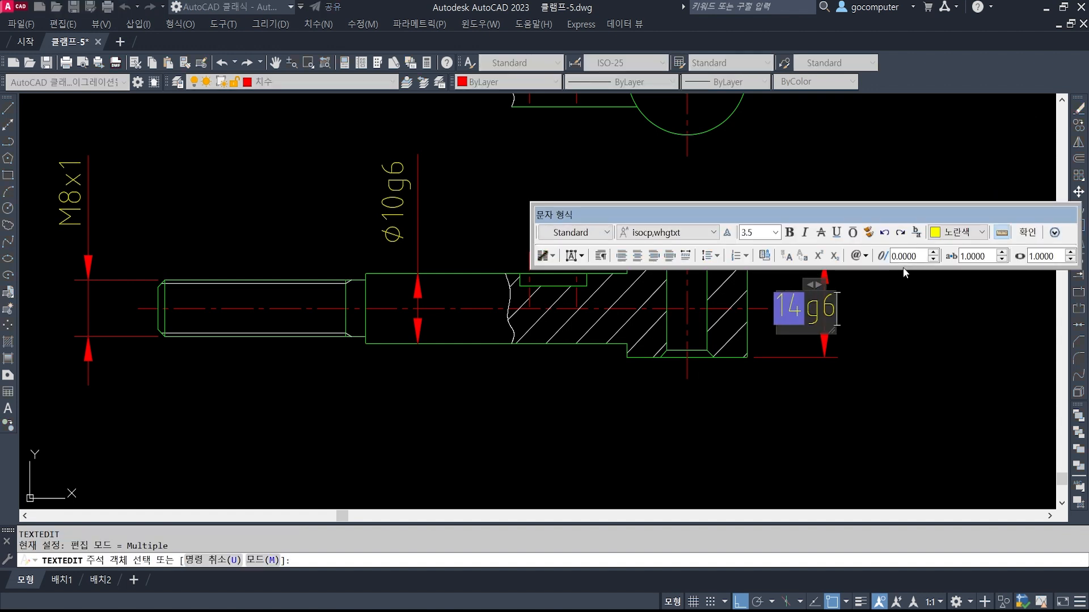
pyautogui.click(927, 309)
pyautogui.press('Escape')
pyautogui.press('Escape')
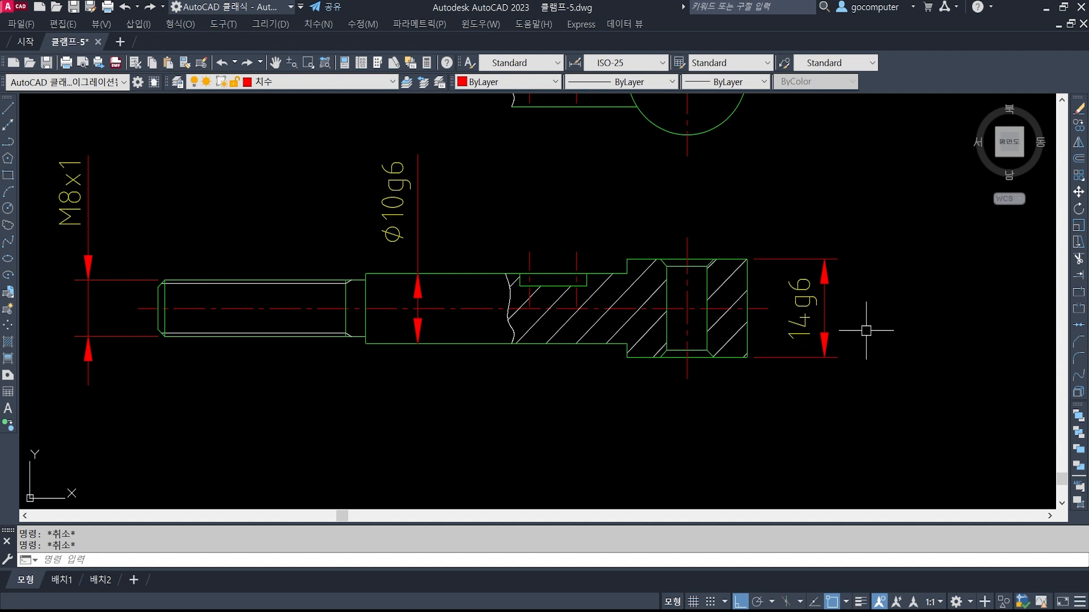
pyautogui.moveTo(866, 330)
pyautogui.mouseDown(button='middle')
pyautogui.moveTo(860, 378)
pyautogui.moveTo(860, 370)
pyautogui.mouseUp(button='middle')
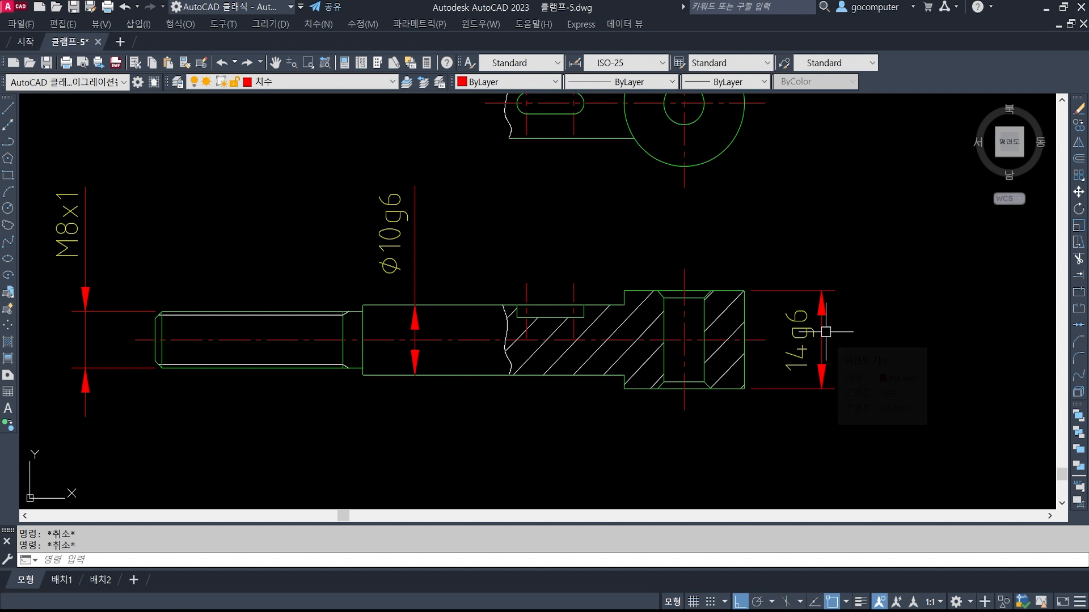
pyautogui.moveTo(826, 332)
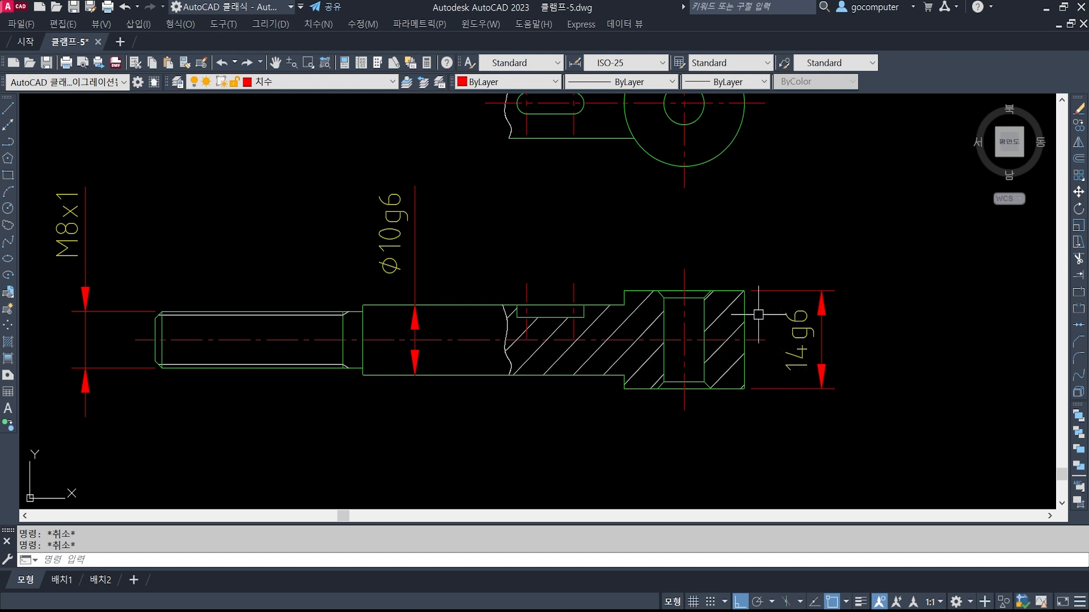
pyautogui.moveTo(780, 335); pyautogui.dragTo(805, 352, button='middle')
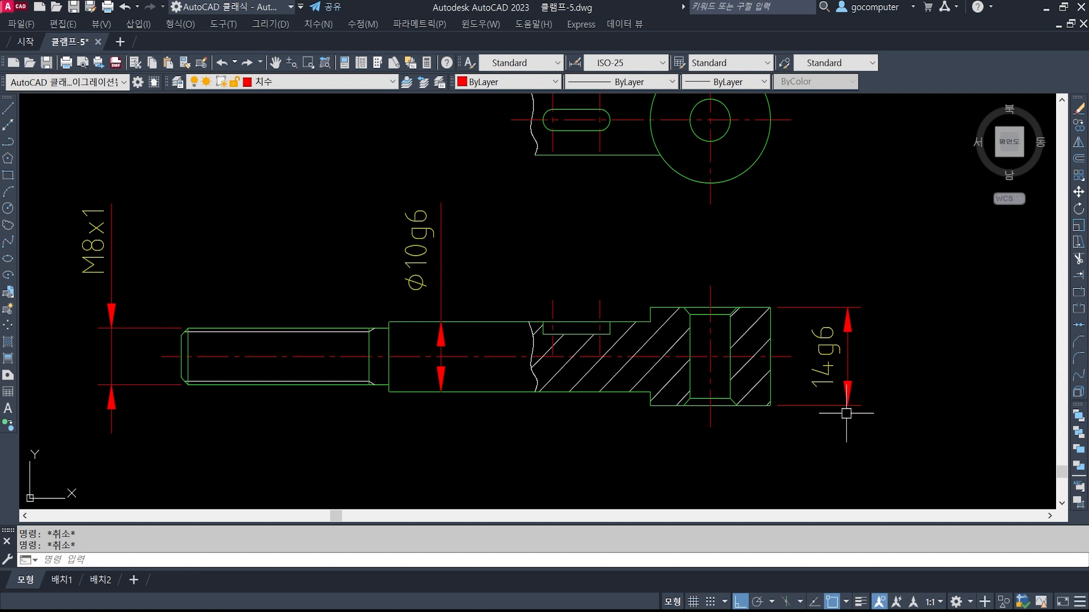
pyautogui.moveTo(695, 411); pyautogui.dragTo(689, 377, button='middle')
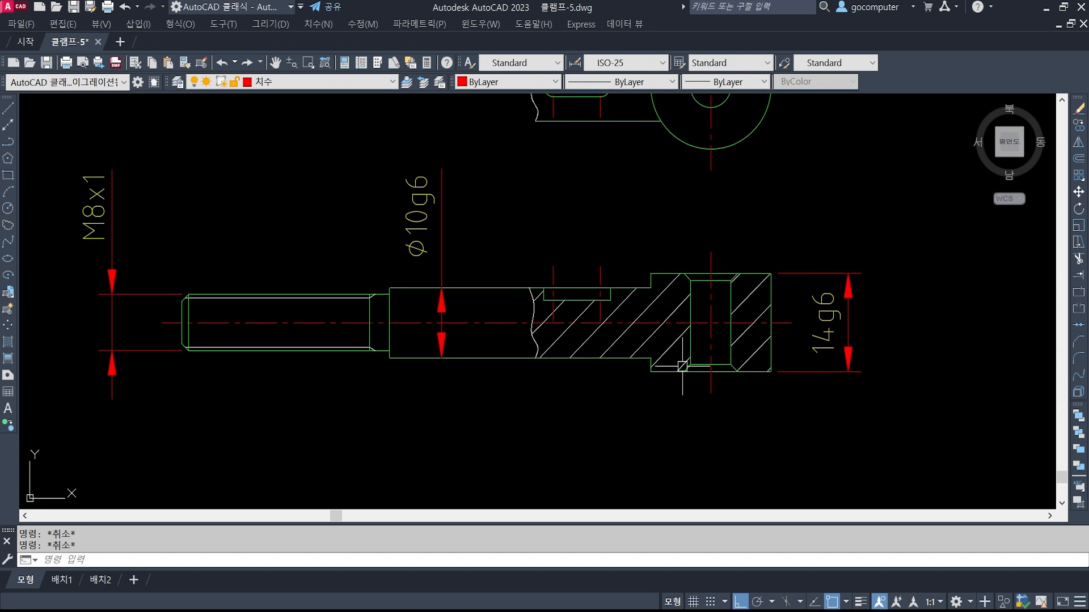
# Add a horizontal linear dimension below the shaft for the length of its threaded portion, from the left end to the thread's end line.
pyautogui.moveTo(680, 366)
pyautogui.moveTo(839, 408)
pyautogui.mouseDown(button='middle')
pyautogui.moveTo(802, 345)
pyautogui.moveTo(814, 345)
pyautogui.mouseUp(button='middle')
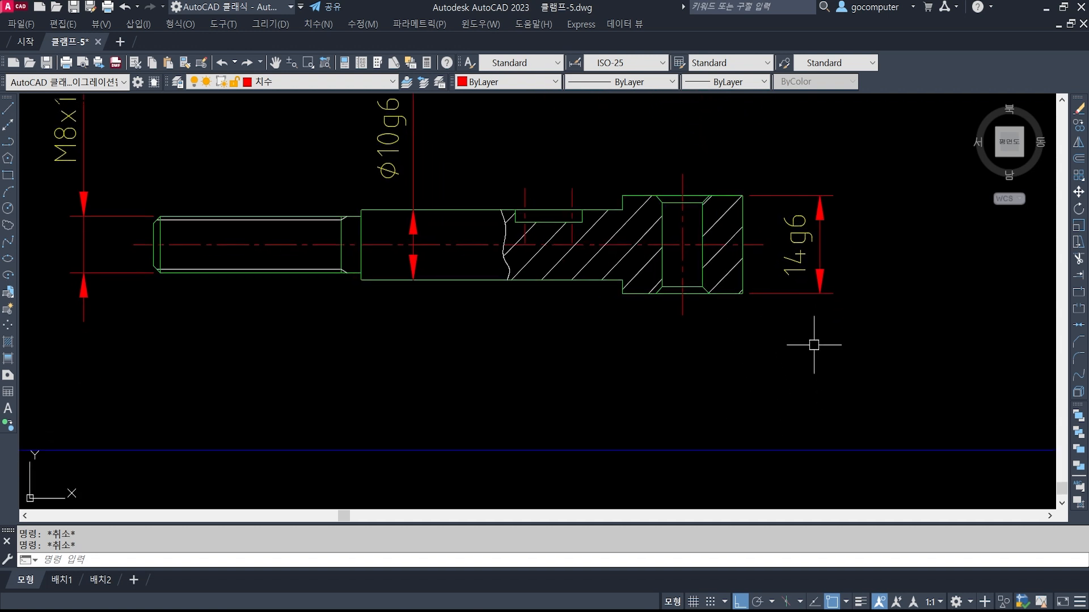
pyautogui.write('i')
pyautogui.press('Return')
pyautogui.moveTo(317, 382); pyautogui.dragTo(540, 329, button='middle')
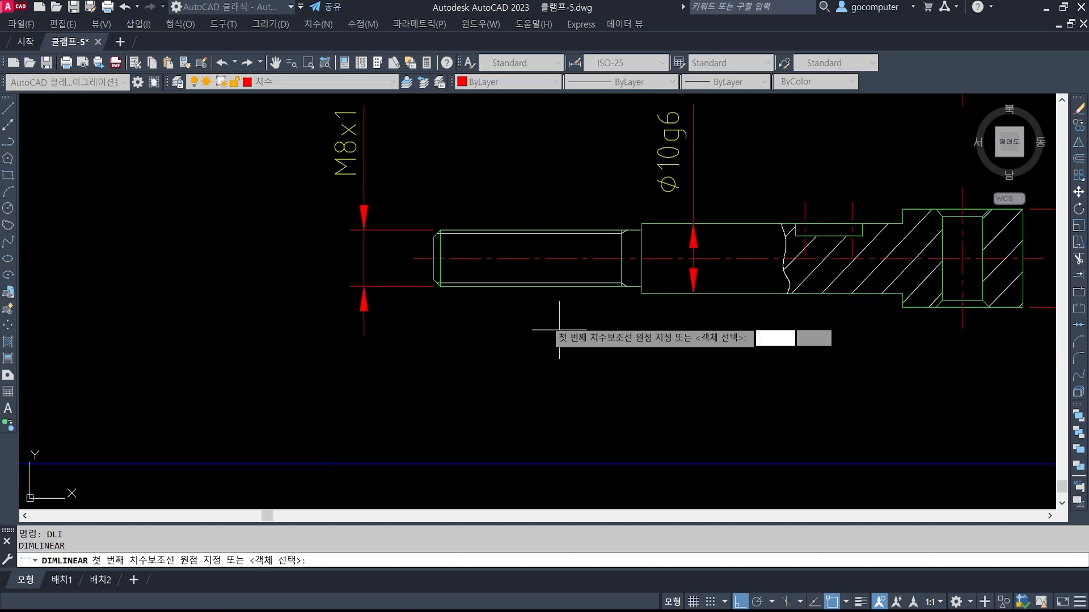
pyautogui.scroll(3, 419, 280)
pyautogui.click(453, 279)
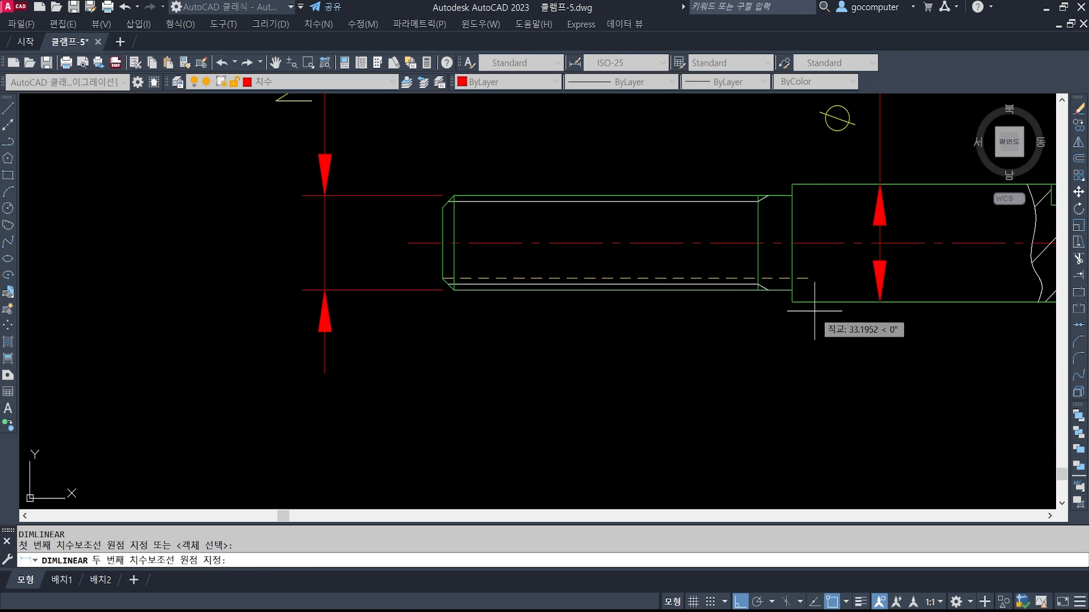
pyautogui.click(759, 290)
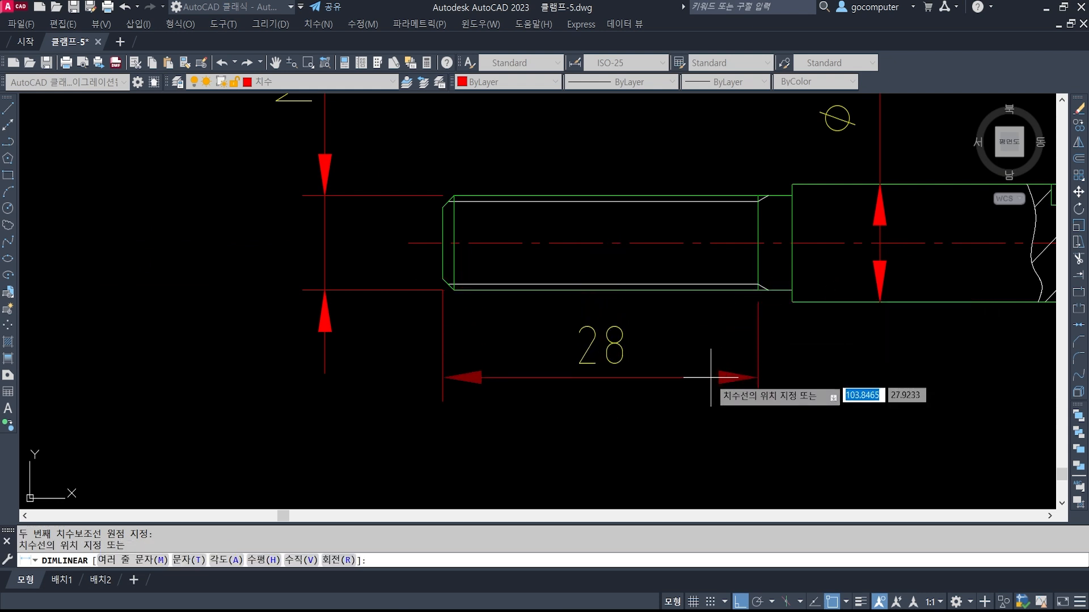
pyautogui.scroll(-1, 710, 374)
pyautogui.moveTo(732, 415)
pyautogui.mouseDown(button='middle')
pyautogui.moveTo(595, 300)
pyautogui.moveTo(596, 289)
pyautogui.mouseUp(button='middle')
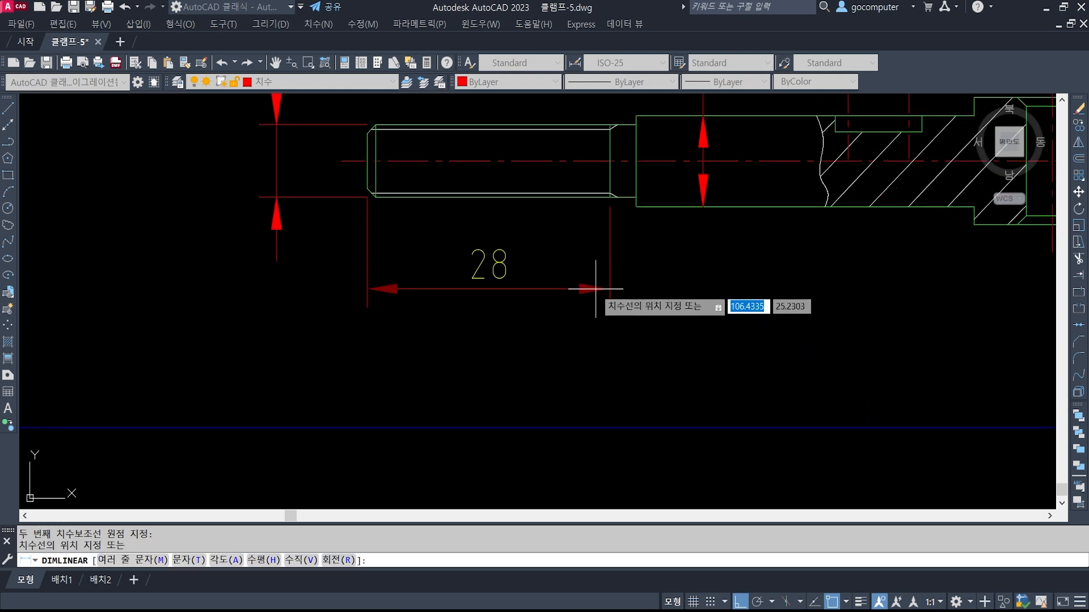
pyautogui.click(596, 289)
# Add a second horizontal linear dimension from the shaft's threaded end to the shoulder, placed below the thread length dimension.
pyautogui.scroll(1, 357, 163)
pyautogui.press('Return')
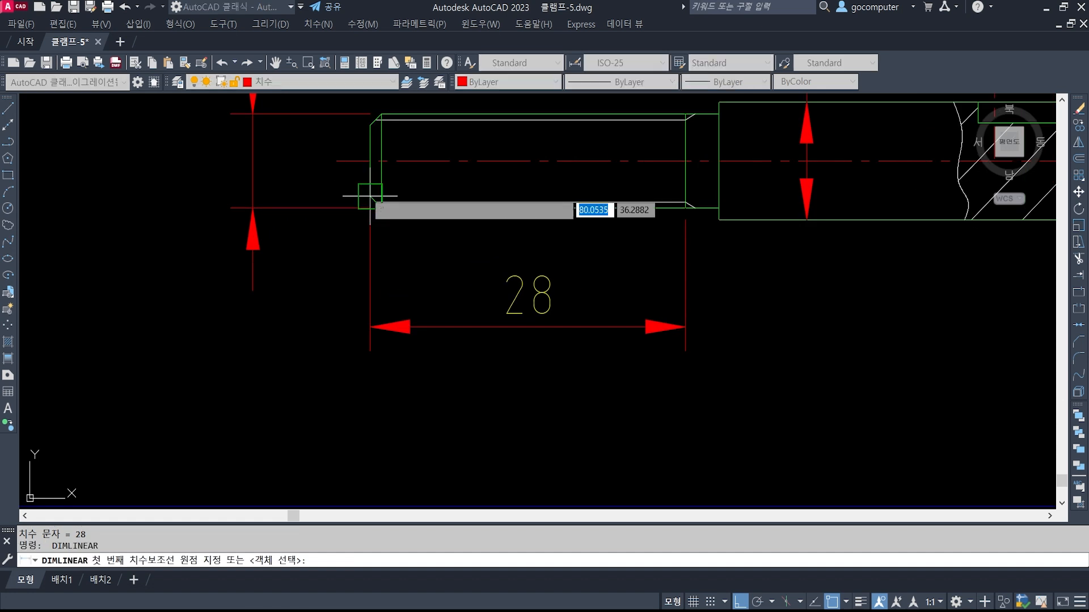
pyautogui.click(380, 196)
pyautogui.click(718, 220)
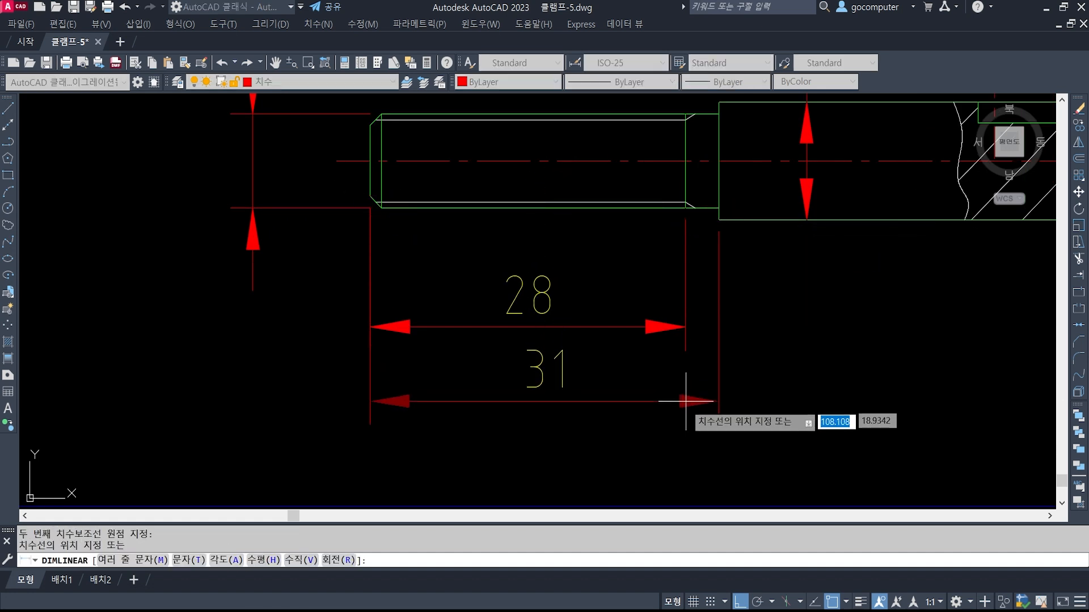
pyautogui.click(695, 422)
pyautogui.scroll(-2, 585, 332)
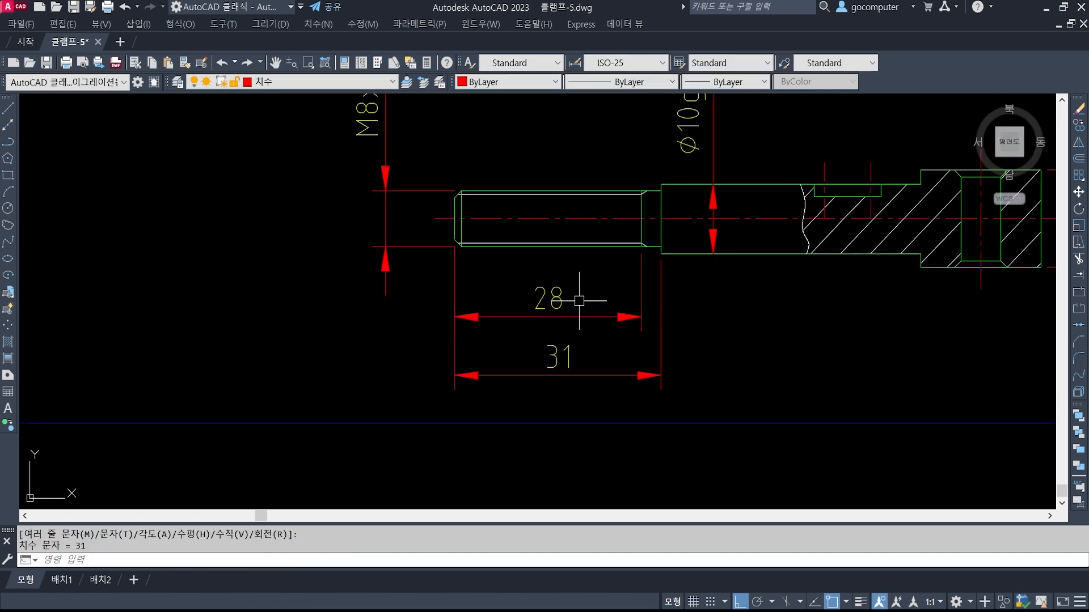
# Add a horizontal linear dimension for the width of the shaft's head, aligned with the thread length dimension line.
pyautogui.moveTo(933, 351); pyautogui.dragTo(773, 334, button='middle')
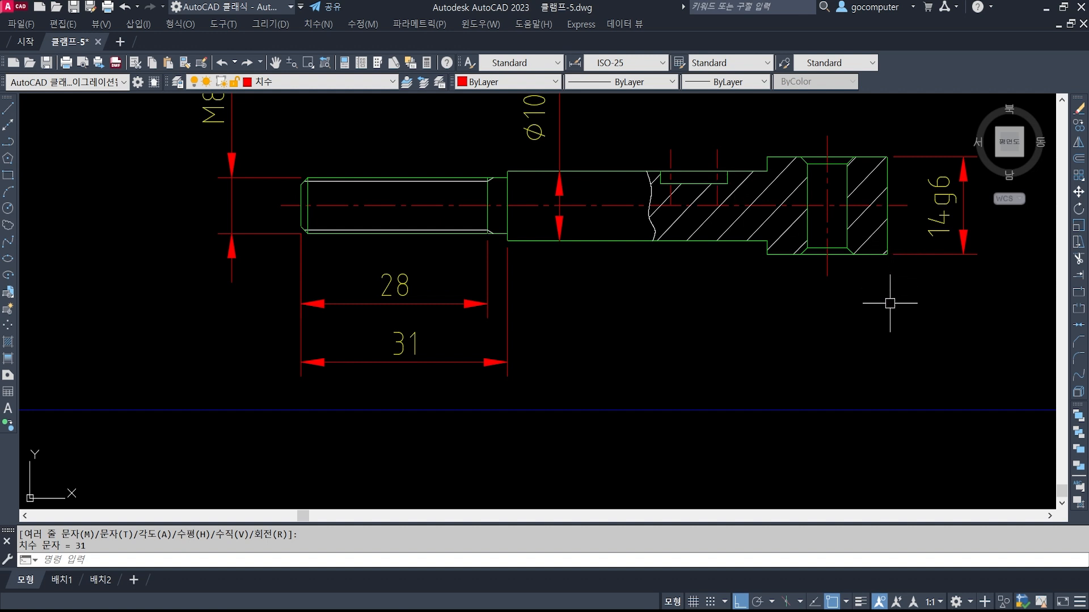
pyautogui.moveTo(868, 365); pyautogui.dragTo(828, 369, button='middle')
pyautogui.press('Return')
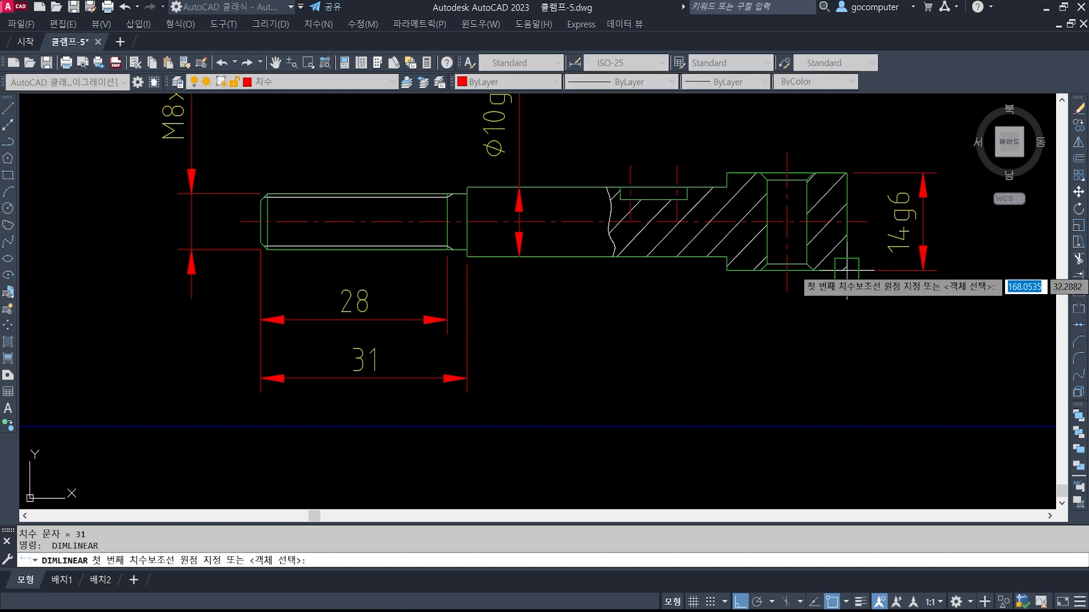
pyautogui.click(846, 270)
pyautogui.click(727, 271)
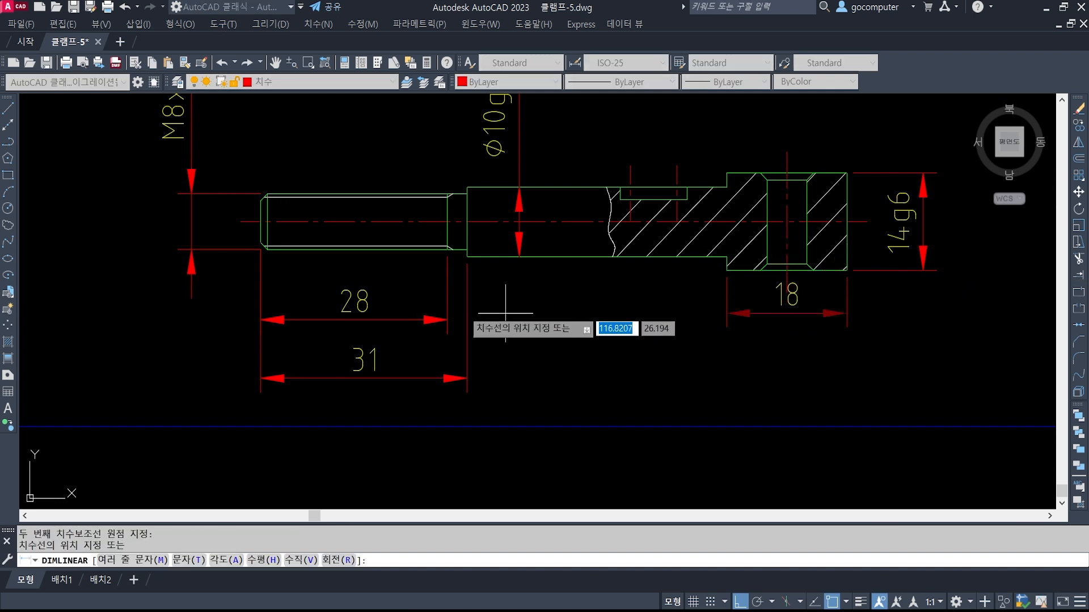
pyautogui.click(375, 320)
# Stretch the three horizontal dimensions below the shaft slightly downward so they sit farther from the part.
pyautogui.write('s')
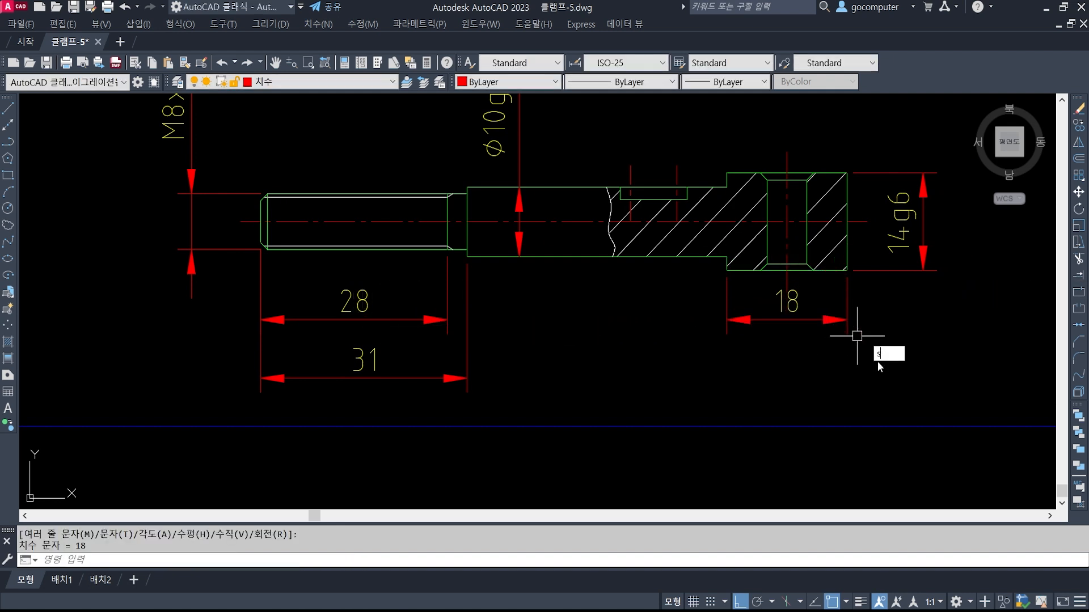
pyautogui.press('space')
pyautogui.write('c')
pyautogui.press('space')
pyautogui.click(908, 390)
pyautogui.click(230, 326)
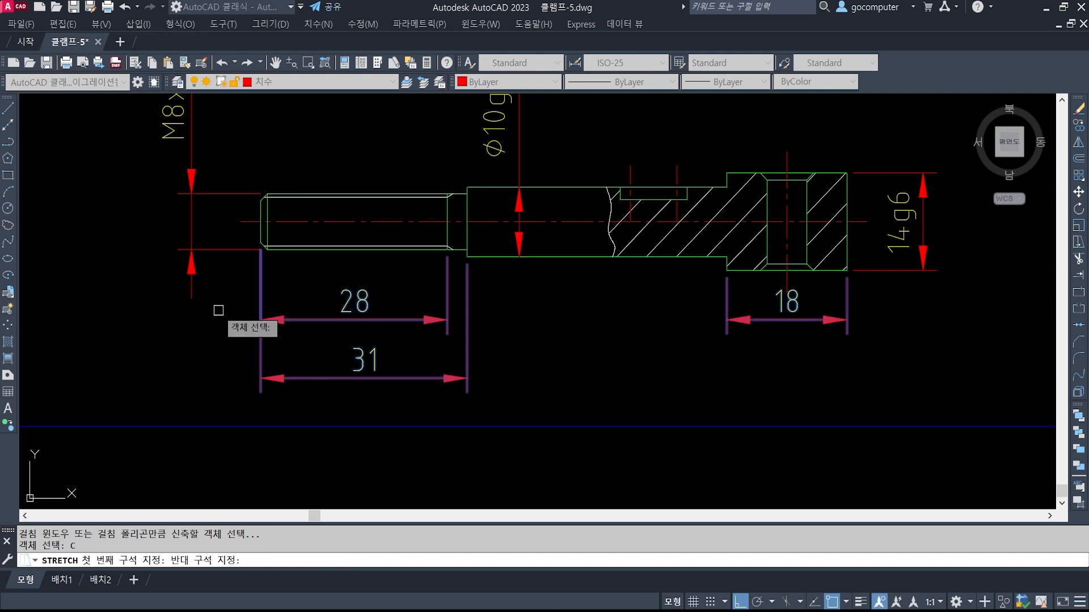
pyautogui.press('space')
pyautogui.click(925, 314)
pyautogui.press('Escape')
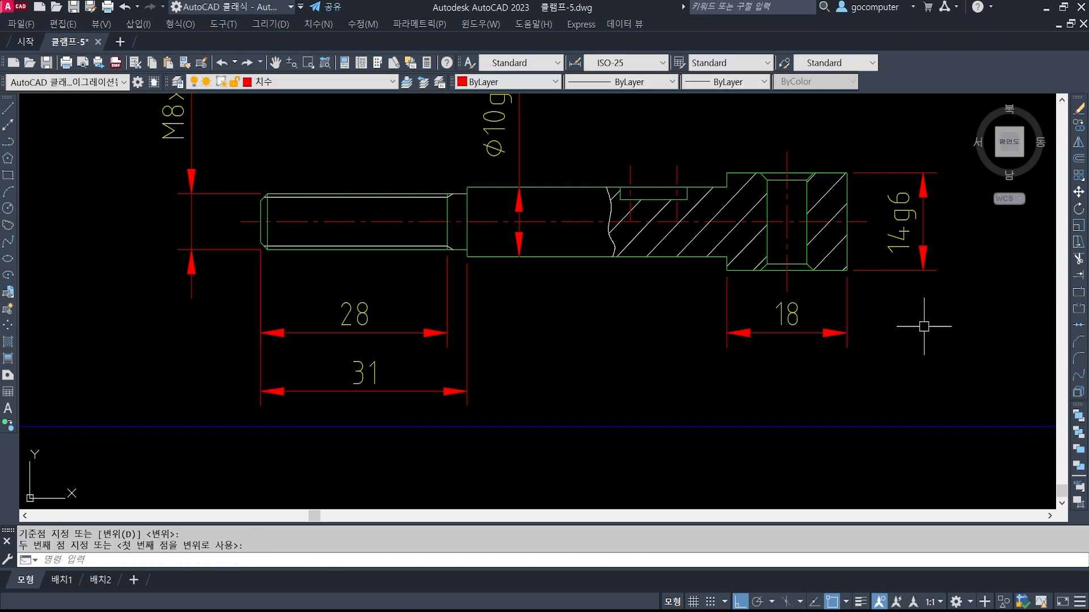
# Add the diameter symbol Ø in front of the head's width dimension text.
pyautogui.write('ed')
pyautogui.press('space')
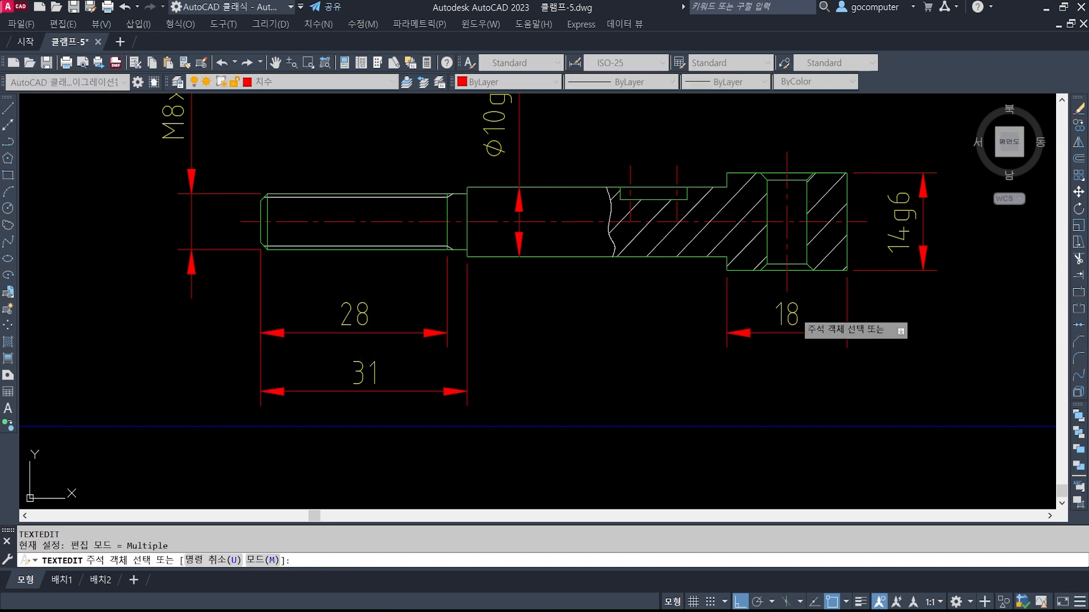
pyautogui.click(788, 314)
pyautogui.write('%%c')
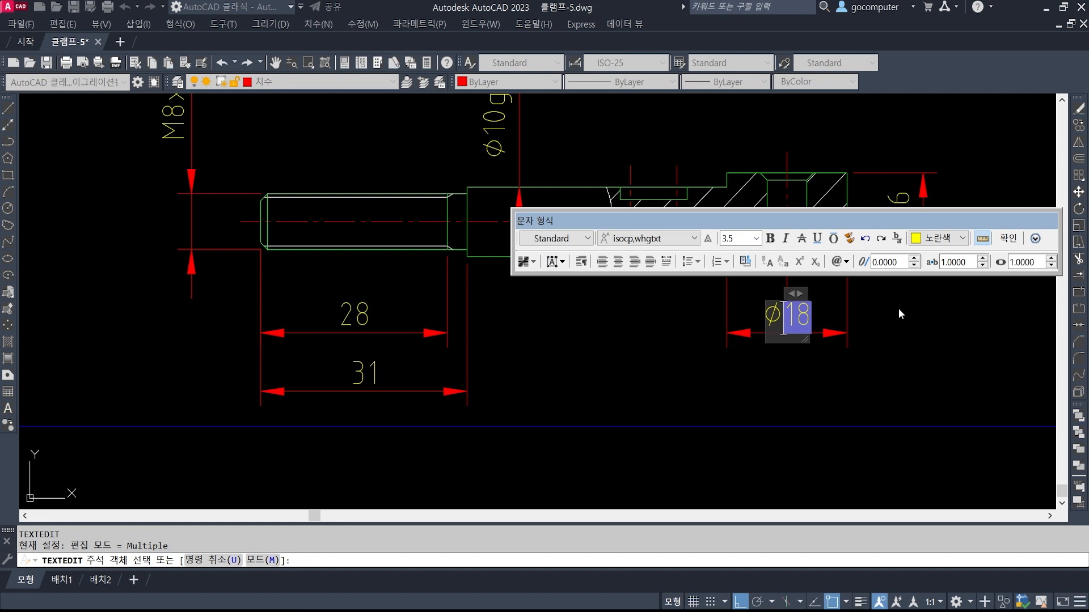
pyautogui.click(897, 312)
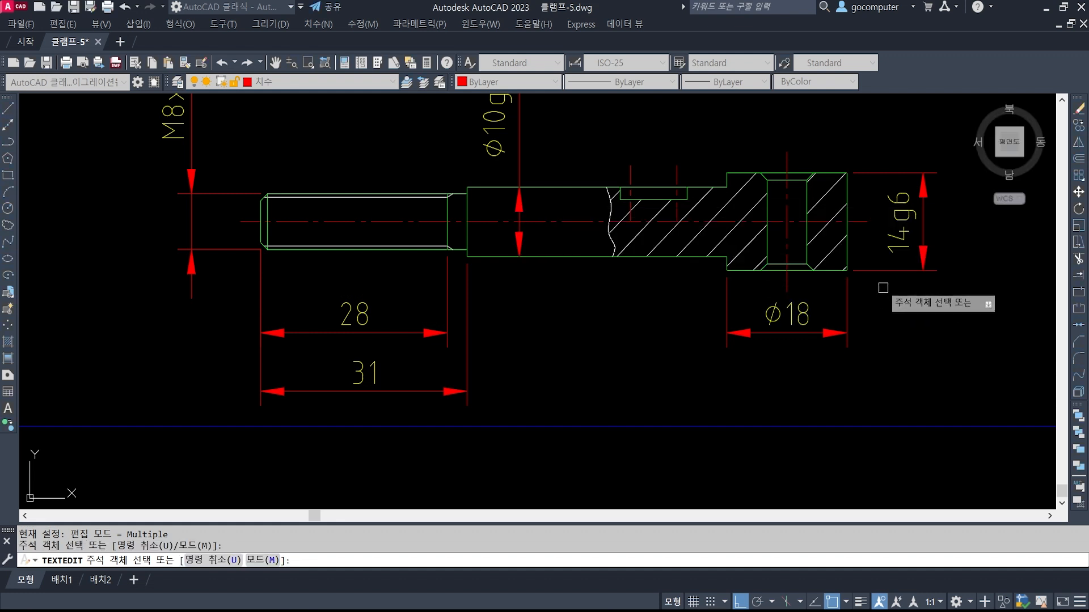
pyautogui.press('Escape')
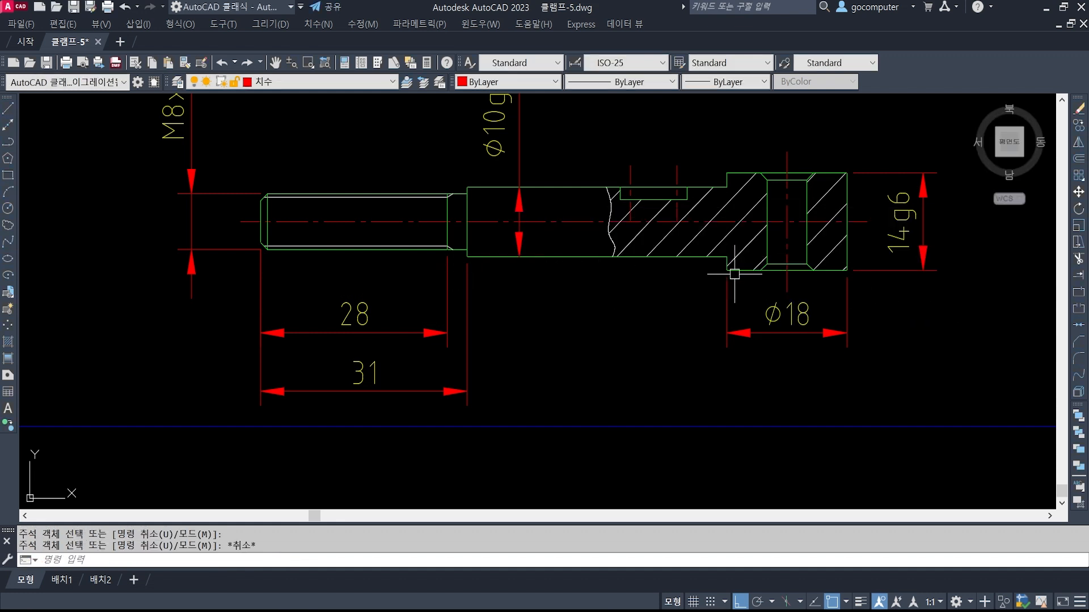
pyautogui.click(412, 392)
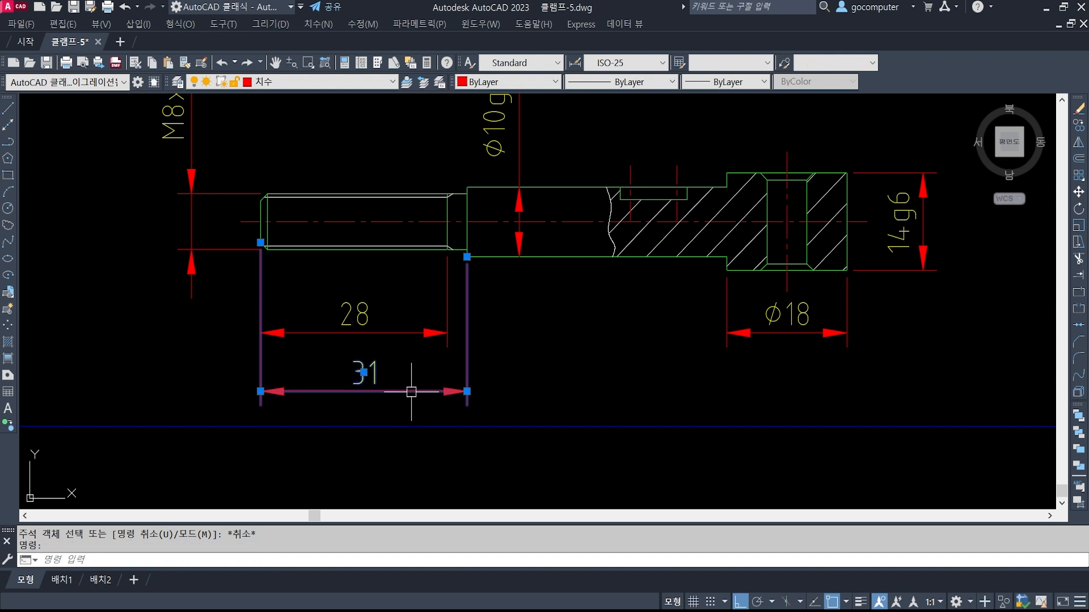
pyautogui.click(815, 333)
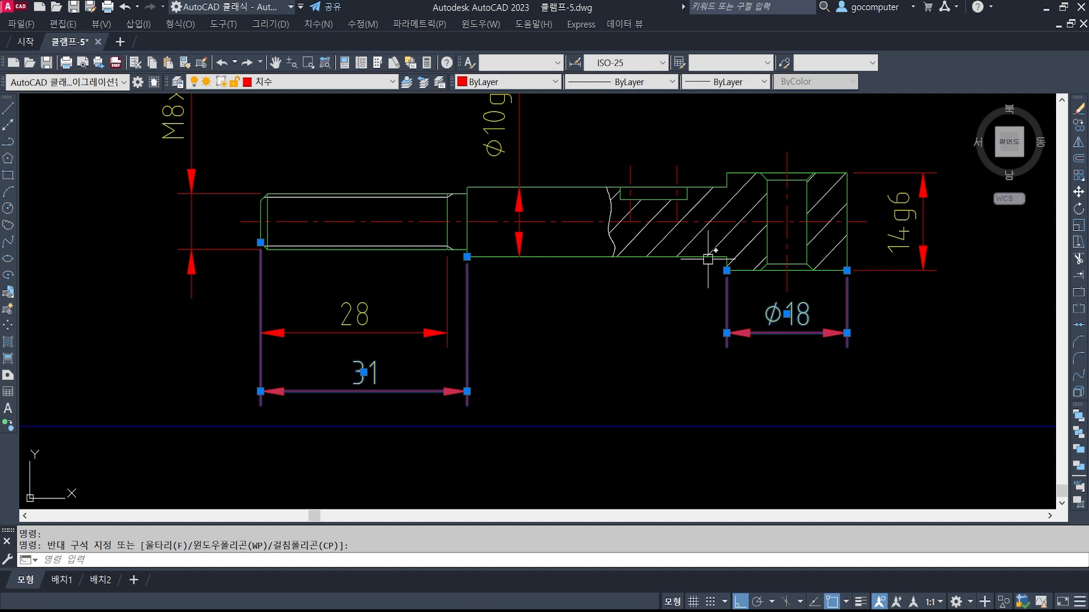
pyautogui.press('Escape')
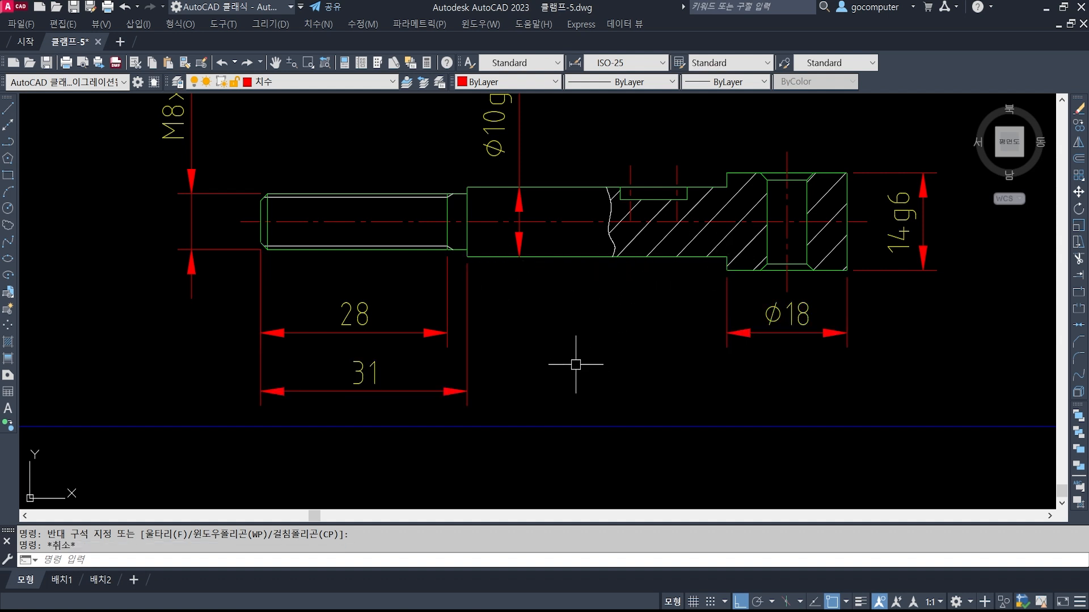
# Move both shaft views with all their dimensions straight up, away from the lower border of the drawing frame.
pyautogui.scroll(-5, 567, 272)
pyautogui.write('m')
pyautogui.press('Return')
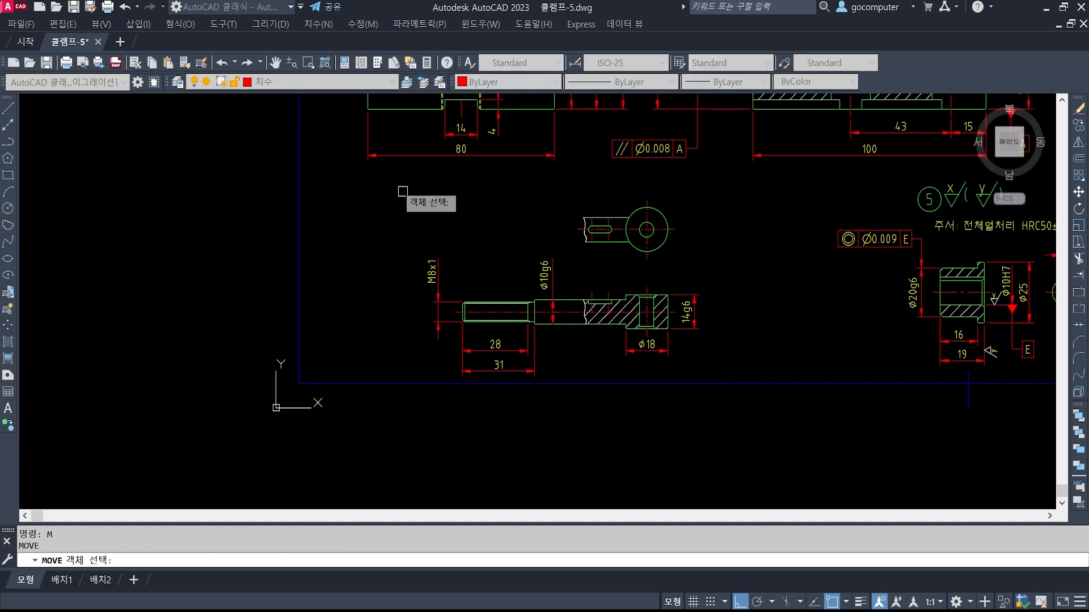
pyautogui.click(389, 179)
pyautogui.click(775, 397)
pyautogui.press('Return')
pyautogui.click(772, 344)
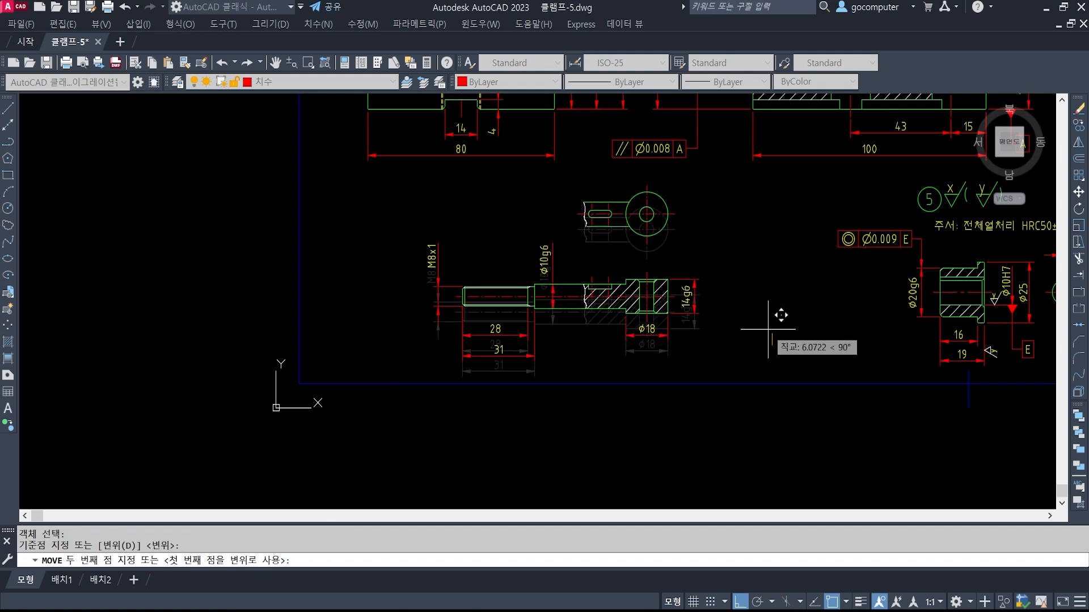
pyautogui.click(768, 315)
# Add a horizontal linear dimension for the shaft's overall length, from the threaded end to the head's end face, placed below the shoulder dimension.
pyautogui.scroll(1, 510, 372)
pyautogui.scroll(2, 509, 372)
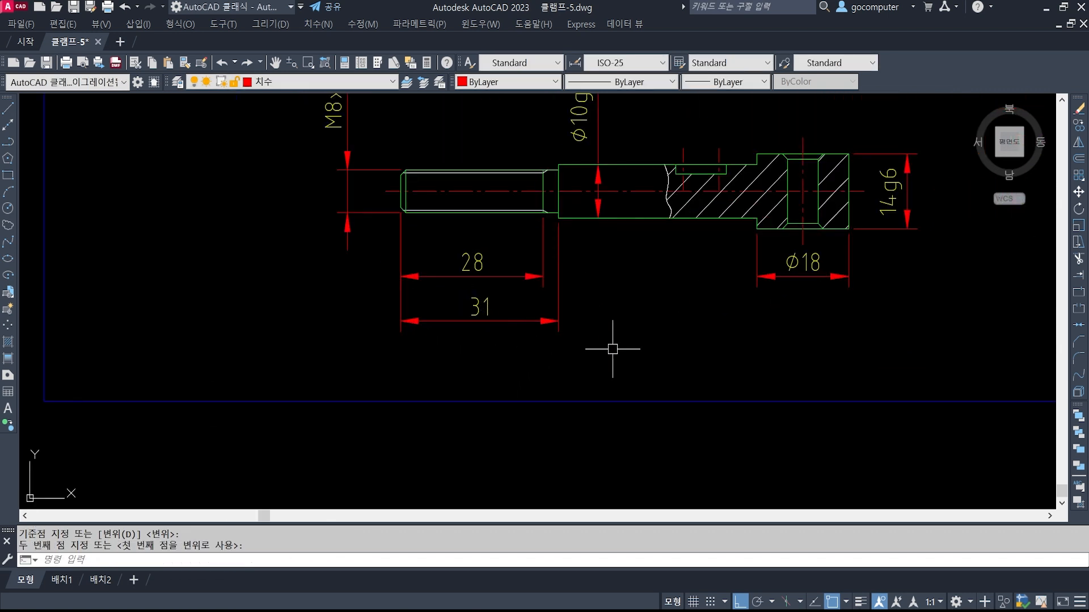
pyautogui.write('dli')
pyautogui.press('Return')
pyautogui.scroll(3, 397, 227)
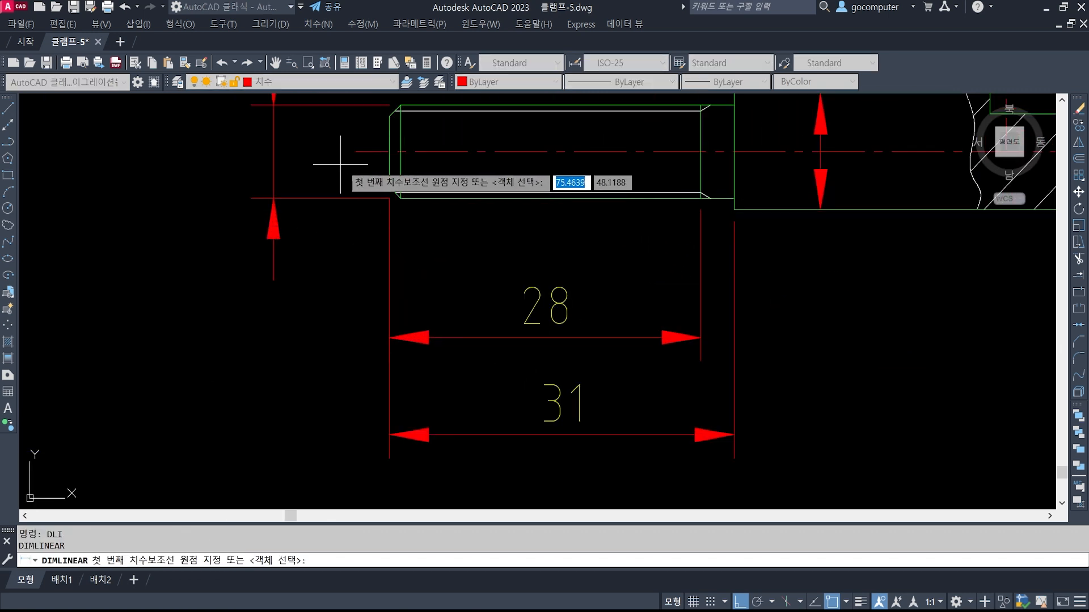
pyautogui.click(401, 208)
pyautogui.scroll(-2, 295, 272)
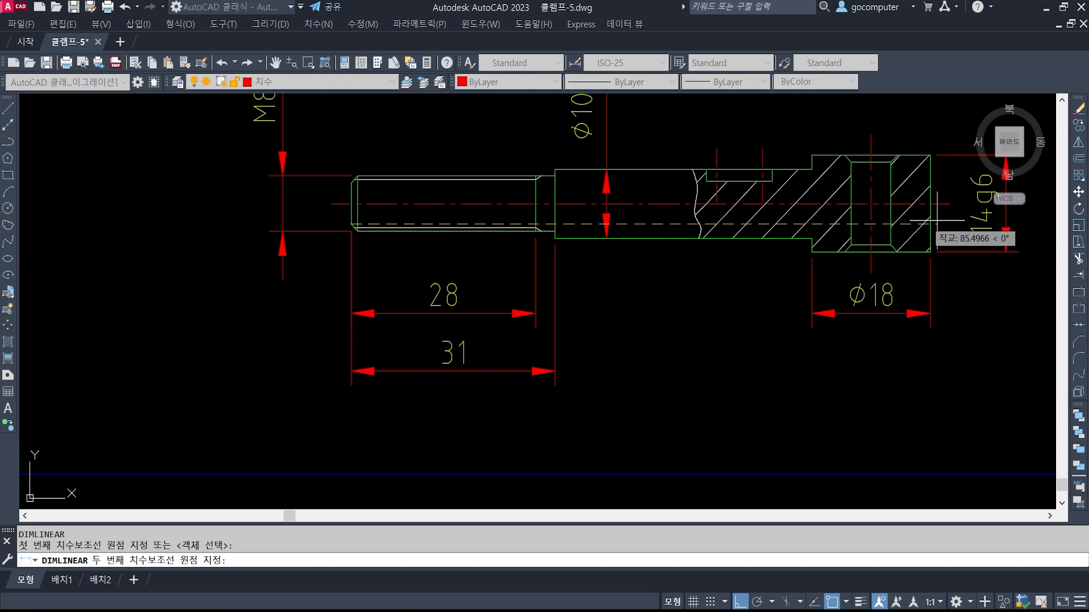
pyautogui.click(930, 251)
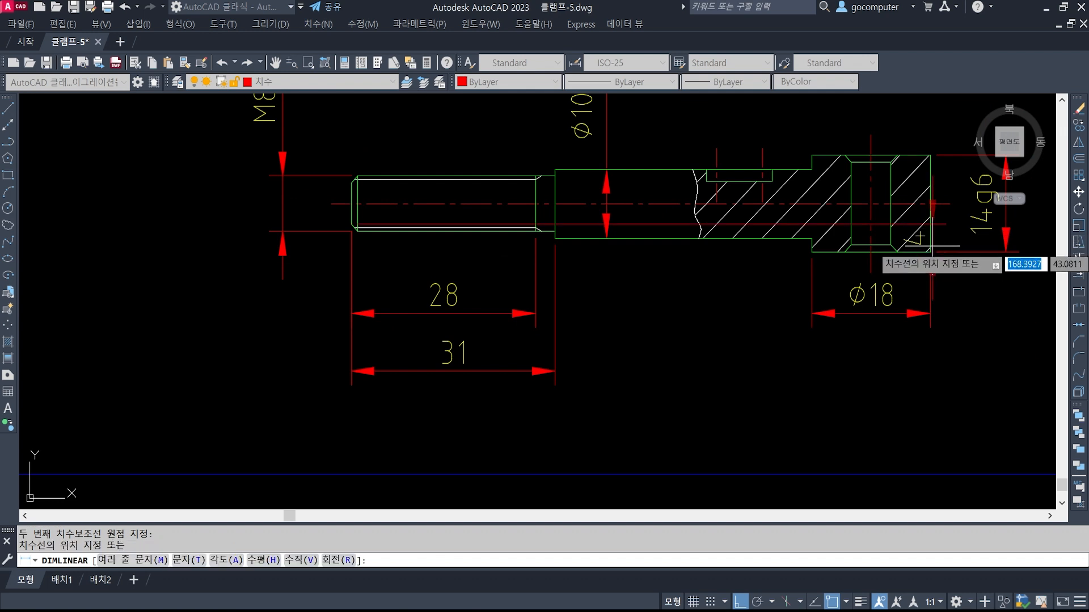
pyautogui.click(805, 430)
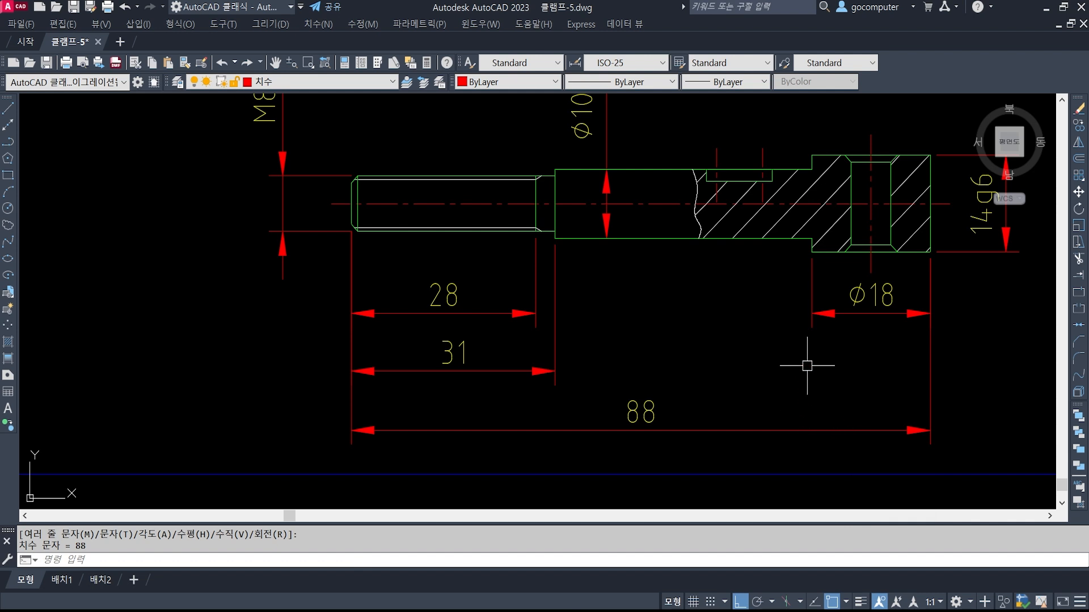
pyautogui.moveTo(874, 321); pyautogui.dragTo(819, 334, button='middle')
pyautogui.click(817, 276)
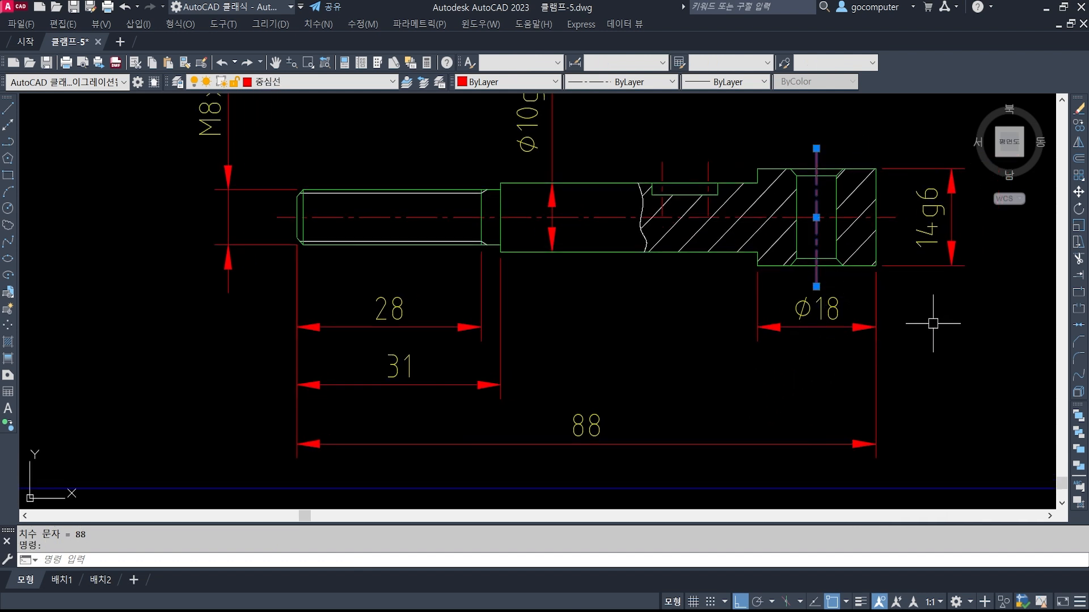
pyautogui.press('Escape')
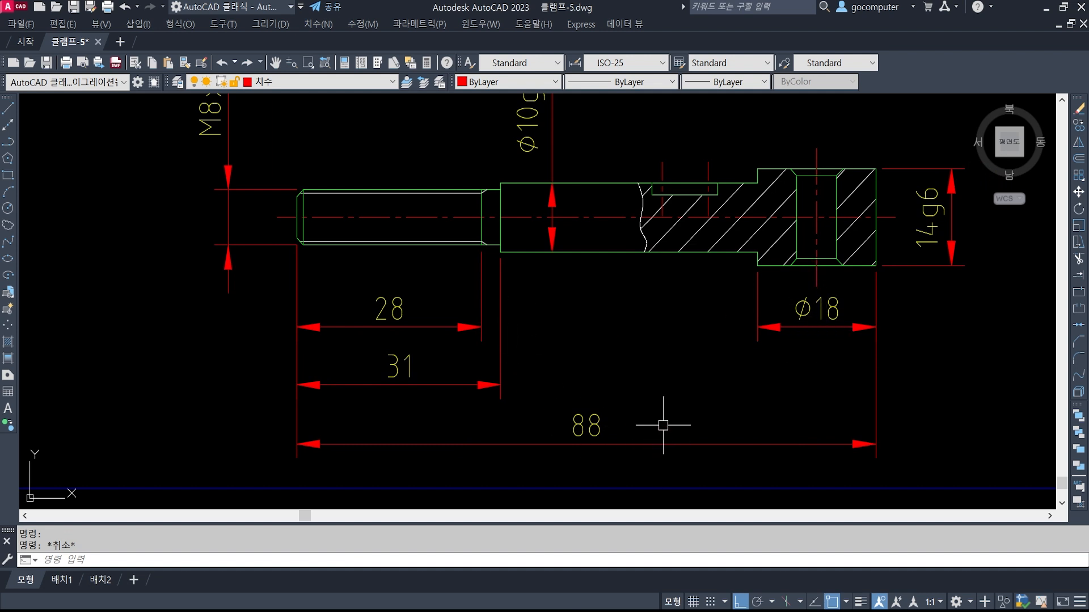
pyautogui.moveTo(773, 454); pyautogui.dragTo(735, 387, button='middle')
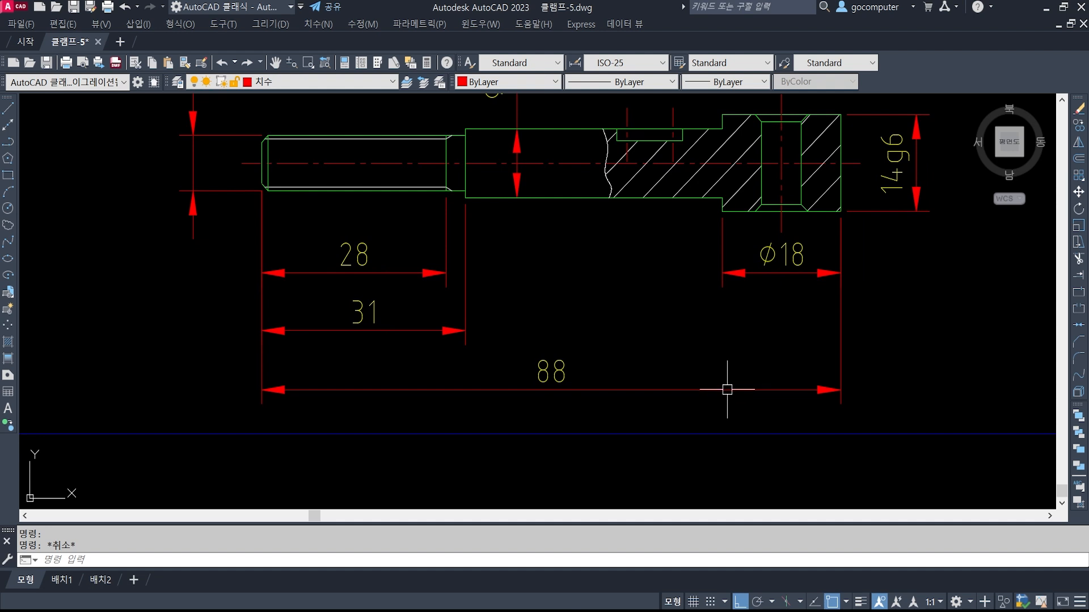
pyautogui.scroll(-1, 727, 389)
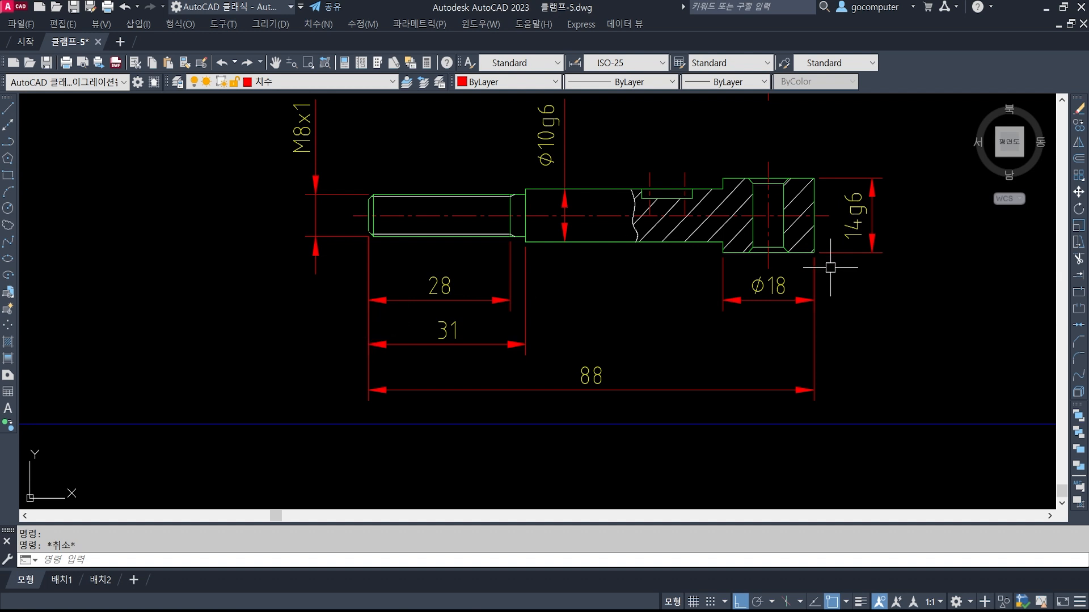
pyautogui.click(796, 296)
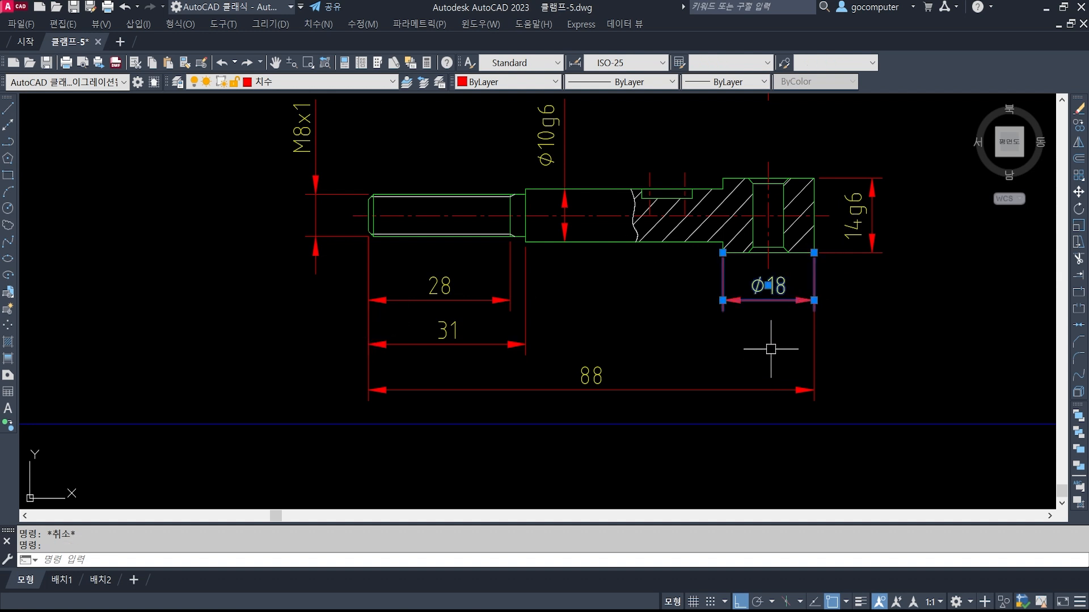
pyautogui.press('Escape')
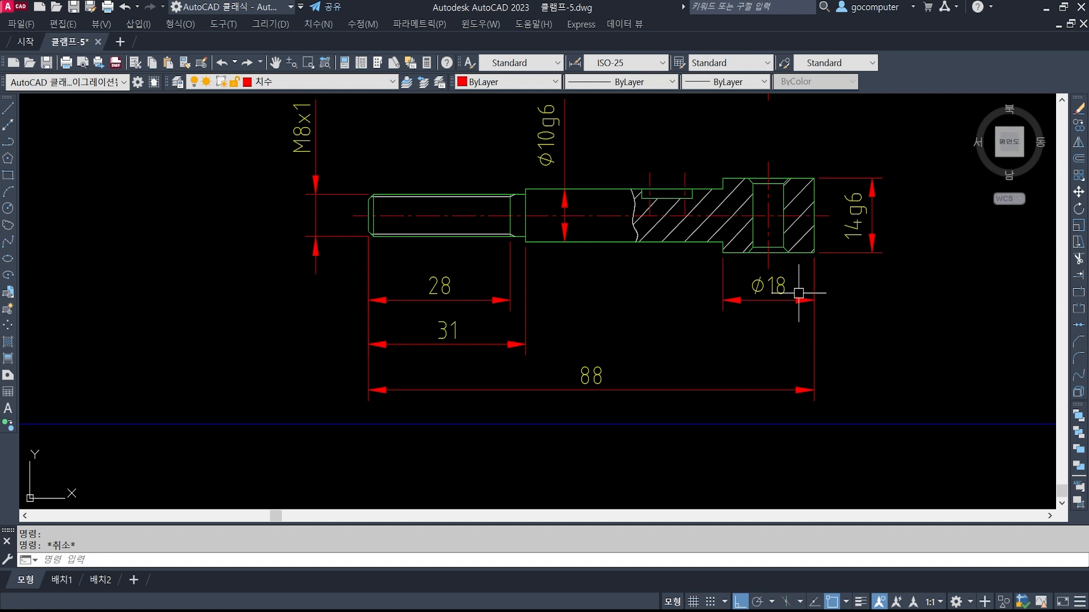
pyautogui.moveTo(819, 328); pyautogui.dragTo(802, 377, button='middle')
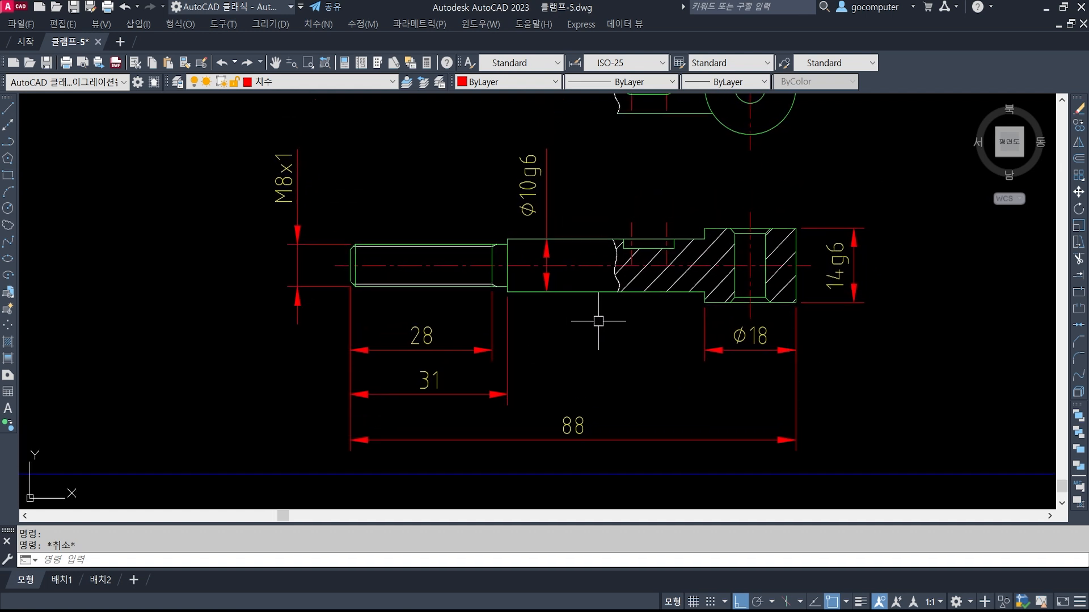
# Move the head diameter's dimension line down so it lines up with the shoulder length dimension at the threaded end.
pyautogui.moveTo(599, 321); pyautogui.dragTo(595, 341, button='middle')
pyautogui.scroll(-1, 620, 382)
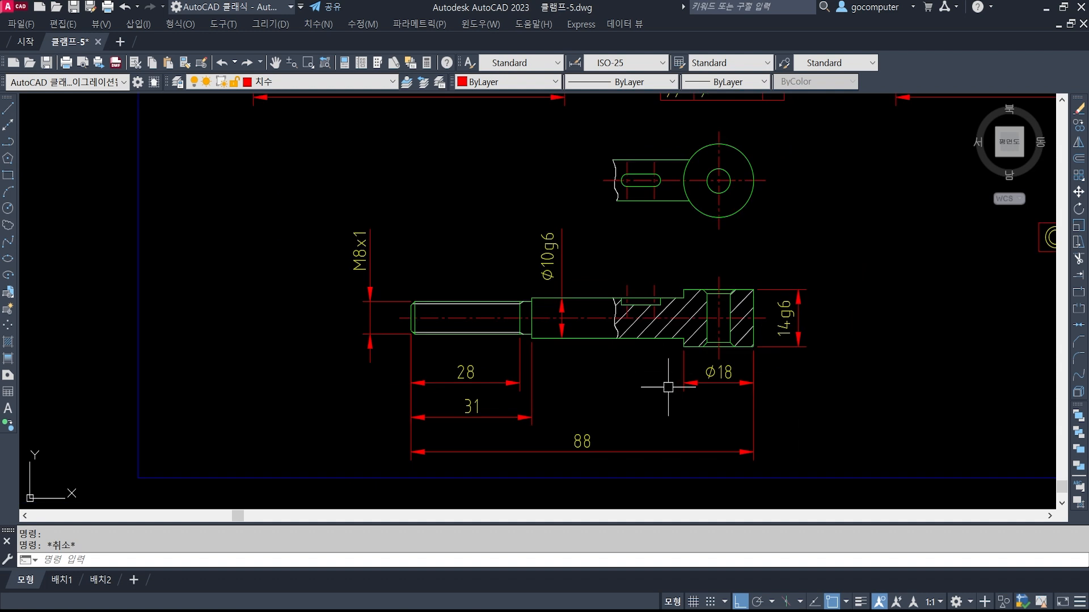
pyautogui.scroll(1, 668, 387)
pyautogui.moveTo(668, 387); pyautogui.dragTo(661, 294, button='middle')
pyautogui.moveTo(761, 294); pyautogui.dragTo(761, 268, button='middle')
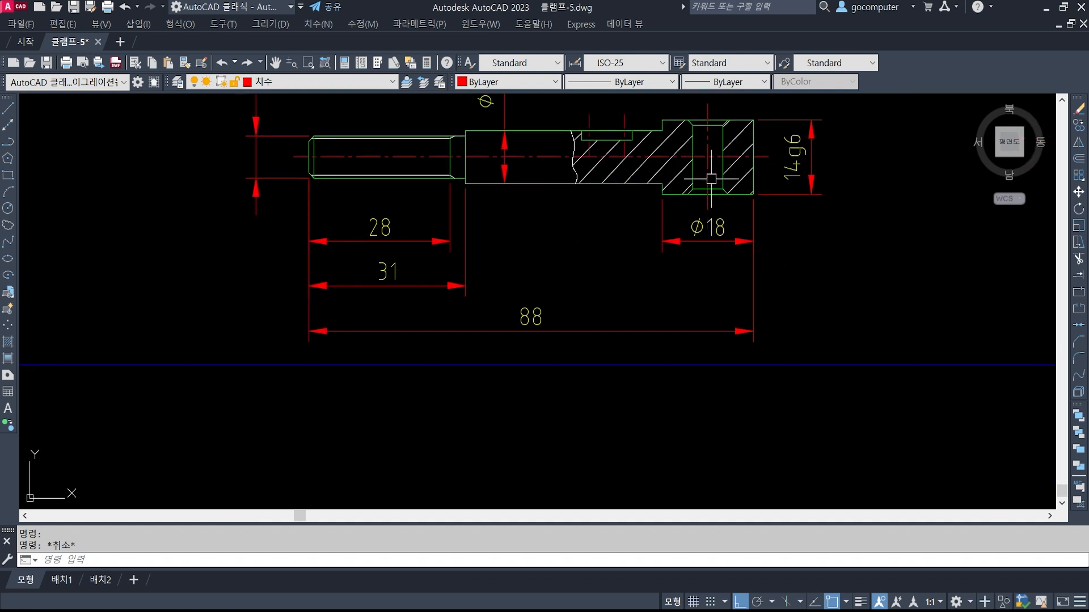
pyautogui.click(704, 242)
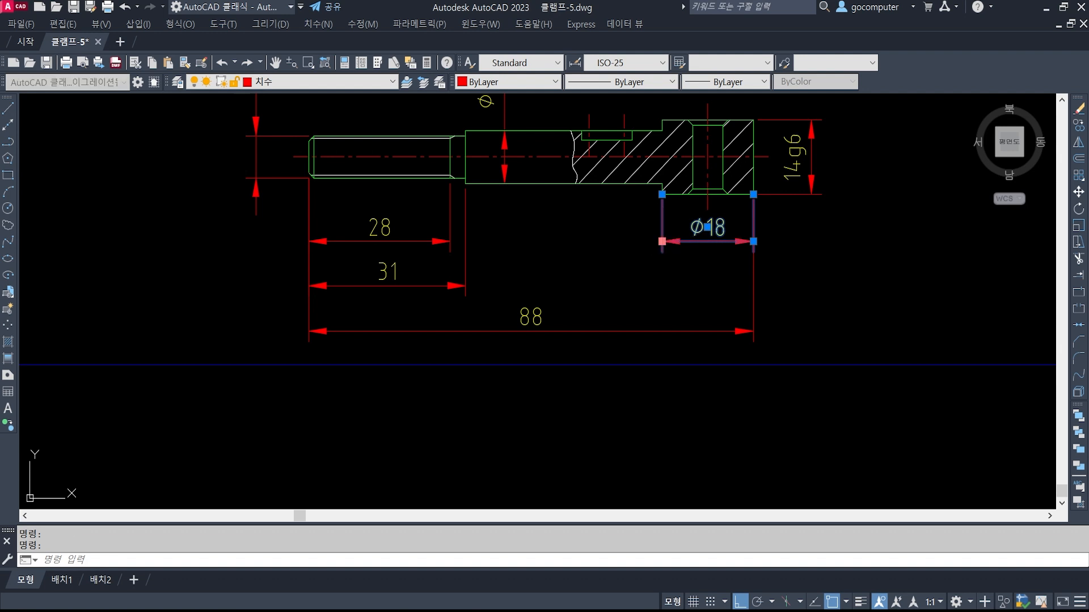
pyautogui.click(661, 238)
pyautogui.click(407, 286)
pyautogui.press('Escape')
pyautogui.press('Escape')
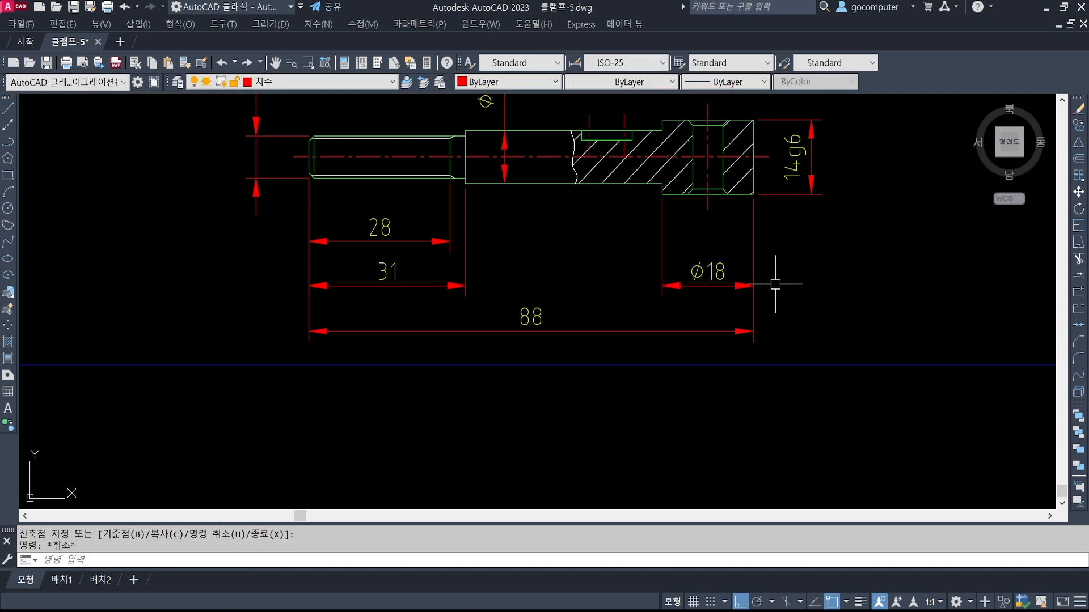
# Add a horizontal linear dimension across the head's through hole below the part, in line with the thread length dimension.
pyautogui.moveTo(694, 178); pyautogui.dragTo(689, 219, button='middle')
pyautogui.write('d')
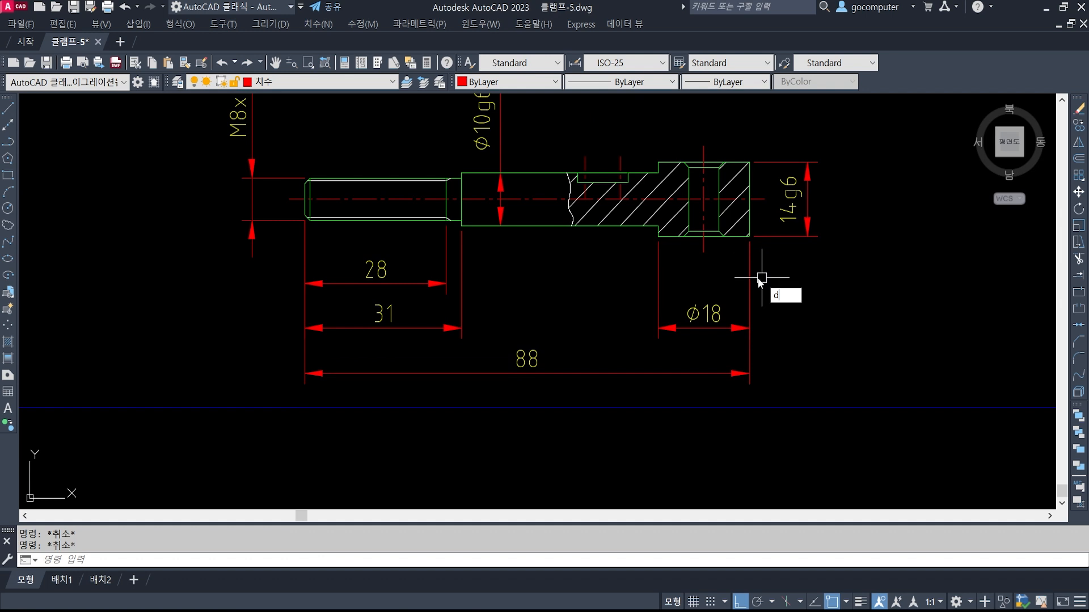
pyautogui.write('li')
pyautogui.press('Return')
pyautogui.scroll(4, 762, 278)
pyautogui.click(663, 207)
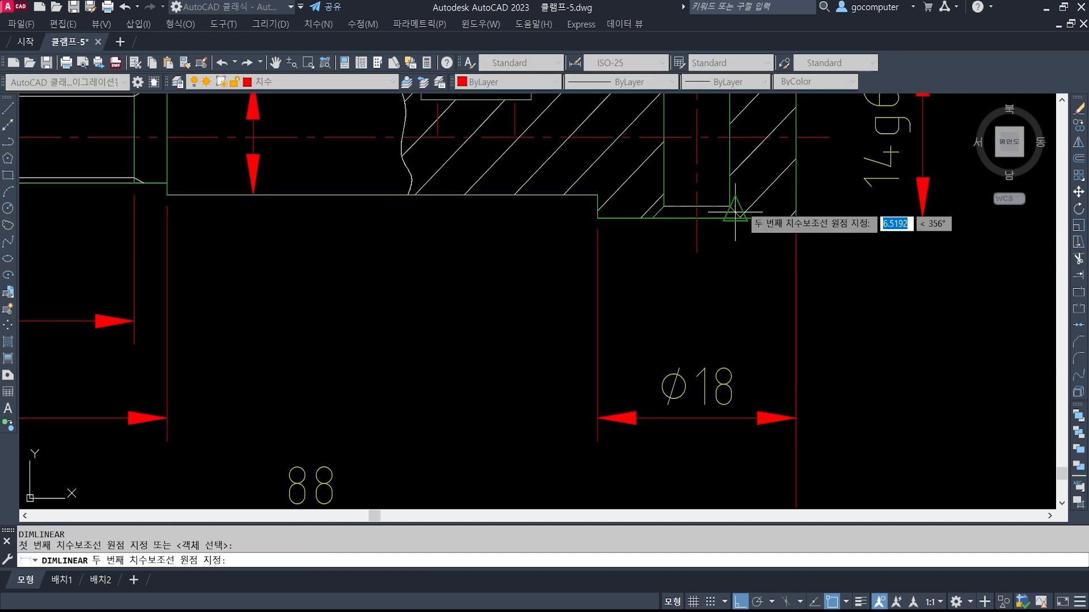
pyautogui.click(730, 206)
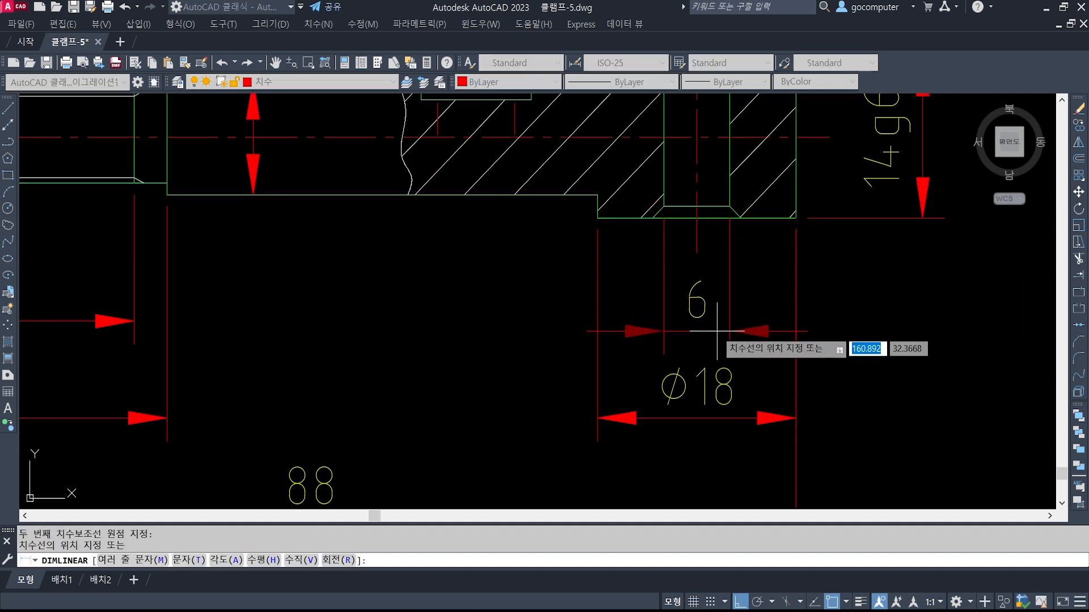
pyautogui.click(134, 316)
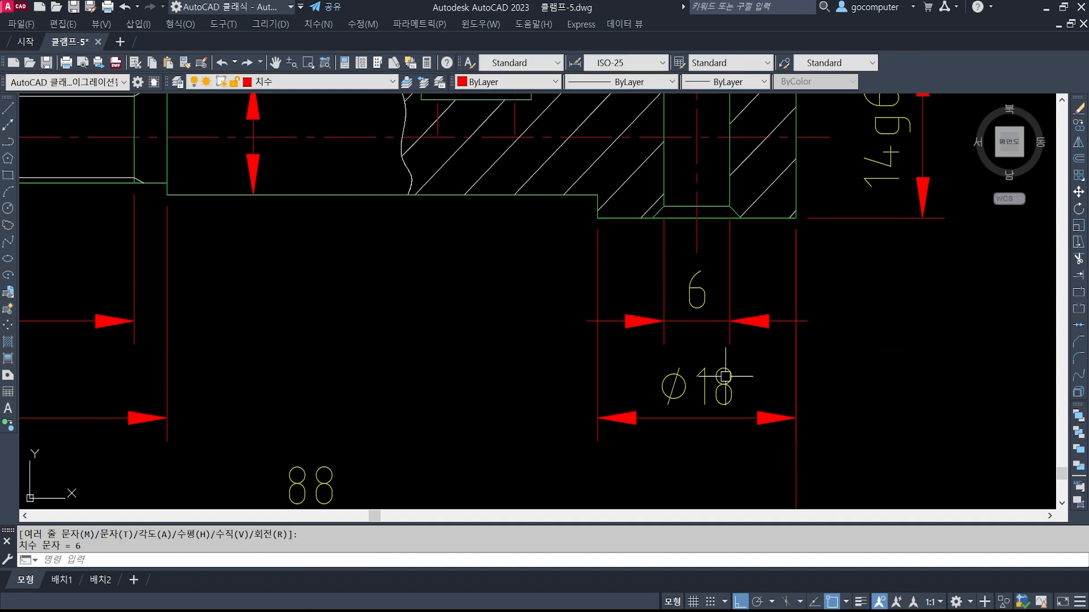
# Edit the hole's dimension text to read Ø6G7, checking the fit against the reference assembly image.
pyautogui.scroll(-3, 738, 386)
pyautogui.moveTo(732, 391); pyautogui.dragTo(836, 377, button='middle')
pyautogui.write('ed')
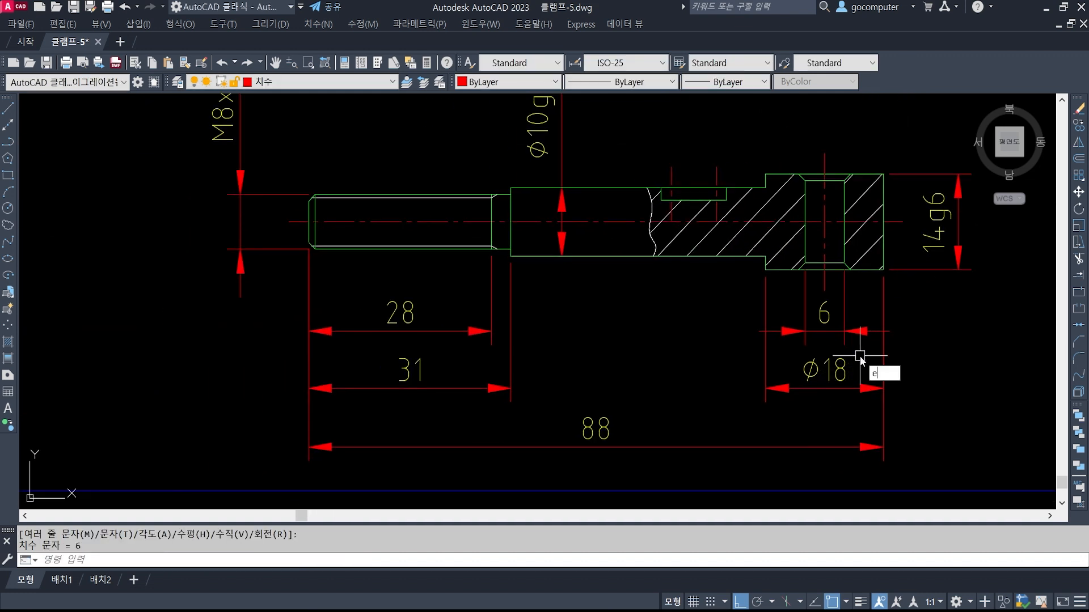
pyautogui.press('Return')
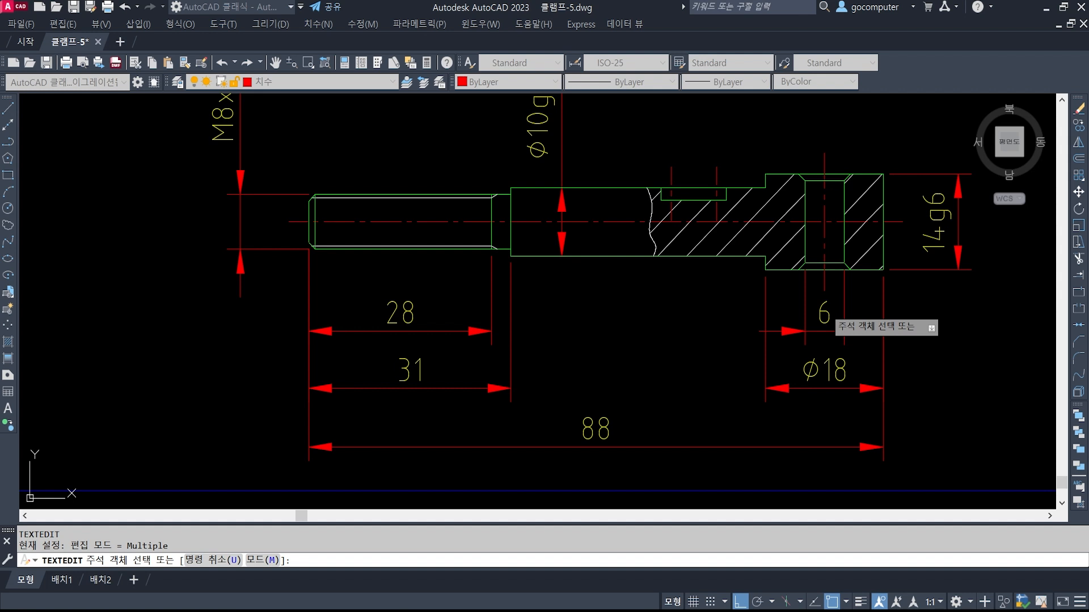
pyautogui.click(824, 312)
pyautogui.write('%%c')
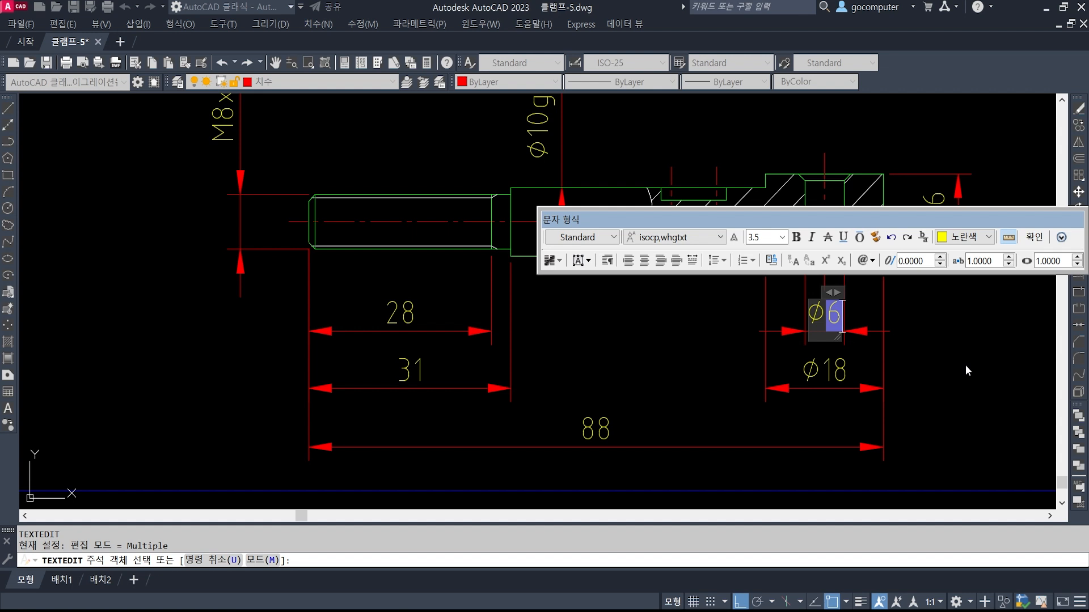
pyautogui.hotkey('alt', 'Tab')
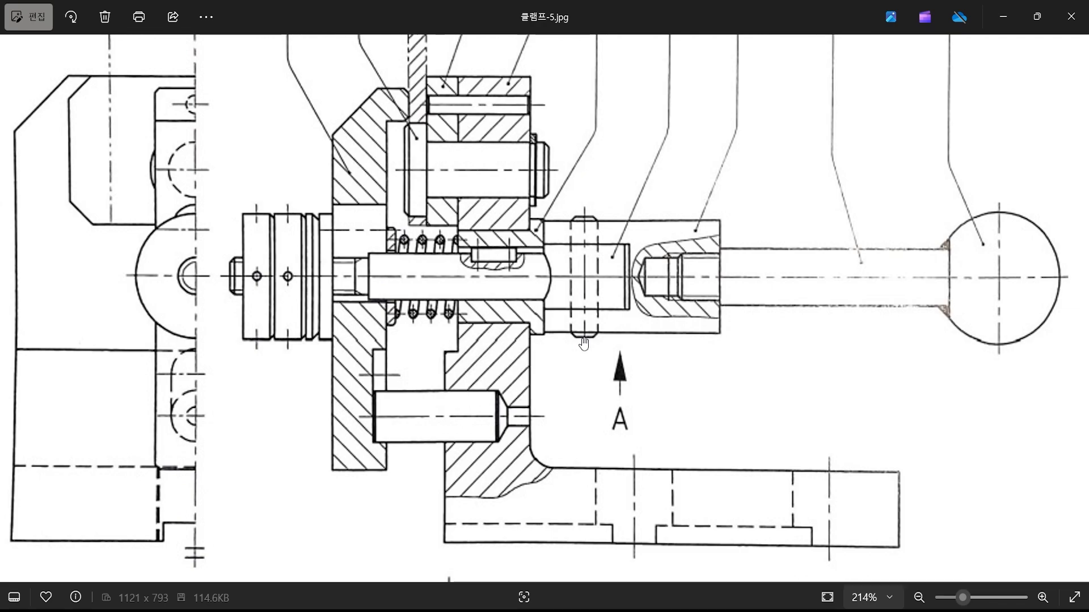
pyautogui.hotkey('alt', 'Tab')
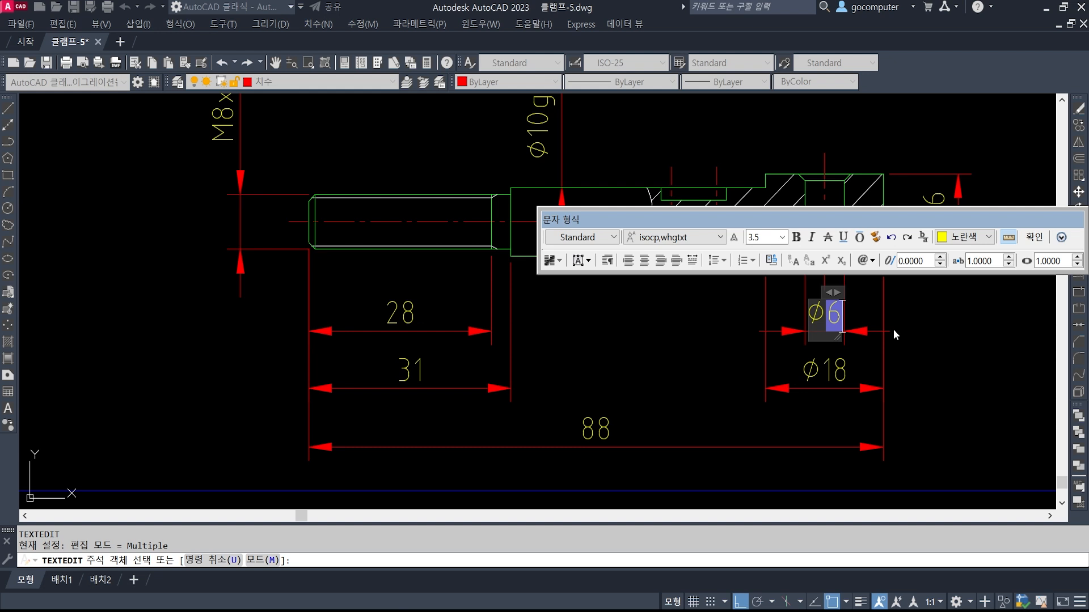
pyautogui.write('G7')
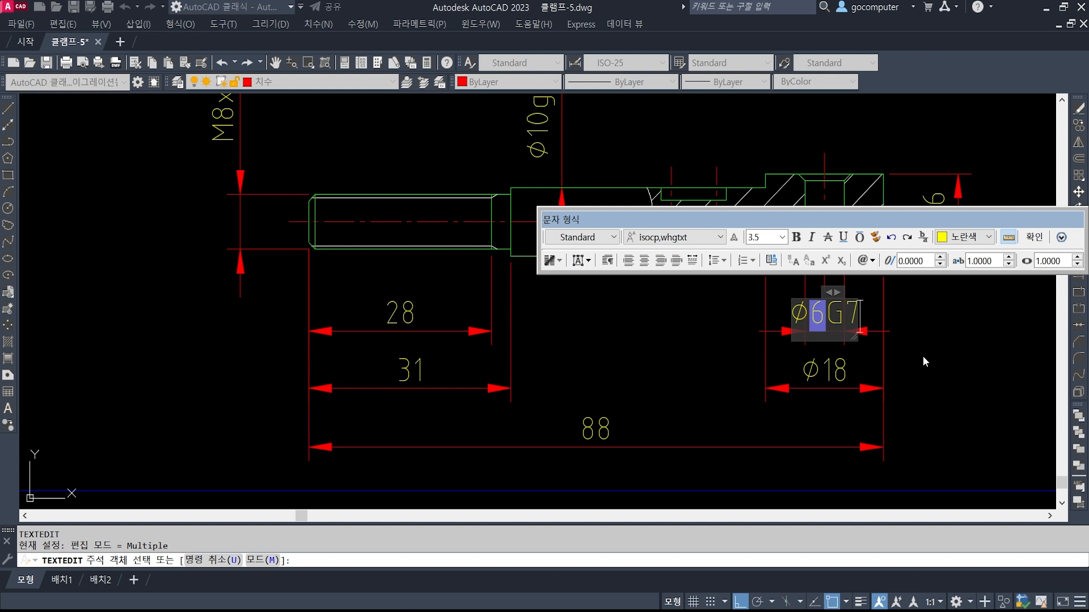
pyautogui.click(924, 356)
pyautogui.press('Escape')
pyautogui.scroll(-2, 819, 312)
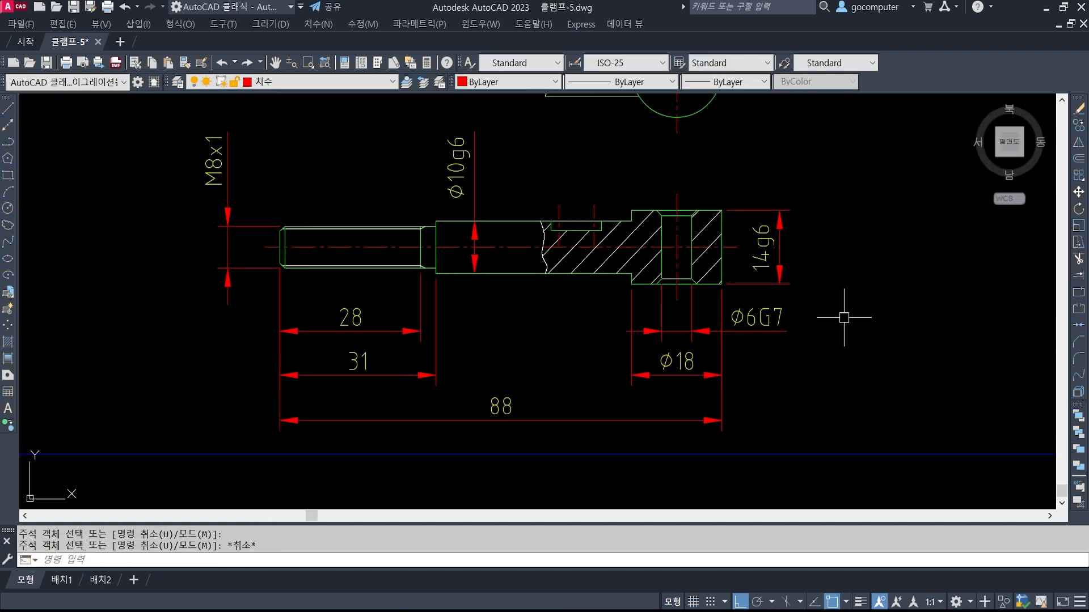
# Switch to the reference assembly image and examine how the shaft's key slot sits relative to the pin through the head.
pyautogui.scroll(1, 736, 324)
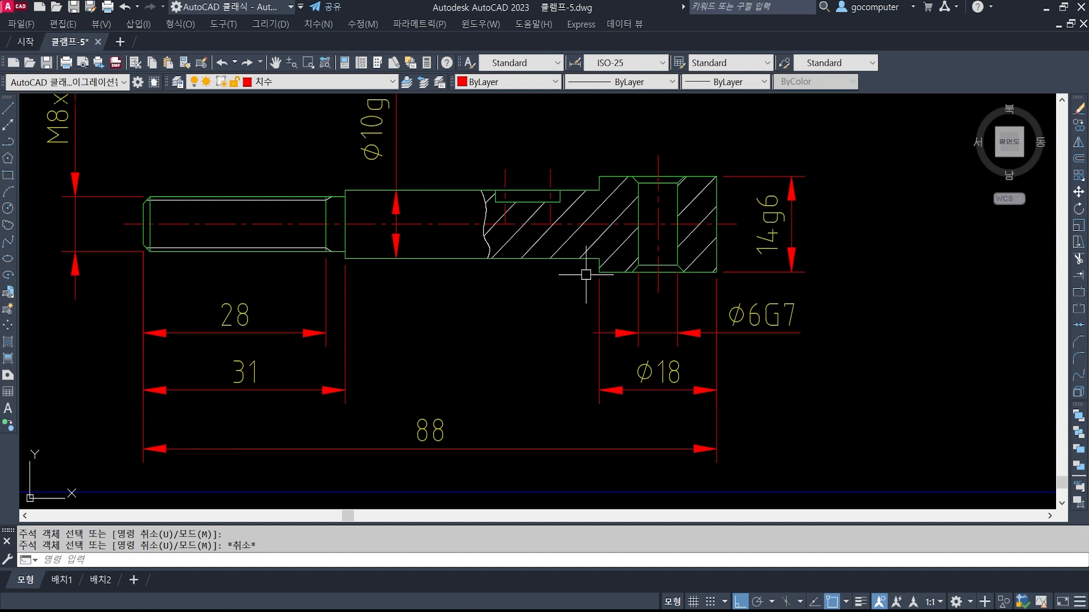
pyautogui.moveTo(576, 261); pyautogui.dragTo(585, 271, button='middle')
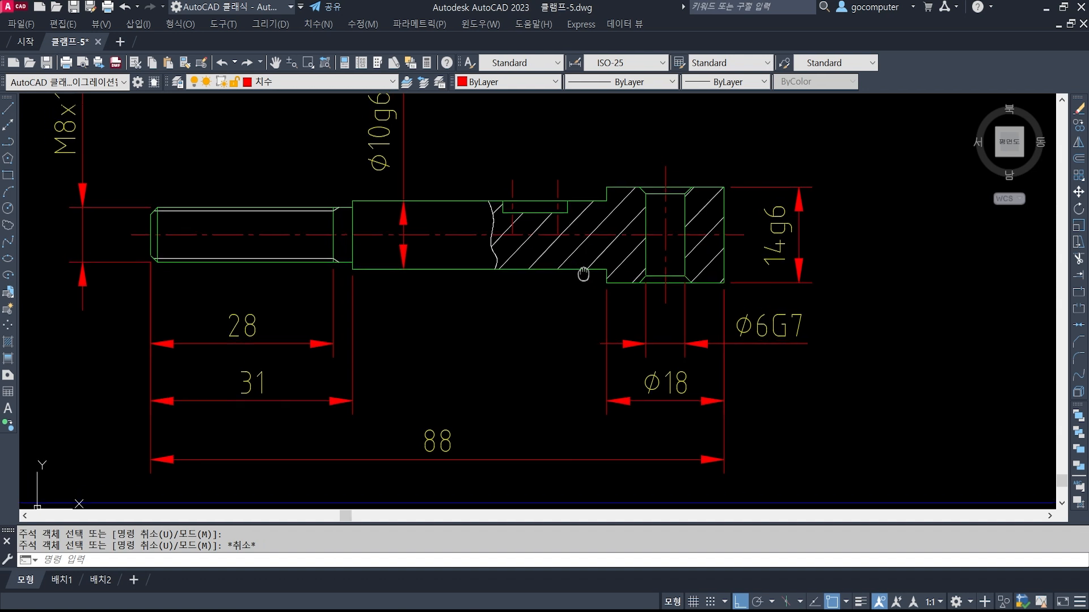
pyautogui.hotkey('alt', 'Tab')
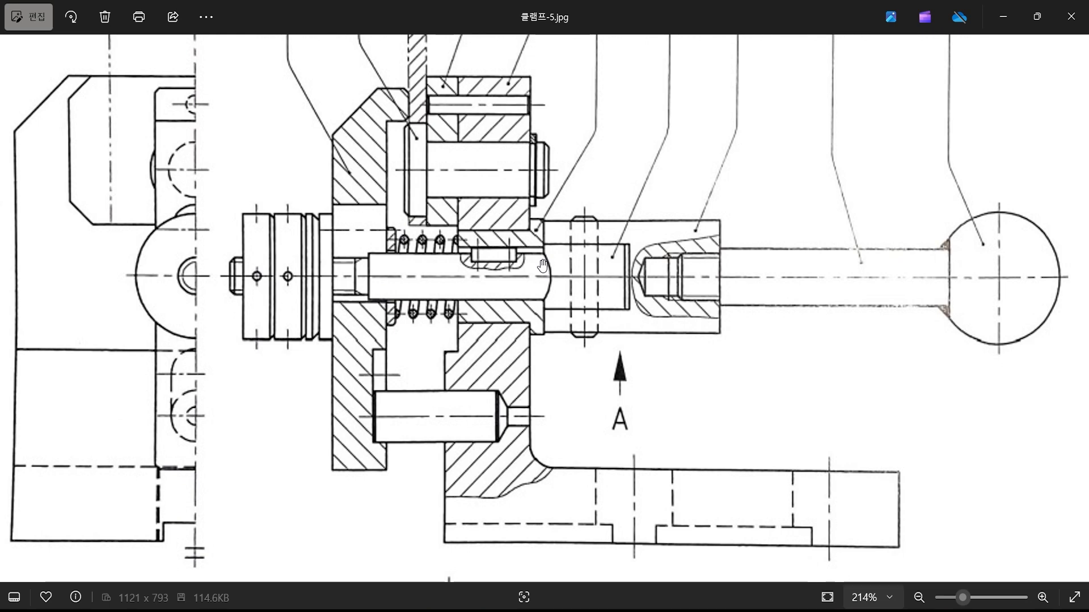
pyautogui.moveTo(570, 231); pyautogui.dragTo(631, 300)
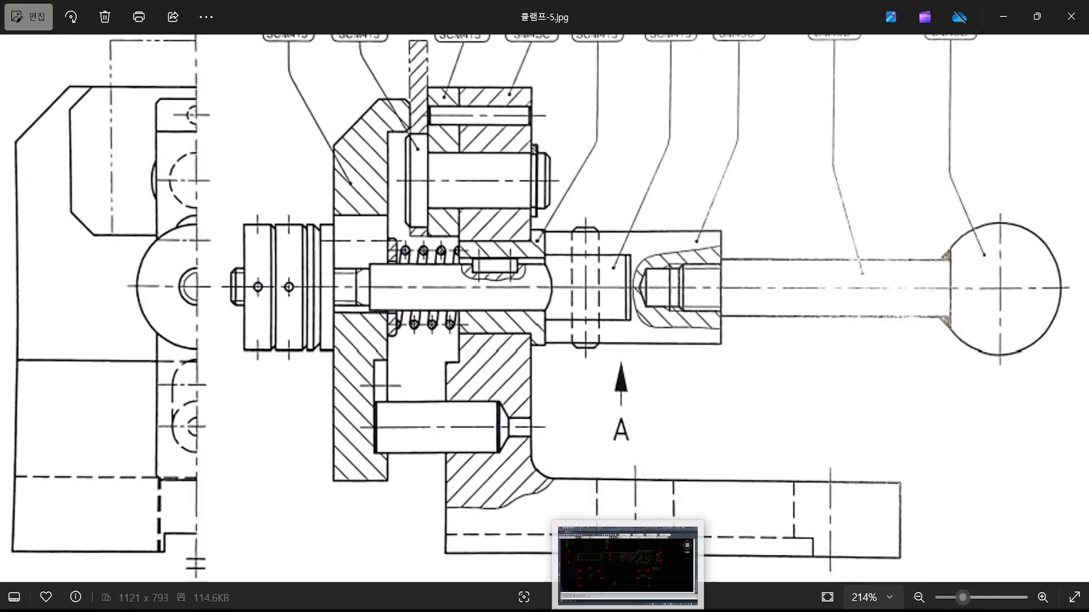
pyautogui.hotkey('alt', 'Tab')
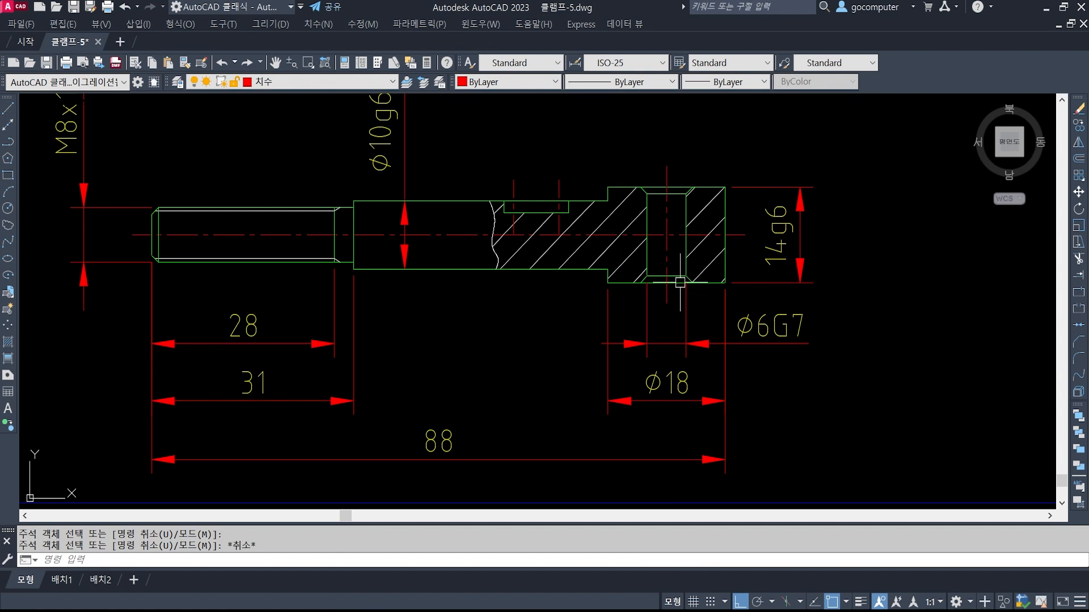
pyautogui.moveTo(611, 192)
pyautogui.mouseDown(button='middle')
pyautogui.moveTo(637, 387)
pyautogui.moveTo(639, 248)
pyautogui.mouseUp(button='middle')
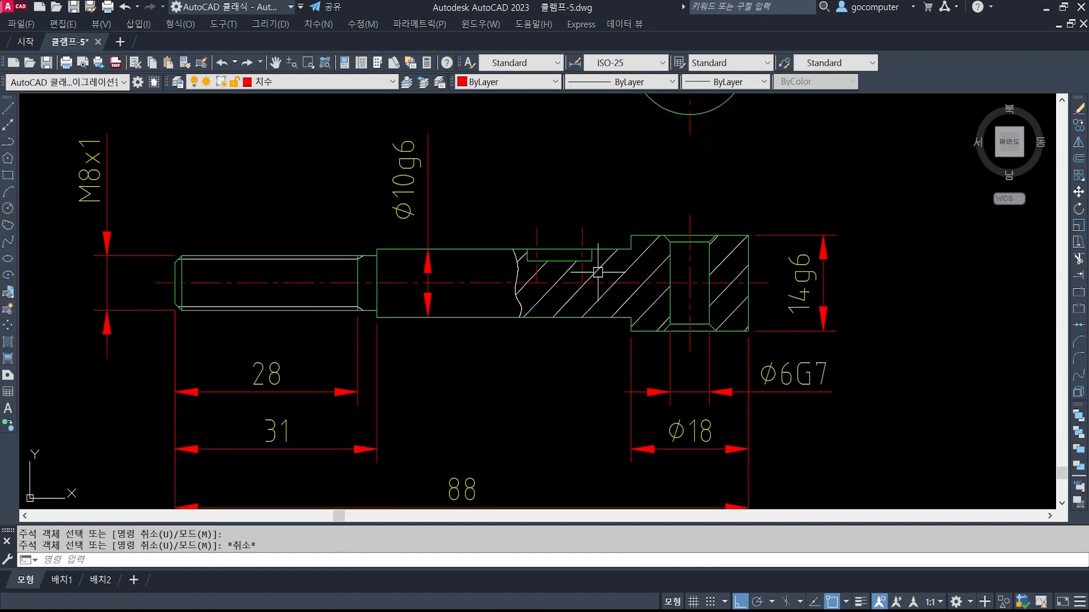
pyautogui.moveTo(637, 284)
pyautogui.mouseDown(button='middle')
pyautogui.moveTo(615, 311)
pyautogui.moveTo(622, 339)
pyautogui.mouseUp(button='middle')
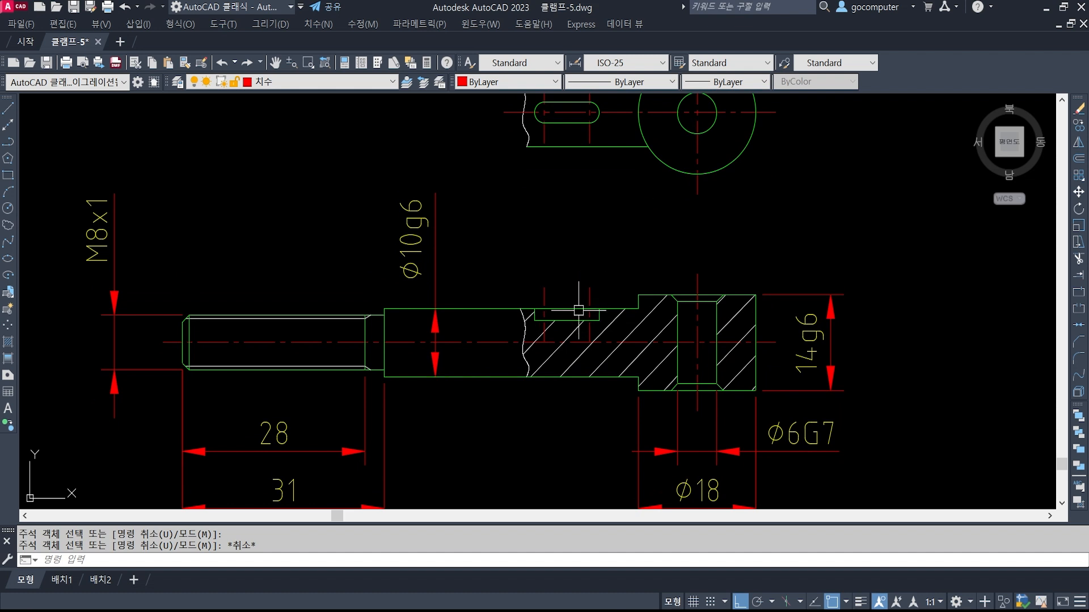
pyautogui.write('dli')
pyautogui.press('Return')
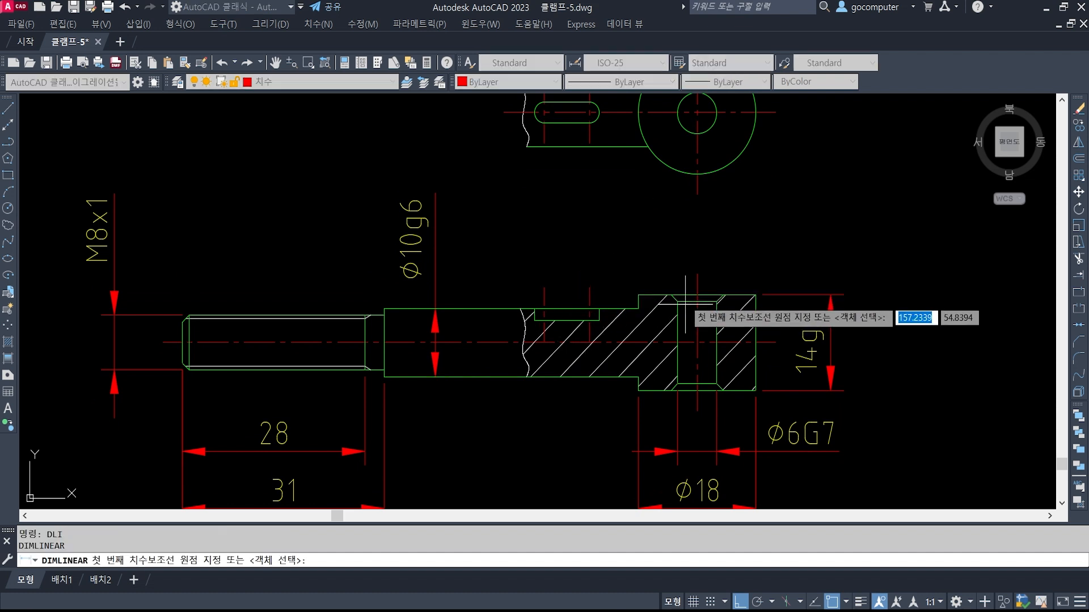
pyautogui.click(698, 275)
pyautogui.click(589, 286)
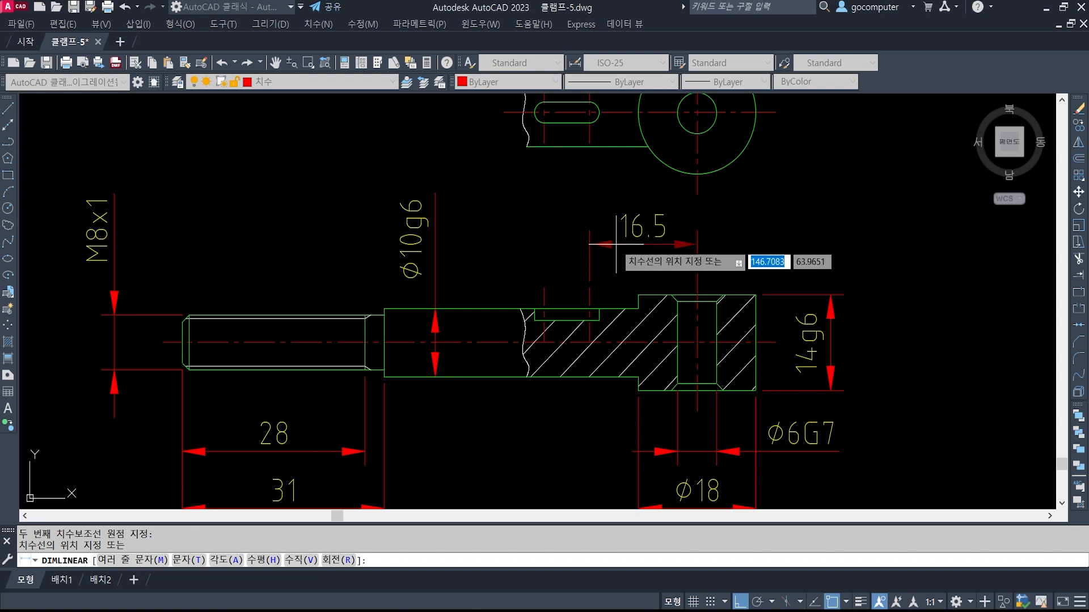
pyautogui.press('Escape')
pyautogui.press('Escape')
# Add a horizontal linear dimension from the head hole's centerline to the nearer end of the key slot, placed above the sectioned view.
pyautogui.scroll(1, 643, 273)
pyautogui.scroll(1, 643, 273)
pyautogui.press('Return')
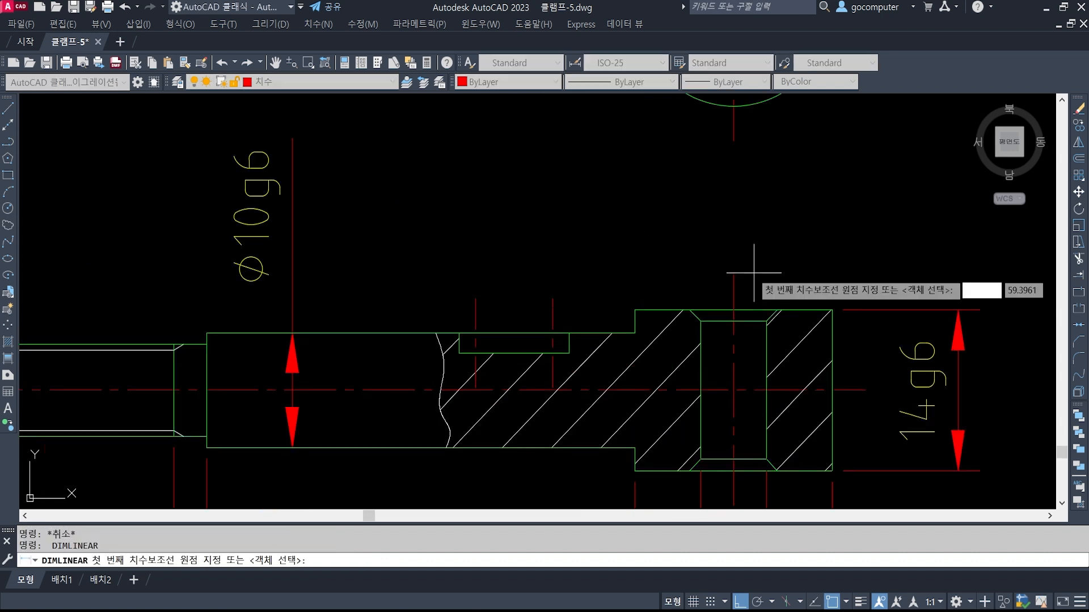
pyautogui.click(713, 275)
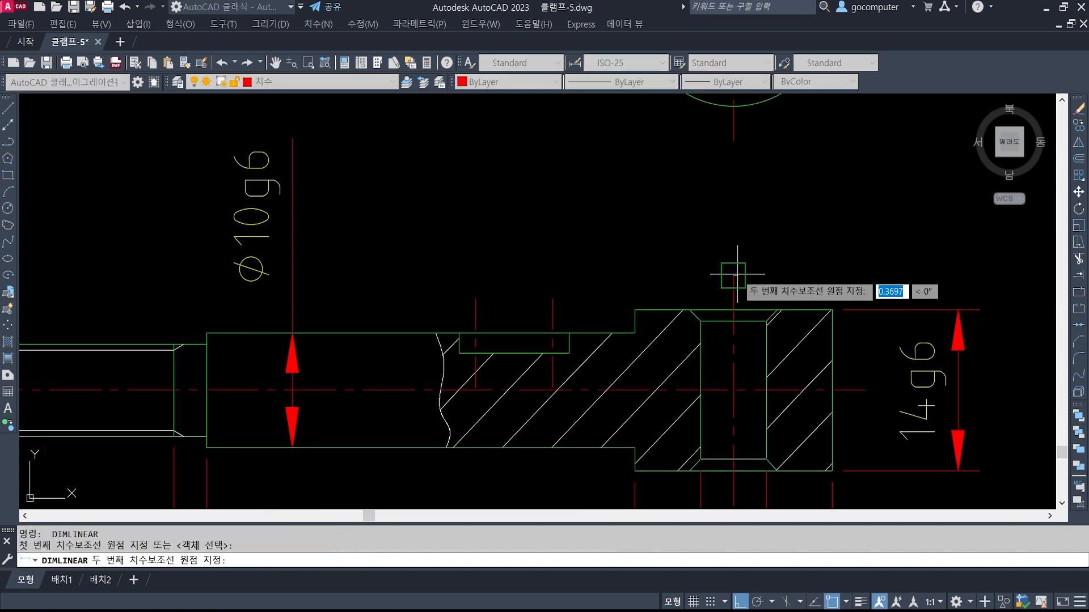
pyautogui.click(569, 343)
pyautogui.click(604, 197)
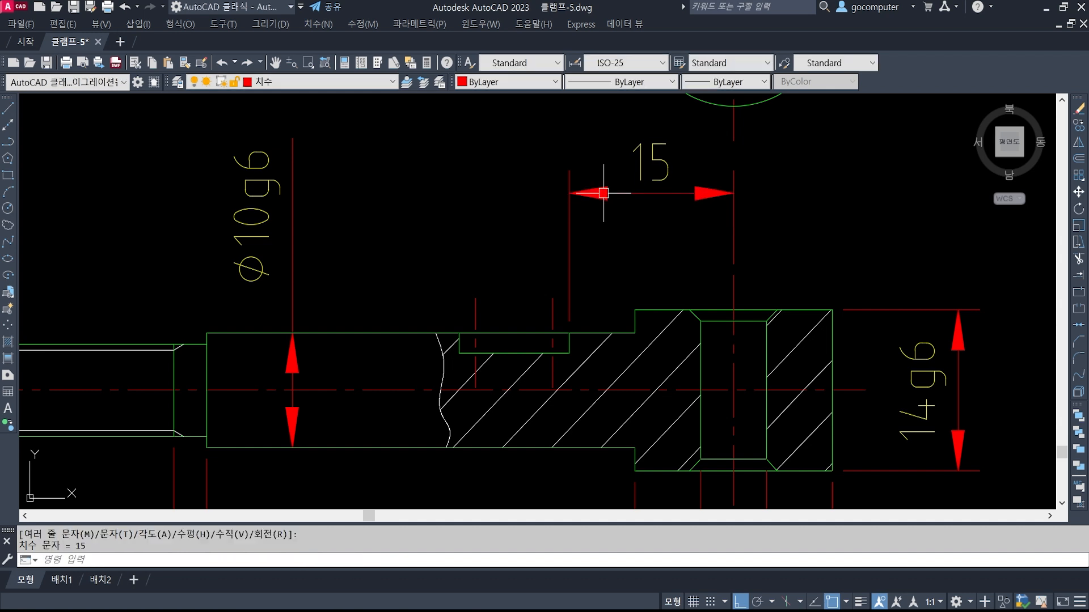
# Dimension the key slot's full length between its rounded ends, aligned with the slot position dimension between the two views.
pyautogui.scroll(-3, 652, 317)
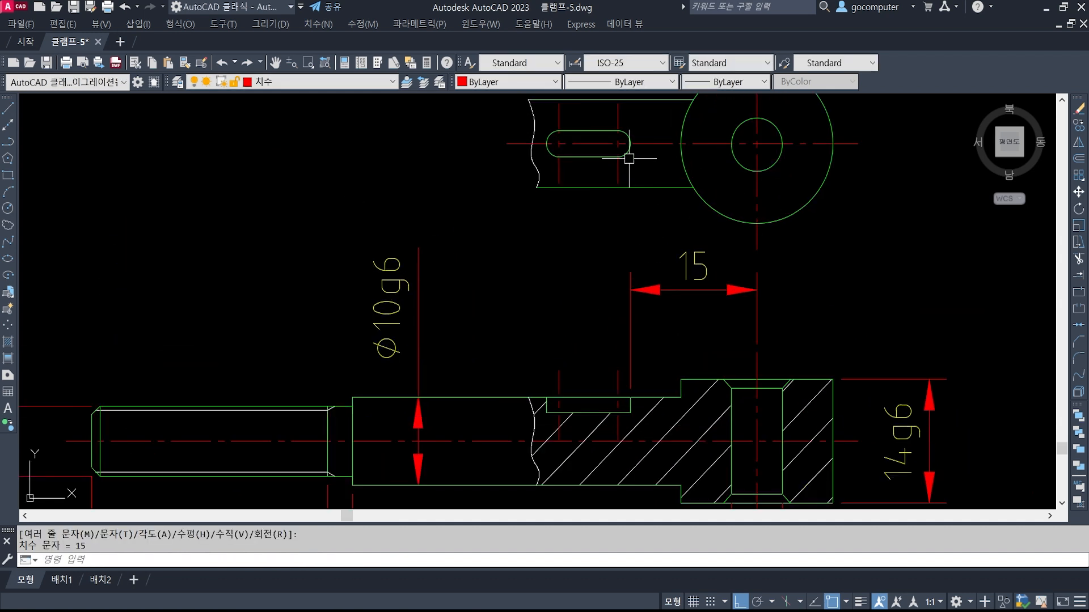
pyautogui.press('Return')
pyautogui.click(618, 144)
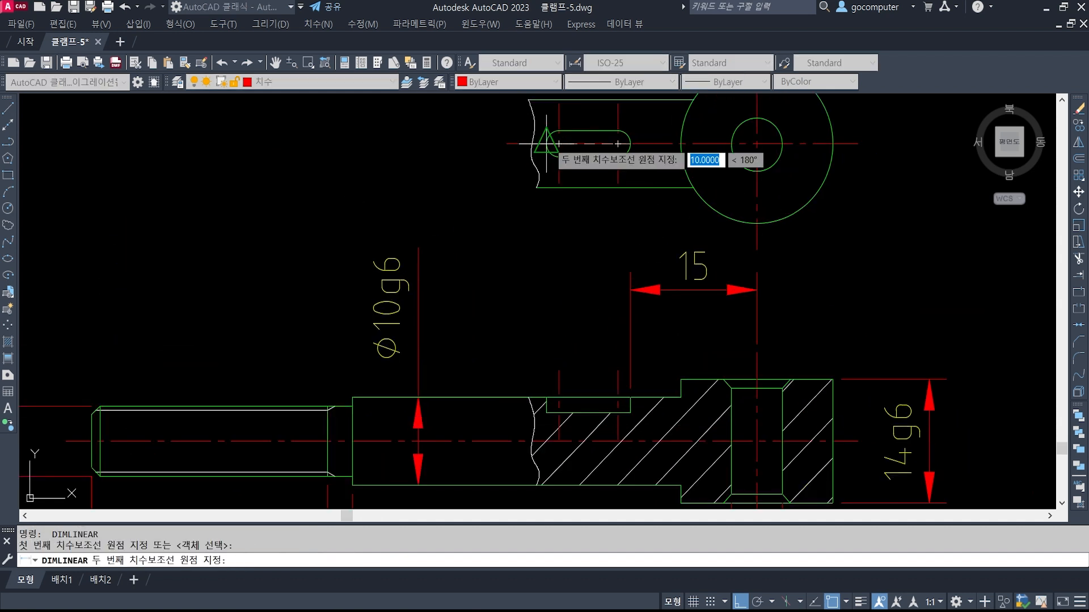
pyautogui.click(559, 144)
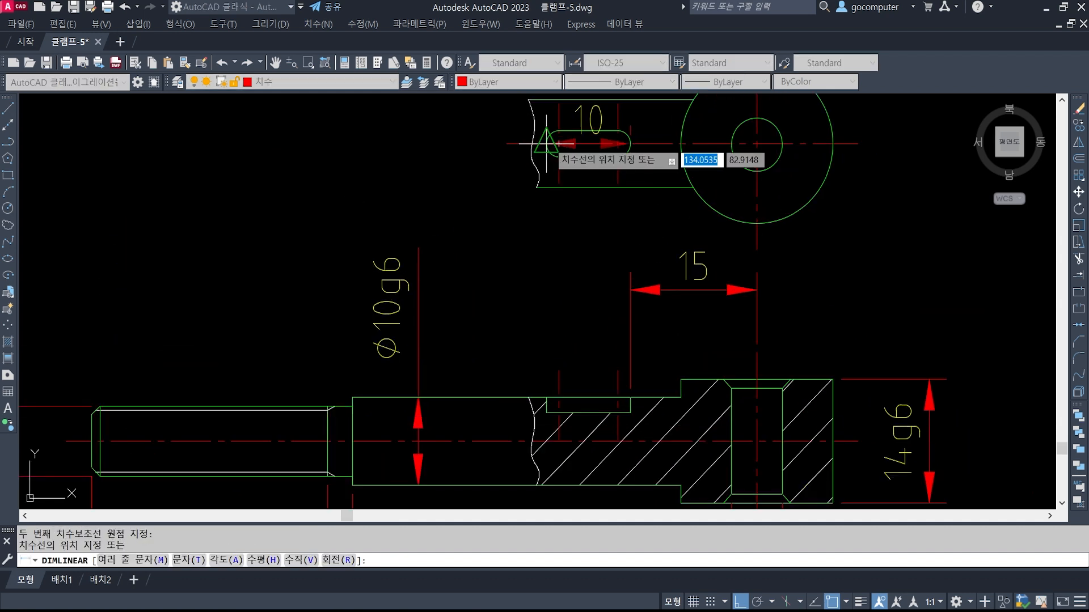
pyautogui.click(628, 290)
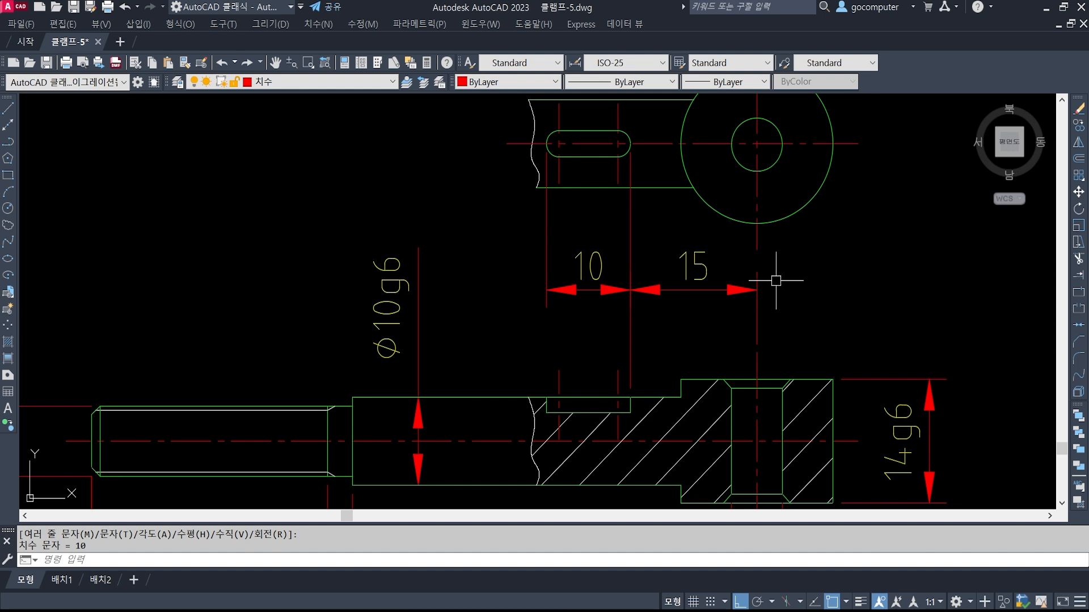
# Add a vertical linear dimension for the key slot's width in the upper view, placed outside the break line.
pyautogui.moveTo(776, 280)
pyautogui.mouseDown(button='middle')
pyautogui.moveTo(773, 346)
pyautogui.moveTo(777, 306)
pyautogui.mouseUp(button='middle')
pyautogui.moveTo(554, 170); pyautogui.dragTo(629, 248, button='middle')
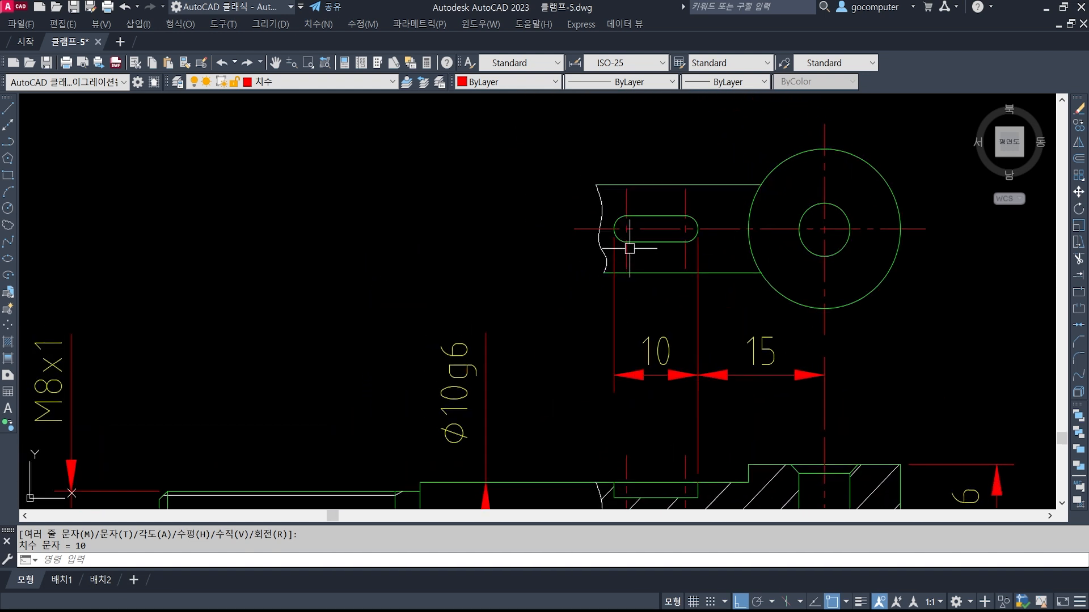
pyautogui.write('dli')
pyautogui.press('Return')
pyautogui.click(626, 243)
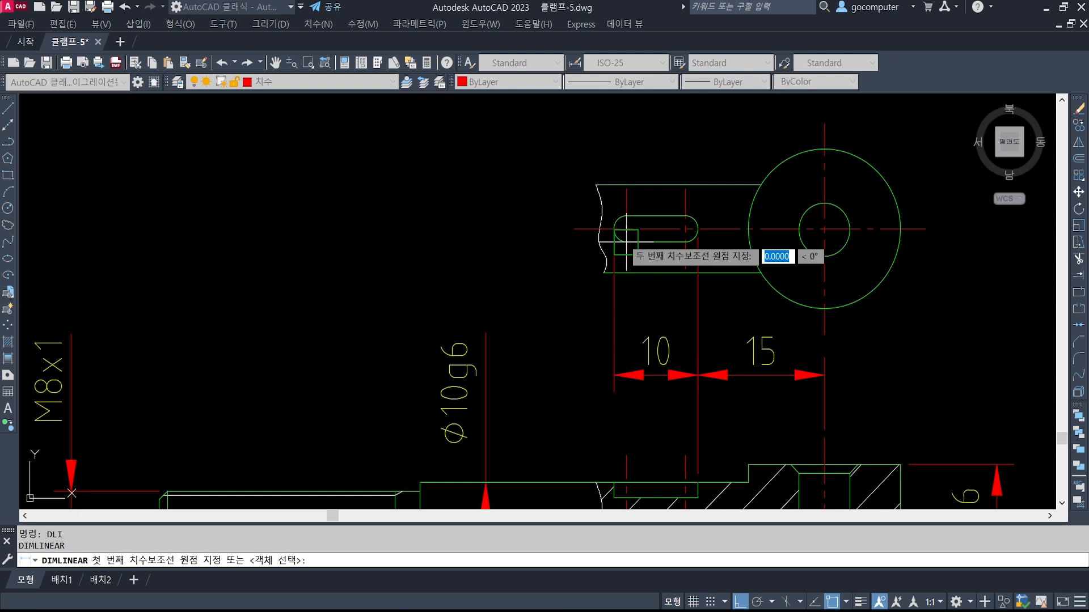
pyautogui.click(627, 217)
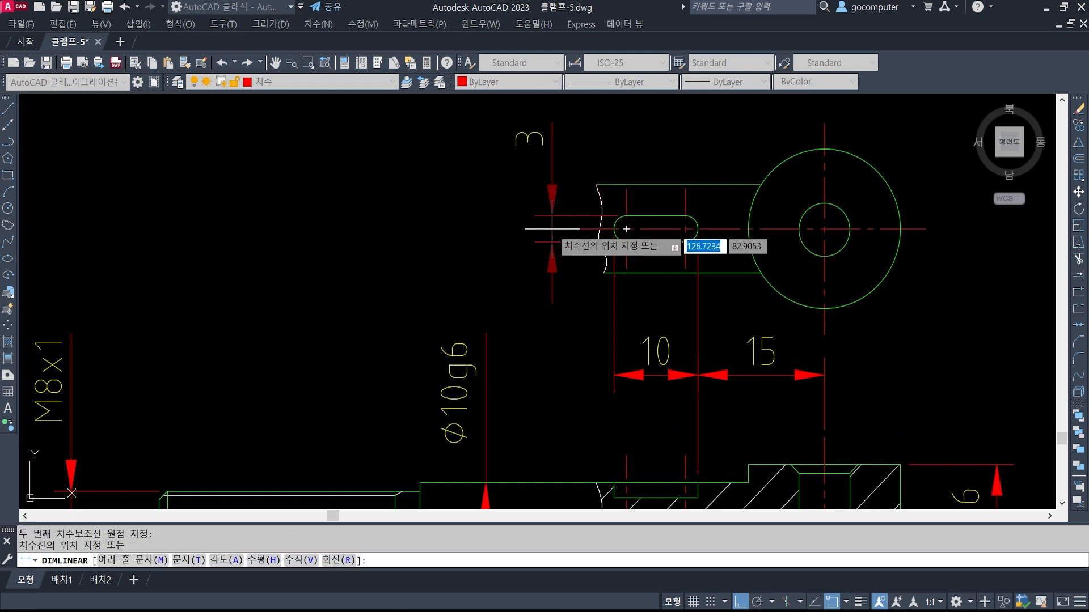
pyautogui.click(551, 228)
pyautogui.scroll(-1, 589, 283)
pyautogui.moveTo(723, 394); pyautogui.dragTo(667, 290, button='middle')
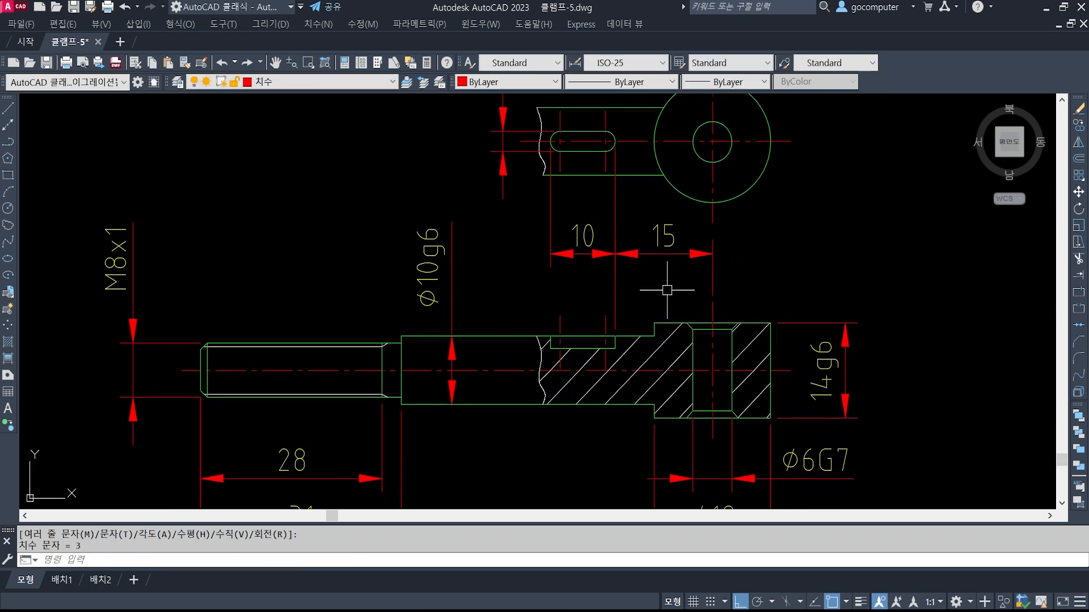
# Add a vertical linear dimension for the key slot's depth in the sectioned view, placed just outside the break line.
pyautogui.scroll(2, 581, 363)
pyautogui.press('Return')
pyautogui.click(529, 318)
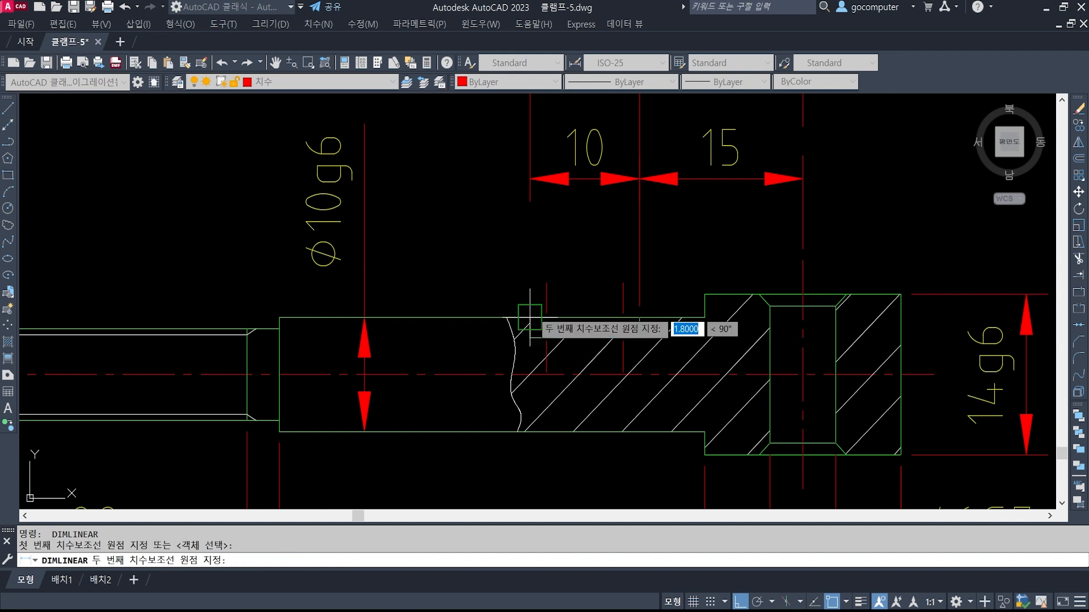
pyautogui.click(530, 337)
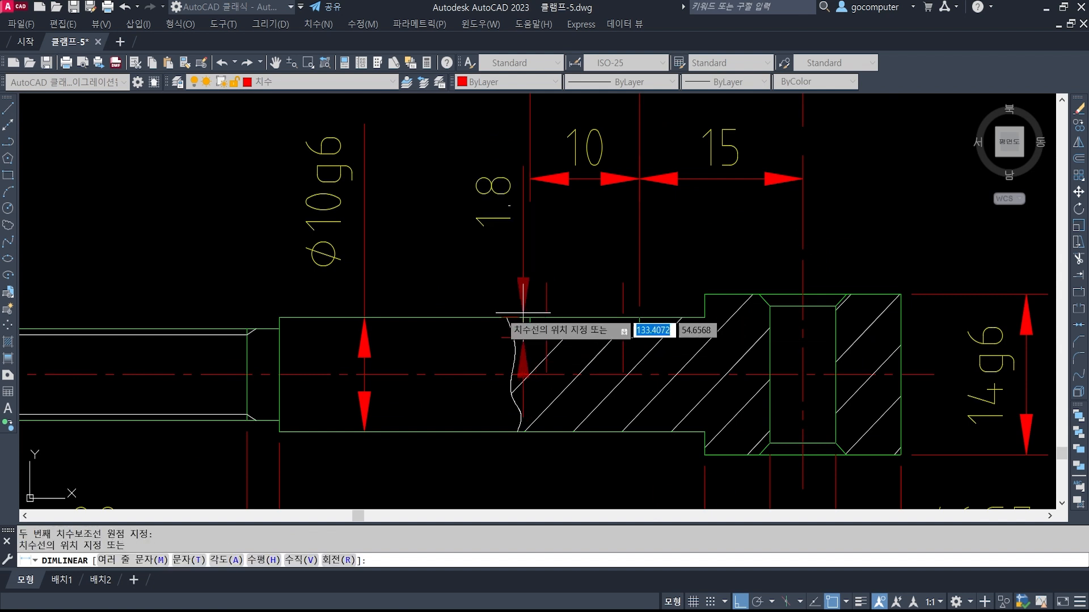
pyautogui.click(456, 288)
# Turn off the second extension line of the key slot's depth dimension.
pyautogui.click(504, 316)
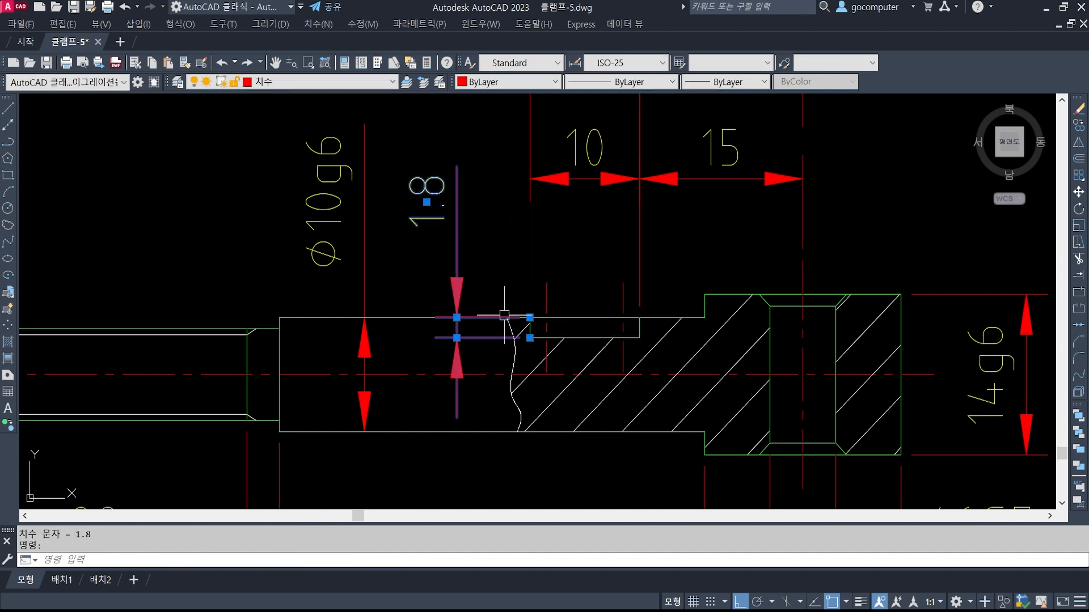
pyautogui.hotkey('ctrl', '1')
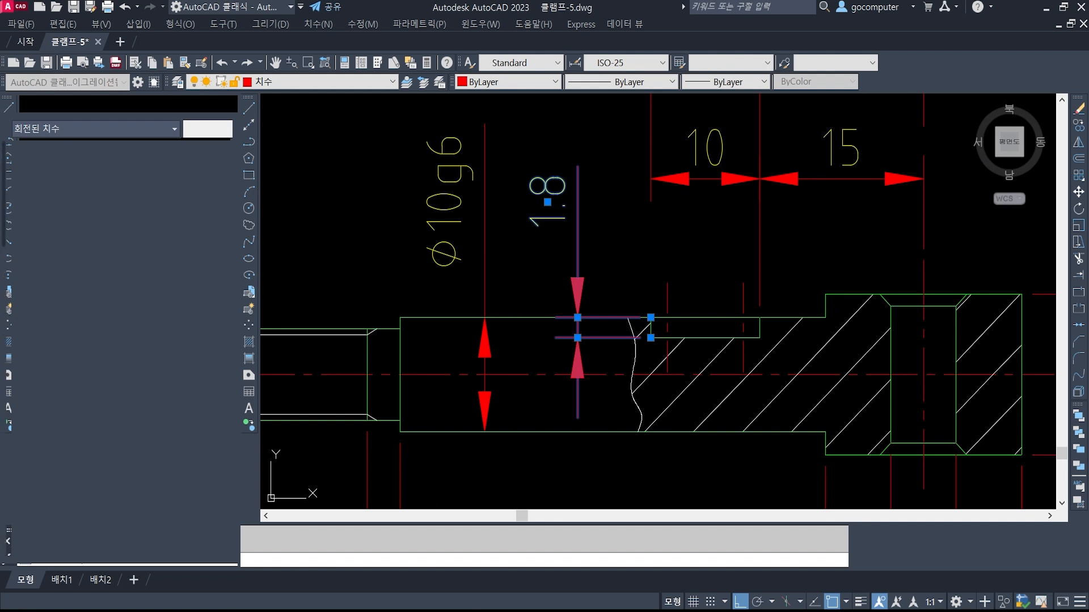
pyautogui.scroll(-3, 151, 445)
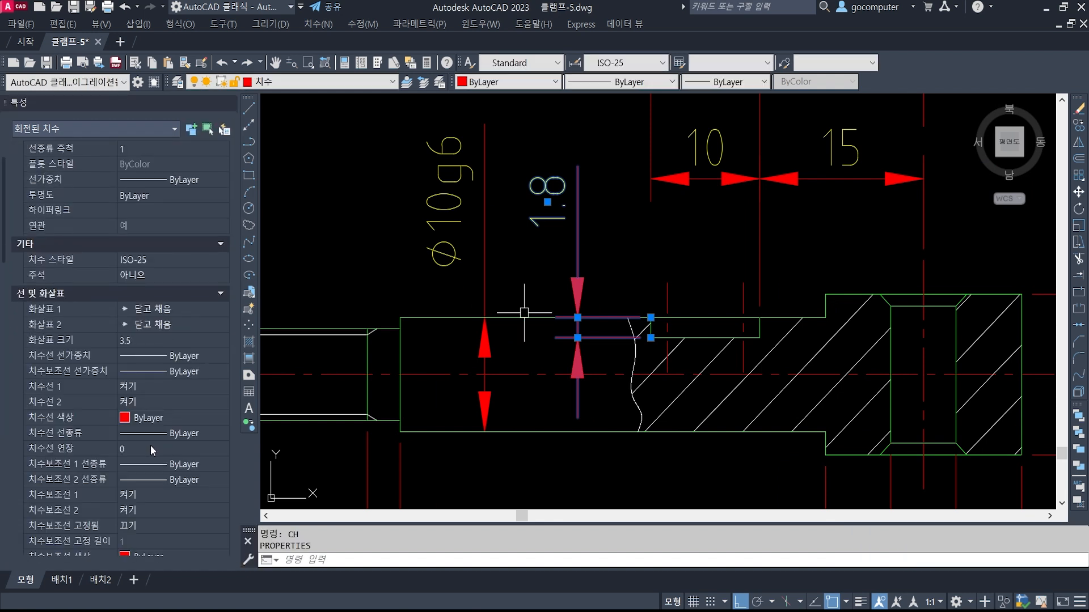
pyautogui.click(141, 511)
pyautogui.click(135, 522)
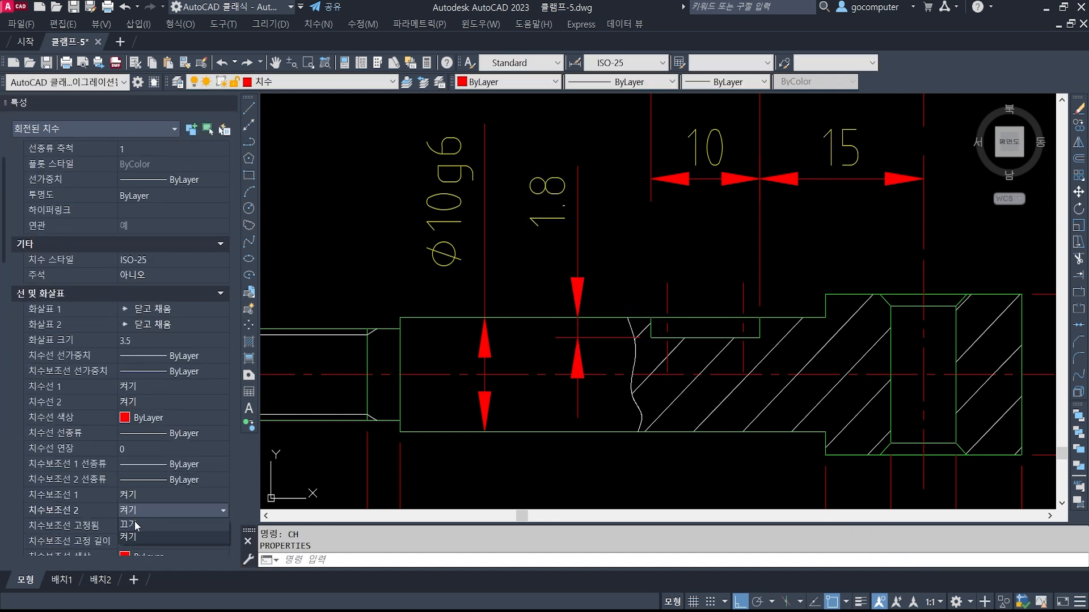
pyautogui.hotkey('ctrl', '1')
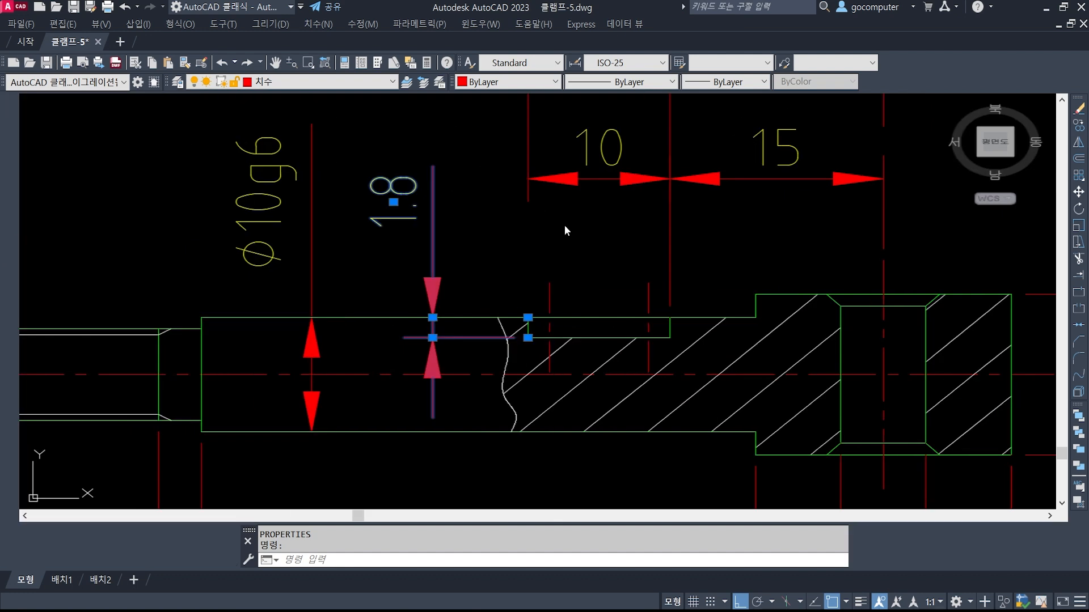
pyautogui.scroll(-1, 659, 251)
pyautogui.press('Escape')
pyautogui.press('Escape')
# Check the key slot table in the standards PDF and give the slot's depth dimension a deviation tolerance of +0.1 upper and 0 lower.
pyautogui.scroll(-1, 659, 250)
pyautogui.moveTo(659, 250); pyautogui.dragTo(632, 335, button='middle')
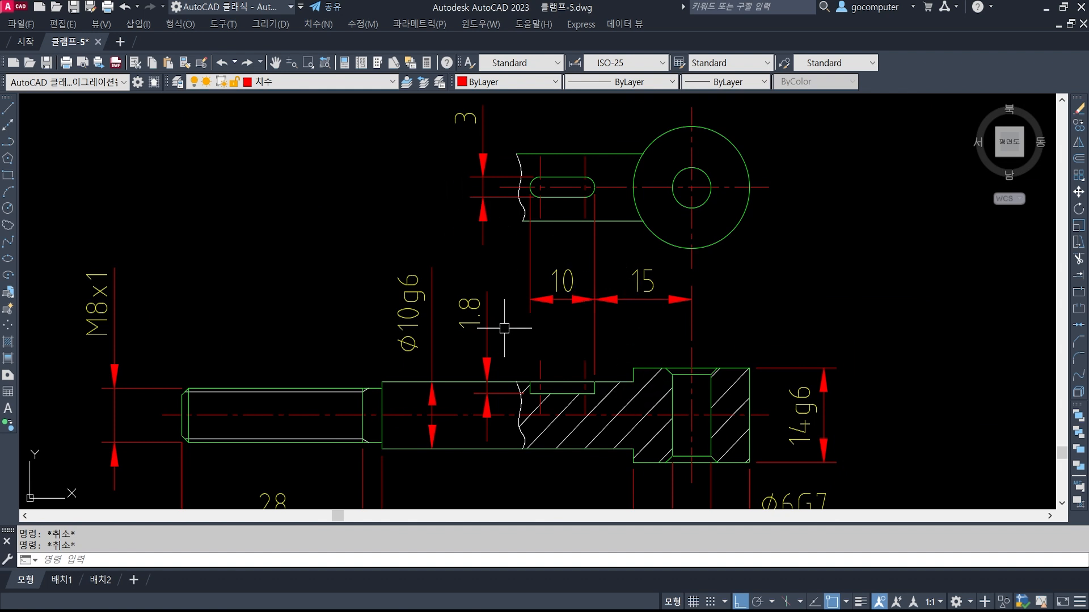
pyautogui.moveTo(512, 316); pyautogui.dragTo(524, 323, button='middle')
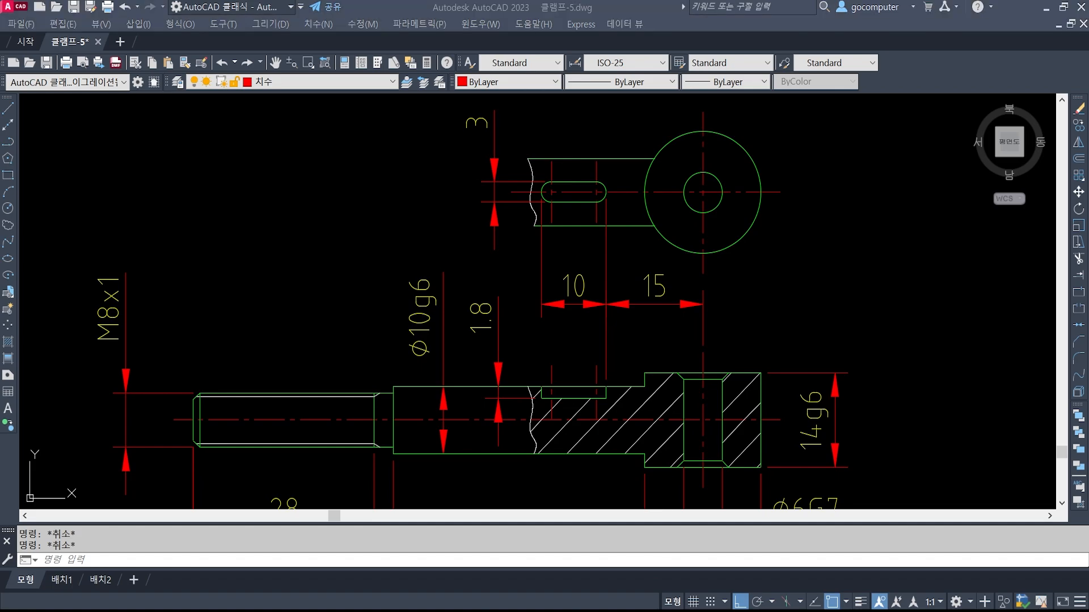
pyautogui.hotkey('alt', 'Tab')
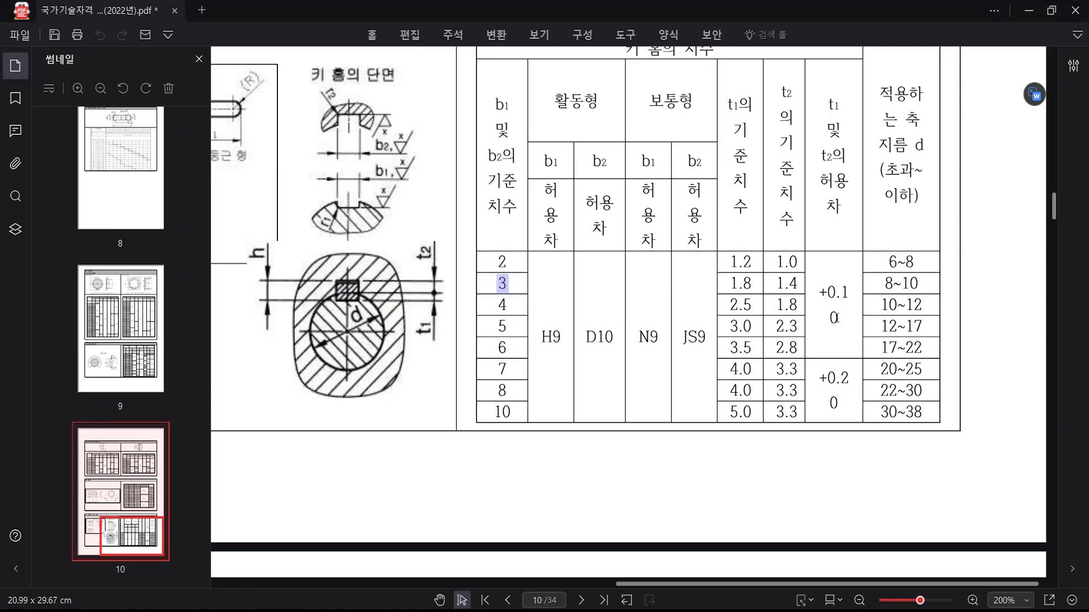
pyautogui.hotkey('alt', 'Tab')
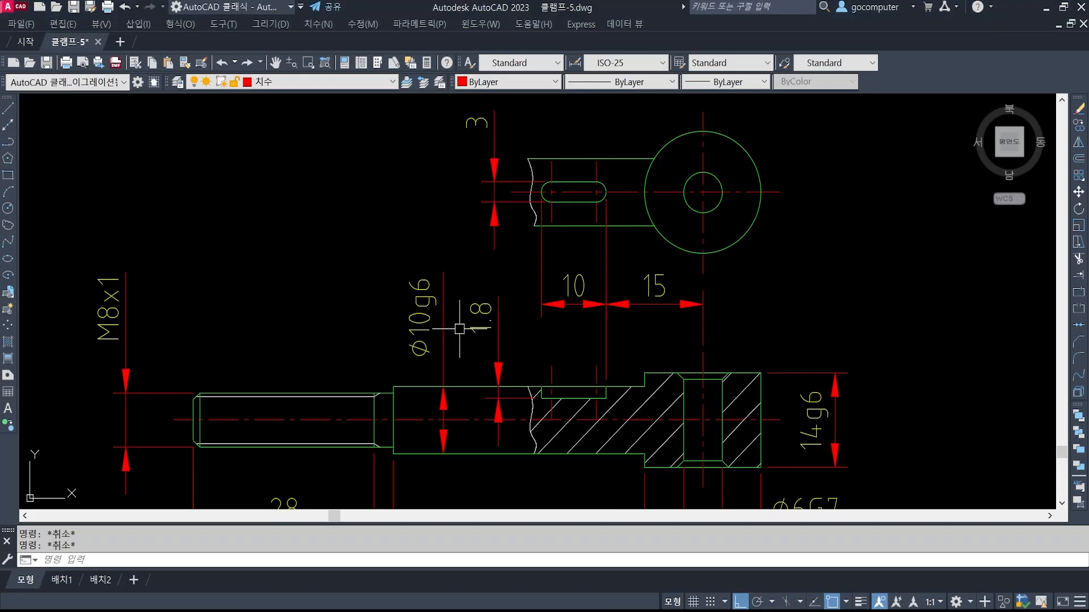
pyautogui.hotkey('ctrl', '1')
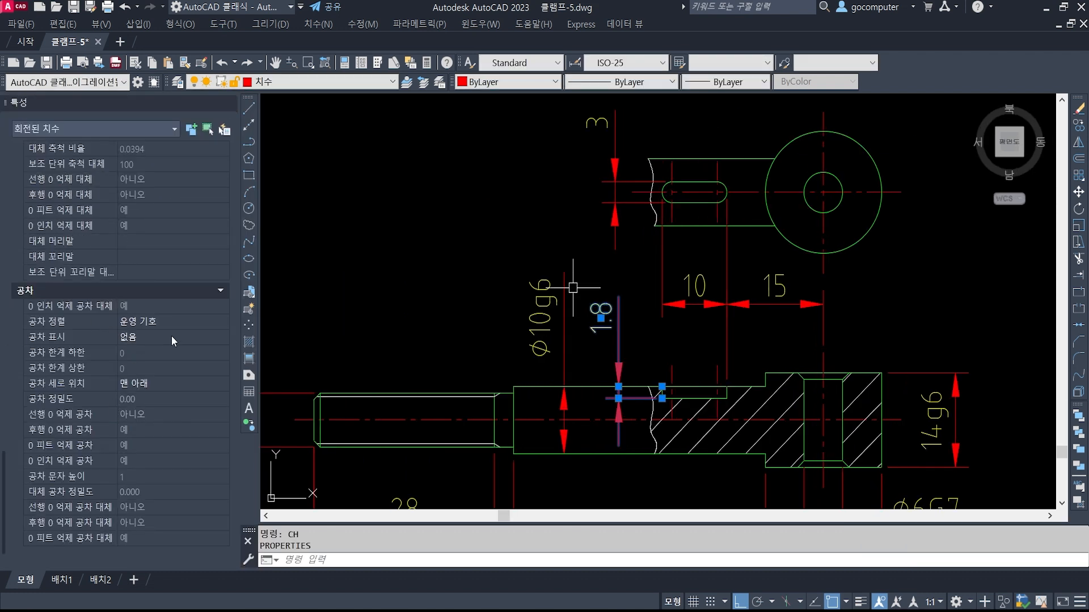
pyautogui.click(171, 336)
pyautogui.click(159, 373)
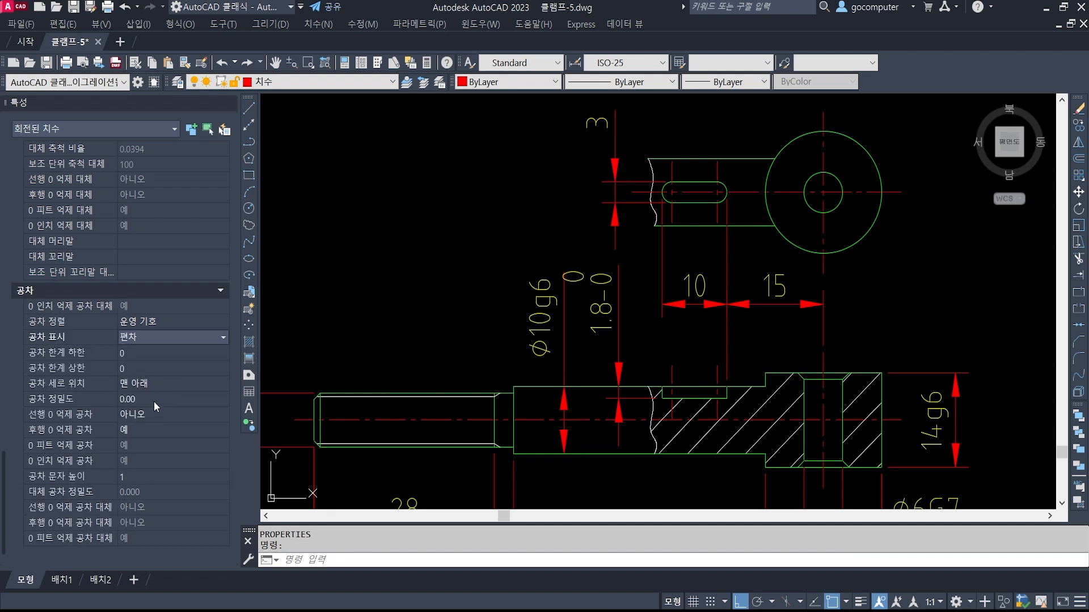
pyautogui.click(141, 366)
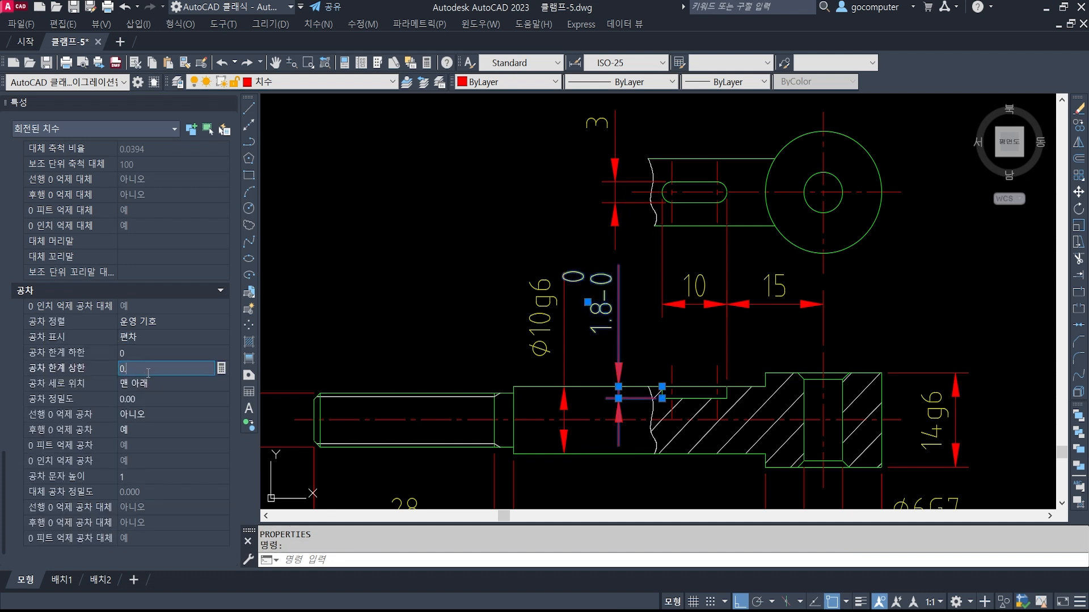
pyautogui.click(151, 351)
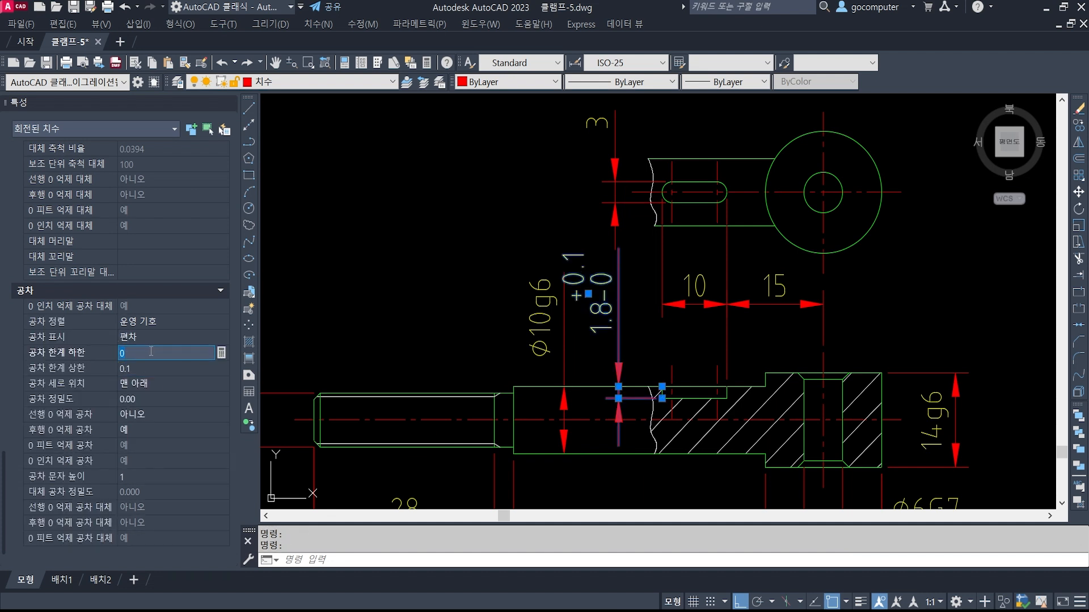
pyautogui.click(153, 363)
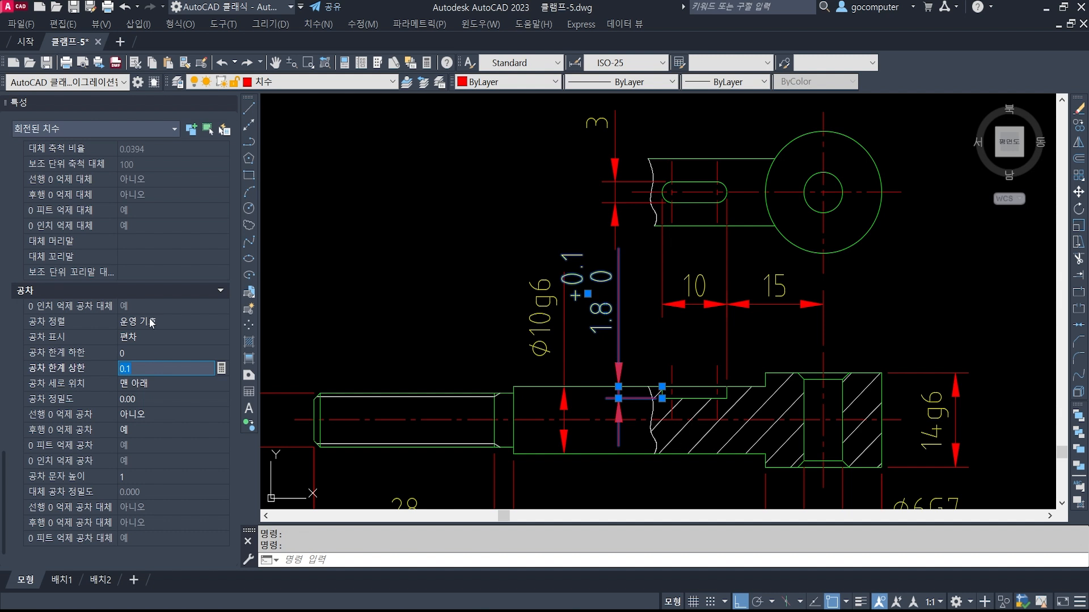
# Set the tolerance text height of the slot's depth dimension to 0.5 and close its properties.
pyautogui.click(134, 473)
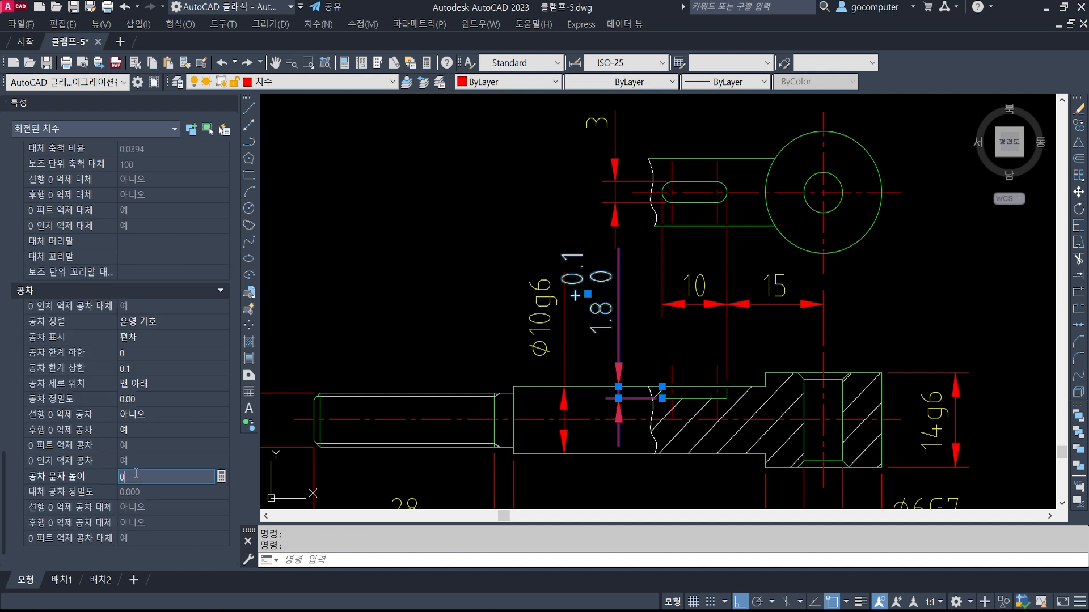
pyautogui.write('0.5')
pyautogui.press('Return')
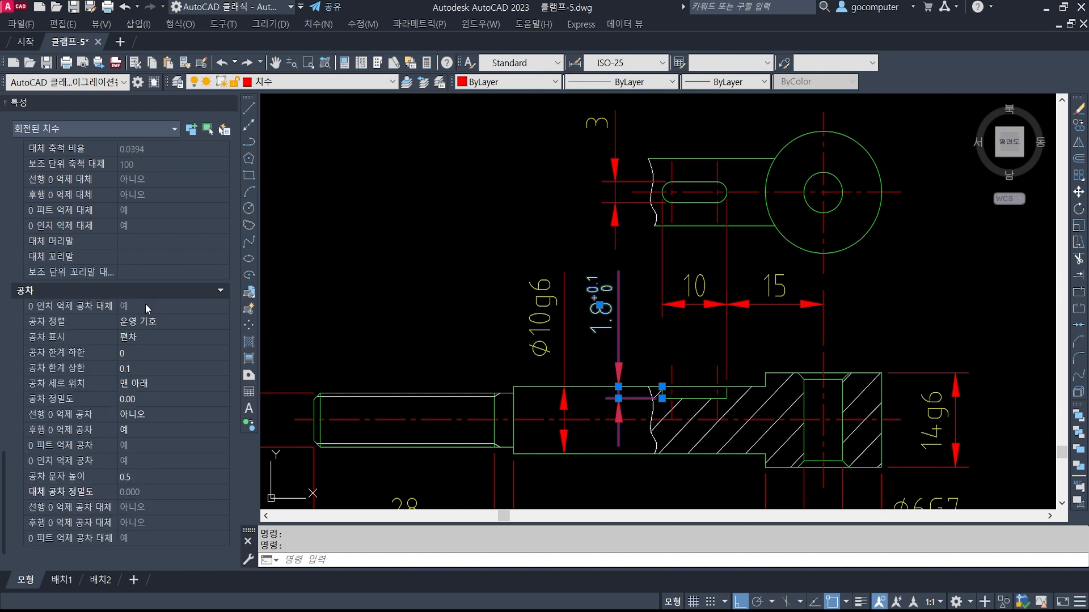
pyautogui.click(229, 103)
pyautogui.press('Escape')
pyautogui.press('Escape')
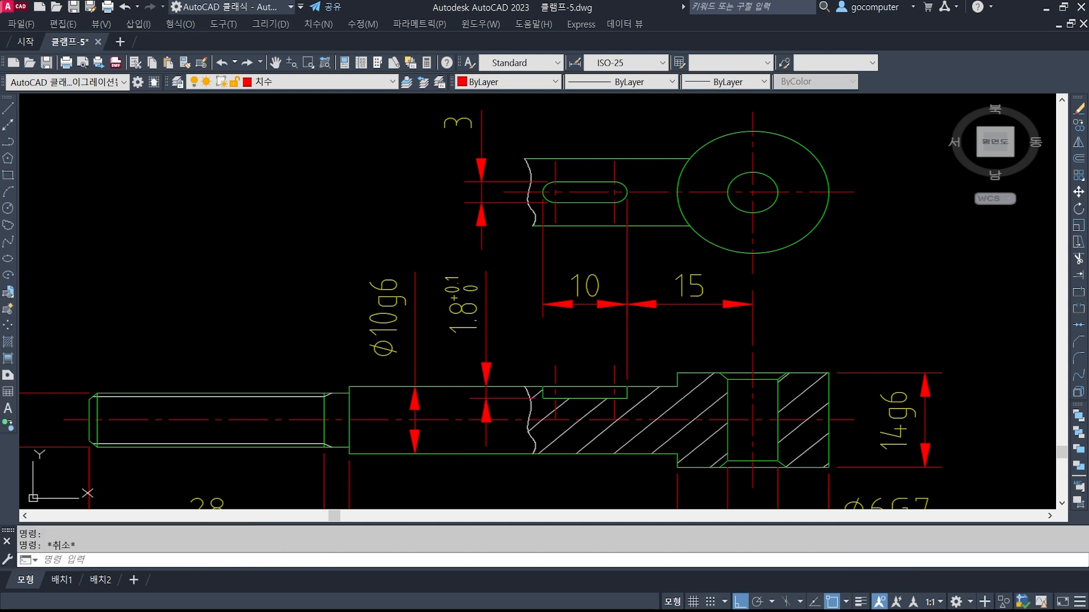
# Try to match the slot depth dimension's properties onto the slot length dimension, and undo the match.
pyautogui.moveTo(562, 233); pyautogui.dragTo(548, 266, button='middle')
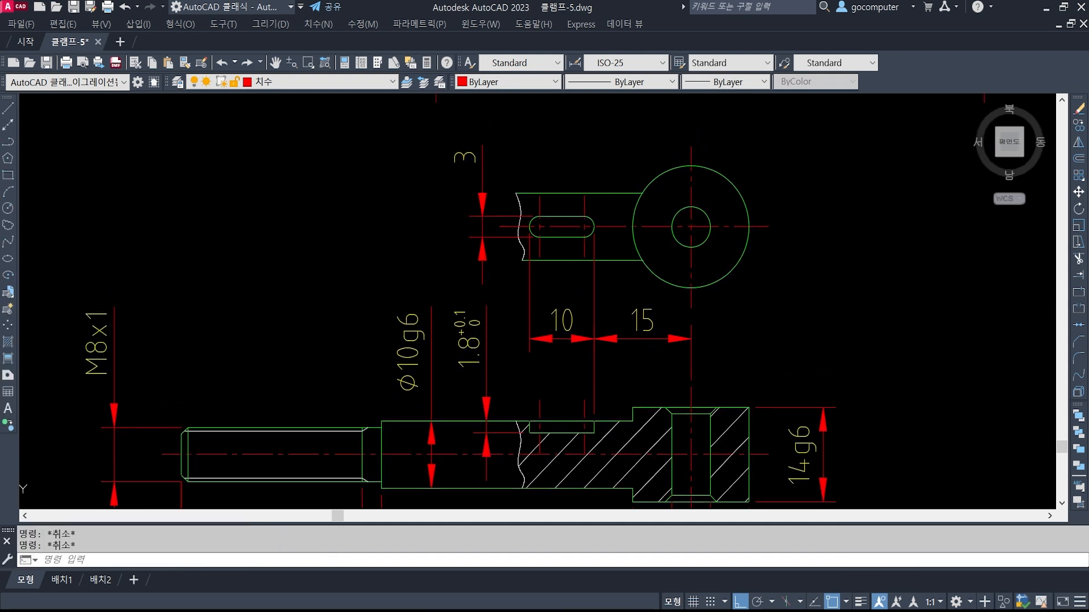
pyautogui.click(569, 316)
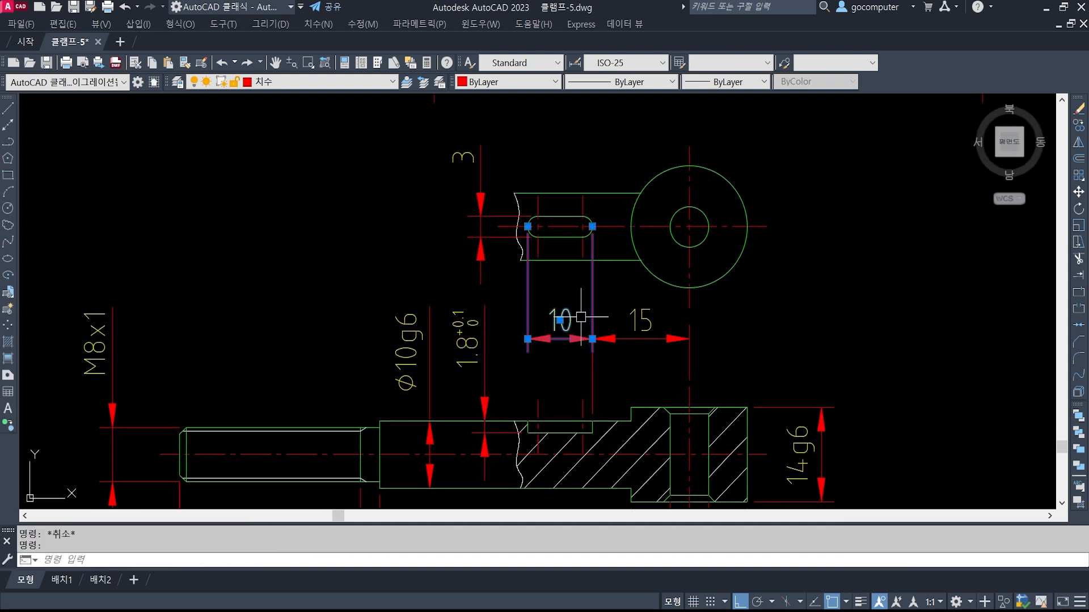
pyautogui.press('Escape')
pyautogui.write('MA')
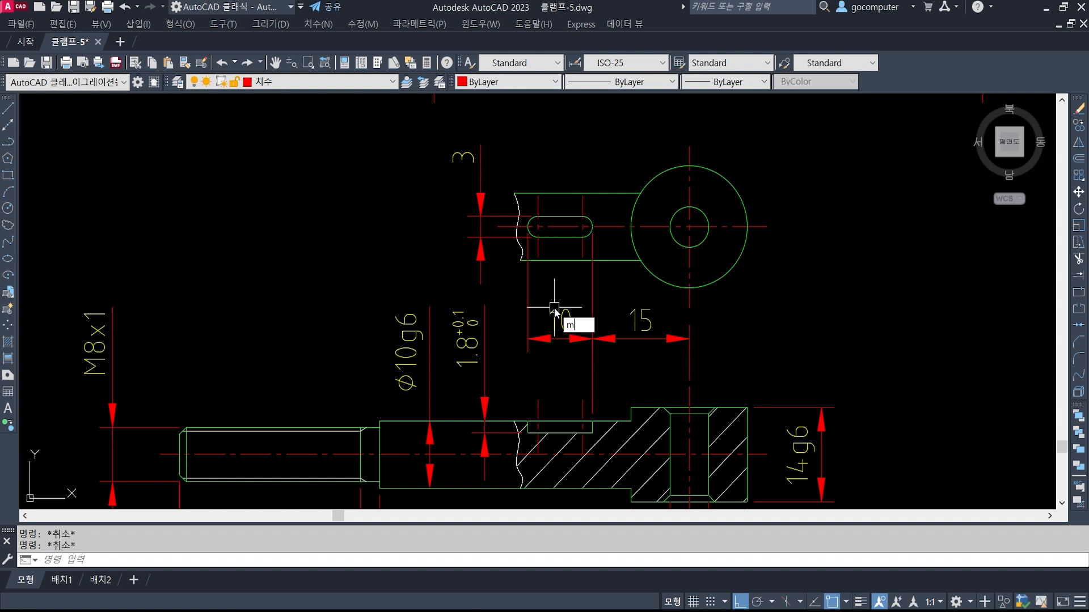
pyautogui.press('Return')
pyautogui.click(472, 347)
pyautogui.click(560, 336)
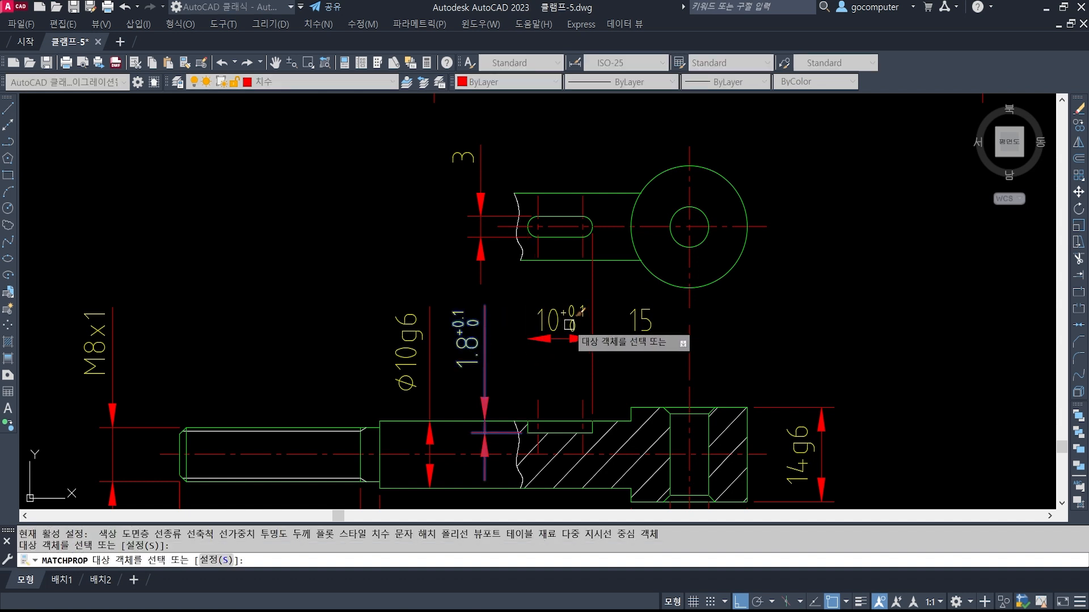
pyautogui.press('Return')
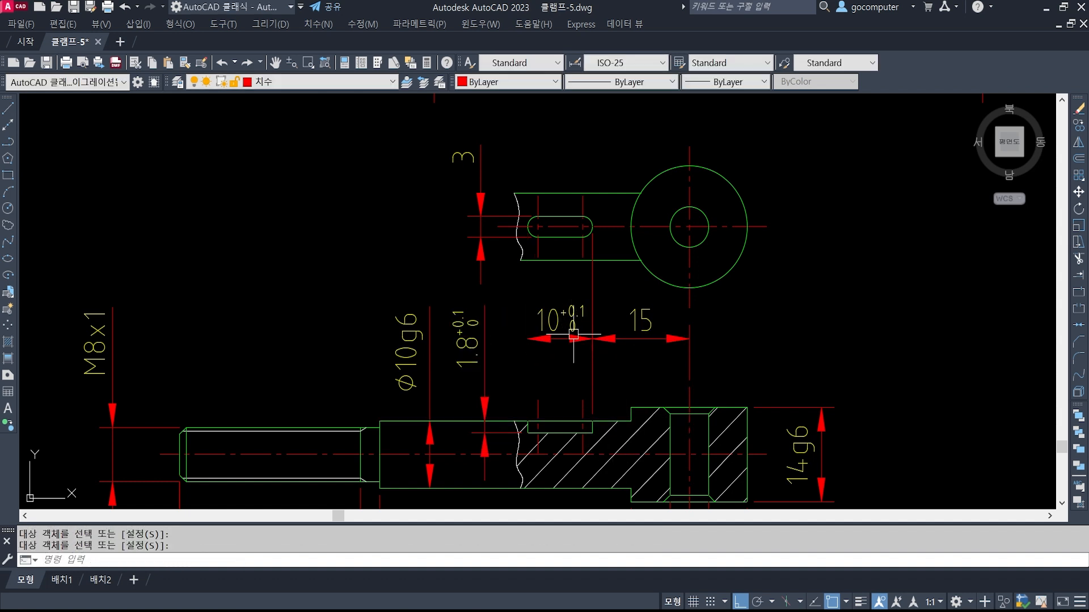
pyautogui.hotkey('ctrl', 'z')
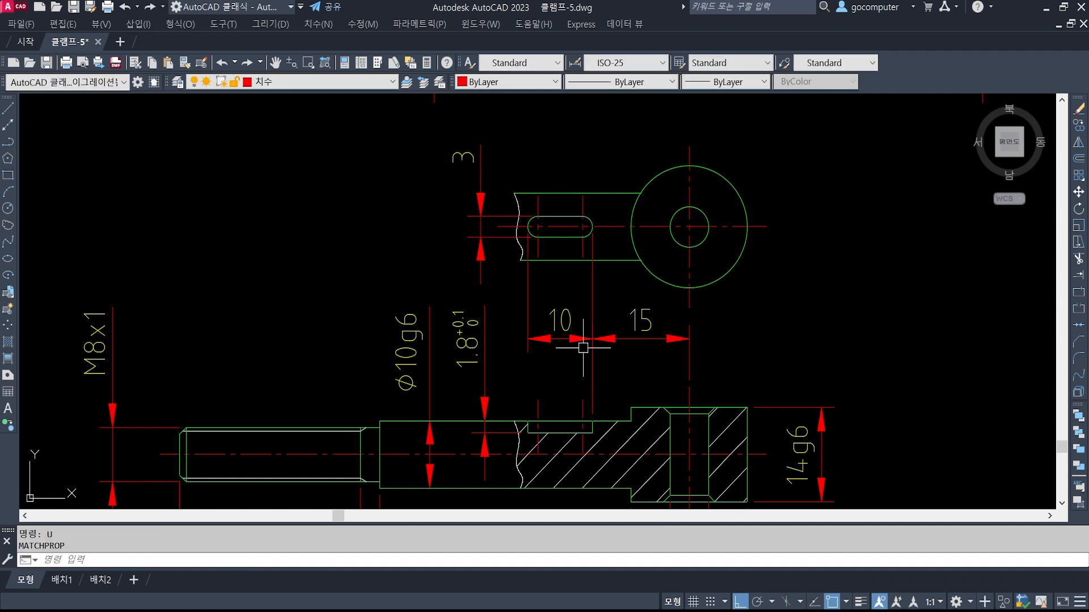
# Give the slot's length dimension a deviation tolerance of +0.1 upper and 0 lower, with a tolerance text height of 0.5.
pyautogui.click(570, 311)
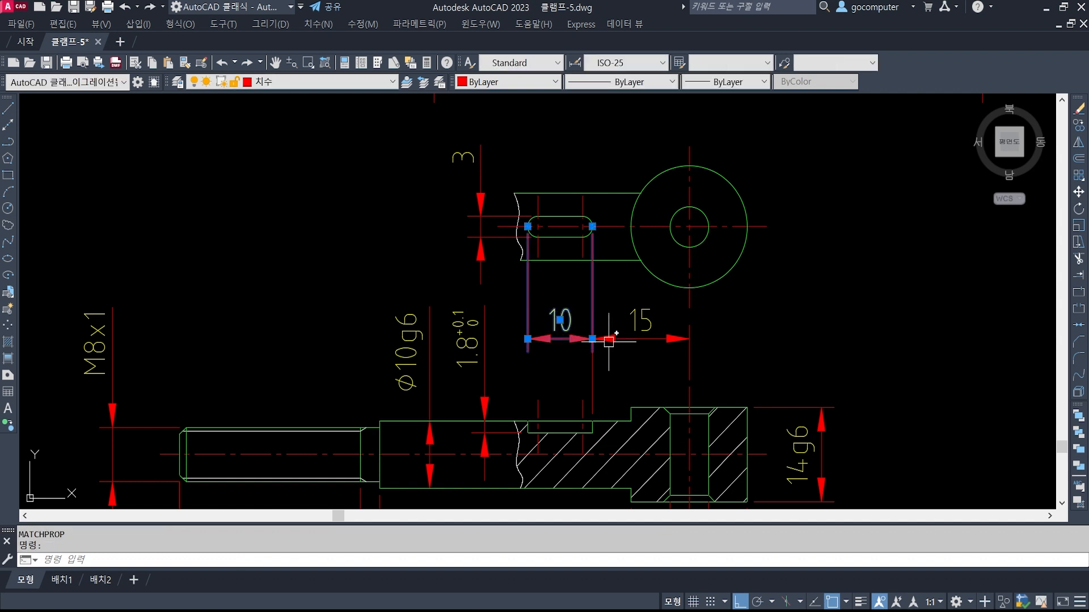
pyautogui.hotkey('ctrl', '1')
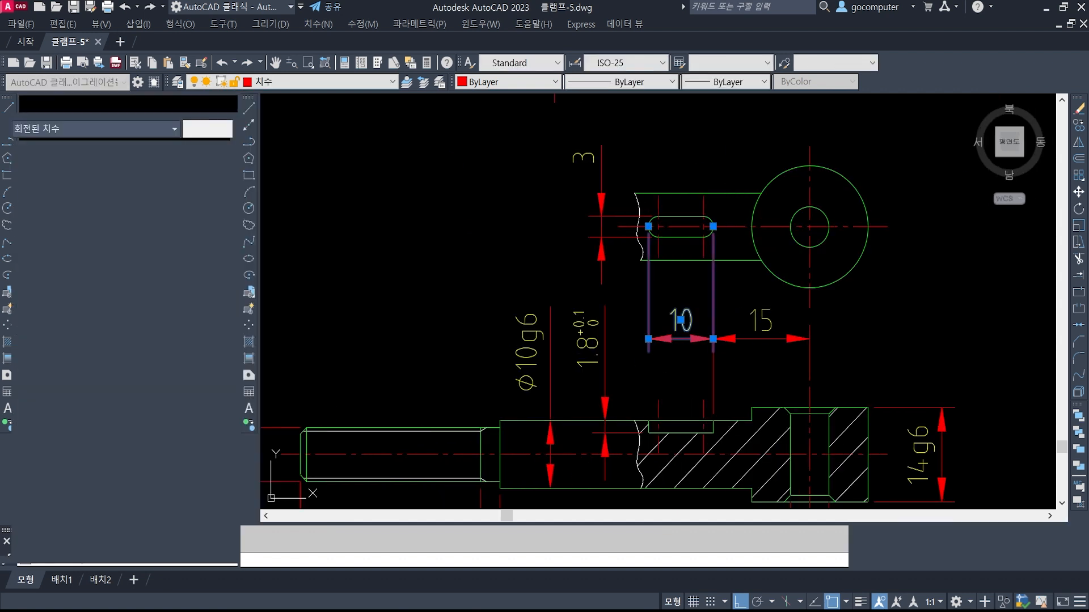
pyautogui.scroll(-5, 118, 431)
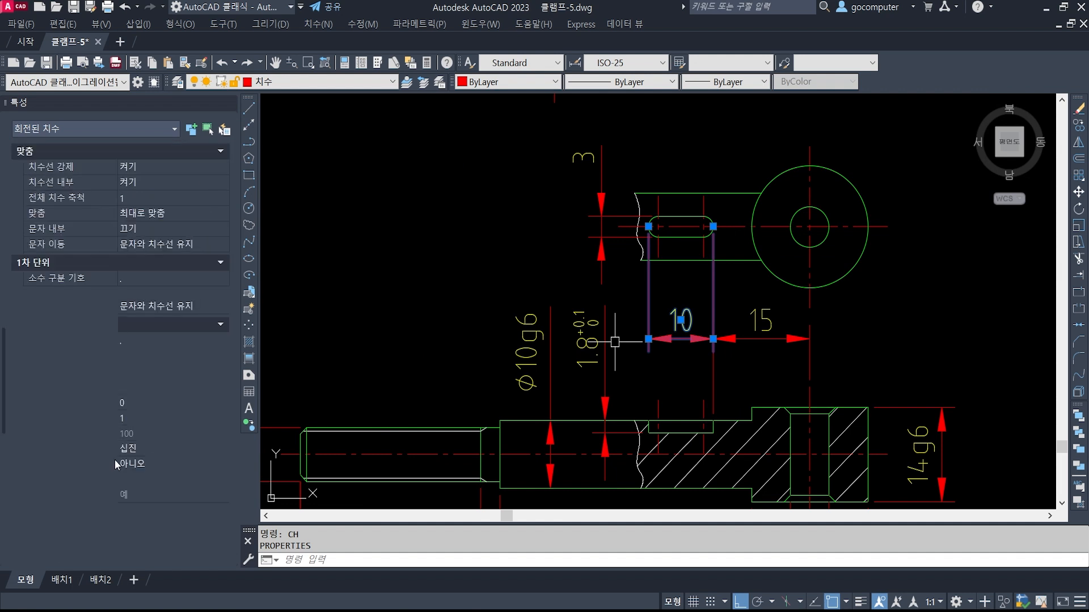
pyautogui.scroll(-5, 139, 464)
pyautogui.click(151, 338)
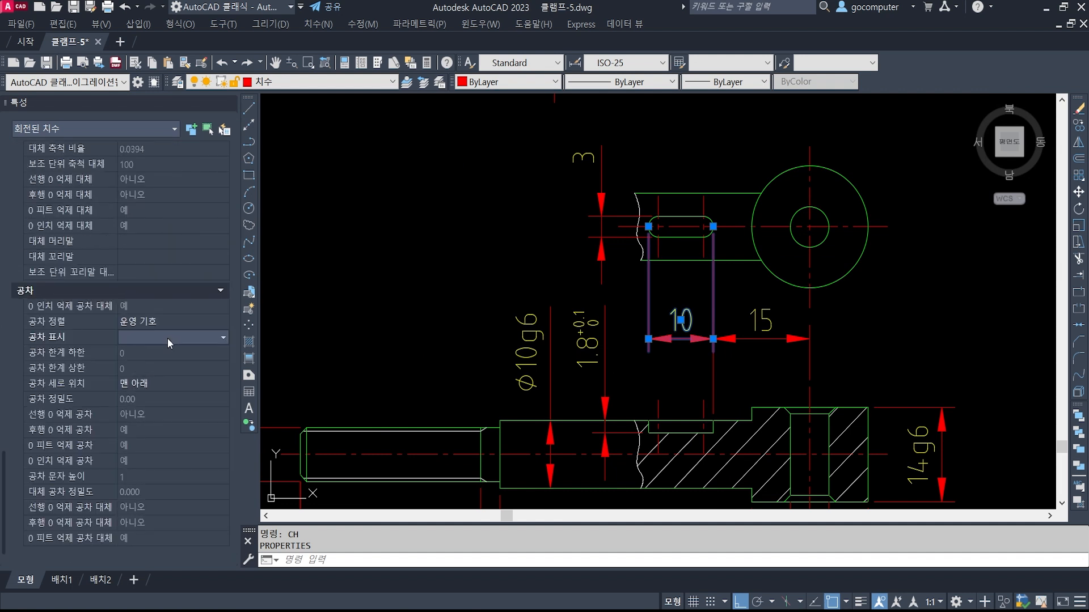
pyautogui.click(168, 338)
pyautogui.click(151, 375)
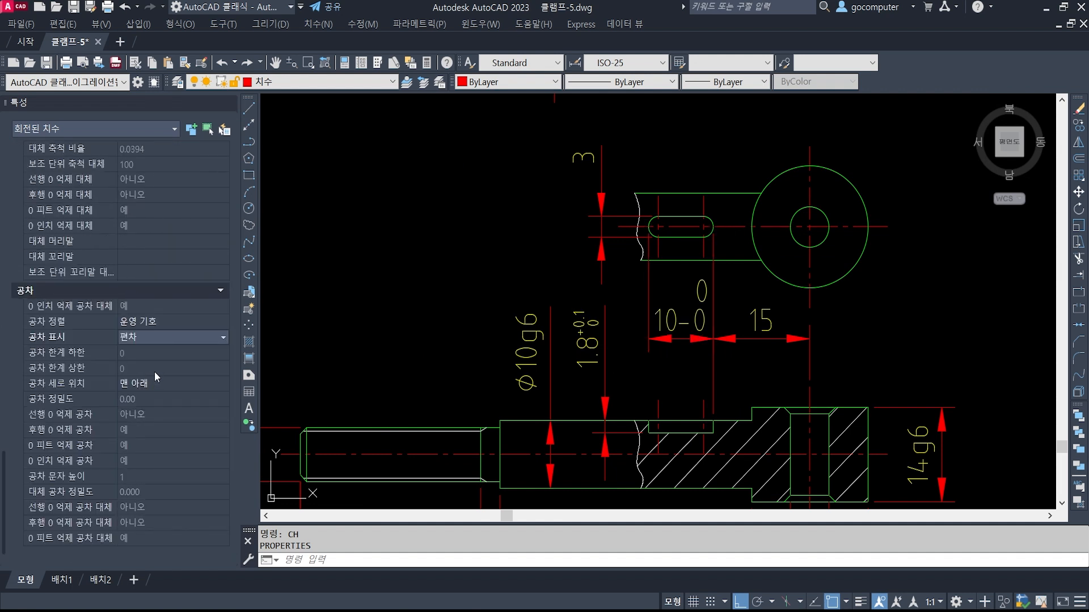
pyautogui.click(145, 368)
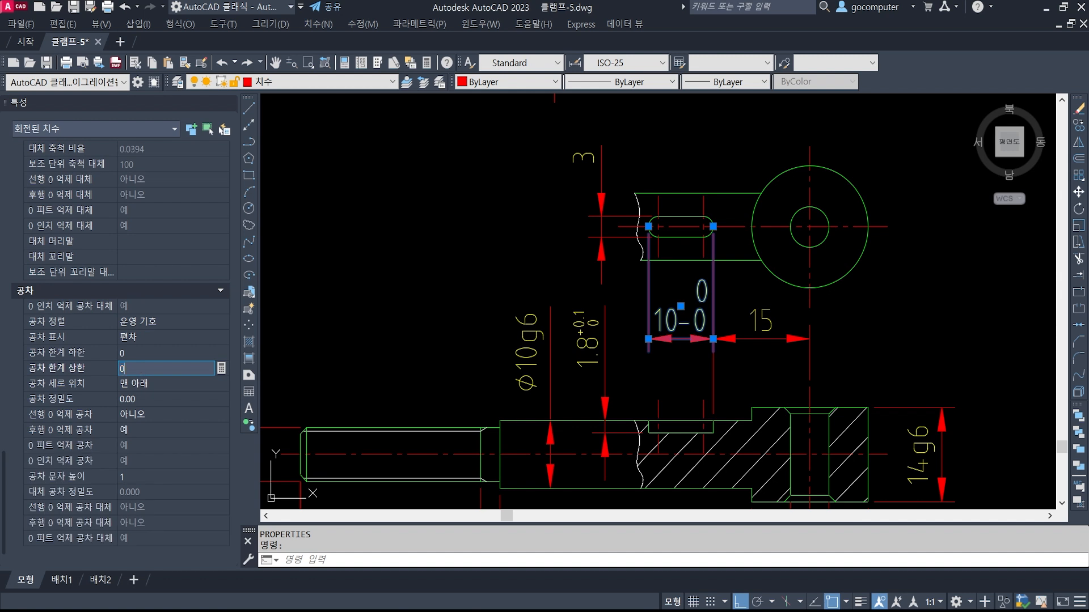
pyautogui.click(137, 353)
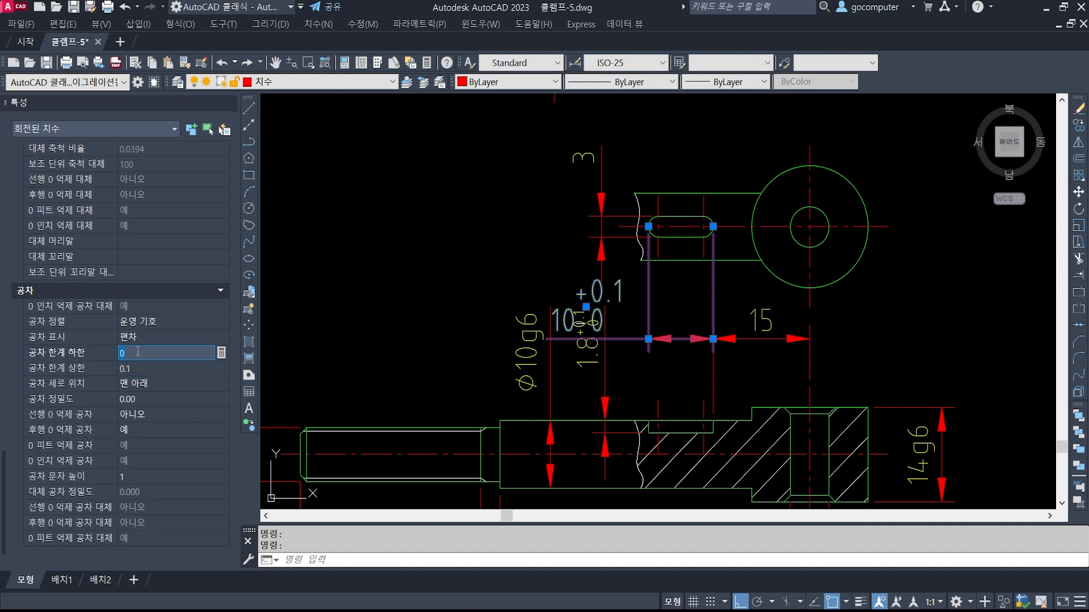
pyautogui.press('Return')
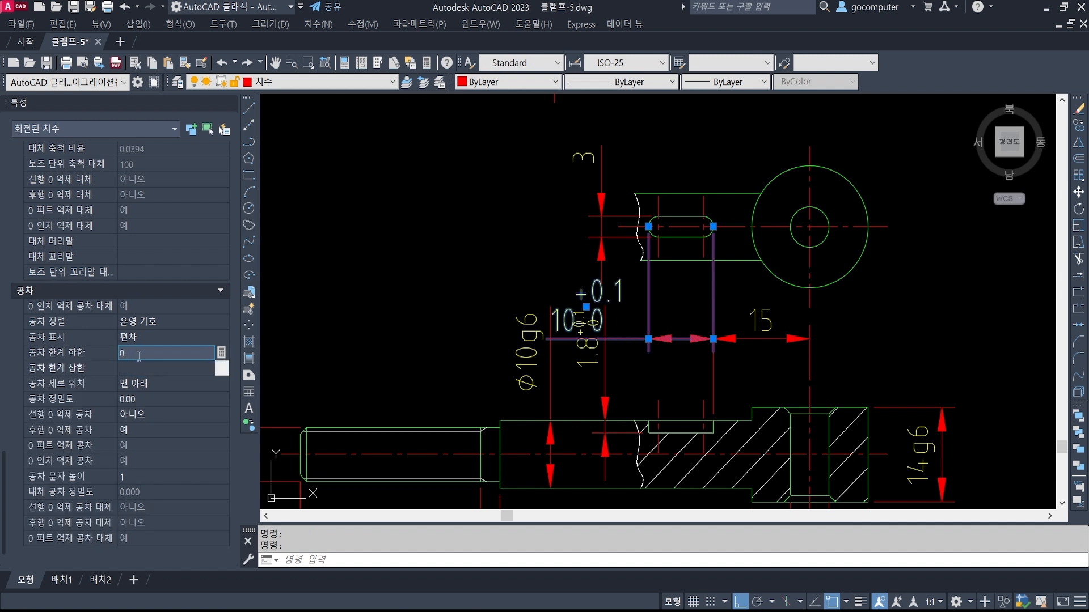
pyautogui.click(137, 478)
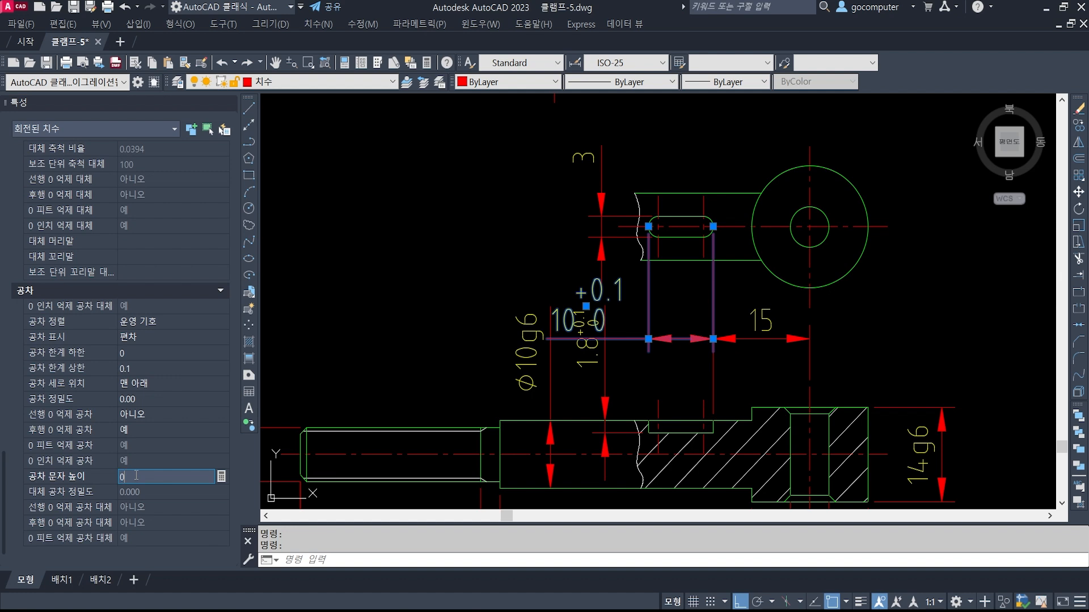
pyautogui.press('Return')
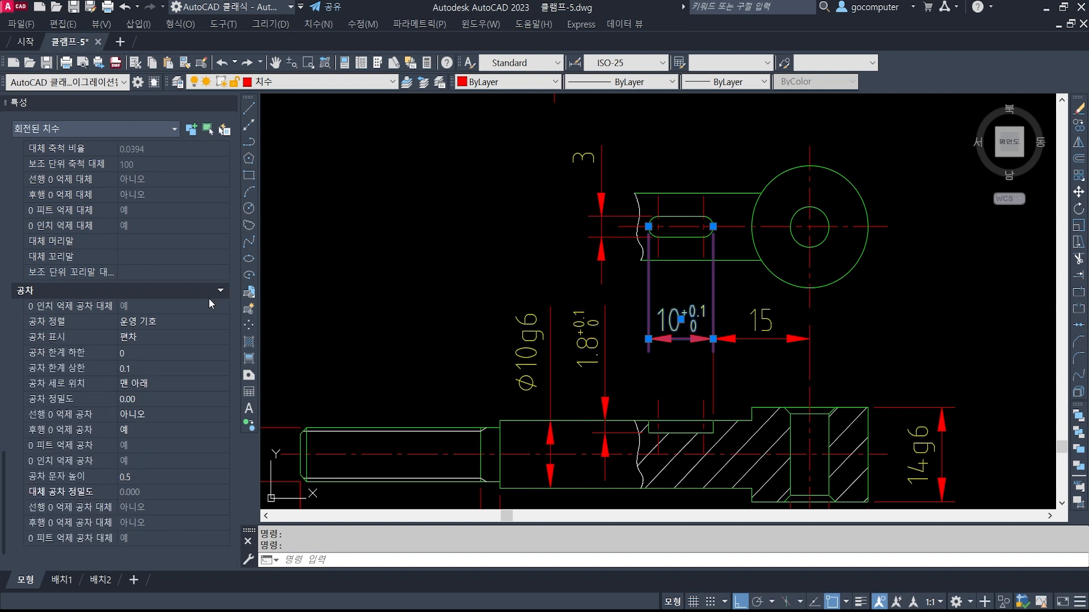
# Deselect the slot's length dimension and close its properties.
pyautogui.press('Escape')
pyautogui.click(229, 103)
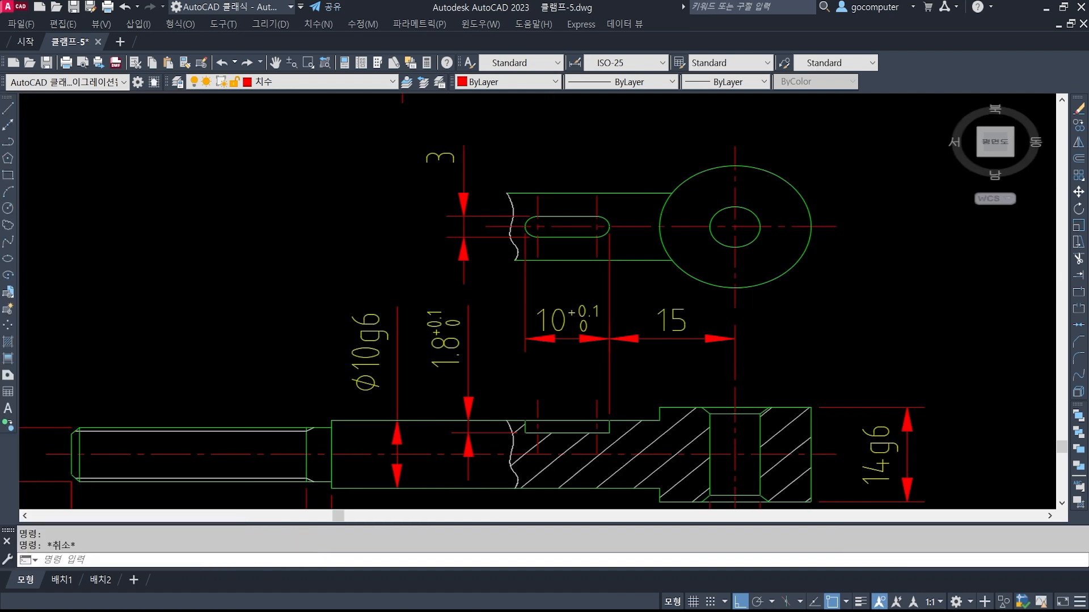
pyautogui.scroll(-1, 533, 303)
pyautogui.moveTo(489, 232); pyautogui.dragTo(485, 269, button='middle')
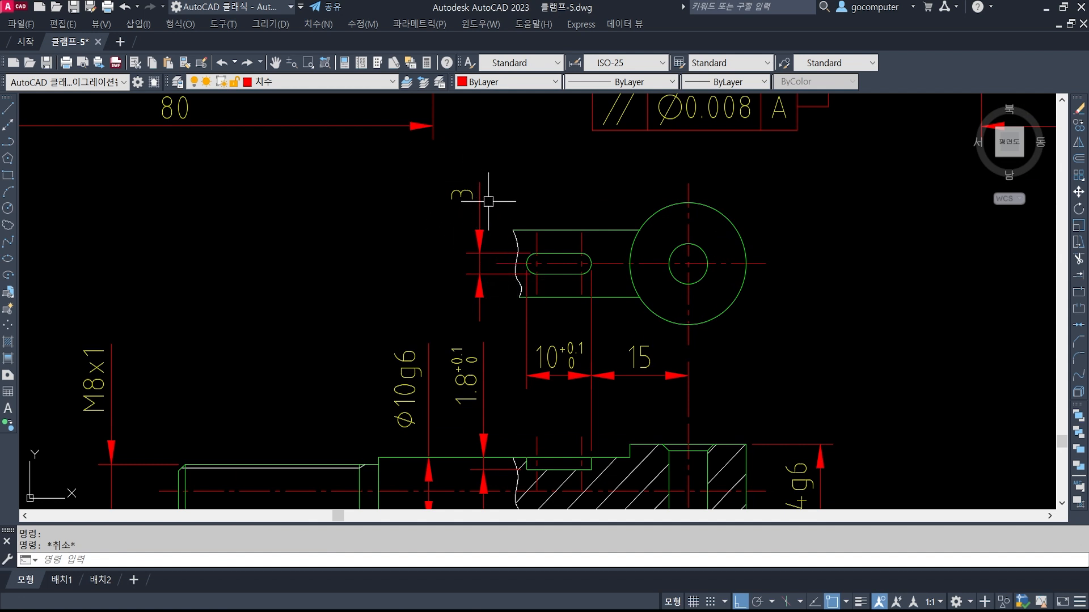
# Switch to the standards PDF and the 클램프-5.jpg assembly image to examine the key slot table and the key's length on the shaft.
pyautogui.hotkey('alt', 'Tab')
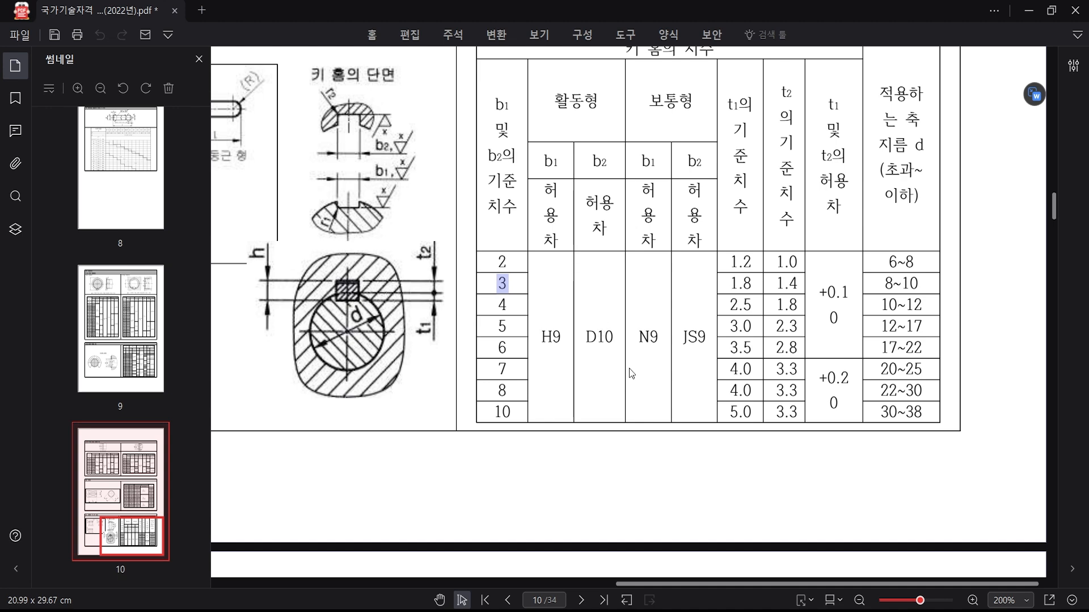
pyautogui.scroll(3, 629, 369)
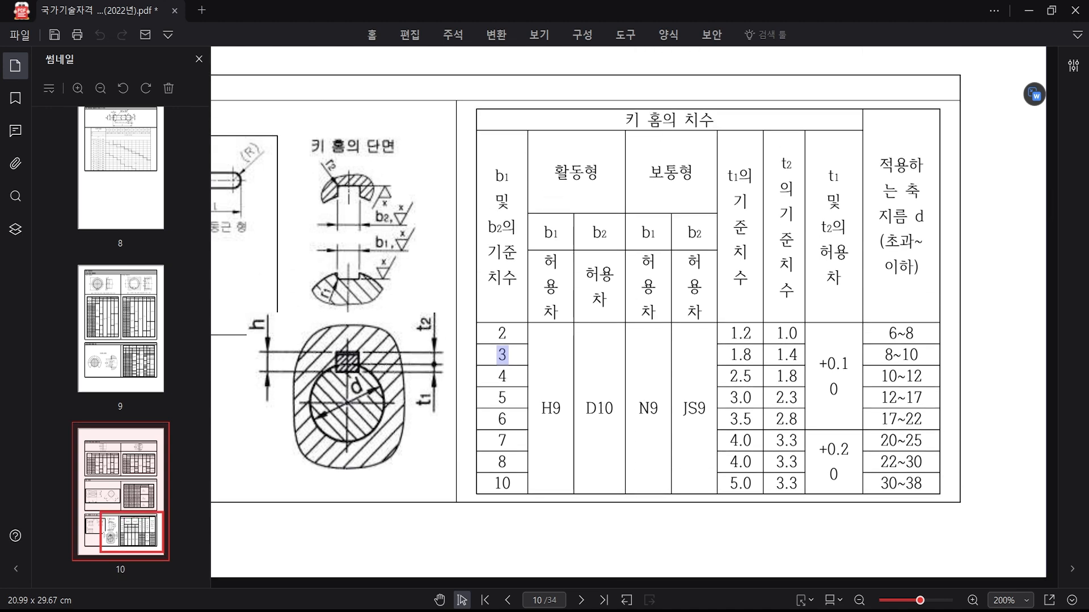
pyautogui.click(630, 610)
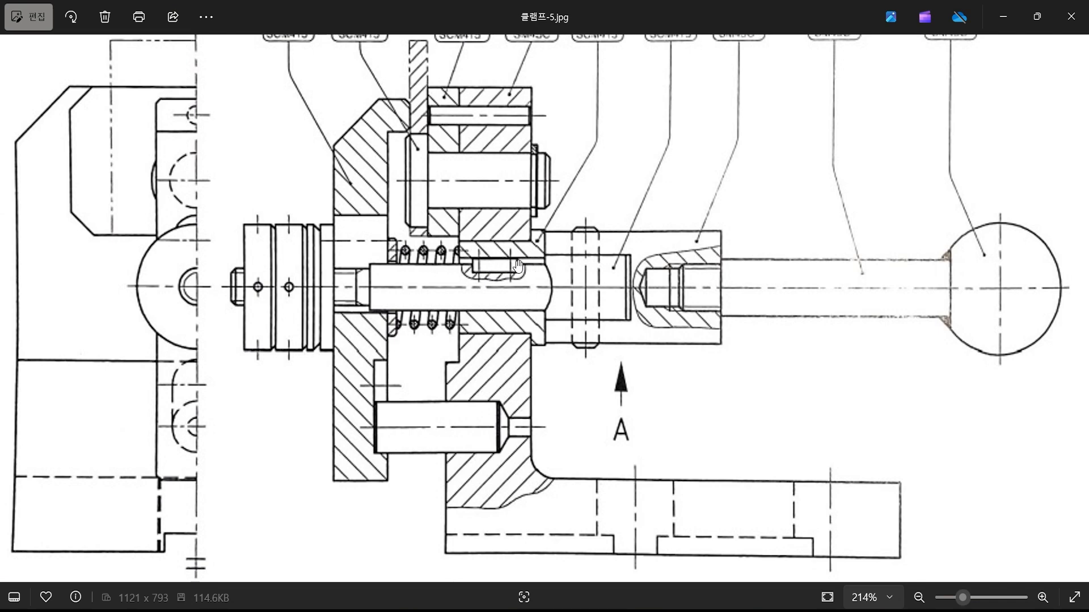
pyautogui.hotkey('ctrl', '2')
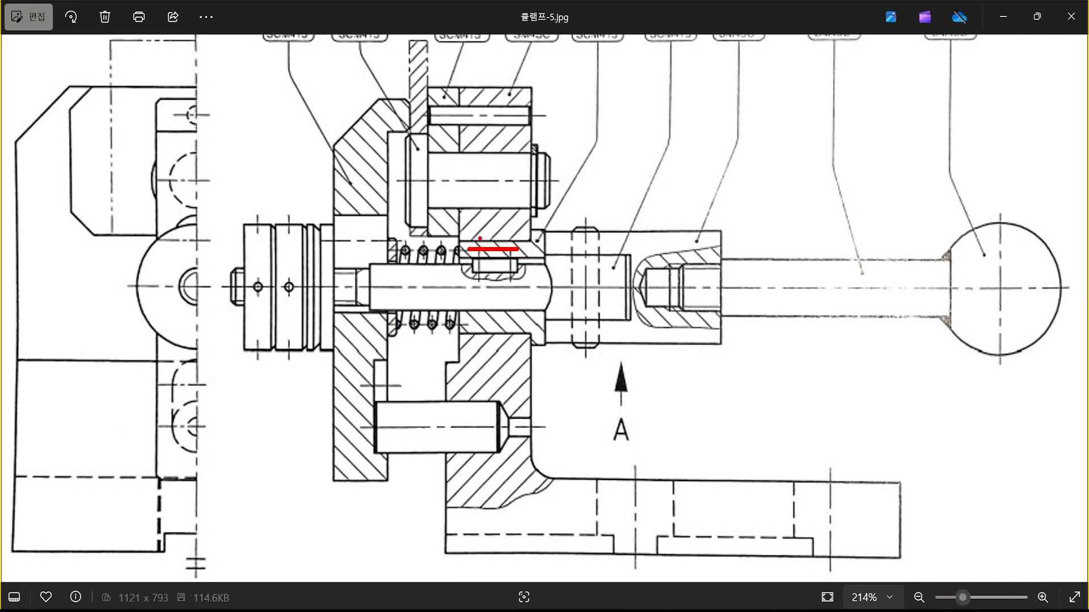
pyautogui.moveTo(505, 242); pyautogui.dragTo(514, 255)
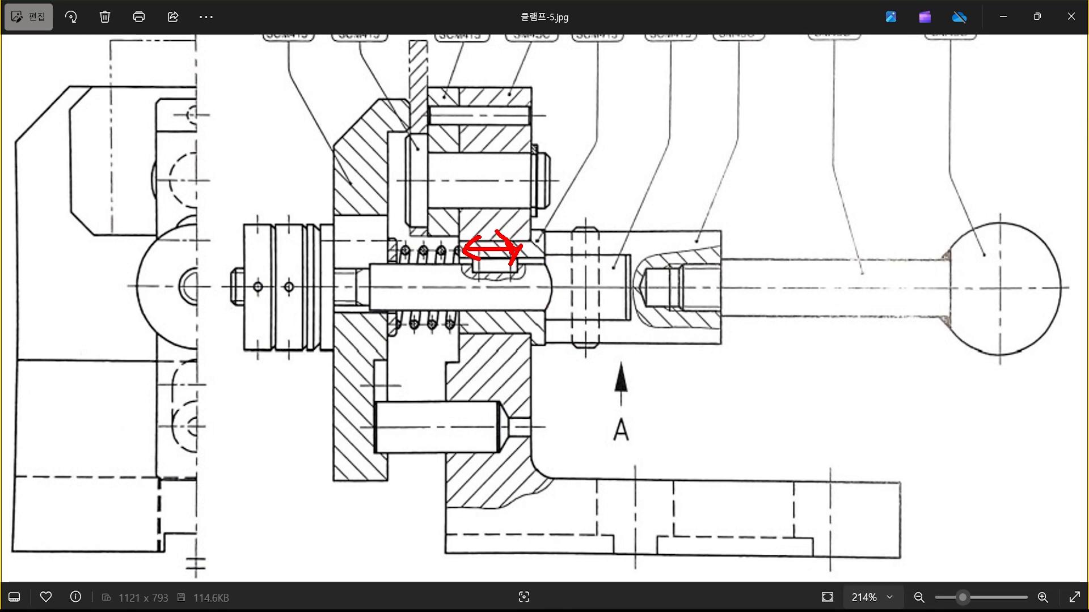
pyautogui.moveTo(474, 258); pyautogui.dragTo(507, 200)
pyautogui.press('Escape')
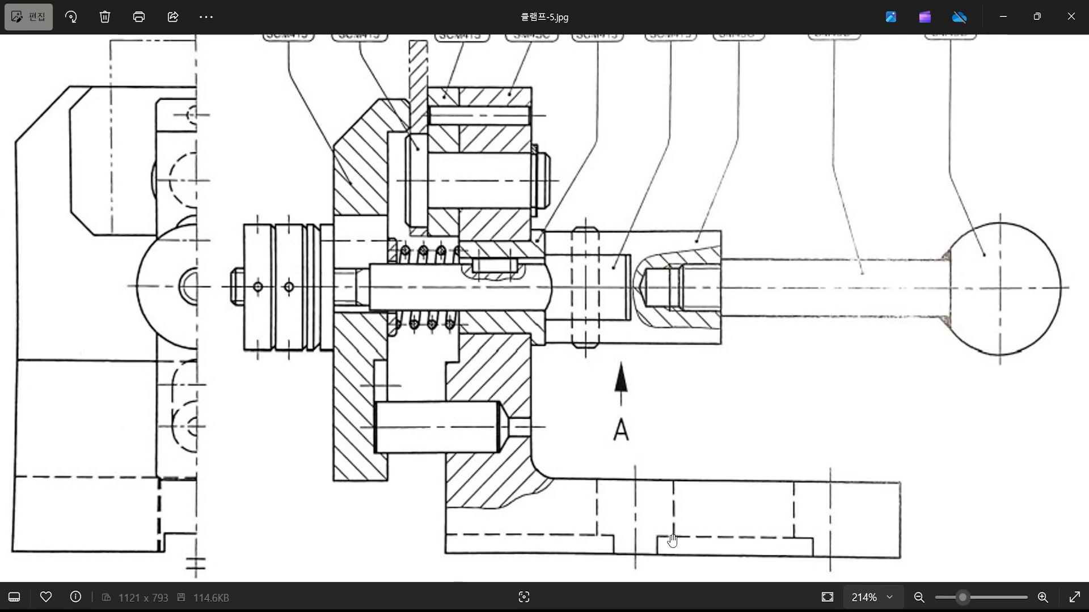
pyautogui.hotkey('alt', 'Tab')
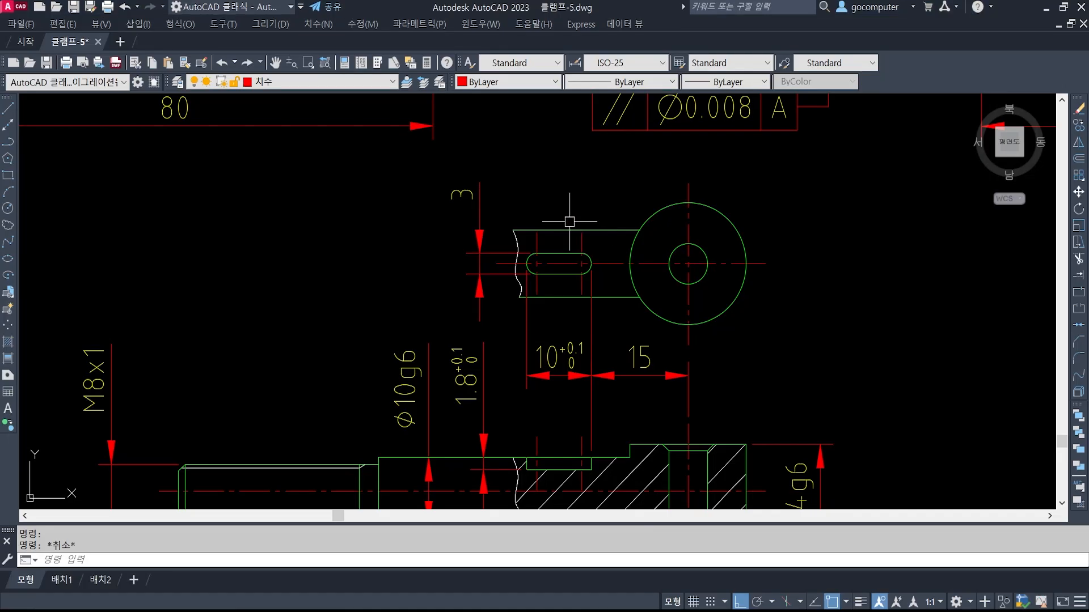
# Look up the b1 tolerance in the standards PDF and append H9 to the key slot's width dimension in AutoCAD.
pyautogui.write('ed')
pyautogui.press('space')
pyautogui.press('Escape')
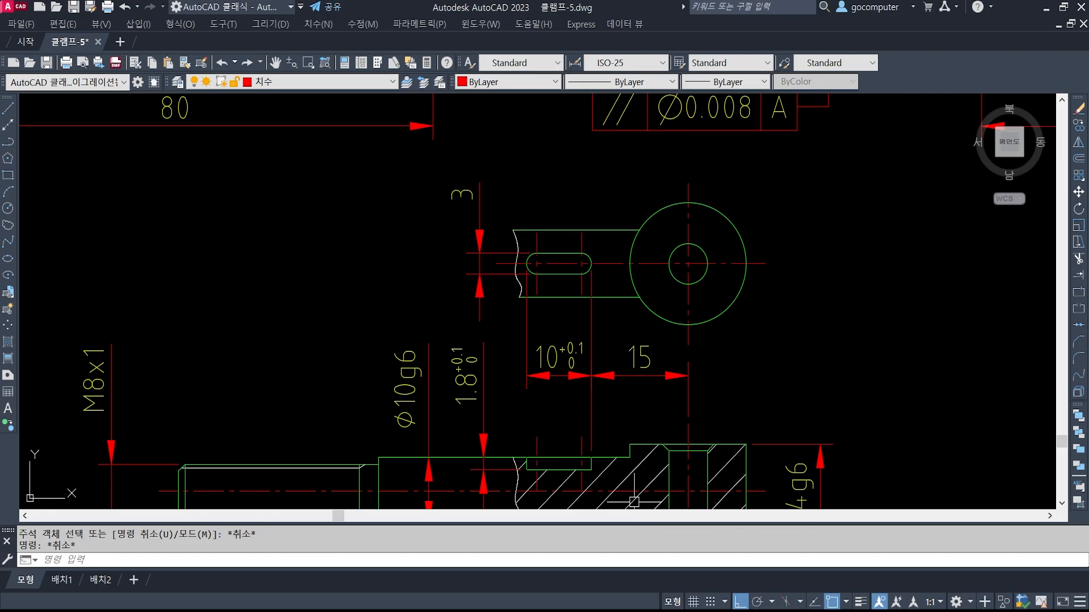
pyautogui.hotkey('alt', 'Tab')
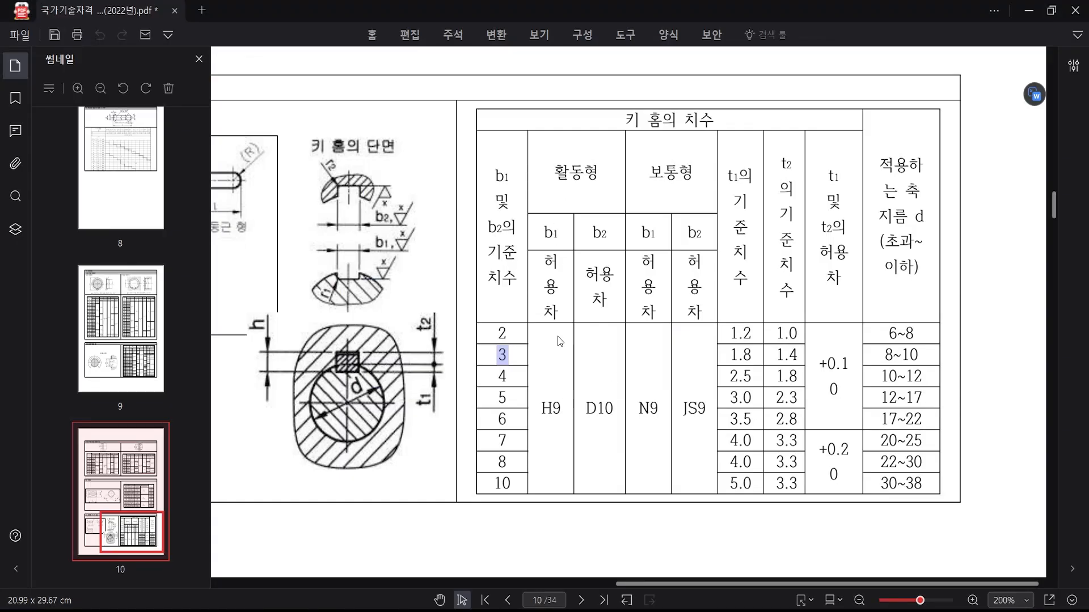
pyautogui.moveTo(552, 409)
pyautogui.mouseDown()
pyautogui.moveTo(561, 410)
pyautogui.moveTo(544, 408)
pyautogui.mouseUp()
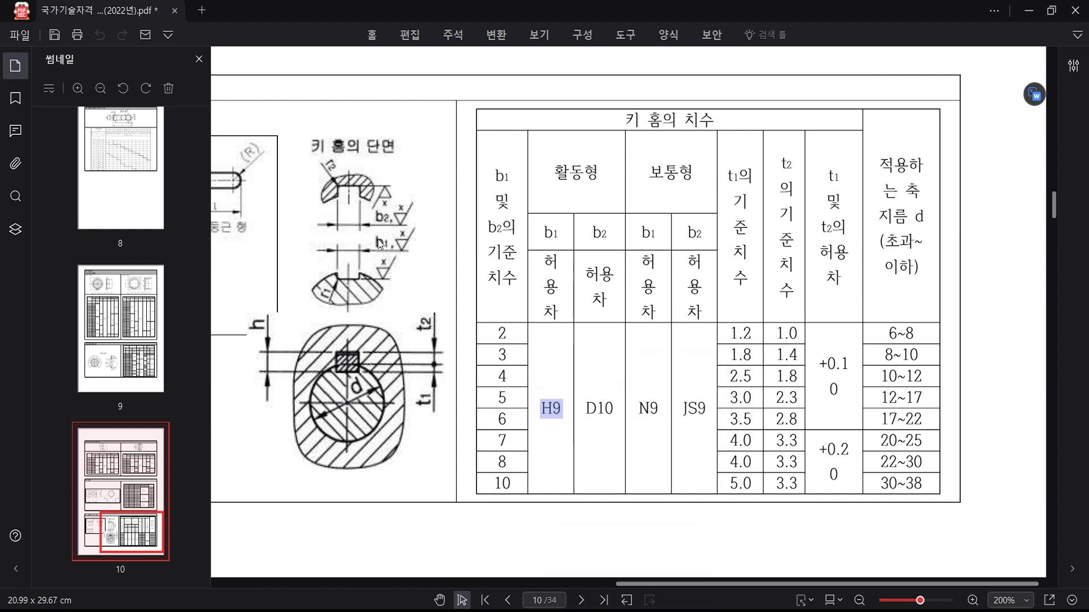
pyautogui.hotkey('alt', 'Tab')
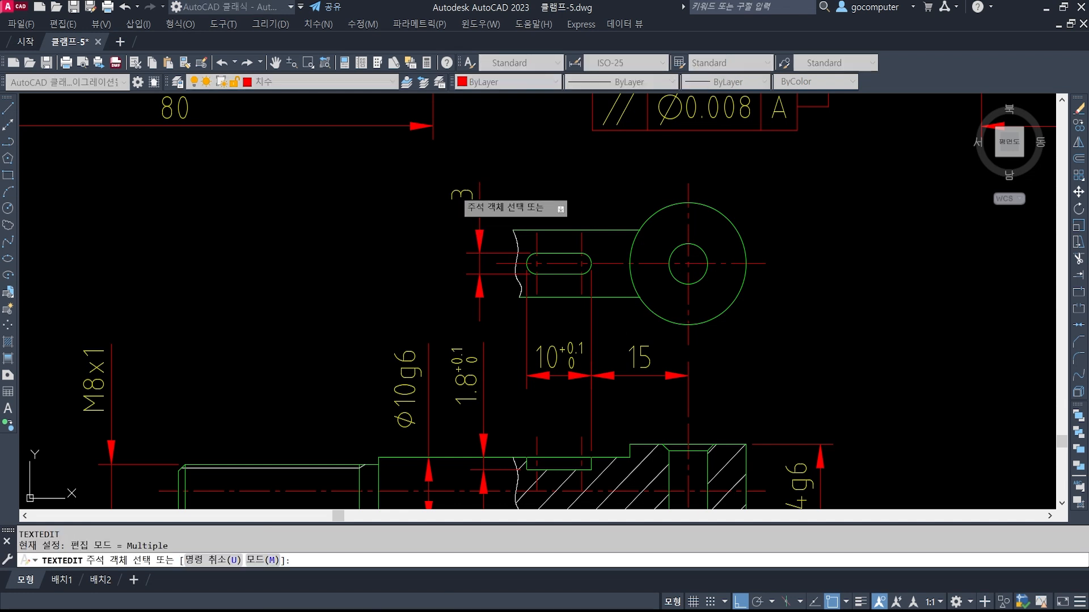
pyautogui.click(461, 195)
pyautogui.write('H9')
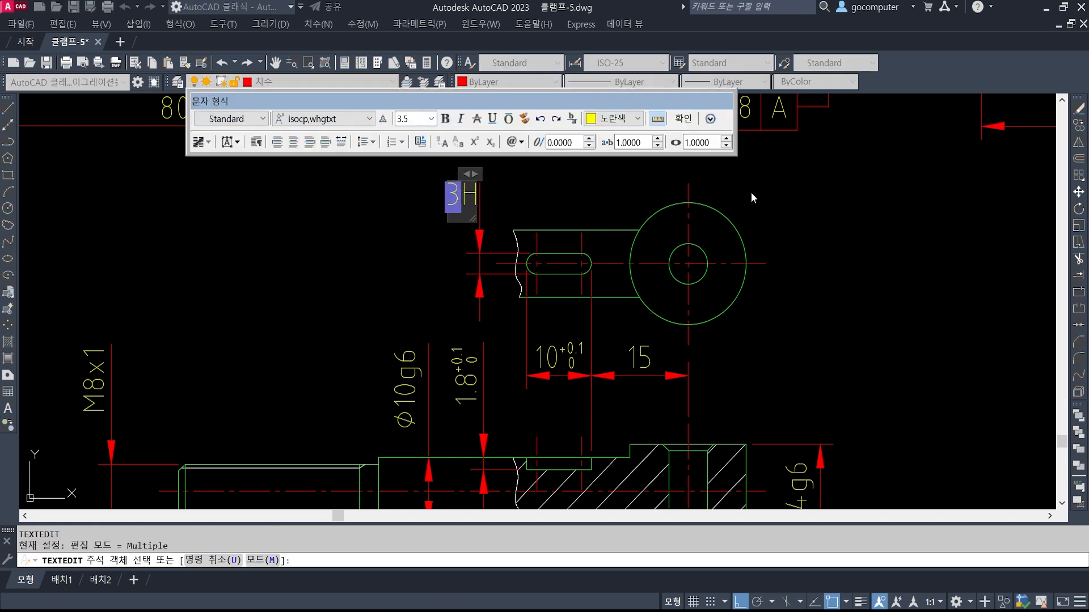
pyautogui.click(310, 313)
pyautogui.press('Escape')
pyautogui.press('Escape')
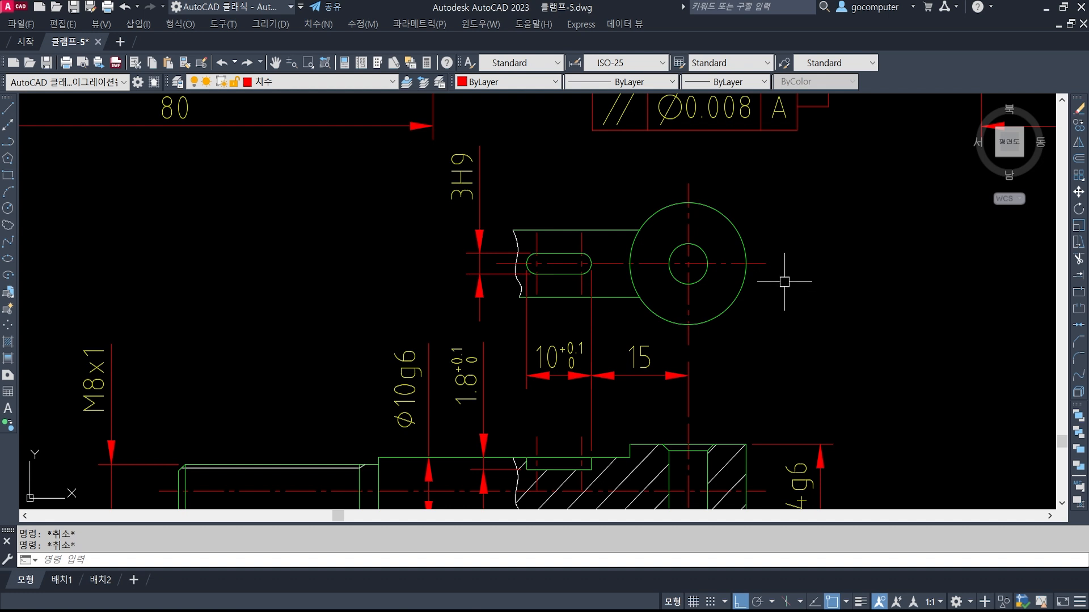
# Add a radius dimension to the key slot's rounded end, placing its text outside the slot in the top view.
pyautogui.click(315, 25)
pyautogui.click(360, 127)
pyautogui.scroll(2, 610, 231)
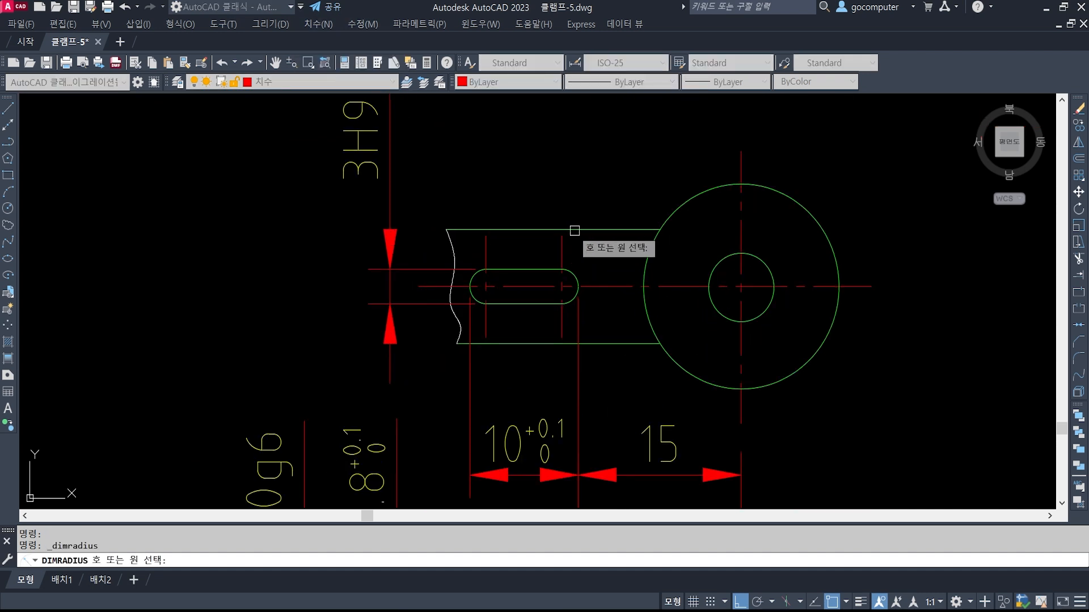
pyautogui.click(587, 256)
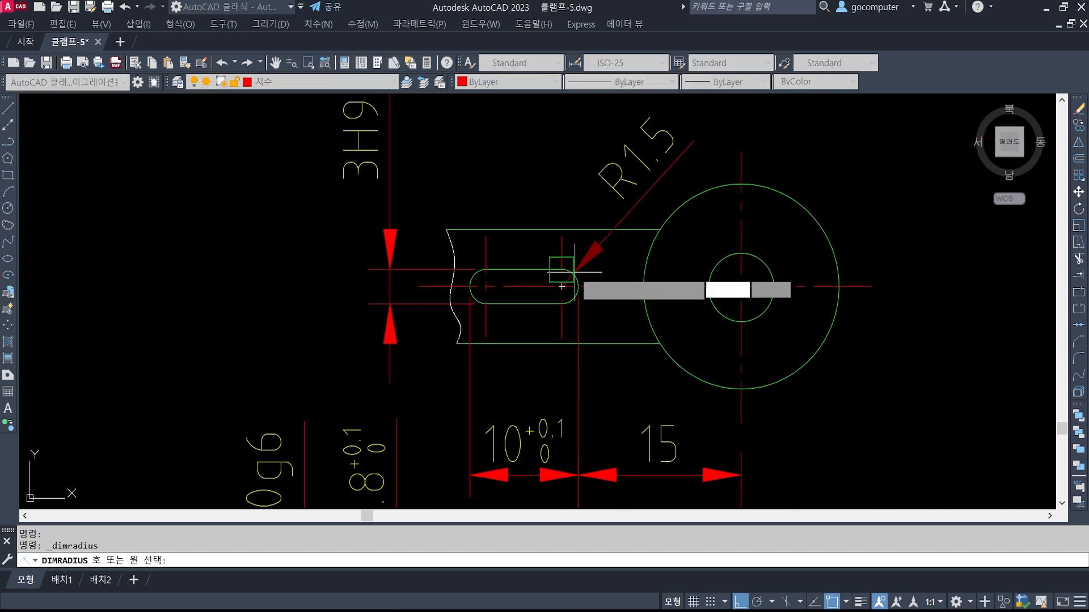
pyautogui.click(602, 235)
# Replace the slot end's radius dimension text with (R).
pyautogui.write('ed')
pyautogui.press('Return')
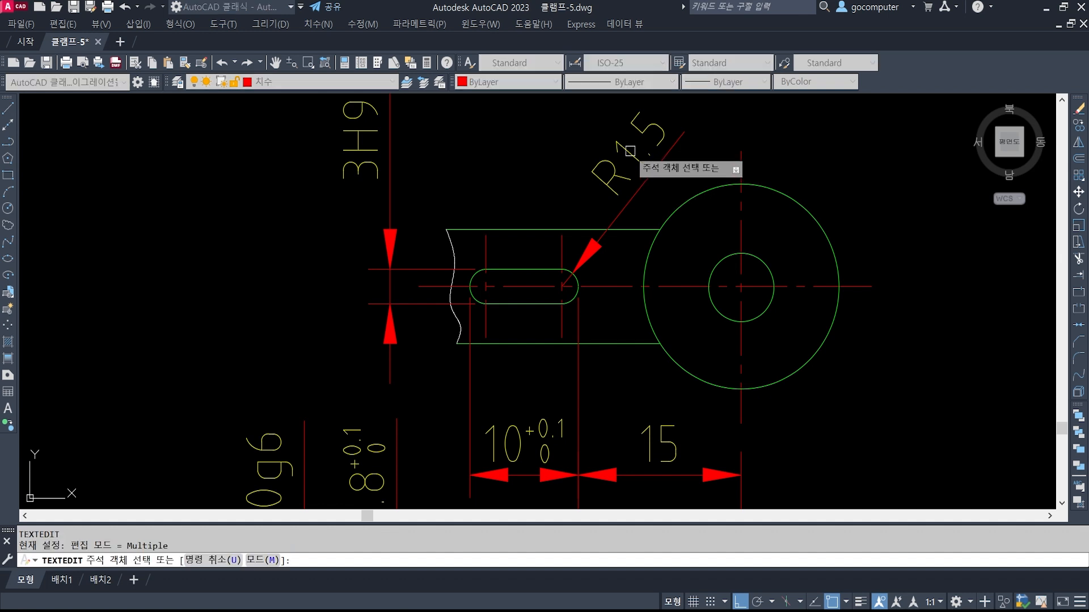
pyautogui.click(630, 150)
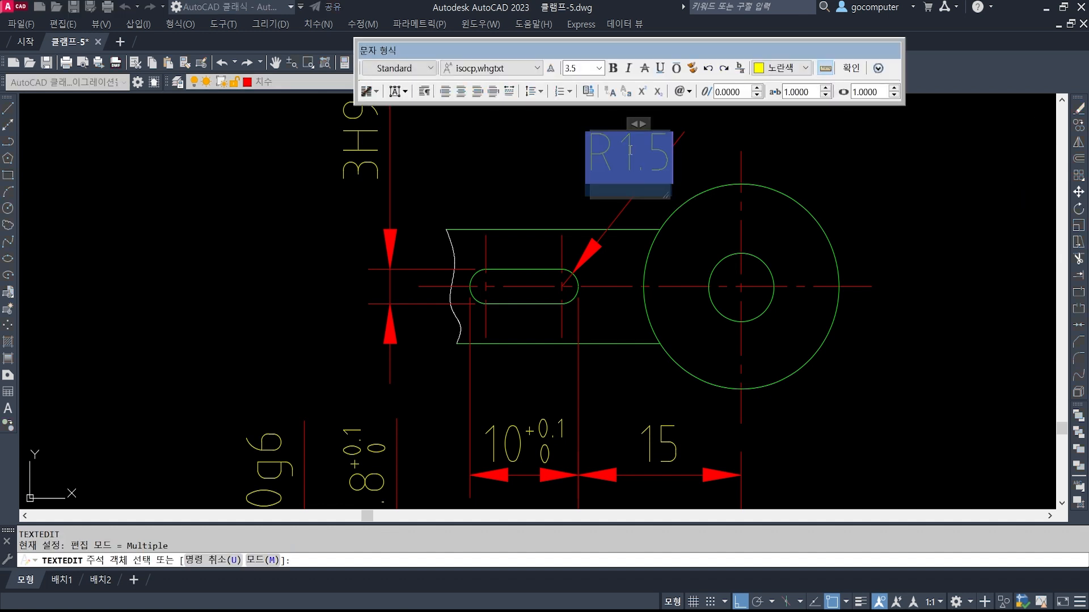
pyautogui.write('(R)')
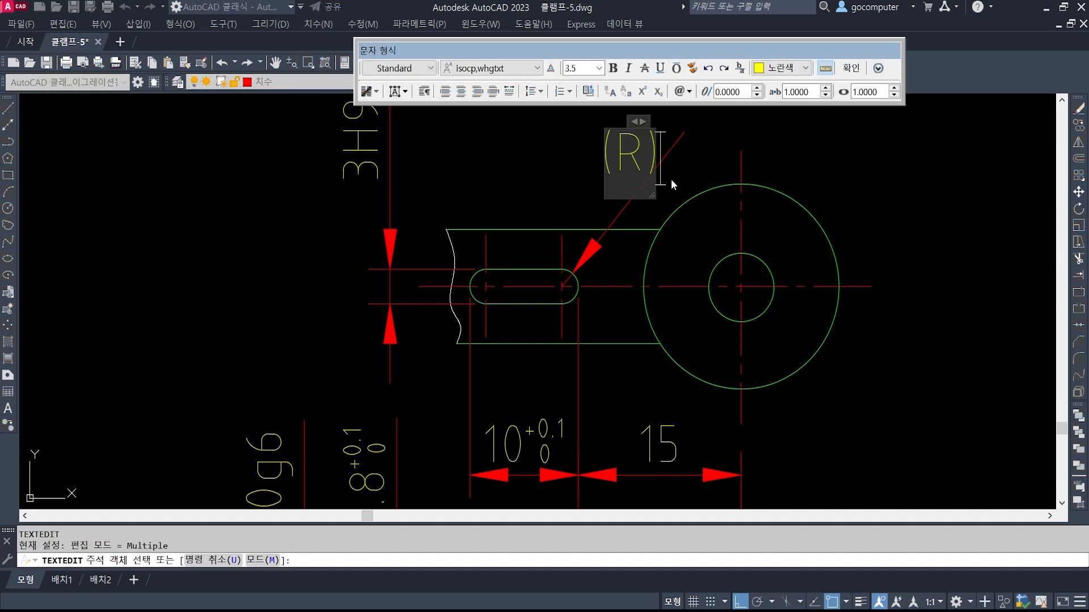
pyautogui.click(468, 170)
pyautogui.press('Escape')
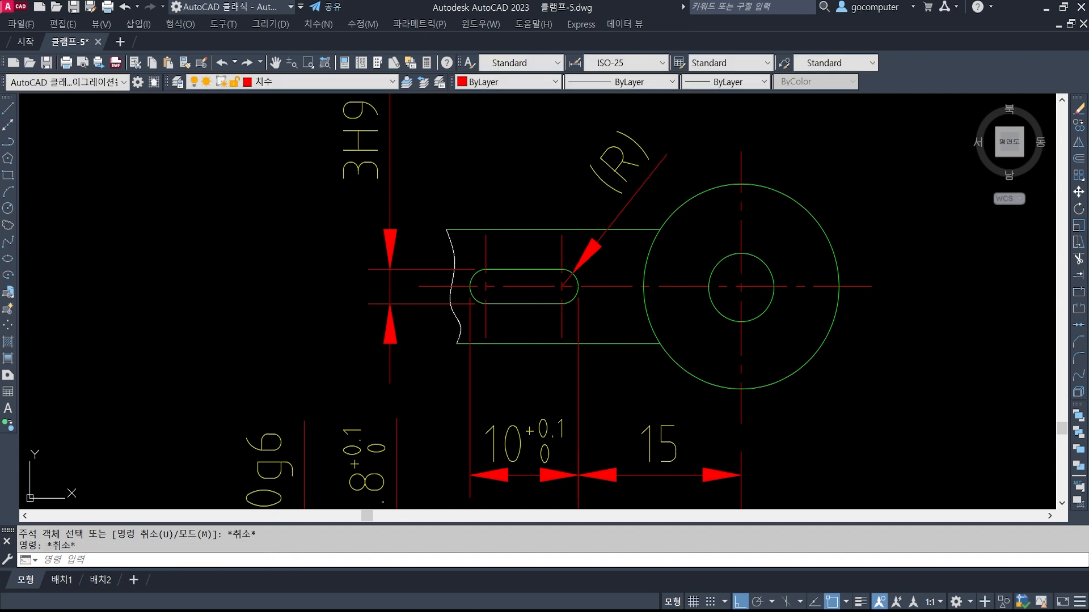
pyautogui.press('Escape')
# Turn off the forced dimension line of the (R) radius dimension and close its properties.
pyautogui.scroll(4, 564, 281)
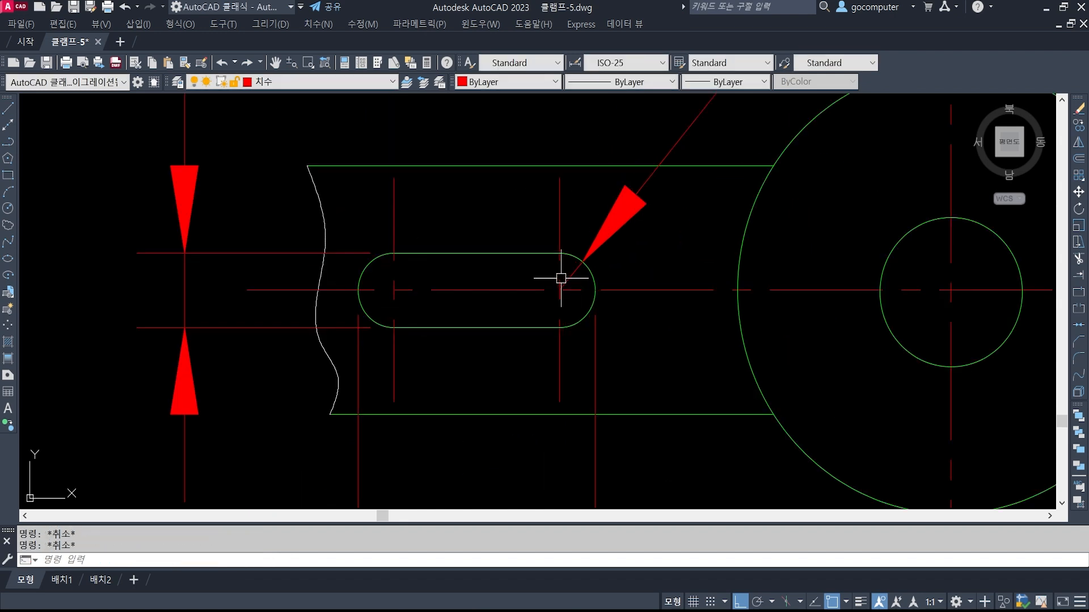
pyautogui.click(615, 233)
pyautogui.scroll(-4, 700, 279)
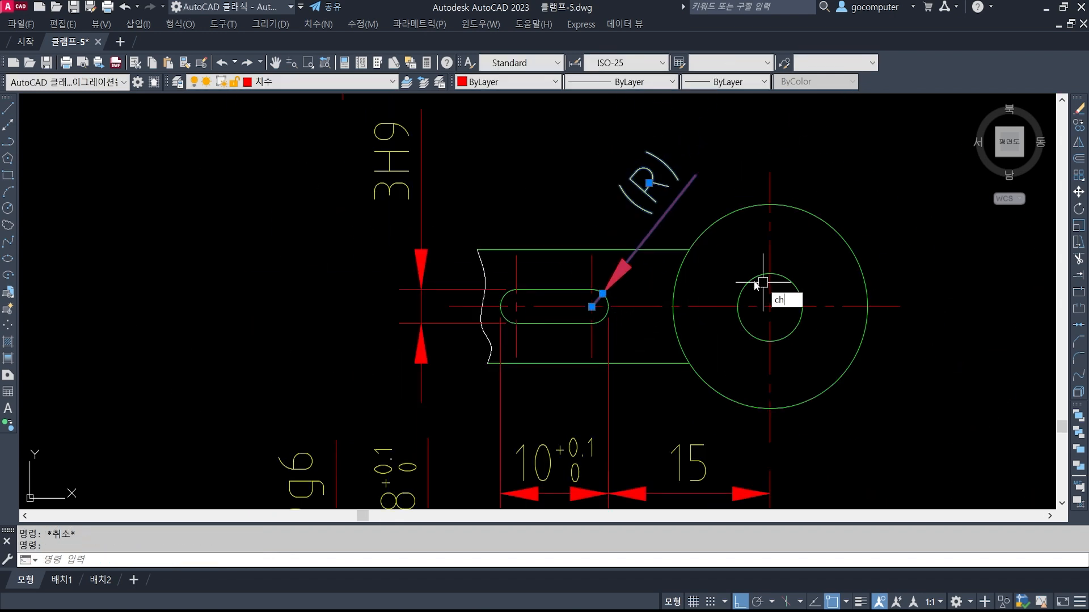
pyautogui.press('Return')
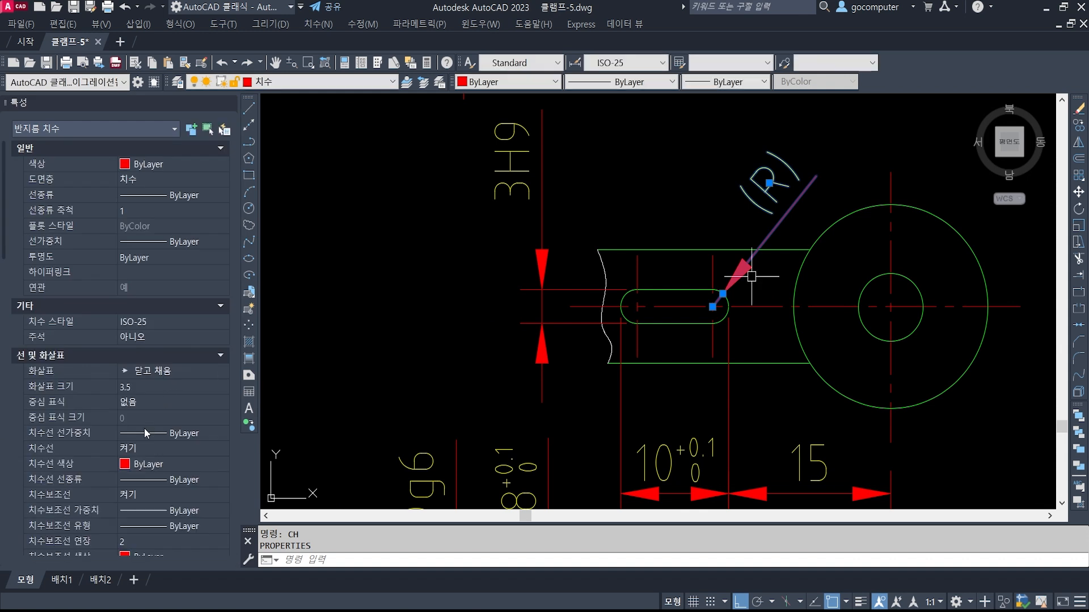
pyautogui.scroll(-8, 136, 397)
pyautogui.click(151, 431)
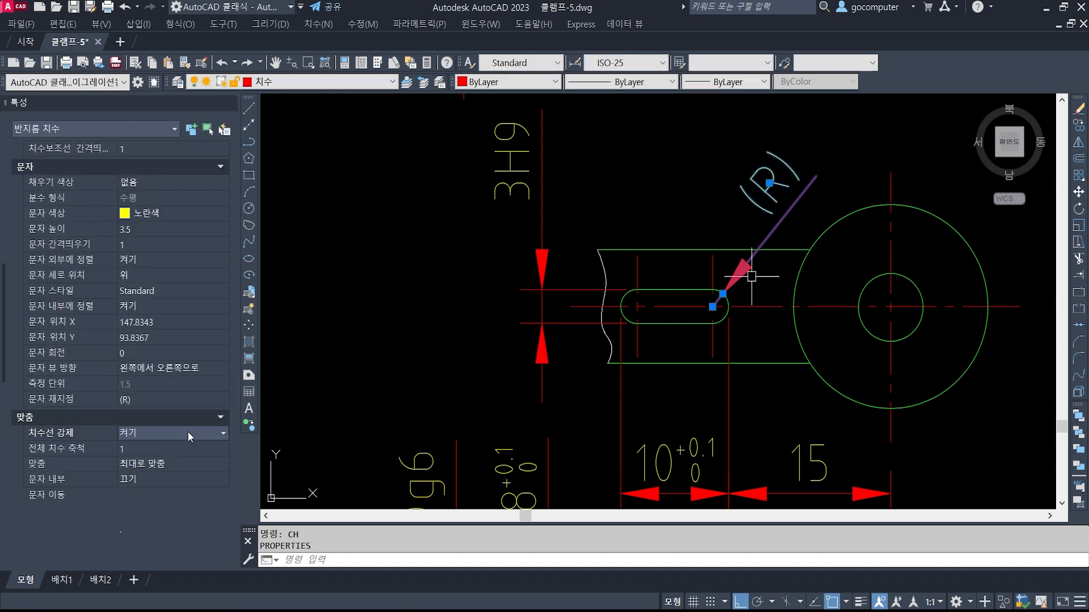
pyautogui.click(157, 457)
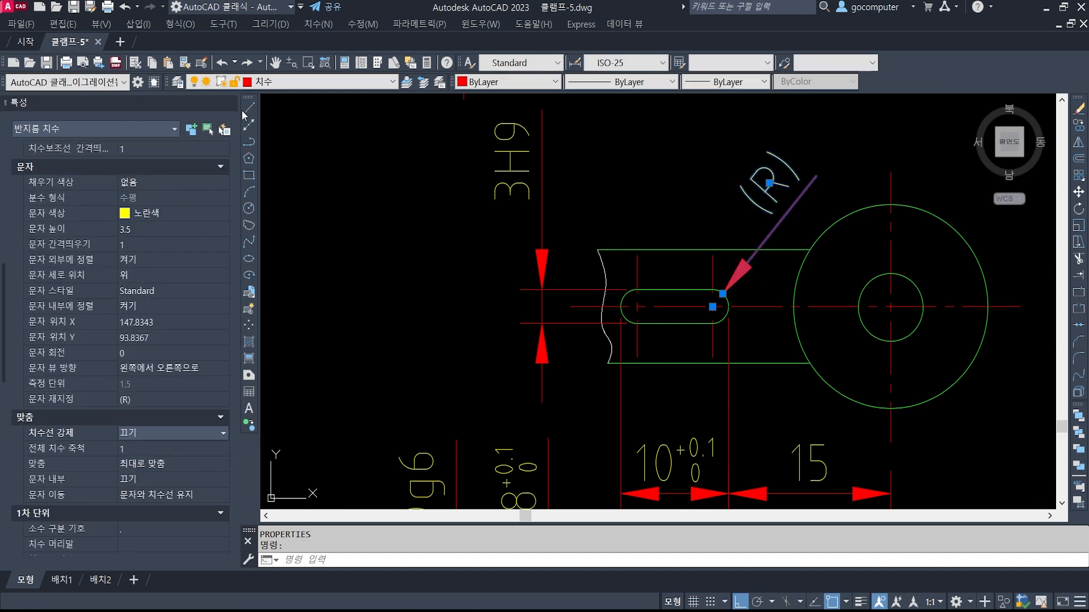
pyautogui.click(230, 105)
pyautogui.press('Escape')
pyautogui.press('Escape')
# Review the dimensions on the clamp shaft's top and front views, including the fits, diameters, lengths and key slot tolerances.
pyautogui.scroll(-3, 574, 319)
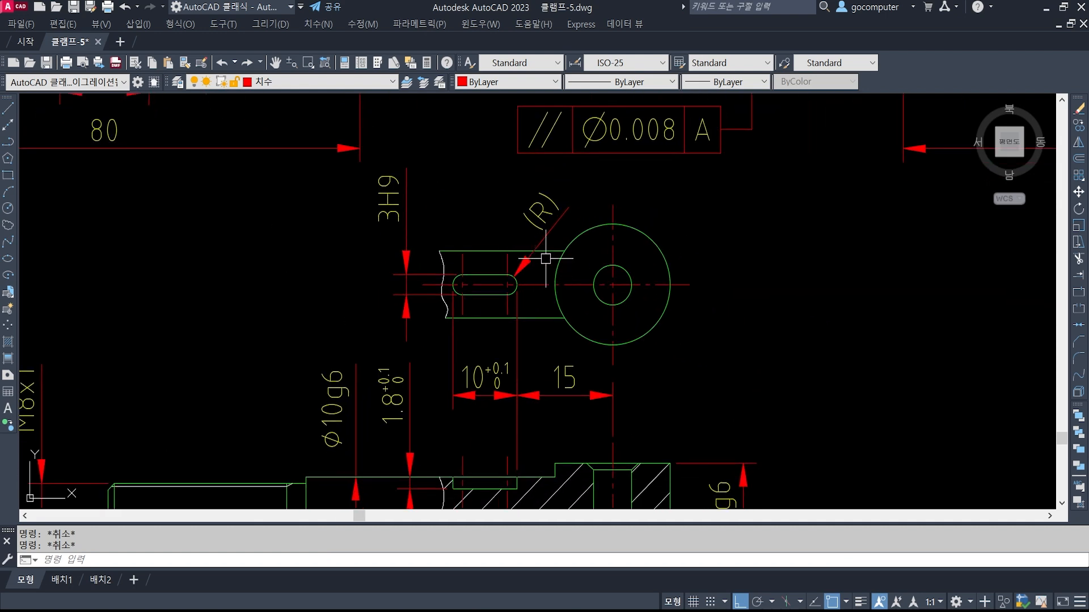
pyautogui.scroll(-3, 536, 283)
pyautogui.moveTo(684, 402); pyautogui.dragTo(683, 298, button='middle')
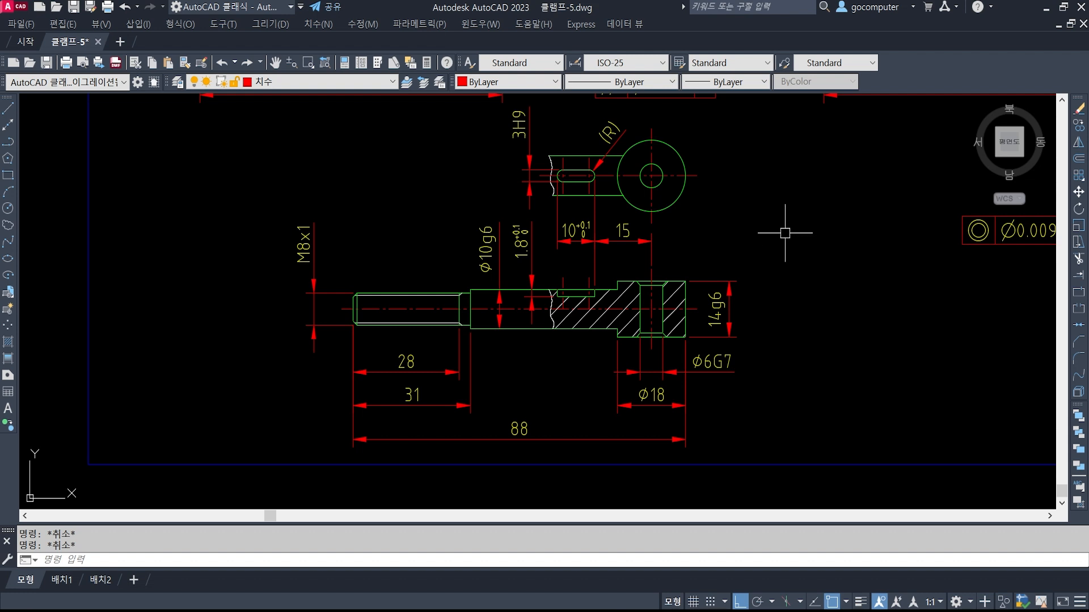
pyautogui.moveTo(714, 270); pyautogui.dragTo(698, 360, button='middle')
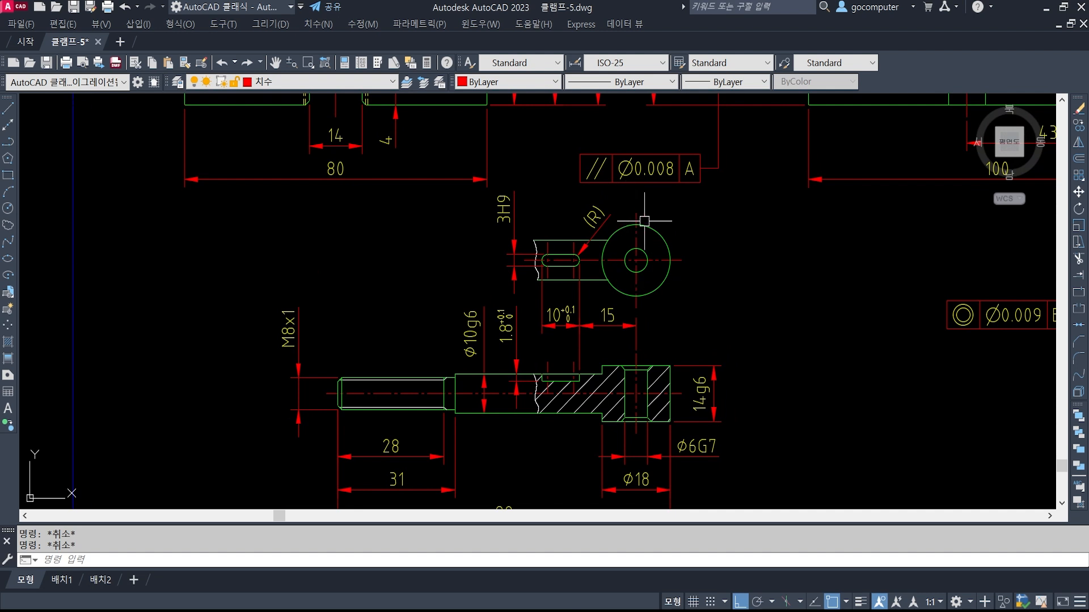
pyautogui.scroll(2, 642, 259)
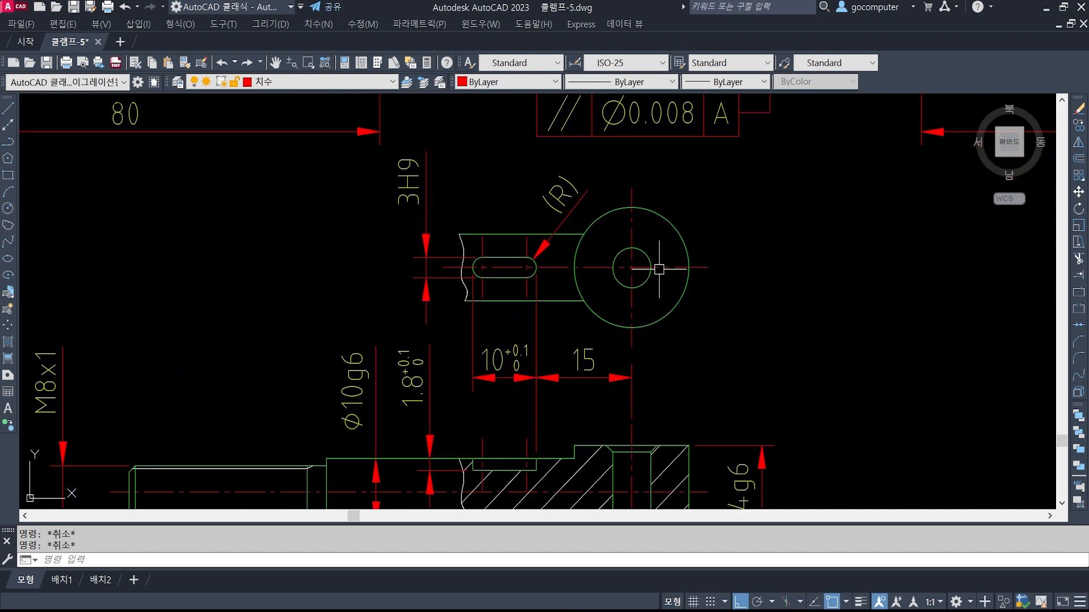
pyautogui.moveTo(729, 440); pyautogui.dragTo(727, 344, button='middle')
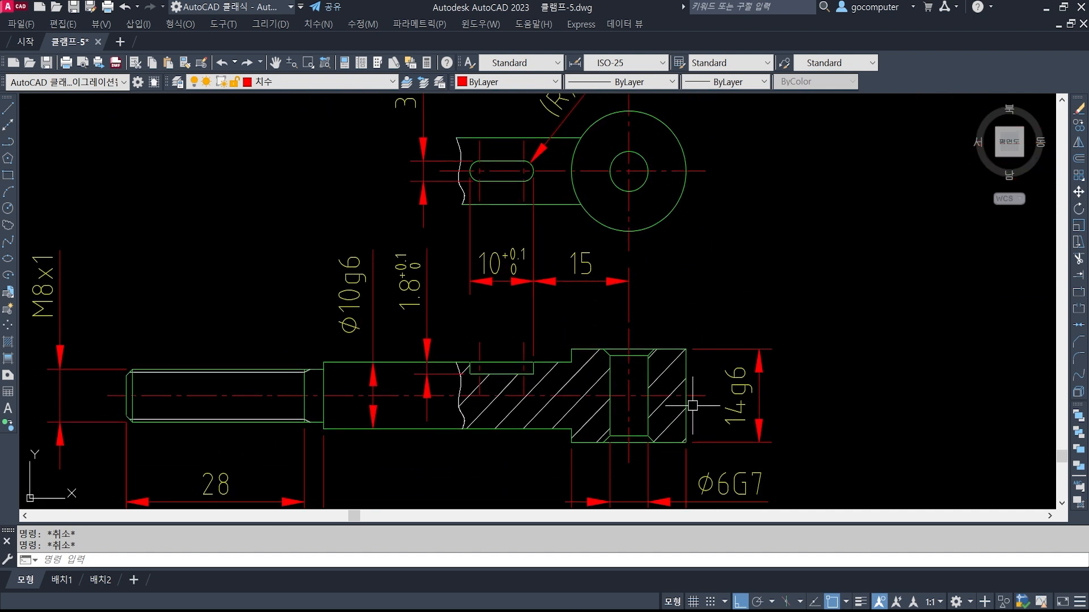
pyautogui.moveTo(655, 427); pyautogui.dragTo(659, 346, button='middle')
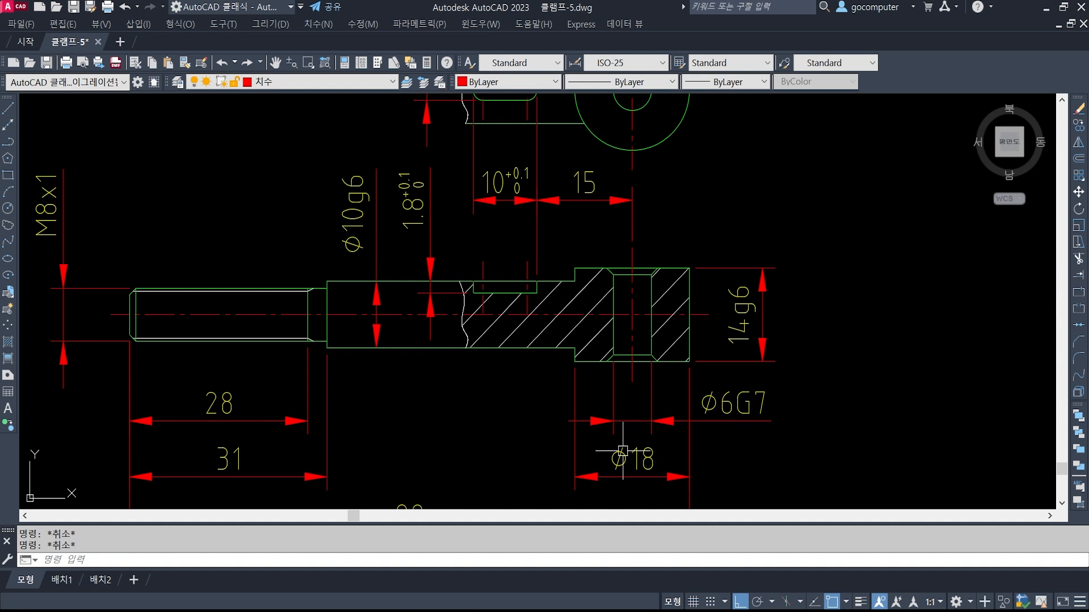
pyautogui.click(637, 467)
pyautogui.click(760, 420)
pyautogui.press('Escape')
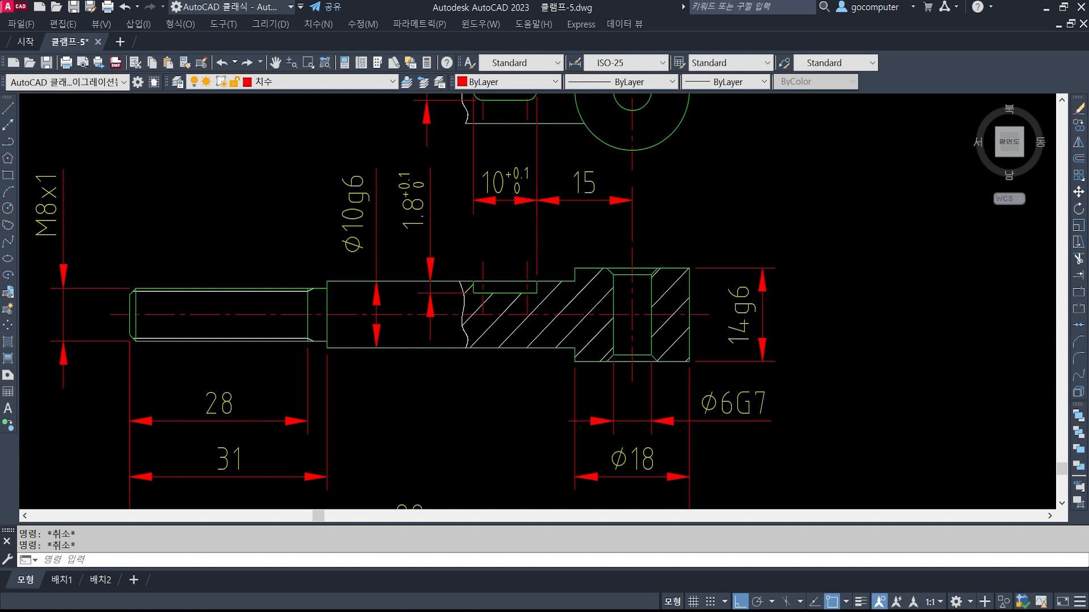
pyautogui.scroll(-3, 723, 470)
pyautogui.moveTo(700, 251); pyautogui.dragTo(738, 351, button='middle')
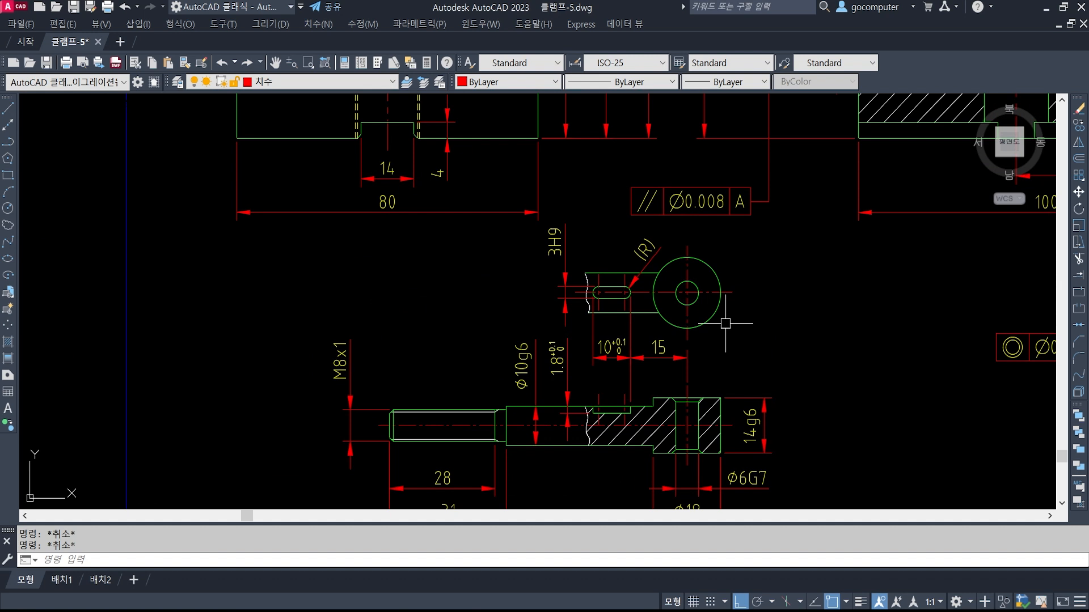
pyautogui.moveTo(779, 330); pyautogui.dragTo(749, 237, button='middle')
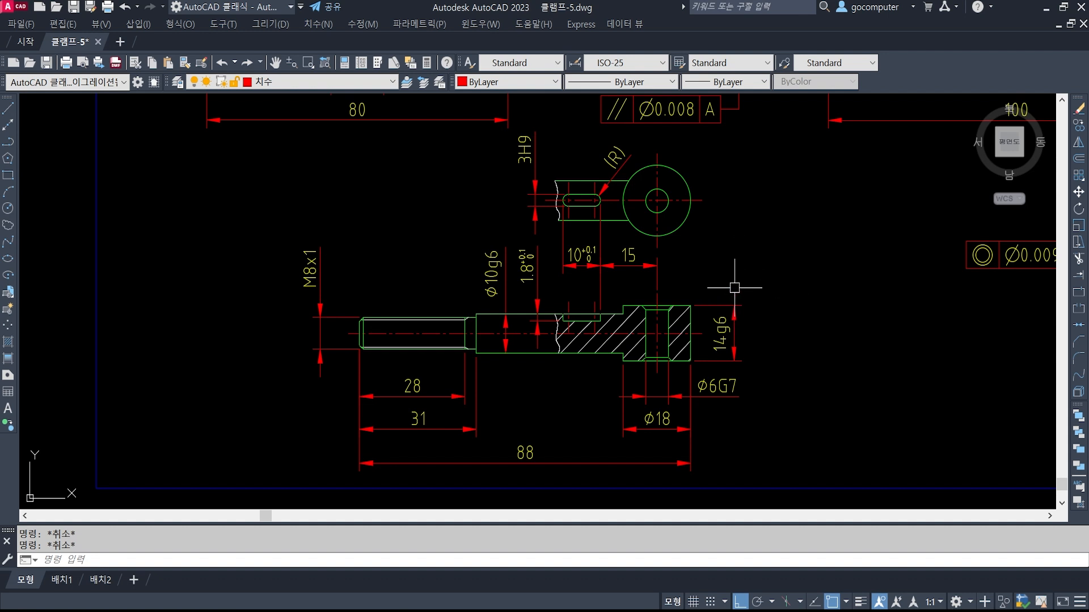
# Copy the triangle and tail of the sideways y surface-finish symbol, without its letter, to the center of the shaft's threaded end face.
pyautogui.moveTo(402, 347); pyautogui.dragTo(571, 304, button='middle')
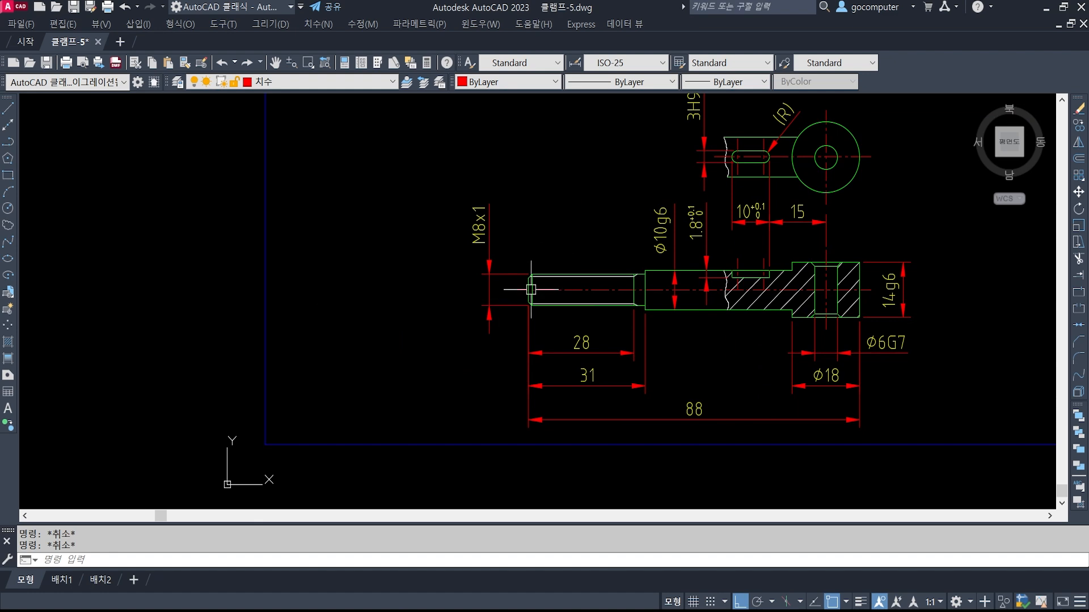
pyautogui.press('Return')
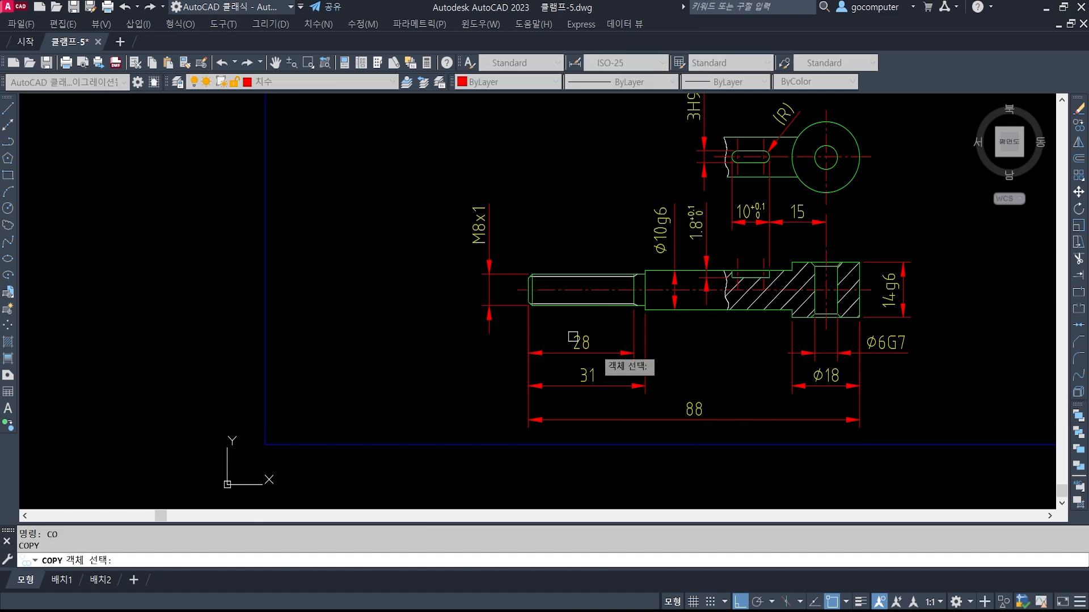
pyautogui.scroll(-3, 369, 199)
pyautogui.moveTo(369, 199); pyautogui.dragTo(474, 360, button='middle')
pyautogui.scroll(5, 444, 221)
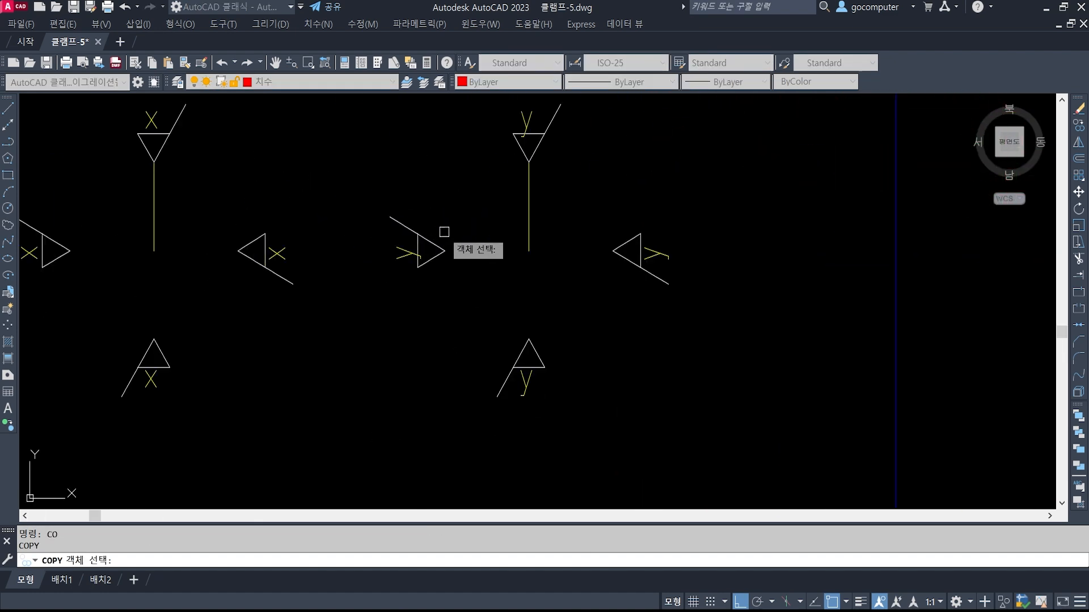
pyautogui.click(470, 304)
pyautogui.click(401, 219)
pyautogui.click(404, 231)
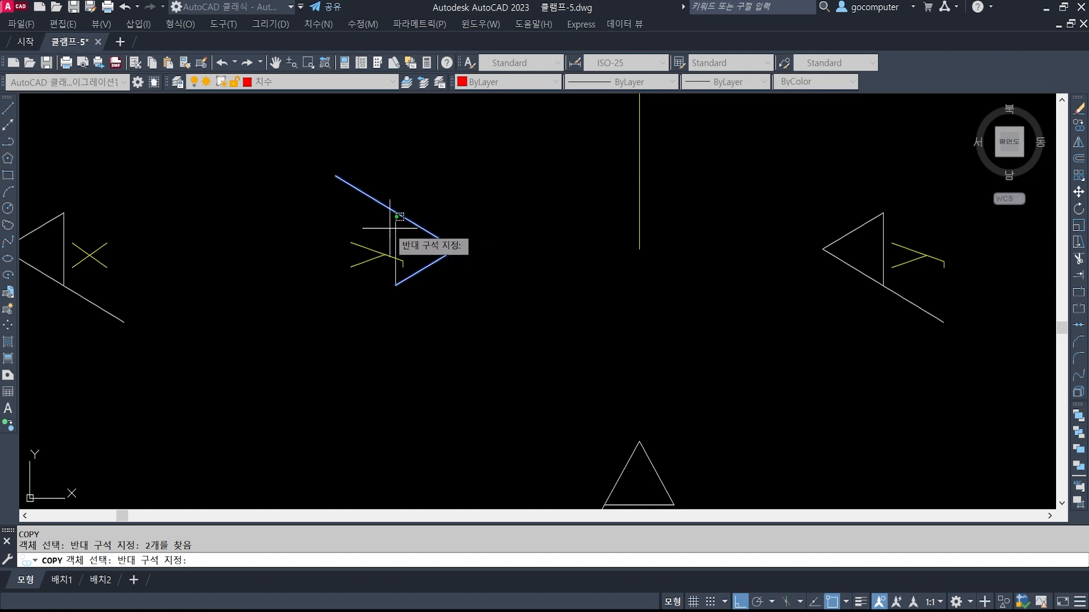
pyautogui.click(398, 235)
pyautogui.press('Return')
pyautogui.click(457, 246)
pyautogui.scroll(-3, 448, 244)
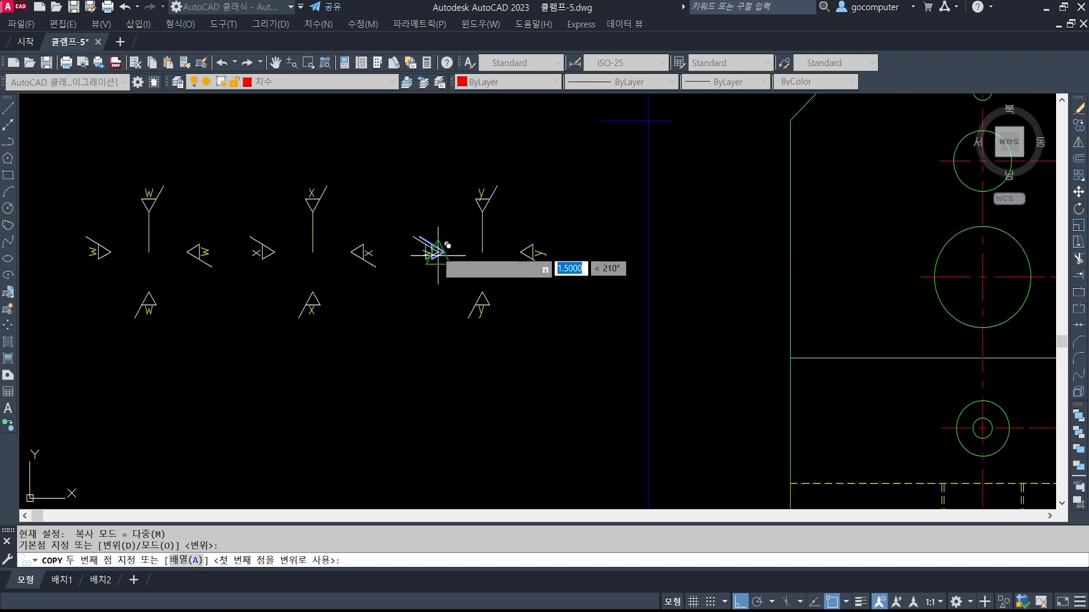
pyautogui.scroll(-3, 425, 238)
pyautogui.scroll(5, 637, 348)
pyautogui.scroll(-2, 697, 256)
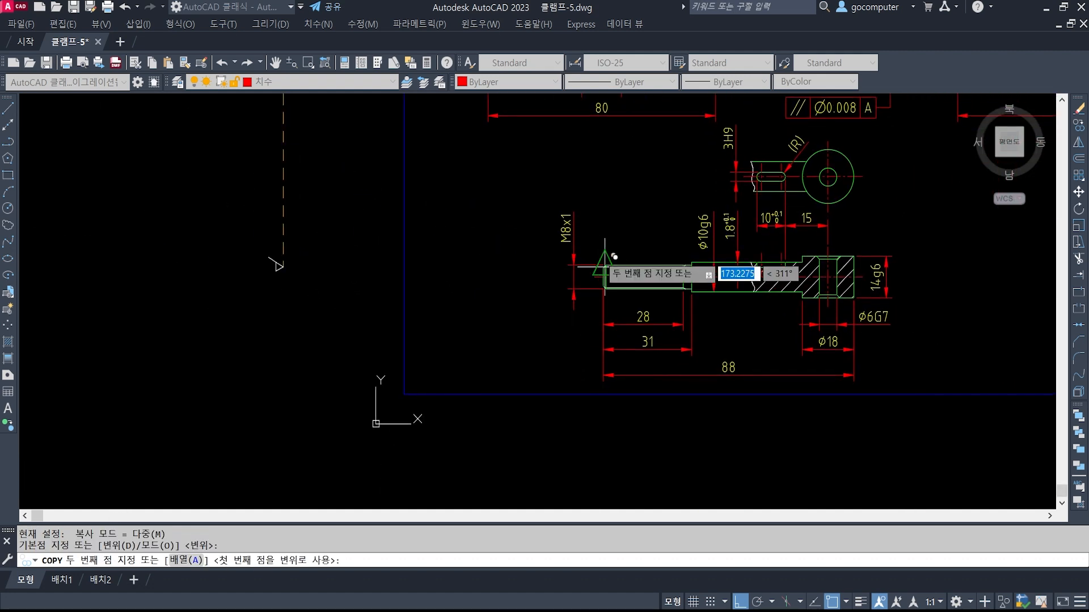
pyautogui.scroll(8, 604, 276)
pyautogui.click(558, 273)
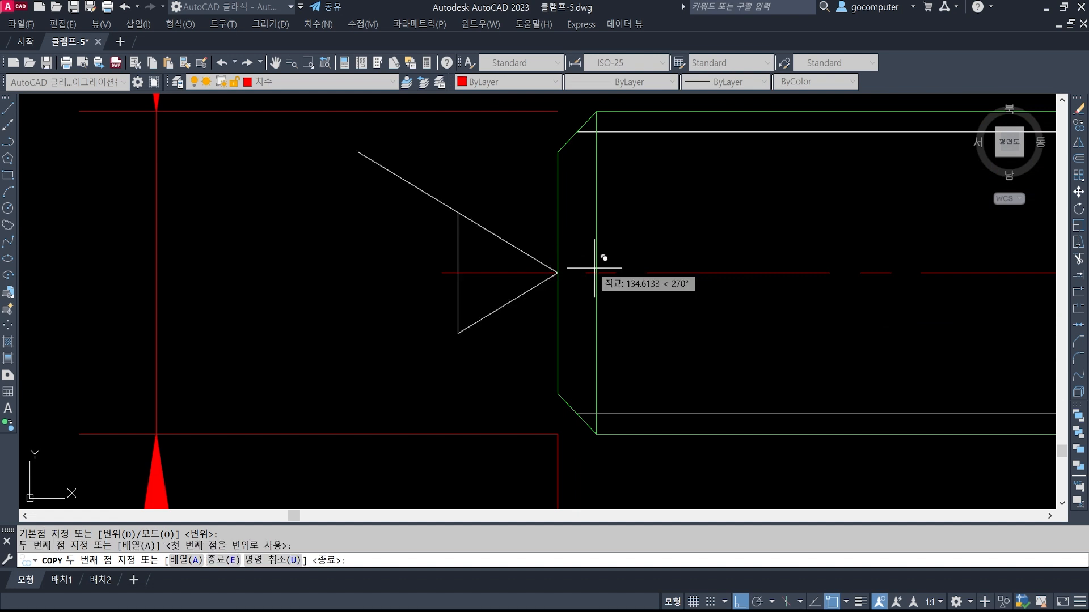
pyautogui.press('Return')
# Trim the copied symbol's overhanging tail and erase its vertical line, leaving an open V center-hole mark on the threaded end.
pyautogui.write('tr')
pyautogui.press('Return')
pyautogui.click(479, 240)
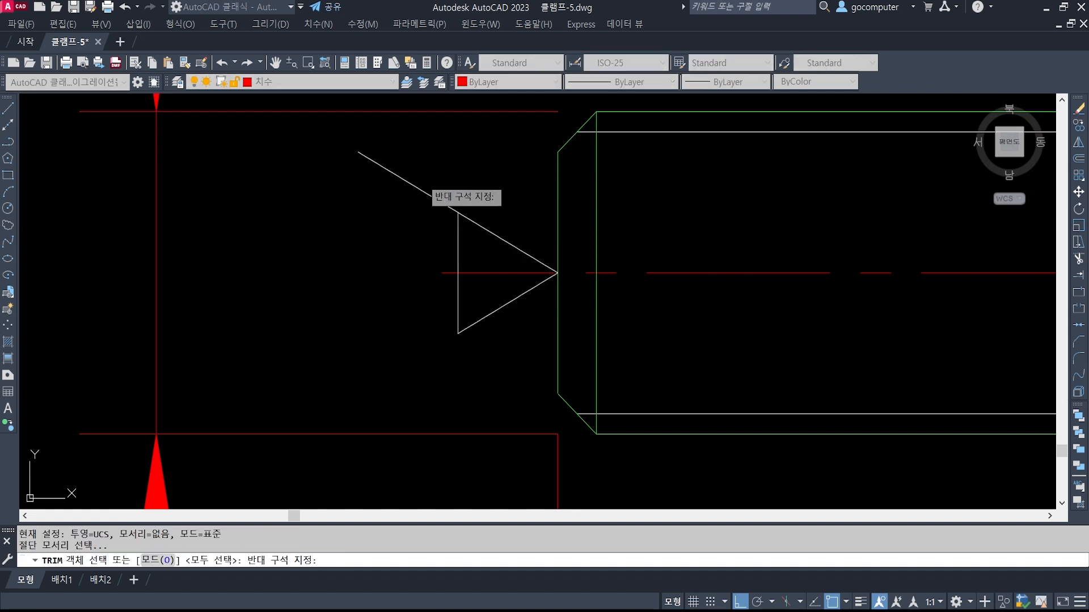
pyautogui.click(421, 180)
pyautogui.press('Return')
pyautogui.click(435, 198)
pyautogui.press('Return')
pyautogui.write('e')
pyautogui.press('Return')
pyautogui.click(486, 260)
pyautogui.press('Return')
pyautogui.scroll(-5, 454, 260)
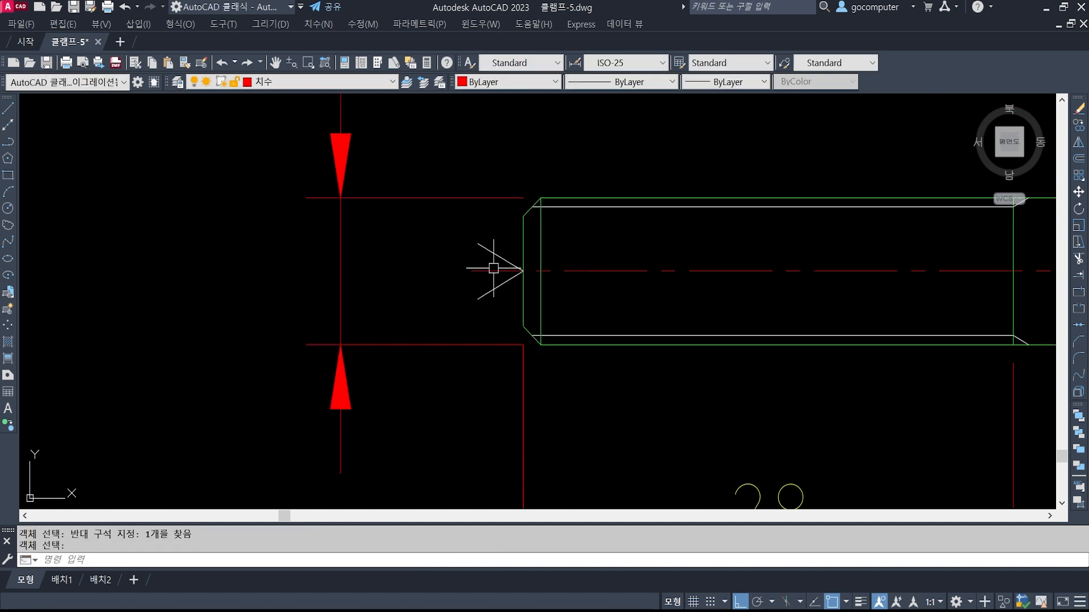
pyautogui.scroll(1, 524, 272)
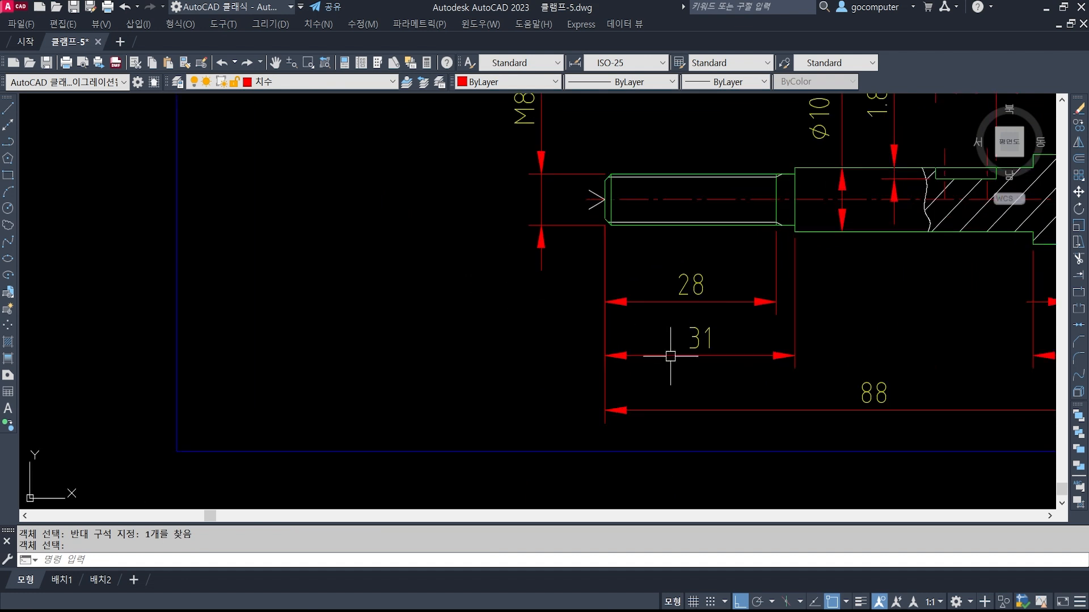
# Draw a leader from the center-hole mark: a slanted segment about 25 mm long down-left, ending in a long horizontal shoulder to the left.
pyautogui.click(740, 602)
pyautogui.write('l')
pyautogui.press('Return')
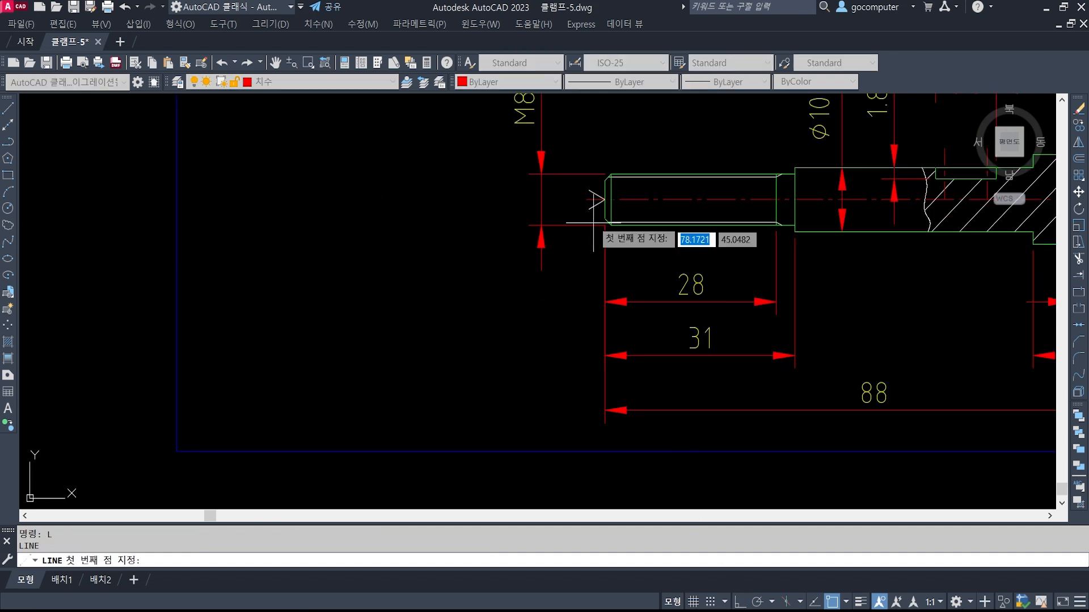
pyautogui.click(589, 207)
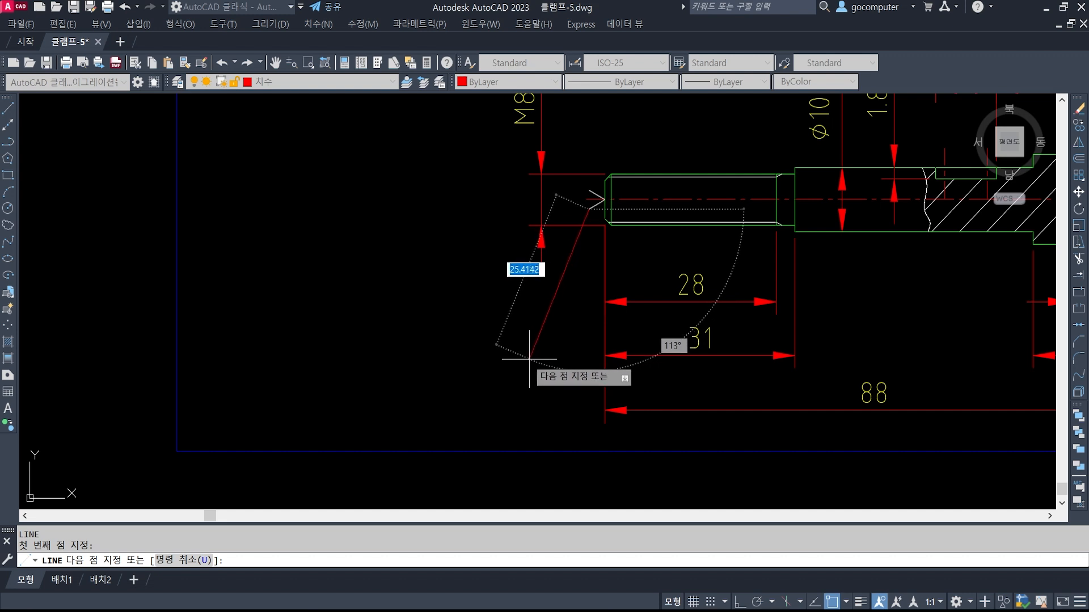
pyautogui.click(526, 359)
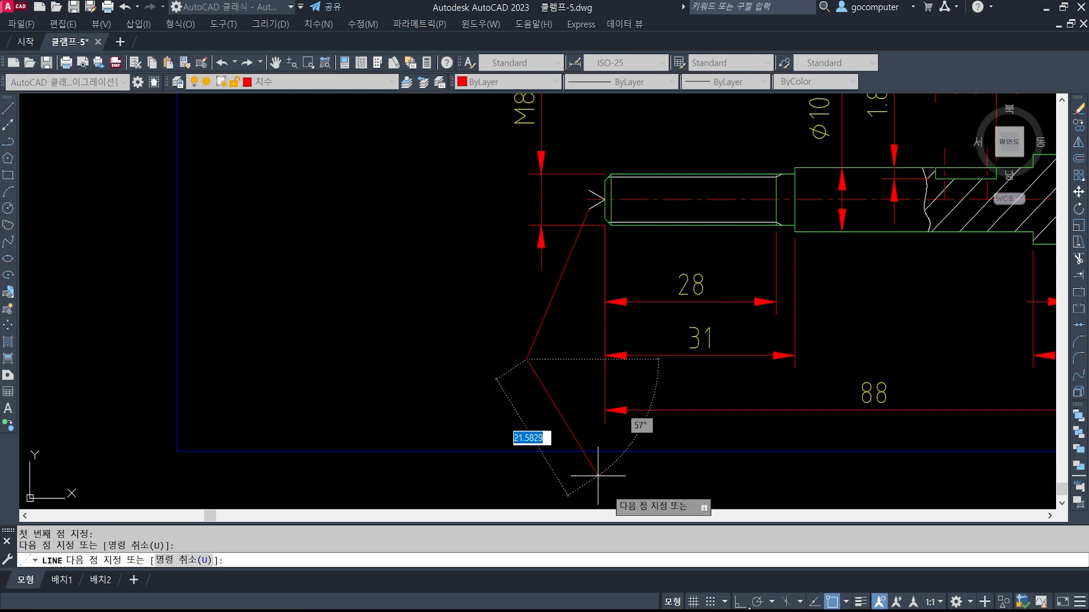
pyautogui.press('F8')
pyautogui.click(205, 359)
pyautogui.press('Escape')
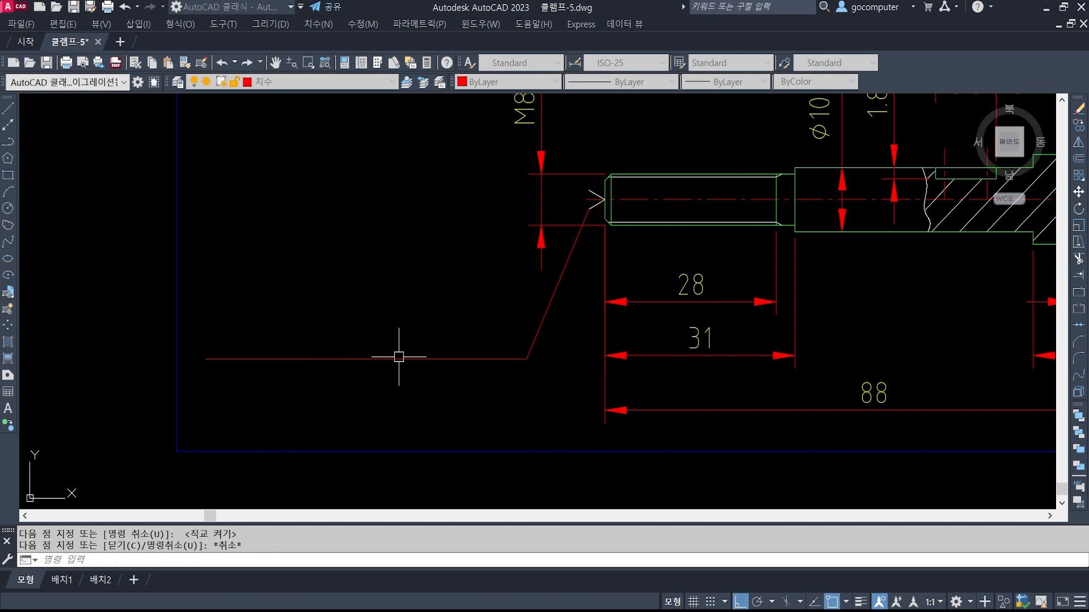
pyautogui.press('Escape')
pyautogui.press('Escape')
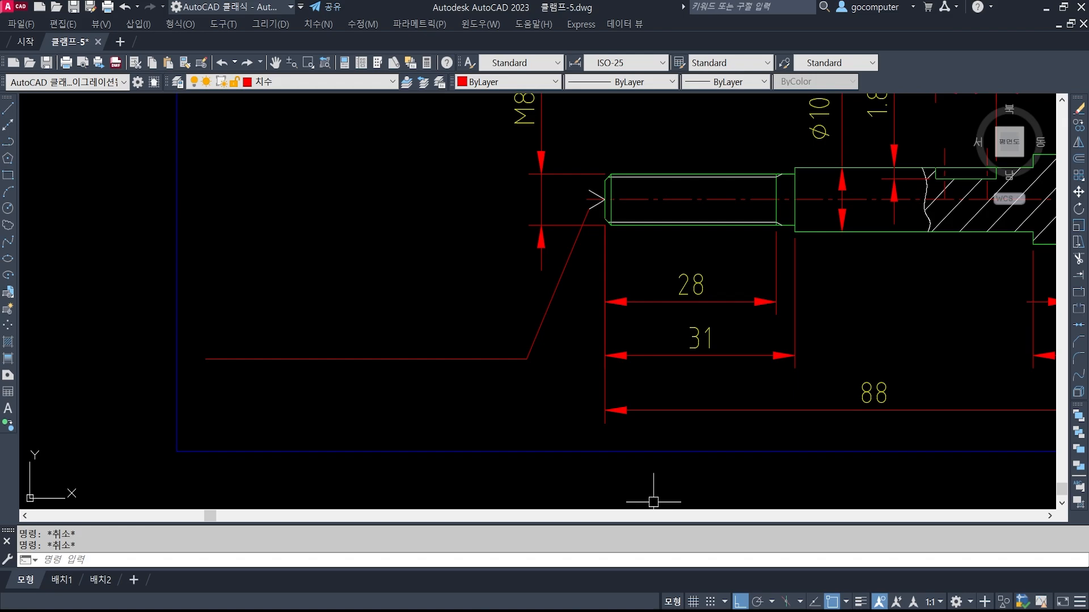
# Switch to the KS standards PDF and copy the center-hole designation example KS A ISO 6411 - B 2.5/8 from page 30.
pyautogui.hotkey('alt', 'Tab')
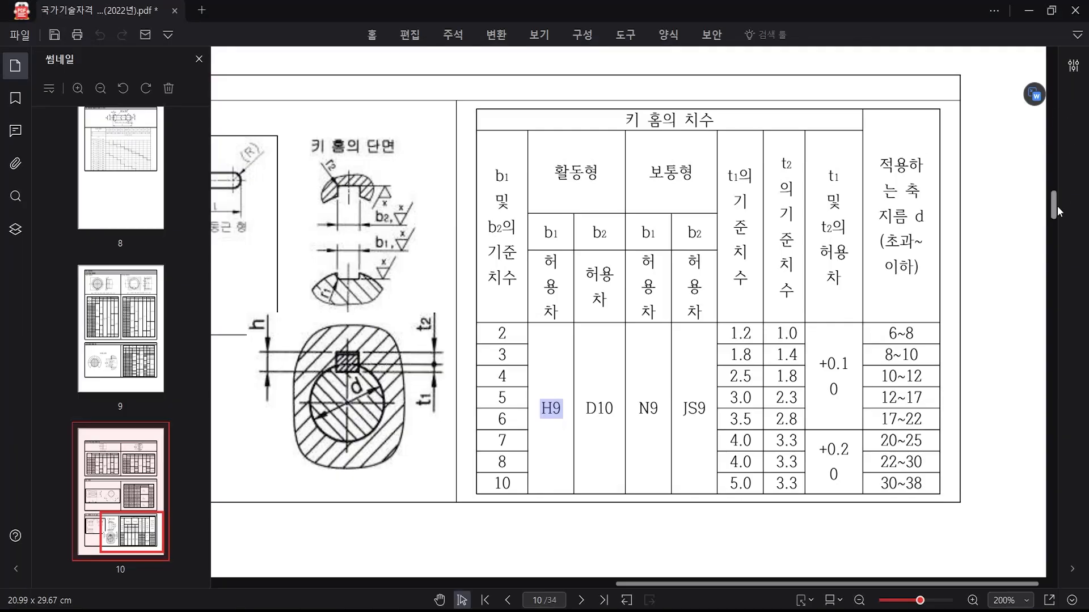
pyautogui.moveTo(1055, 205); pyautogui.dragTo(1047, 463)
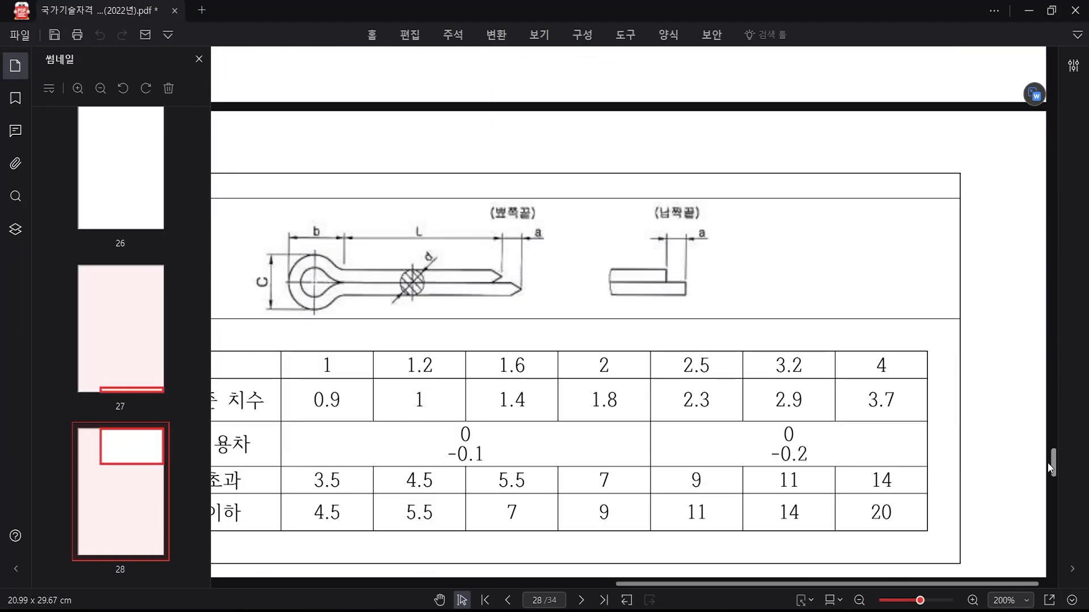
pyautogui.keyDown('ctrl'); pyautogui.scroll(-3, 642, 338); pyautogui.keyUp('ctrl')
pyautogui.scroll(-15, 648, 368)
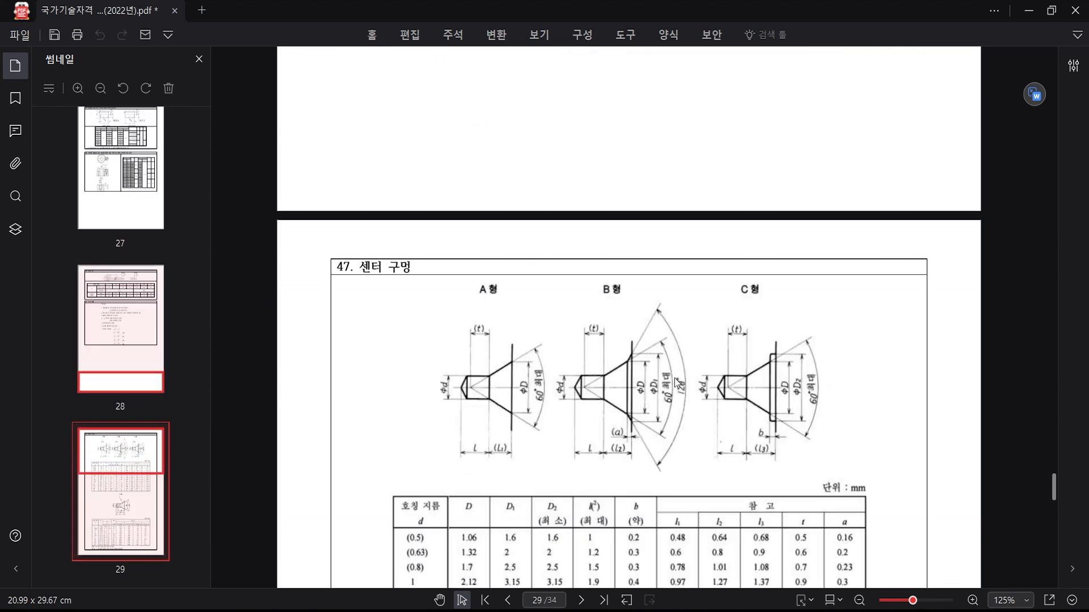
pyautogui.scroll(-20, 674, 378)
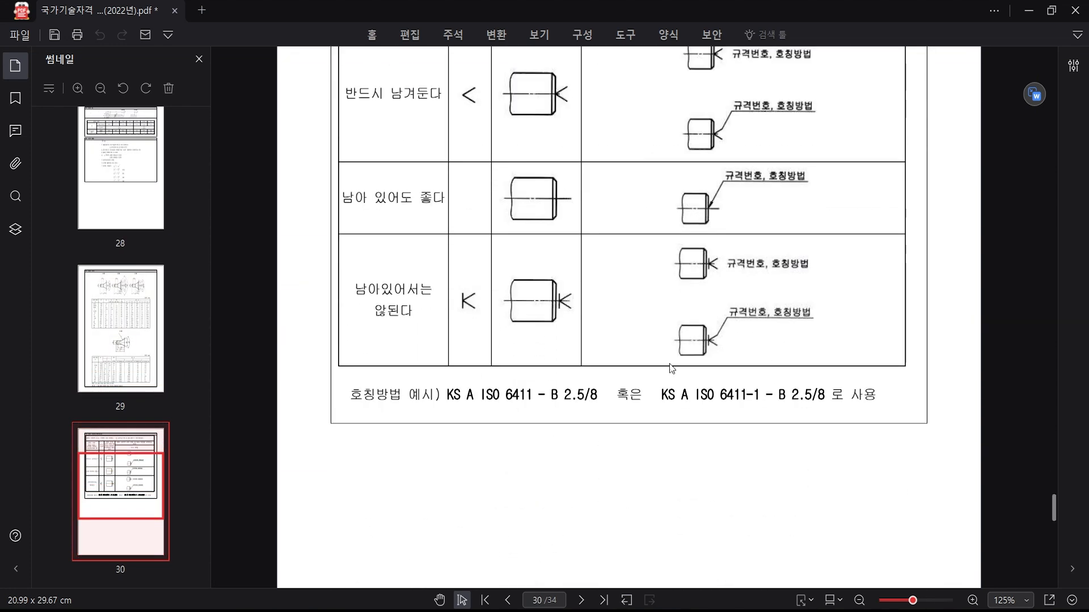
pyautogui.moveTo(449, 394); pyautogui.dragTo(598, 401)
pyautogui.hotkey('ctrl', 'c')
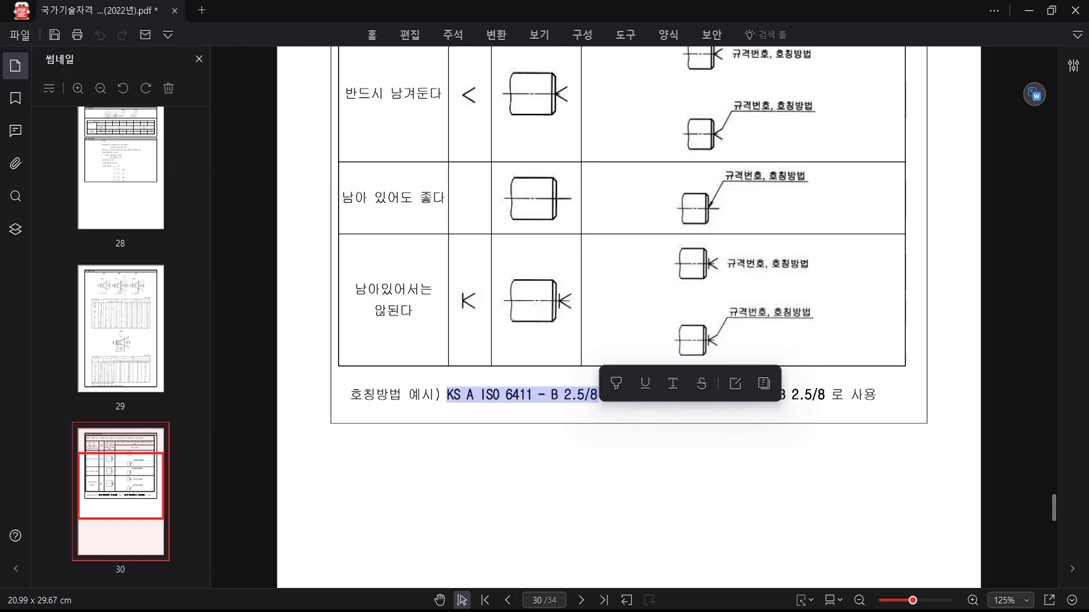
# Switch back to the AutoCAD drawing and make 문자 the current layer.
pyautogui.hotkey('alt', 'Tab')
pyautogui.write('dt')
pyautogui.press('Return')
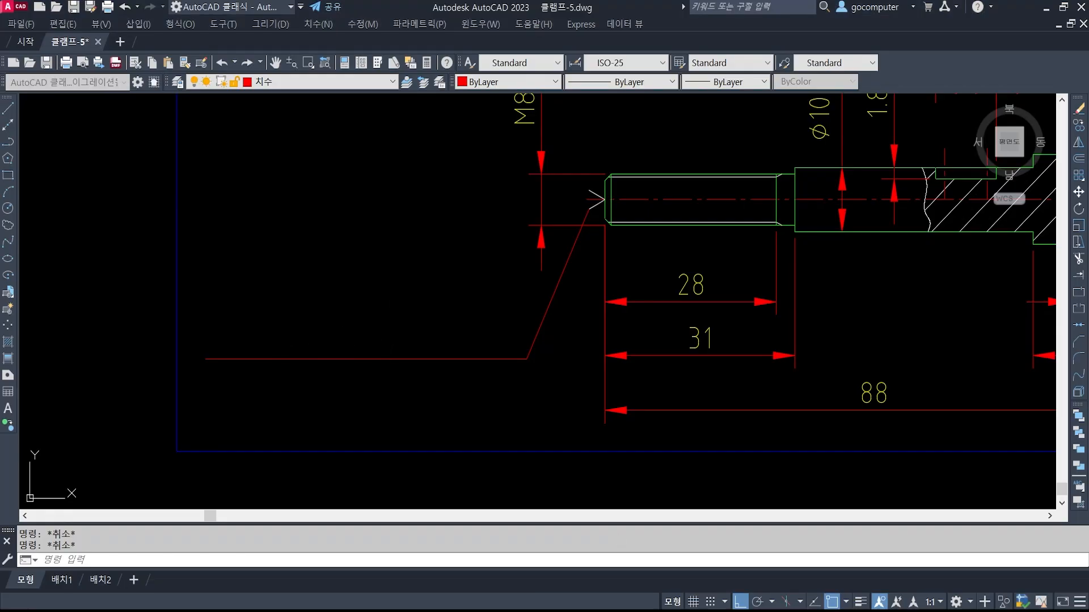
pyautogui.click(295, 81)
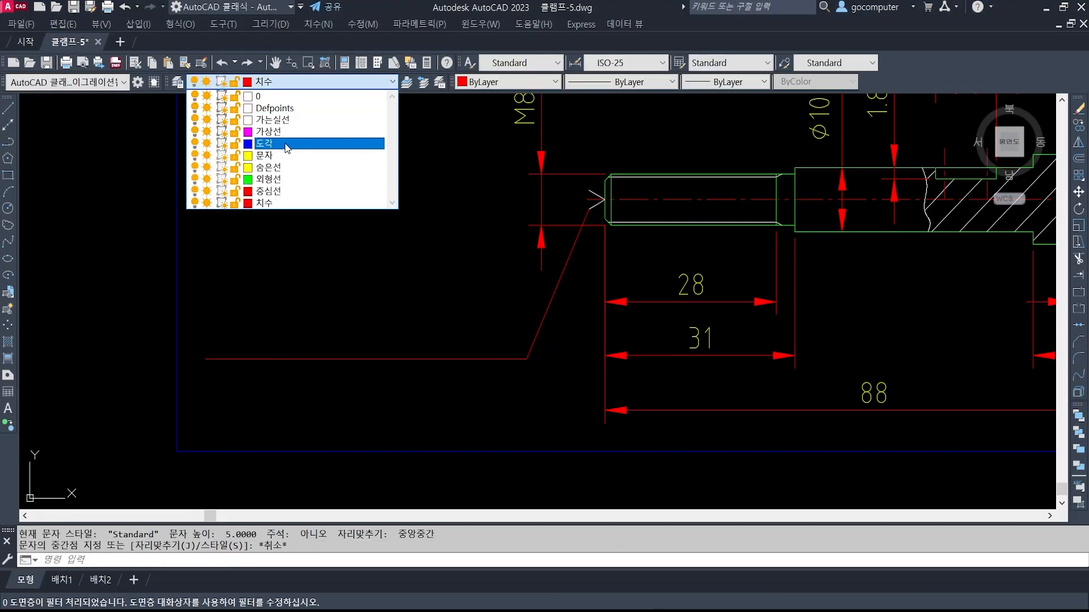
pyautogui.click(286, 156)
# Add the single-line text KS A ISO 6411 - B 2.5/8 above the leader's shoulder, 3.5 high with 0 rotation.
pyautogui.write('dt')
pyautogui.press('Return')
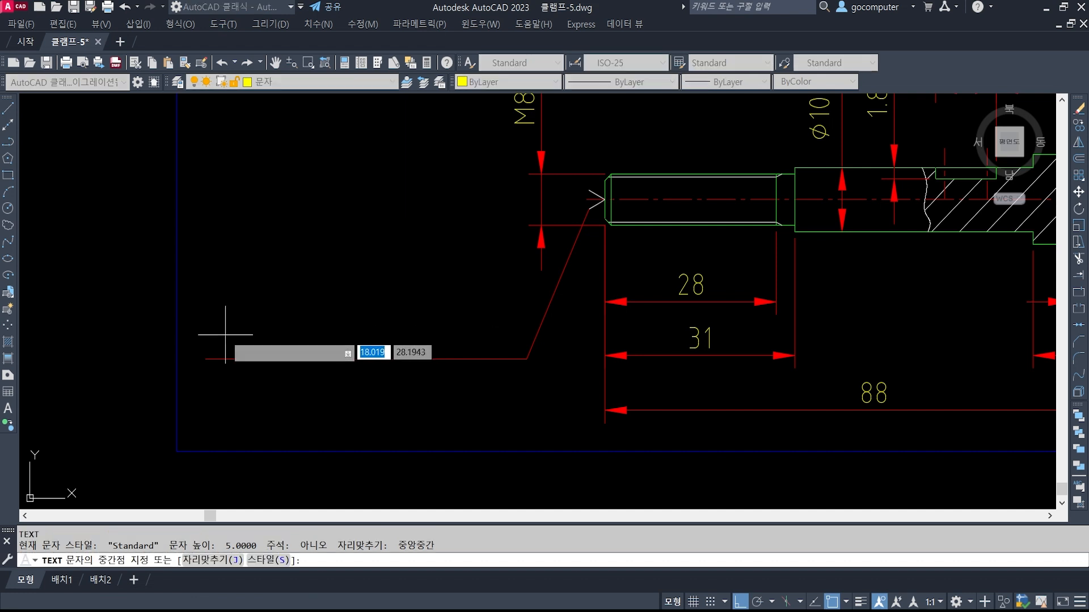
pyautogui.click(223, 340)
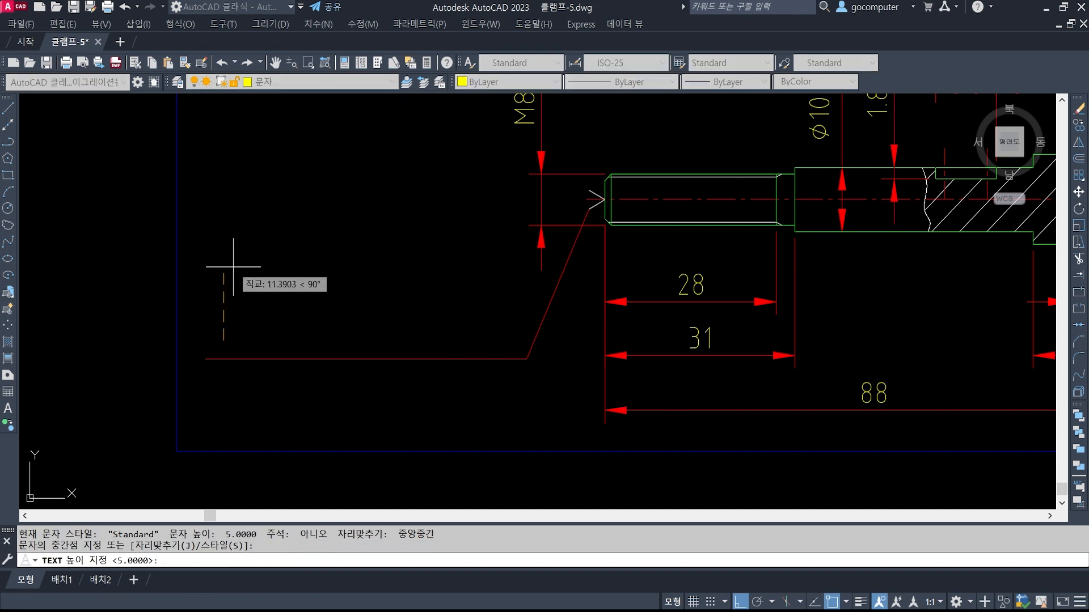
pyautogui.write('3.5')
pyautogui.press('Return')
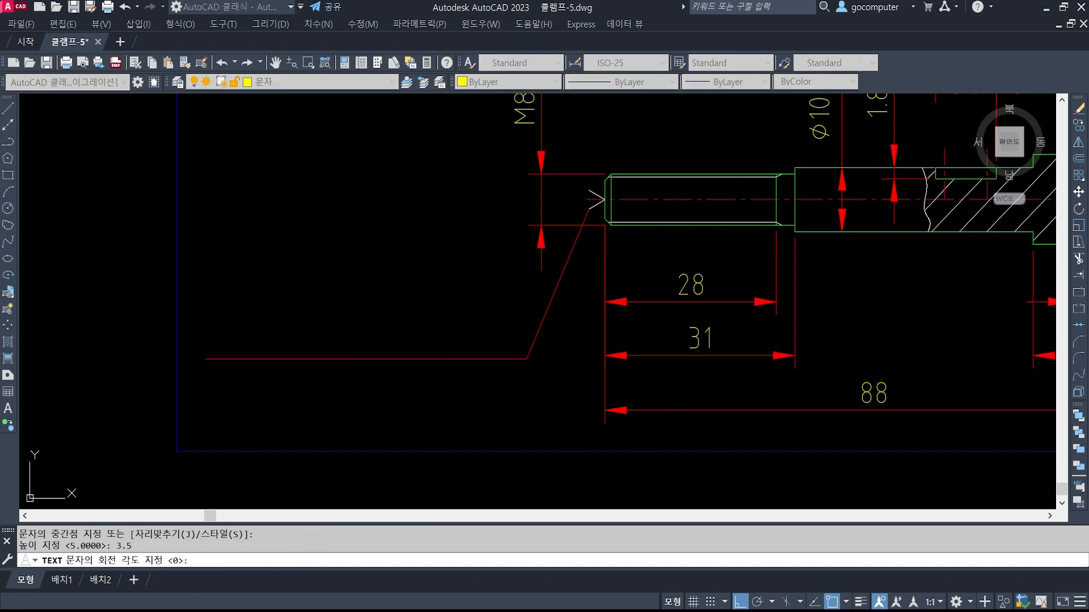
pyautogui.press('Return')
pyautogui.hotkey('ctrl', 'v')
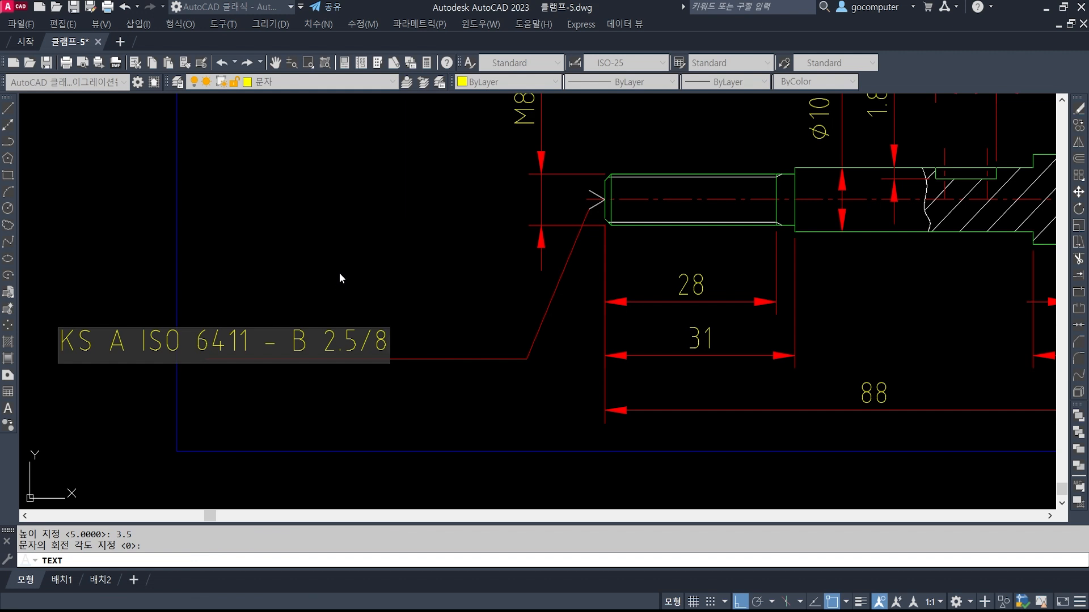
pyautogui.press('Return')
pyautogui.press('Return')
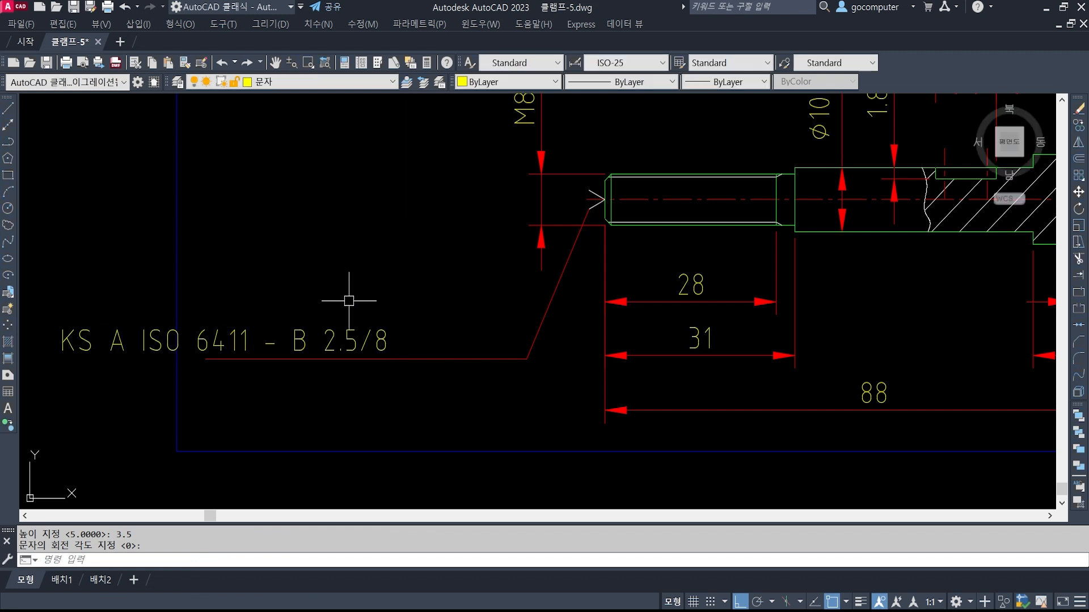
# Open the center-hole note for editing and append a comma after 2.5/8.
pyautogui.doubleClick(381, 339)
pyautogui.click(385, 342)
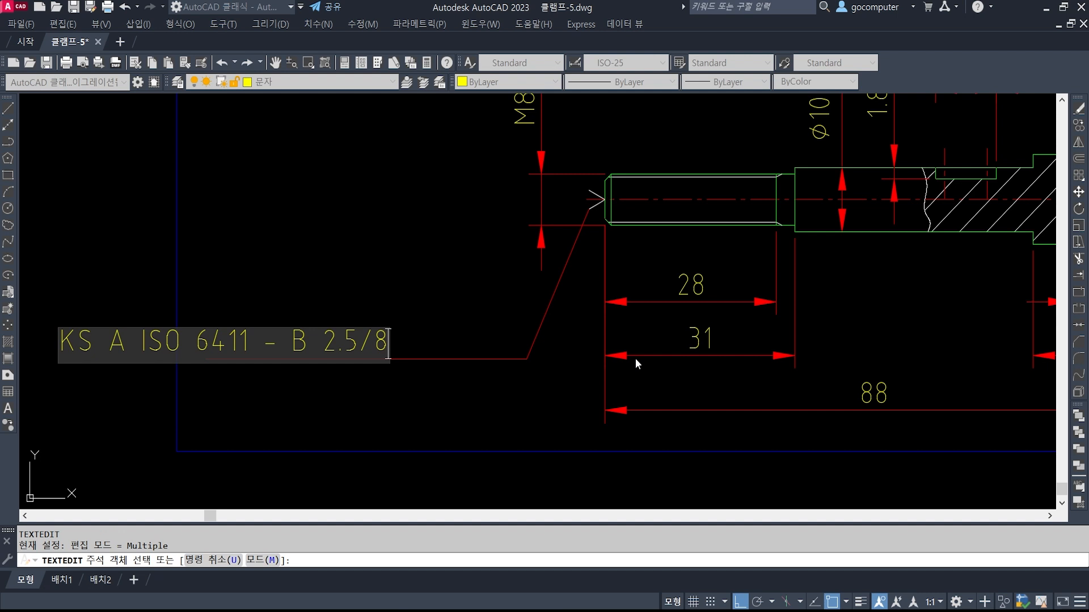
pyautogui.write(',')
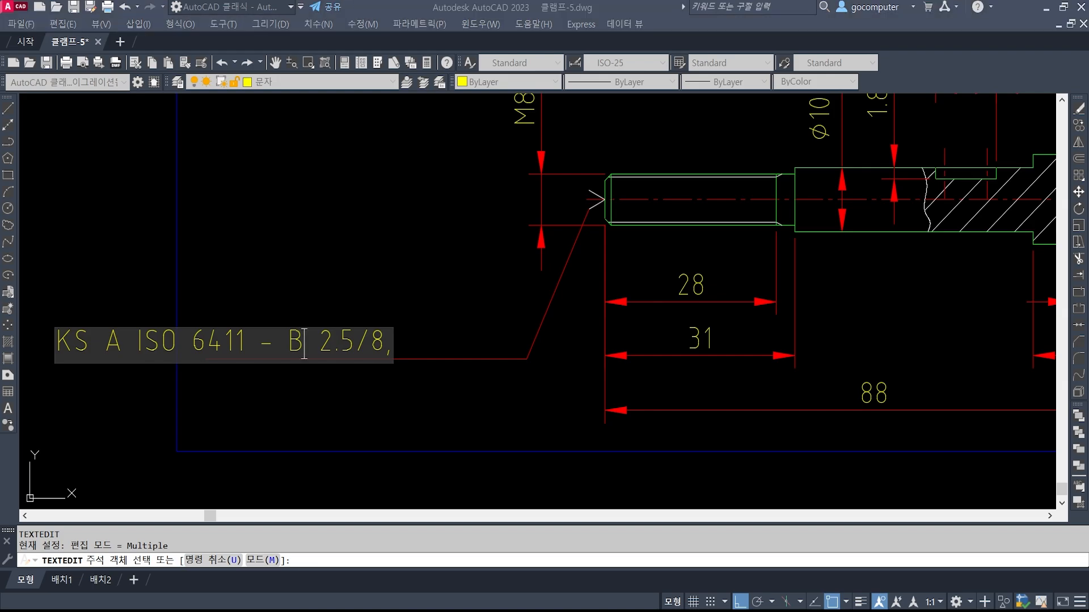
# Switch to the KS standards PDF and examine the center-hole designation example and the hole types with their size tables.
pyautogui.hotkey('alt', 'Tab')
pyautogui.scroll(10, 581, 284)
pyautogui.scroll(8, 582, 286)
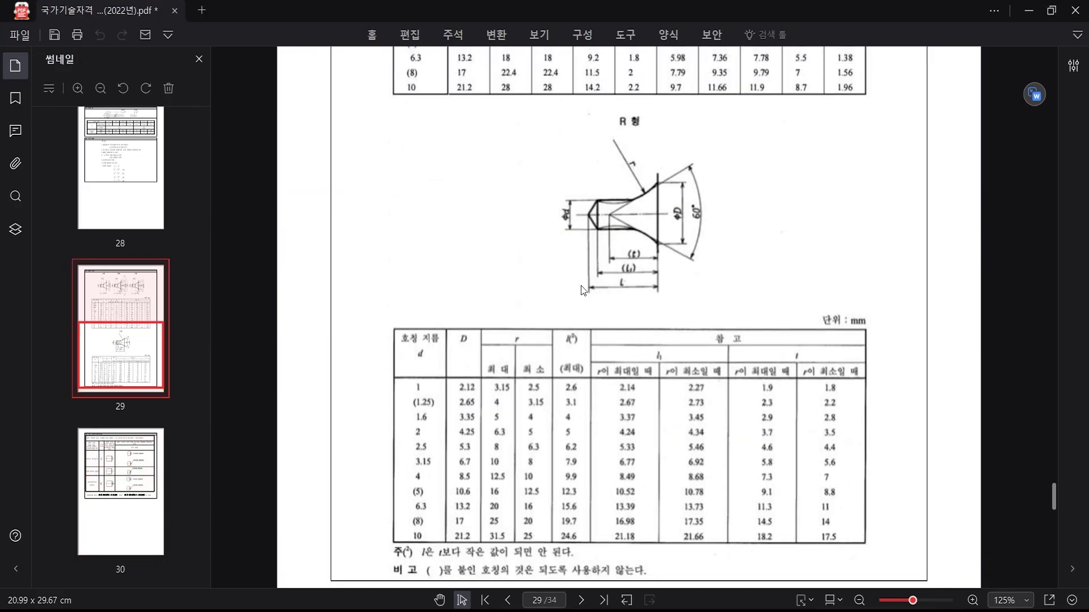
pyautogui.scroll(-20, 603, 291)
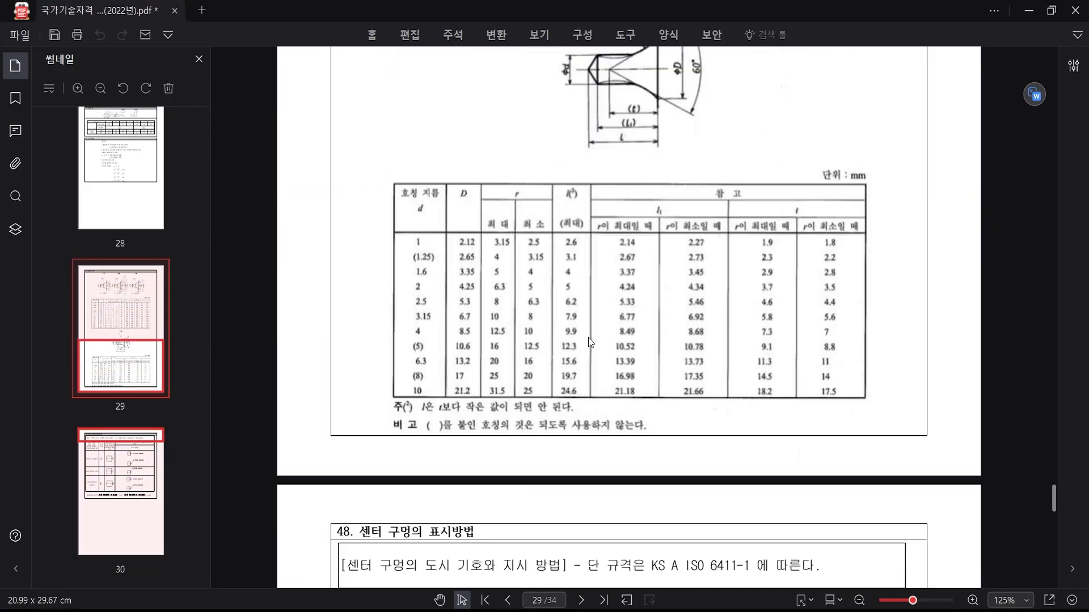
pyautogui.click(579, 343)
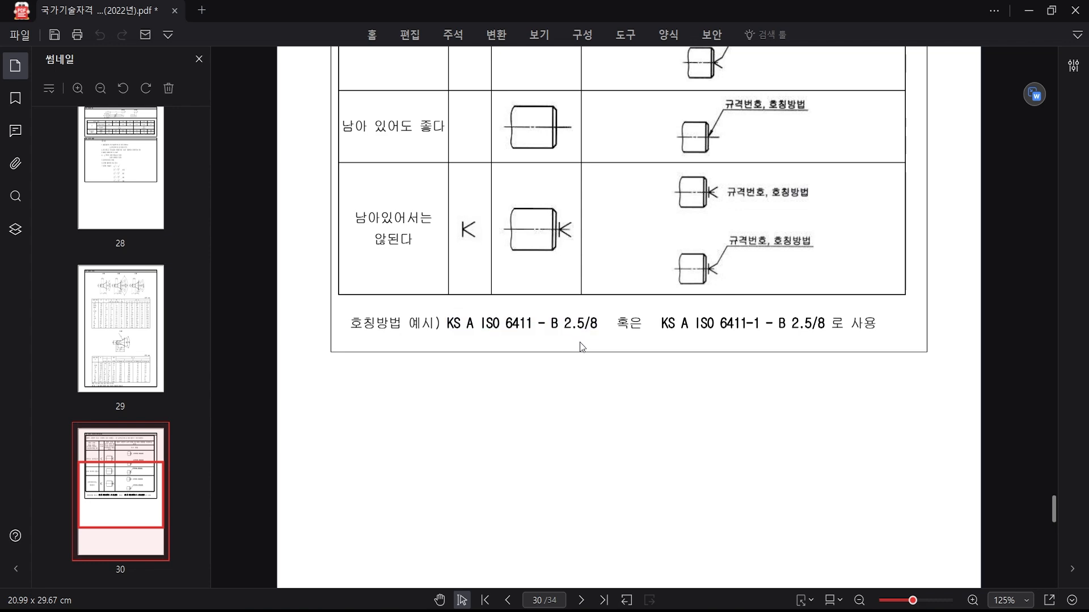
pyautogui.moveTo(539, 302); pyautogui.dragTo(567, 344)
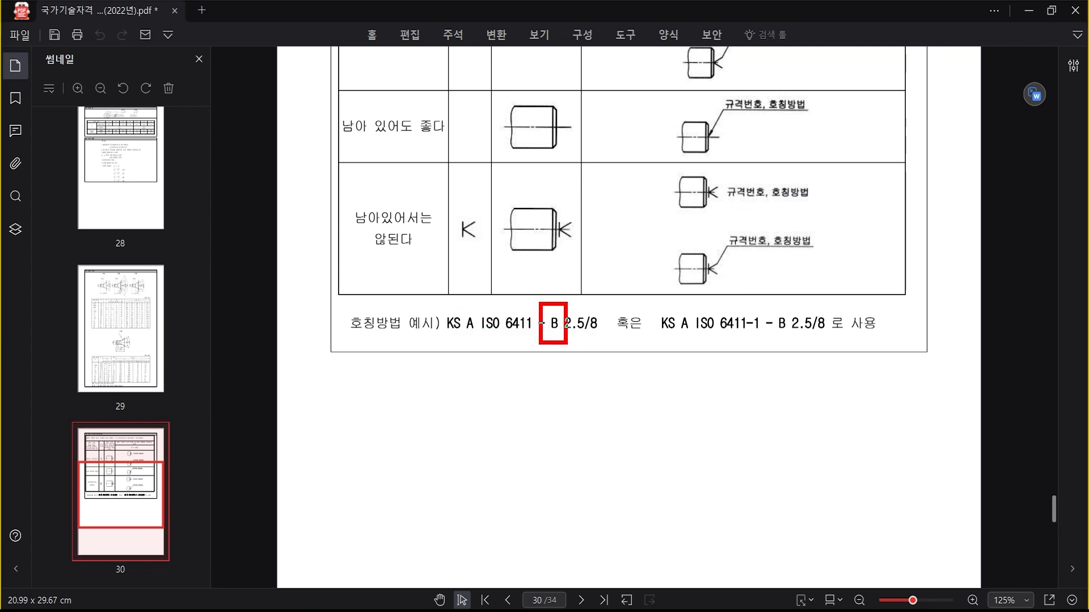
pyautogui.scroll(15, 624, 341)
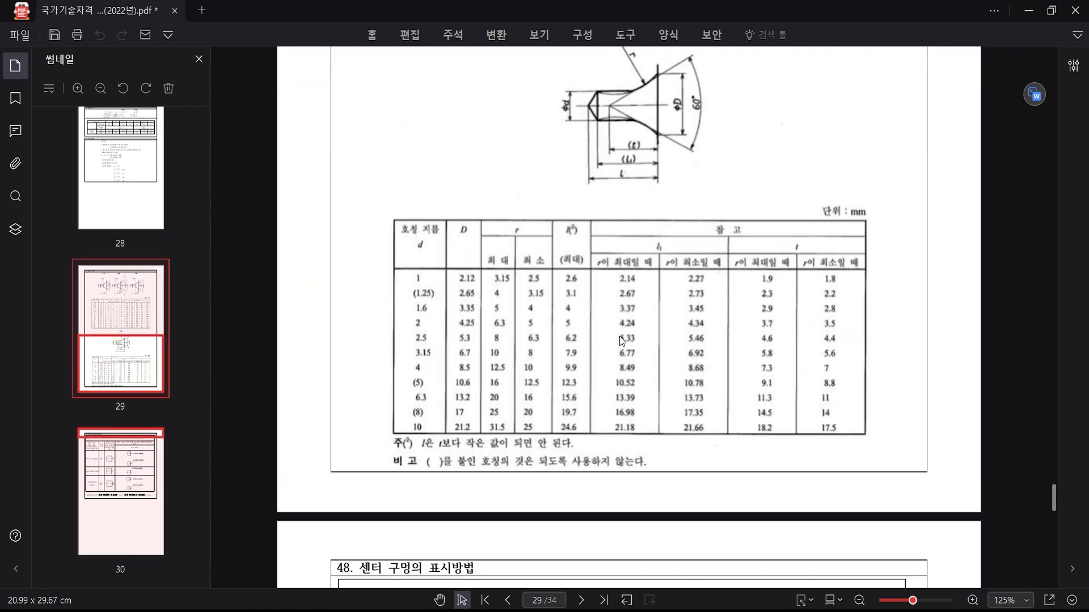
pyautogui.scroll(5, 618, 341)
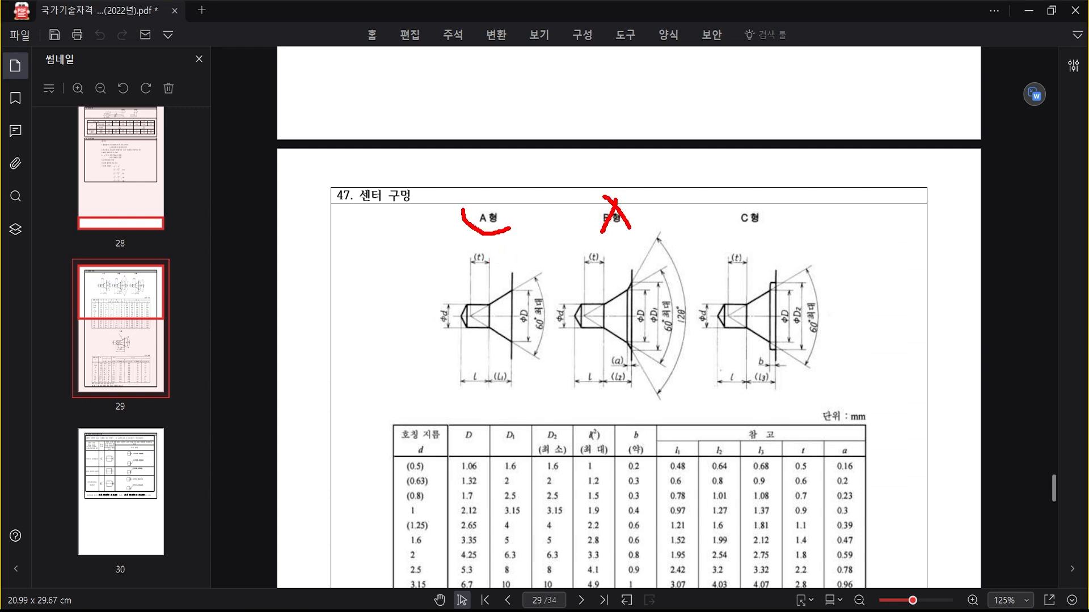
# Switch back to the AutoCAD drawing and change the hole type letter in the center-hole note to A.
pyautogui.press('Escape')
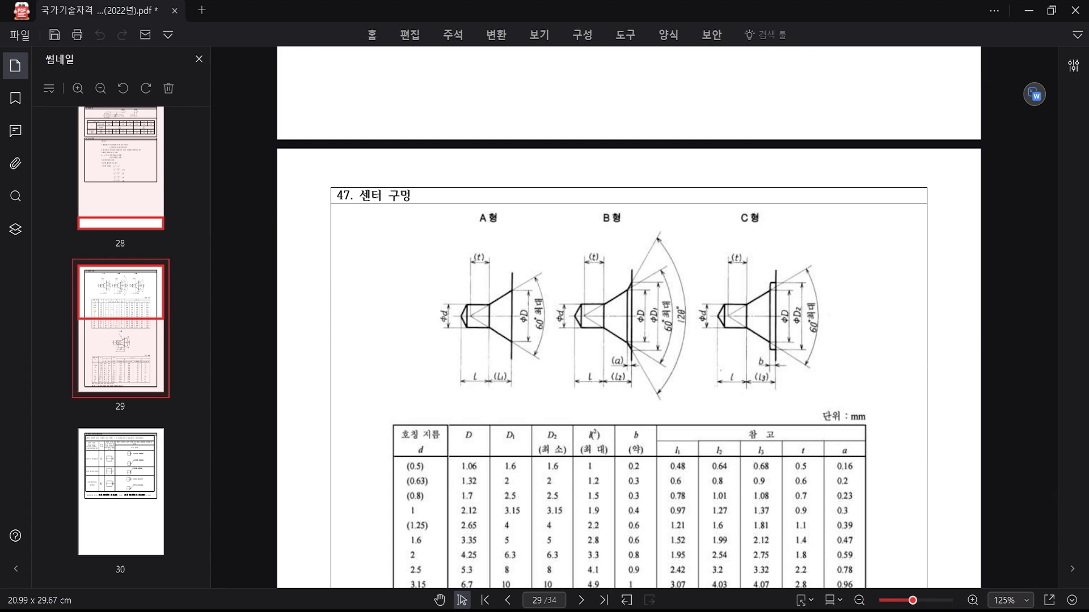
pyautogui.hotkey('alt', 'Tab')
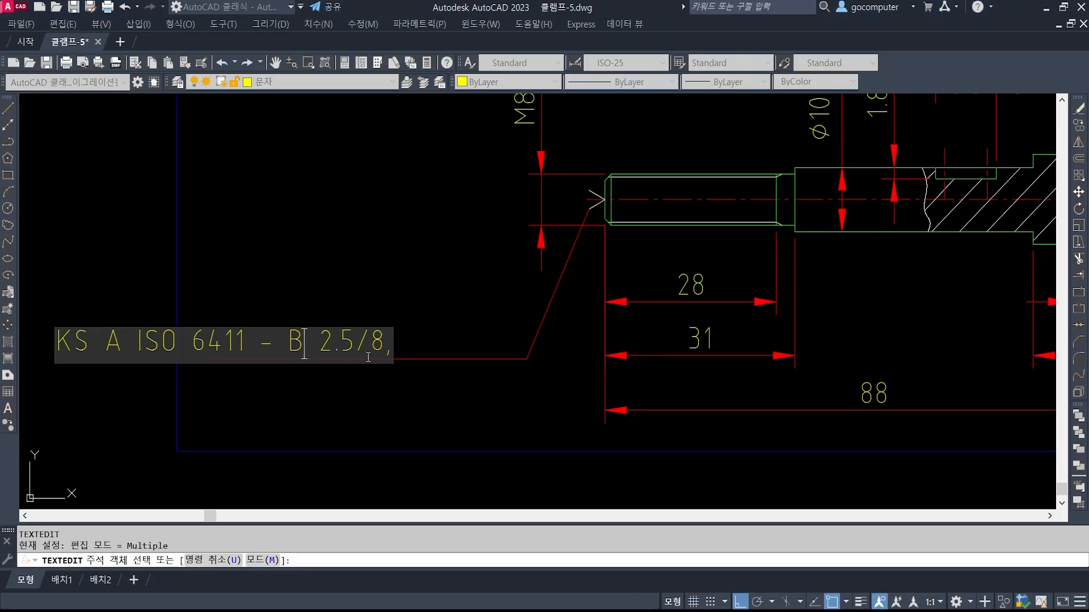
pyautogui.press('BackSpace')
pyautogui.write('A')
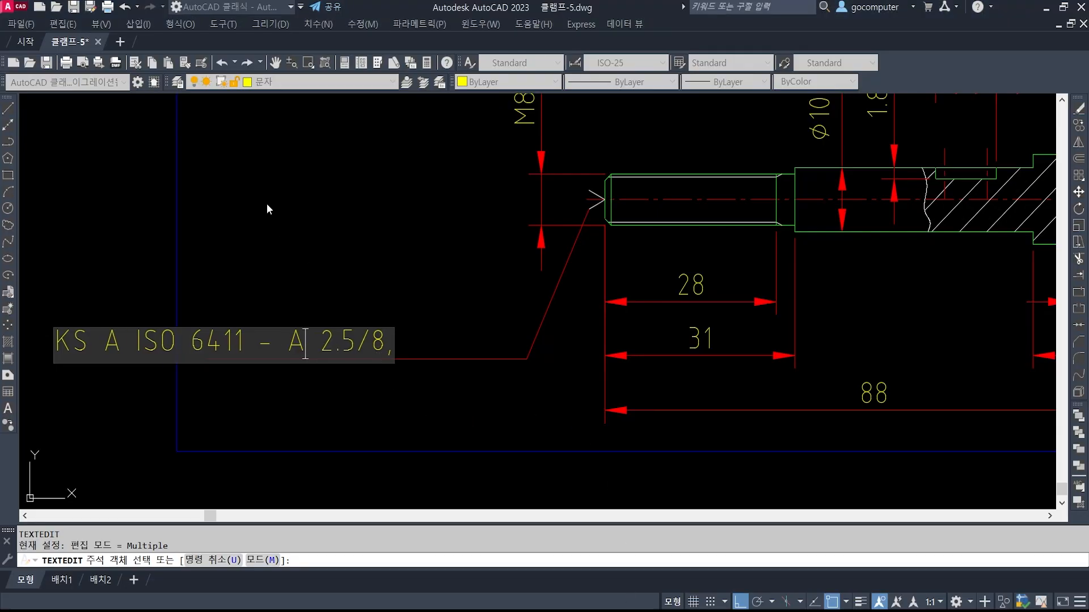
pyautogui.press('Escape')
pyautogui.press('Escape')
pyautogui.press('Escape')
# Move the center-hole note horizontally to the right so it sits over the leader's shoulder.
pyautogui.write('m')
pyautogui.press('Return')
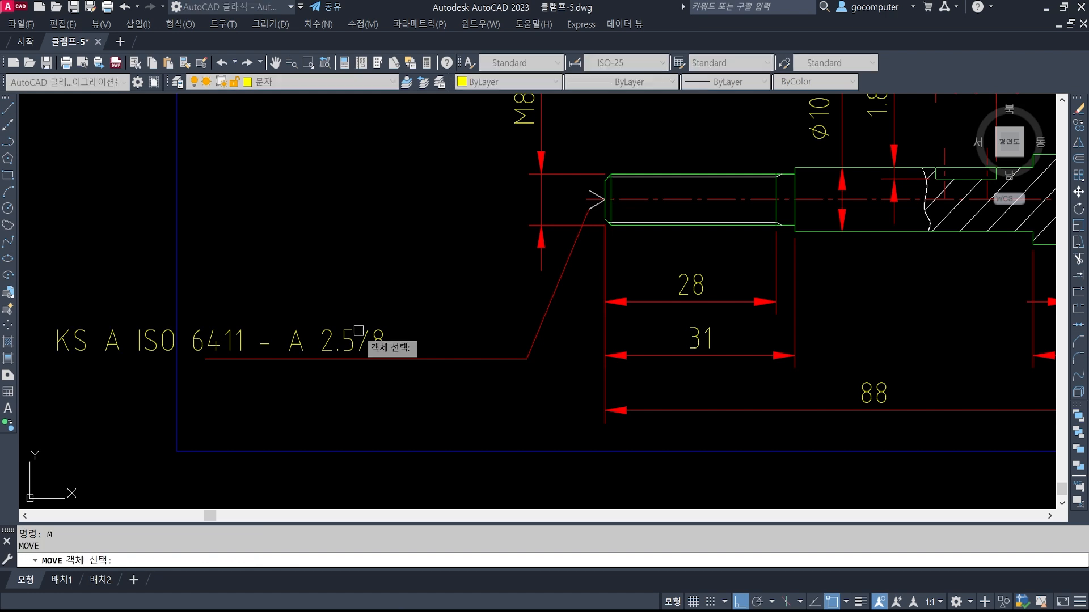
pyautogui.click(363, 340)
pyautogui.press('Return')
pyautogui.click(253, 236)
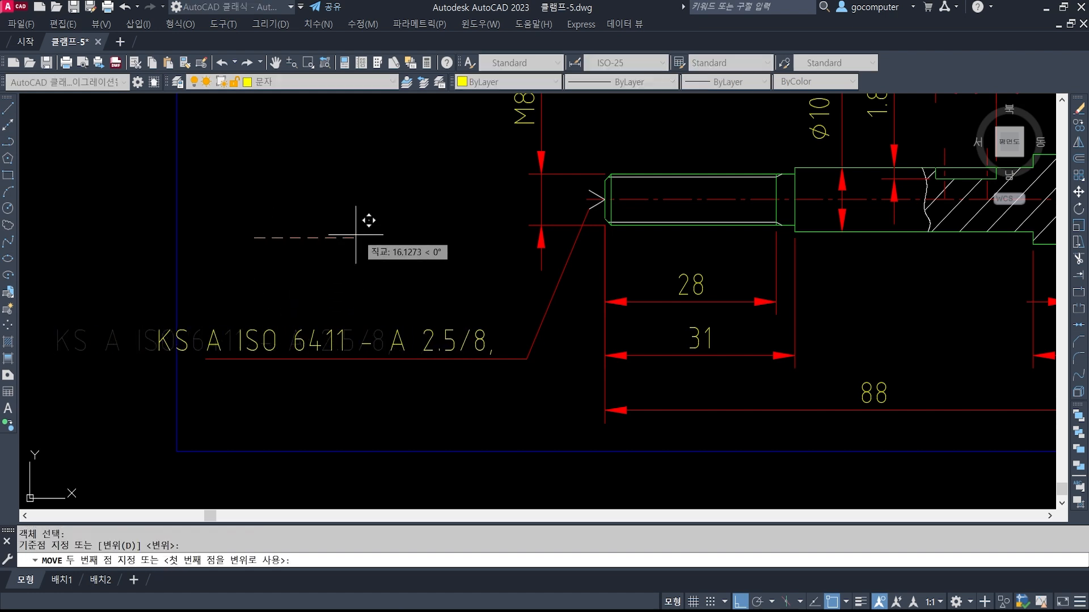
pyautogui.click(399, 234)
pyautogui.scroll(-2, 413, 294)
pyautogui.scroll(-1, 426, 275)
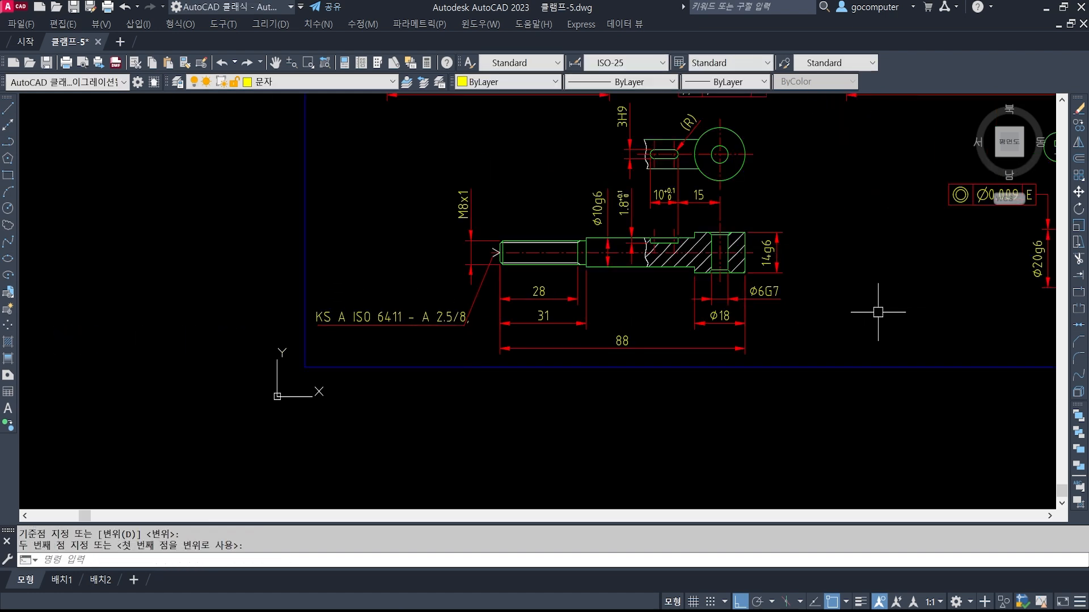
# Move both clamp shaft views with all their dimensions and the center-hole note horizontally to the right.
pyautogui.moveTo(875, 312)
pyautogui.mouseDown(button='middle')
pyautogui.moveTo(737, 384)
pyautogui.moveTo(731, 400)
pyautogui.mouseUp(button='middle')
pyautogui.write('m')
pyautogui.press('Return')
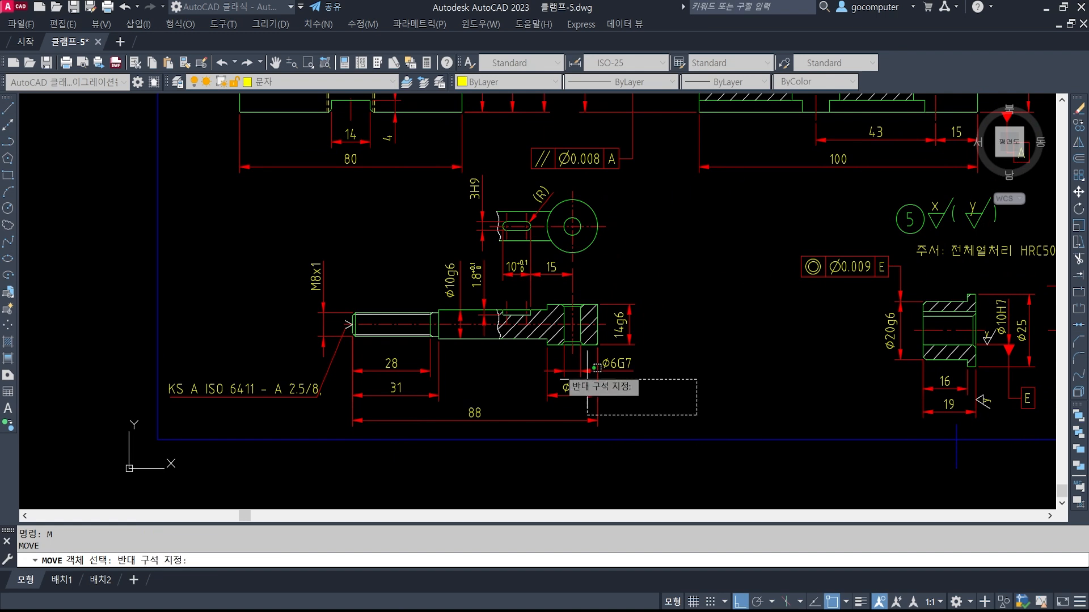
pyautogui.click(584, 374)
pyautogui.click(192, 185)
pyautogui.press('Return')
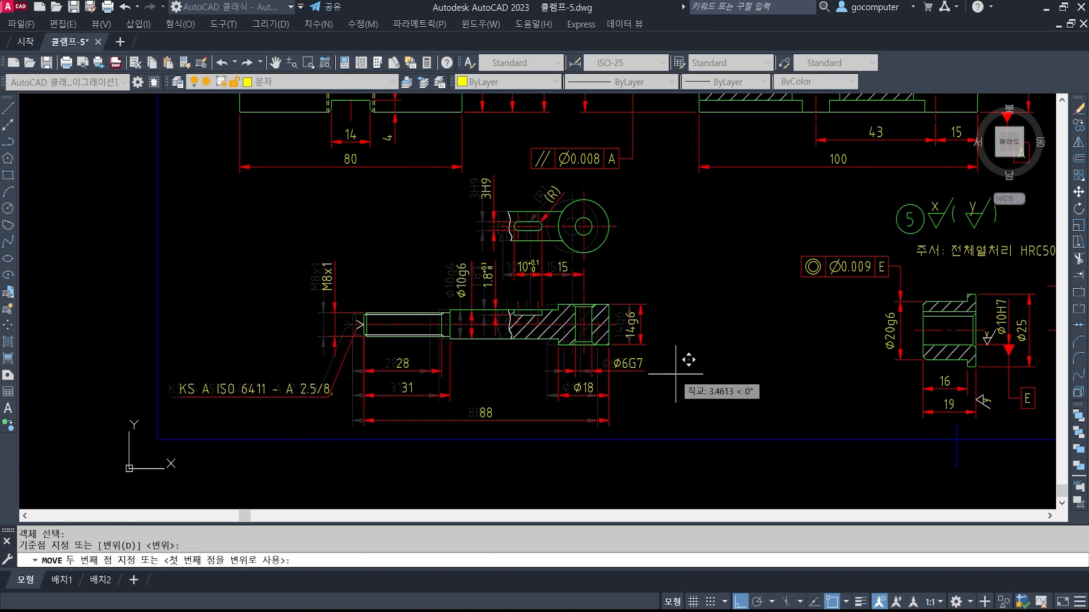
pyautogui.click(665, 369)
pyautogui.click(729, 373)
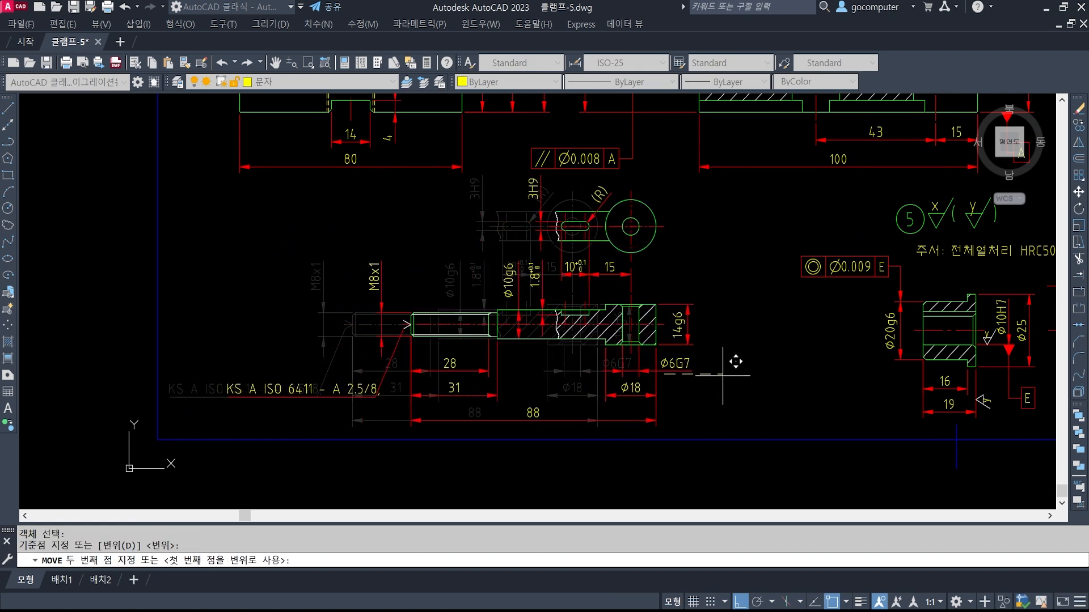
# Move the center-hole note to the left so its trailing comma ends before the leader's bend.
pyautogui.scroll(3, 280, 390)
pyautogui.write('m')
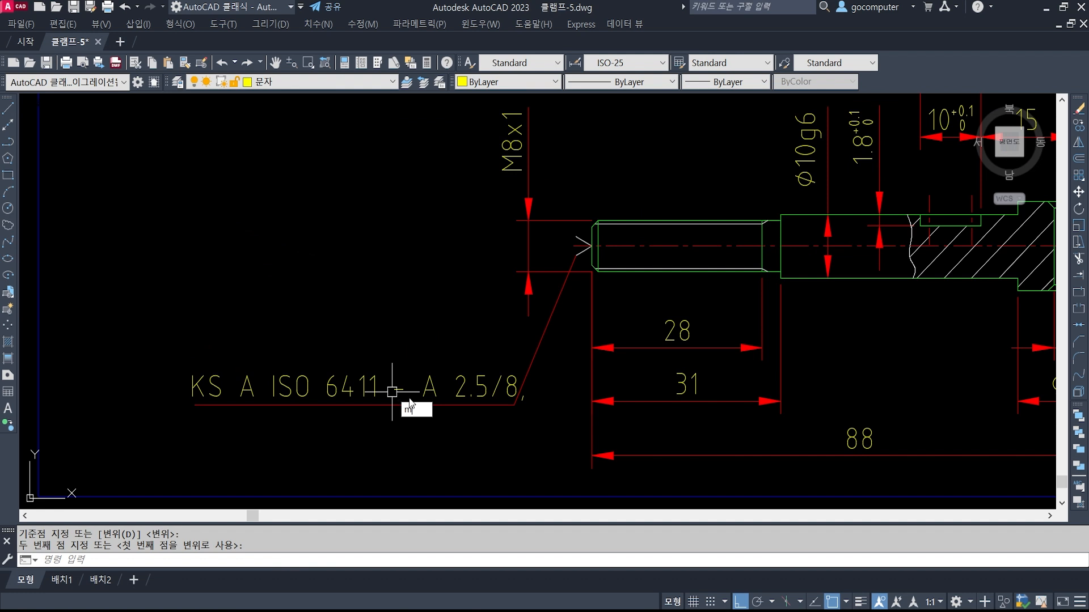
pyautogui.press('Return')
pyautogui.click(397, 390)
pyautogui.press('Return')
pyautogui.click(431, 309)
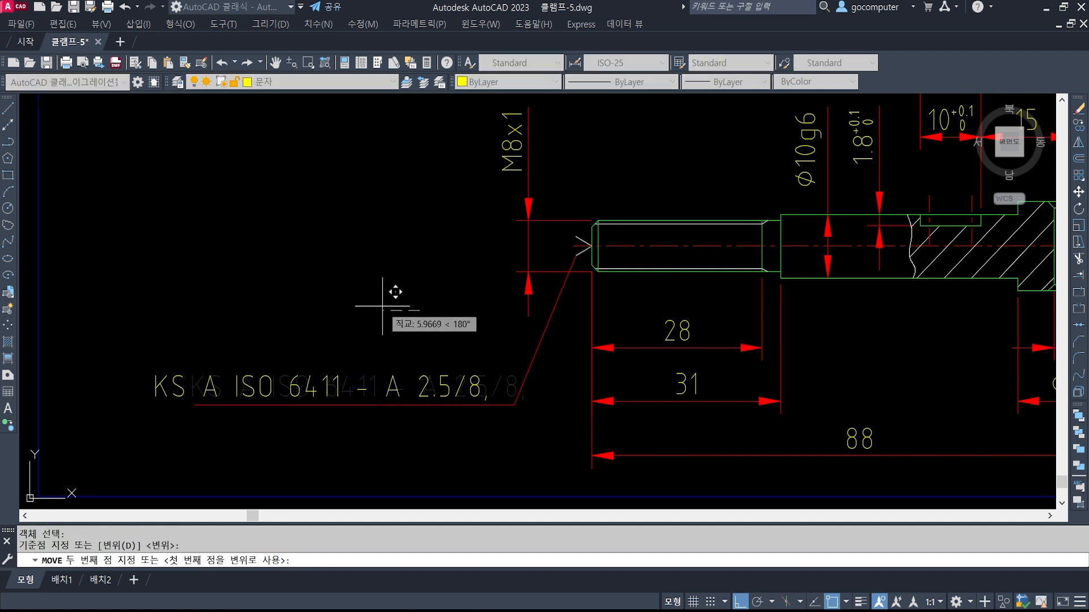
pyautogui.click(372, 293)
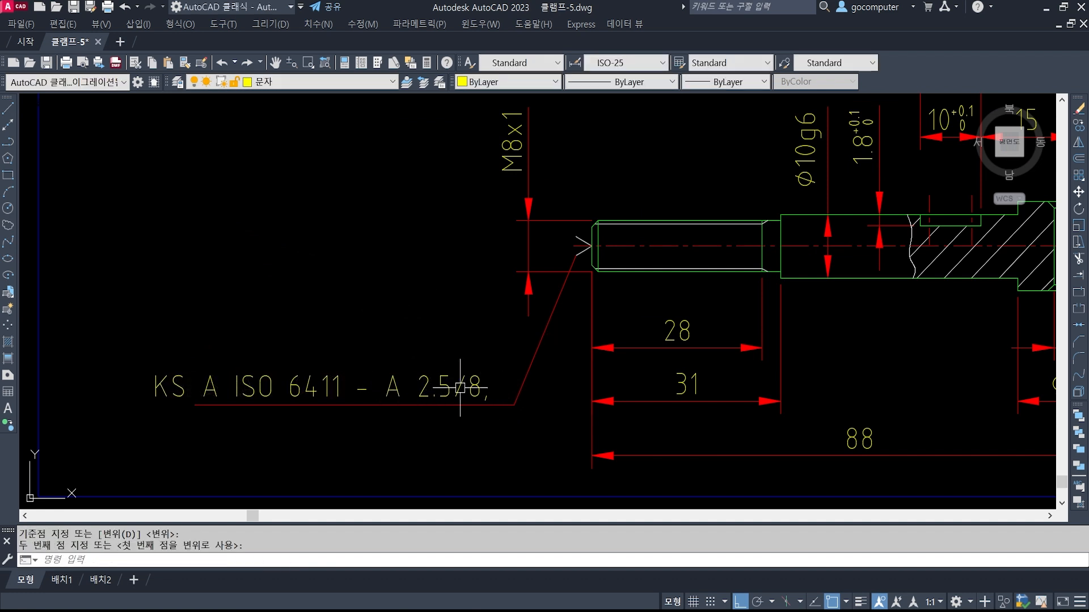
# Stretch the left end of the leader's shoulder outward to underline the whole center-hole note.
pyautogui.write('s')
pyautogui.press('Return')
pyautogui.write('c')
pyautogui.press('Return')
pyautogui.click(172, 382)
pyautogui.click(191, 402)
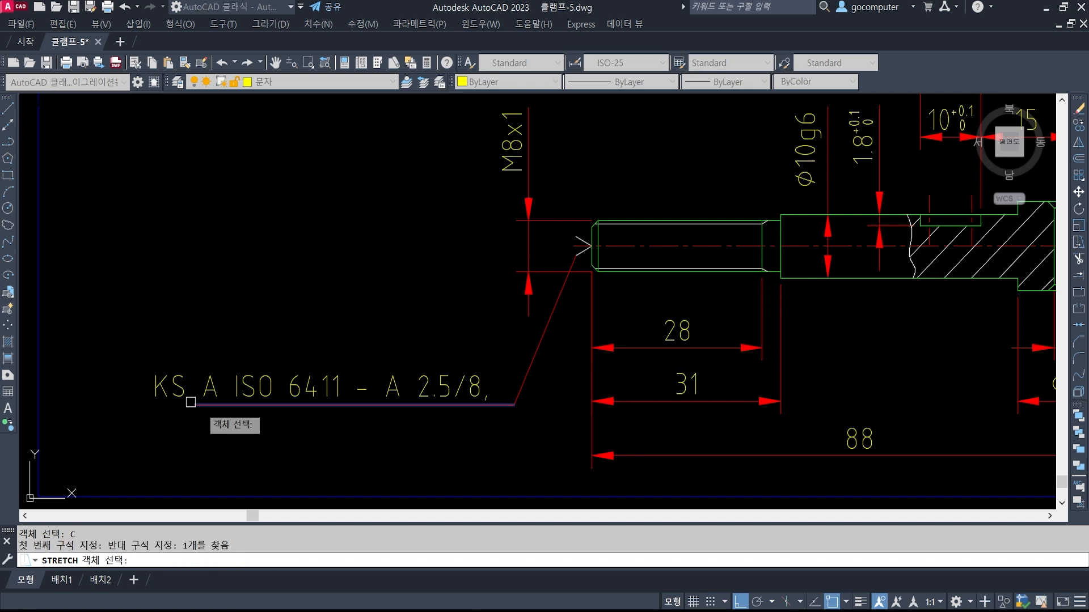
pyautogui.press('Escape')
pyautogui.press('Escape')
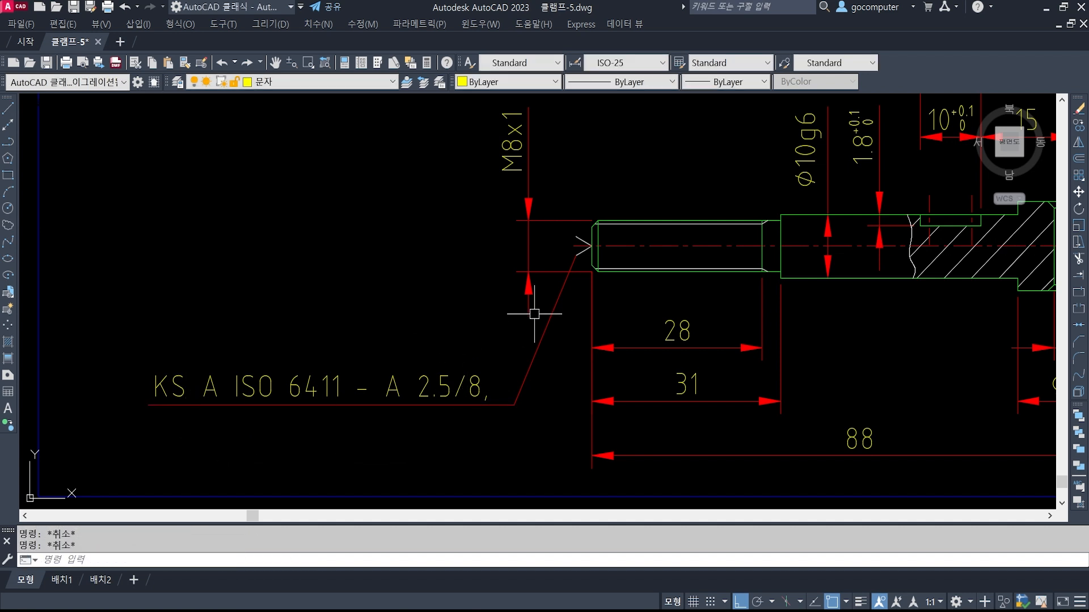
# Set the quick leader's arrowhead to the filled datum triangle (데이텀 삼각형 채우기).
pyautogui.scroll(-4, 595, 299)
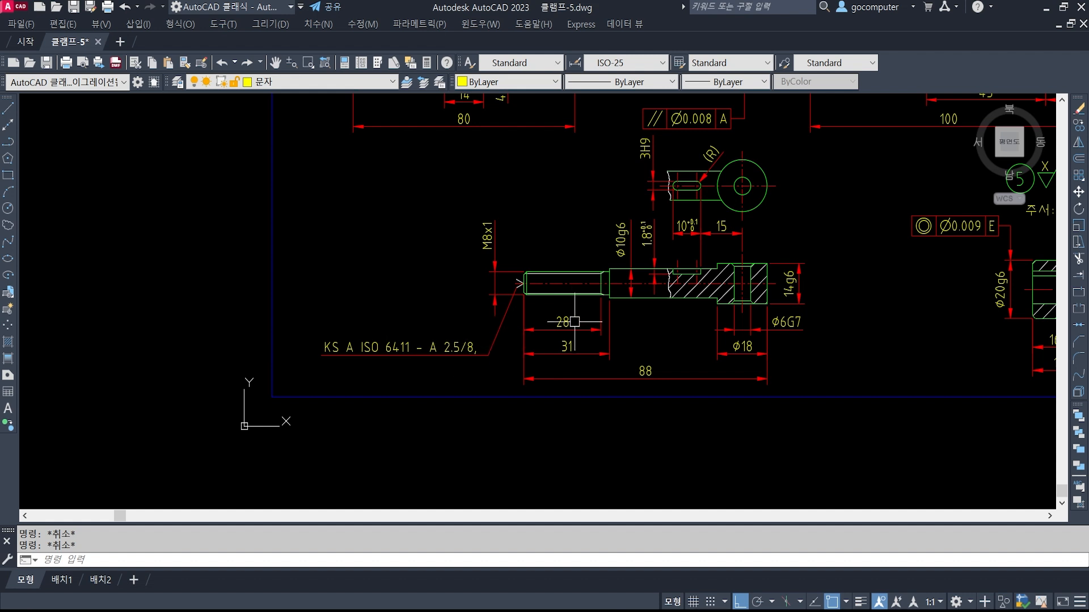
pyautogui.moveTo(758, 284); pyautogui.dragTo(717, 299, button='middle')
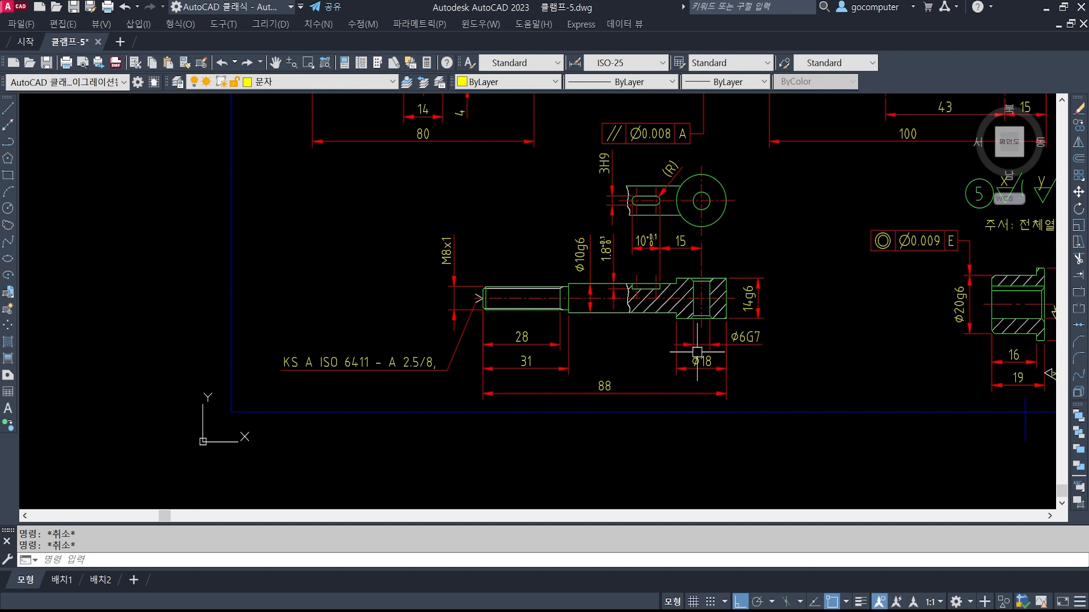
pyautogui.press('Return')
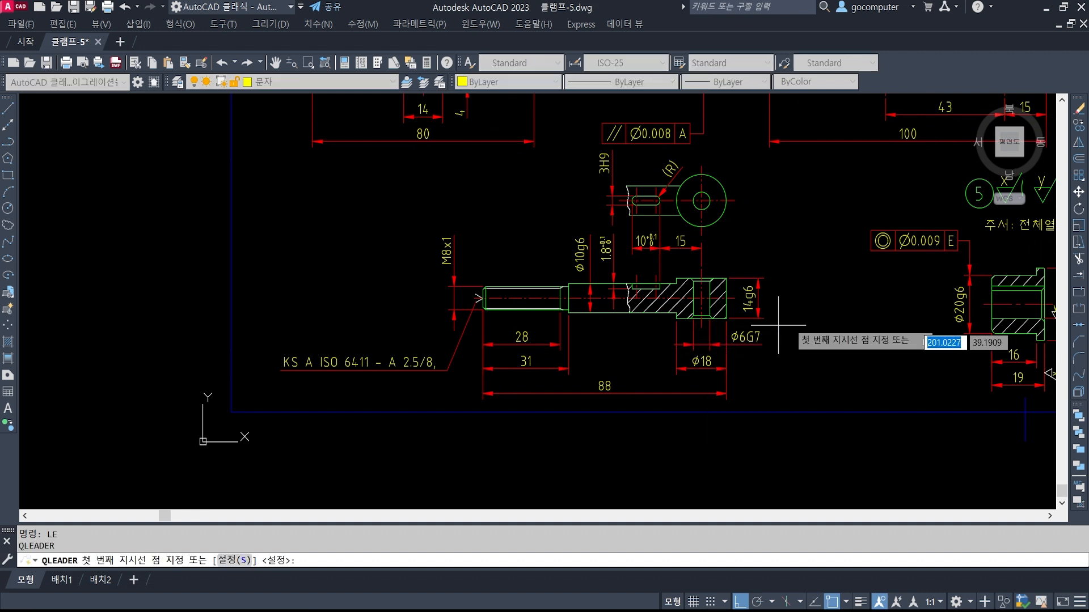
pyautogui.write('s')
pyautogui.press('Return')
pyautogui.click(493, 137)
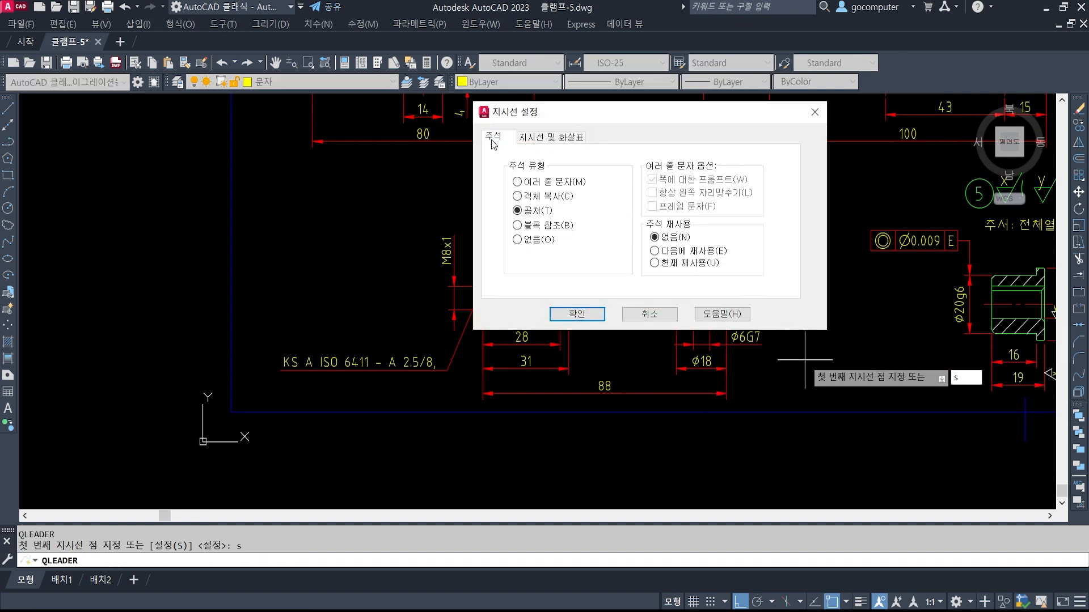
pyautogui.click(551, 138)
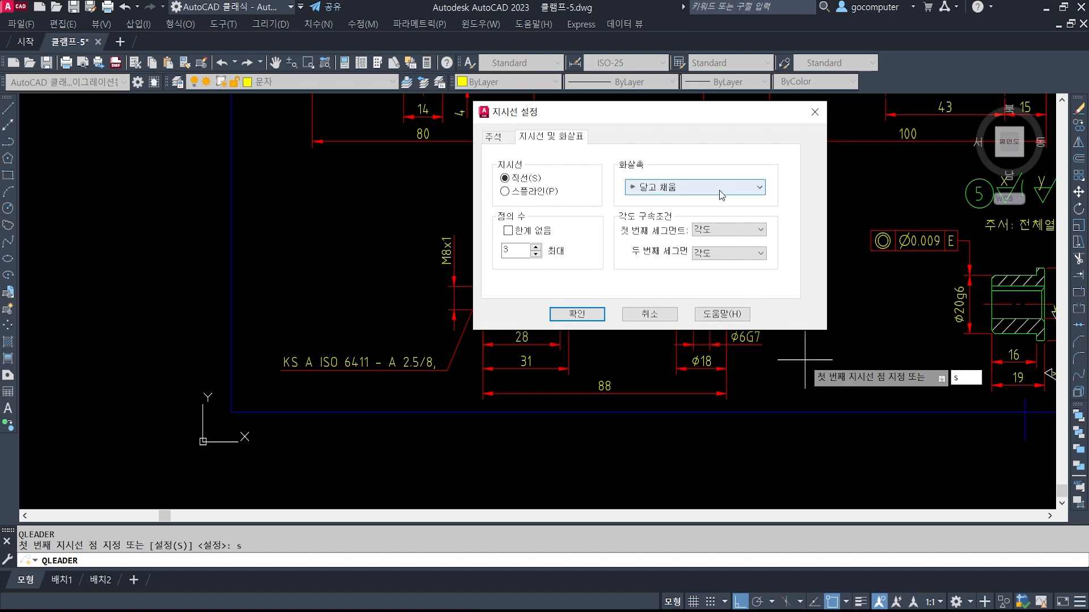
pyautogui.click(722, 195)
pyautogui.click(692, 421)
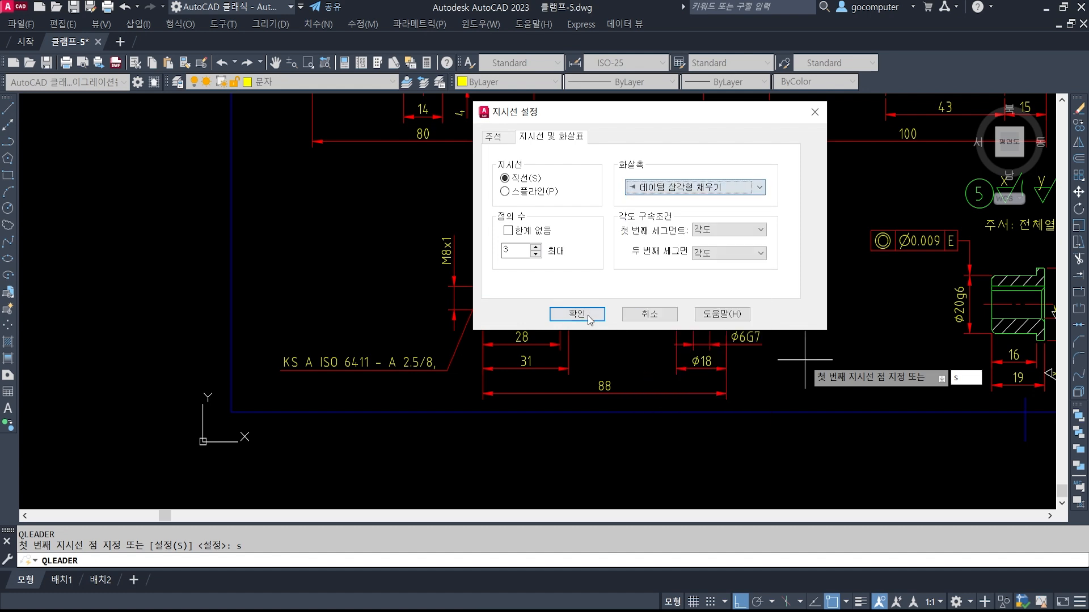
pyautogui.click(576, 314)
pyautogui.scroll(3, 738, 341)
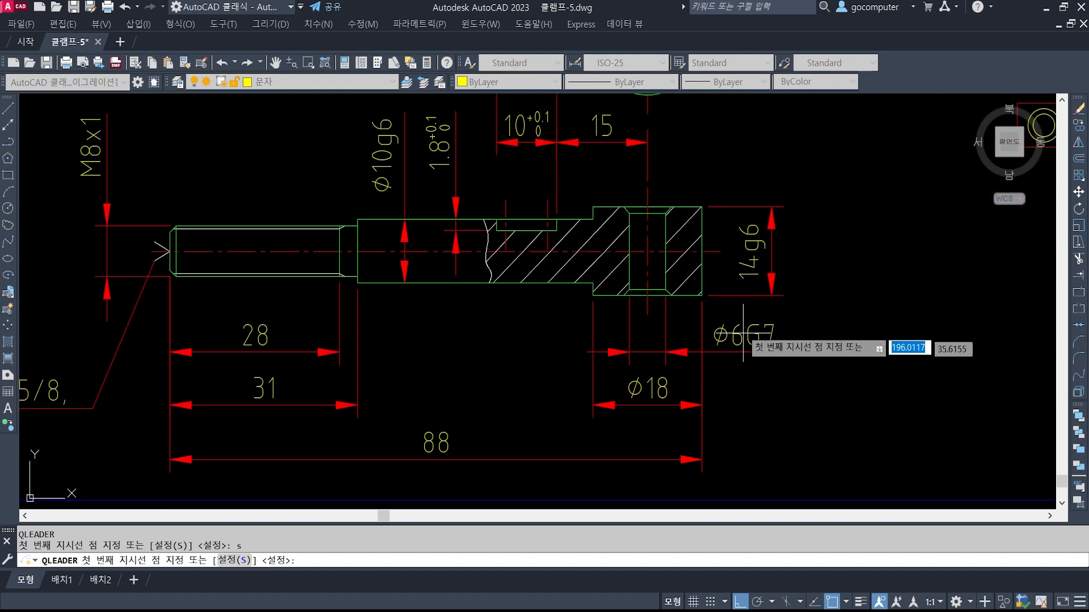
pyautogui.click(719, 250)
pyautogui.scroll(-3, 746, 336)
pyautogui.press('Escape')
pyautogui.press('Escape')
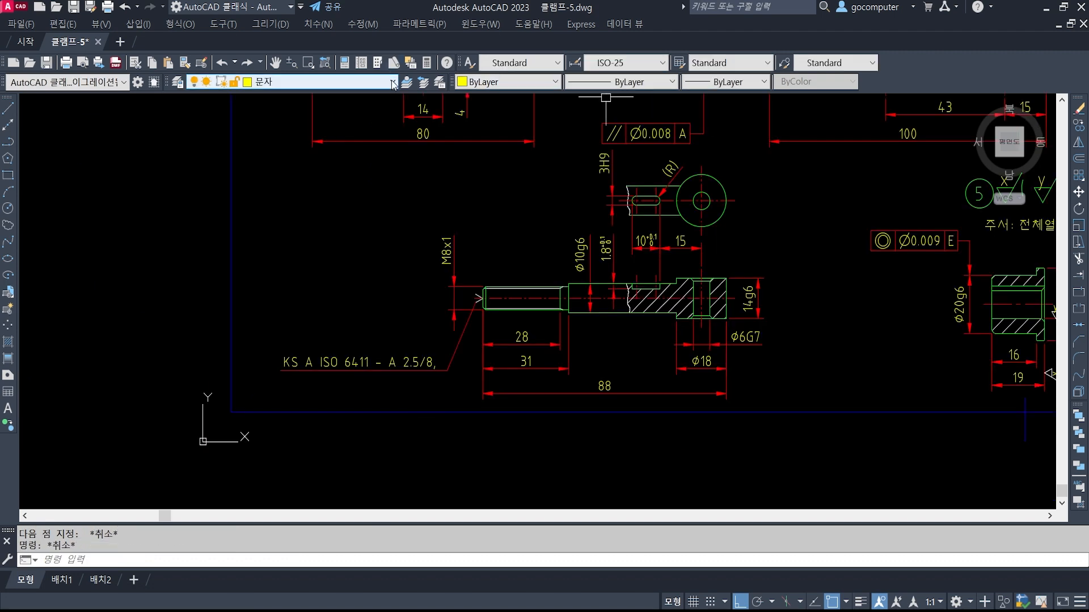
# Make 치수 the current layer and draw a datum leader upward from the centerline's right end beside the shaft head.
pyautogui.click(393, 84)
pyautogui.click(311, 193)
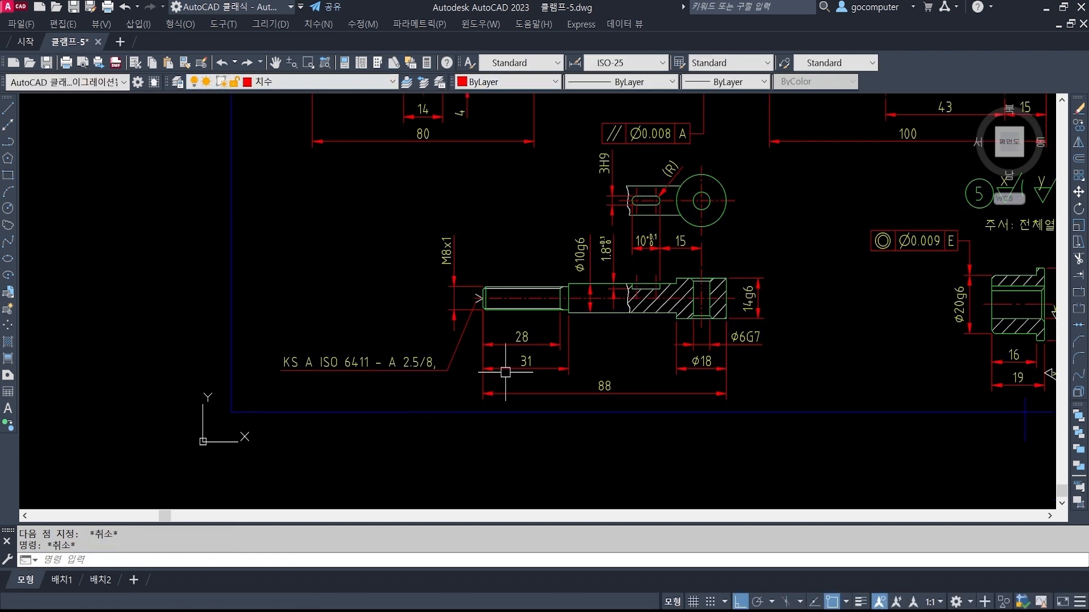
pyautogui.moveTo(758, 358); pyautogui.dragTo(652, 357, button='middle')
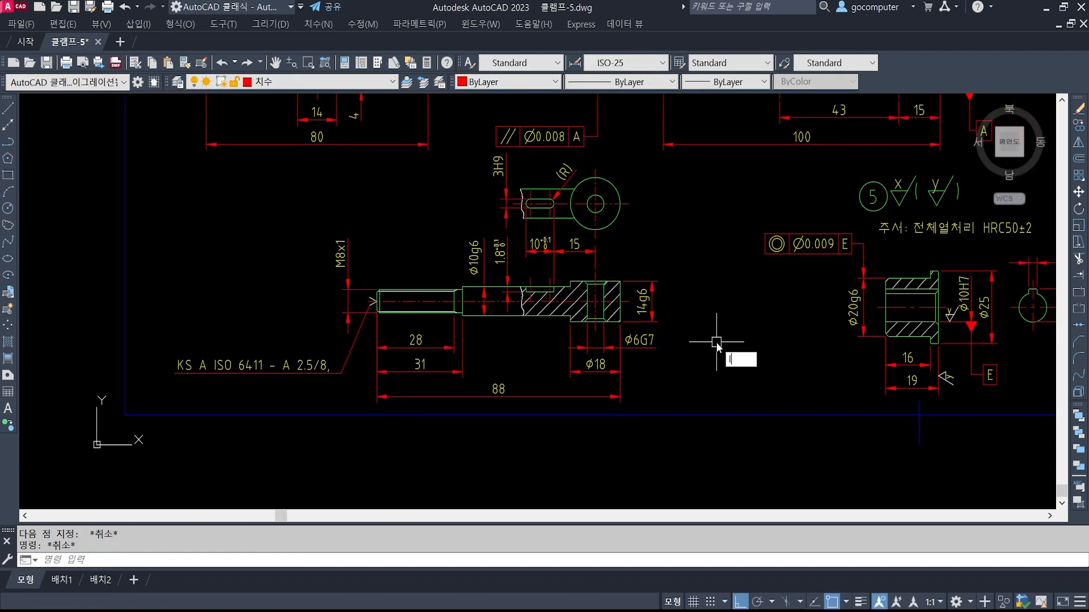
pyautogui.write('le')
pyautogui.press('Return')
pyautogui.scroll(3, 627, 296)
pyautogui.click(632, 310)
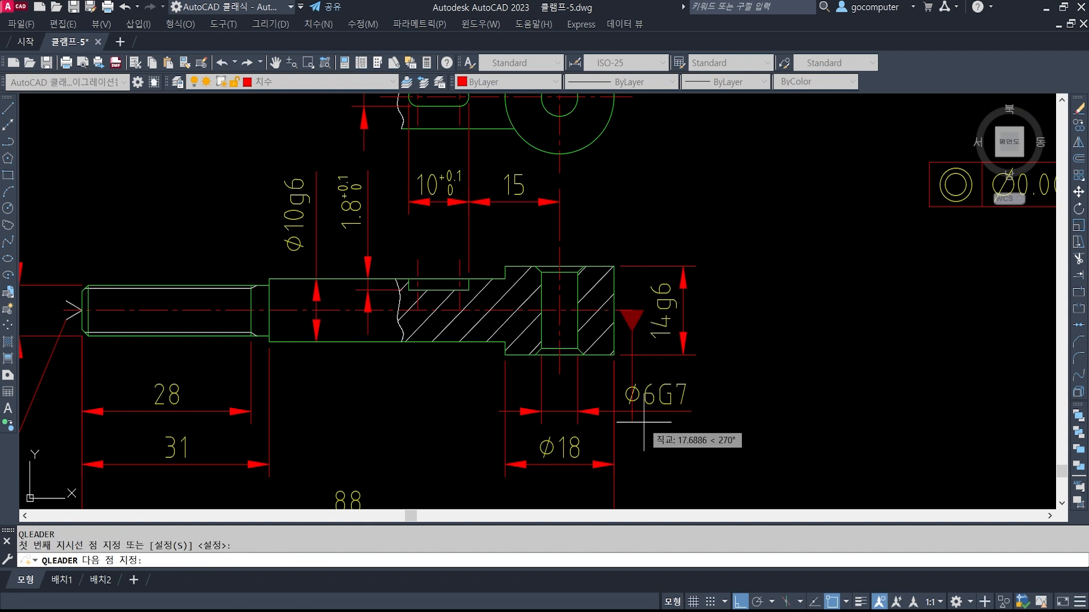
pyautogui.click(631, 209)
pyautogui.press('Return')
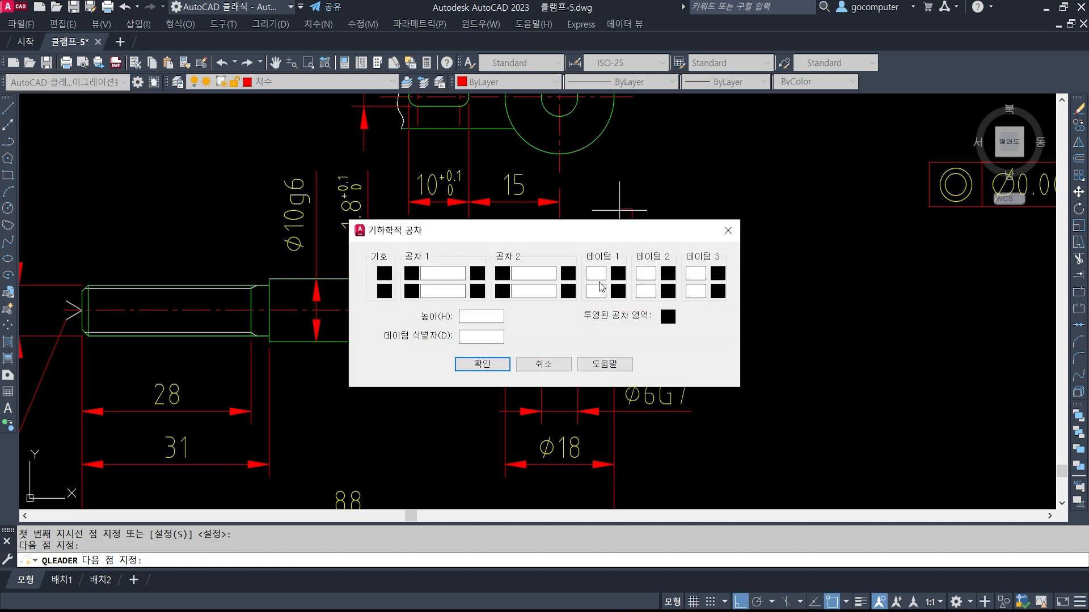
# Enter F as datum 1 for the leader's tolerance frame and finish the datum symbol.
pyautogui.click(602, 274)
pyautogui.write('F')
pyautogui.click(482, 364)
pyautogui.press('Escape')
pyautogui.press('Escape')
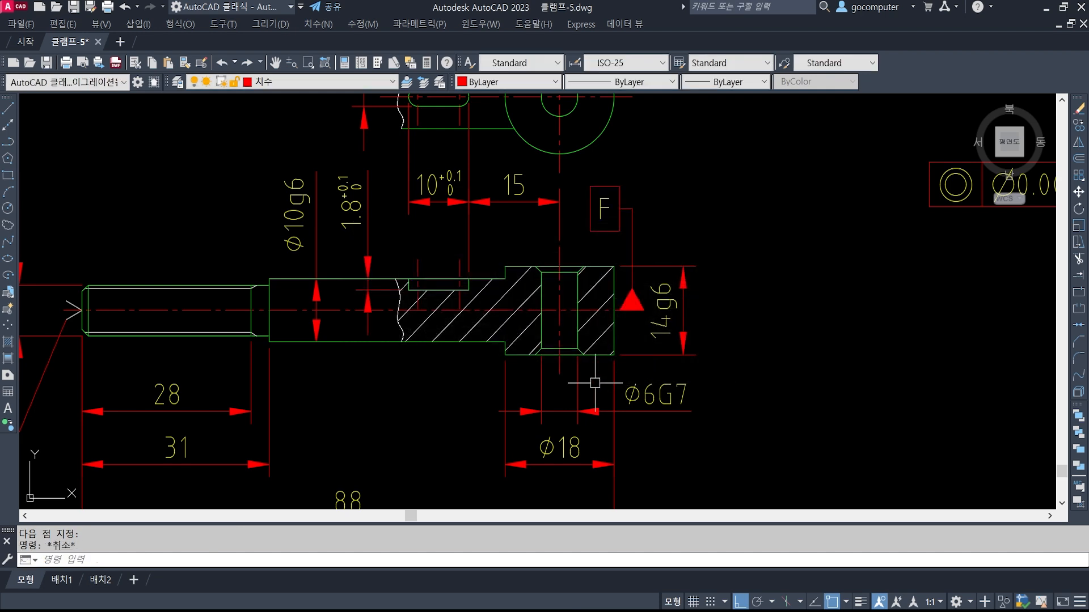
# Examine datum F and the surrounding clamp shaft dimensions alongside the neighbouring bushing's datum annotation.
pyautogui.scroll(-2, 769, 354)
pyautogui.moveTo(768, 354); pyautogui.dragTo(616, 343, button='middle')
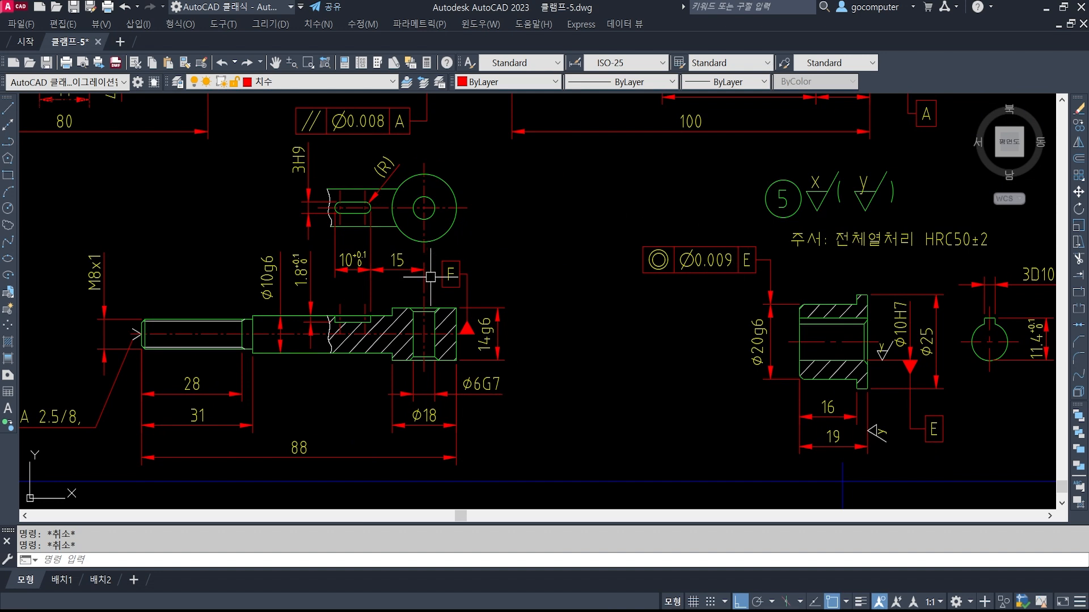
pyautogui.moveTo(404, 396); pyautogui.dragTo(594, 388, button='middle')
pyautogui.scroll(2, 660, 331)
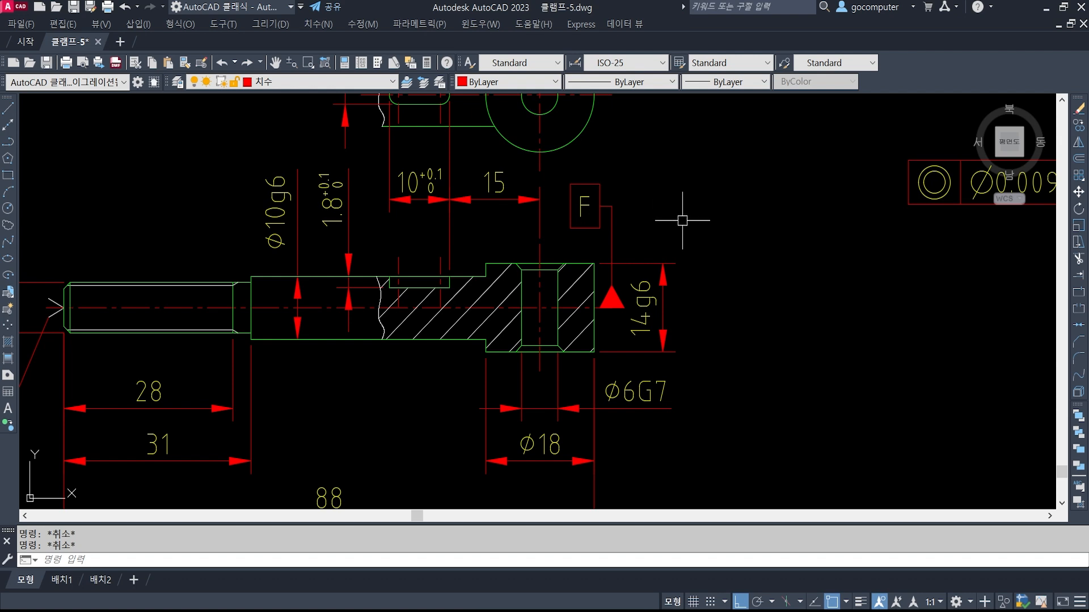
pyautogui.scroll(-1, 711, 290)
pyautogui.moveTo(570, 297); pyautogui.dragTo(656, 289, button='middle')
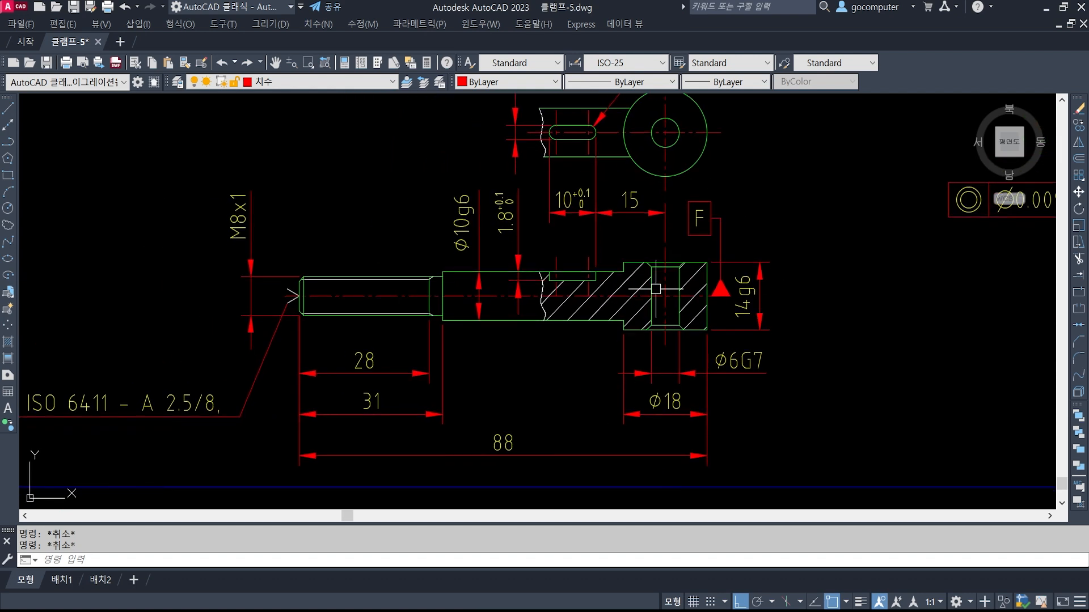
pyautogui.scroll(1, 761, 287)
pyautogui.scroll(-2, 732, 295)
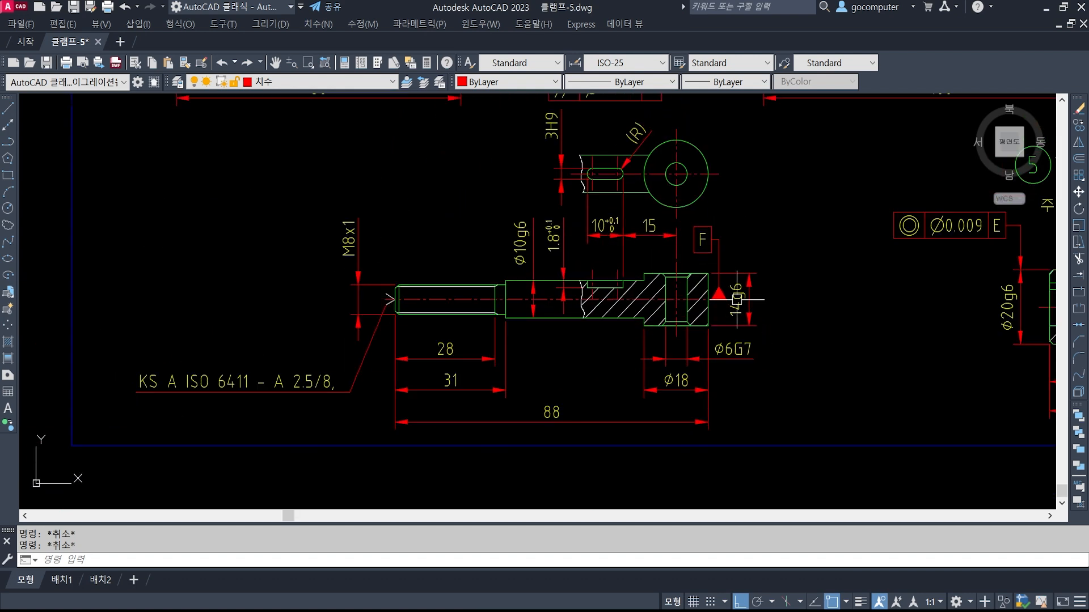
# Try to draw a datum leader upward from the center-hole symbol at the shaft's threaded end.
pyautogui.scroll(1, 374, 311)
pyautogui.write('le')
pyautogui.press('Return')
pyautogui.click(385, 299)
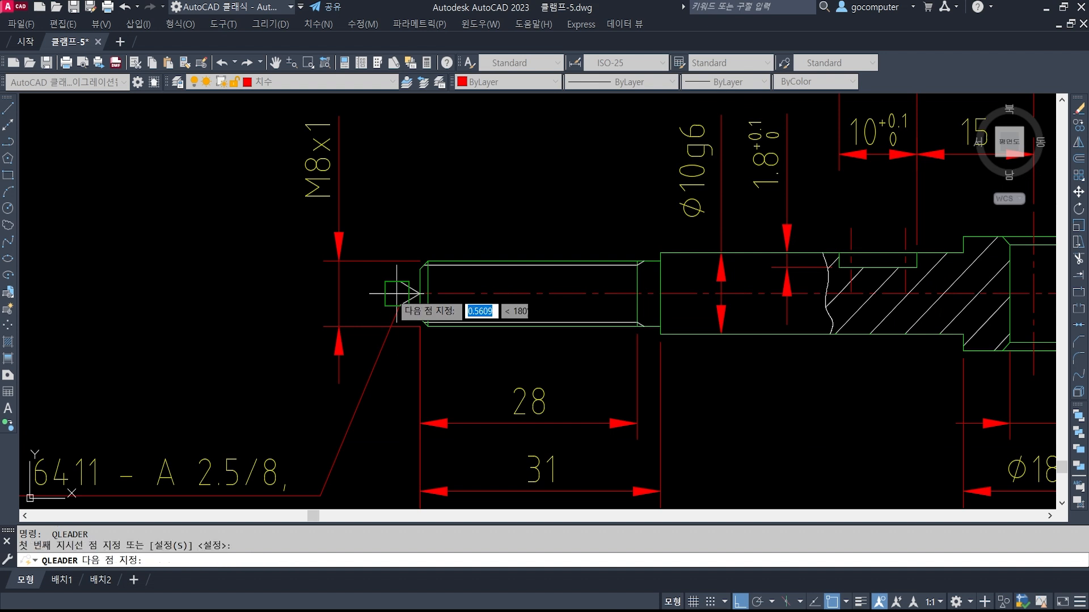
pyautogui.click(390, 173)
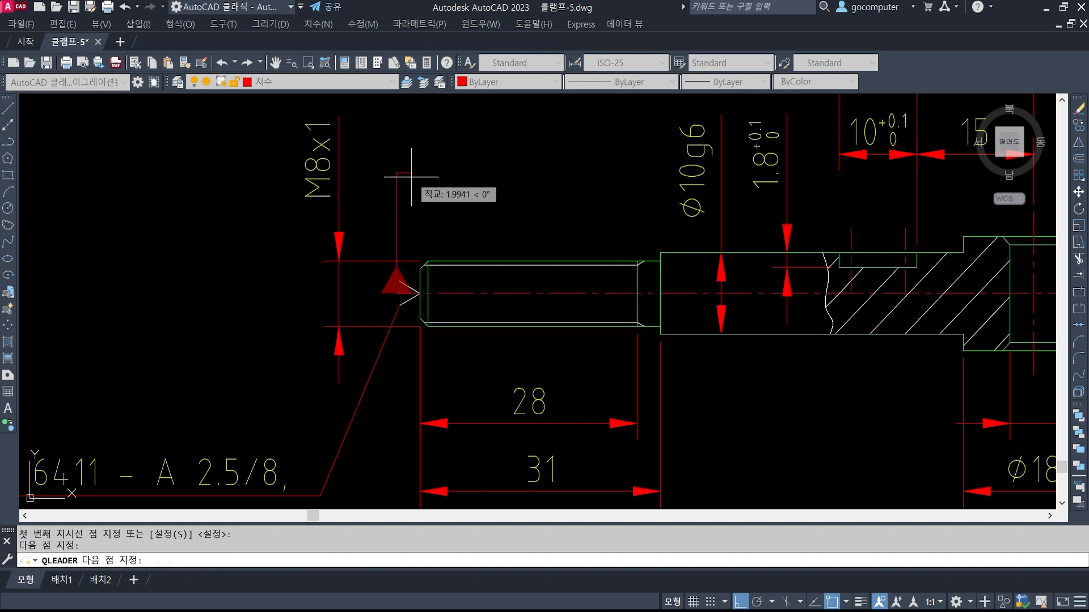
pyautogui.press('Escape')
pyautogui.press('Escape')
pyautogui.press('Escape')
# Erase the incomplete datum leader above the center-hole symbol.
pyautogui.write('e')
pyautogui.press('Return')
pyautogui.click(405, 208)
pyautogui.click(390, 194)
pyautogui.press('Return')
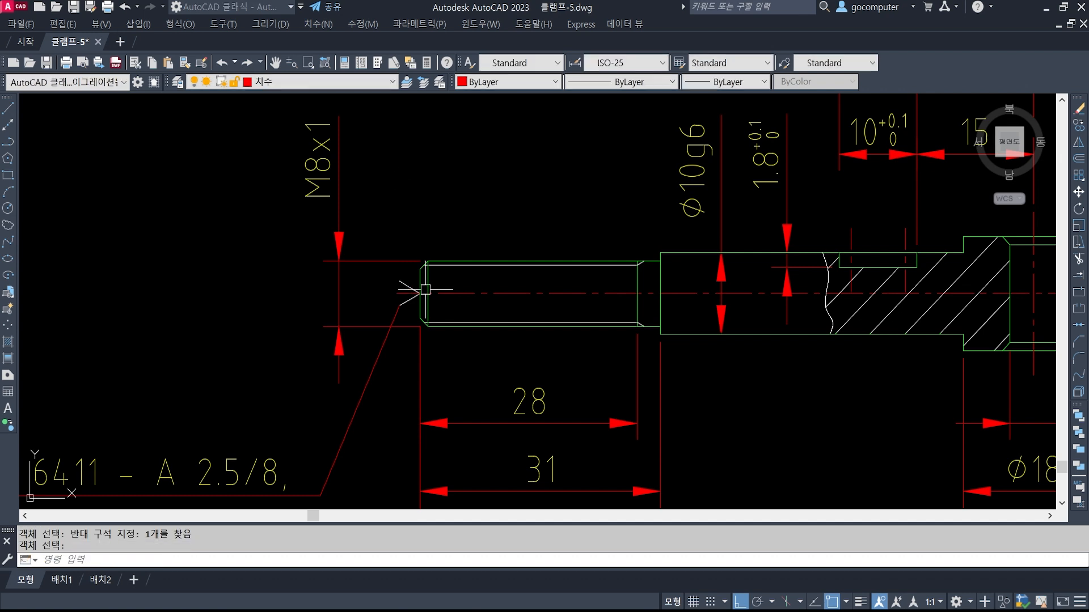
pyautogui.scroll(4, 399, 292)
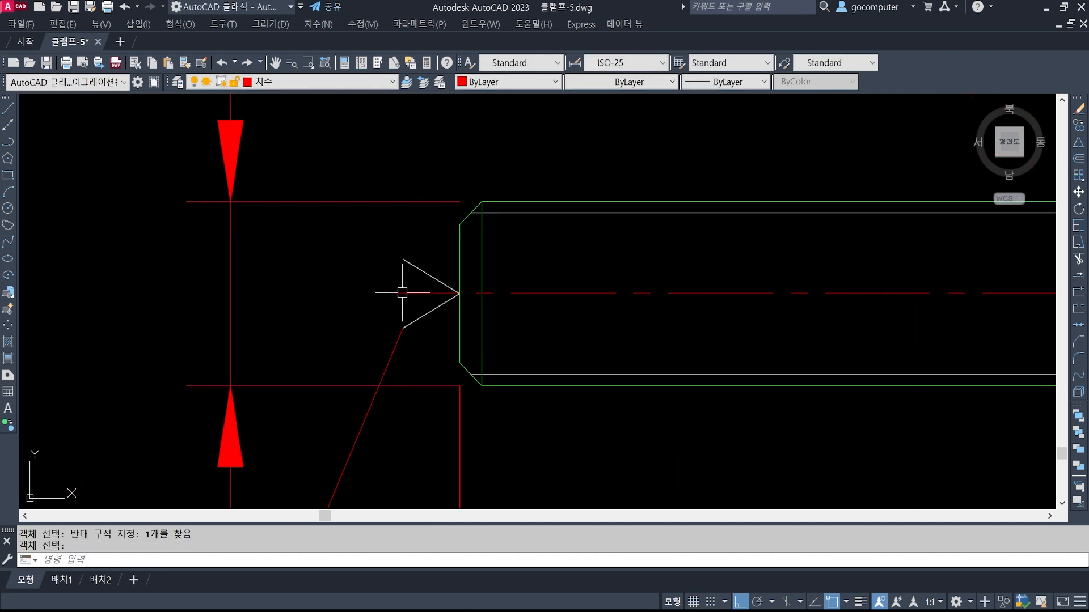
# Stretch the shaft centerline's threaded end 3 mm outward past the center-hole symbol.
pyautogui.write('s')
pyautogui.press('Return')
pyautogui.click(408, 306)
pyautogui.click(380, 265)
pyautogui.press('Return')
pyautogui.click(470, 137)
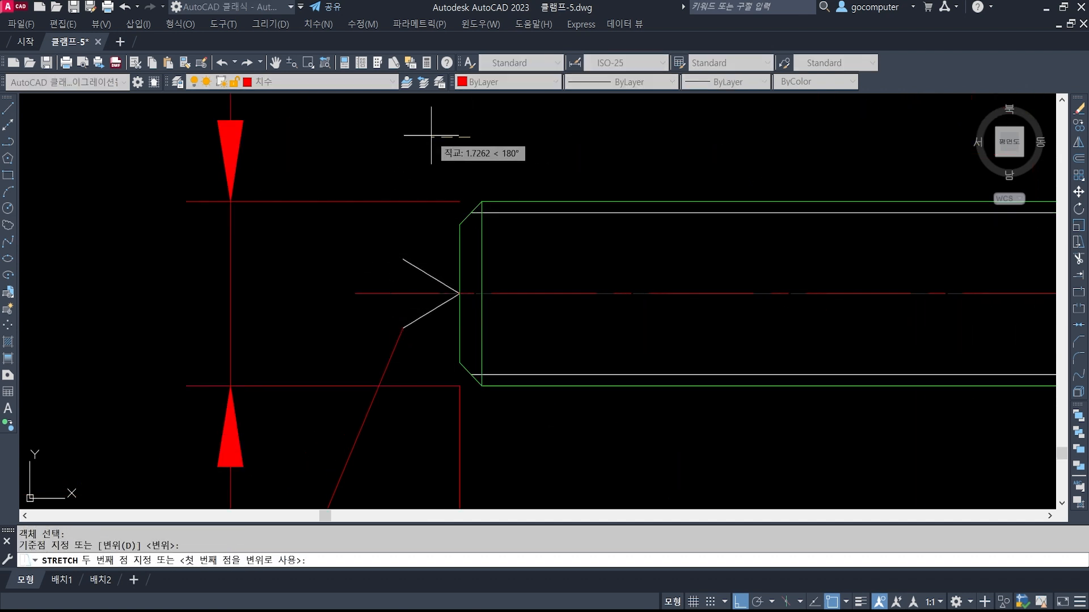
pyautogui.write('3')
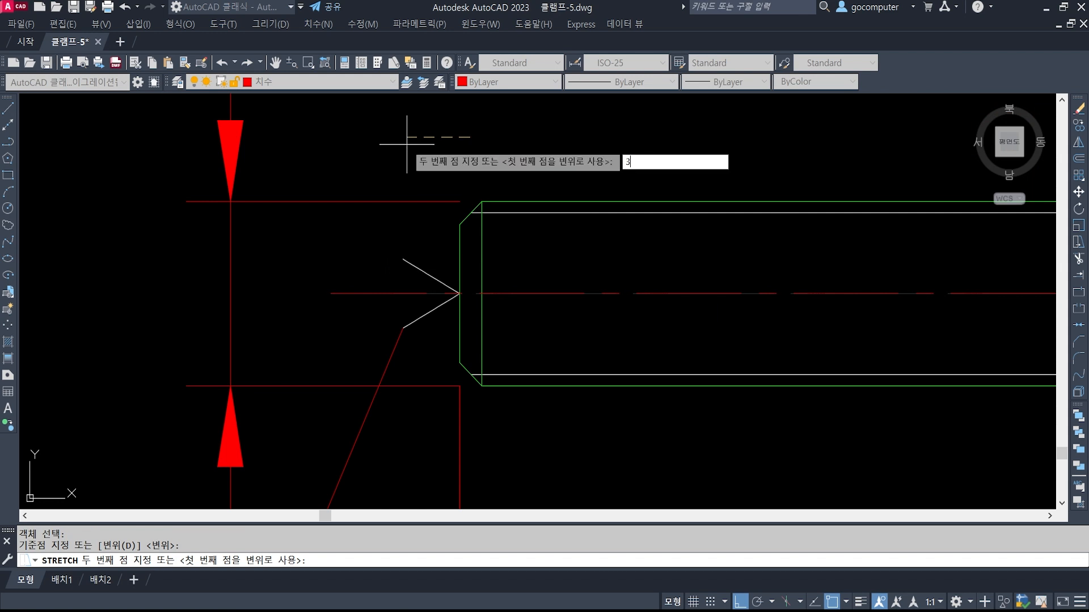
pyautogui.press('Escape')
pyautogui.press('Escape')
pyautogui.scroll(-3, 462, 320)
pyautogui.scroll(4, 533, 340)
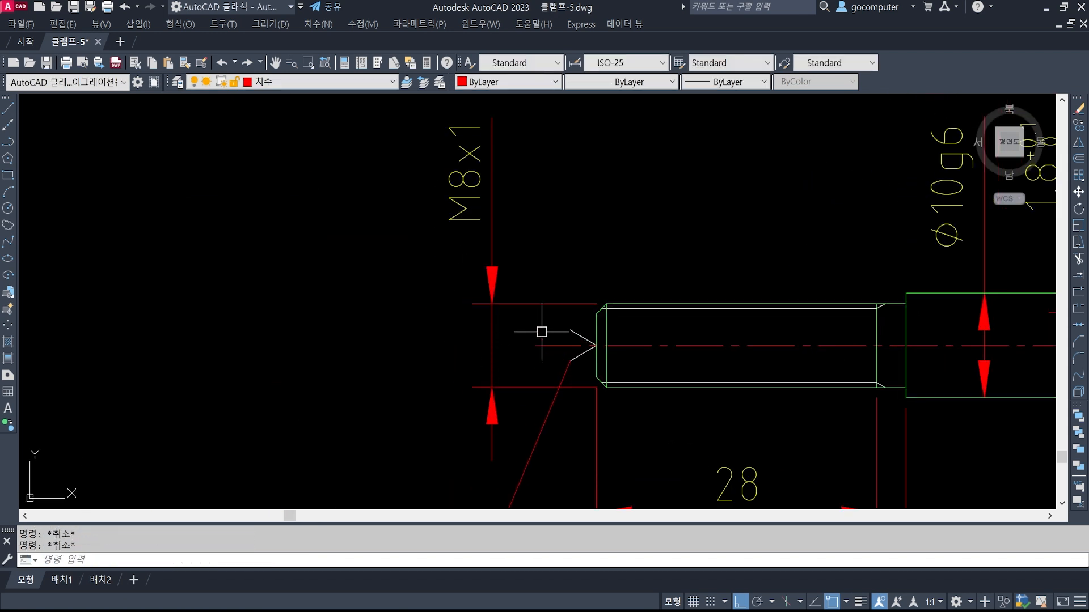
# Draw a datum leader upward from the centerline's outer end at the threaded side and enter F as datum 1.
pyautogui.write('le')
pyautogui.press('Return')
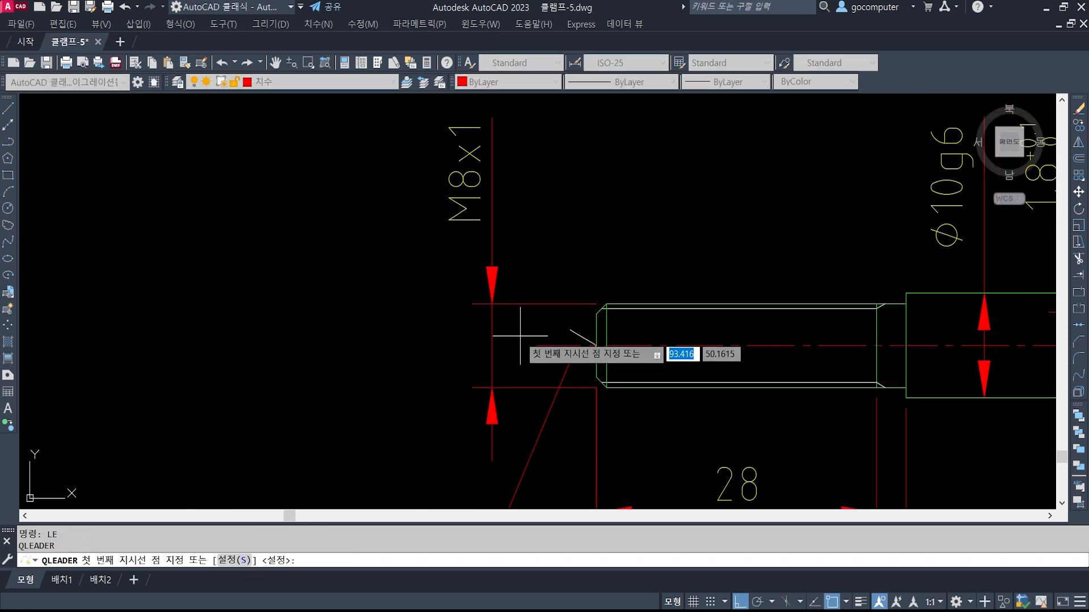
pyautogui.click(535, 346)
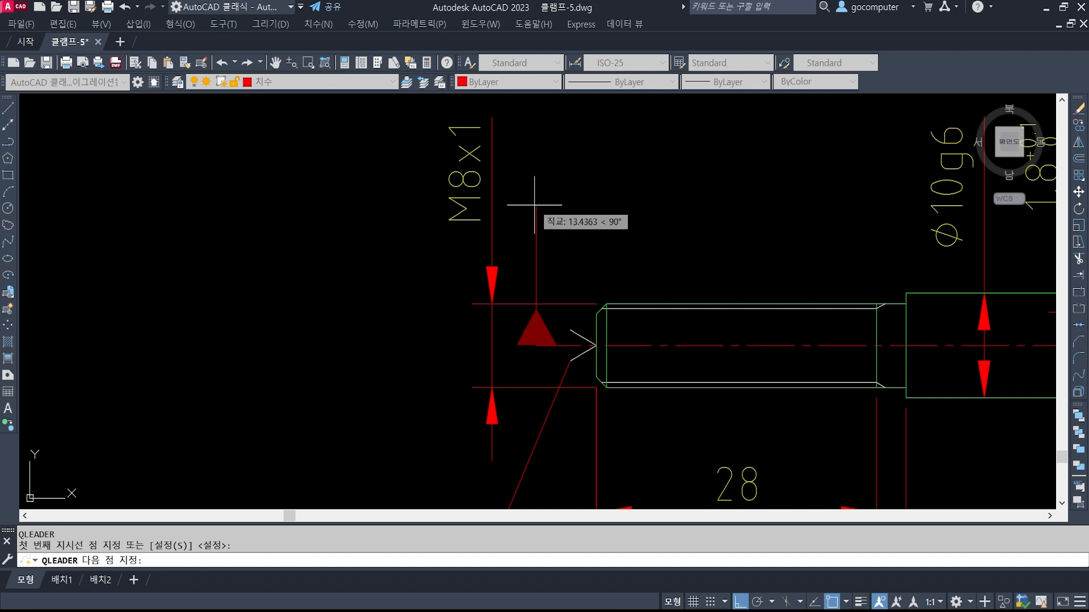
pyautogui.click(564, 211)
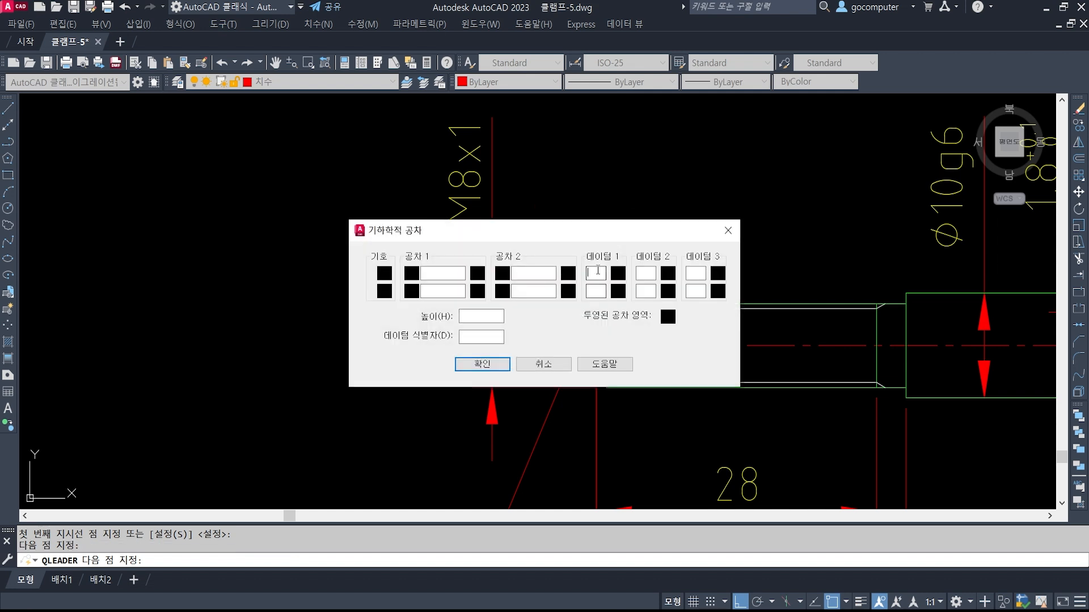
pyautogui.click(542, 364)
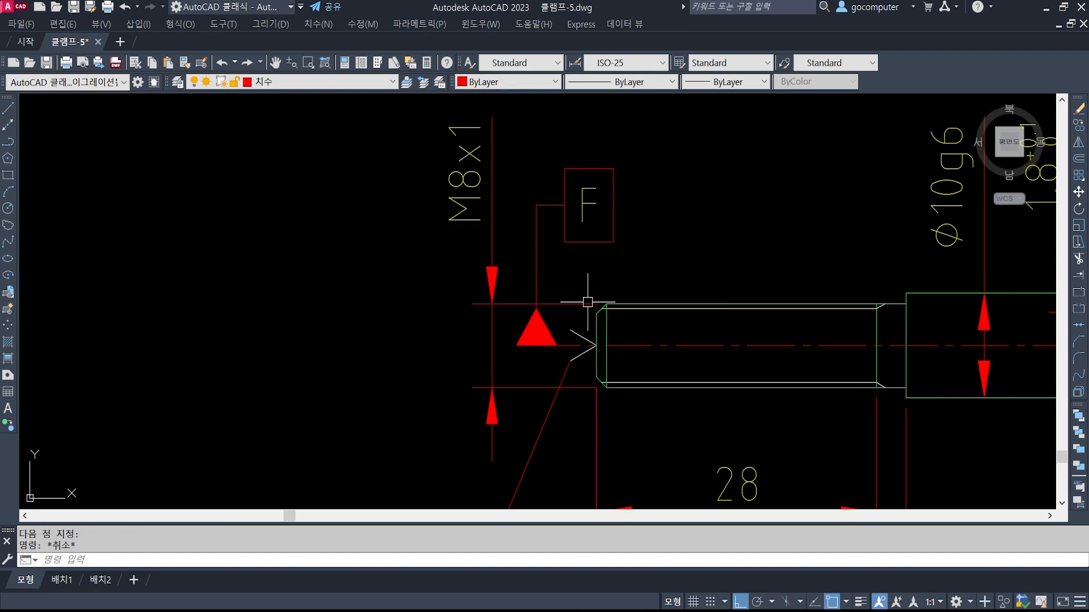
# Set the quick leader's arrowhead to the standard closed filled arrow.
pyautogui.scroll(-5, 707, 312)
pyautogui.moveTo(786, 318); pyautogui.dragTo(672, 314, button='middle')
pyautogui.scroll(3, 767, 291)
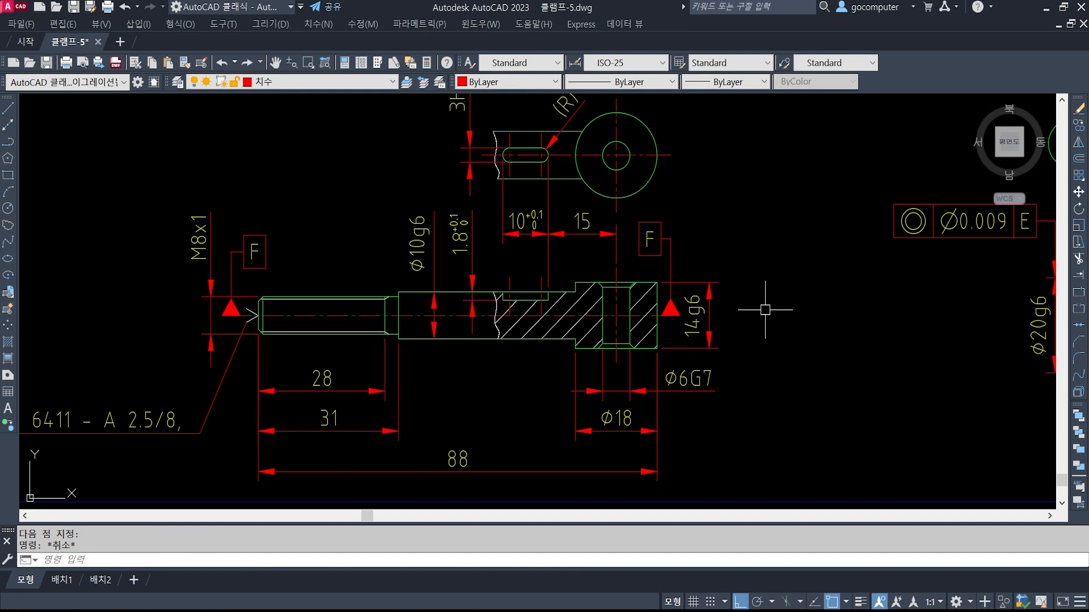
pyautogui.write('le')
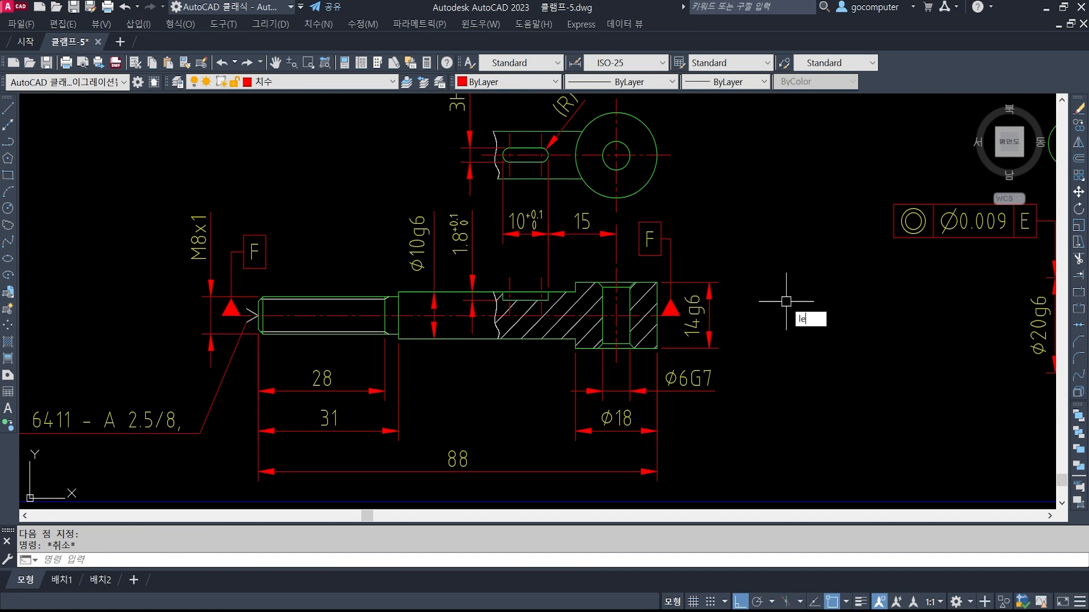
pyautogui.press('Return')
pyautogui.write('s')
pyautogui.press('Return')
pyautogui.click(700, 188)
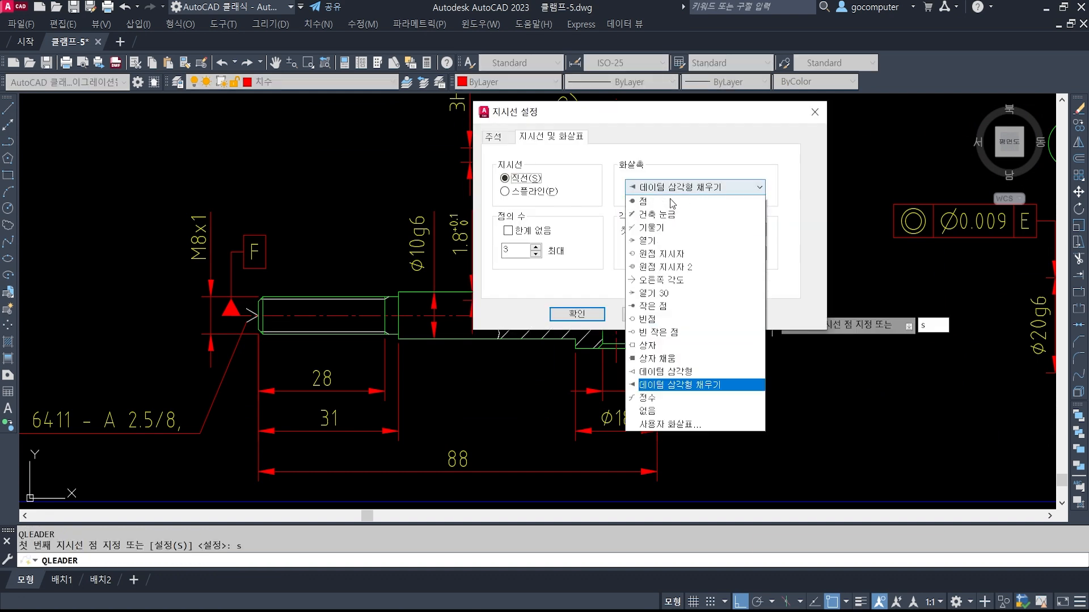
pyautogui.scroll(5, 669, 199)
pyautogui.click(669, 199)
pyautogui.click(589, 315)
# Draw a tolerance leader down from the Ø10g6 dimension at the shaft's lower edge and choose the circular runout symbol.
pyautogui.moveTo(396, 383); pyautogui.dragTo(550, 362, button='middle')
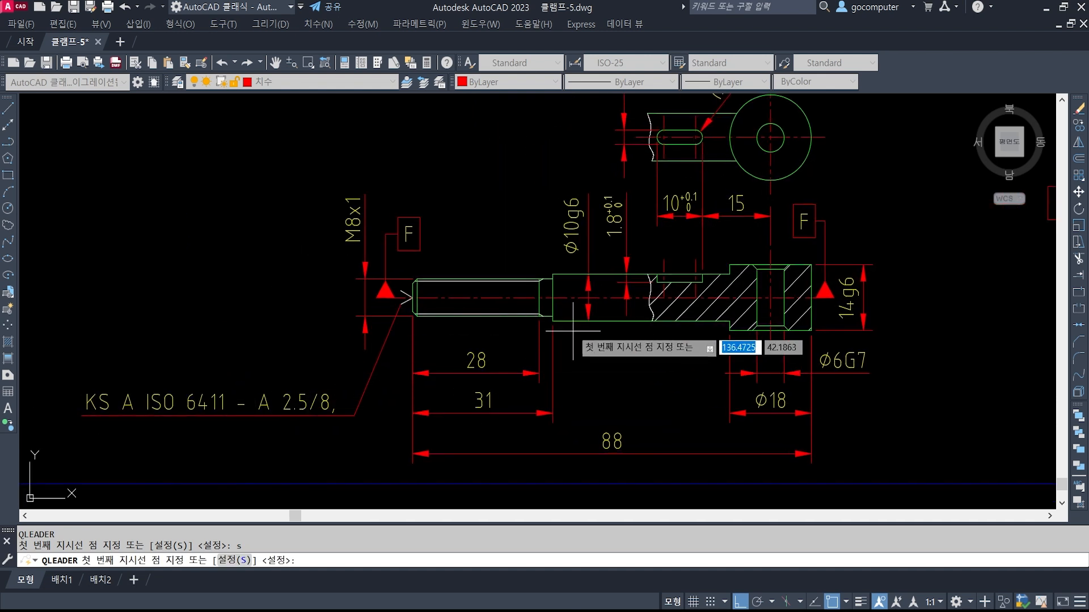
pyautogui.scroll(2, 556, 322)
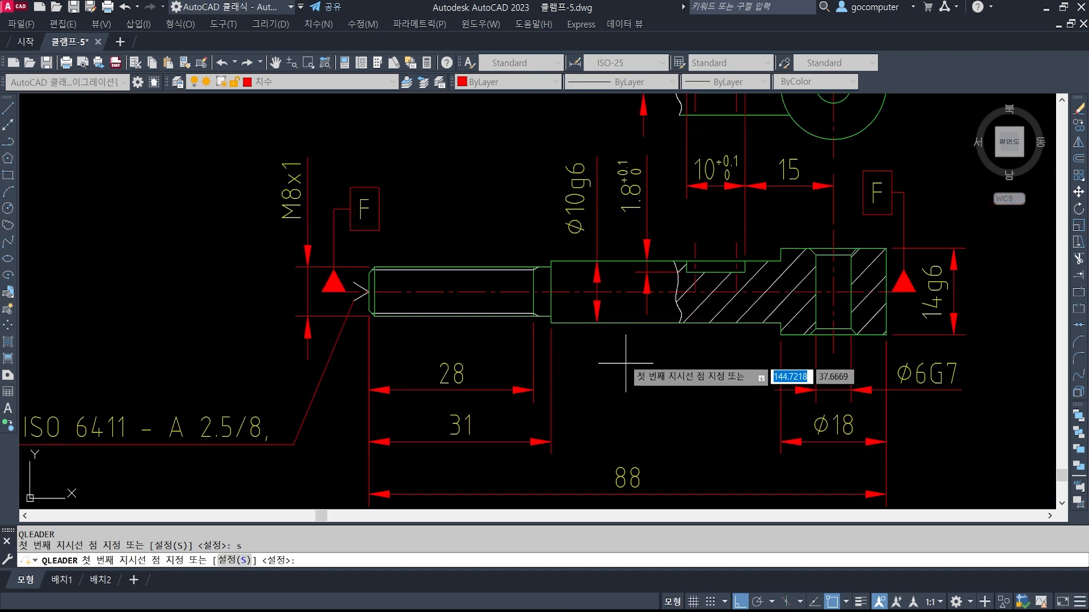
pyautogui.click(596, 325)
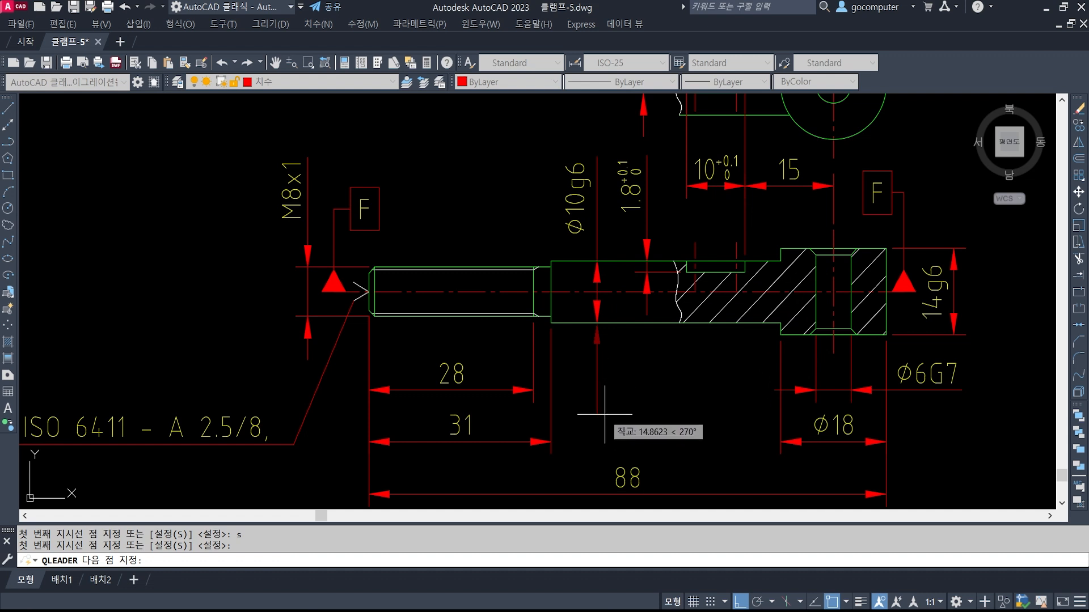
pyautogui.click(612, 410)
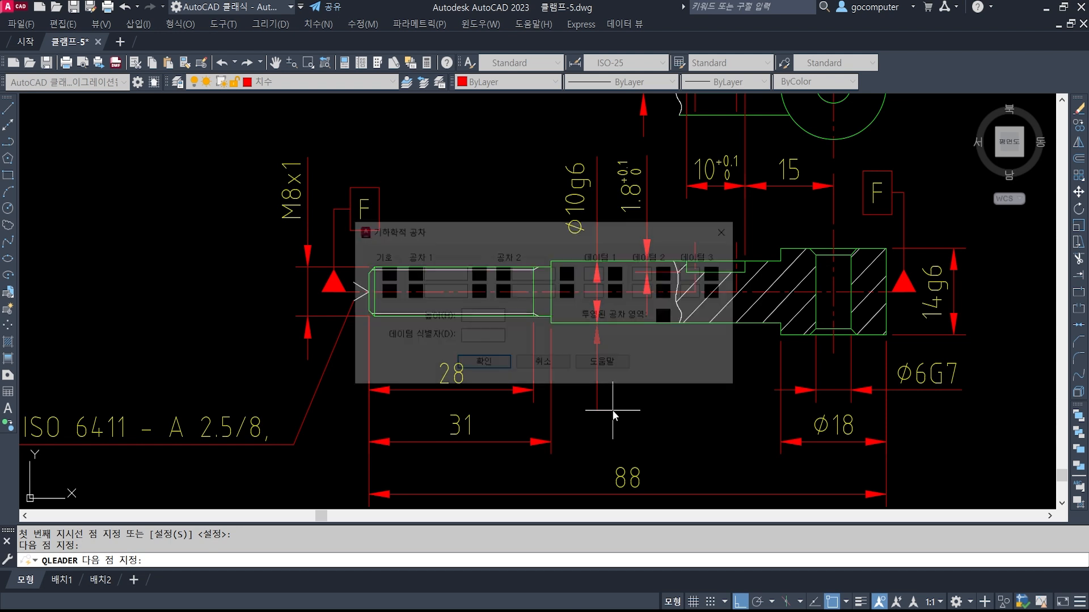
pyautogui.click(385, 274)
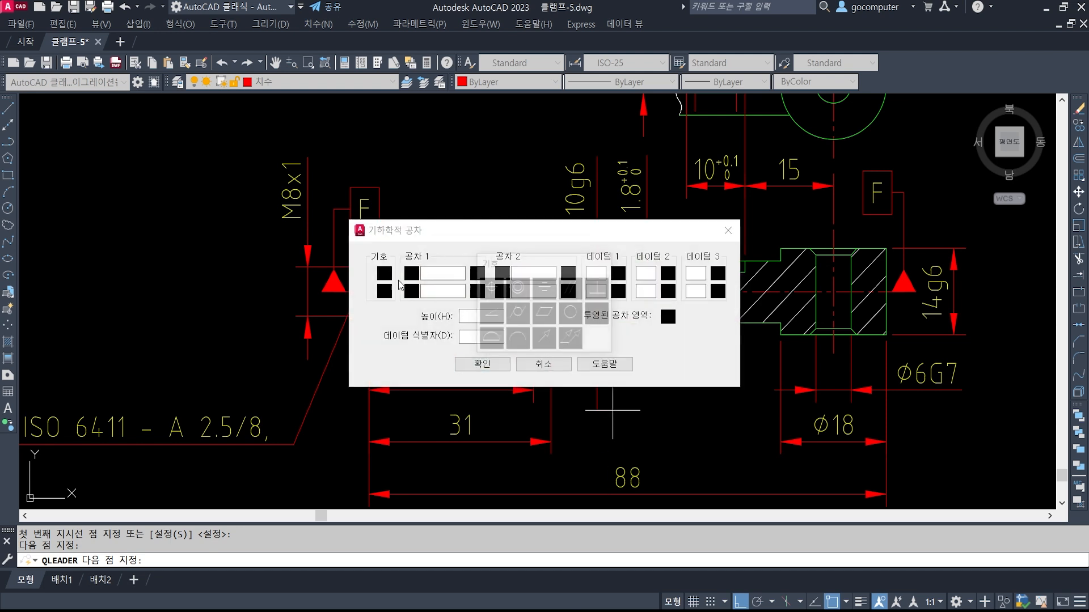
pyautogui.click(550, 346)
# Switch to the standards PDF and look up the IT5 tolerance for sizes over 6 up to 10 mm in the IT table.
pyautogui.hotkey('alt', 'Tab')
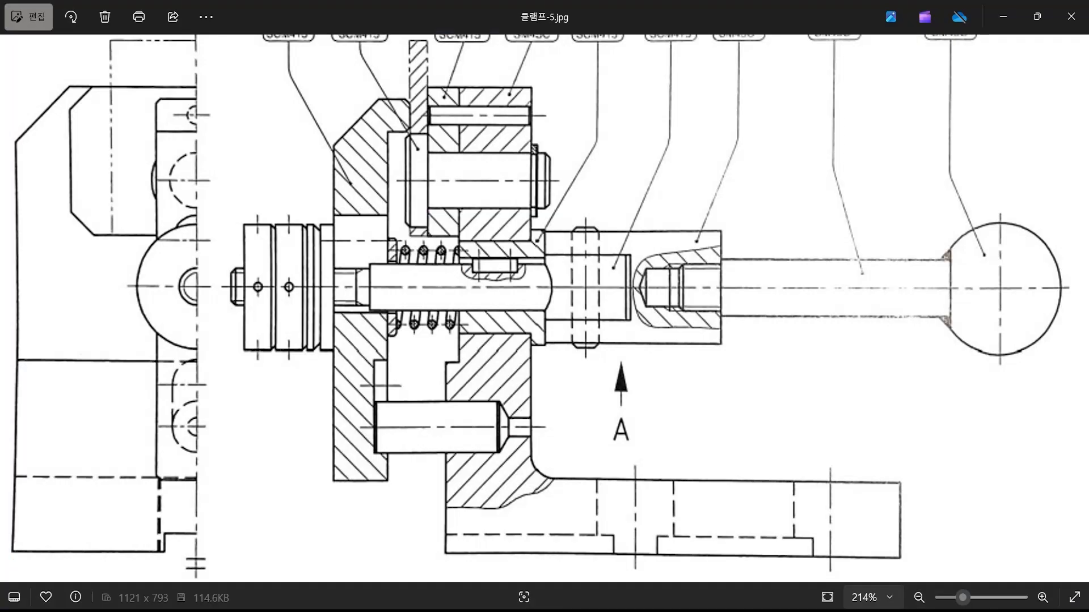
pyautogui.hotkey('alt', 'Tab')
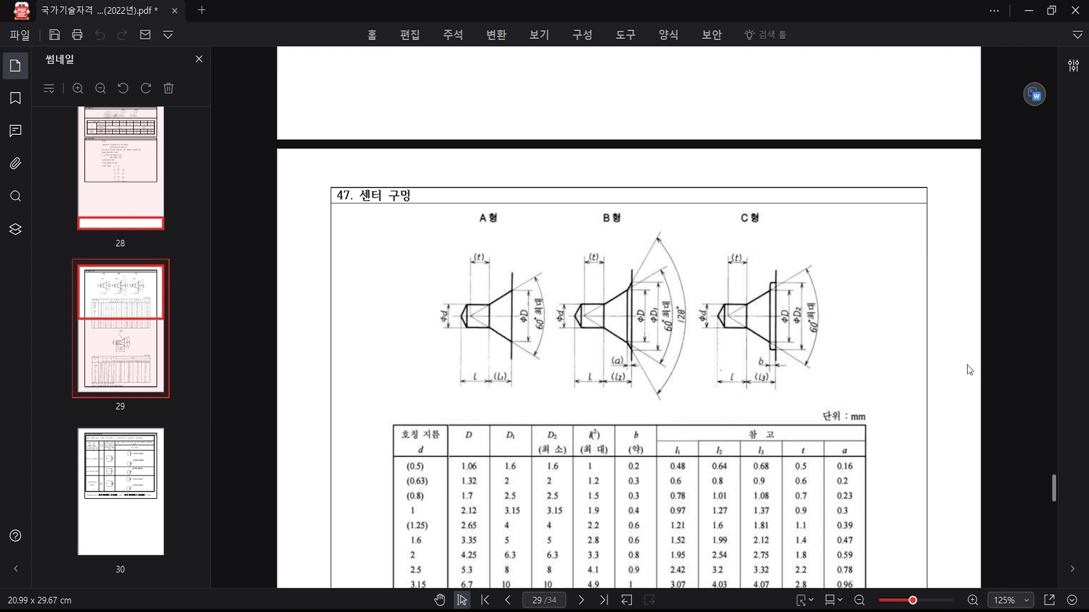
pyautogui.moveTo(1053, 489); pyautogui.dragTo(1055, 79)
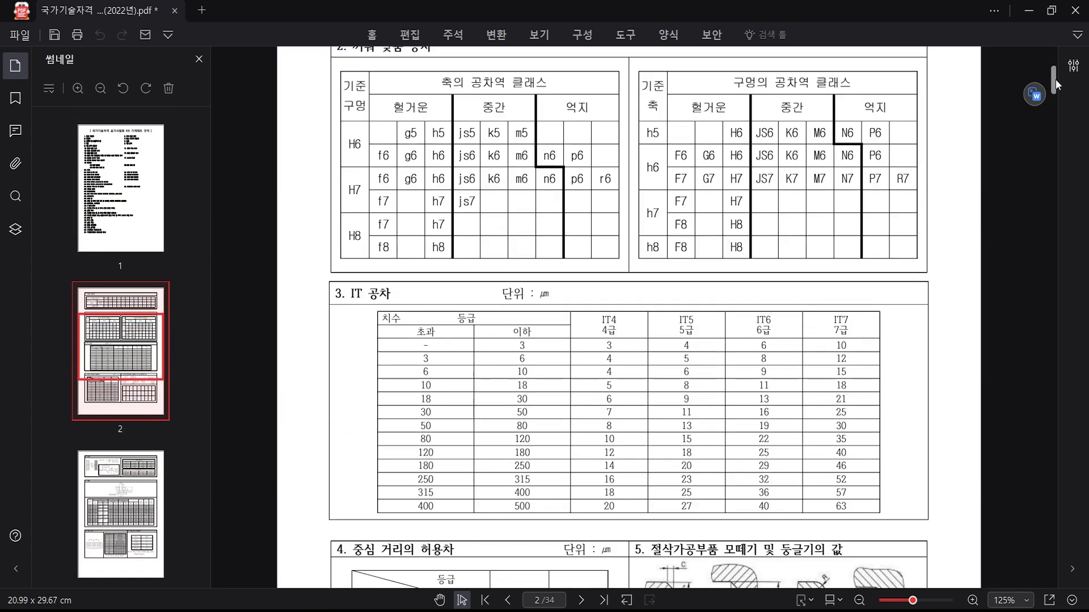
pyautogui.keyDown('ctrl'); pyautogui.scroll(1, 704, 446); pyautogui.keyUp('ctrl')
pyautogui.keyDown('ctrl'); pyautogui.scroll(2, 722, 412); pyautogui.keyUp('ctrl')
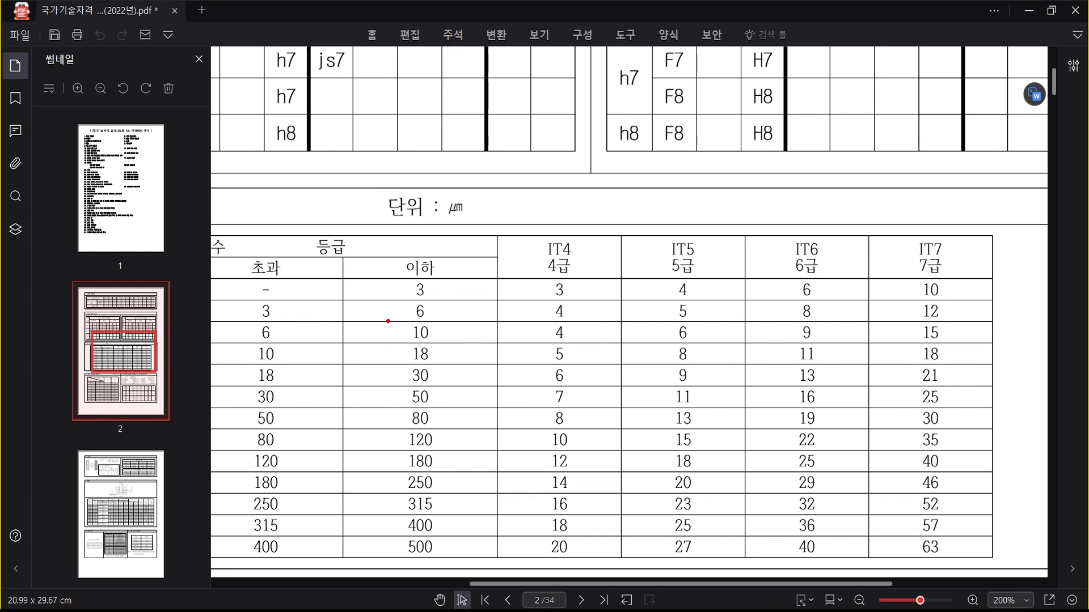
pyautogui.moveTo(387, 321)
pyautogui.mouseDown()
pyautogui.moveTo(461, 347)
pyautogui.moveTo(593, 333)
pyautogui.moveTo(667, 341)
pyautogui.mouseUp()
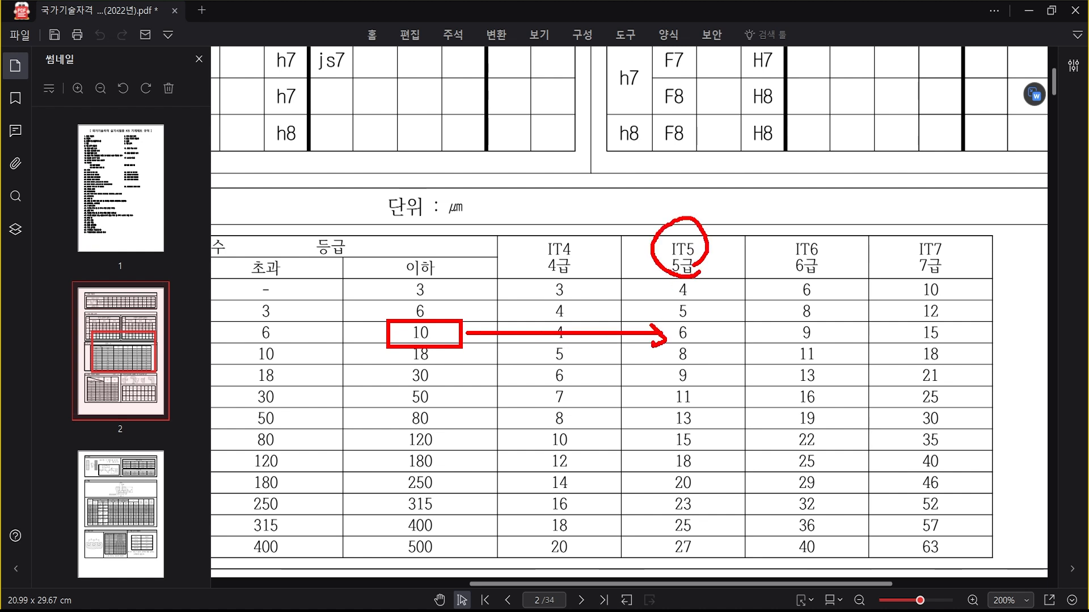
pyautogui.moveTo(694, 336); pyautogui.dragTo(701, 347)
pyautogui.press('Escape')
# Return to AutoCAD and complete the runout frame with tolerance 0.006 and datum F.
pyautogui.hotkey('alt', 'Tab')
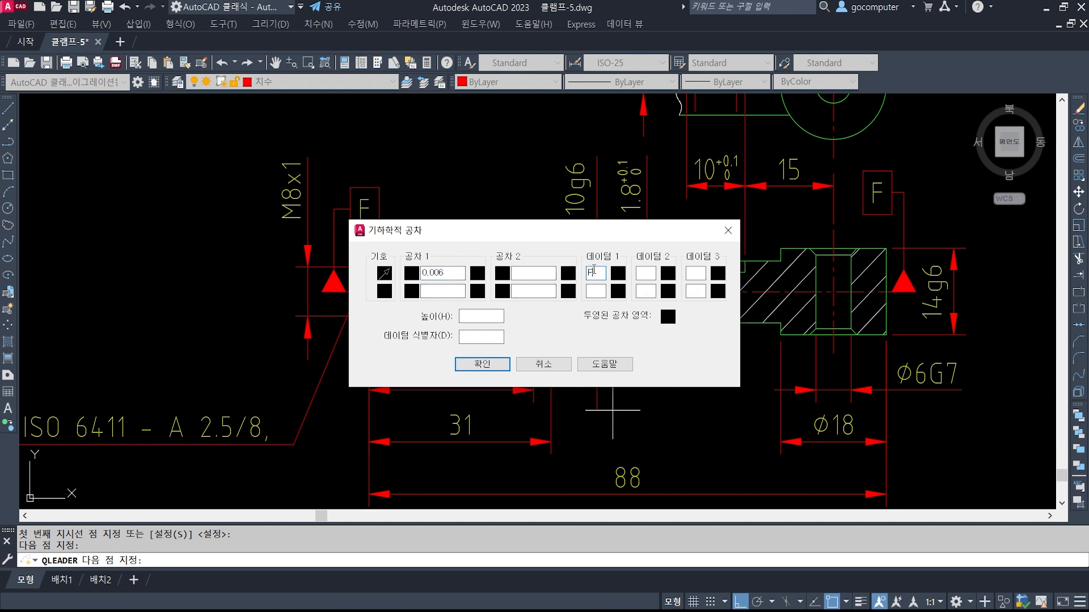
pyautogui.click(481, 366)
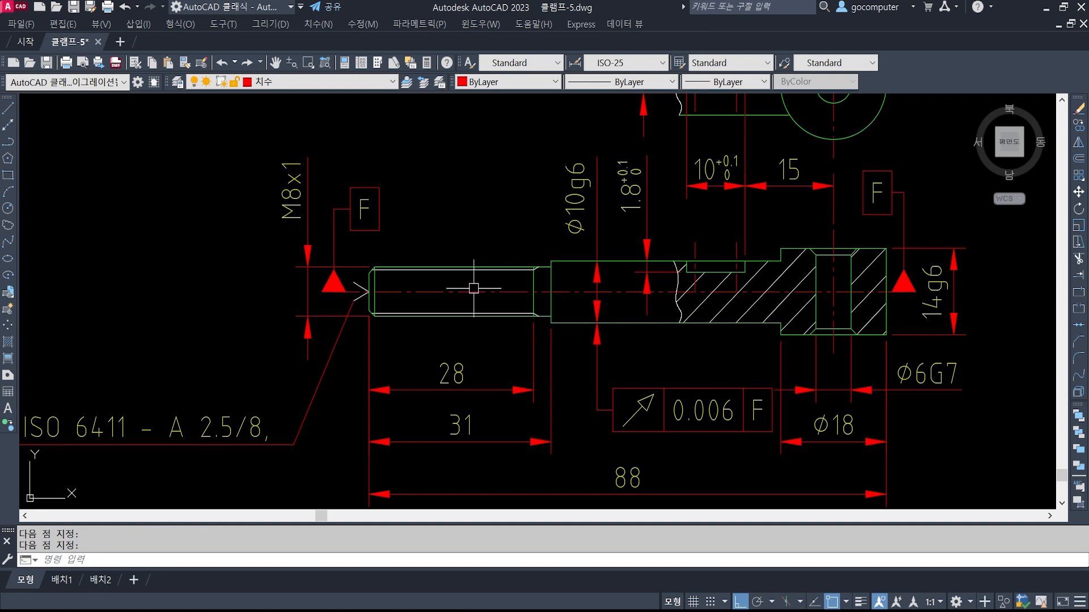
pyautogui.moveTo(816, 418); pyautogui.dragTo(742, 356, button='middle')
pyautogui.scroll(3, 681, 364)
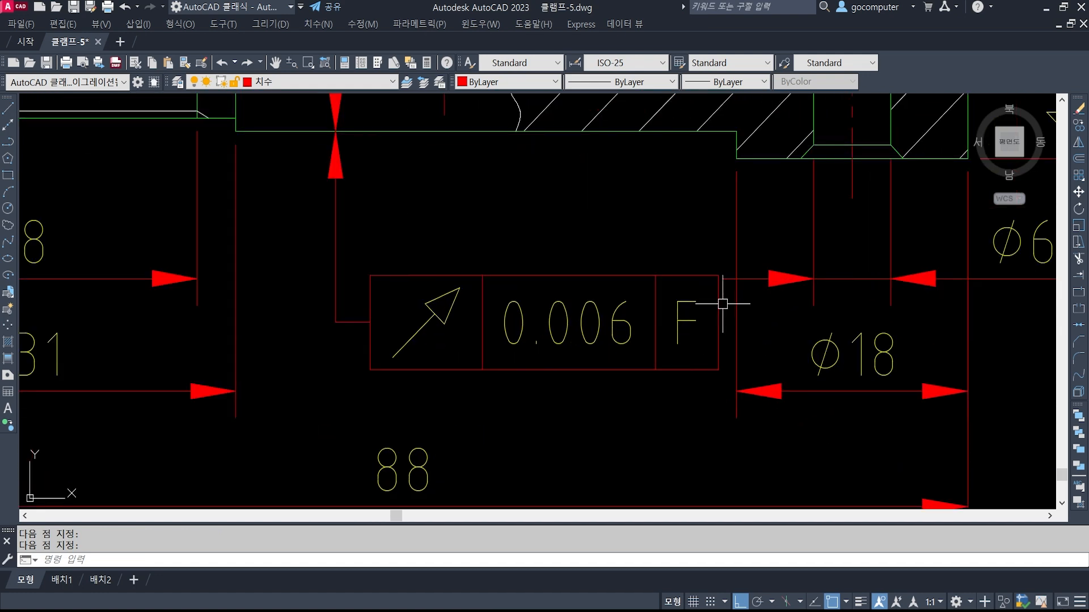
pyautogui.scroll(-2, 666, 366)
pyautogui.scroll(-1, 665, 366)
pyautogui.scroll(1, 522, 347)
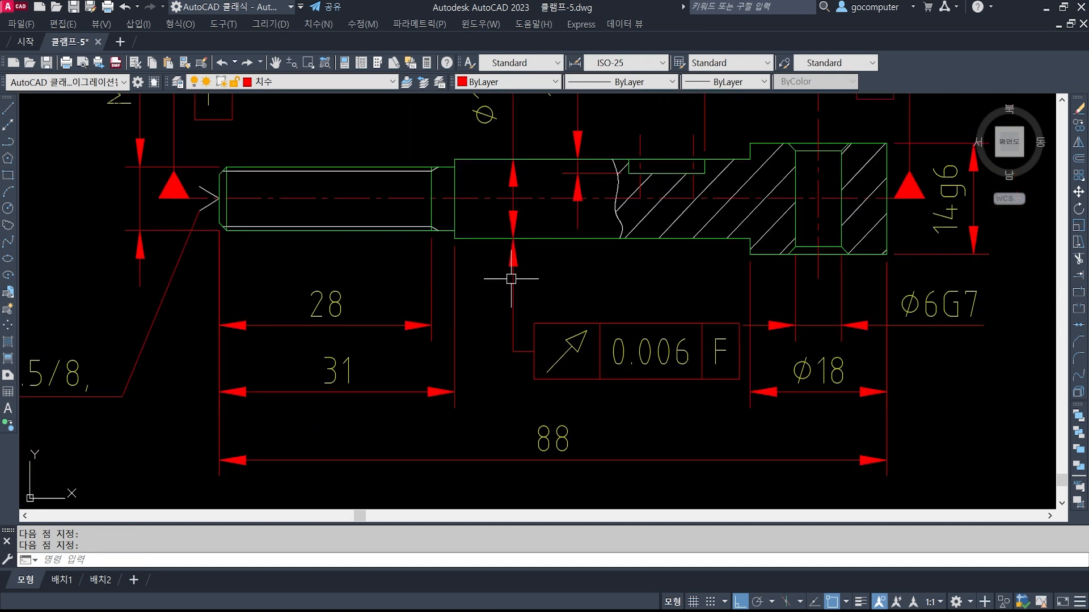
# Move the Ø10g6 dimension together with its runout leader and frame slightly toward the shaft's threaded end.
pyautogui.moveTo(511, 279); pyautogui.dragTo(568, 304, button='middle')
pyautogui.write('m')
pyautogui.press('Return')
pyautogui.click(560, 354)
pyautogui.click(518, 369)
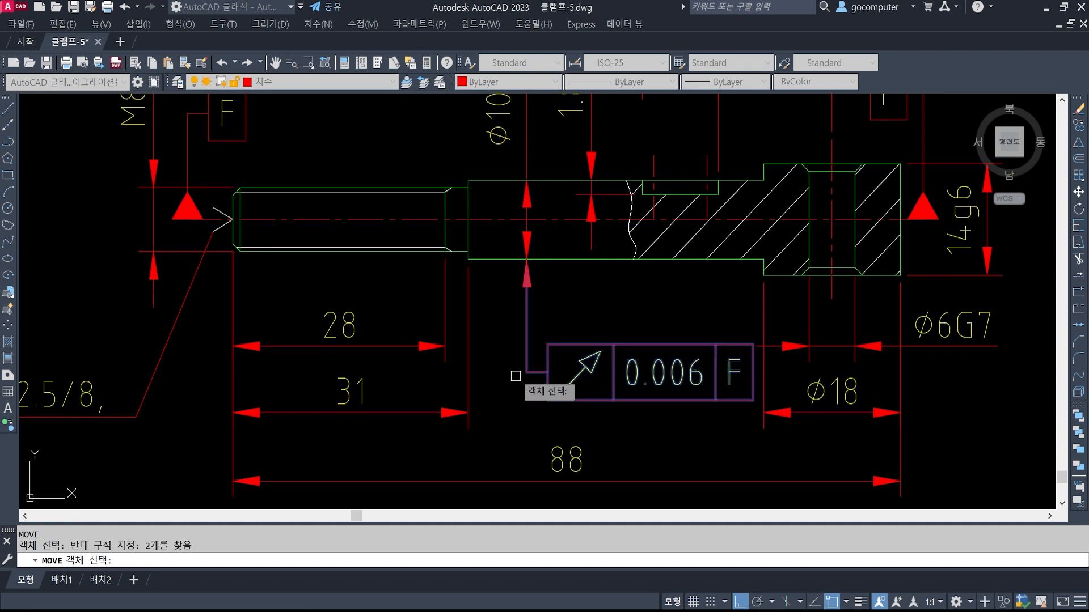
pyautogui.click(527, 202)
pyautogui.moveTo(562, 222); pyautogui.dragTo(587, 300, button='middle')
pyautogui.press('Return')
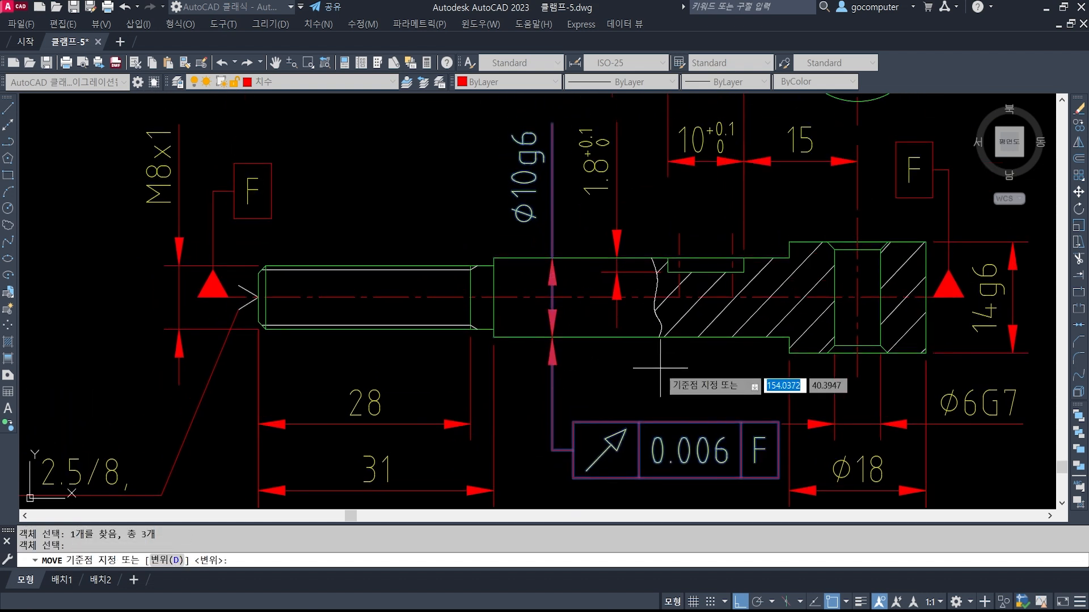
pyautogui.click(659, 357)
pyautogui.click(639, 368)
# Try to draw a tolerance leader upward from the upper extension line of the 14g6 dimension.
pyautogui.scroll(-1, 638, 368)
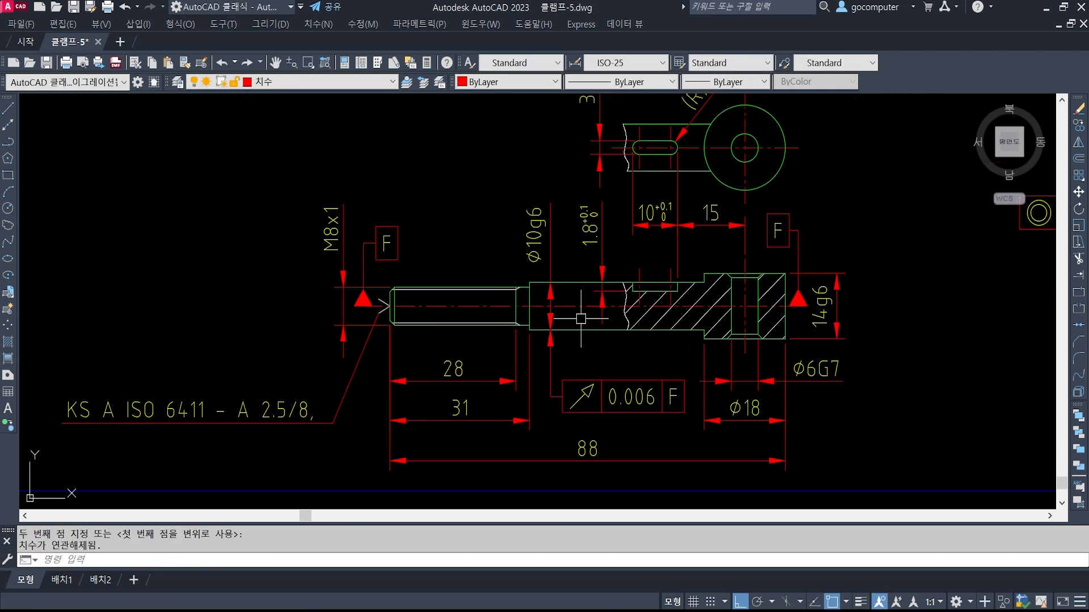
pyautogui.moveTo(623, 397); pyautogui.dragTo(601, 358, button='middle')
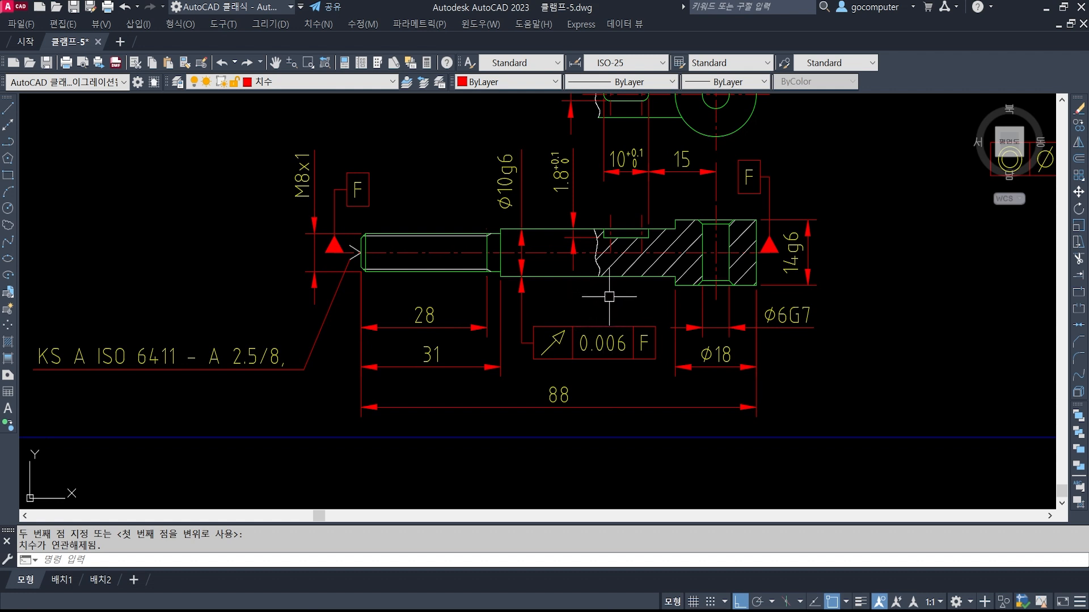
pyautogui.moveTo(811, 244); pyautogui.dragTo(743, 302, button='middle')
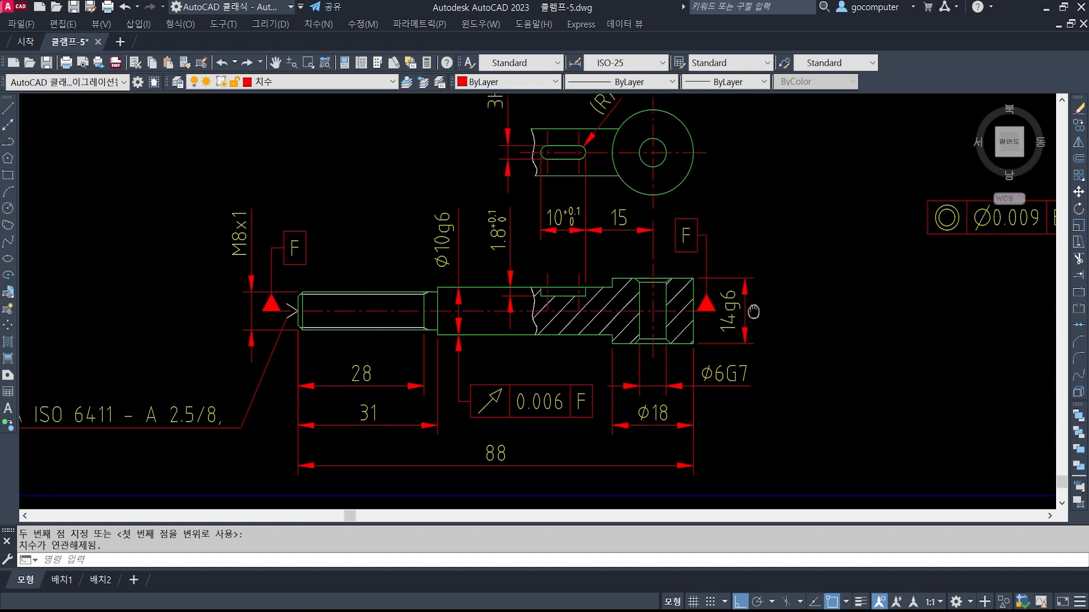
pyautogui.write('le')
pyautogui.press('Return')
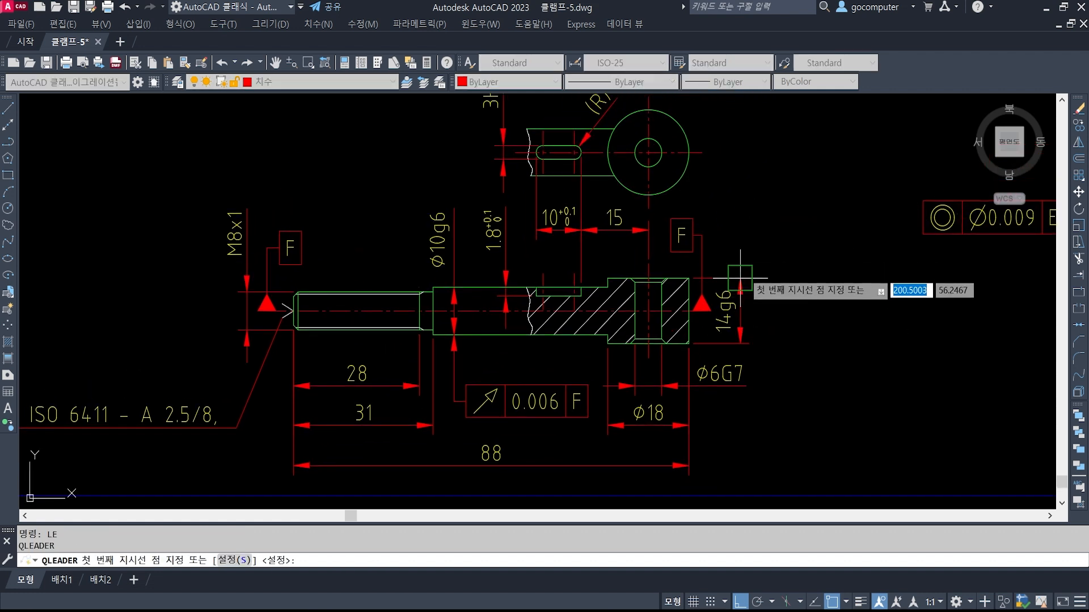
pyautogui.click(740, 277)
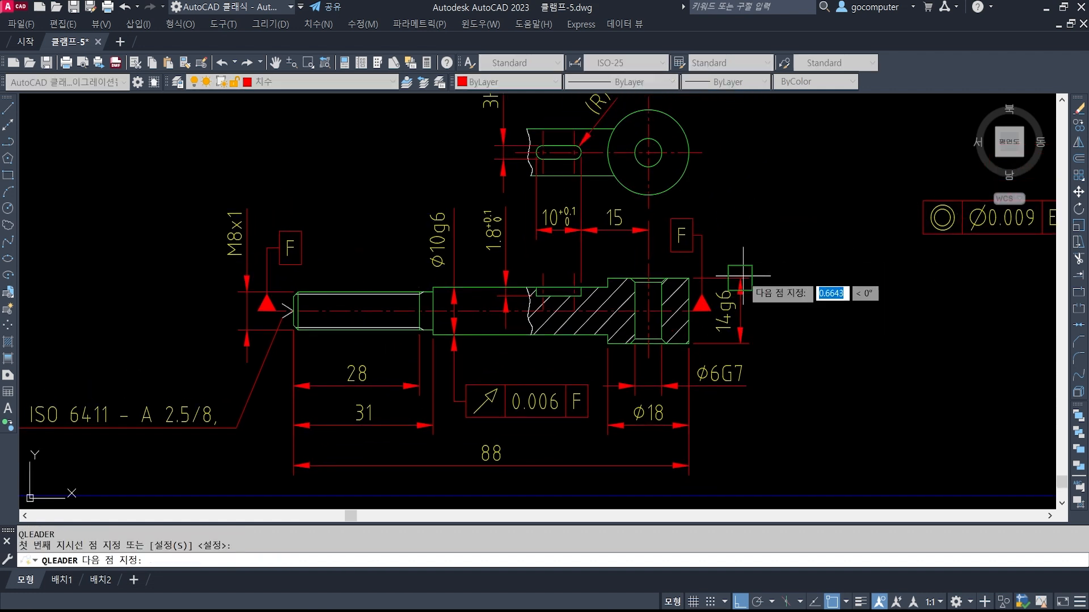
pyautogui.click(754, 235)
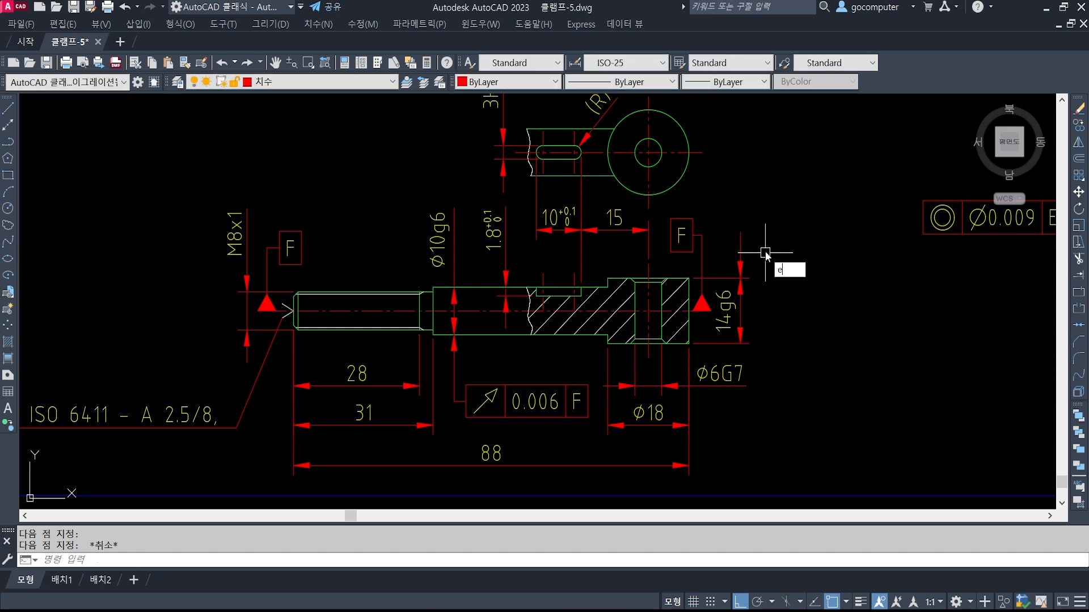
pyautogui.press('Escape')
# Erase the incomplete leader above the 14g6 dimension.
pyautogui.write('e')
pyautogui.press('Return')
pyautogui.click(794, 241)
pyautogui.click(732, 191)
pyautogui.press('Return')
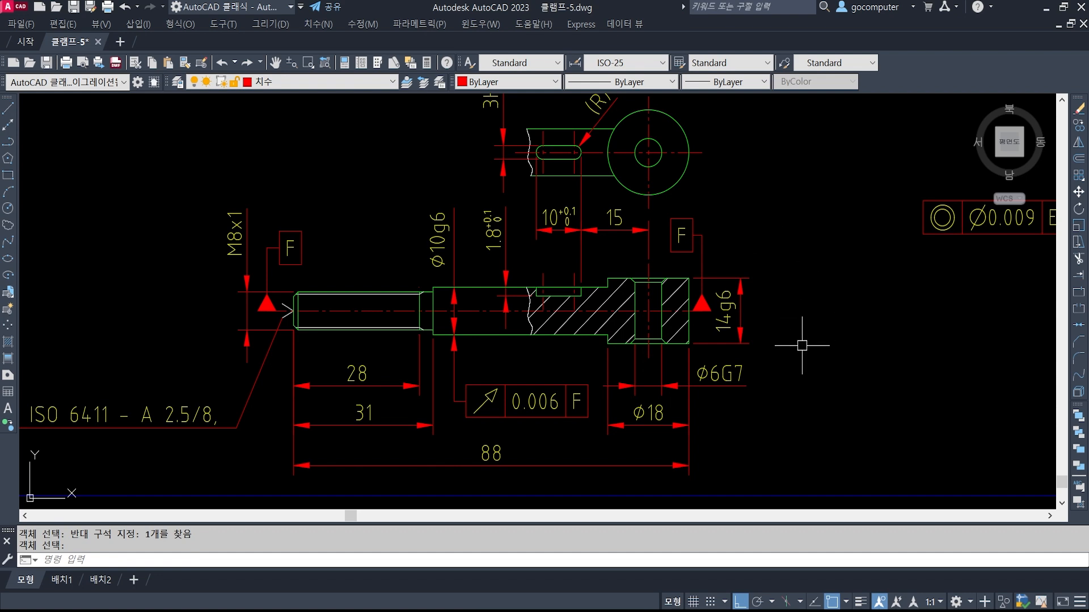
# Remove the g6 fit class from the 14g6 dimension text at the shaft's head.
pyautogui.scroll(4, 706, 330)
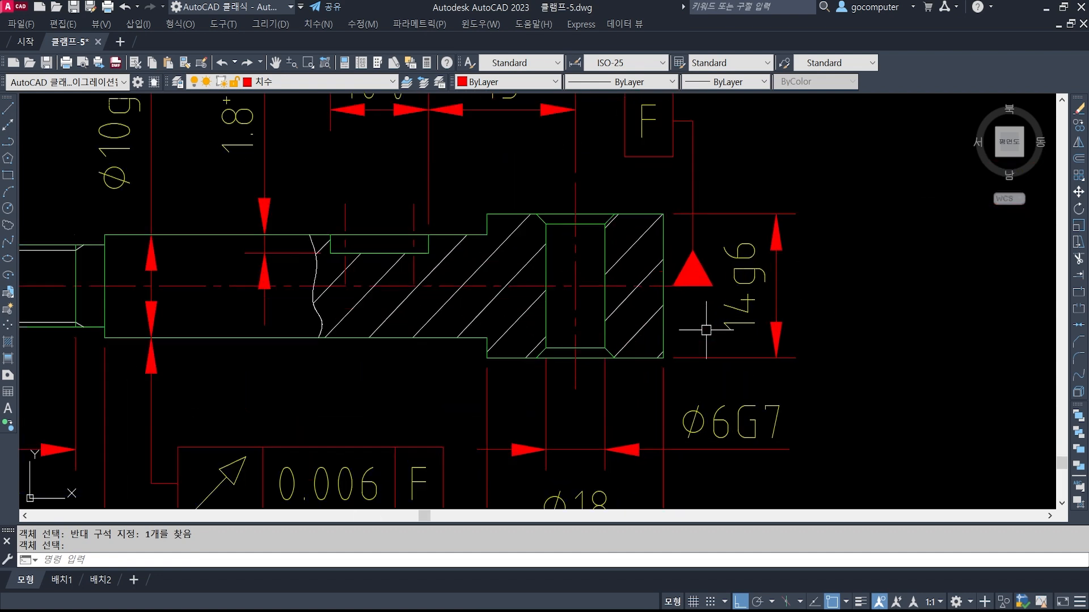
pyautogui.click(750, 275)
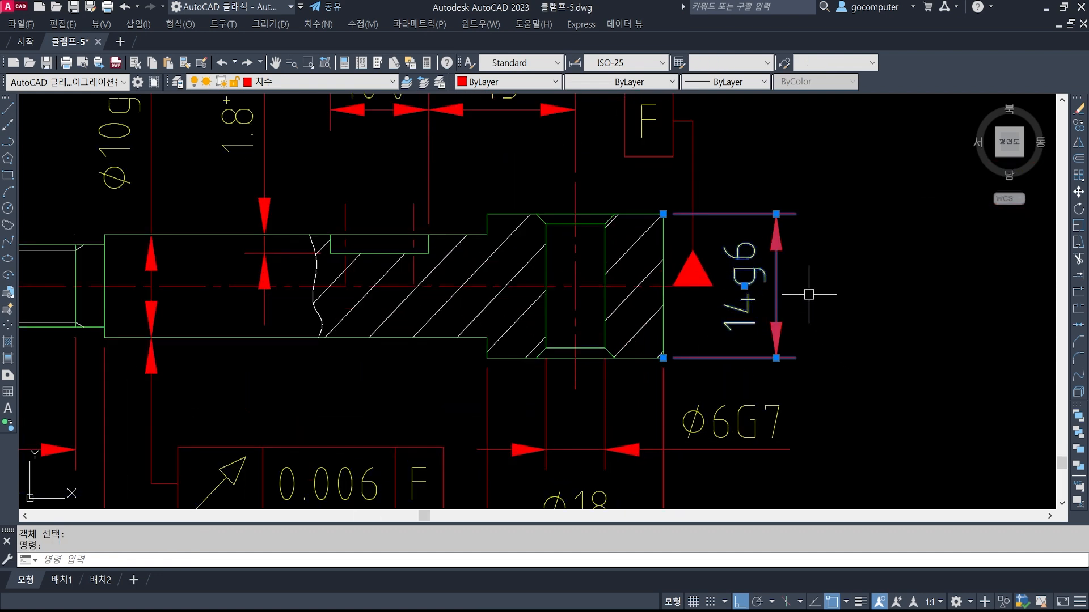
pyautogui.scroll(-4, 785, 311)
pyautogui.scroll(1, 780, 309)
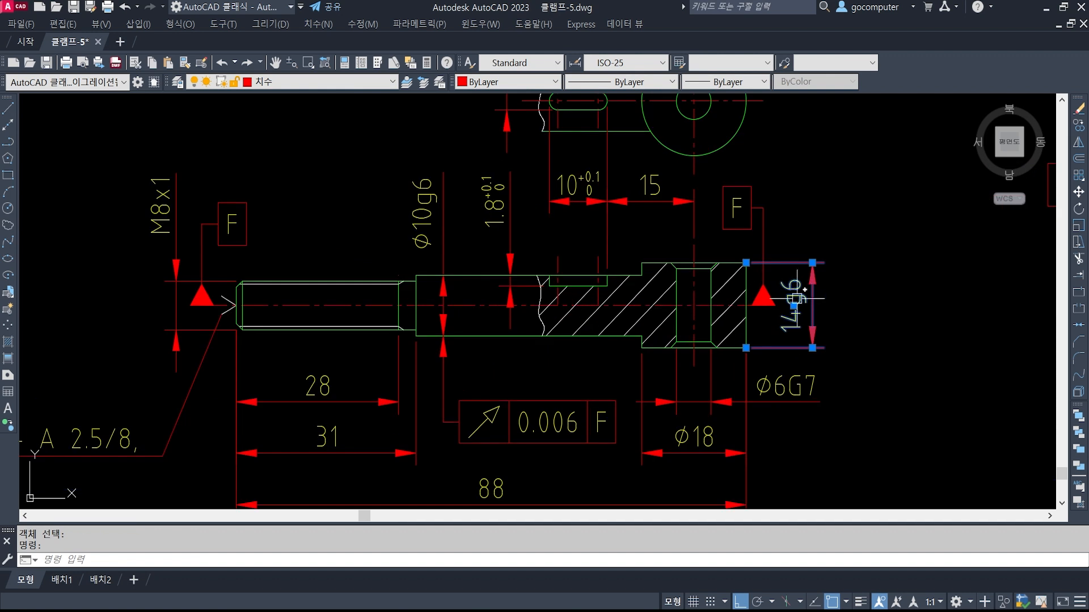
pyautogui.scroll(1, 783, 309)
pyautogui.press('Escape')
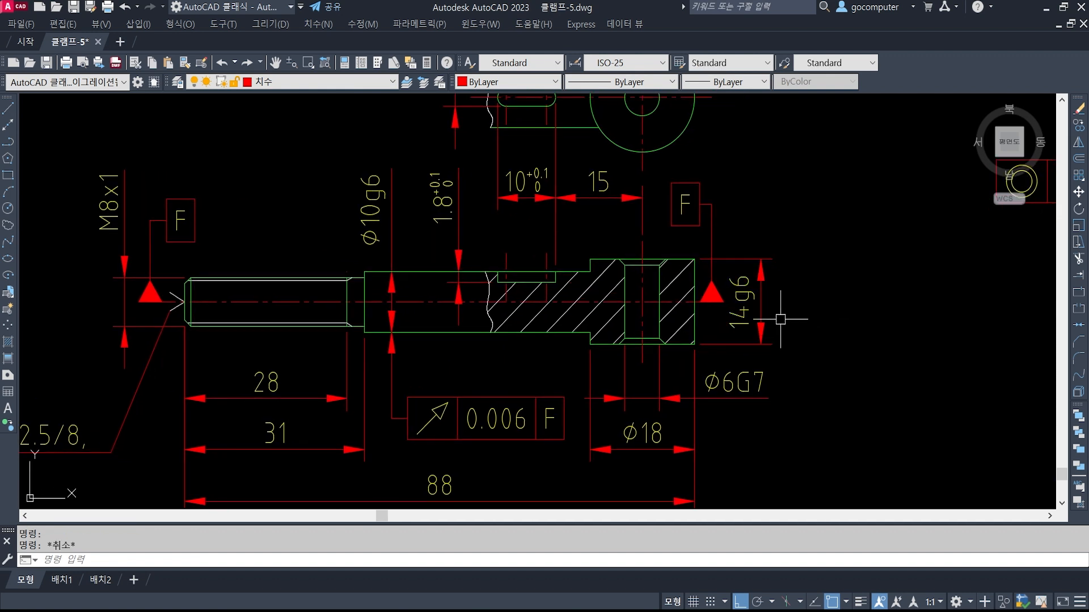
pyautogui.click(748, 289)
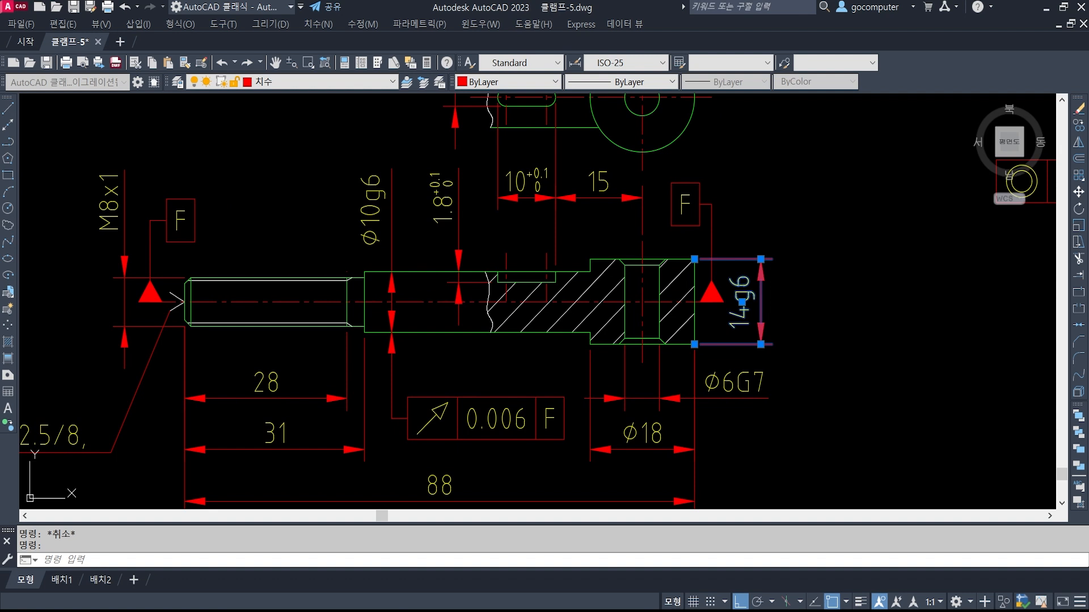
pyautogui.doubleClick(740, 301)
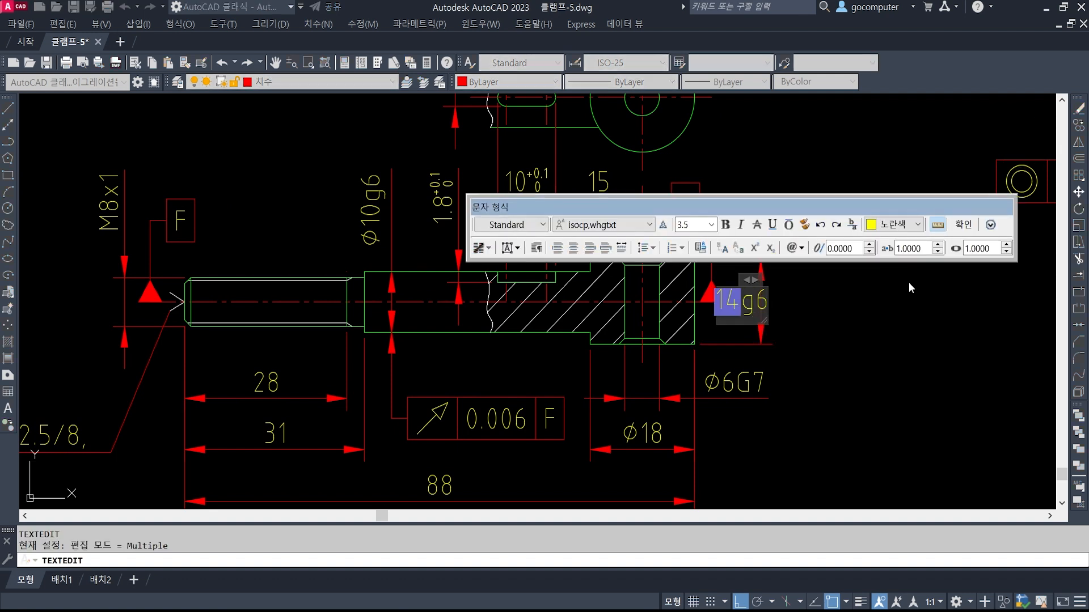
pyautogui.press('Delete')
pyautogui.press('Delete')
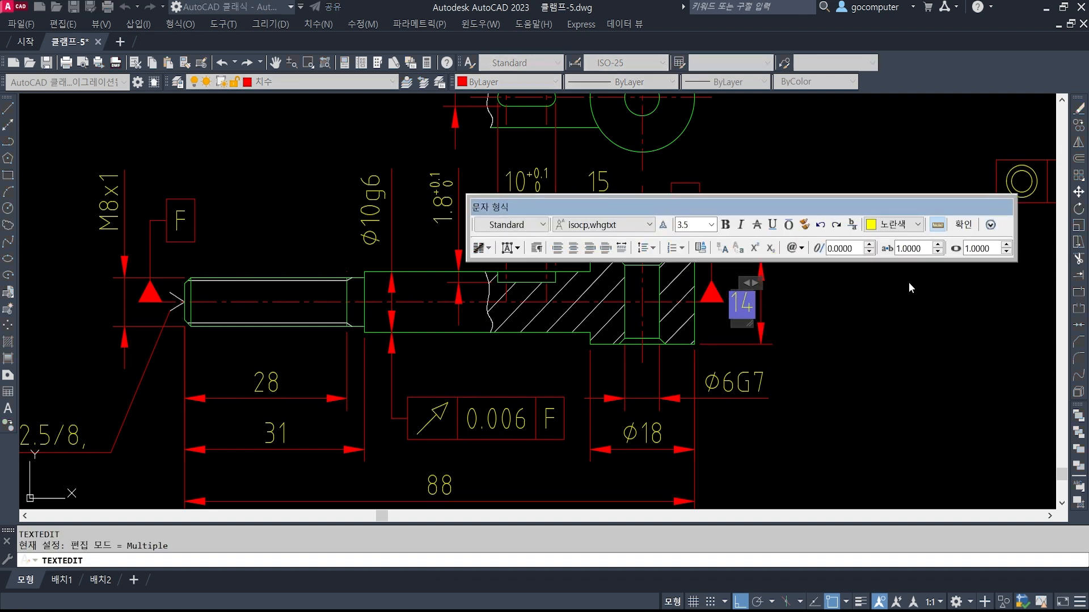
pyautogui.click(944, 351)
pyautogui.press('Escape')
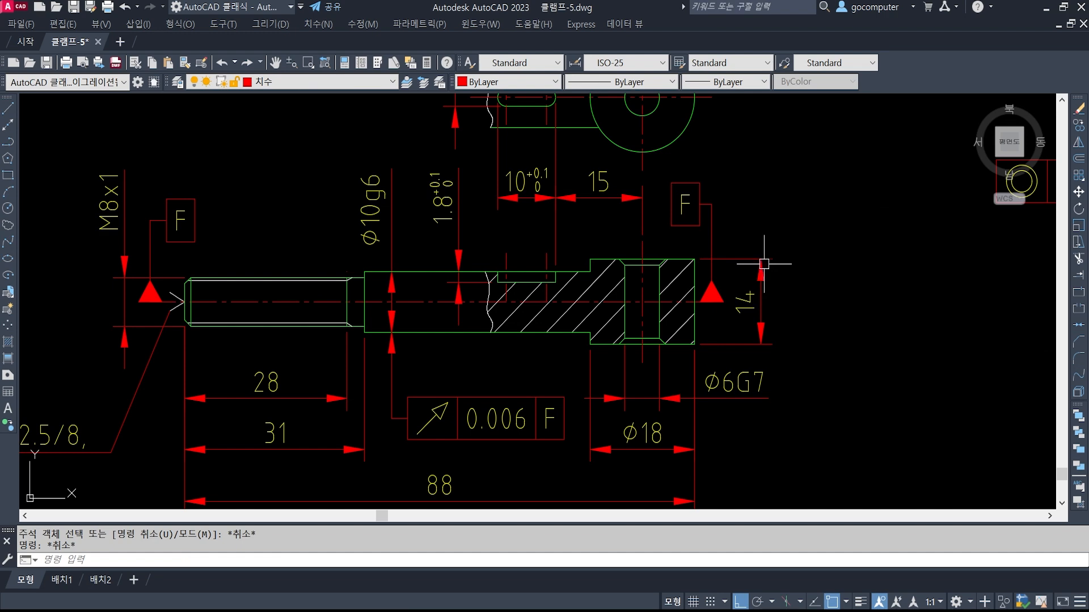
# Give the head's 14 dimension a deviation tolerance with an upper limit of -0.1 and a lower limit value of 0.2.
pyautogui.click(764, 261)
pyautogui.hotkey('ctrl', '1')
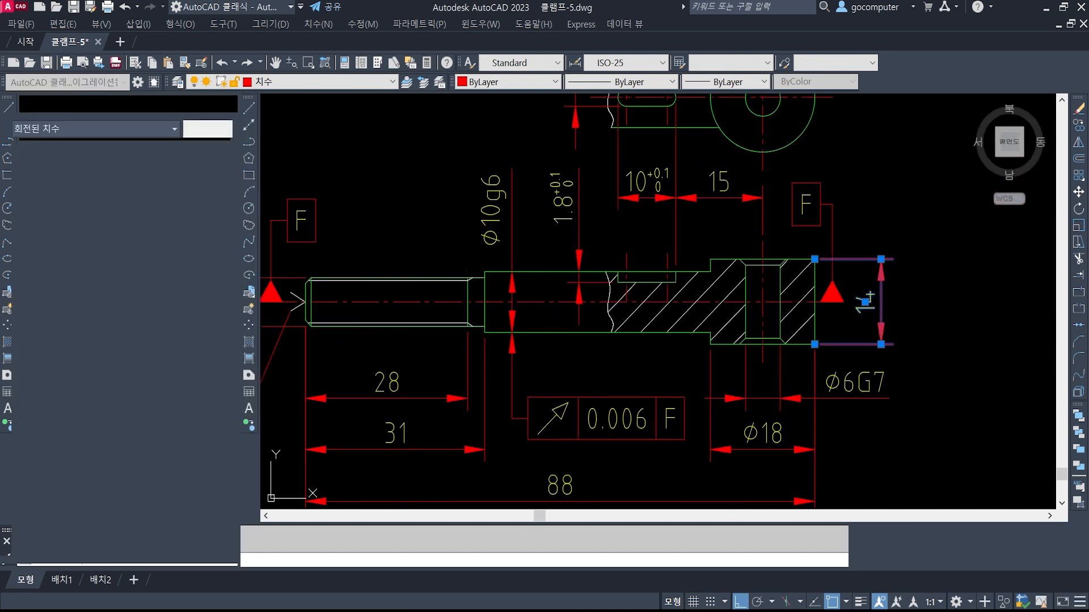
pyautogui.scroll(-15, 130, 465)
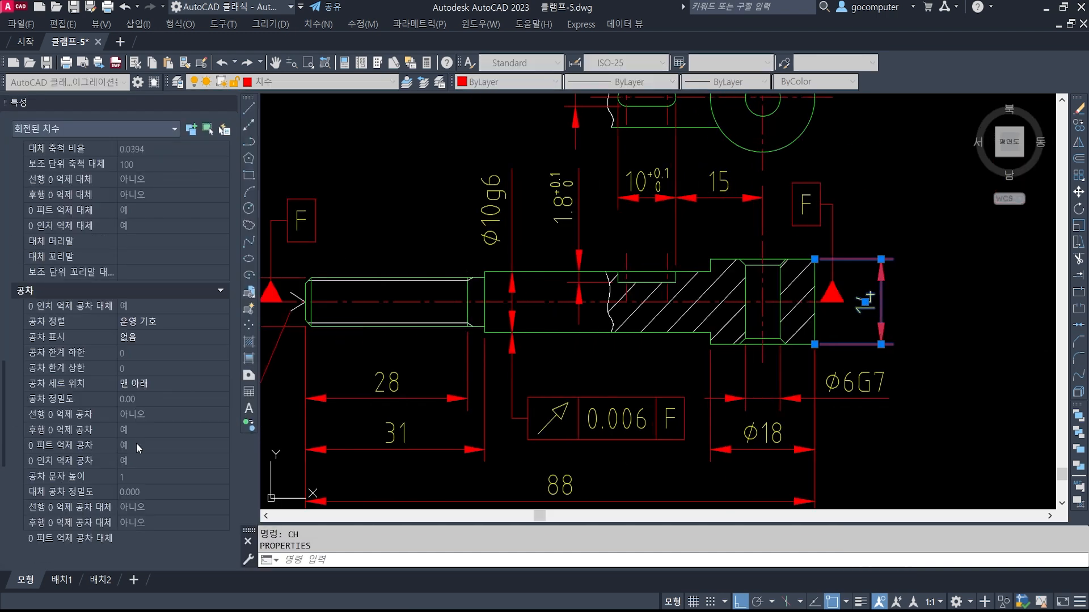
pyautogui.click(171, 336)
pyautogui.click(172, 334)
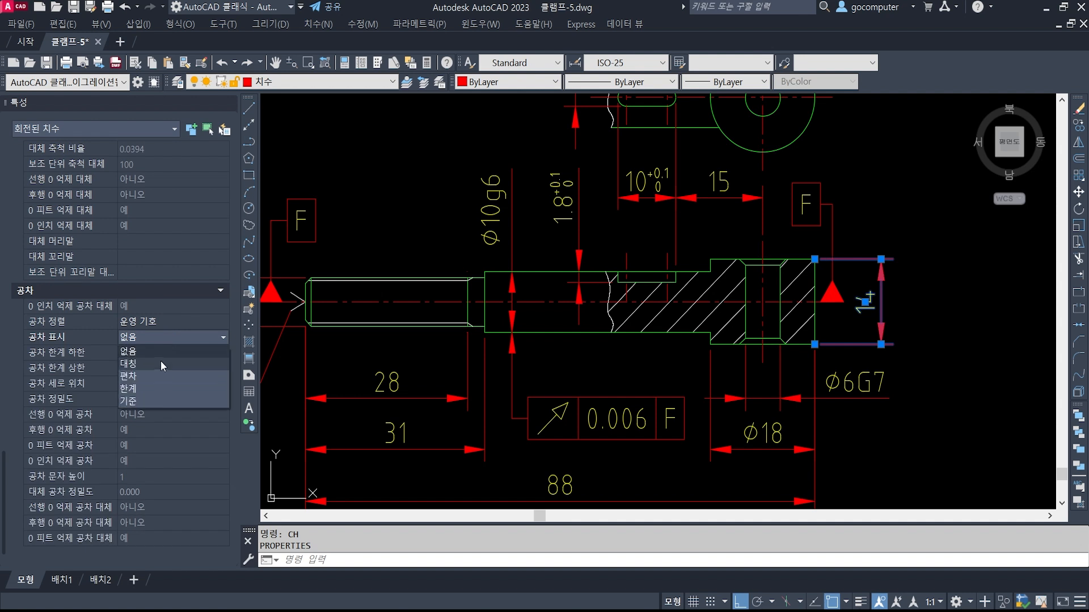
pyautogui.click(161, 373)
pyautogui.click(152, 368)
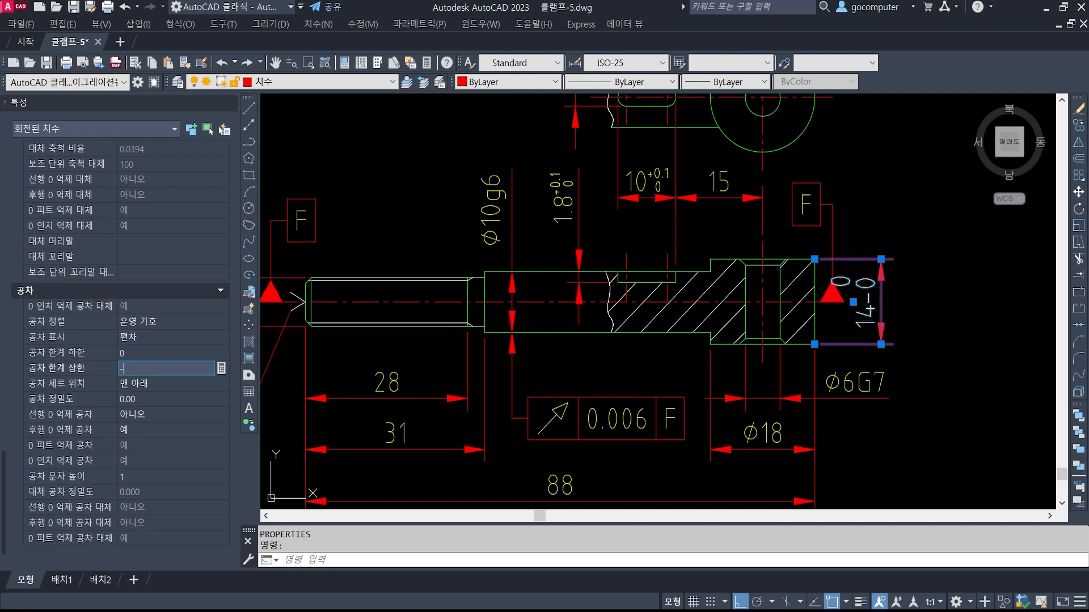
pyautogui.click(142, 353)
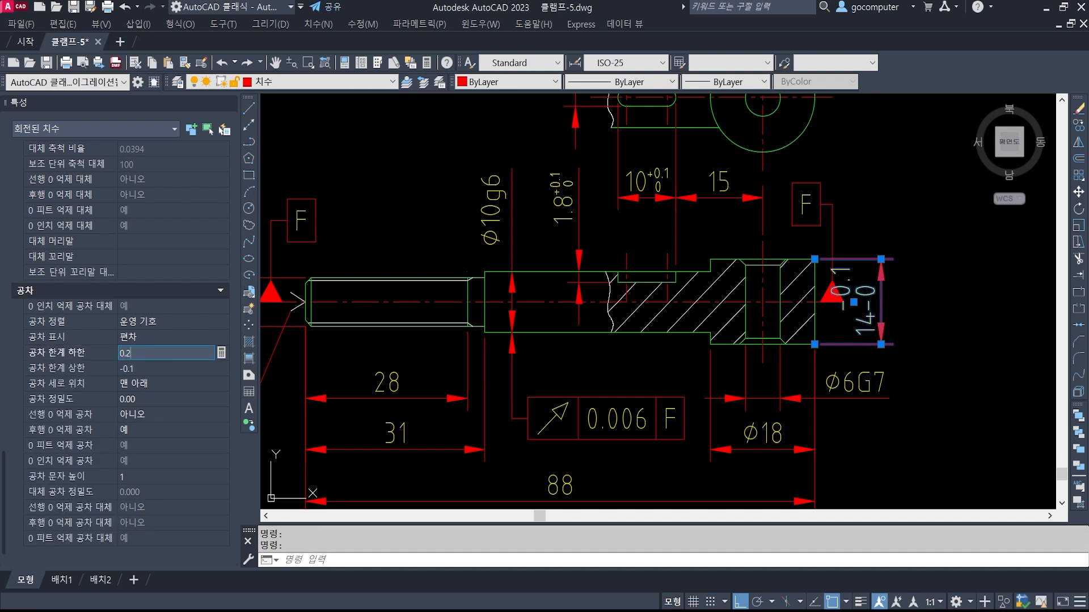
# Set the tolerance text height of the 14 dimension to 0.5 and close its properties.
pyautogui.click(130, 482)
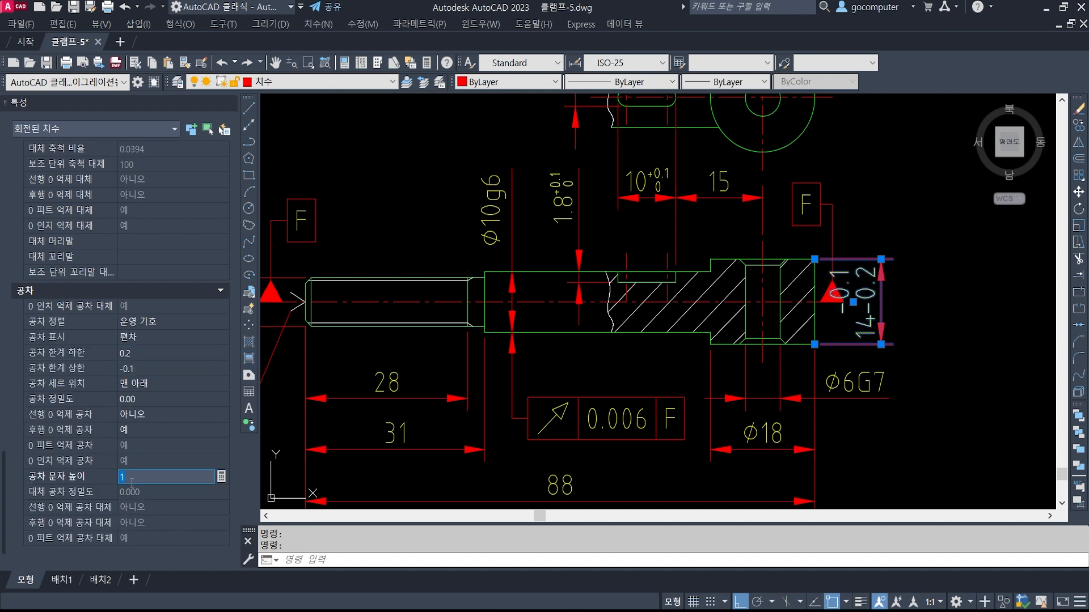
pyautogui.write('0.5')
pyautogui.press('Return')
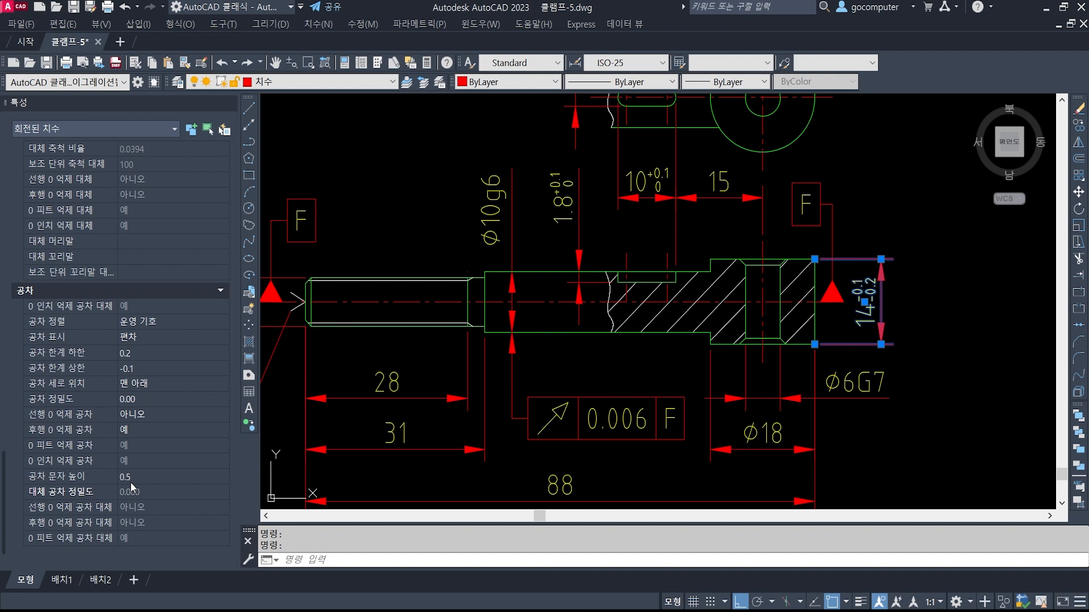
pyautogui.click(230, 102)
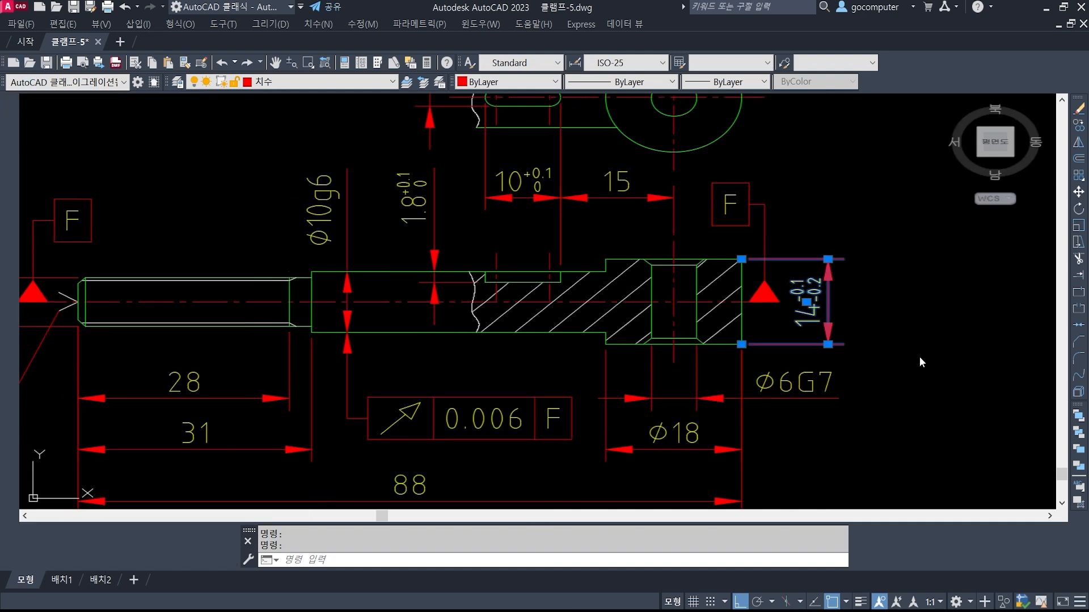
pyautogui.press('Escape')
pyautogui.press('Escape')
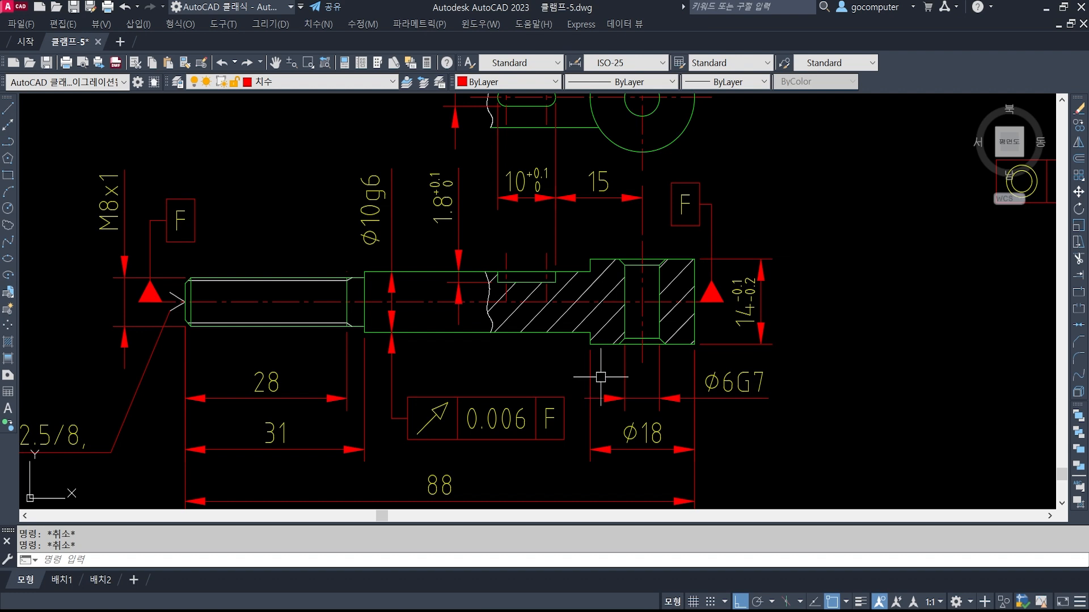
pyautogui.scroll(-3, 600, 377)
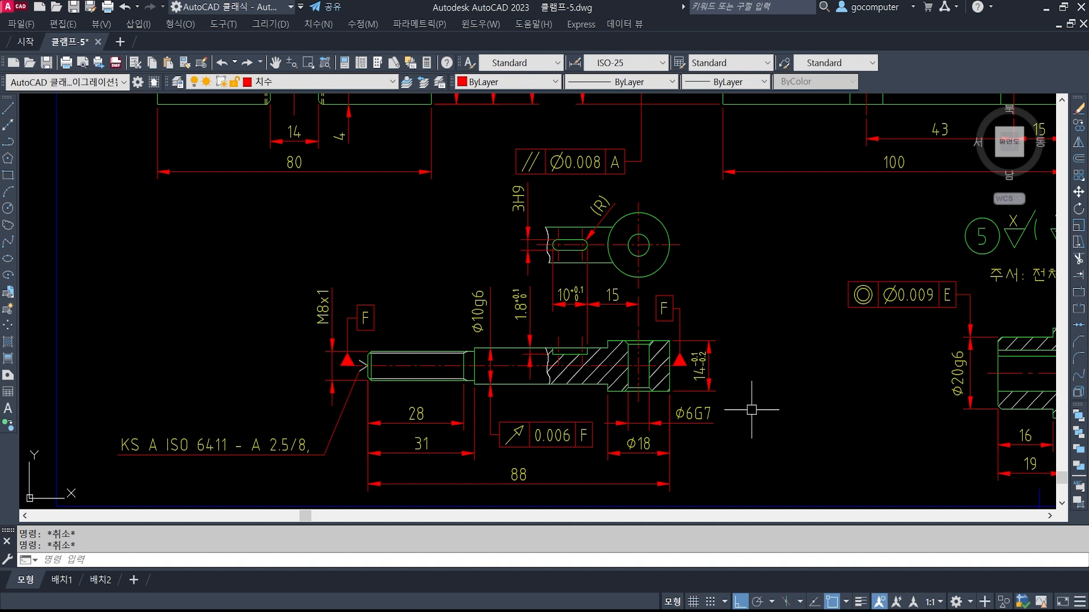
pyautogui.moveTo(708, 413); pyautogui.dragTo(721, 329, button='middle')
pyautogui.scroll(1, 504, 422)
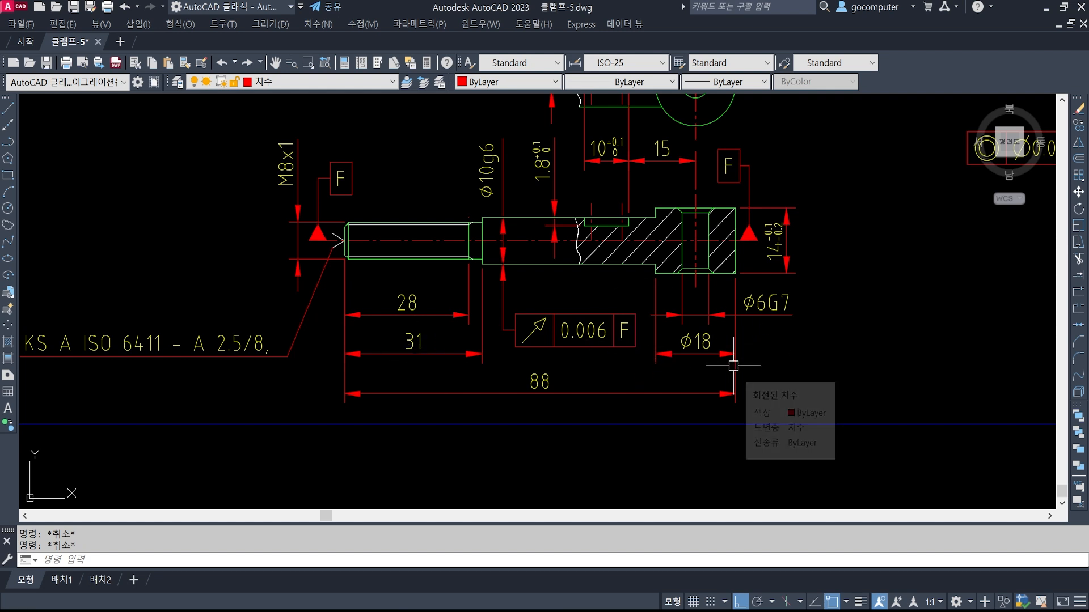
pyautogui.scroll(-1, 731, 366)
pyautogui.moveTo(392, 284)
pyautogui.mouseDown(button='middle')
pyautogui.moveTo(399, 391)
pyautogui.moveTo(414, 321)
pyautogui.mouseUp(button='middle')
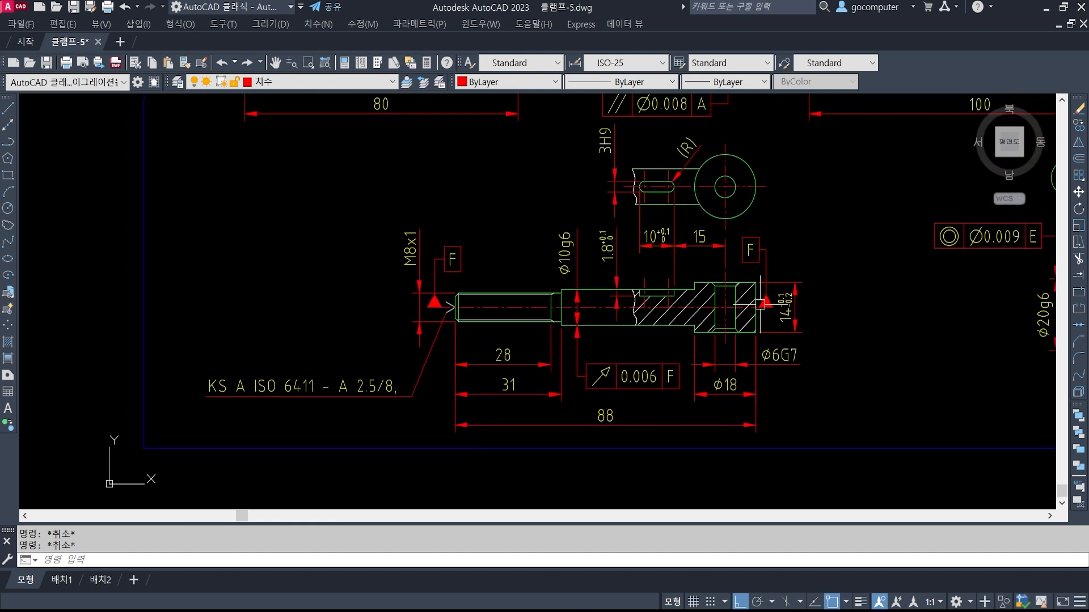
pyautogui.moveTo(720, 288); pyautogui.dragTo(716, 295, button='middle')
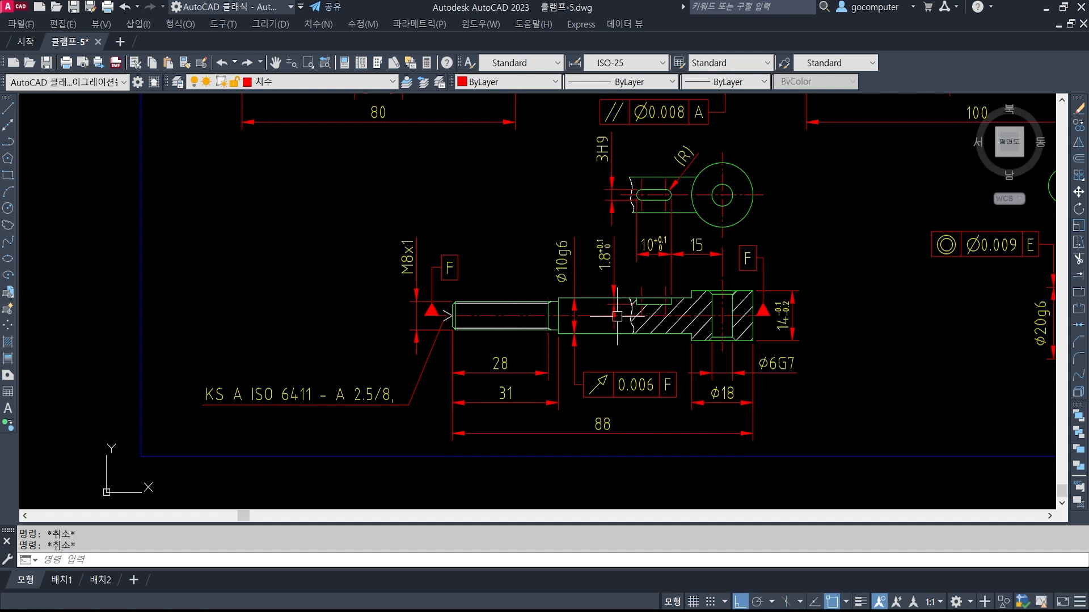
# Switch to the assembly image 클램프-5.jpg and mark the upper and lower flat edges of the shaft's head, clearing the marks when done.
pyautogui.click(703, 599)
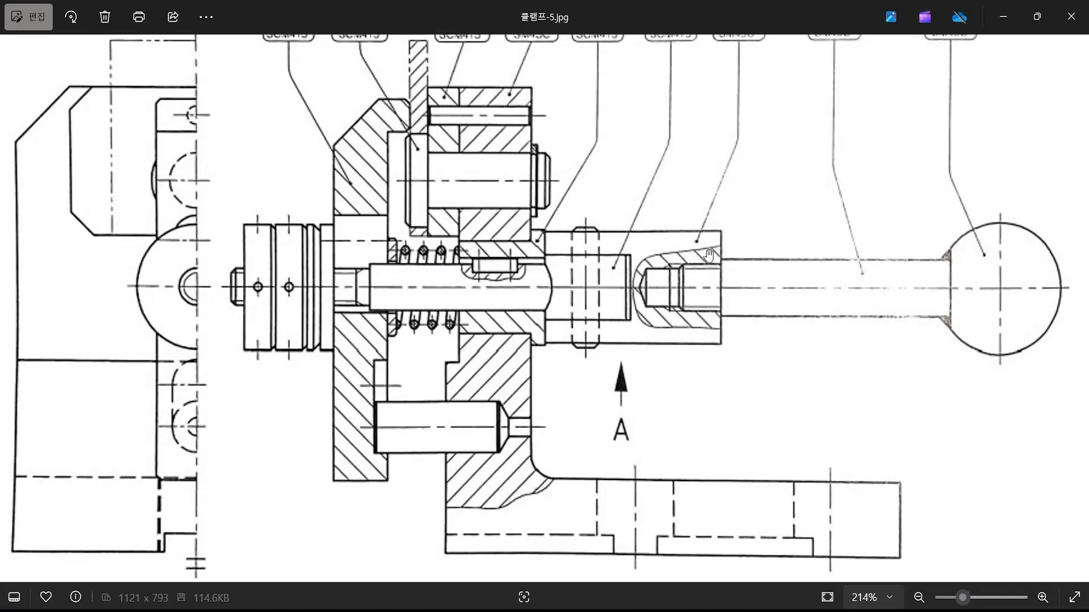
pyautogui.hotkey('ctrl', '2')
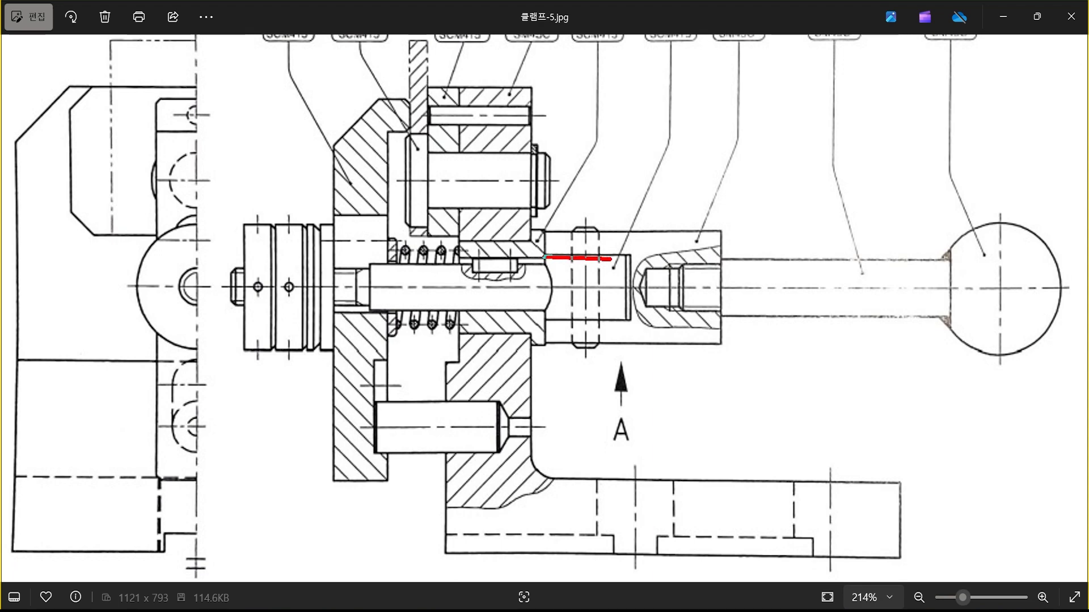
pyautogui.moveTo(611, 259); pyautogui.dragTo(630, 259)
pyautogui.moveTo(549, 321); pyautogui.dragTo(635, 321)
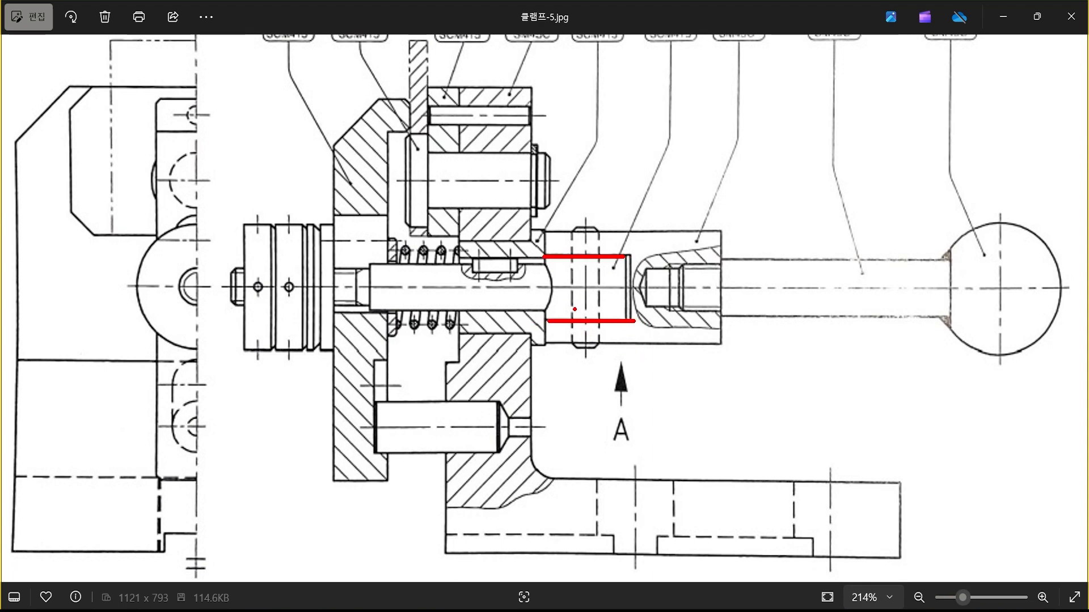
pyautogui.moveTo(548, 233)
pyautogui.mouseDown()
pyautogui.moveTo(548, 316)
pyautogui.moveTo(540, 329)
pyautogui.moveTo(513, 318)
pyautogui.moveTo(546, 348)
pyautogui.moveTo(578, 228)
pyautogui.mouseUp()
pyautogui.press('Escape')
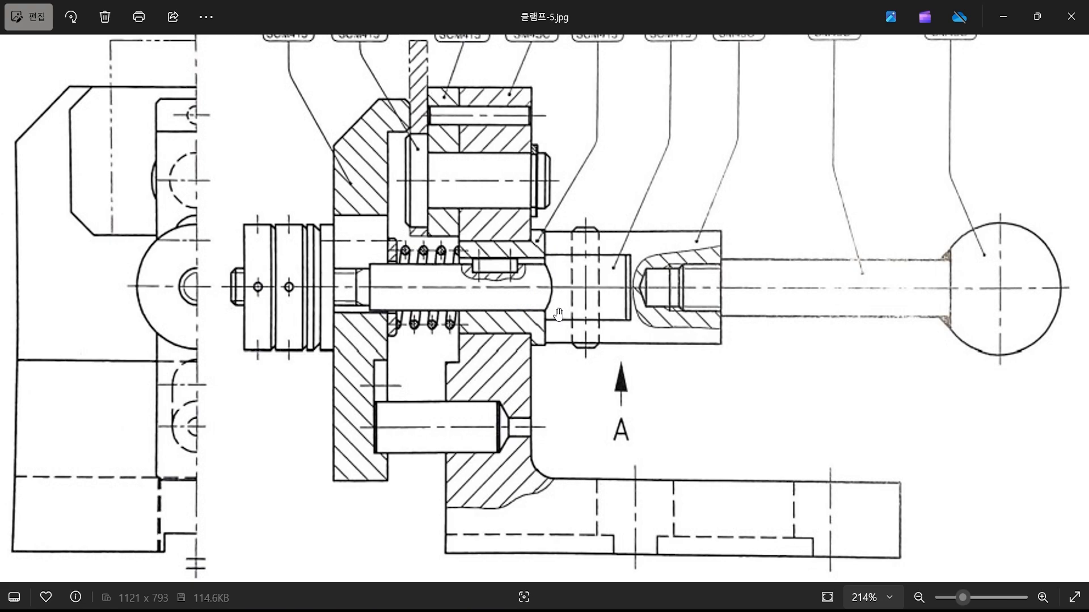
# Examine the shaft's head up close, tracing its upper flat edge and the adjoining shoulder, and clear the tracing.
pyautogui.scroll(5, 533, 332)
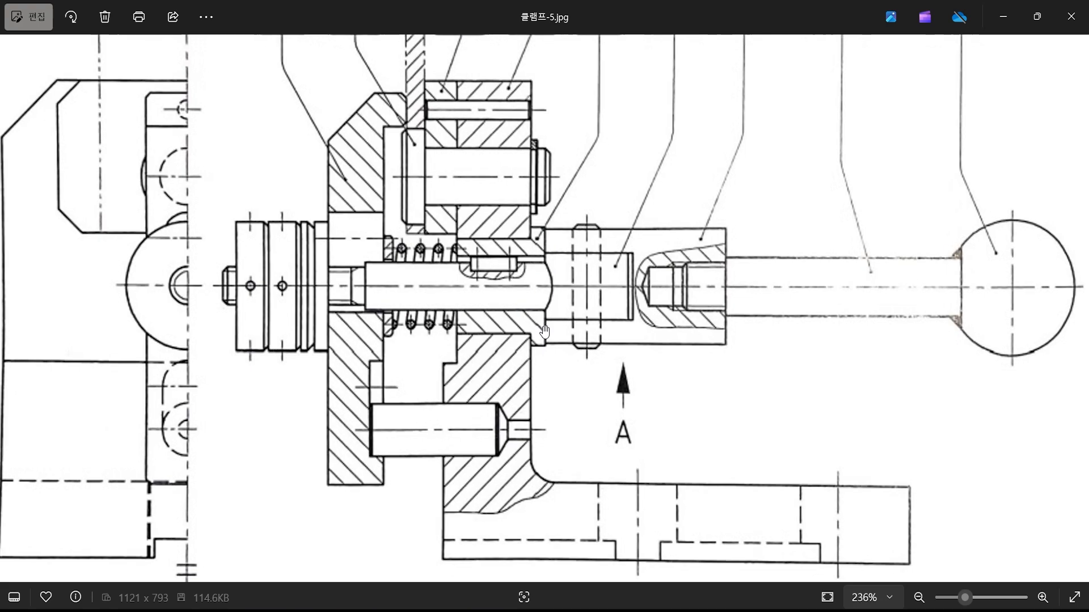
pyautogui.hotkey('ctrl', '2')
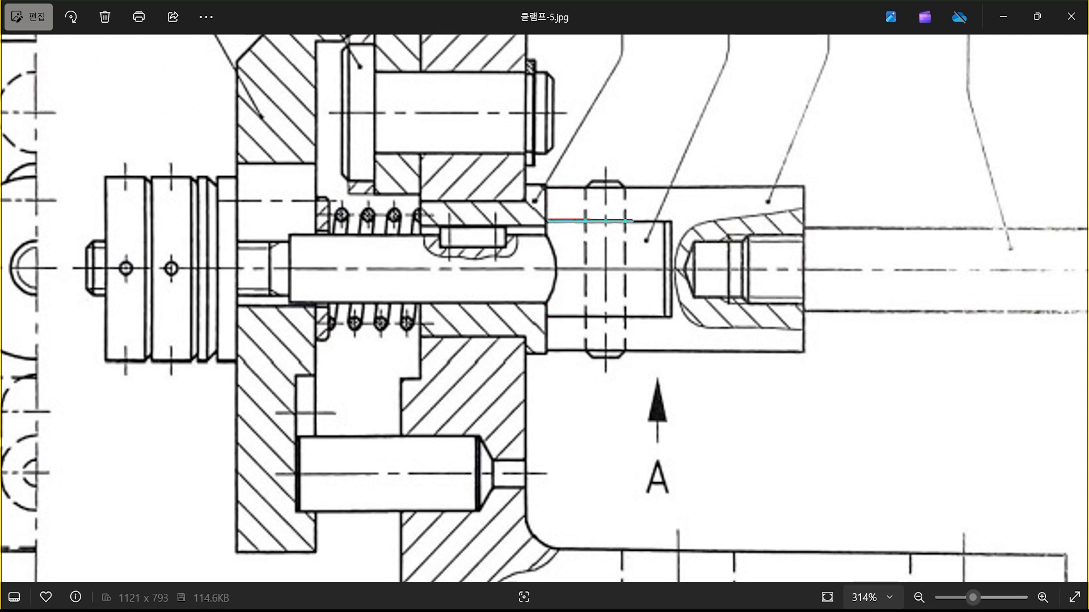
pyautogui.keyDown('shift'); pyautogui.moveTo(665, 220); pyautogui.dragTo(547, 221); pyautogui.keyUp('shift')
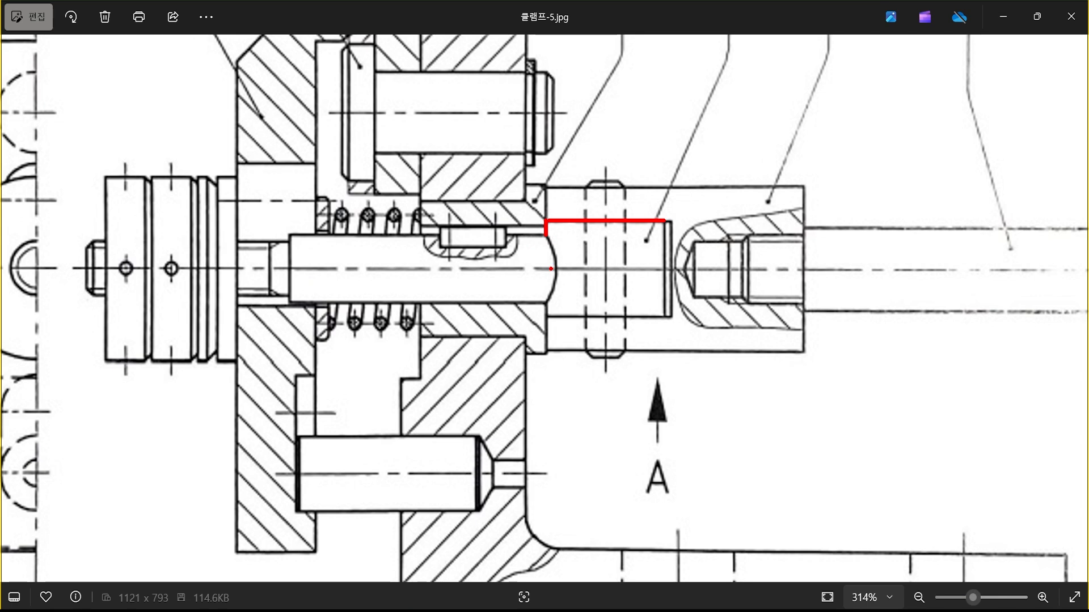
pyautogui.press('Escape')
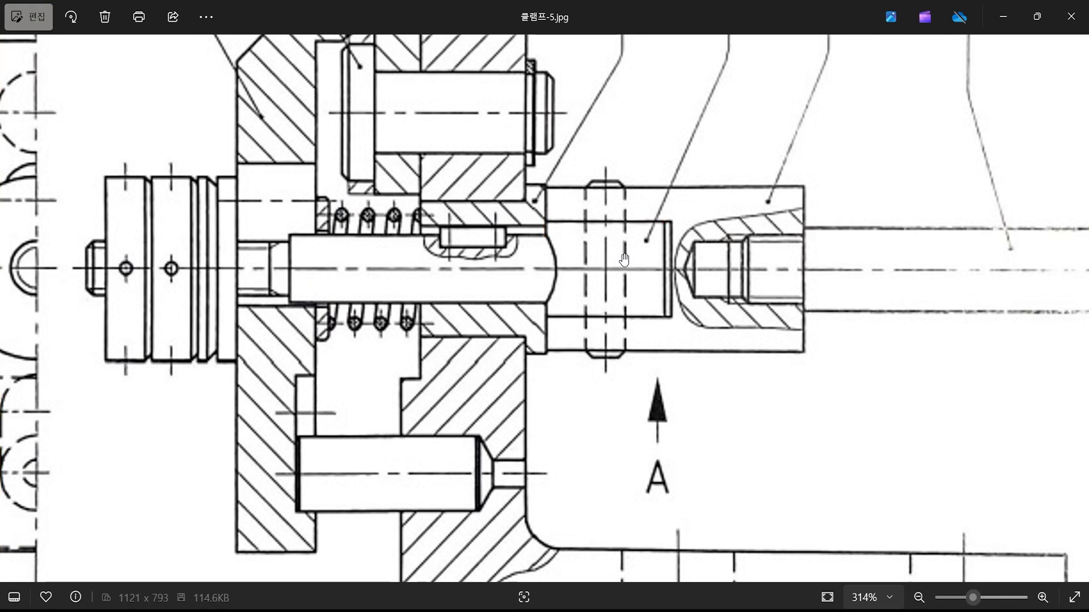
# Mark both flat edges of the head, the axial movement directions and the shaft's lower edge in the bushing, then clear the marks.
pyautogui.hotkey('ctrl', '2')
pyautogui.moveTo(584, 226); pyautogui.dragTo(673, 226)
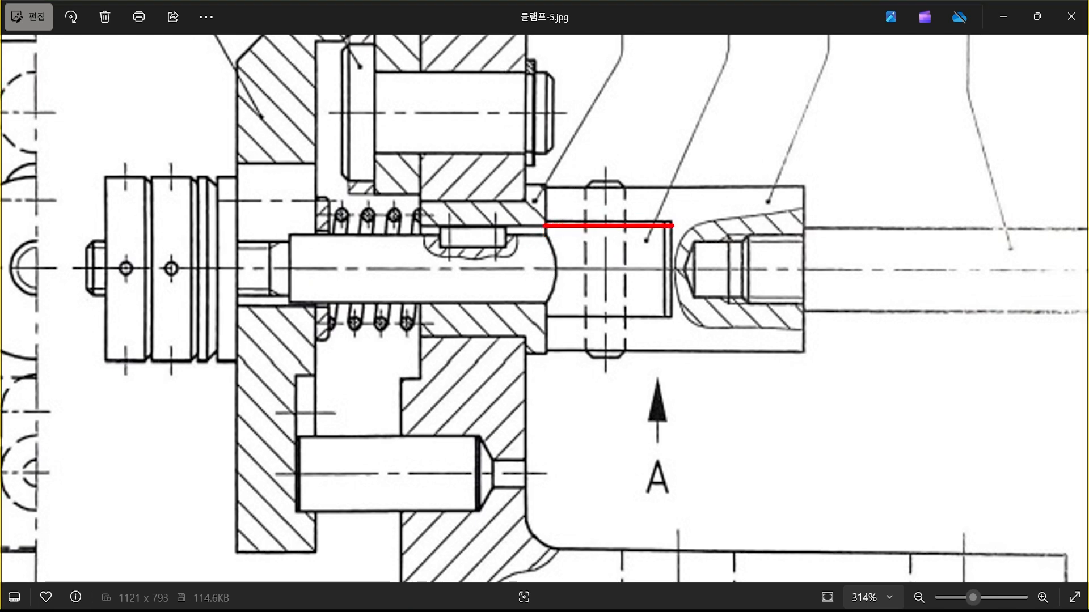
pyautogui.moveTo(552, 317); pyautogui.dragTo(679, 316)
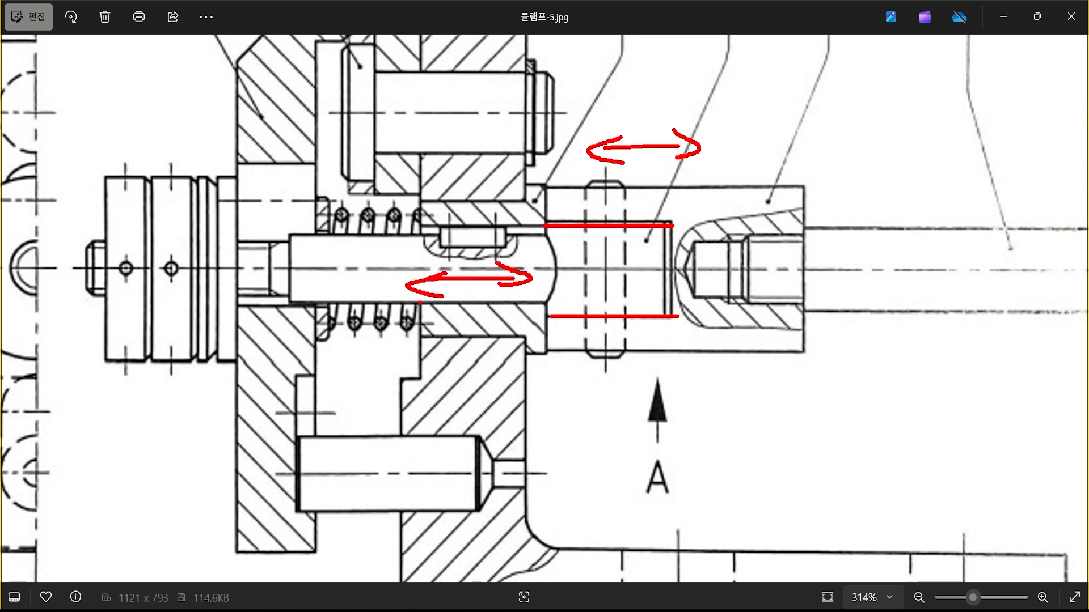
pyautogui.moveTo(420, 303); pyautogui.dragTo(558, 303)
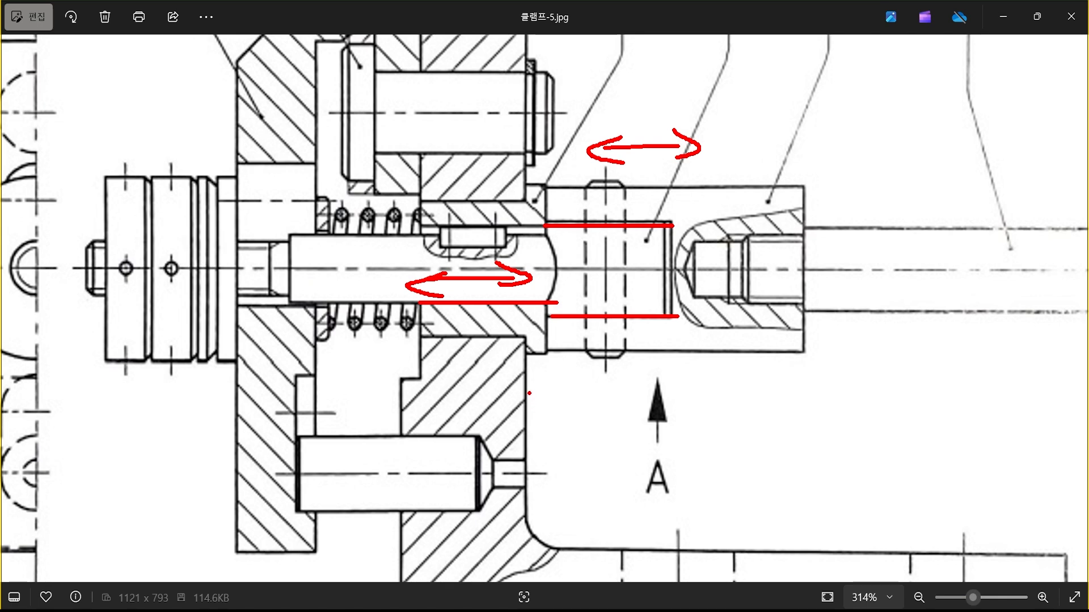
pyautogui.press('Escape')
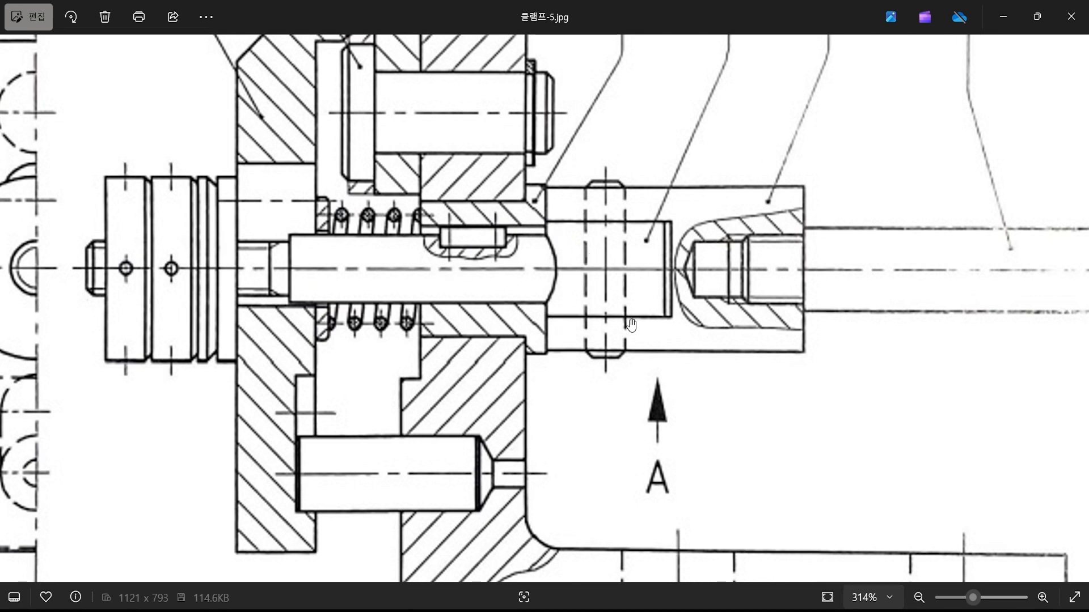
# Switch back to the AutoCAD drawing and copy the upright y surface-finish symbol by its tip onto the upper edge of the Ø10g6 section.
pyautogui.hotkey('alt', 'Tab')
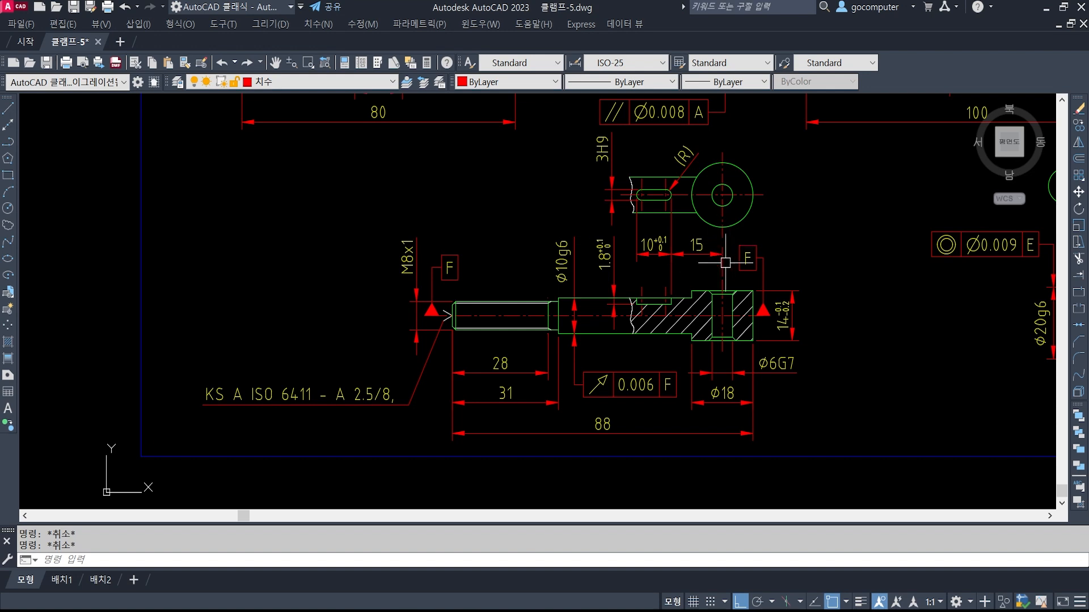
pyautogui.write('co')
pyautogui.press('Return')
pyautogui.scroll(-3, 437, 195)
pyautogui.scroll(2, 543, 442)
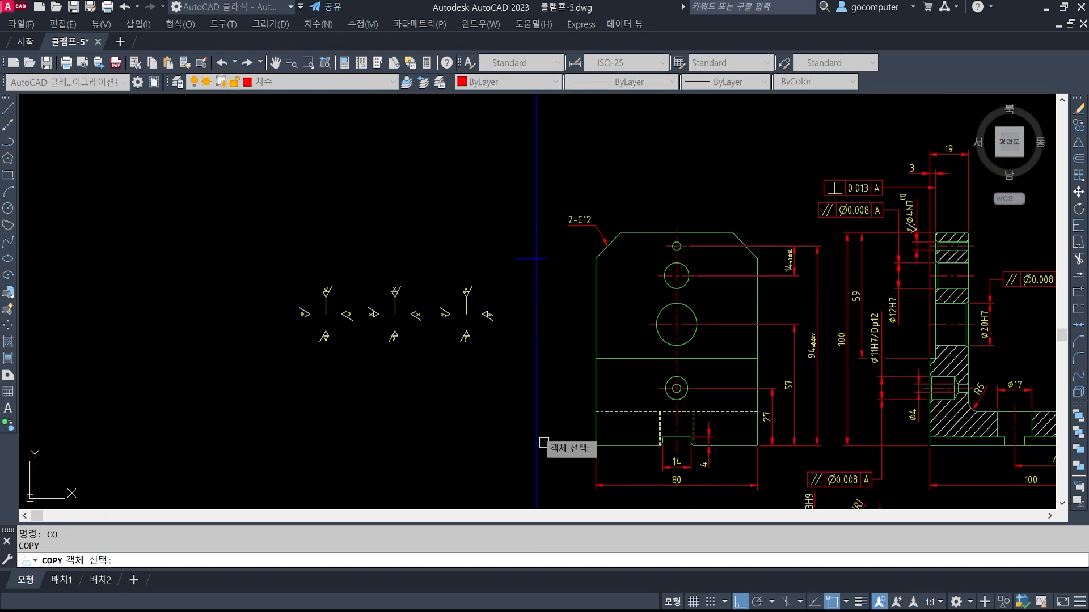
pyautogui.scroll(3, 450, 272)
pyautogui.scroll(3, 420, 243)
pyautogui.click(416, 231)
pyautogui.click(517, 360)
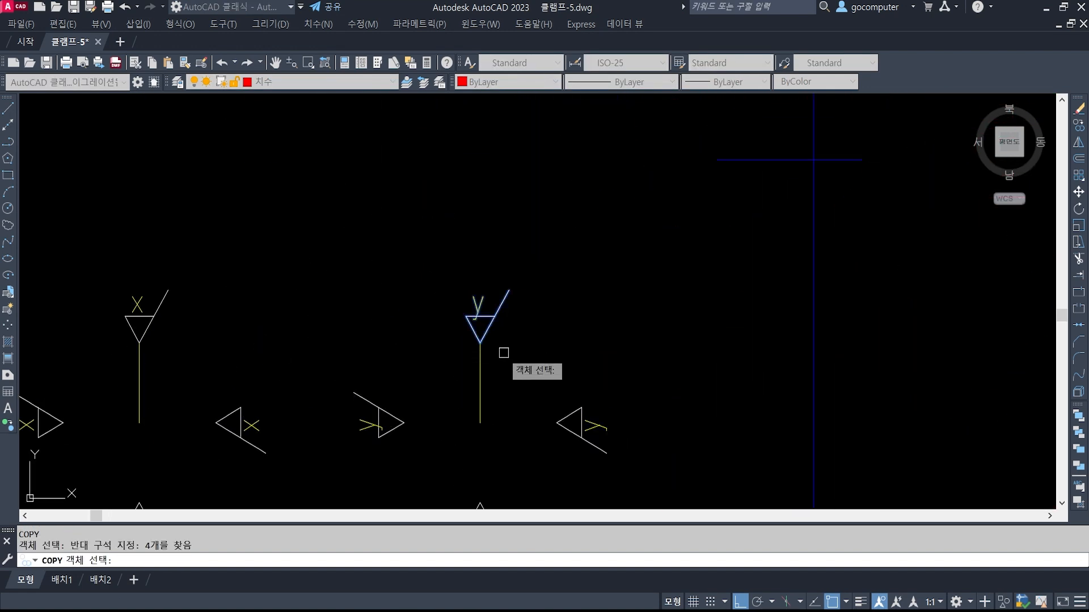
pyautogui.press('Return')
pyautogui.click(479, 340)
pyautogui.scroll(-4, 478, 232)
pyautogui.scroll(3, 535, 244)
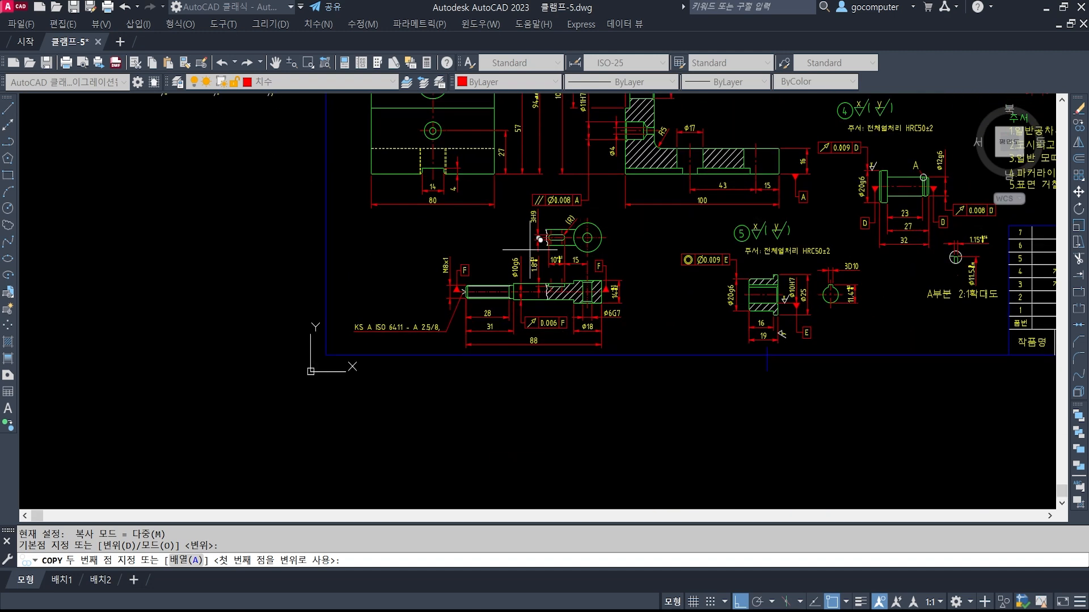
pyautogui.scroll(3, 540, 240)
pyautogui.scroll(3, 567, 215)
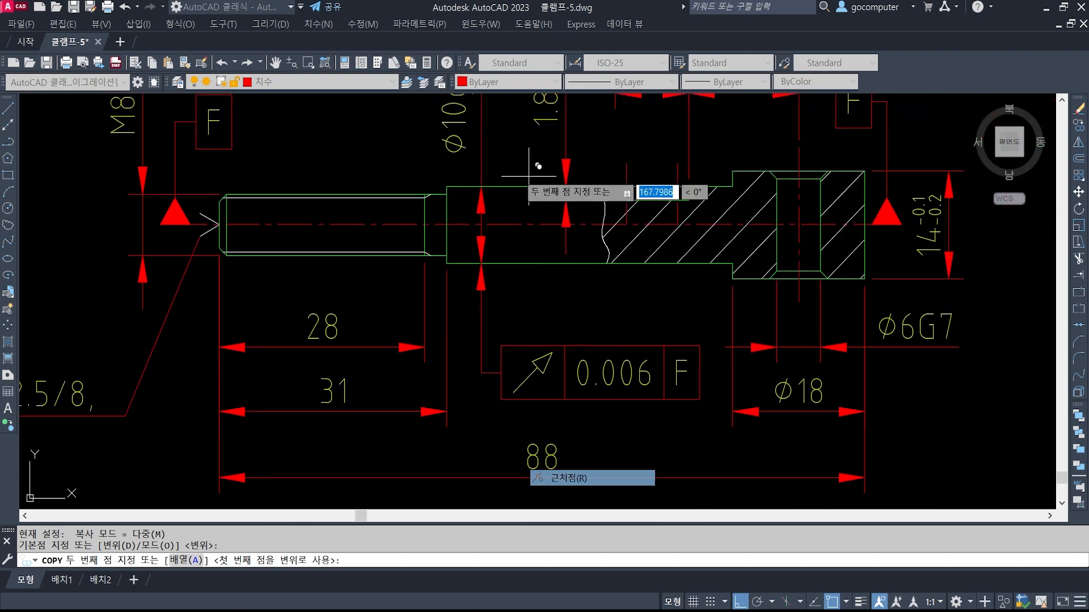
pyautogui.click(511, 186)
# Place another copy of the upright y symbol on the upper extension line of the 14 dimension and finish copying.
pyautogui.scroll(-4, 661, 284)
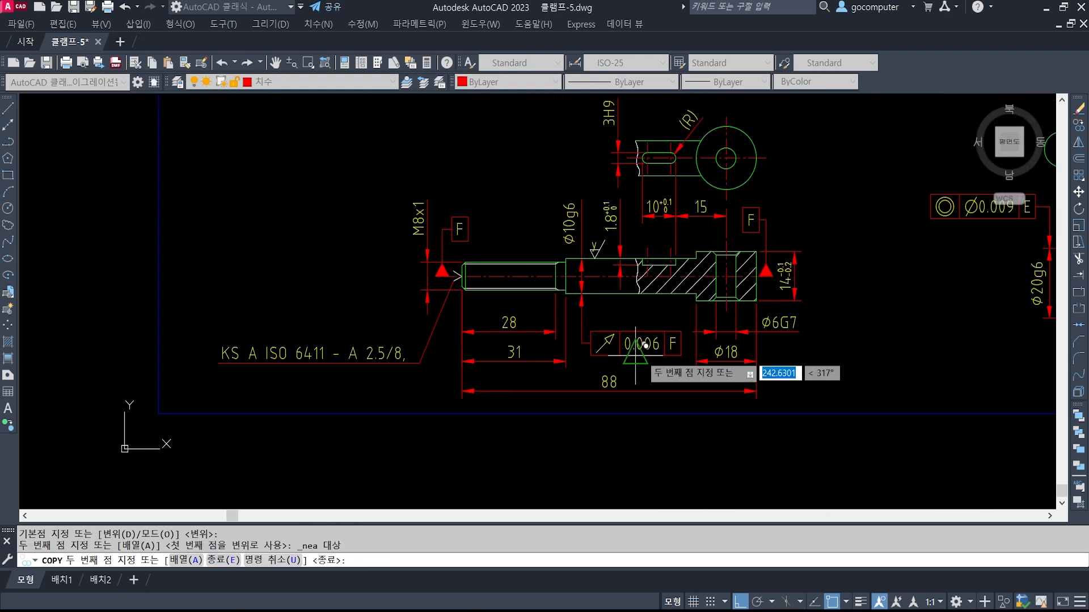
pyautogui.scroll(-2, 635, 351)
pyautogui.scroll(6, 658, 281)
pyautogui.keyDown('shift'); pyautogui.rightClick(666, 230); pyautogui.keyUp('shift')
pyautogui.press('r')
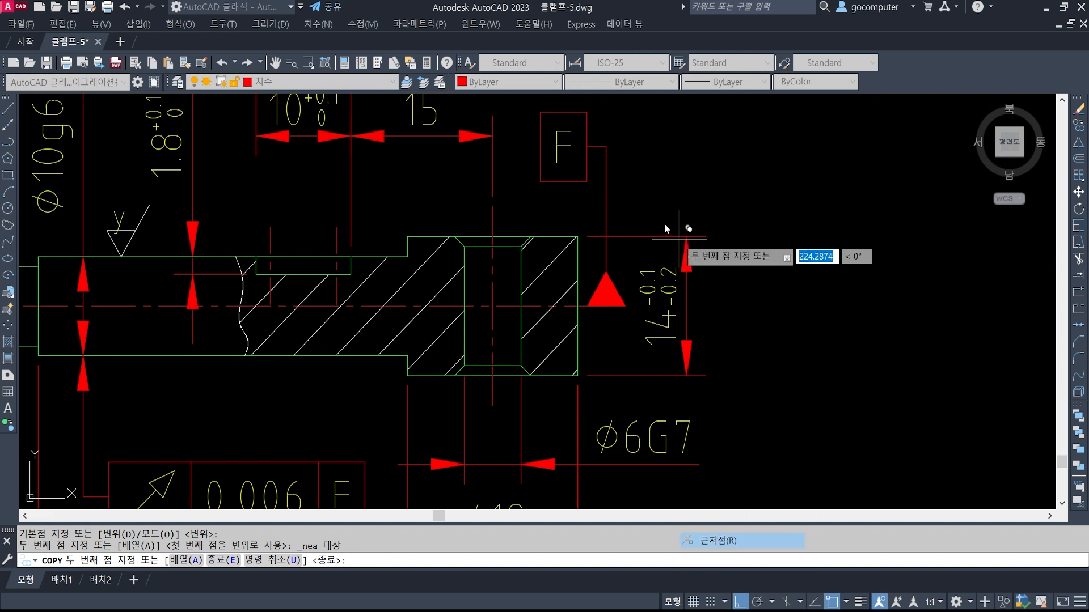
pyautogui.click(668, 231)
pyautogui.press('Return')
# Copy the inverted y surface-finish symbol by its tip onto the lower extension line of the 14 dimension.
pyautogui.scroll(-3, 800, 238)
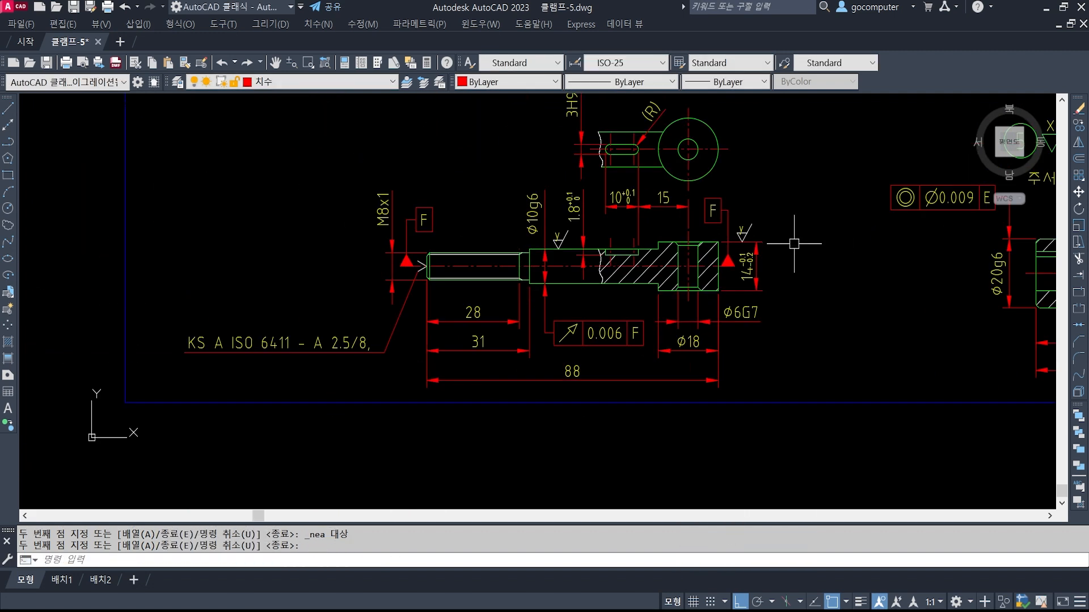
pyautogui.moveTo(304, 166); pyautogui.dragTo(607, 360, button='middle')
pyautogui.scroll(3, 652, 243)
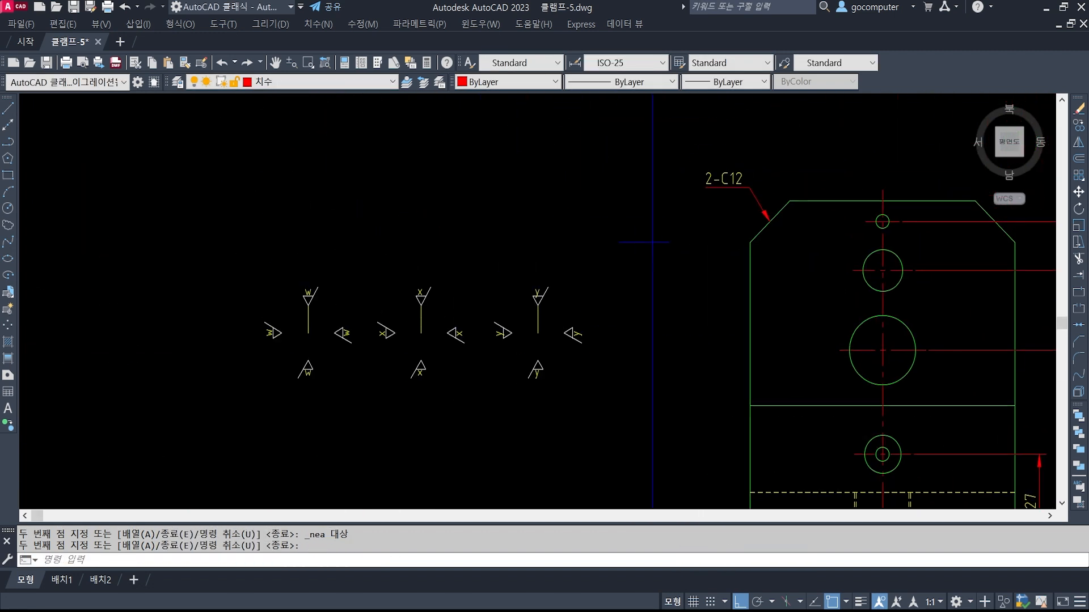
pyautogui.scroll(2, 571, 333)
pyautogui.write('co')
pyautogui.press('space')
pyautogui.click(560, 425)
pyautogui.click(486, 340)
pyautogui.press('Return')
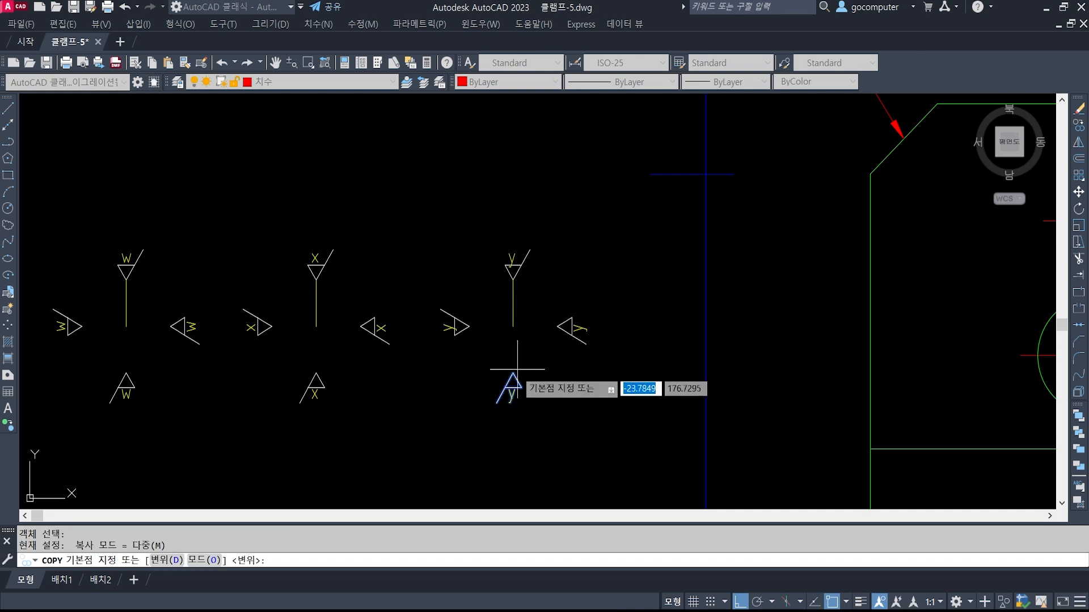
pyautogui.click(518, 369)
pyautogui.scroll(-3, 357, 334)
pyautogui.moveTo(935, 499)
pyautogui.mouseDown(button='middle')
pyautogui.moveTo(693, 392)
pyautogui.moveTo(676, 372)
pyautogui.moveTo(587, 360)
pyautogui.mouseUp(button='middle')
pyautogui.scroll(7, 587, 351)
pyautogui.keyDown('shift'); pyautogui.rightClick(624, 355); pyautogui.keyUp('shift')
pyautogui.click(661, 309)
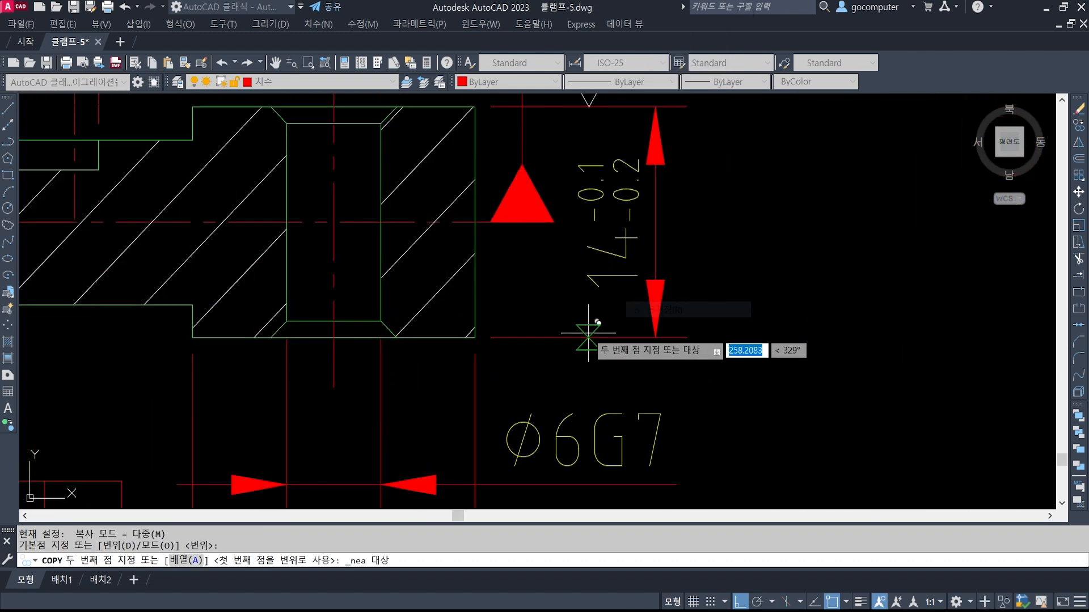
pyautogui.click(588, 335)
pyautogui.scroll(-4, 737, 389)
pyautogui.scroll(1, 686, 363)
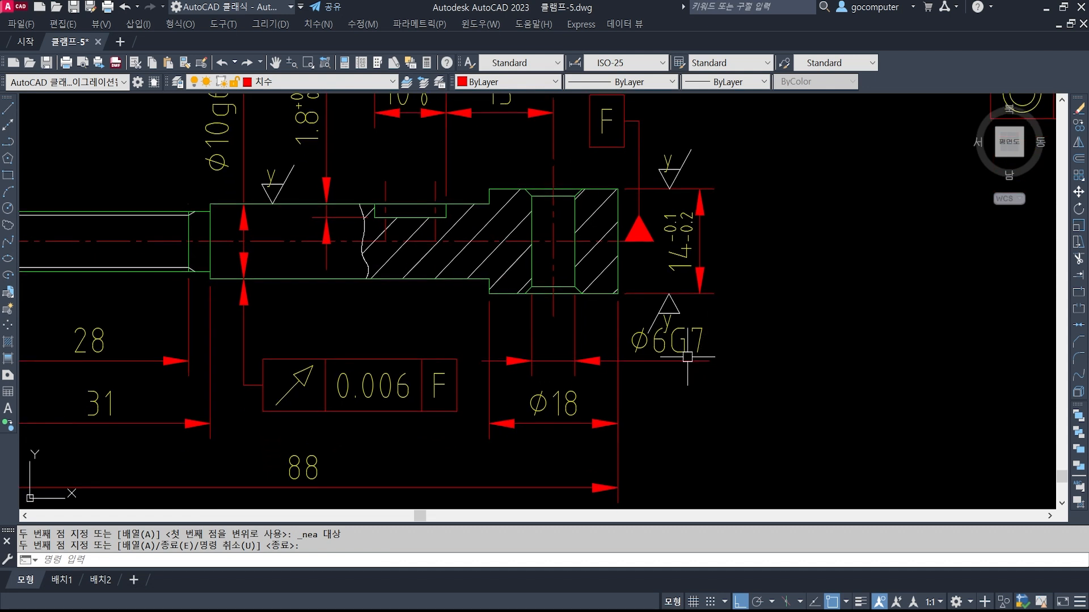
pyautogui.moveTo(725, 287)
pyautogui.mouseDown(button='middle')
pyautogui.moveTo(749, 273)
pyautogui.moveTo(781, 361)
pyautogui.mouseUp(button='middle')
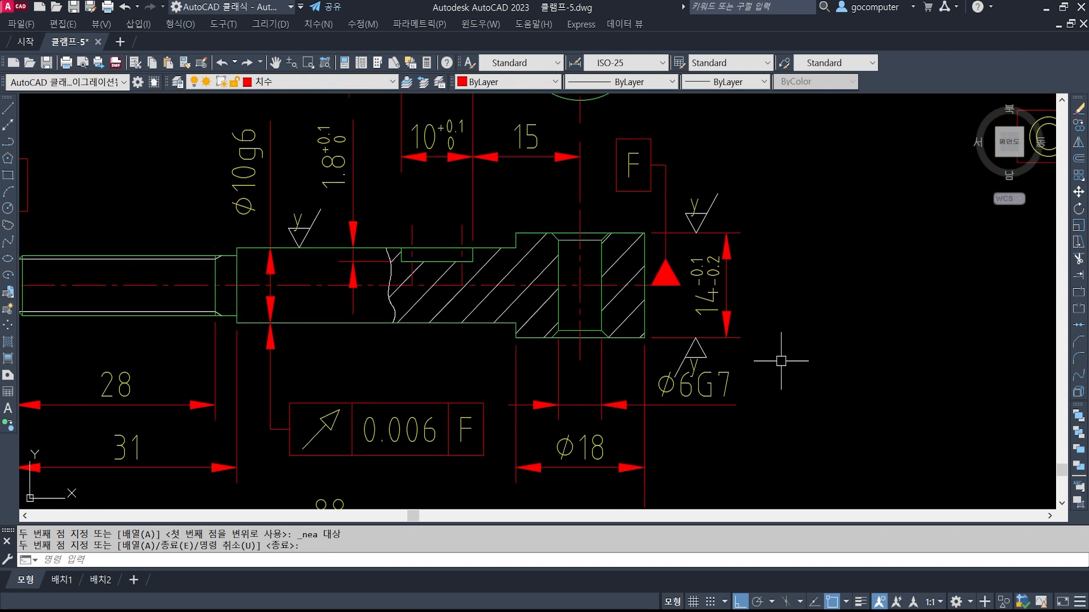
pyautogui.press('Return')
pyautogui.press('Return')
pyautogui.write('c')
pyautogui.press('Return')
pyautogui.press('Escape')
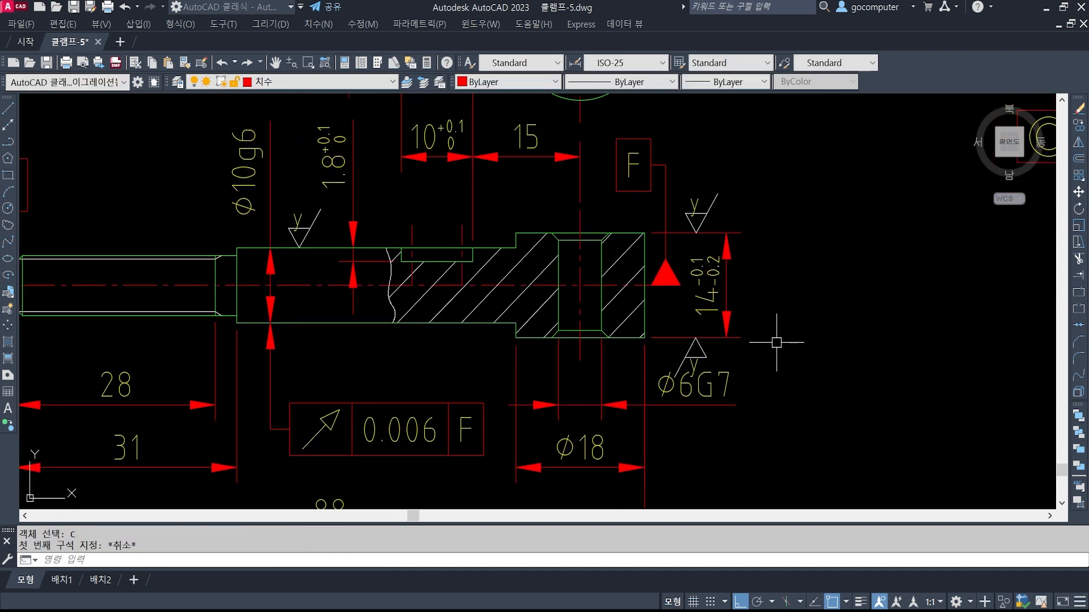
pyautogui.press('Escape')
# Move the 28 dimension line down slightly, closer to the 31 dimension.
pyautogui.scroll(-3, 777, 342)
pyautogui.scroll(-1, 773, 367)
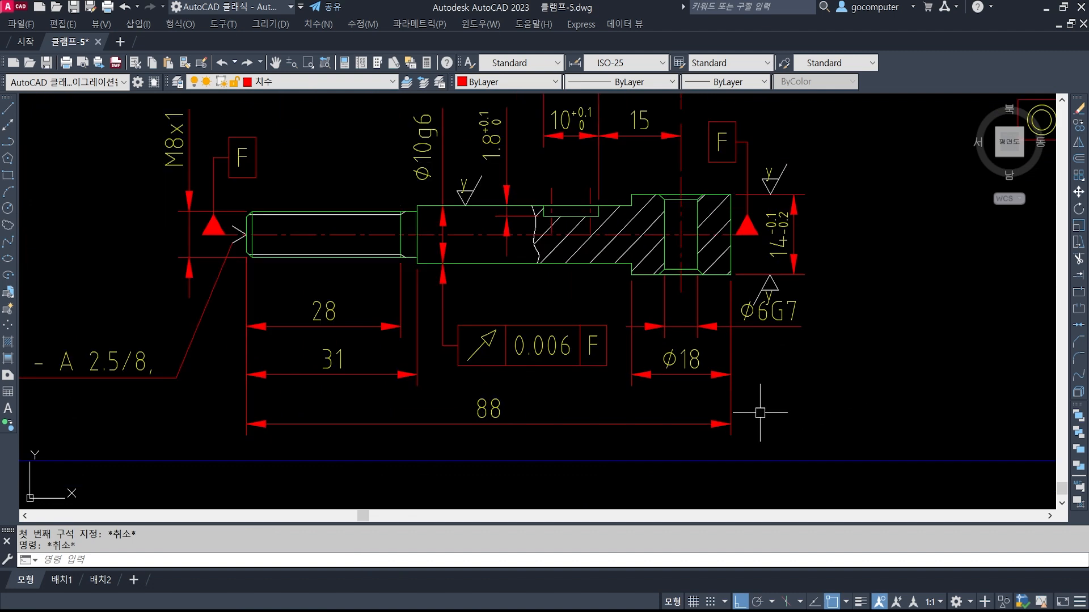
pyautogui.moveTo(760, 413); pyautogui.dragTo(807, 380, button='middle')
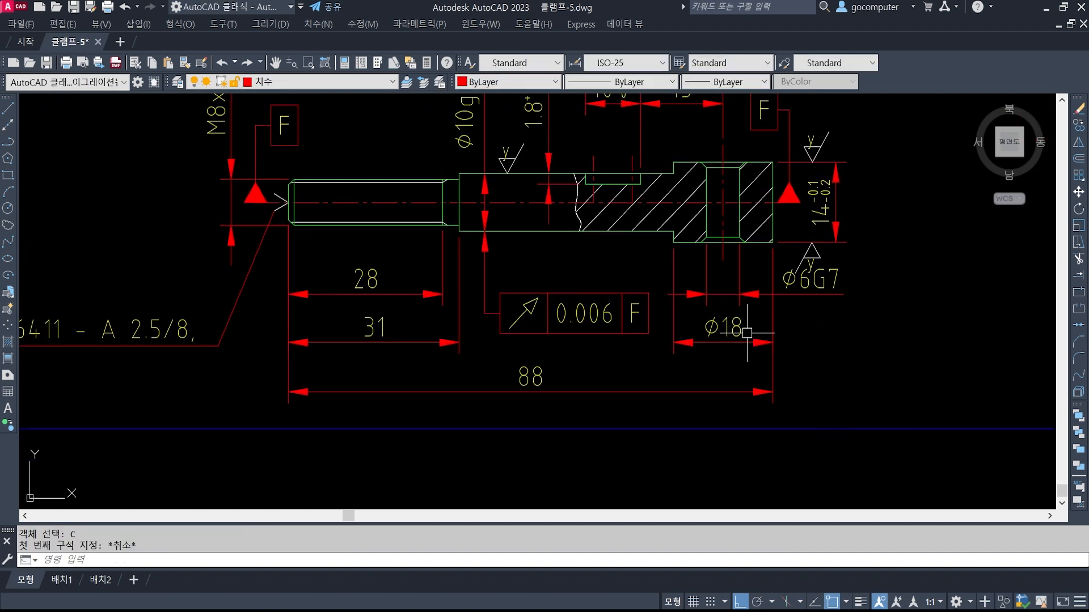
pyautogui.press('Escape')
pyautogui.click(446, 304)
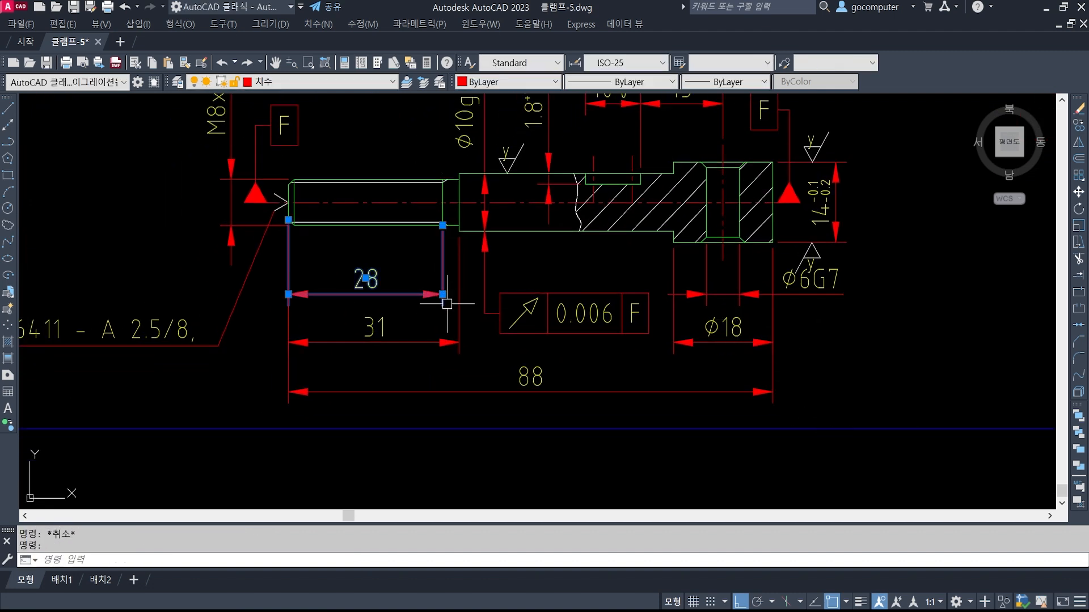
pyautogui.scroll(2, 447, 304)
pyautogui.click(439, 292)
pyautogui.click(437, 308)
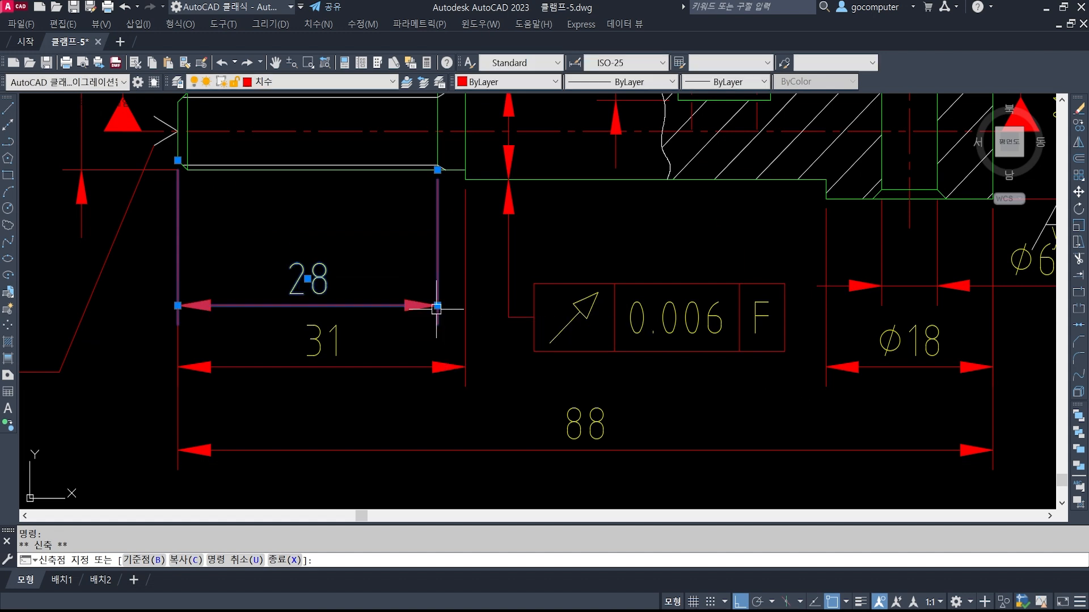
pyautogui.press('Escape')
# Move the Ø6G7 dimension line down, level with the 28 dimension, away from the inverted y symbol.
pyautogui.moveTo(954, 301); pyautogui.dragTo(662, 298, button='middle')
pyautogui.click(662, 282)
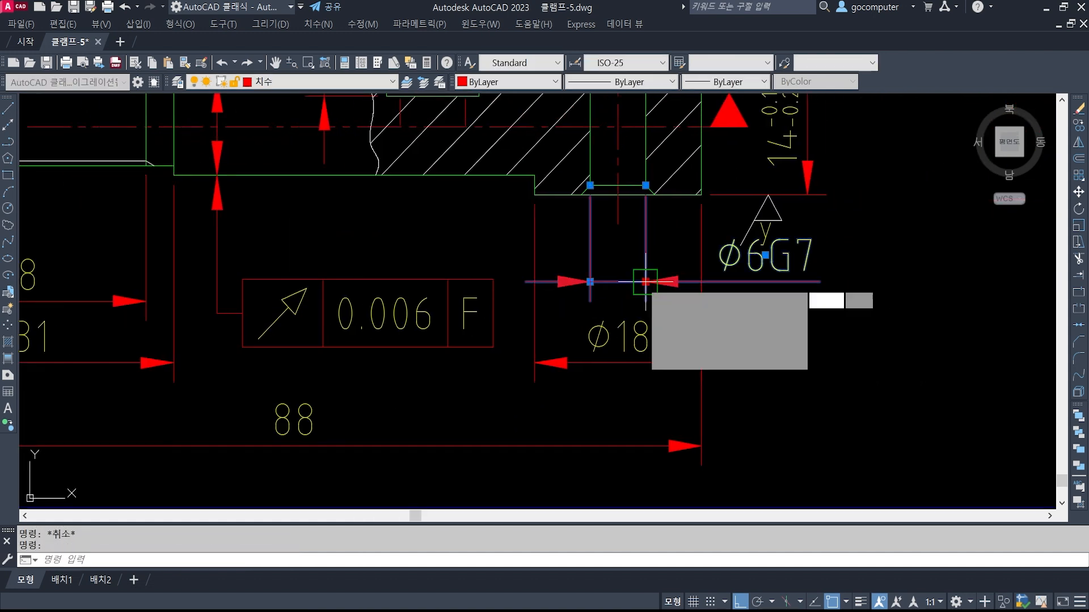
pyautogui.click(646, 282)
pyautogui.press('Escape')
# Copy the upright y surface-finish symbol onto the leader line at the end of the KS A ISO 6411 - A 2.5/8 note.
pyautogui.scroll(-6, 845, 301)
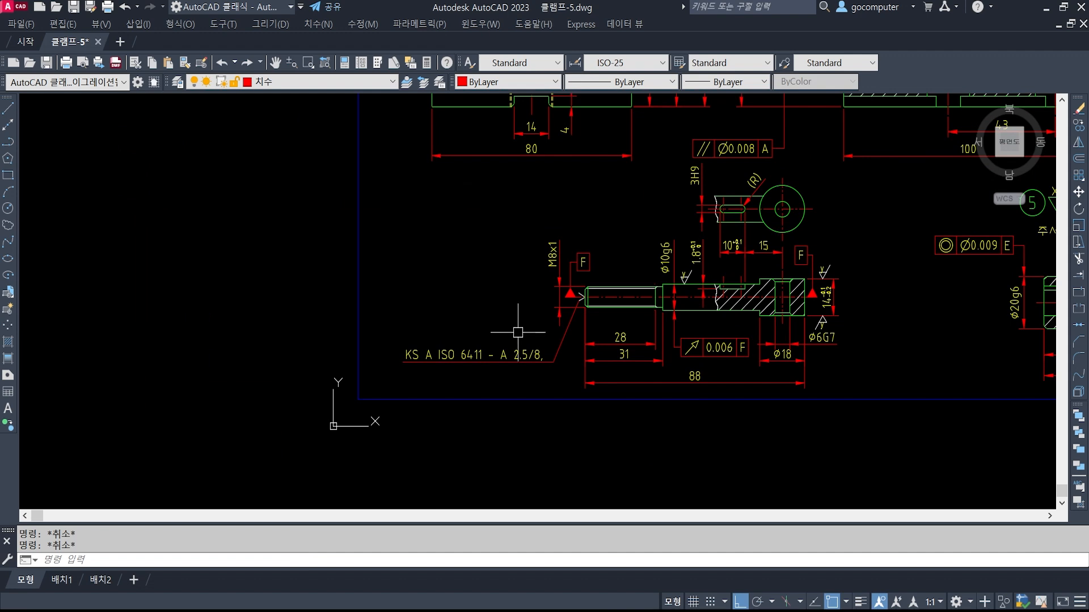
pyautogui.scroll(4, 537, 365)
pyautogui.write('c')
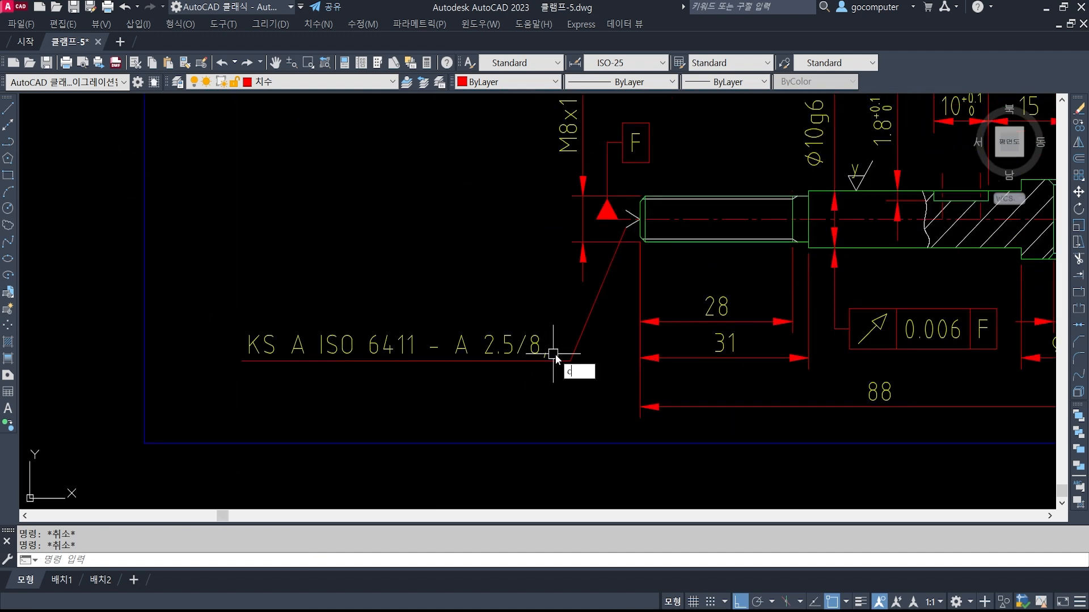
pyautogui.write('o')
pyautogui.press('Return')
pyautogui.scroll(-4, 348, 235)
pyautogui.moveTo(347, 236); pyautogui.dragTo(488, 345, button='middle')
pyautogui.scroll(4, 479, 170)
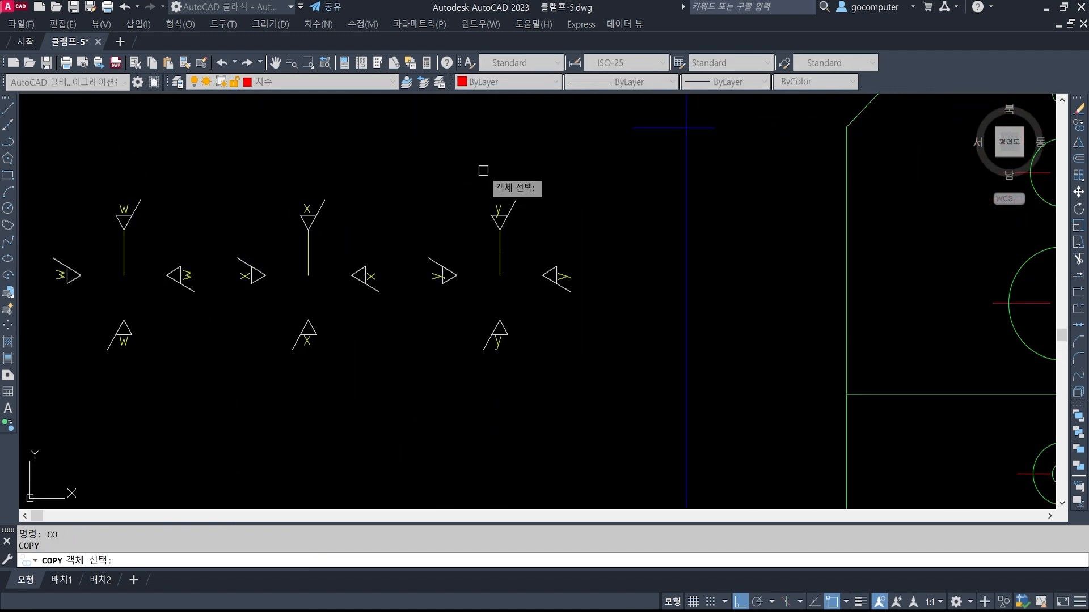
pyautogui.click(465, 170)
pyautogui.click(526, 220)
pyautogui.press('Return')
pyautogui.click(499, 222)
pyautogui.scroll(-4, 498, 222)
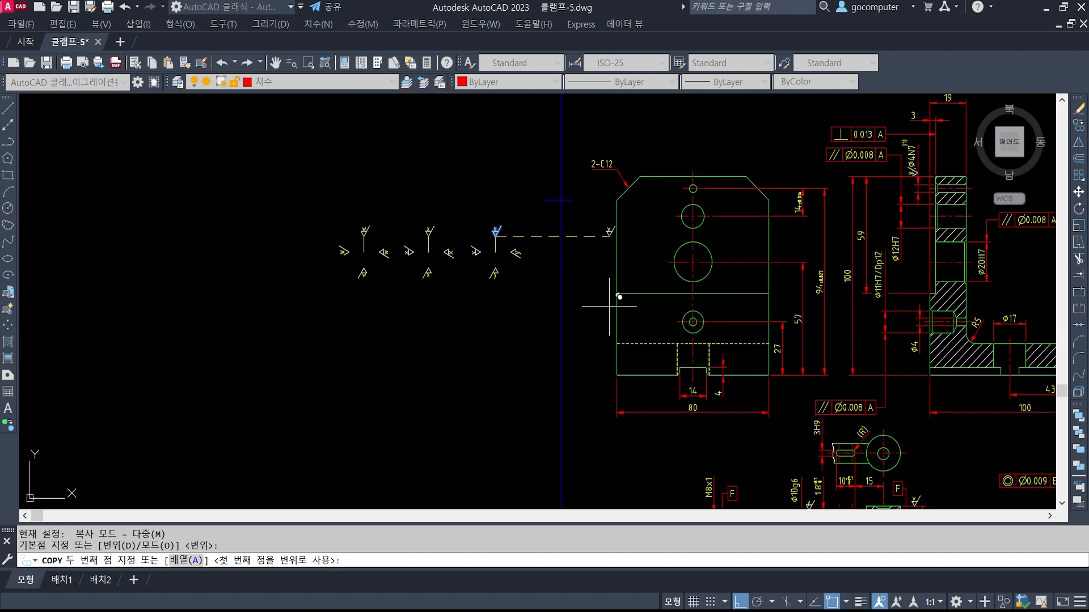
pyautogui.scroll(2, 620, 297)
pyautogui.scroll(7, 553, 303)
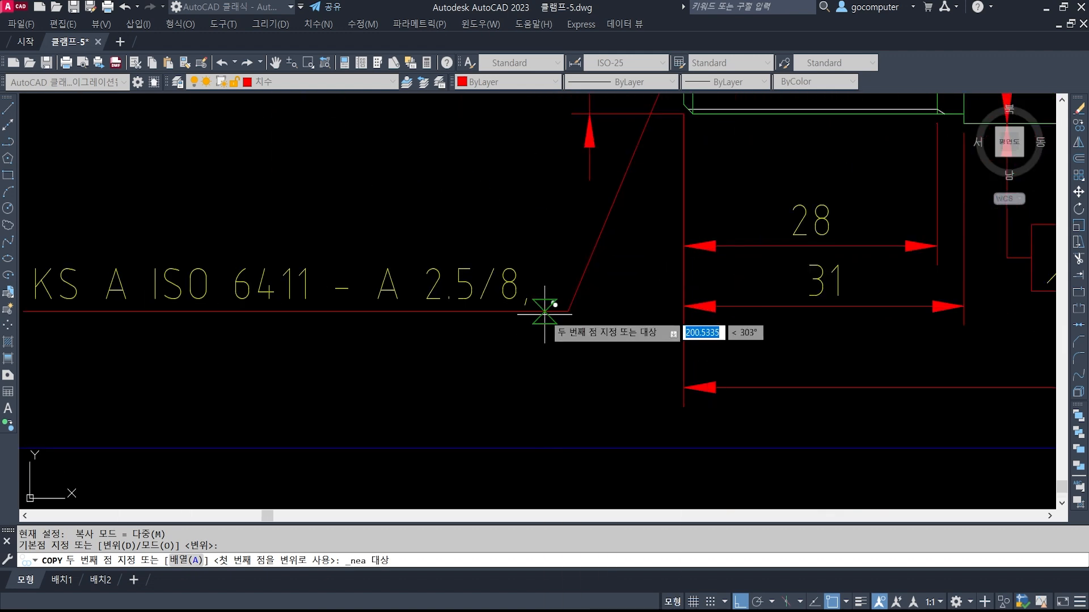
pyautogui.click(546, 312)
pyautogui.scroll(-5, 382, 284)
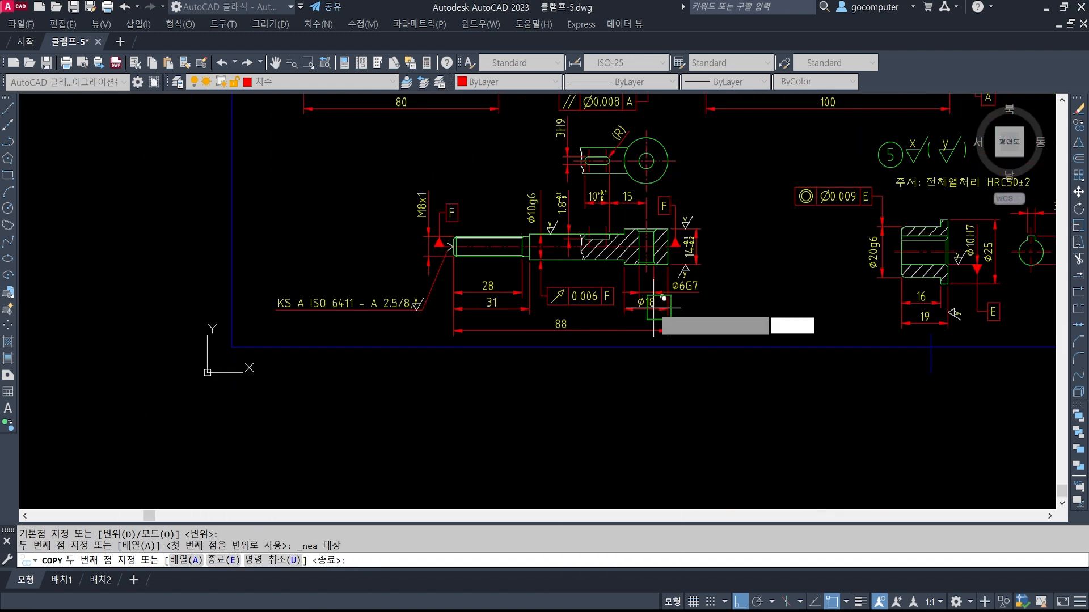
pyautogui.scroll(-1, 652, 315)
pyautogui.scroll(6, 600, 334)
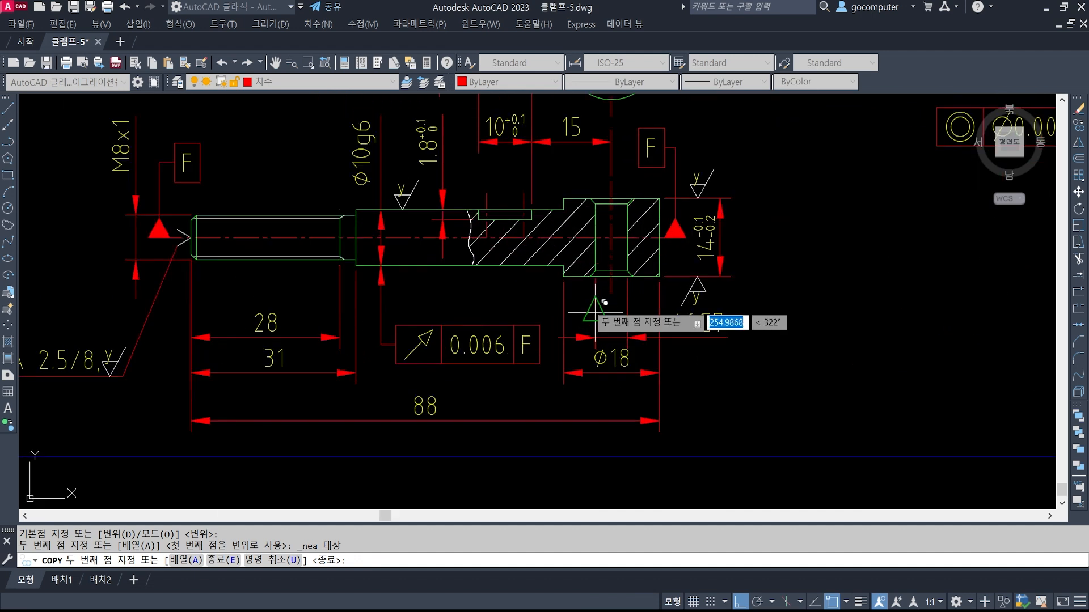
pyautogui.press('Return')
pyautogui.scroll(-5, 704, 315)
pyautogui.scroll(1, 590, 340)
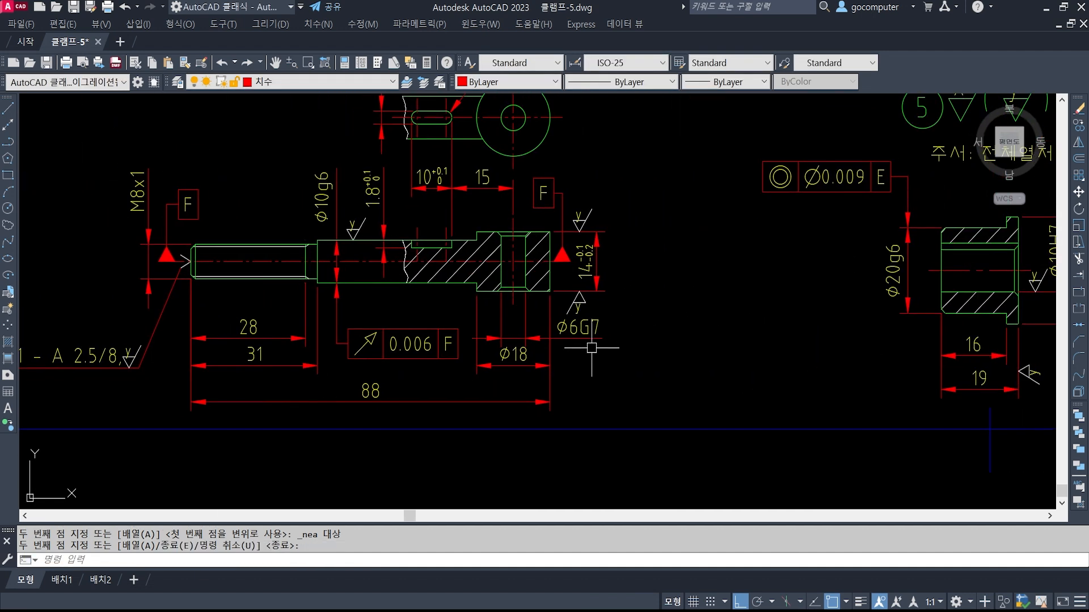
pyautogui.scroll(3, 598, 347)
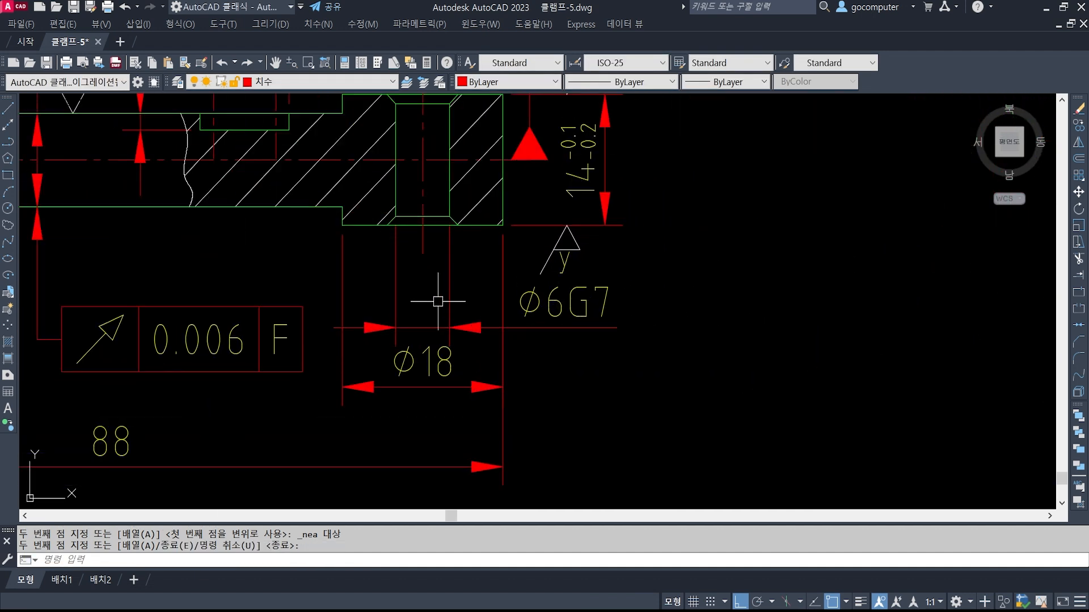
# Copy the sideways y surface-finish symbol whose tip points right onto the right extension line of the Ø6G7 dimension.
pyautogui.scroll(-3, 637, 335)
pyautogui.write('c')
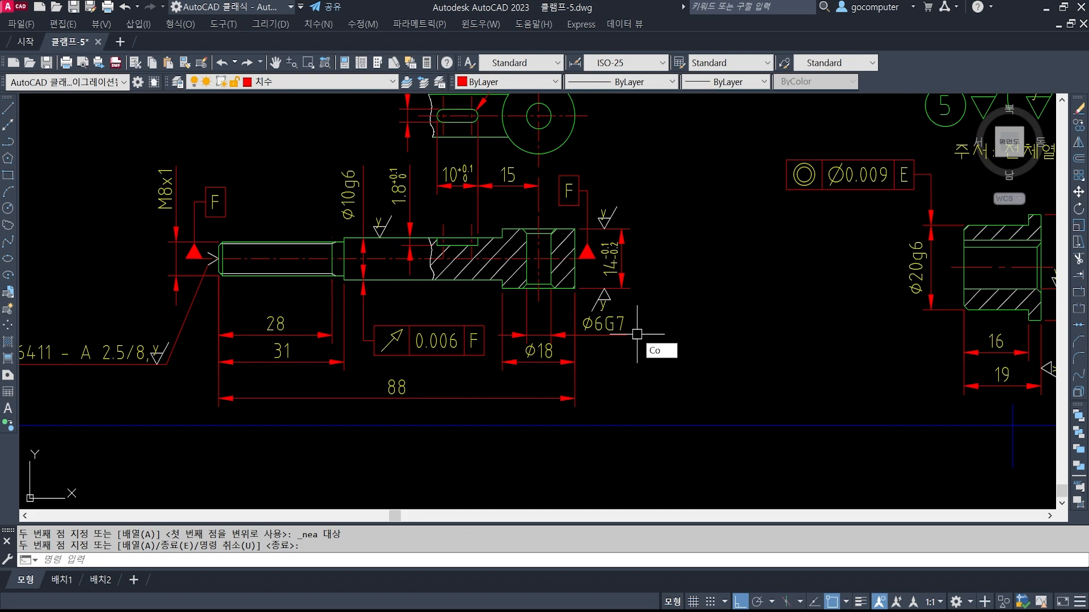
pyautogui.press('space')
pyautogui.scroll(-2, 637, 335)
pyautogui.moveTo(256, 240); pyautogui.dragTo(690, 454, button='middle')
pyautogui.moveTo(259, 215); pyautogui.dragTo(293, 242, button='middle')
pyautogui.scroll(4, 544, 297)
pyautogui.moveTo(544, 296); pyautogui.dragTo(504, 339, button='middle')
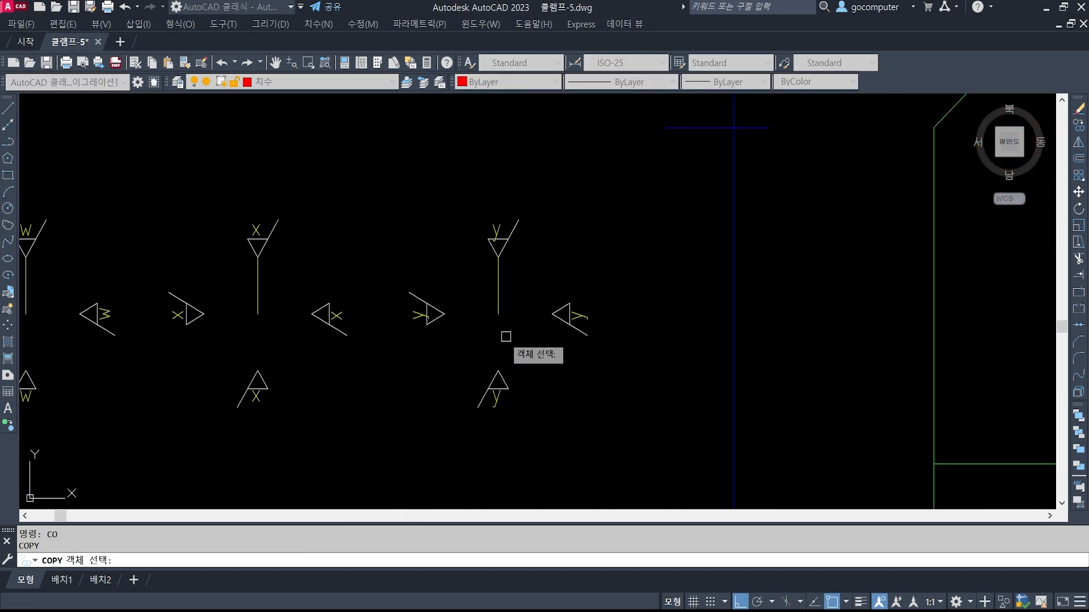
pyautogui.click(441, 357)
pyautogui.click(379, 268)
pyautogui.press('space')
pyautogui.click(445, 314)
pyautogui.scroll(-4, 402, 299)
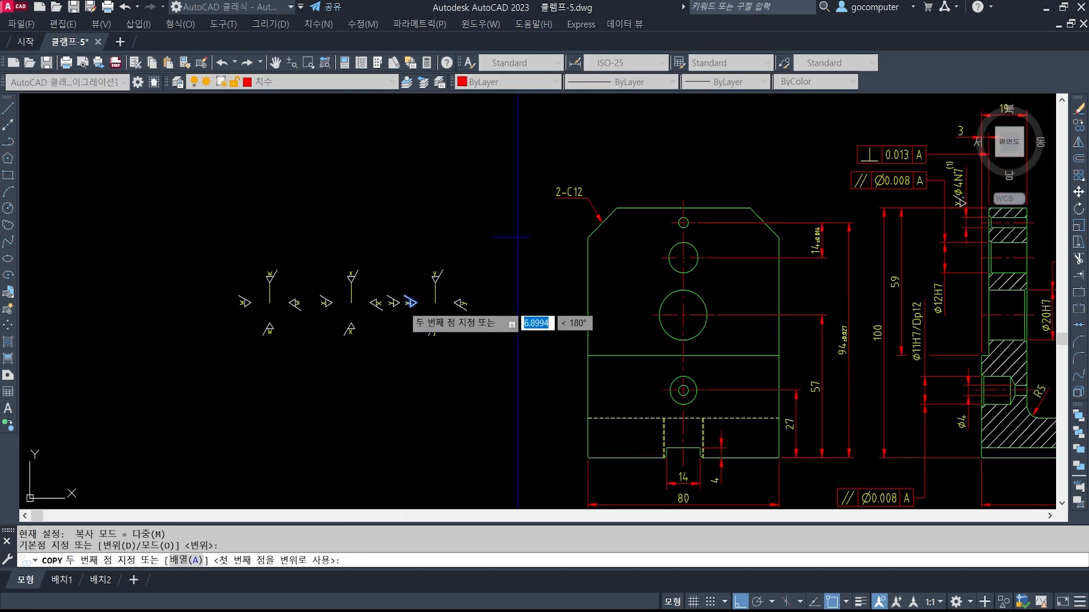
pyautogui.scroll(-2, 471, 310)
pyautogui.moveTo(851, 393); pyautogui.dragTo(590, 198, button='middle')
pyautogui.scroll(3, 521, 326)
pyautogui.scroll(4, 499, 349)
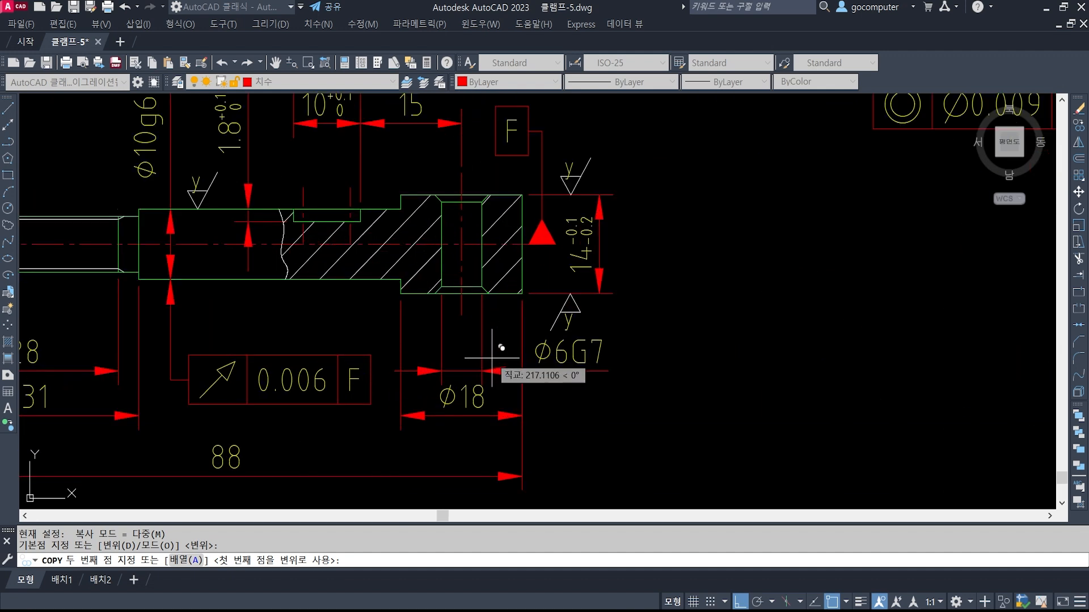
pyautogui.scroll(2, 488, 340)
pyautogui.keyDown('shift'); pyautogui.rightClick(474, 339); pyautogui.keyUp('shift')
pyautogui.click(544, 368)
pyautogui.click(471, 335)
pyautogui.press('space')
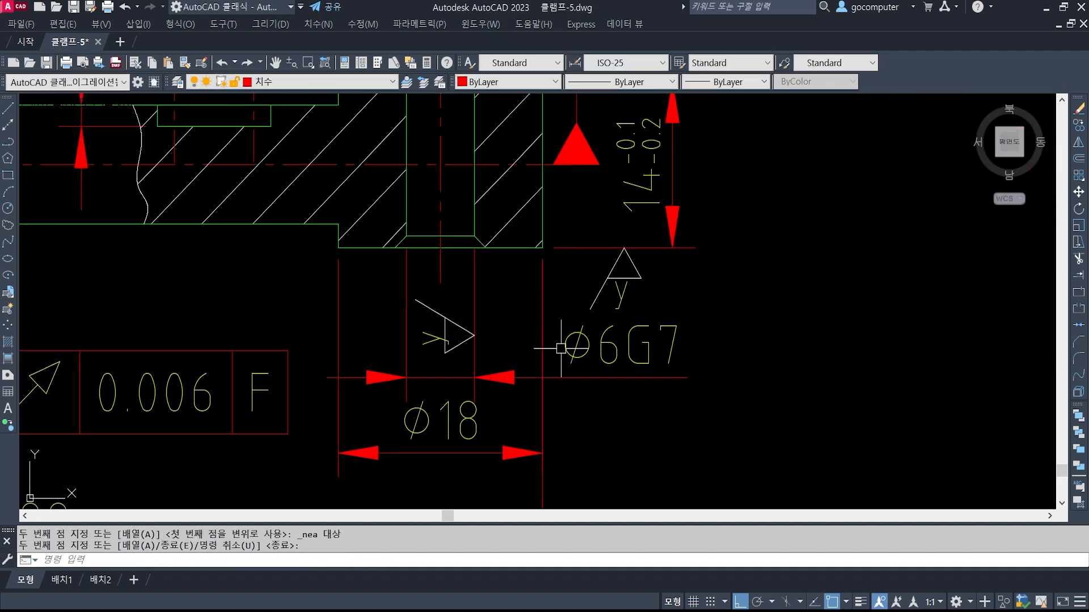
pyautogui.scroll(-5, 582, 344)
pyautogui.moveTo(535, 308); pyautogui.dragTo(629, 346, button='middle')
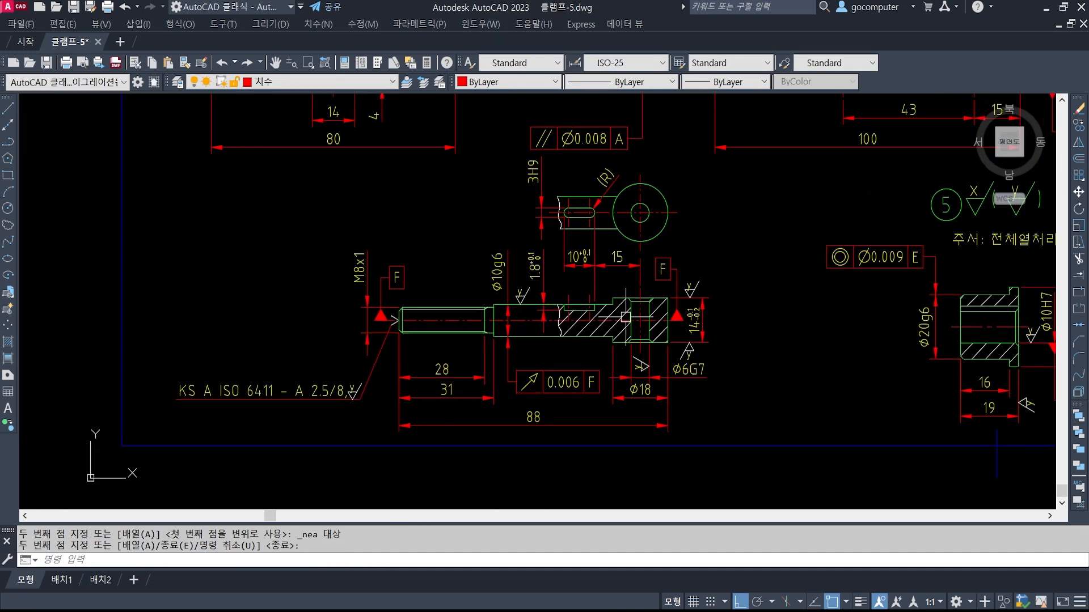
pyautogui.scroll(3, 579, 352)
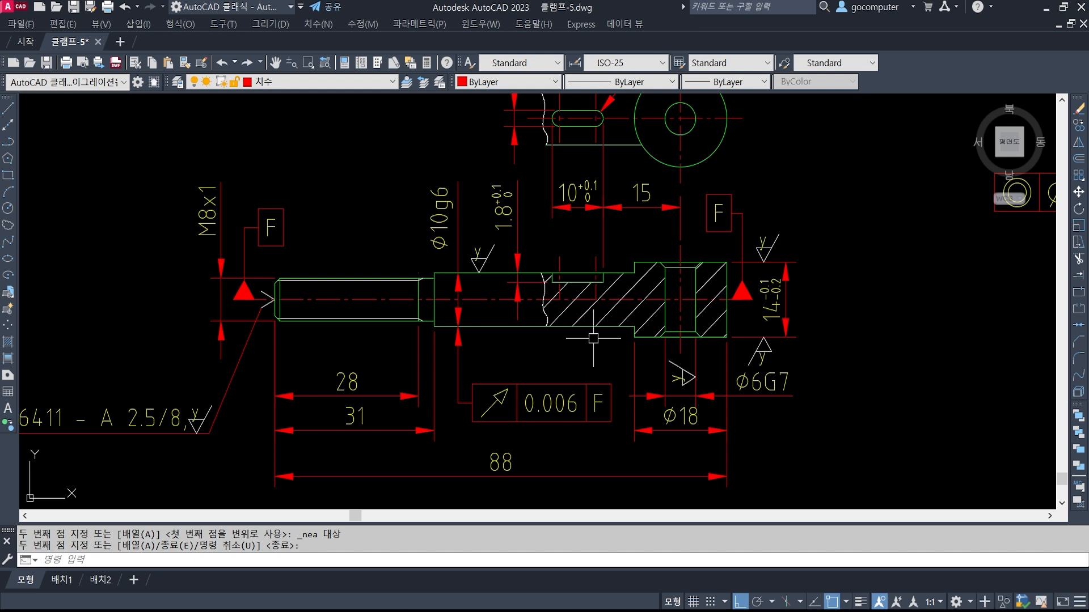
# Copy part 5's number balloon, x (y) surface-finish symbols and 전체열처리 HRC50±2 note above the clamp shaft's M8x1 end.
pyautogui.scroll(-4, 596, 294)
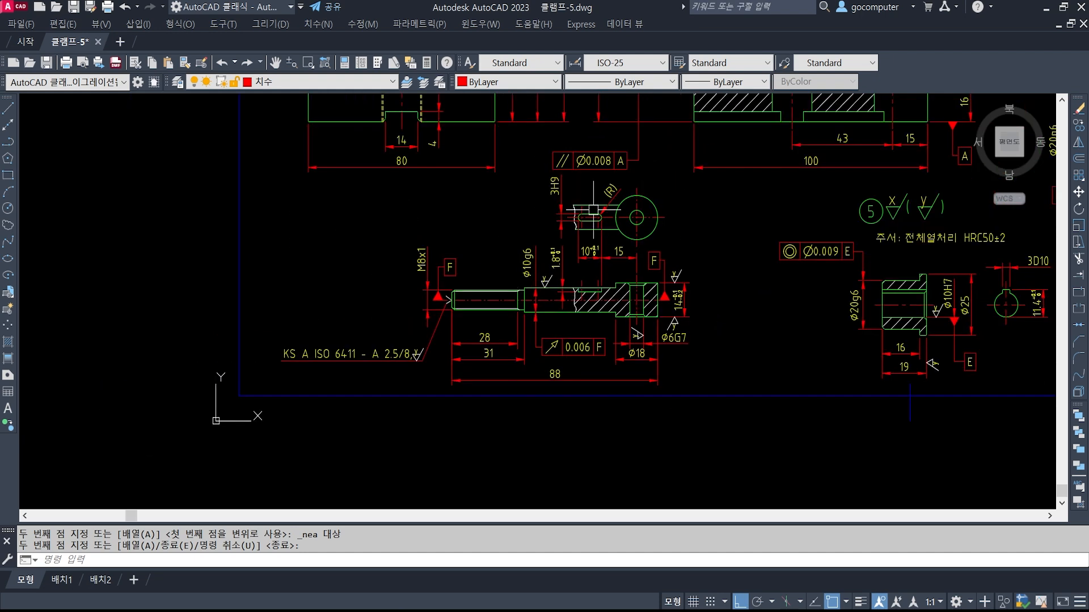
pyautogui.write('d')
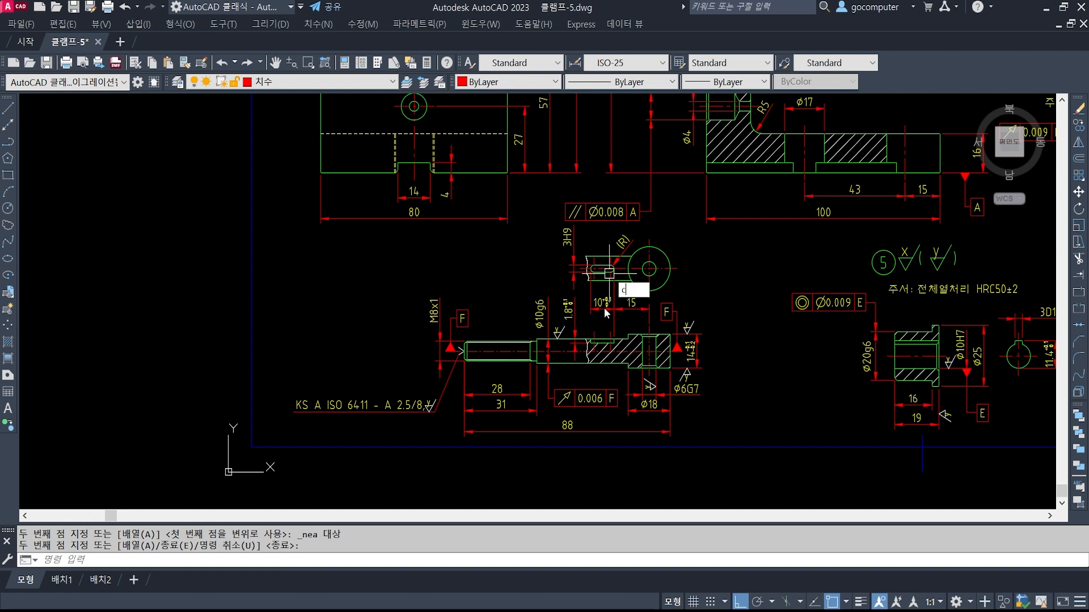
pyautogui.press('Return')
pyautogui.scroll(-2, 839, 315)
pyautogui.scroll(5, 851, 295)
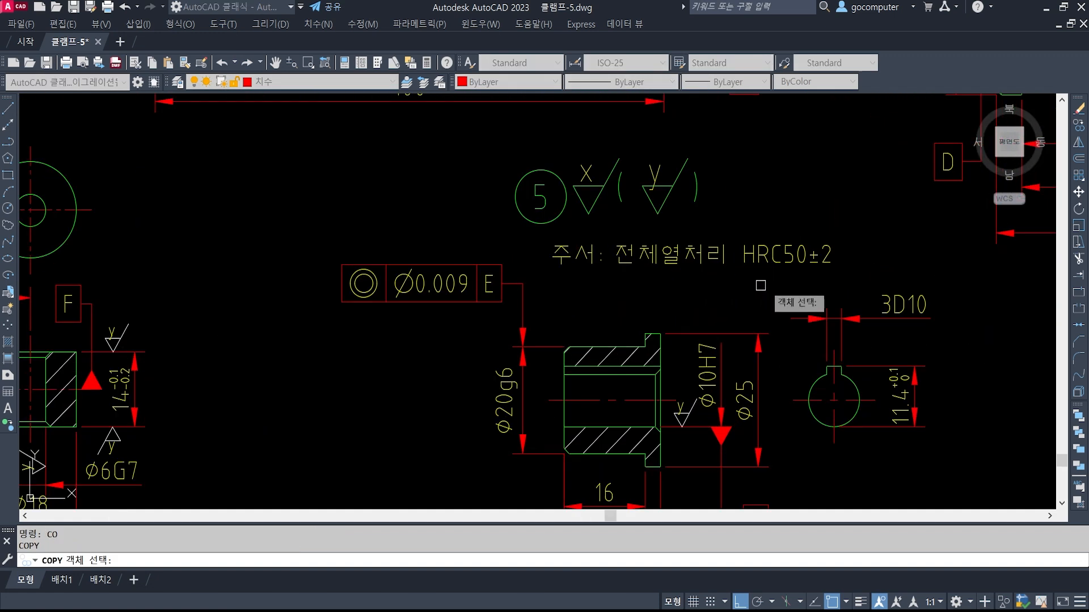
pyautogui.click(876, 256)
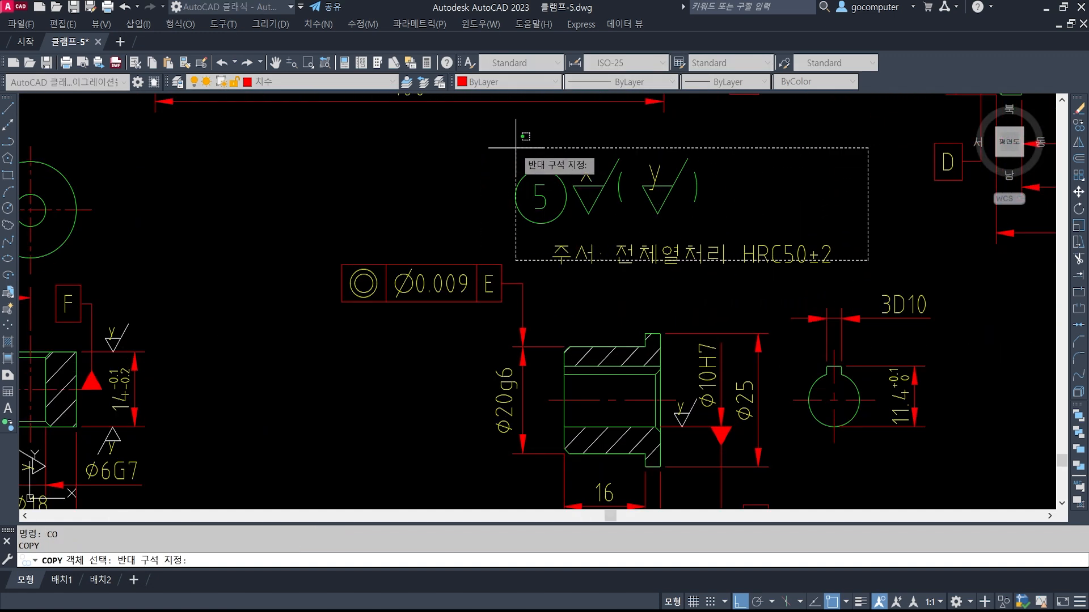
pyautogui.click(488, 119)
pyautogui.press('Return')
pyautogui.click(674, 233)
pyautogui.scroll(-5, 674, 232)
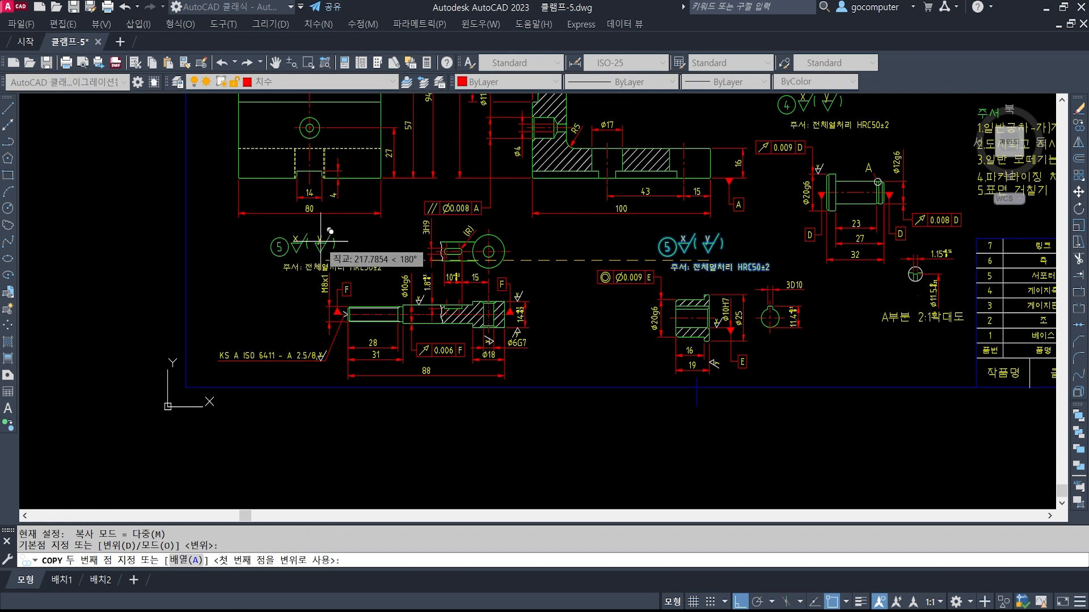
pyautogui.click(332, 232)
pyautogui.scroll(5, 306, 249)
pyautogui.press('Return')
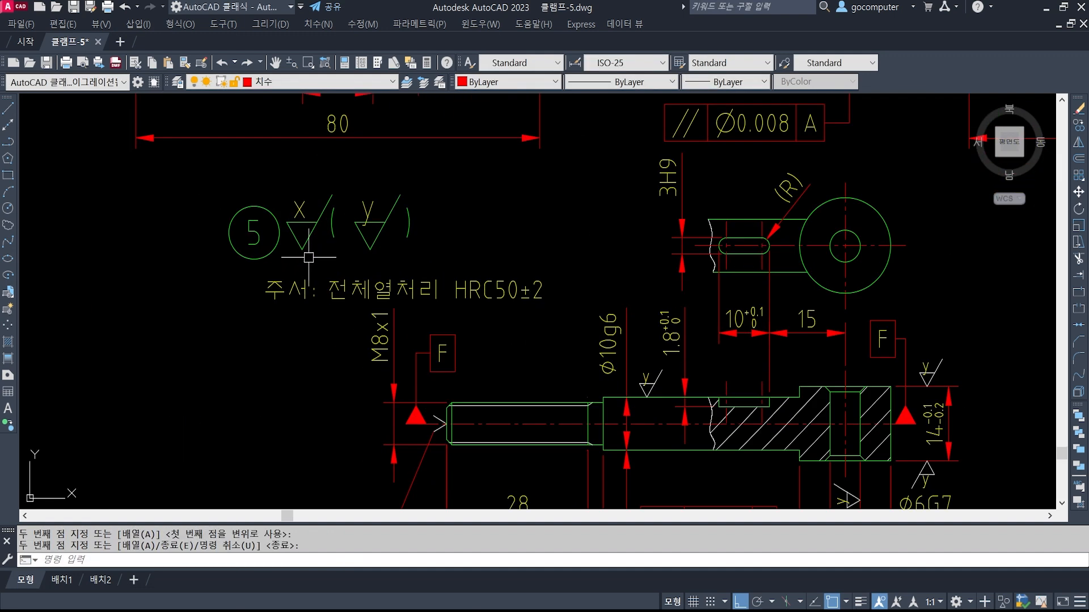
# Move the copied balloon, finish symbols and heat-treatment note slightly up, away from the M8x1 dimension.
pyautogui.write('m')
pyautogui.press('Return')
pyautogui.click(646, 297)
pyautogui.click(197, 177)
pyautogui.press('Return')
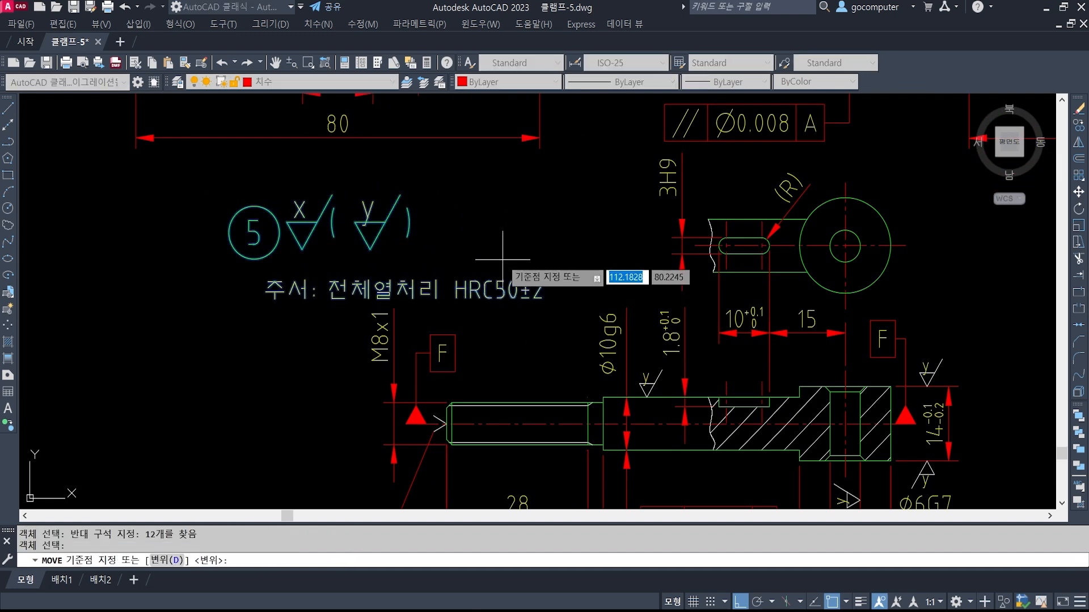
pyautogui.click(503, 257)
pyautogui.click(503, 230)
# Change the part number in the copied balloon above the clamp shaft to 6.
pyautogui.moveTo(224, 241); pyautogui.dragTo(427, 298, button='middle')
pyautogui.write('ed')
pyautogui.press('Return')
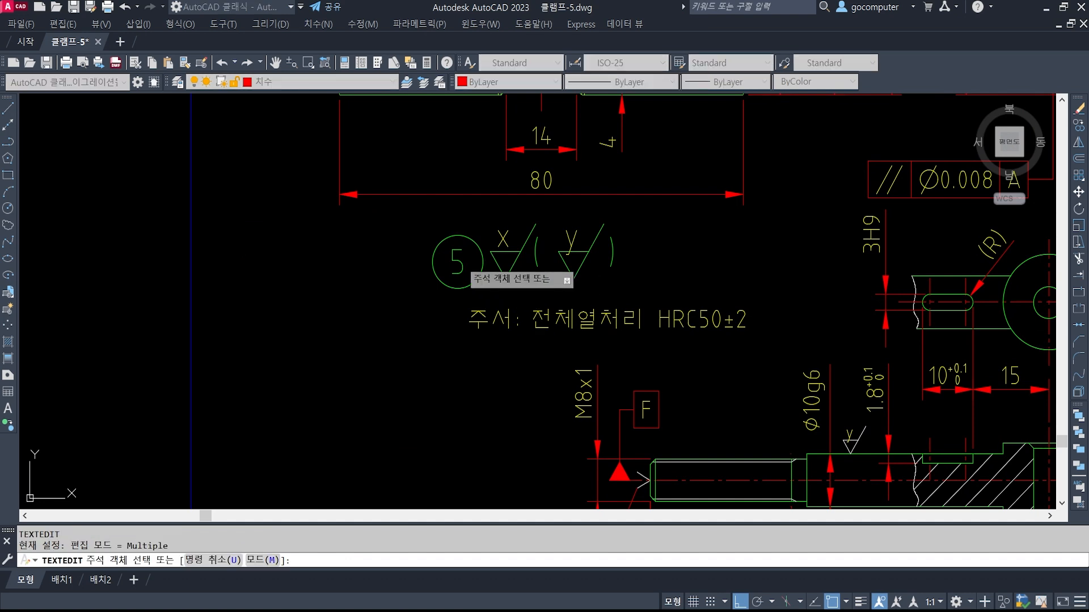
pyautogui.click(457, 264)
pyautogui.write('6')
pyautogui.click(592, 301)
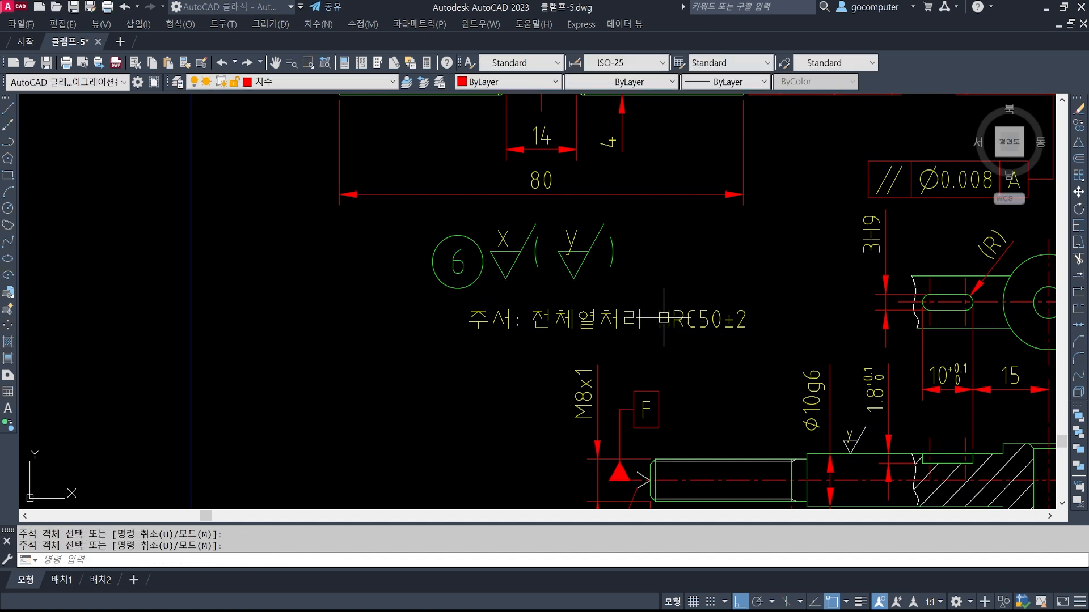
pyautogui.press('Return')
# Review the clamp shaft's views, label and annotations together with the neighbouring part drawings.
pyautogui.scroll(-3, 448, 272)
pyautogui.moveTo(712, 374)
pyautogui.mouseDown(button='middle')
pyautogui.moveTo(543, 332)
pyautogui.moveTo(505, 307)
pyautogui.mouseUp(button='middle')
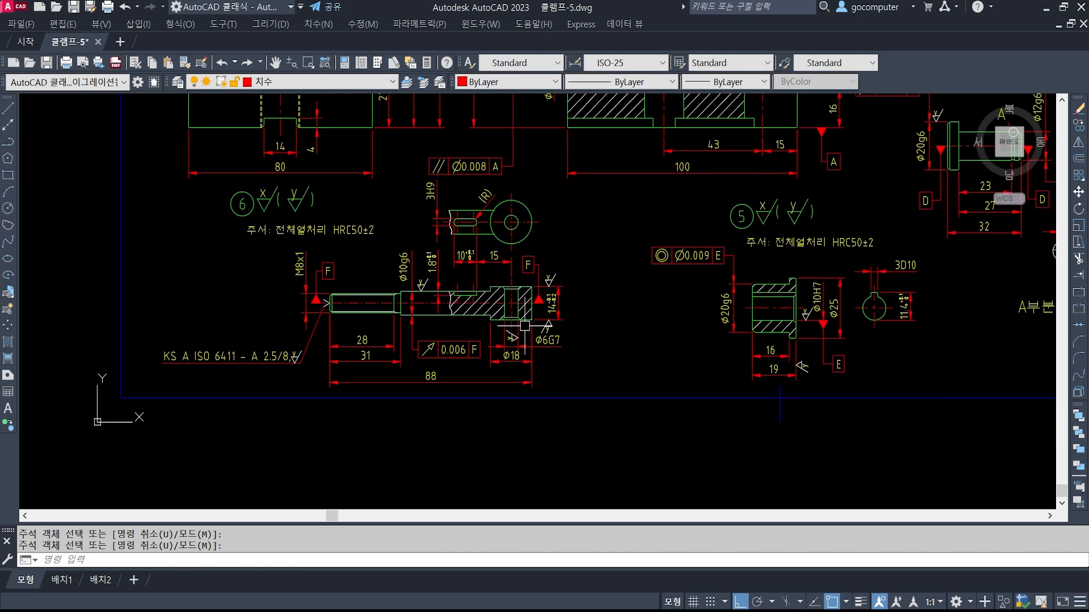
pyautogui.scroll(-3, 524, 317)
pyautogui.moveTo(722, 260); pyautogui.dragTo(694, 332, button='middle')
pyautogui.scroll(3, 435, 356)
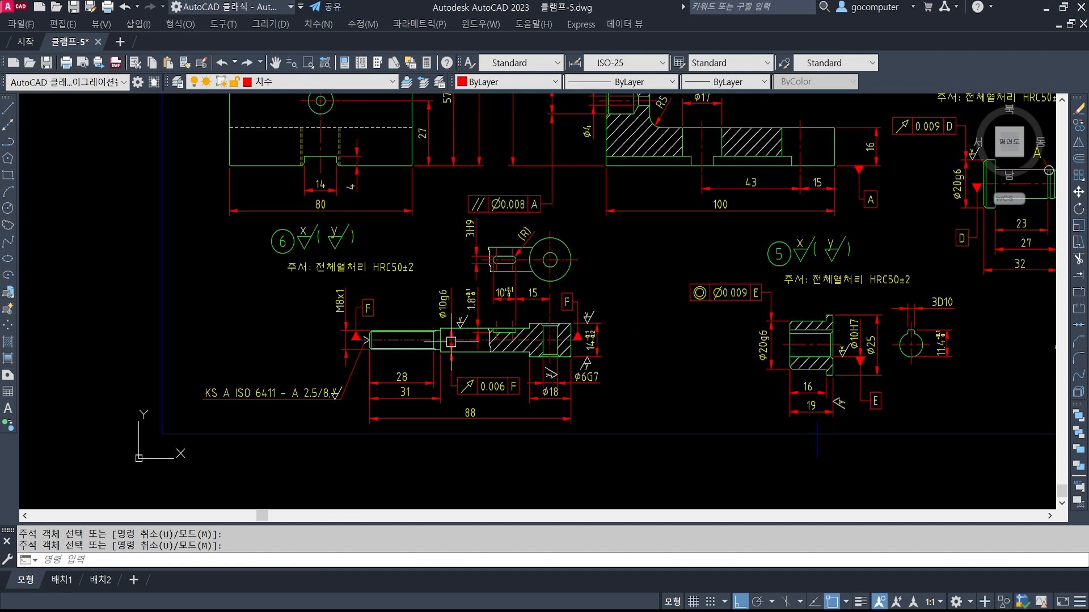
pyautogui.scroll(1, 424, 344)
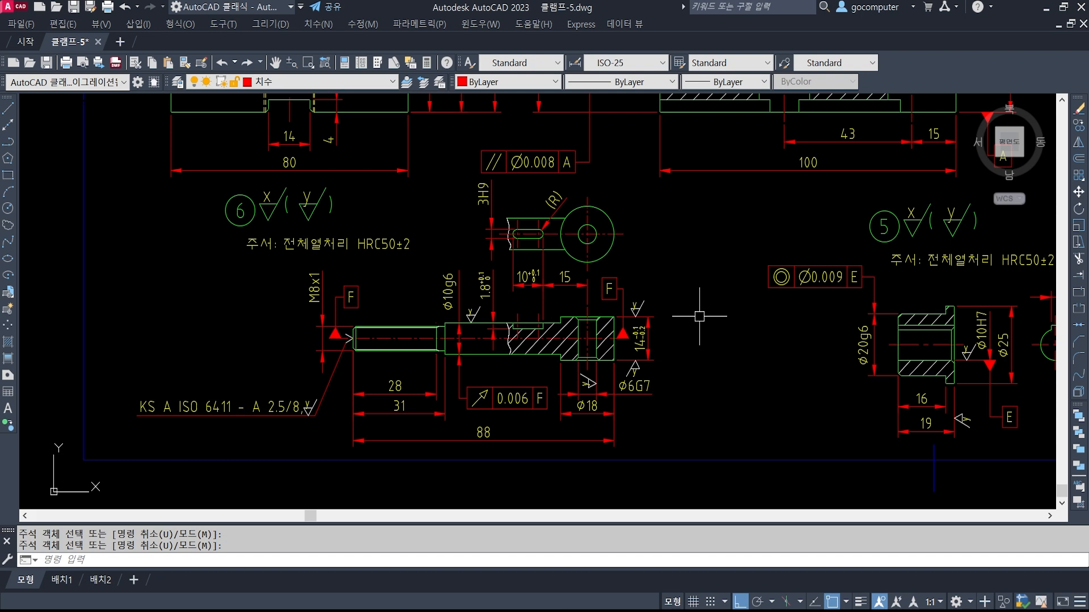
pyautogui.press('Escape')
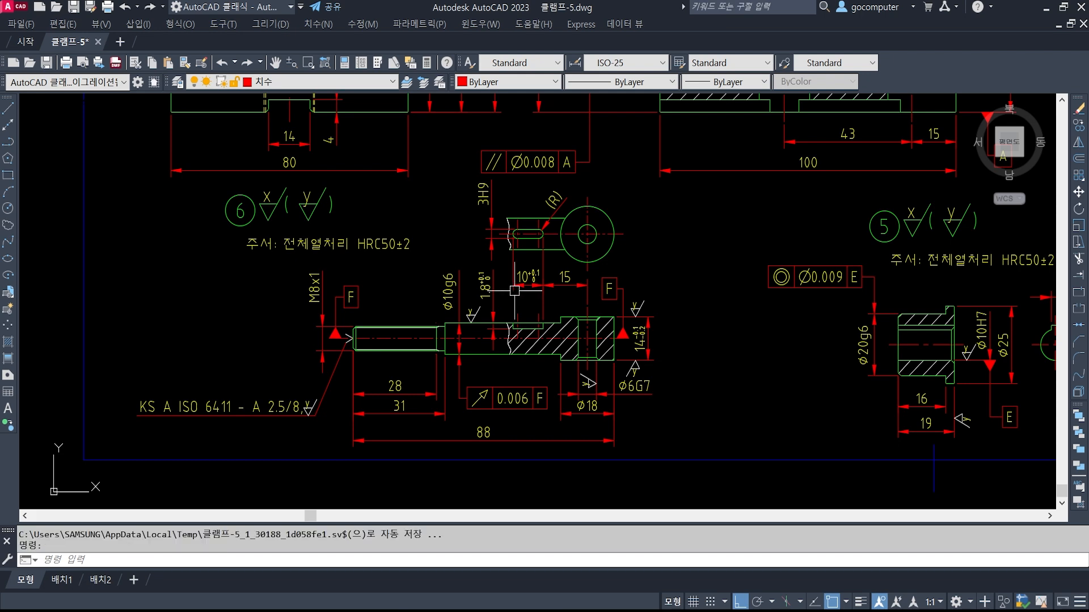
pyautogui.scroll(-1, 604, 306)
pyautogui.moveTo(511, 249)
pyautogui.mouseDown(button='middle')
pyautogui.moveTo(569, 295)
pyautogui.moveTo(525, 260)
pyautogui.mouseUp(button='middle')
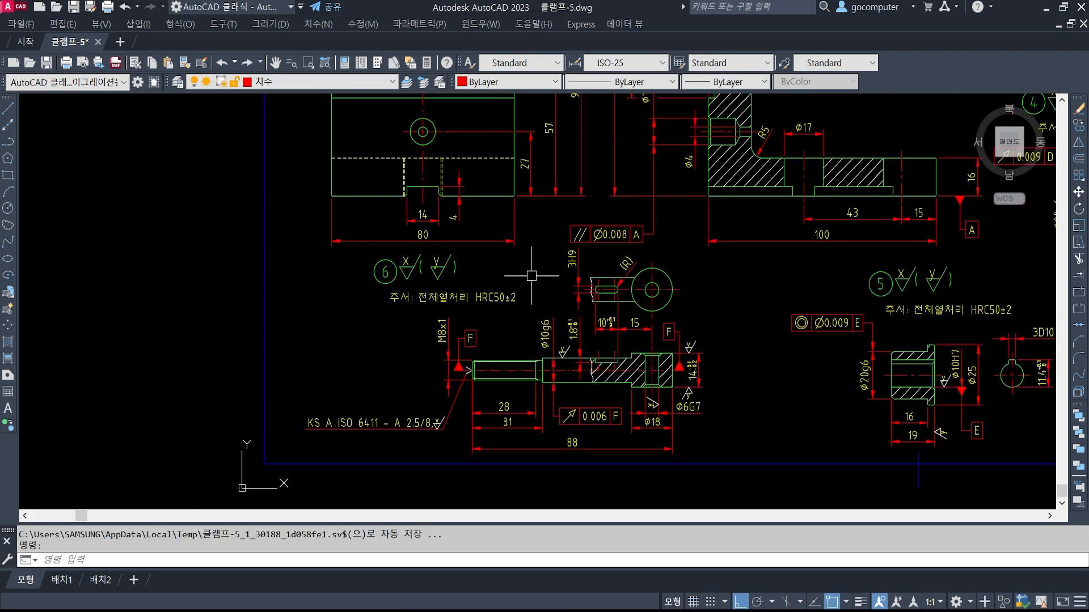
pyautogui.scroll(-3, 468, 272)
pyautogui.moveTo(775, 276); pyautogui.dragTo(682, 312, button='middle')
# Zoom to the drawing's extents and save the drawing file.
pyautogui.write('z')
pyautogui.press('space')
pyautogui.write('a')
pyautogui.press('space')
pyautogui.write('e')
pyautogui.press('space')
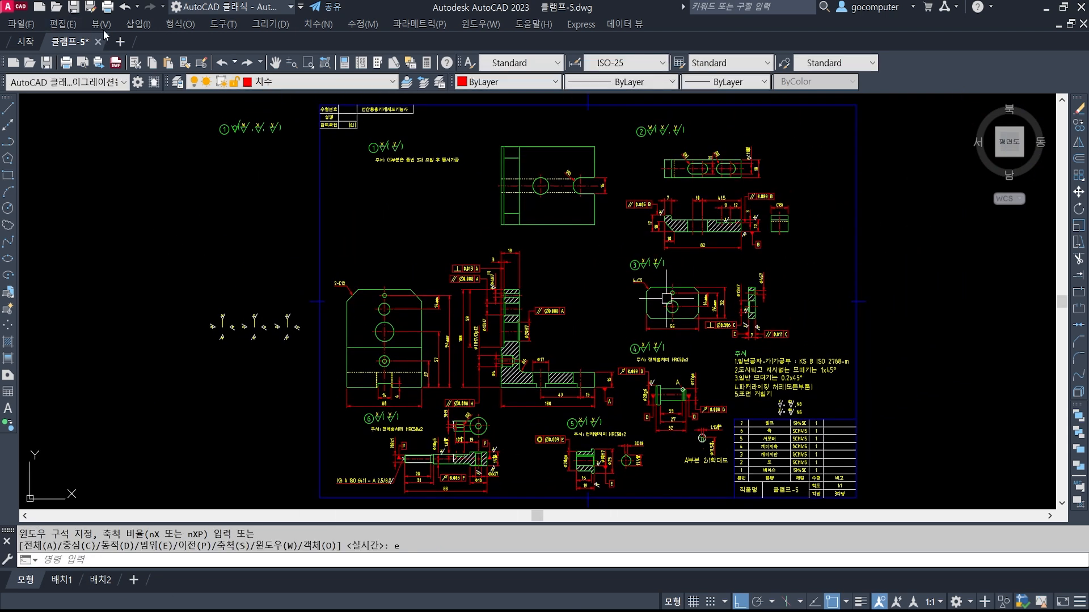
pyautogui.click(76, 9)
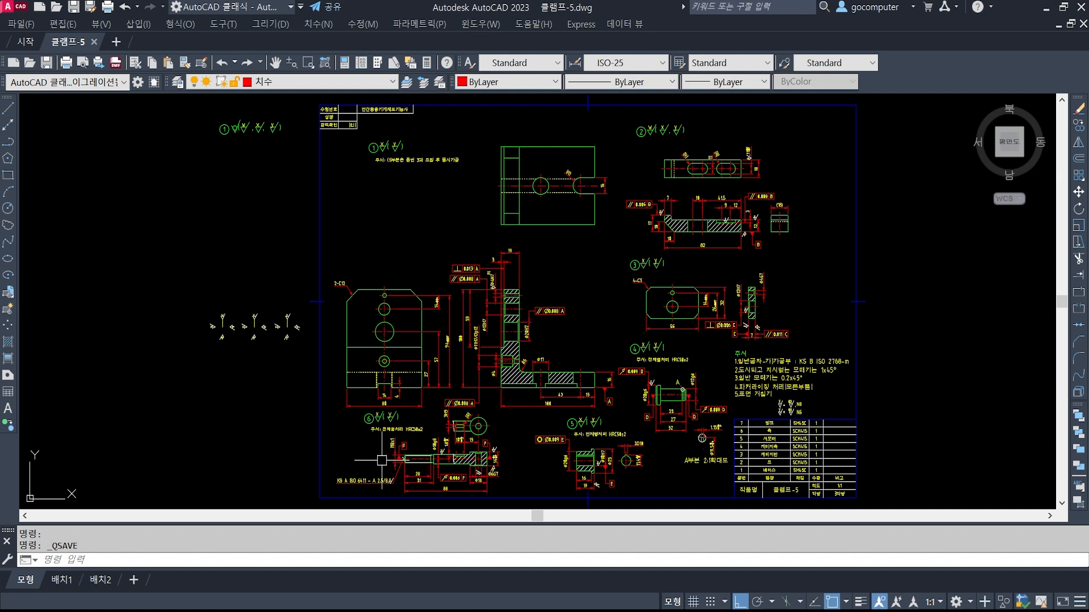
# Move the whole part 6 shaft drawing, with its dimensions, label and notes, horizontally toward part 5.
pyautogui.scroll(5, 419, 468)
pyautogui.moveTo(595, 413); pyautogui.dragTo(578, 284, button='middle')
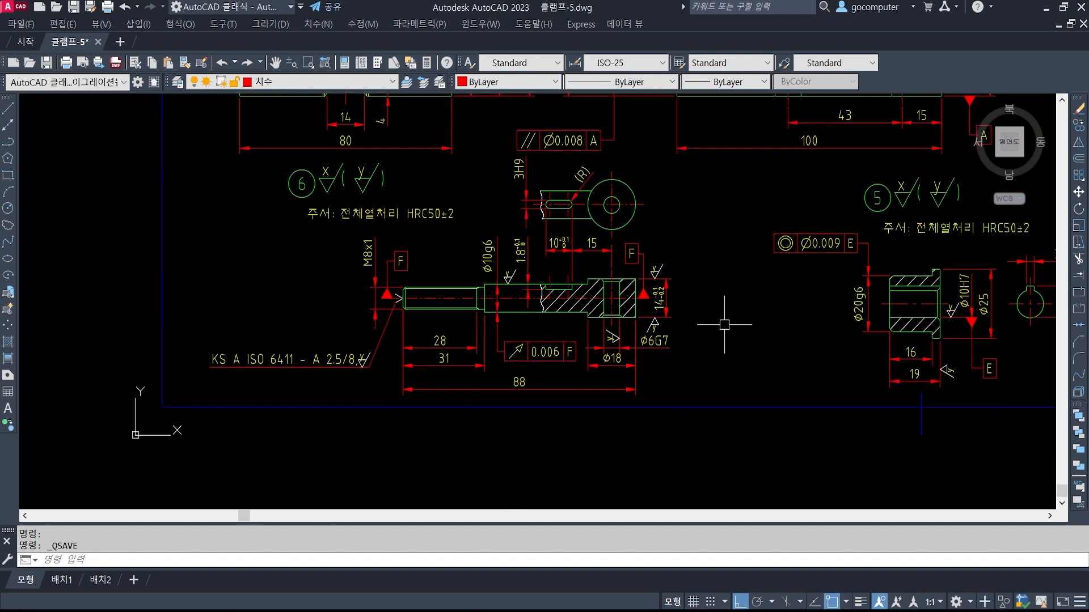
pyautogui.write('M')
pyautogui.press('Return')
pyautogui.click(697, 385)
pyautogui.click(209, 164)
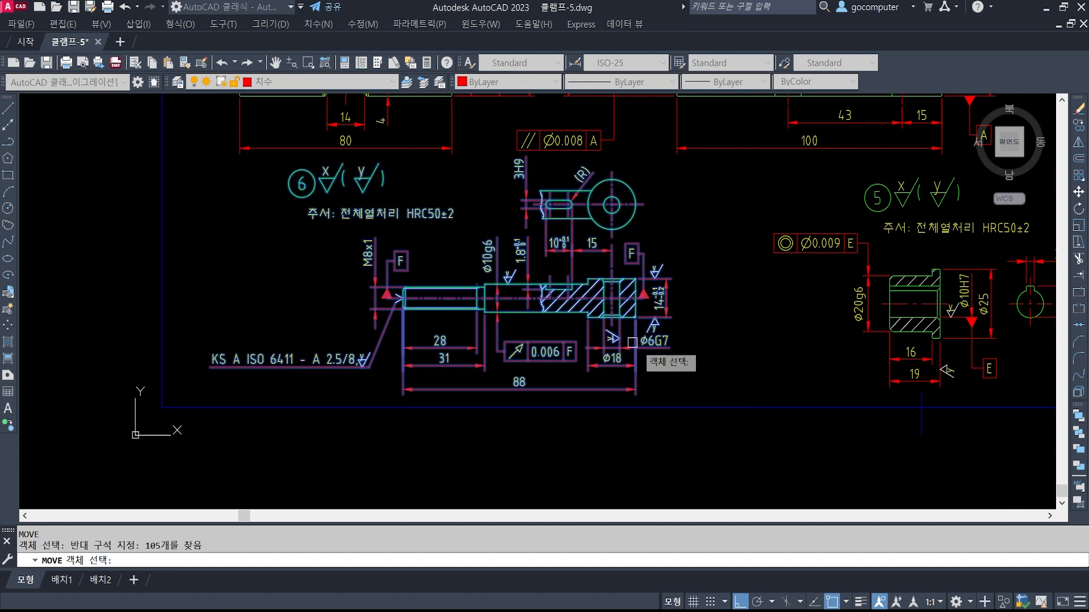
pyautogui.press('Return')
pyautogui.click(694, 363)
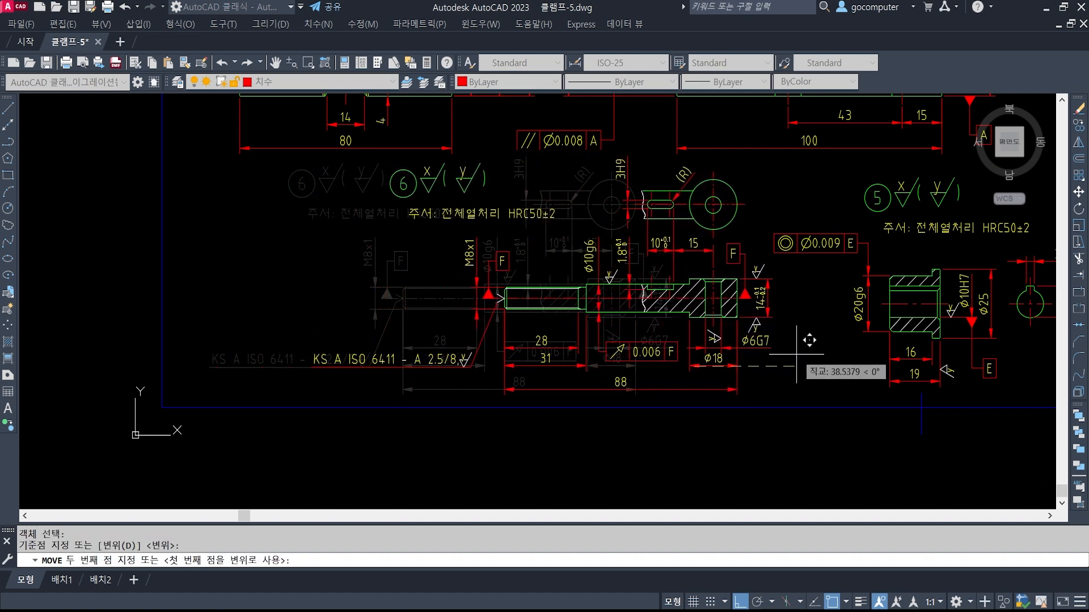
pyautogui.click(763, 360)
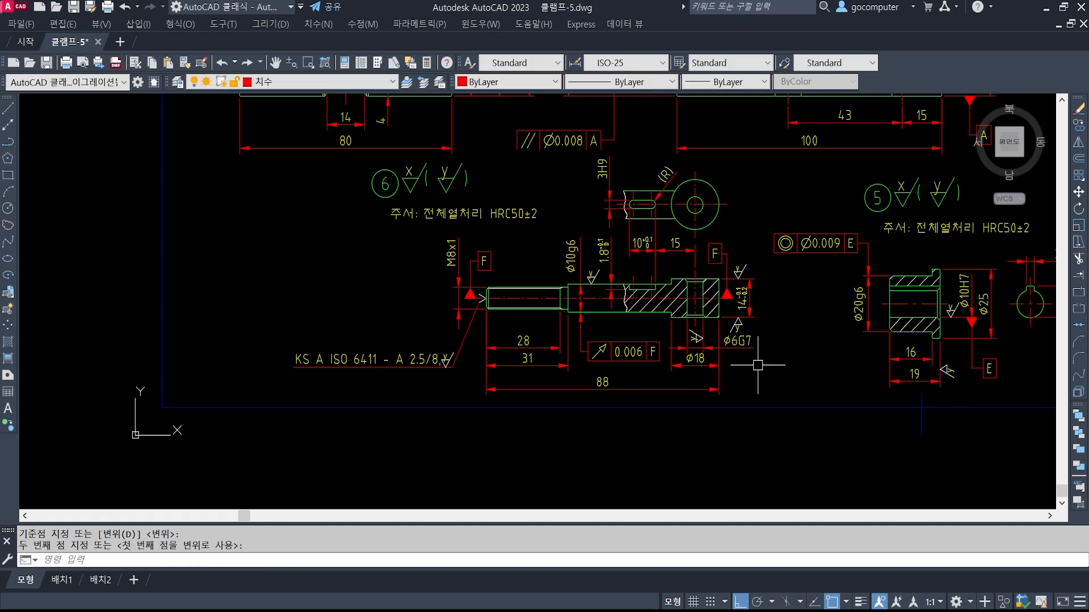
# Check the shaft's spacing on the sheet and inspect the 축 and 링크 rows in the parts list.
pyautogui.scroll(2, 606, 218)
pyautogui.scroll(-4, 605, 217)
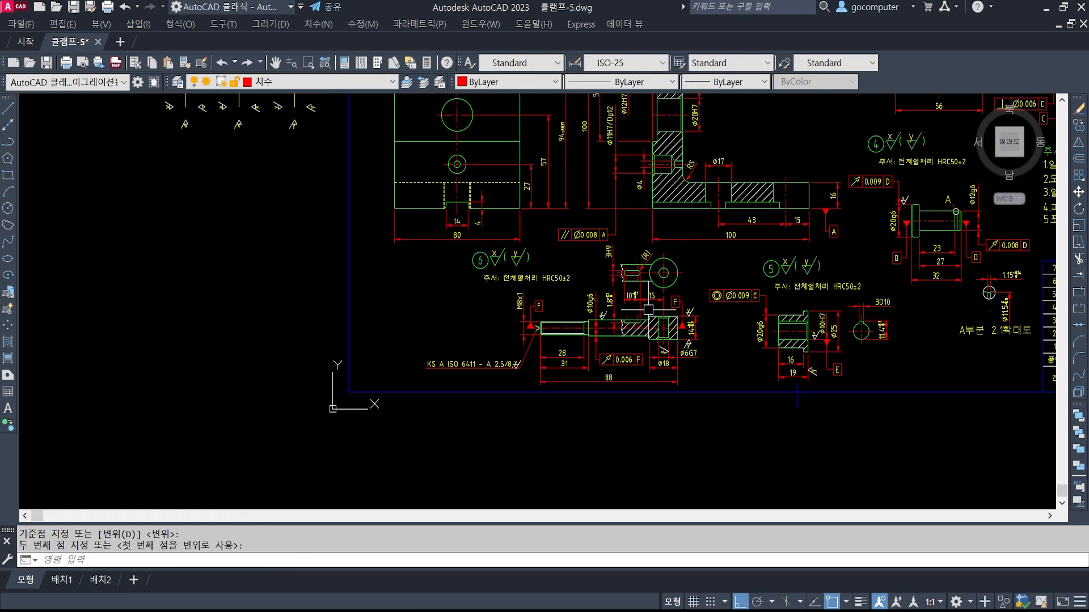
pyautogui.scroll(3, 509, 282)
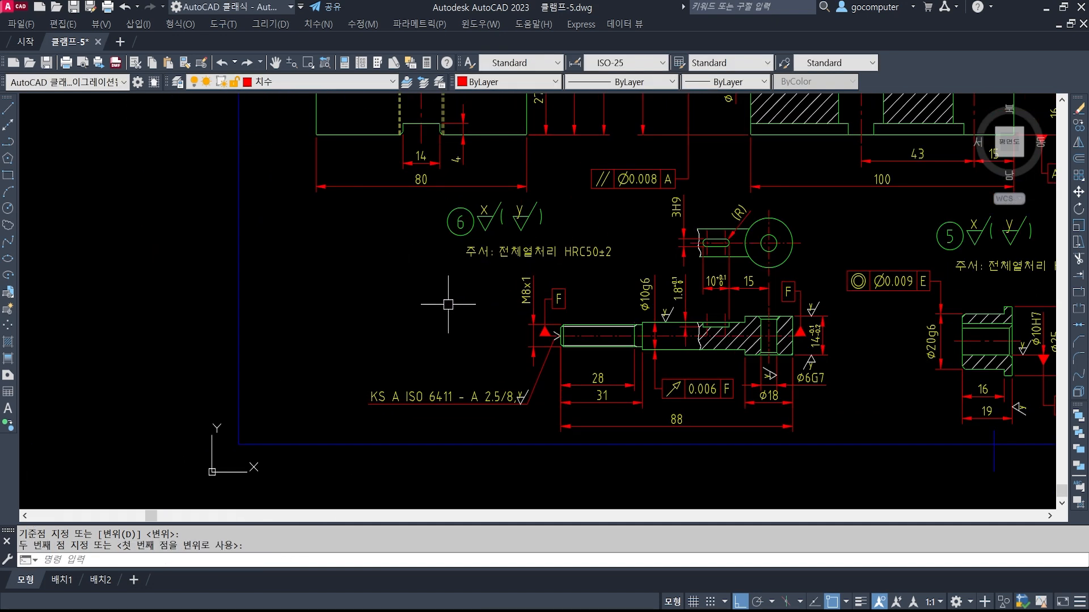
pyautogui.scroll(-3, 385, 301)
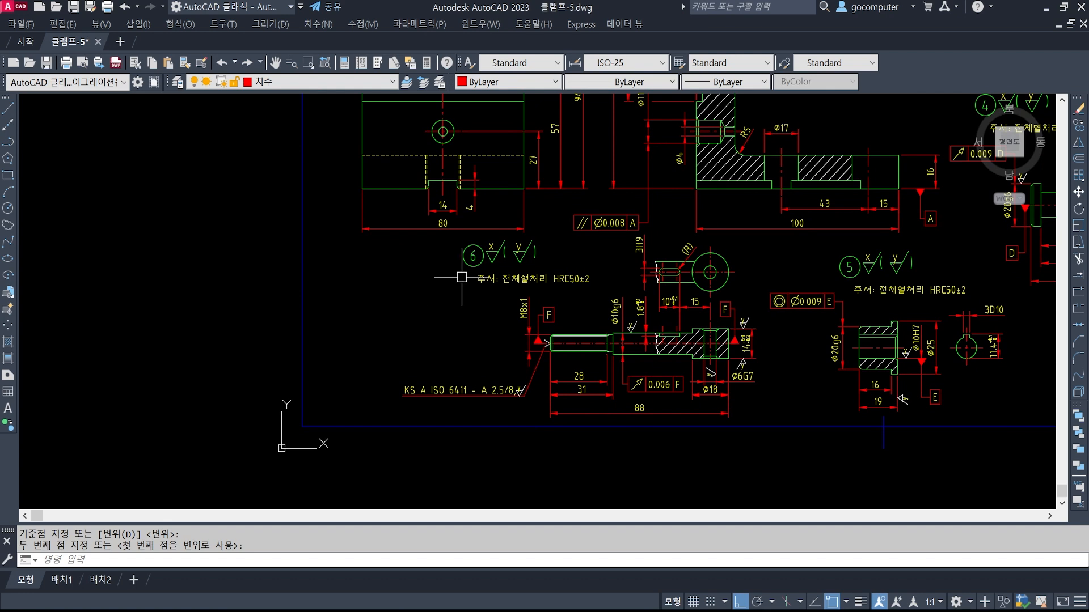
pyautogui.moveTo(786, 309); pyautogui.dragTo(259, 354, button='middle')
pyautogui.scroll(7, 791, 323)
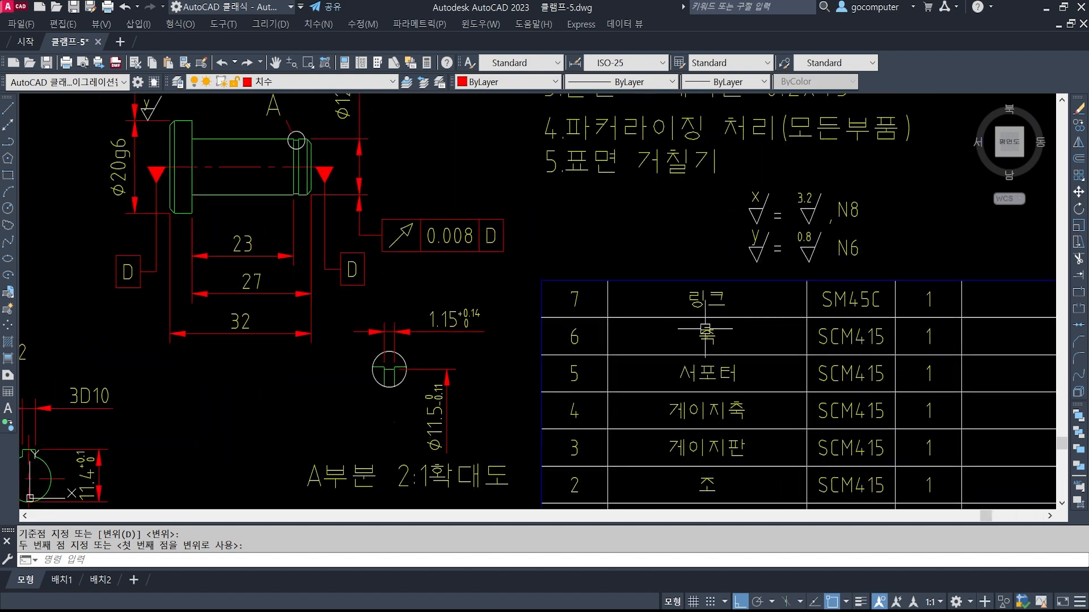
pyautogui.scroll(-6, 789, 278)
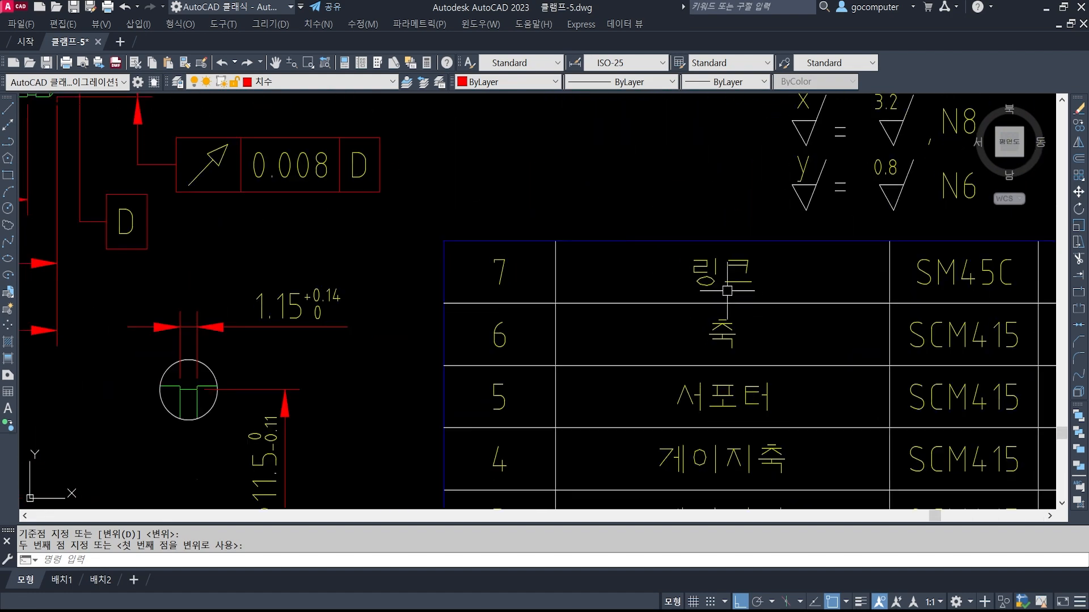
pyautogui.moveTo(306, 310); pyautogui.dragTo(630, 319, button='middle')
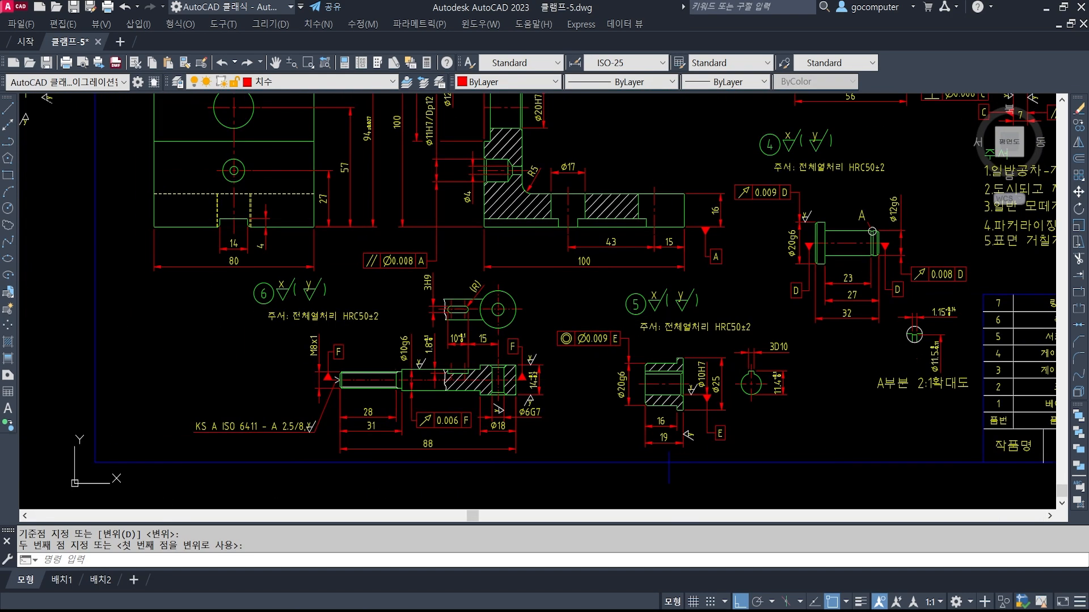
# Switch to the 클램프-5.jpg reference image and examine the 링크 part in the assembly view.
pyautogui.hotkey('alt', 'Tab')
pyautogui.scroll(-3, 715, 309)
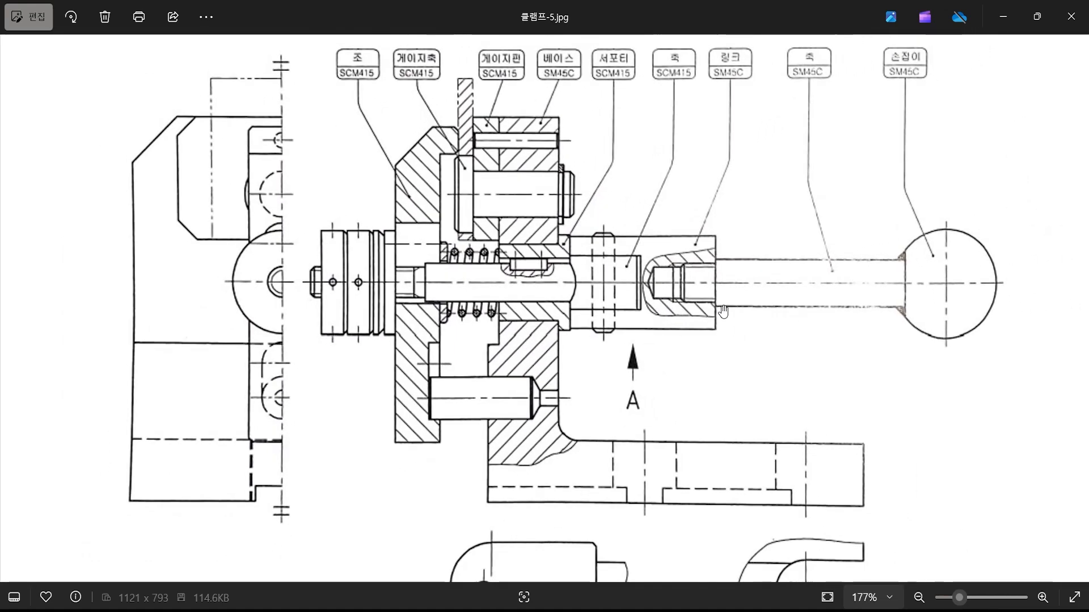
pyautogui.moveTo(688, 244); pyautogui.dragTo(704, 199)
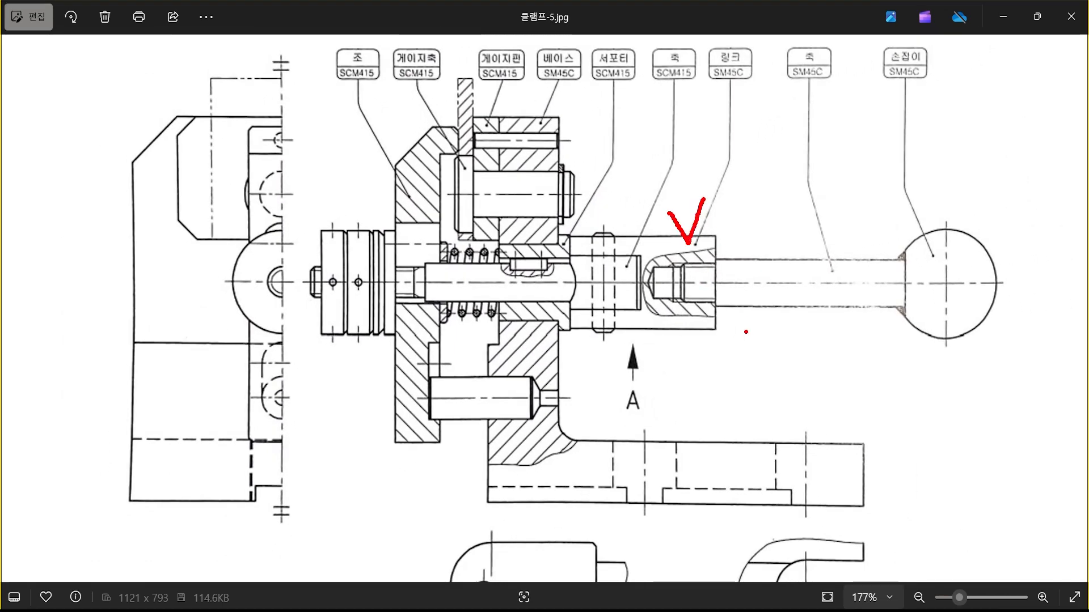
pyautogui.press('Escape')
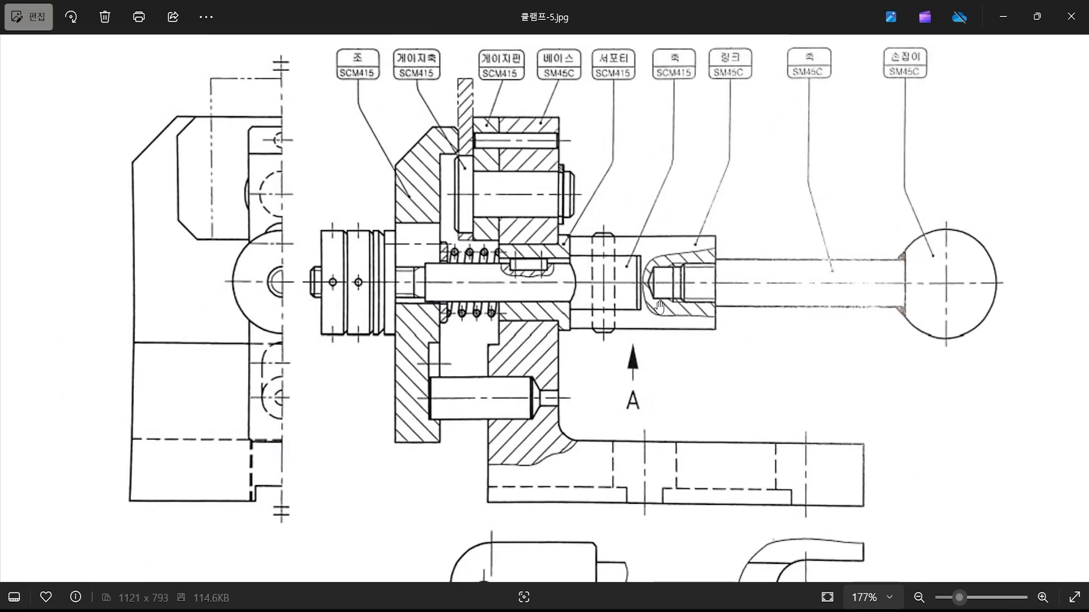
pyautogui.scroll(-2, 665, 333)
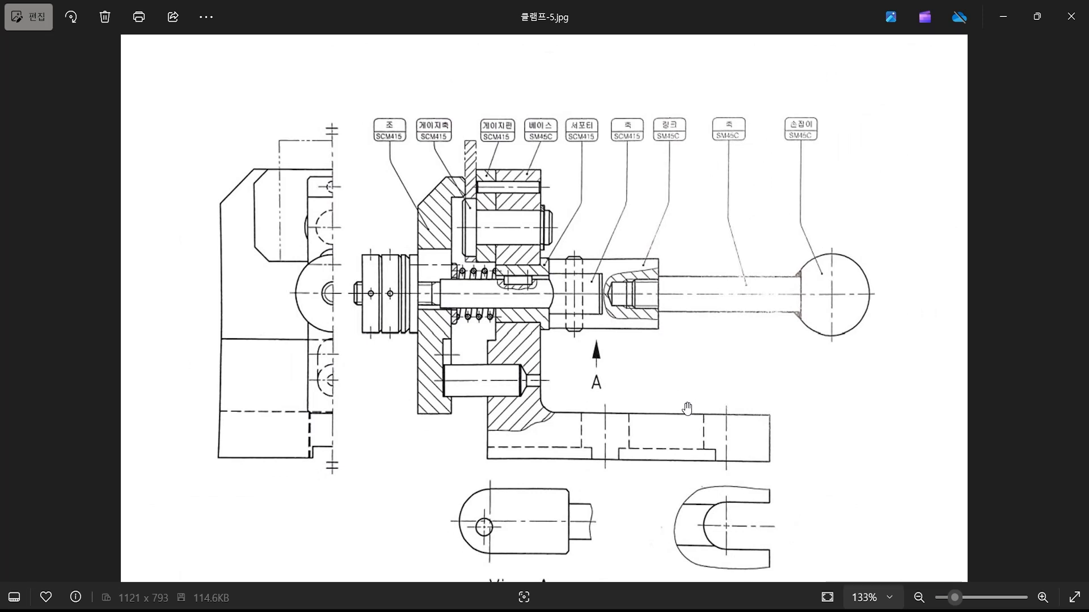
pyautogui.moveTo(669, 336)
pyautogui.mouseDown()
pyautogui.moveTo(669, 278)
pyautogui.moveTo(658, 407)
pyautogui.moveTo(657, 369)
pyautogui.moveTo(673, 370)
pyautogui.mouseUp()
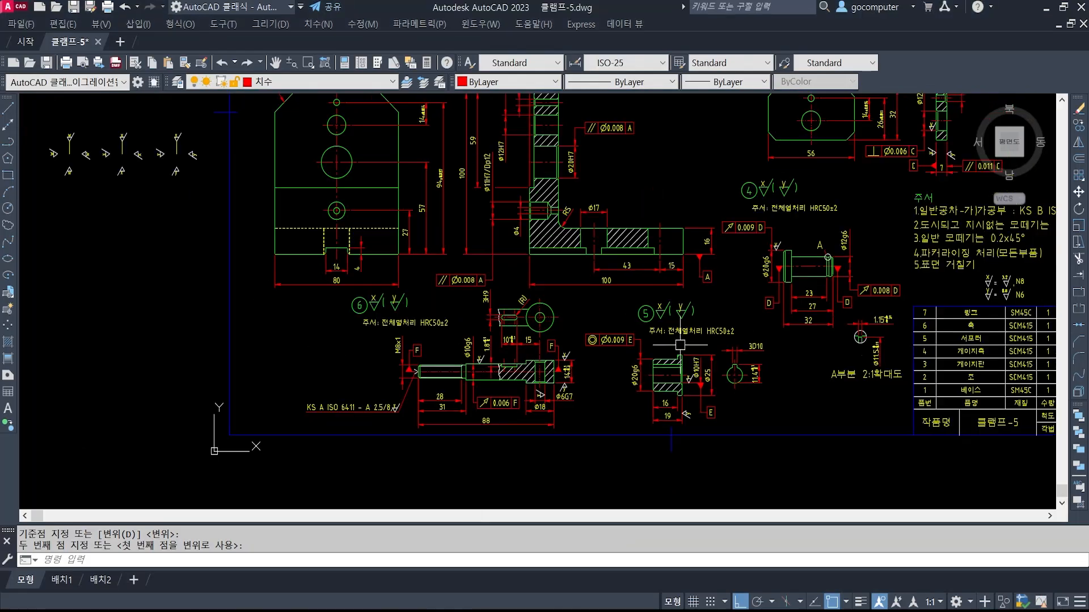
# Look over the part drawings in 클램프-5.dwg and zoom to the extents to view the entire sheet.
pyautogui.moveTo(533, 301); pyautogui.dragTo(576, 337, button='middle')
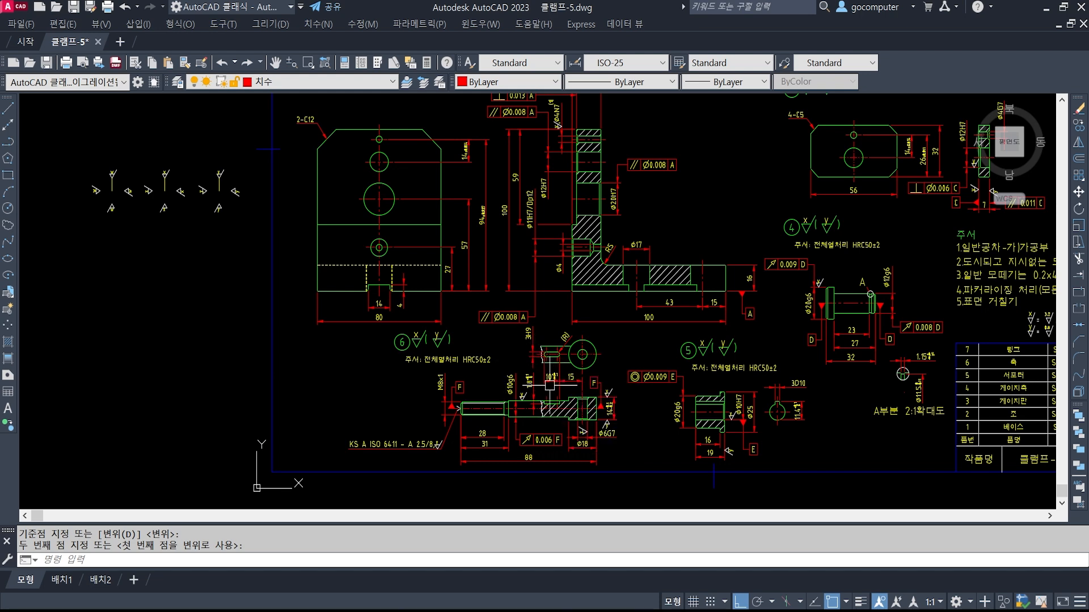
pyautogui.moveTo(796, 382); pyautogui.dragTo(711, 403, button='middle')
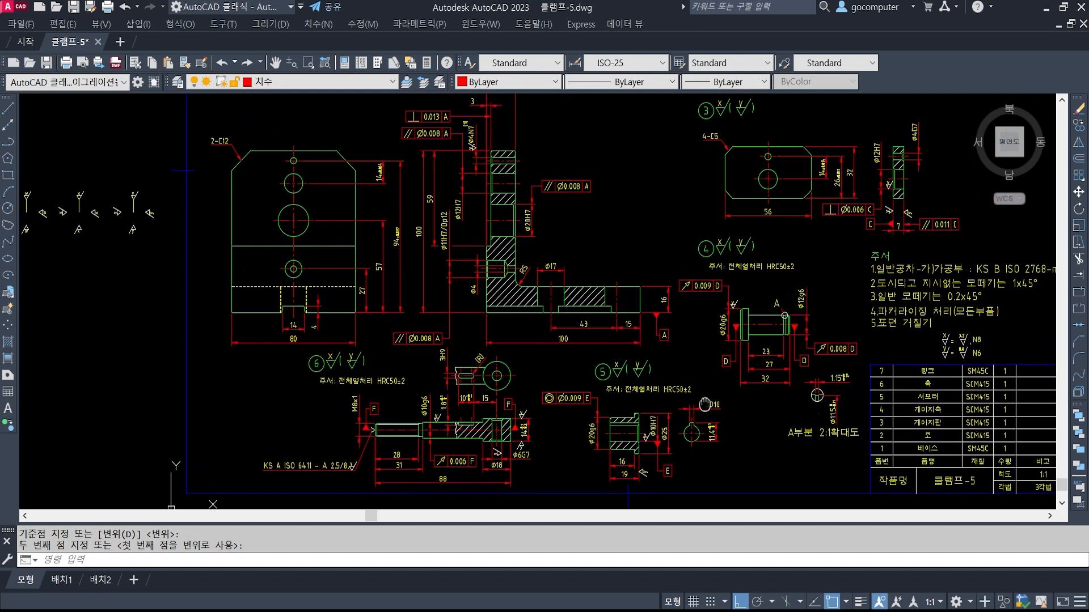
pyautogui.write("'z")
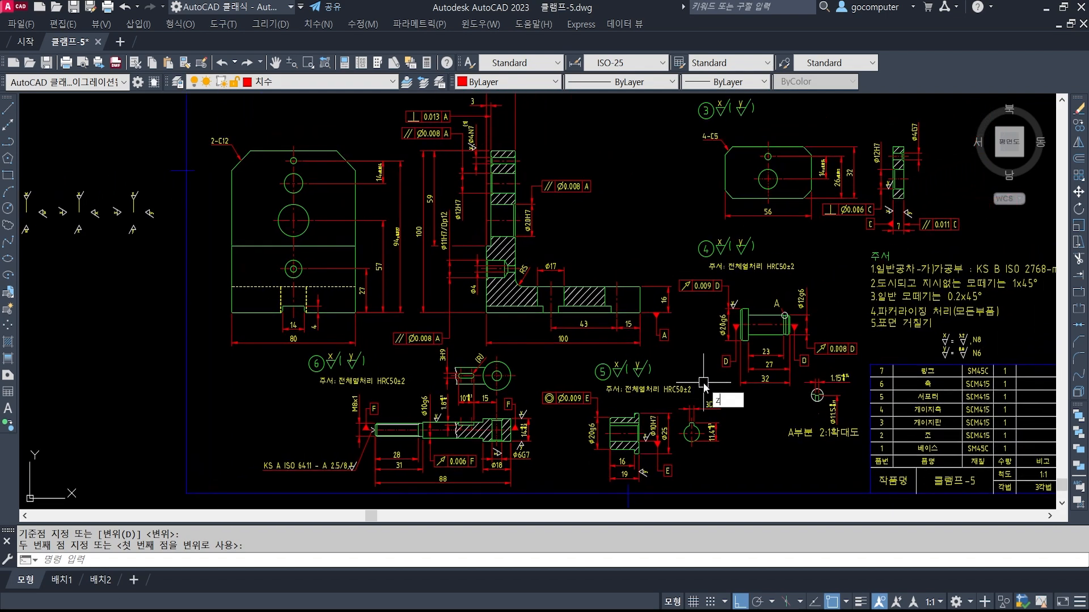
pyautogui.press('Return')
pyautogui.write('e')
pyautogui.press('Return')
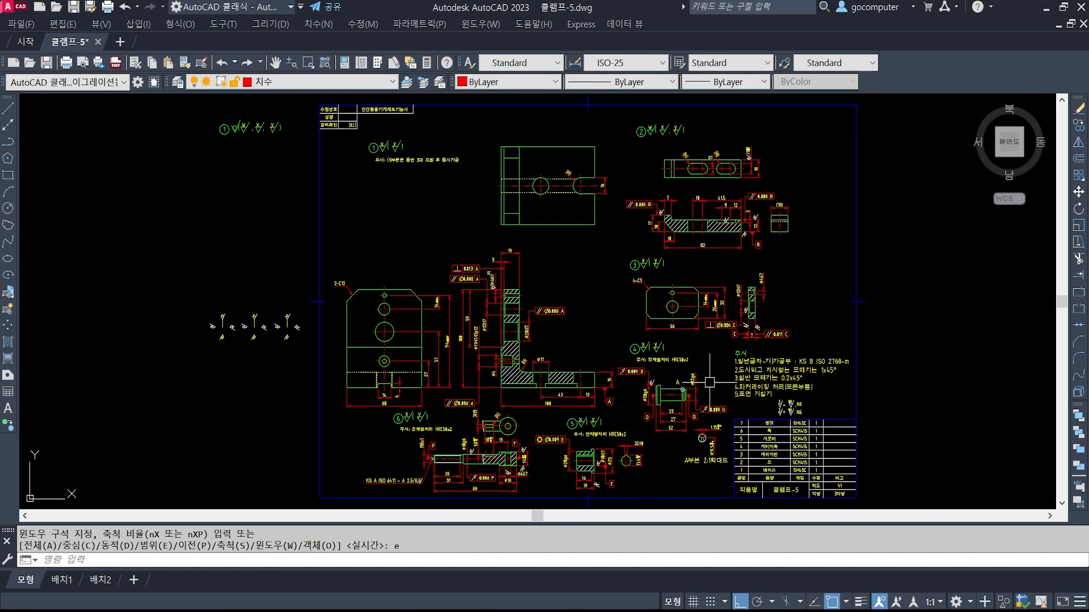